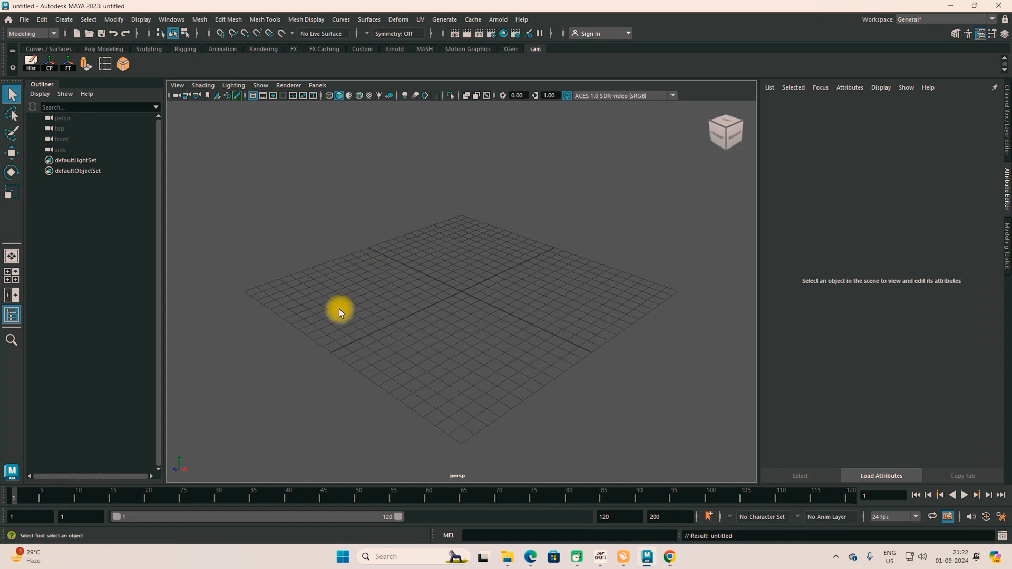
Switch to the syllabus PDF in Edge and highlight the line "What is 3D Modeling?" under BSA303: MAYA Modeling.
{"action": "mouse_move", "coordinate": [668, 558]}
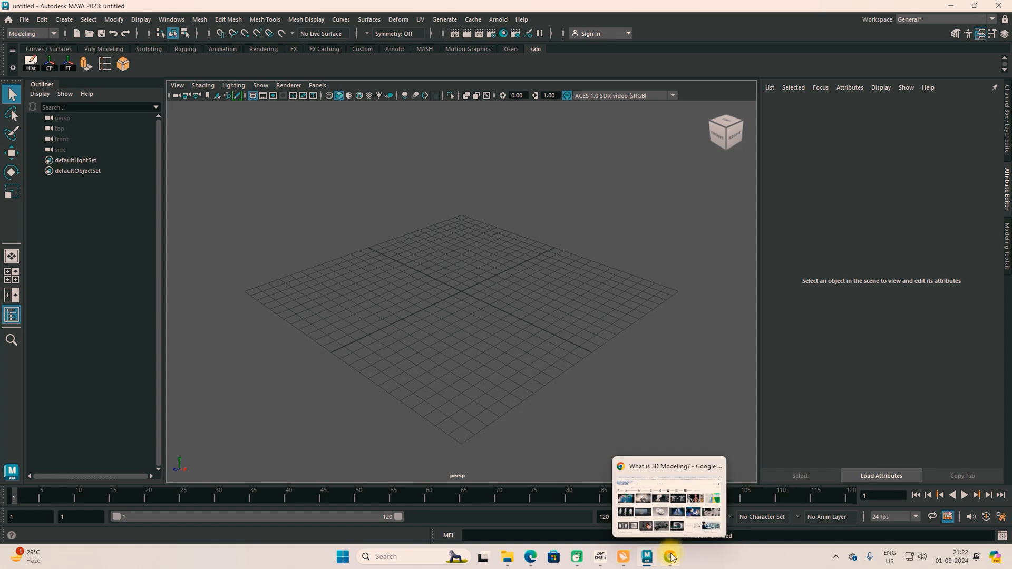
{"action": "left_click", "coordinate": [569, 520]}
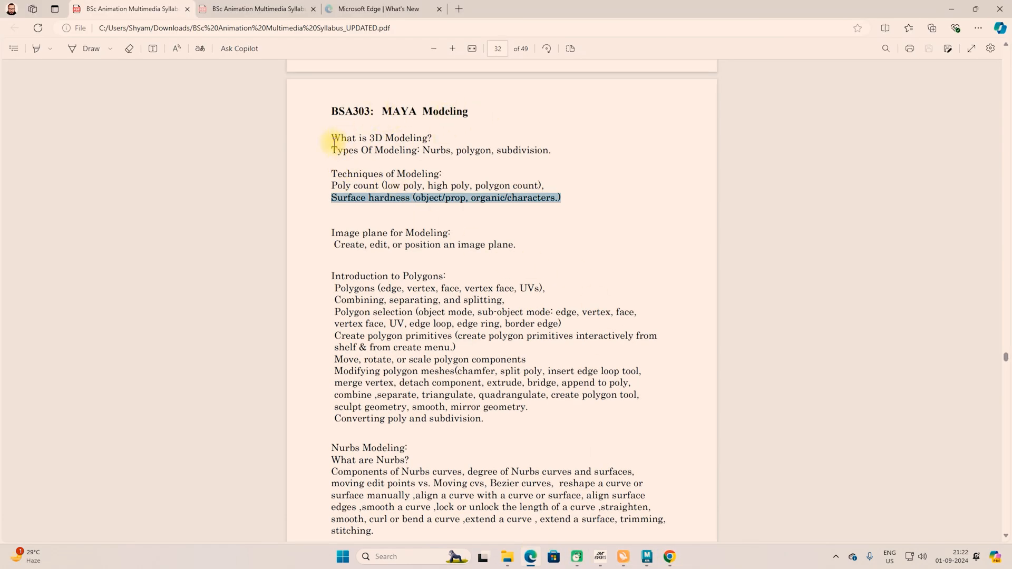
{"action": "left_click_drag", "start_coordinate": [329, 136], "coordinate": [429, 145]}
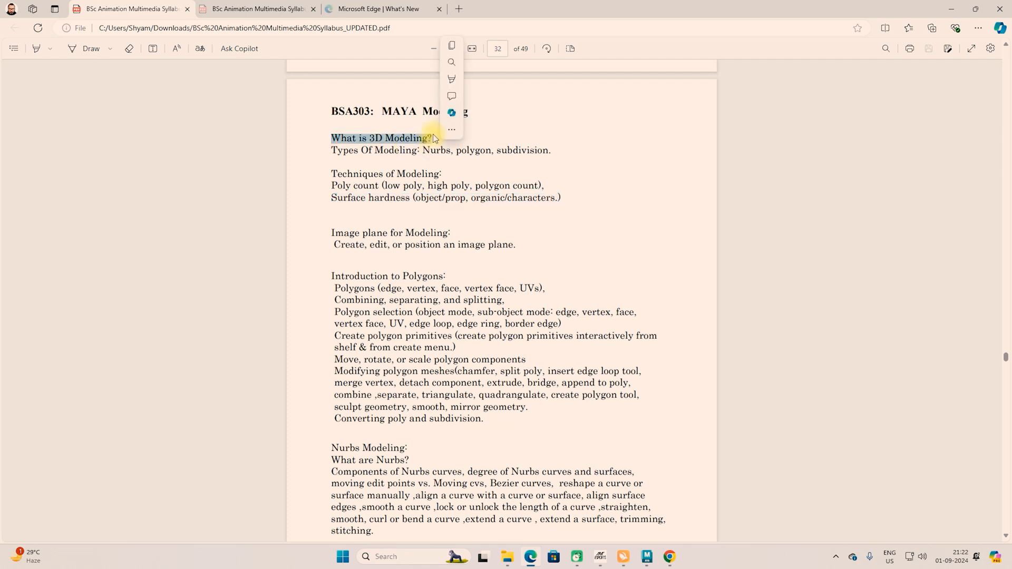
{"action": "left_click_drag", "start_coordinate": [333, 139], "coordinate": [435, 142]}
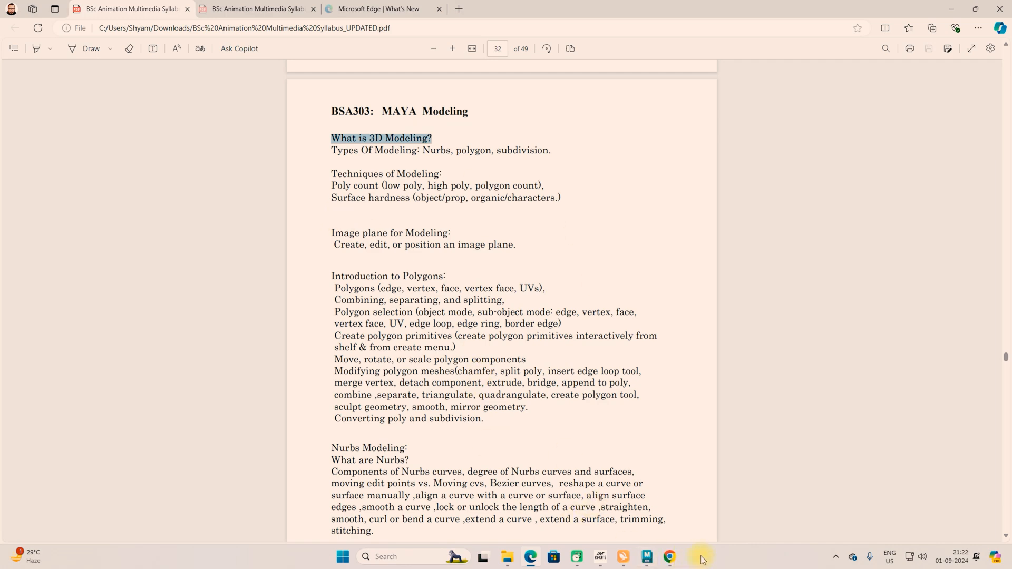
Switch to Chrome and examine the "What is 3D Modeling?" image results, opening the CodeREV Kids image preview.
{"action": "left_click", "coordinate": [670, 557]}
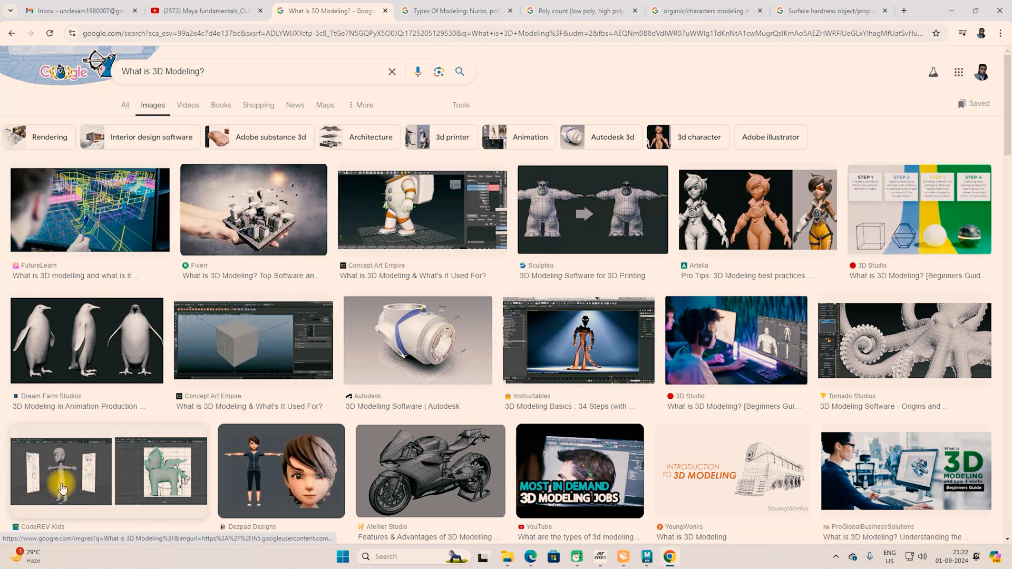
{"action": "left_click", "coordinate": [61, 477]}
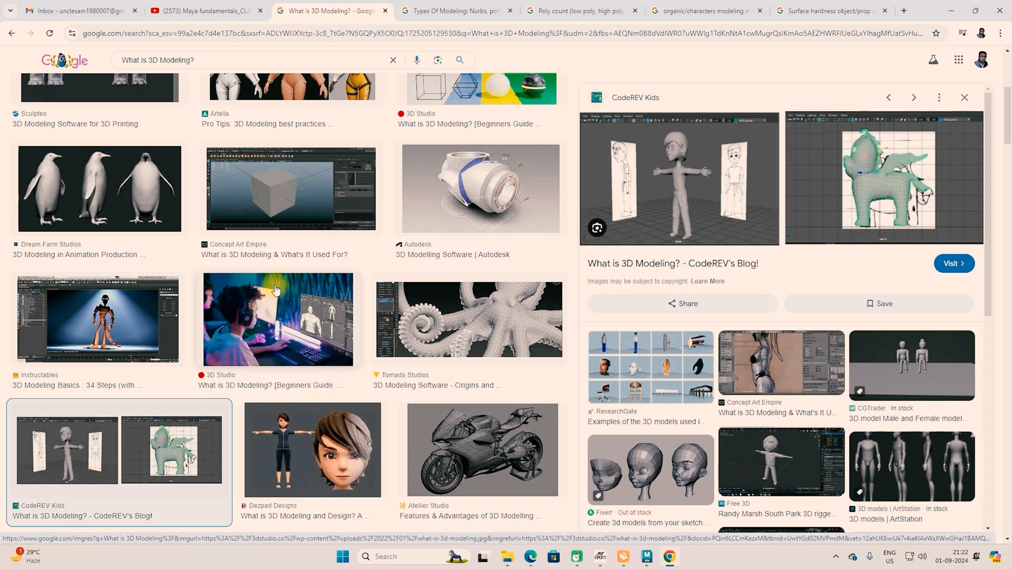
{"action": "scroll", "coordinate": [398, 330], "scroll_direction": "down", "scroll_amount": 4}
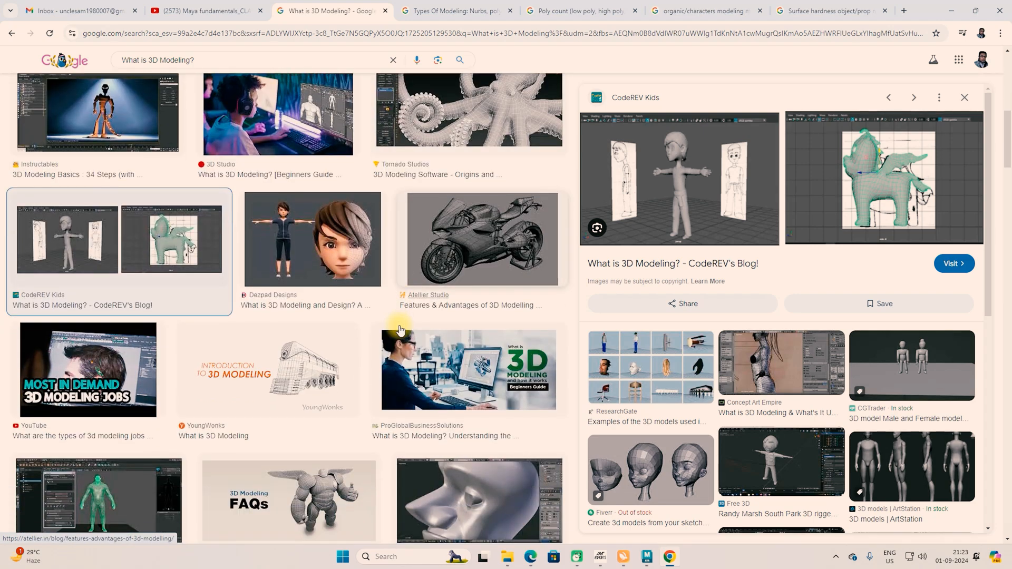
{"action": "scroll", "coordinate": [399, 329], "scroll_direction": "down", "scroll_amount": 3}
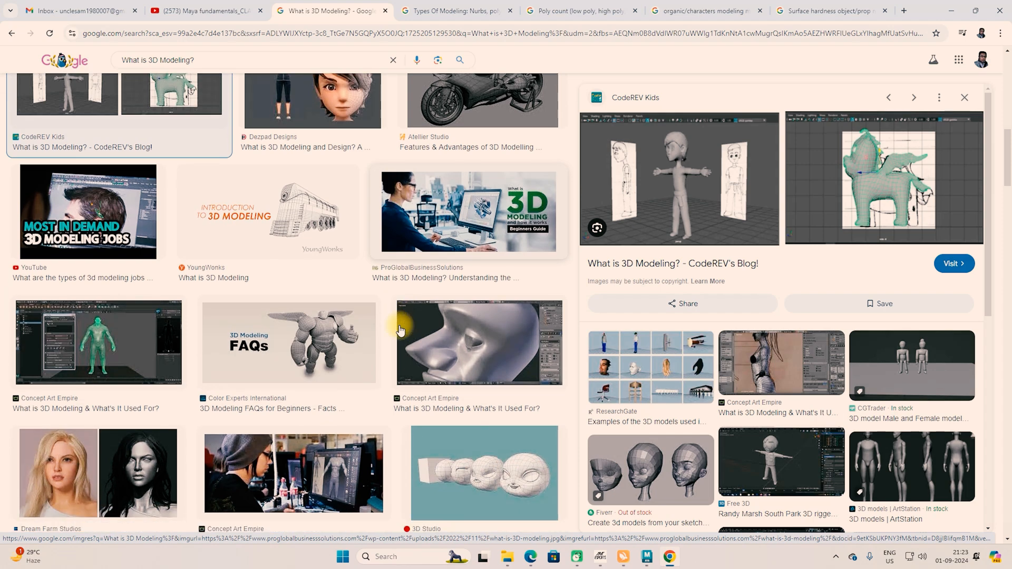
{"action": "scroll", "coordinate": [399, 330], "scroll_direction": "down", "scroll_amount": 7}
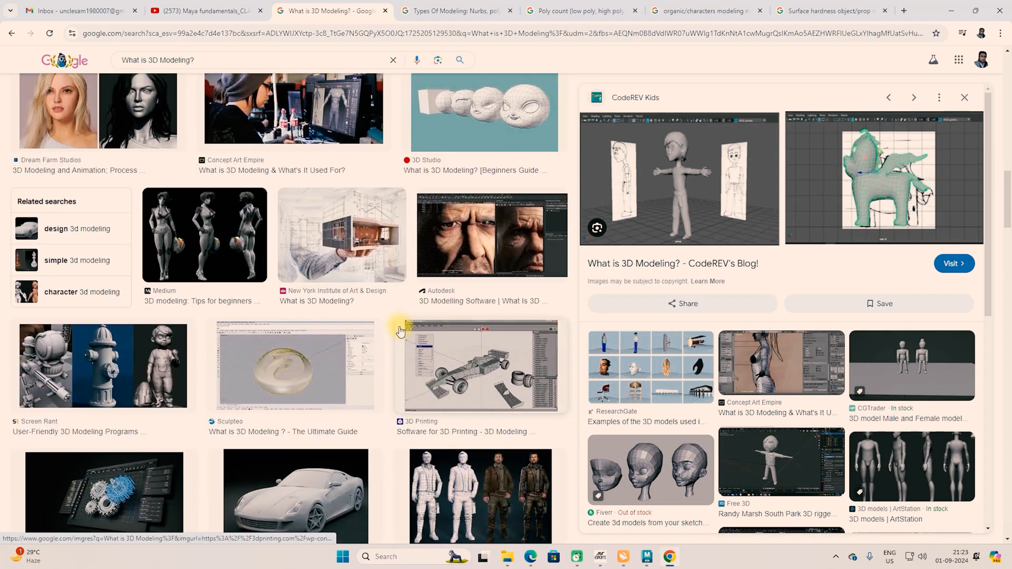
{"action": "scroll", "coordinate": [400, 330], "scroll_direction": "down", "scroll_amount": 3}
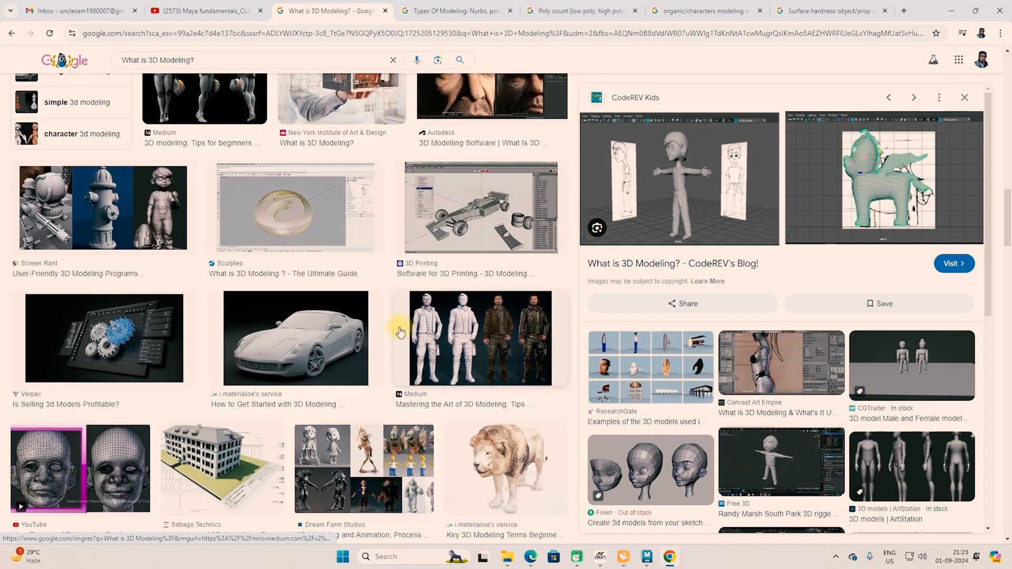
{"action": "scroll", "coordinate": [400, 331], "scroll_direction": "up", "scroll_amount": 10}
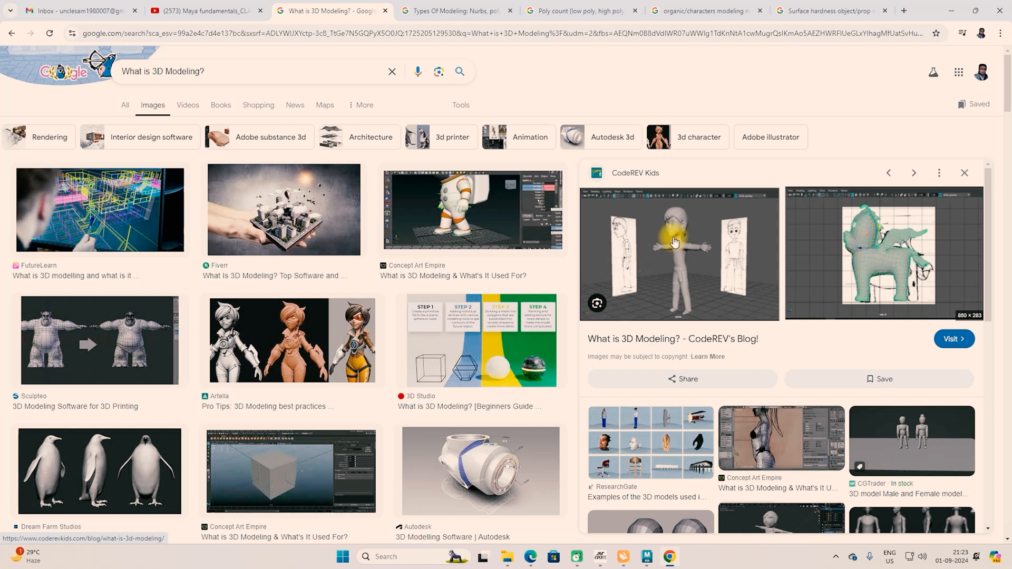
Switch to Maya and display the Poly Modeling shelf.
{"action": "left_click", "coordinate": [647, 556]}
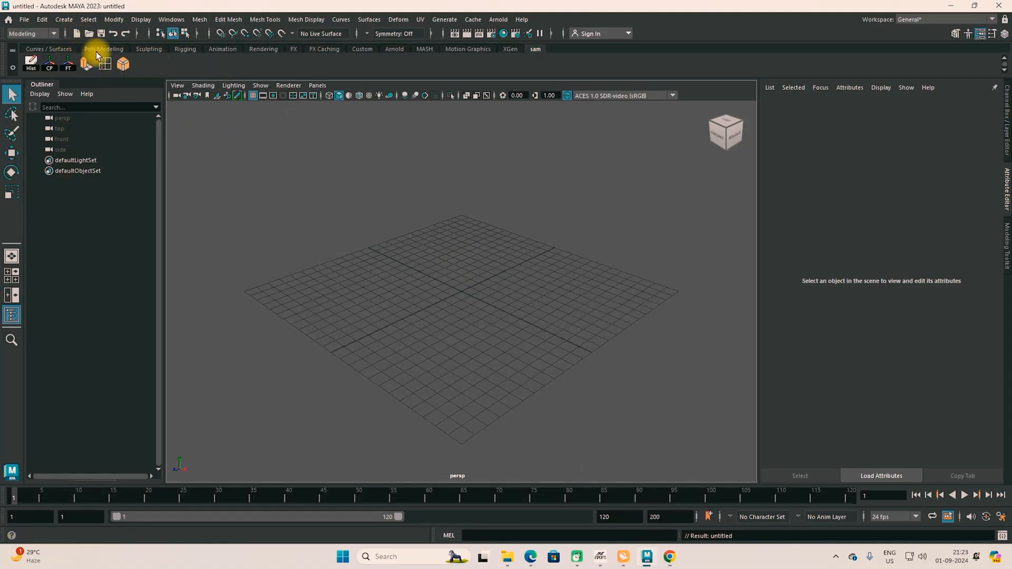
{"action": "left_click", "coordinate": [97, 50]}
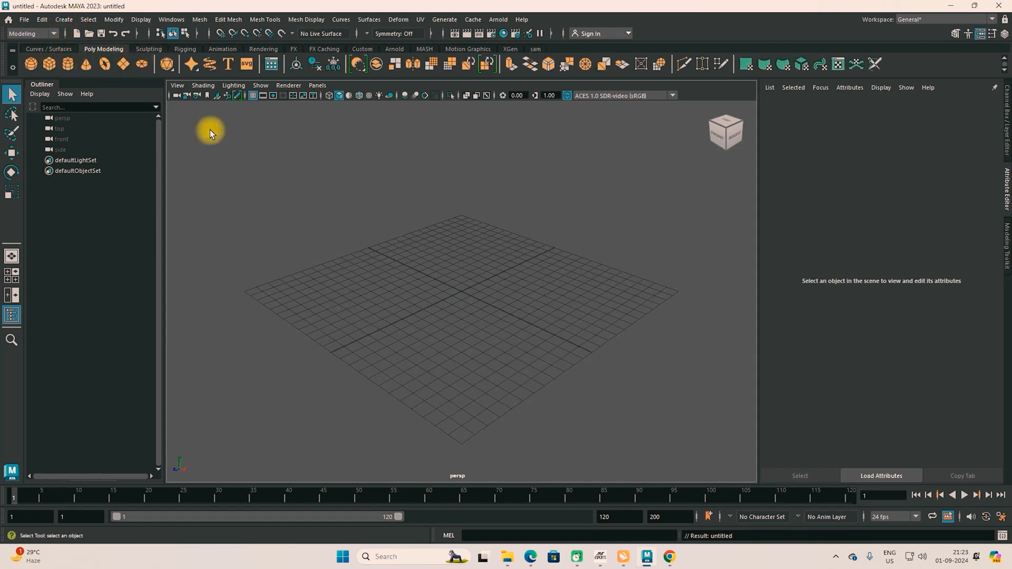
Check the modeling types in the Edge syllabus, then view Chrome's image results for "Types Of Modeling: Nurbs, polygon, subdivision".
{"action": "left_click", "coordinate": [530, 558]}
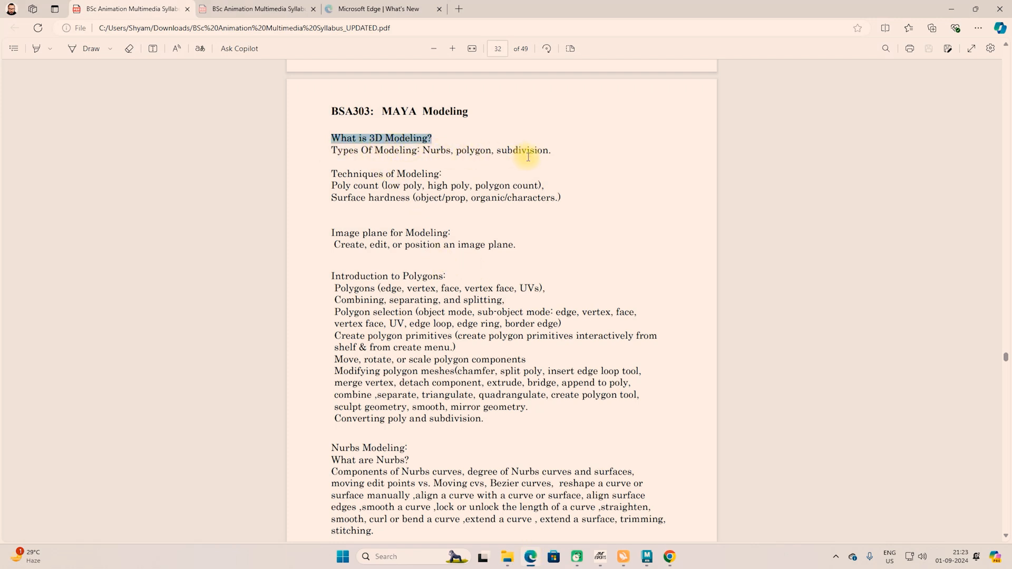
{"action": "mouse_move", "coordinate": [647, 560]}
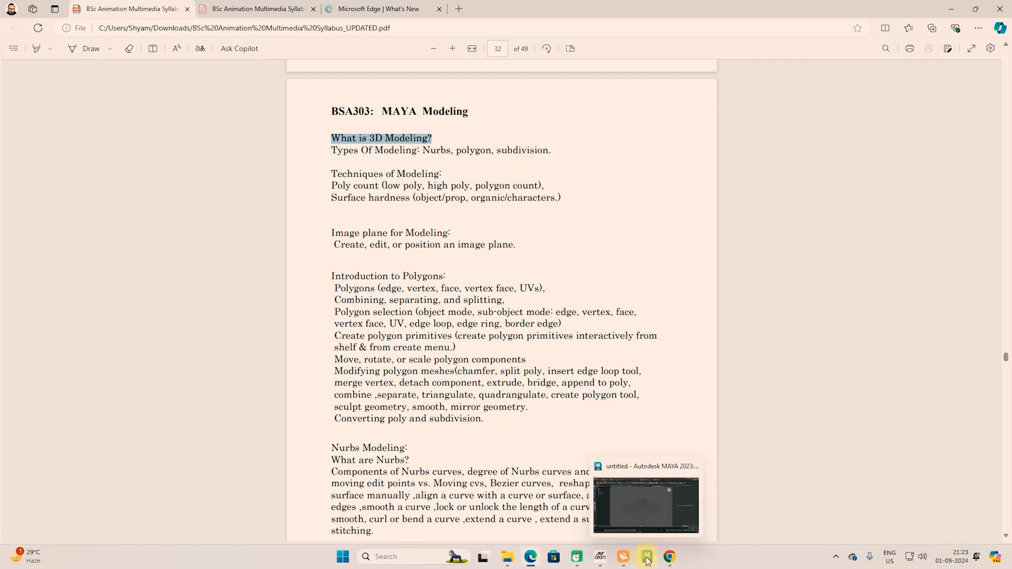
{"action": "left_click", "coordinate": [647, 558]}
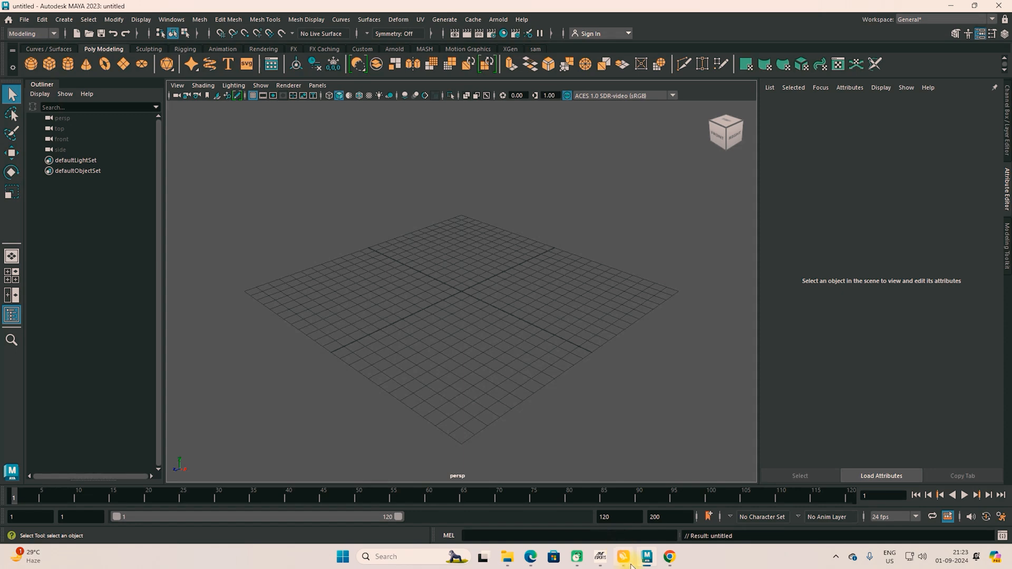
{"action": "mouse_move", "coordinate": [640, 564]}
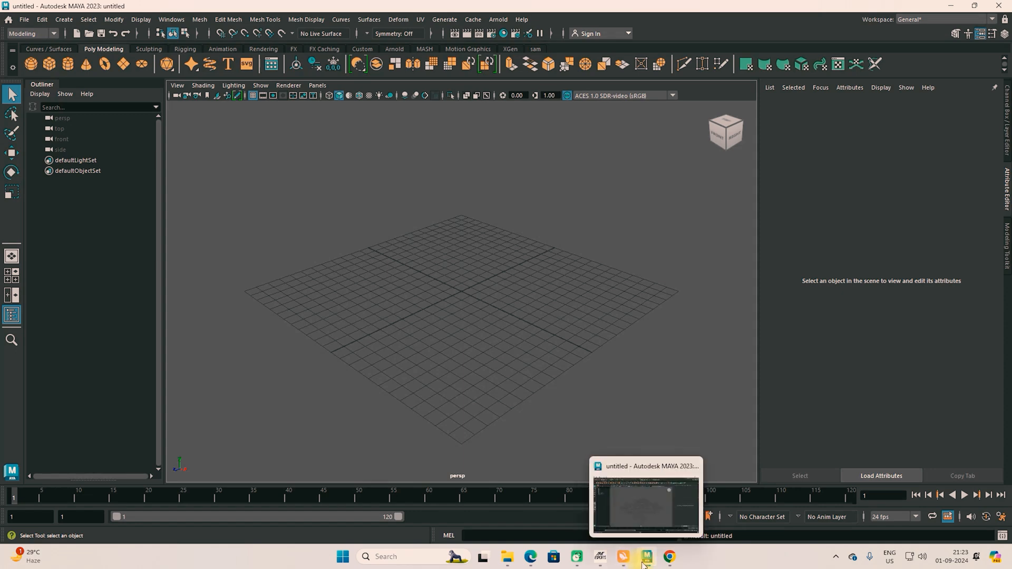
{"action": "left_click", "coordinate": [665, 562]}
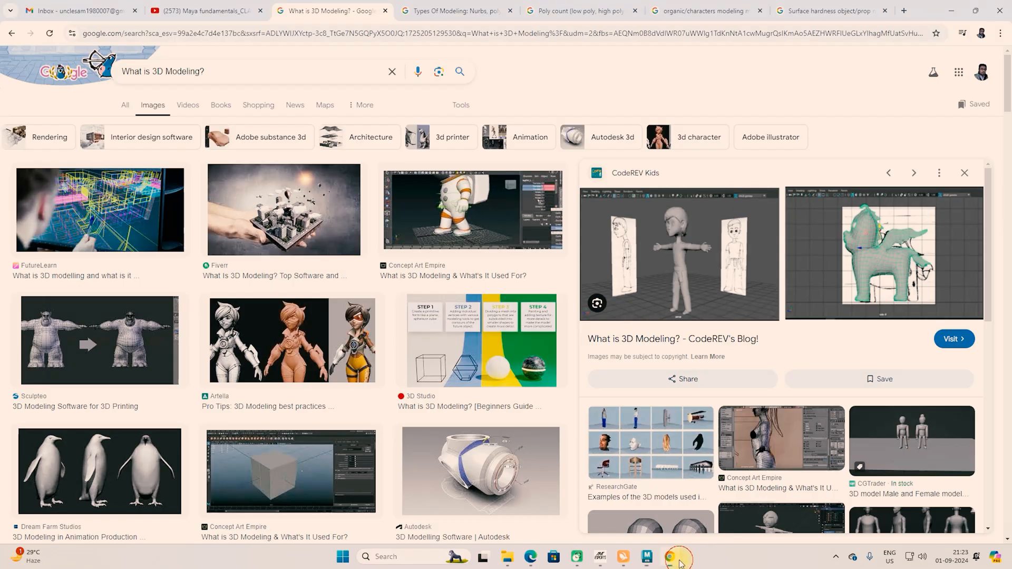
{"action": "left_click", "coordinate": [424, 13]}
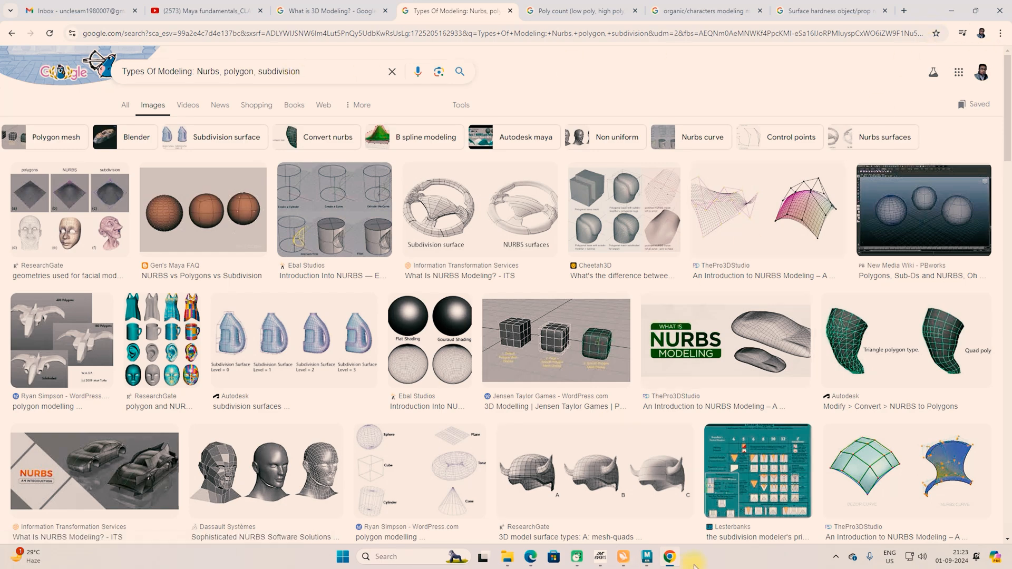
Switch to Maya and detach the NURBS Primitives list as a floating window beside the grid in the viewport.
{"action": "left_click", "coordinate": [649, 563]}
{"action": "left_click", "coordinate": [64, 19]}
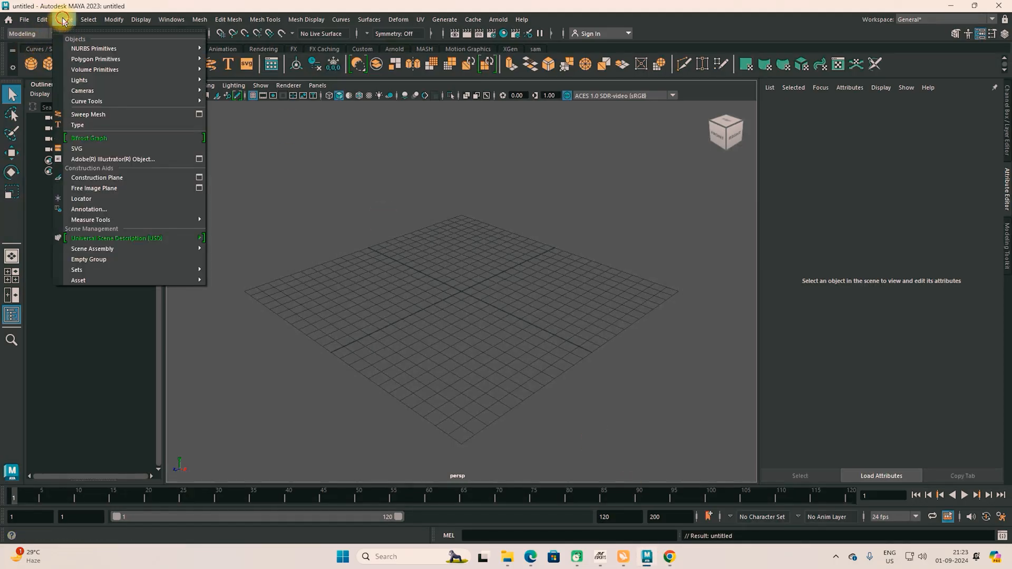
{"action": "mouse_move", "coordinate": [75, 48]}
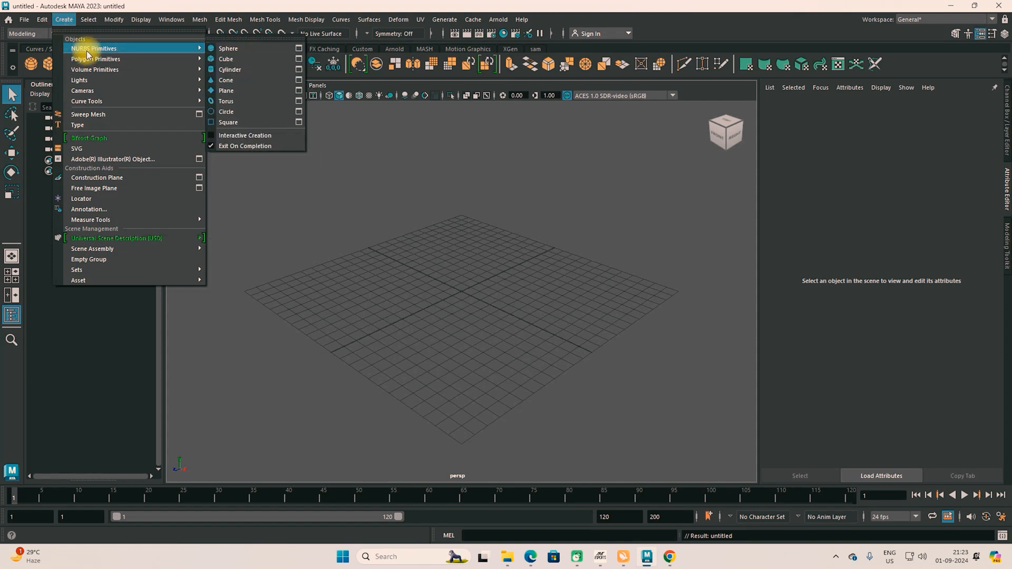
{"action": "left_click", "coordinate": [215, 39]}
{"action": "left_click_drag", "start_coordinate": [215, 26], "coordinate": [603, 112]}
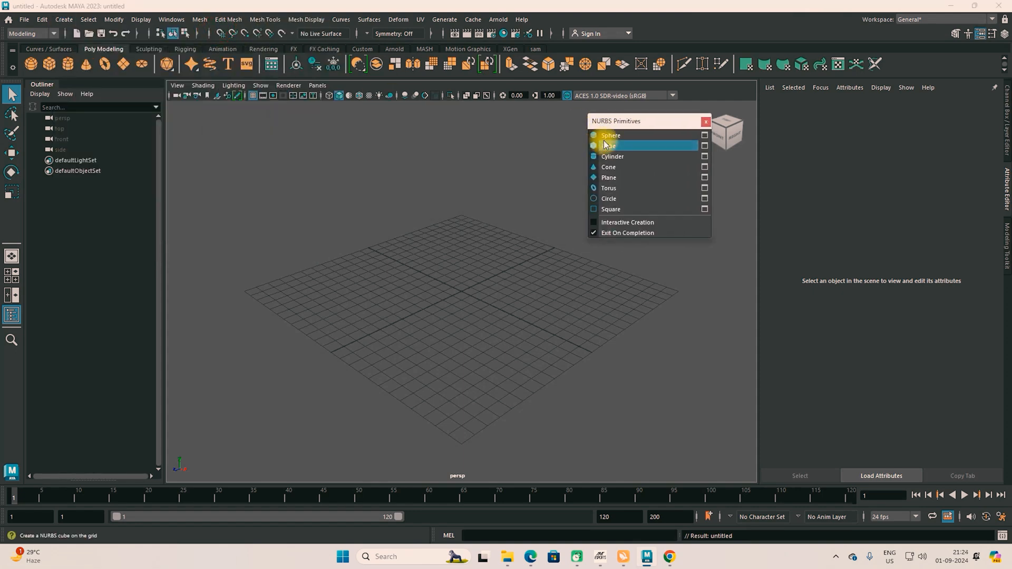
Create a NURBS sphere, scale it uniformly to about 4.128, and raise it to about 4.467 in Y.
{"action": "left_click", "coordinate": [609, 138]}
{"action": "key", "text": "r"}
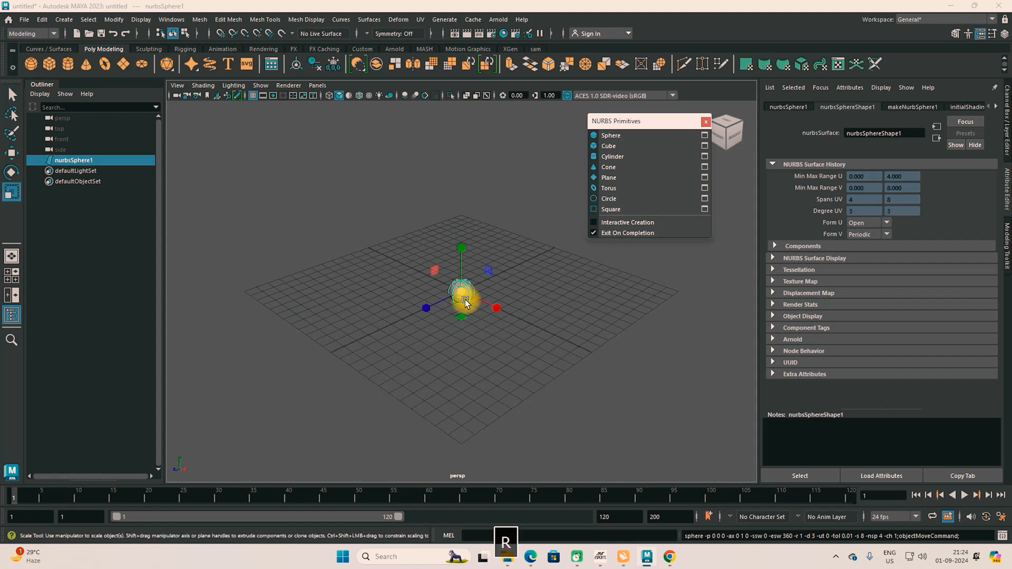
{"action": "left_click_drag", "start_coordinate": [456, 294], "coordinate": [543, 348]}
{"action": "key", "text": "w"}
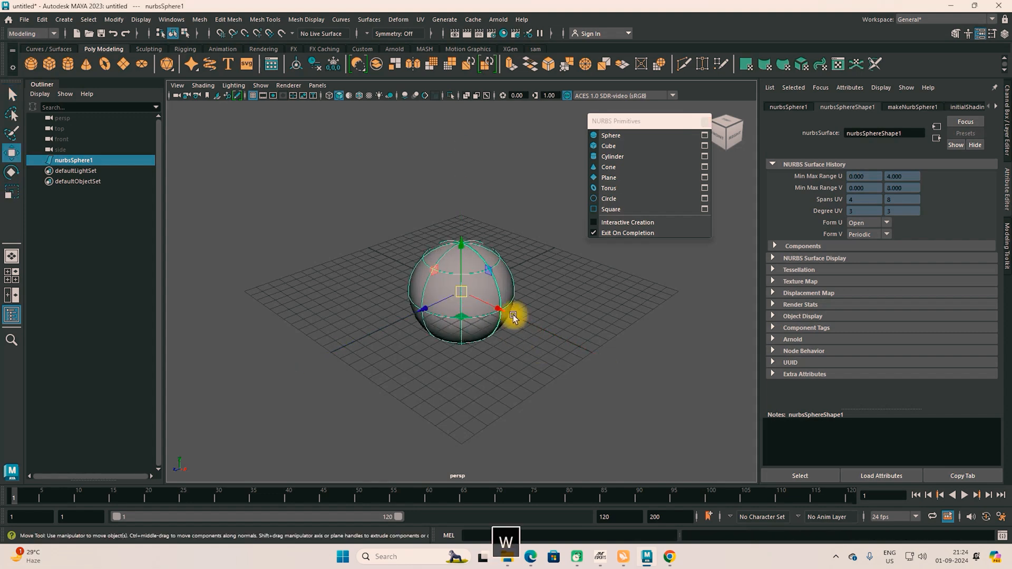
{"action": "left_click_drag", "start_coordinate": [464, 246], "coordinate": [488, 188]}
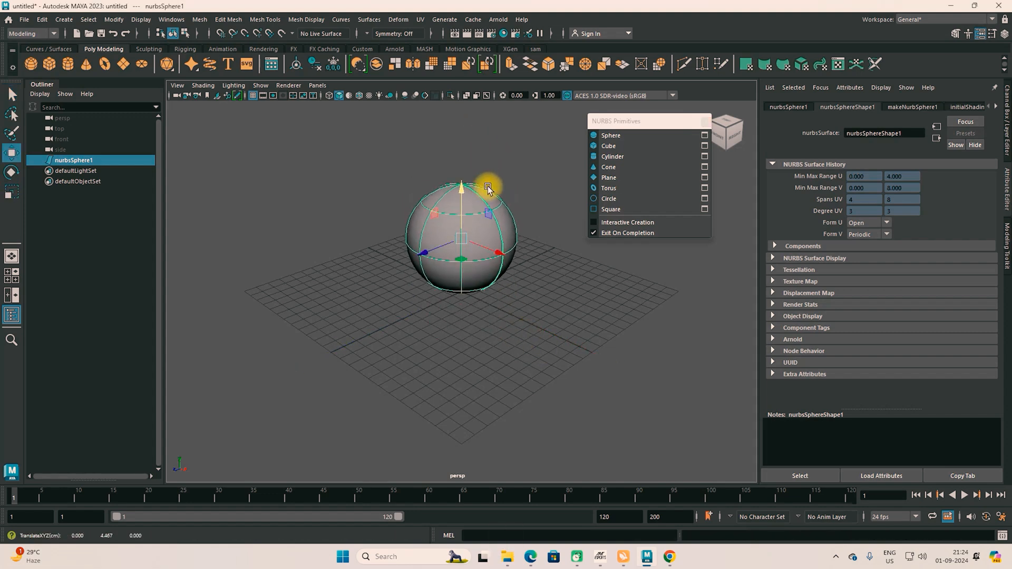
Show the sphere's channel values and expand its makeNurbSphere1 construction inputs.
{"action": "left_click_drag", "start_coordinate": [520, 335], "coordinate": [441, 320], "text": "alt"}
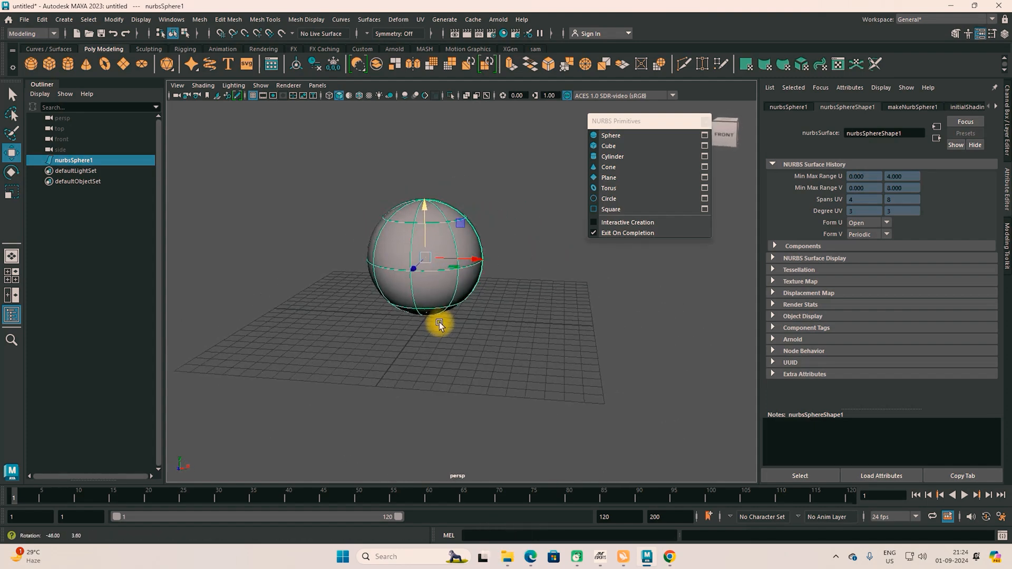
{"action": "key", "text": "ctrl+a"}
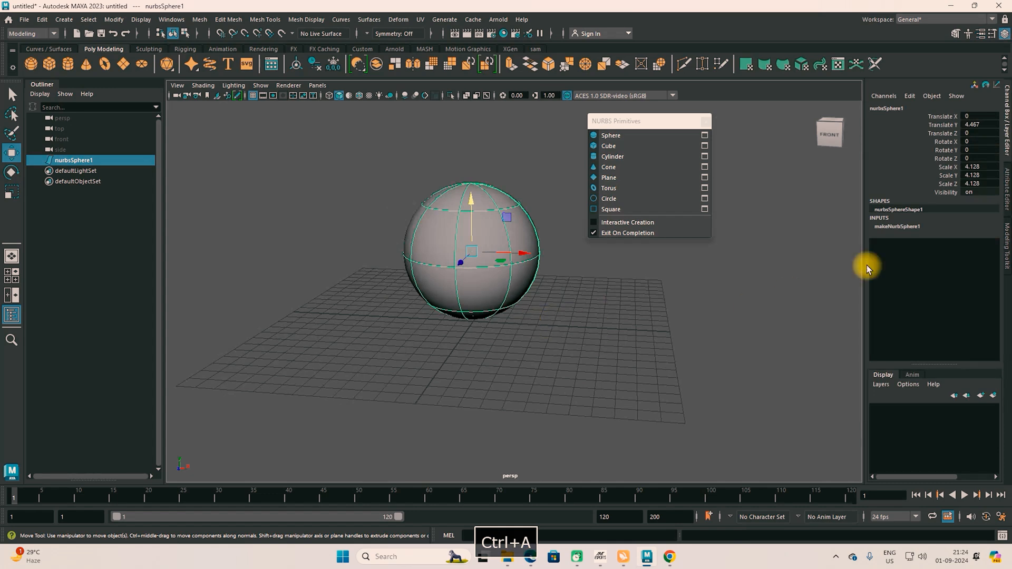
{"action": "left_click", "coordinate": [902, 230]}
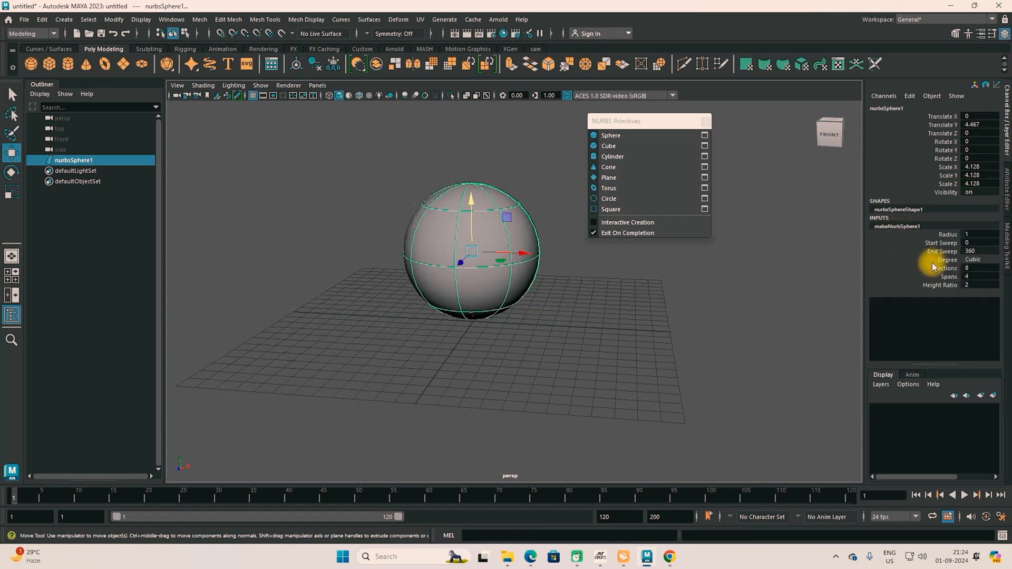
Try adjusting the NURBS sphere's Start Sweep and End Sweep values interactively.
{"action": "left_click", "coordinate": [941, 243]}
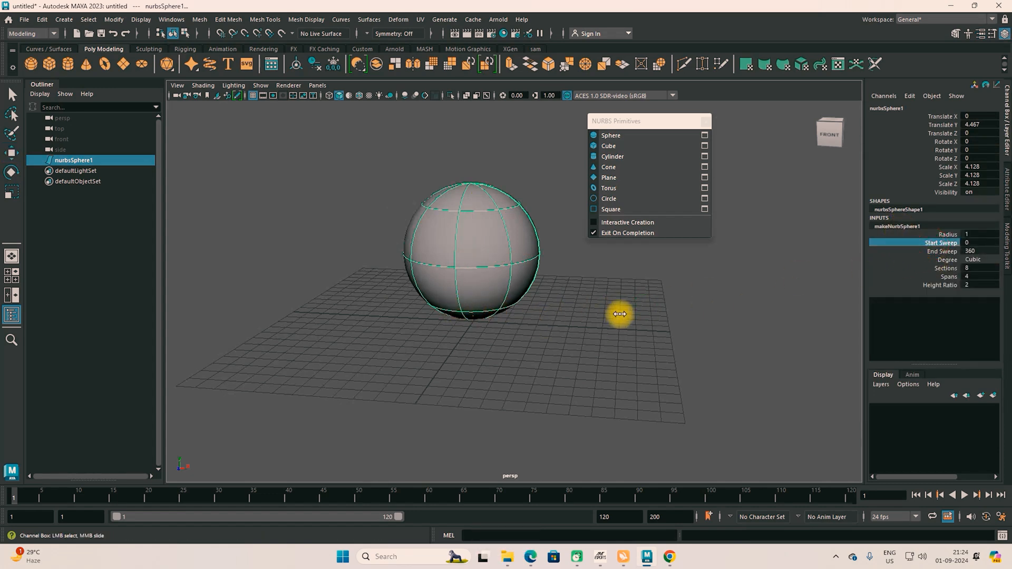
{"action": "left_click_drag", "start_coordinate": [572, 318], "coordinate": [518, 363], "text": "alt"}
{"action": "middle_click_drag", "start_coordinate": [511, 366], "coordinate": [543, 352]}
{"action": "left_click", "coordinate": [941, 252]}
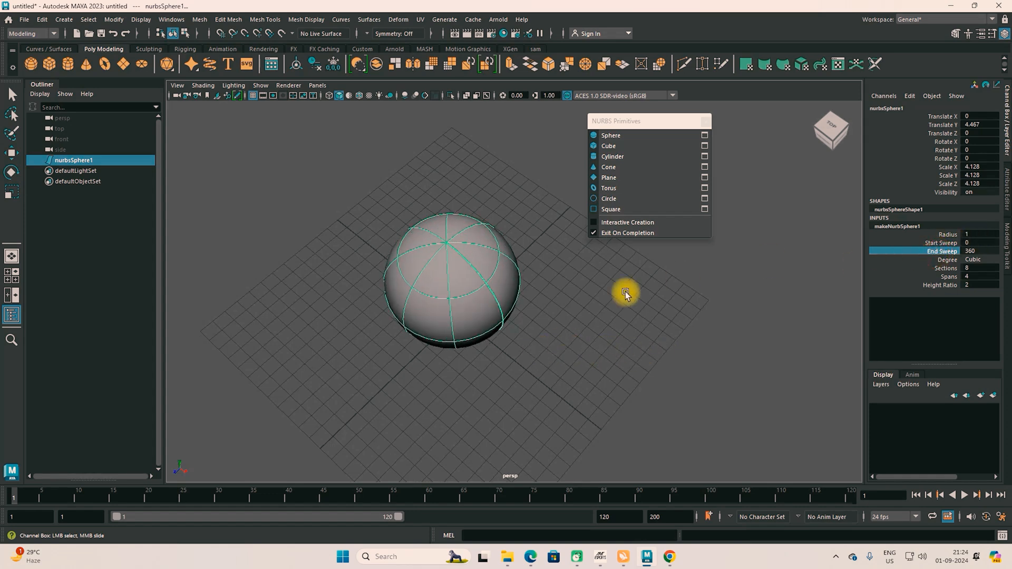
{"action": "mouse_move", "coordinate": [649, 299]}
{"action": "middle_mouse_down"}
{"action": "mouse_move", "coordinate": [536, 298]}
{"action": "mouse_move", "coordinate": [664, 289]}
{"action": "middle_mouse_up"}
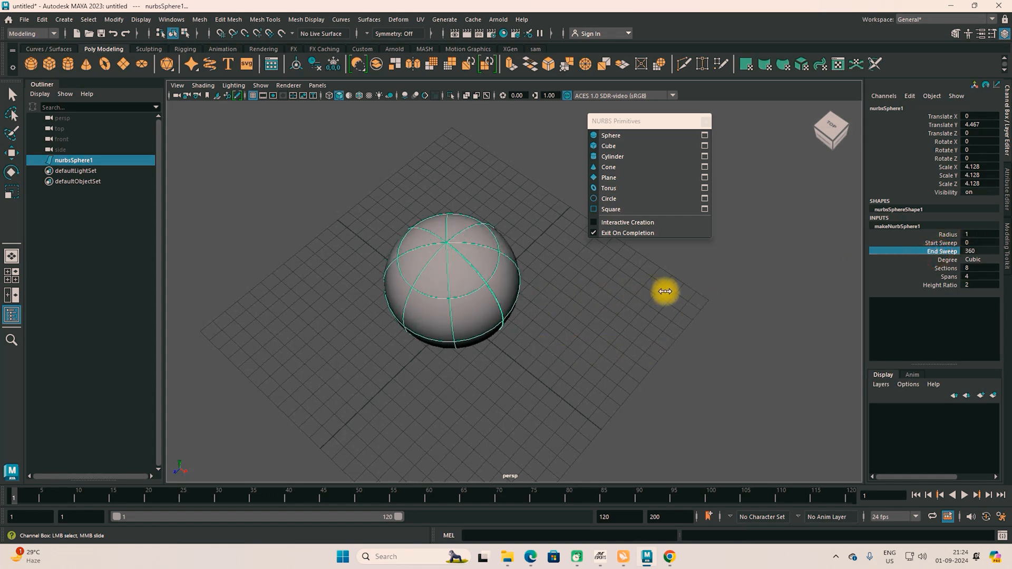
Switch the NURBS sphere's Degree to Linear to compare the surface, and set it back to Cubic.
{"action": "left_click", "coordinate": [974, 259]}
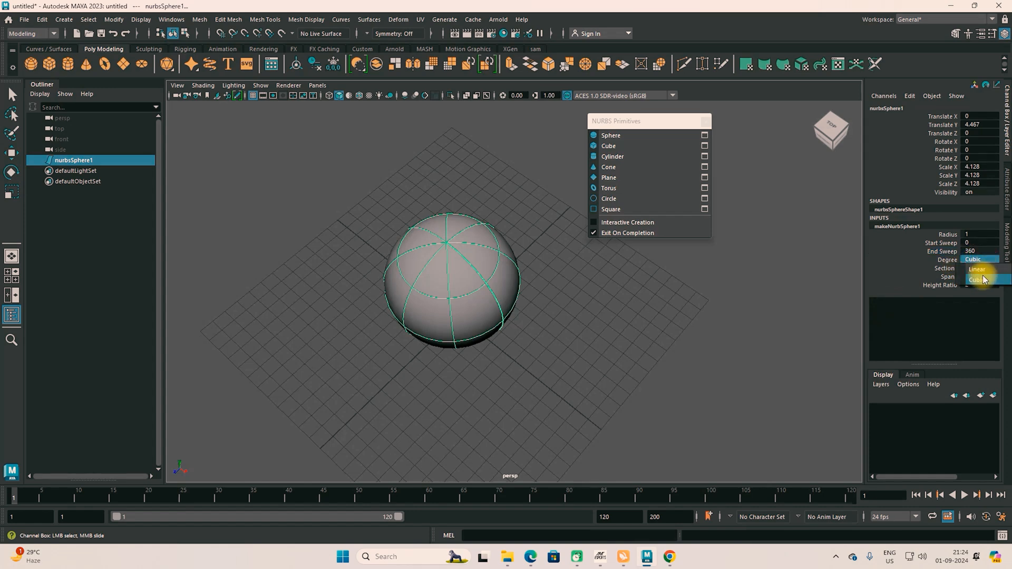
{"action": "left_click", "coordinate": [977, 270]}
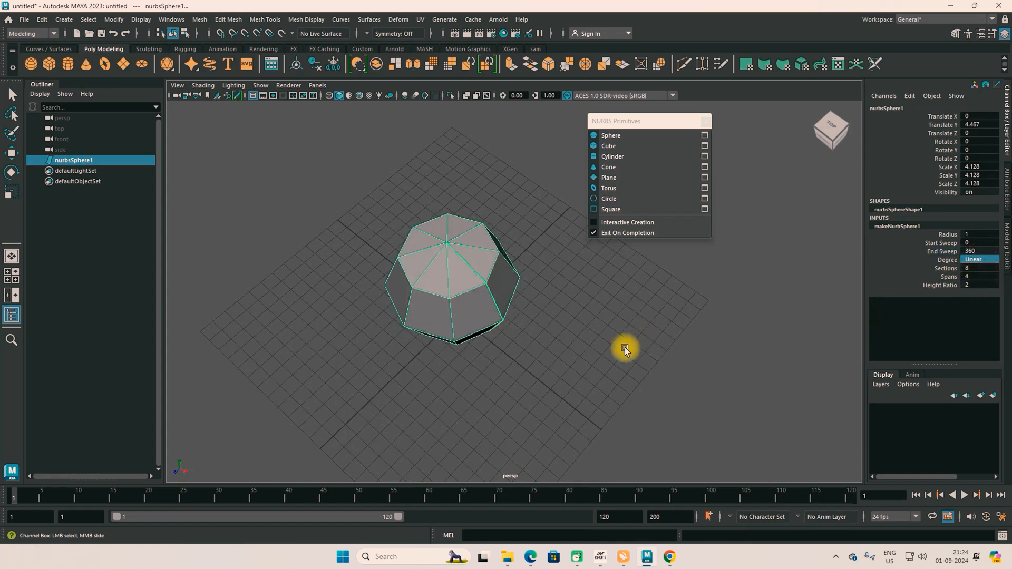
{"action": "left_click_drag", "start_coordinate": [625, 345], "coordinate": [606, 301], "text": "alt"}
{"action": "left_click", "coordinate": [986, 260]}
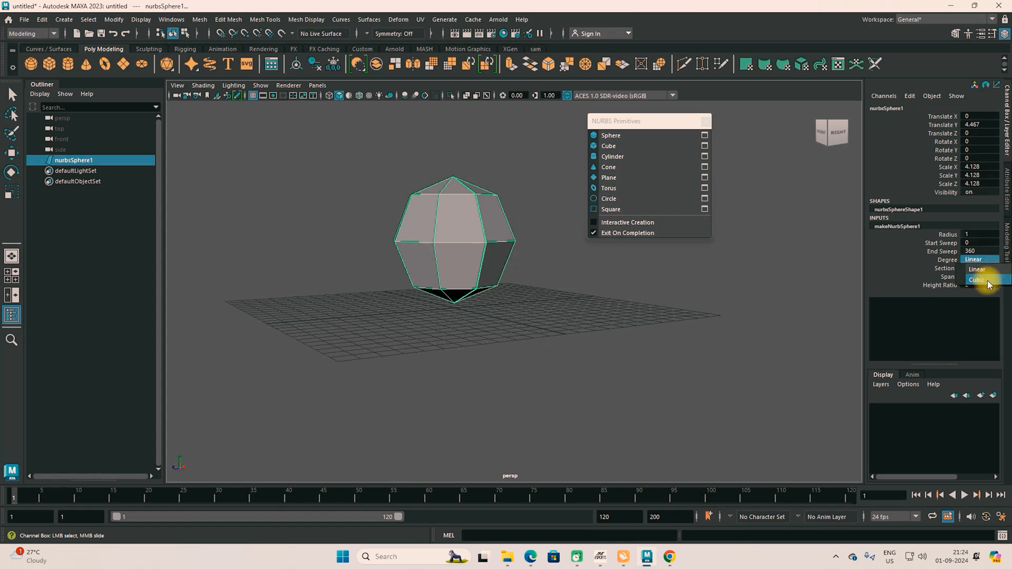
{"action": "left_click", "coordinate": [987, 278]}
{"action": "left_click_drag", "start_coordinate": [581, 313], "coordinate": [689, 325], "text": "alt"}
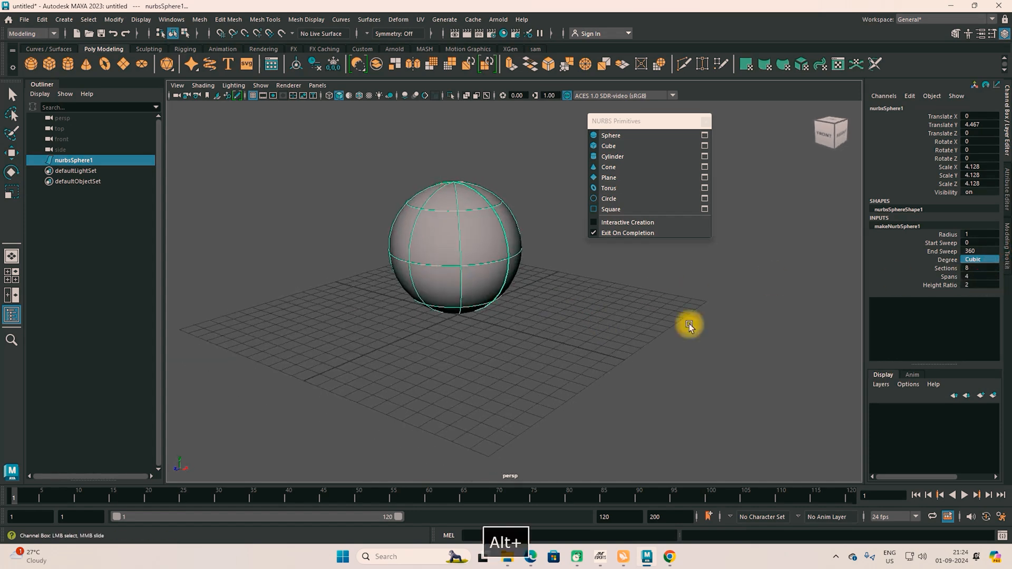
Reduce the NURBS sphere's Spans and Sections to 1 each, and shift the NURBS Primitives window aside.
{"action": "left_click", "coordinate": [949, 276]}
{"action": "middle_click_drag", "start_coordinate": [707, 294], "coordinate": [596, 301]}
{"action": "left_click", "coordinate": [948, 268]}
{"action": "middle_click_drag", "start_coordinate": [662, 305], "coordinate": [343, 302]}
{"action": "mouse_move", "coordinate": [652, 326]}
{"action": "left_mouse_down", "text": "alt"}
{"action": "mouse_move", "coordinate": [504, 320]}
{"action": "mouse_move", "coordinate": [641, 337]}
{"action": "left_mouse_up", "text": "alt"}
{"action": "left_click", "coordinate": [635, 122]}
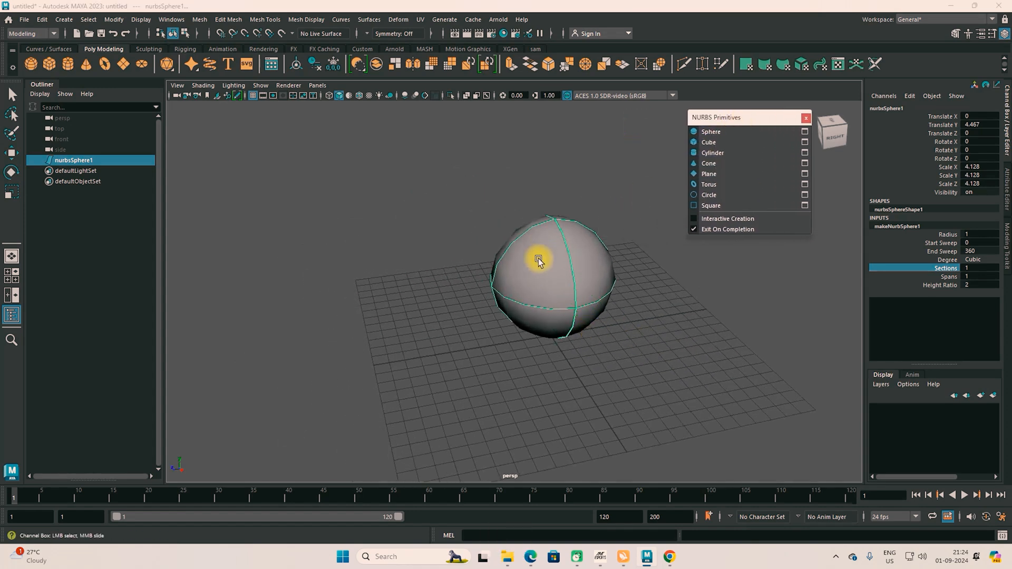
Move the NURBS sphere along the Z axis to about -4.411, leaving room for a second sphere.
{"action": "left_click", "coordinate": [544, 273]}
{"action": "key", "text": "w"}
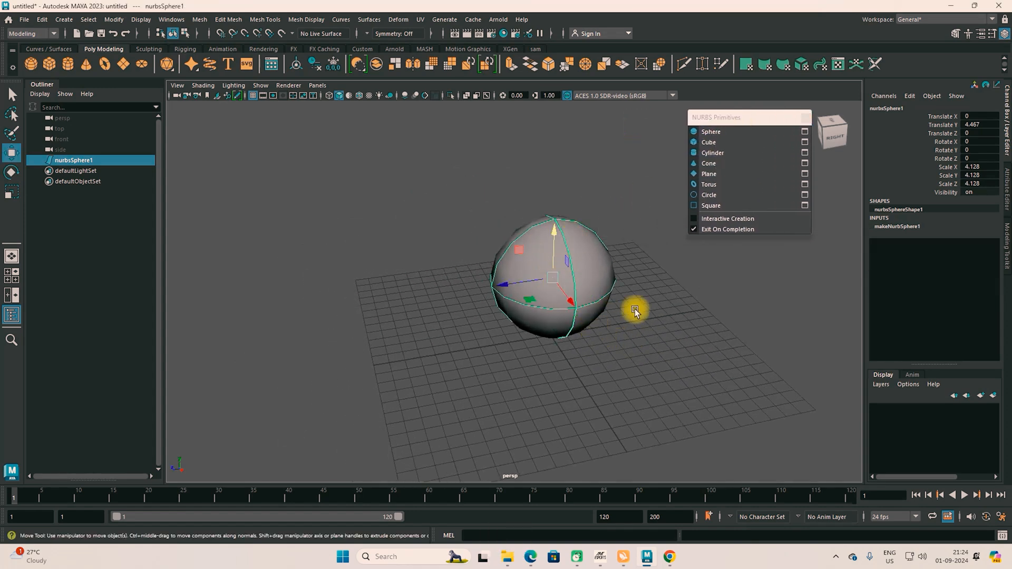
{"action": "mouse_move", "coordinate": [658, 331]}
{"action": "left_mouse_down", "text": "alt"}
{"action": "mouse_move", "coordinate": [614, 318]}
{"action": "mouse_move", "coordinate": [659, 330]}
{"action": "left_mouse_up", "text": "alt"}
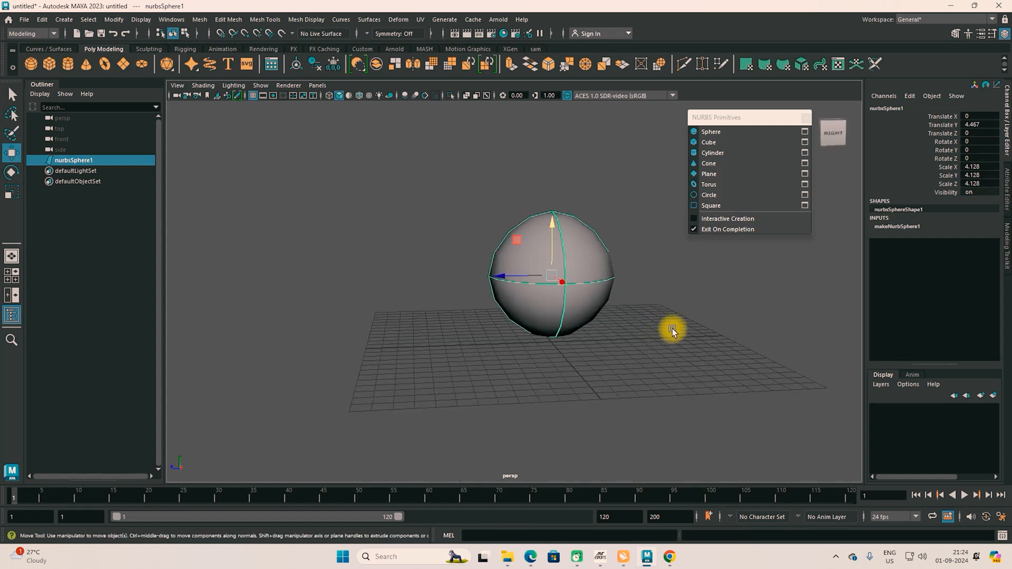
{"action": "left_click_drag", "start_coordinate": [501, 274], "coordinate": [571, 288]}
{"action": "mouse_move", "coordinate": [553, 321]}
{"action": "left_mouse_down", "text": "alt"}
{"action": "mouse_move", "coordinate": [721, 363]}
{"action": "mouse_move", "coordinate": [725, 334]}
{"action": "mouse_move", "coordinate": [546, 332]}
{"action": "left_mouse_up", "text": "alt"}
{"action": "left_click_drag", "start_coordinate": [635, 346], "coordinate": [571, 355], "text": "alt"}
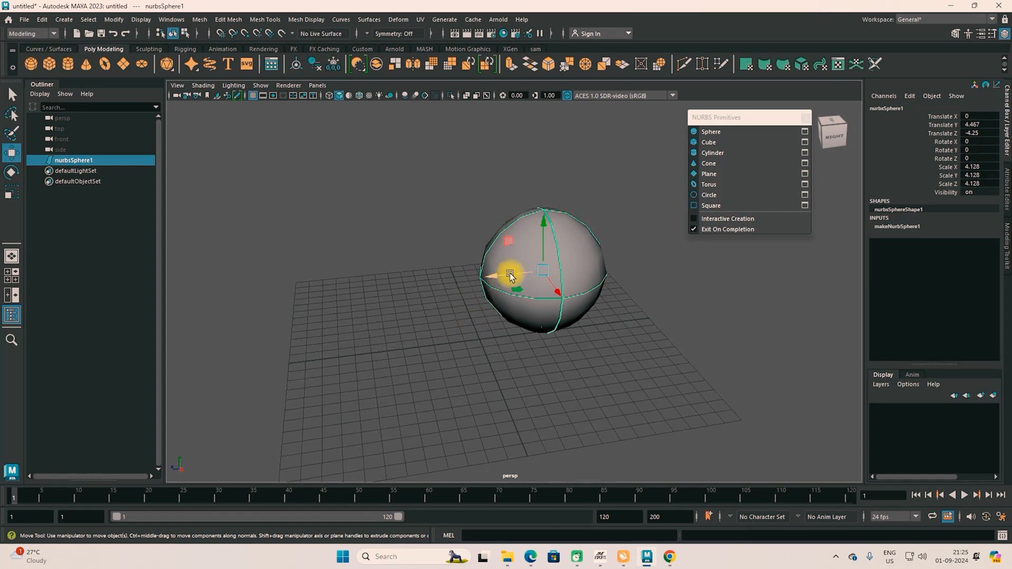
{"action": "mouse_move", "coordinate": [496, 277]}
{"action": "left_mouse_down"}
{"action": "mouse_move", "coordinate": [515, 273]}
{"action": "mouse_move", "coordinate": [496, 274]}
{"action": "left_mouse_up"}
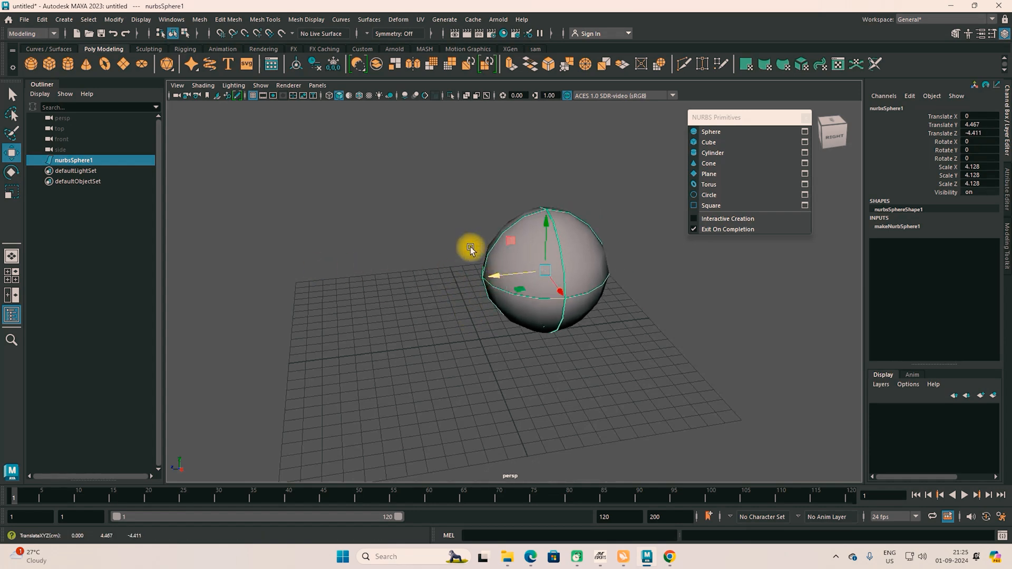
Create a polygon sphere beside the NURBS one, scaled uniformly to about 3.851 and moved to about 3.94 in Y and 7.871 in Z.
{"action": "left_click", "coordinate": [30, 64]}
{"action": "left_click_drag", "start_coordinate": [426, 345], "coordinate": [294, 335]}
{"action": "key", "text": "r"}
{"action": "left_click", "coordinate": [357, 360]}
{"action": "left_click_drag", "start_coordinate": [357, 360], "coordinate": [416, 411]}
{"action": "key", "text": "w"}
{"action": "left_click_drag", "start_coordinate": [352, 316], "coordinate": [354, 253]}
{"action": "mouse_move", "coordinate": [402, 328]}
{"action": "left_mouse_down", "text": "alt"}
{"action": "mouse_move", "coordinate": [381, 301]}
{"action": "mouse_move", "coordinate": [401, 317]}
{"action": "left_mouse_up", "text": "alt"}
{"action": "key", "text": "r"}
{"action": "left_click_drag", "start_coordinate": [353, 291], "coordinate": [372, 312]}
{"action": "left_click_drag", "start_coordinate": [422, 334], "coordinate": [444, 343], "text": "alt"}
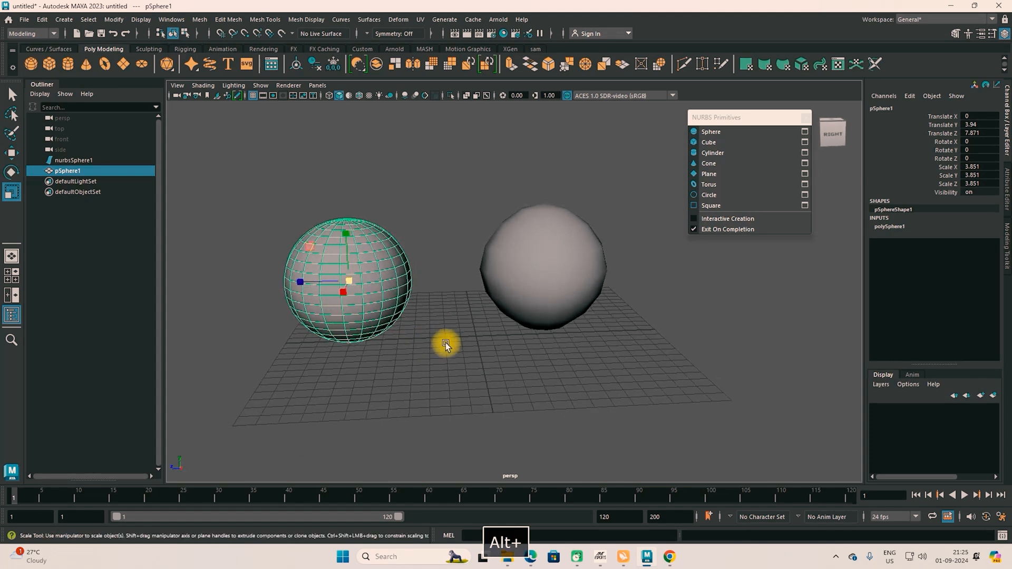
Set the polygon sphere's Subdivisions Axis to 3 and reduce its Subdivisions Height to the minimum.
{"action": "left_click", "coordinate": [891, 226]}
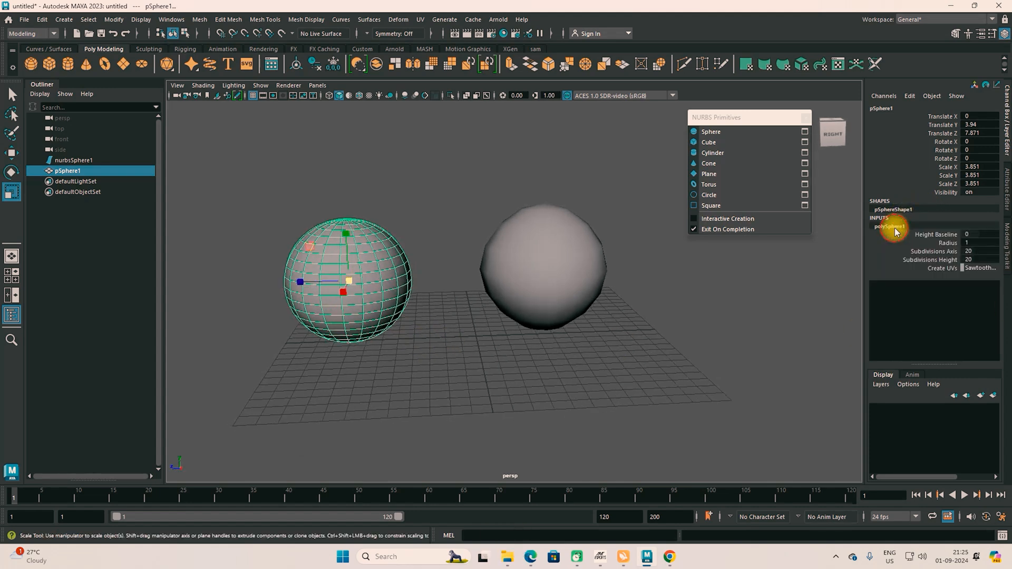
{"action": "left_click", "coordinate": [944, 251]}
{"action": "middle_click_drag", "start_coordinate": [589, 374], "coordinate": [420, 345]}
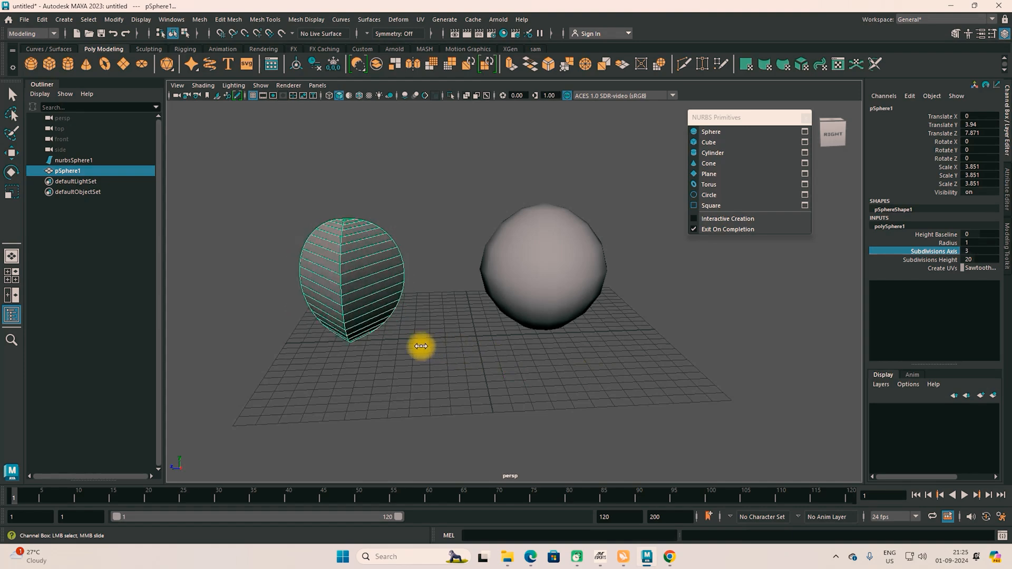
{"action": "left_click", "coordinate": [930, 260]}
{"action": "middle_click_drag", "start_coordinate": [663, 382], "coordinate": [343, 356]}
{"action": "mouse_move", "coordinate": [343, 357]}
{"action": "left_mouse_down", "text": "alt"}
{"action": "mouse_move", "coordinate": [425, 362]}
{"action": "mouse_move", "coordinate": [420, 355]}
{"action": "mouse_move", "coordinate": [531, 346]}
{"action": "mouse_move", "coordinate": [384, 334]}
{"action": "mouse_move", "coordinate": [332, 343]}
{"action": "left_mouse_up", "text": "alt"}
Compare the low-subdivision polygon sphere with the NURBS sphere, selecting each and examining its surface smoothness from several angles.
{"action": "left_click", "coordinate": [562, 257]}
{"action": "key", "text": "r"}
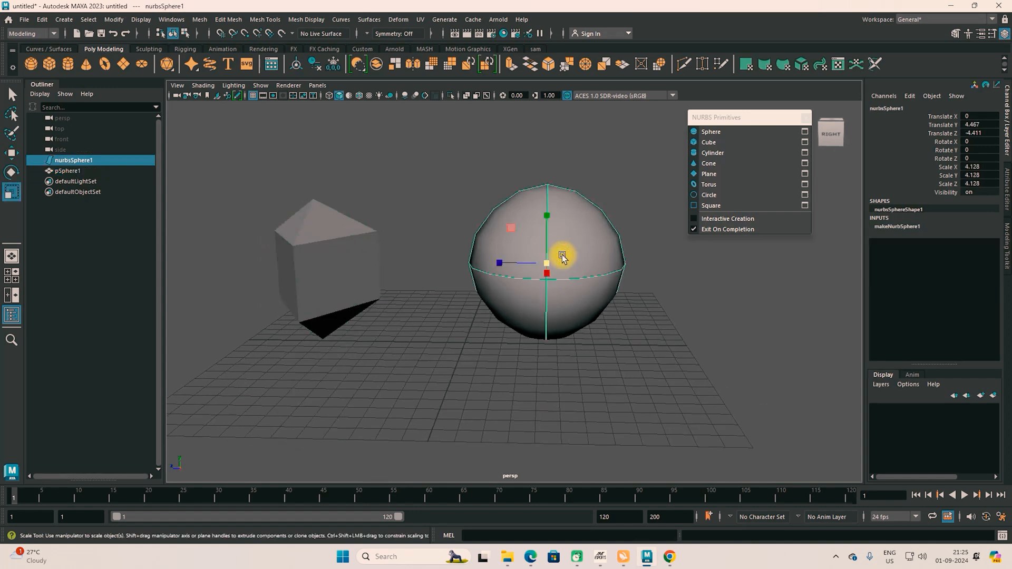
{"action": "left_click_drag", "start_coordinate": [553, 244], "coordinate": [554, 289], "text": "alt"}
{"action": "left_click", "coordinate": [332, 287]}
{"action": "mouse_move", "coordinate": [451, 339]}
{"action": "left_mouse_down", "text": "alt"}
{"action": "mouse_move", "coordinate": [607, 321]}
{"action": "mouse_move", "coordinate": [443, 323]}
{"action": "left_mouse_up", "text": "alt"}
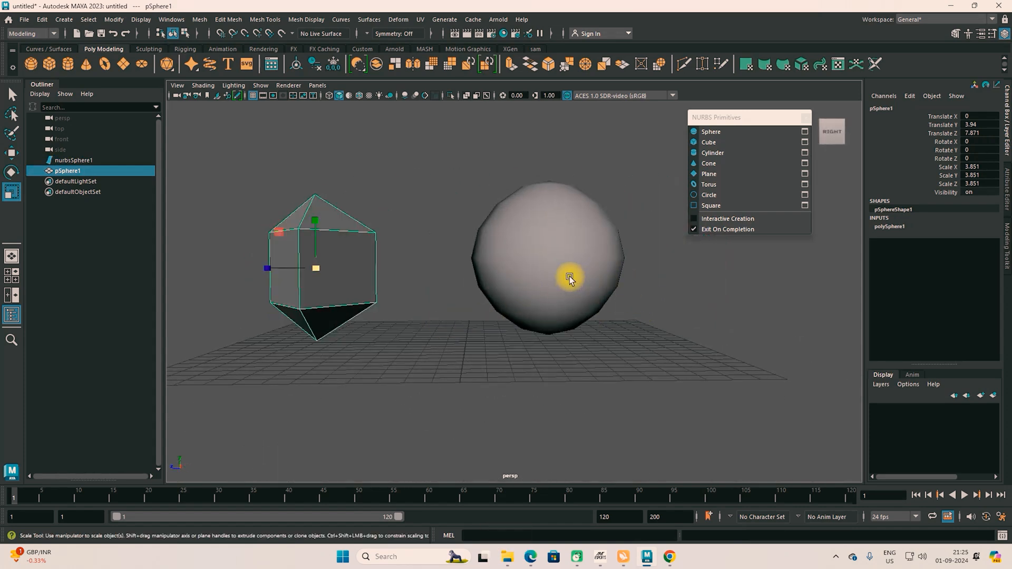
{"action": "left_click_drag", "start_coordinate": [542, 262], "coordinate": [495, 280], "text": "alt"}
{"action": "left_click_drag", "start_coordinate": [527, 199], "coordinate": [559, 299]}
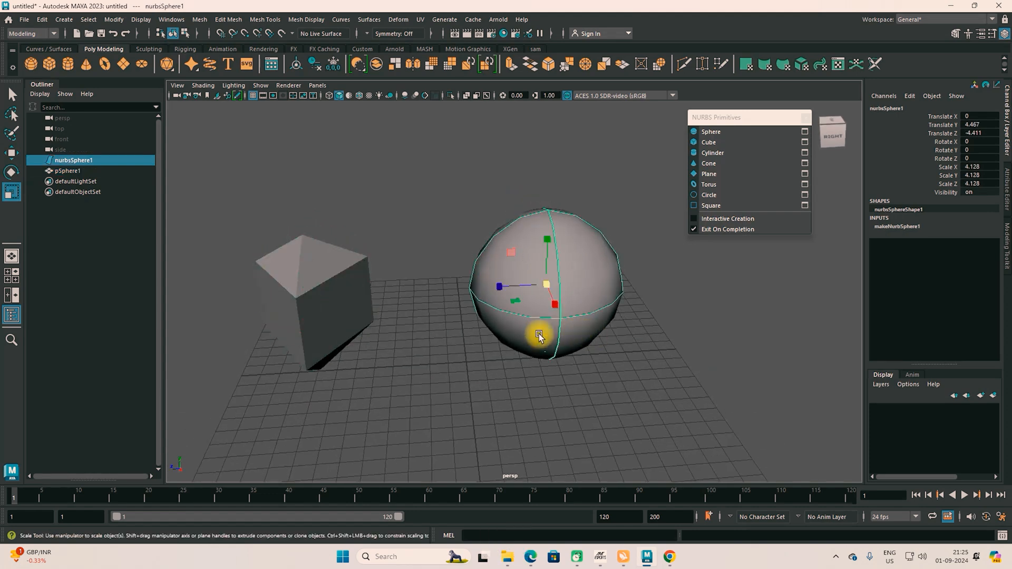
{"action": "left_click_drag", "start_coordinate": [283, 210], "coordinate": [429, 417]}
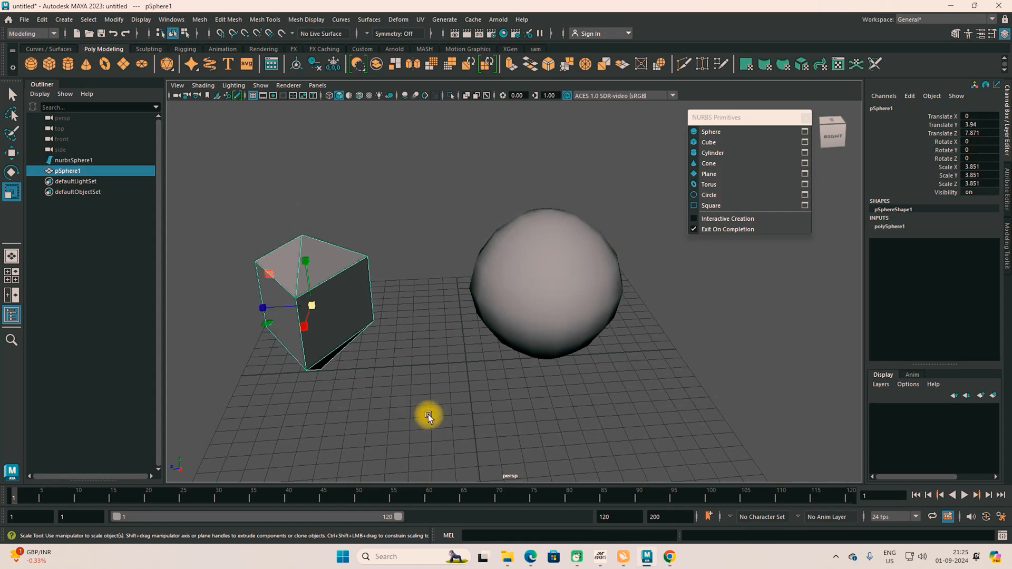
{"action": "key", "text": "w"}
{"action": "left_click_drag", "start_coordinate": [429, 415], "coordinate": [418, 361], "text": "alt"}
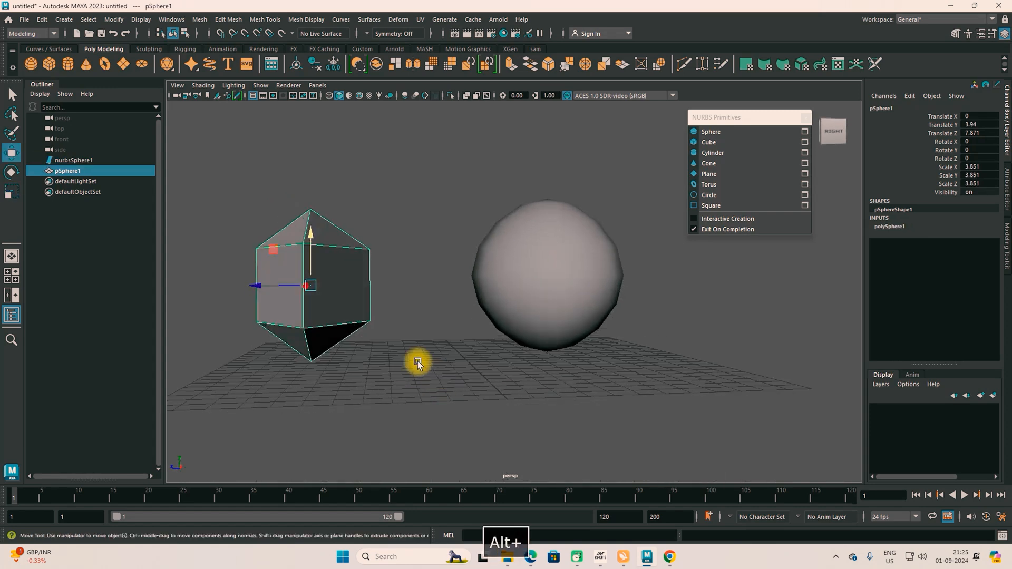
Delete both the polygon sphere and the NURBS sphere from the scene.
{"action": "left_click_drag", "start_coordinate": [319, 251], "coordinate": [658, 366]}
{"action": "key", "text": "Delete"}
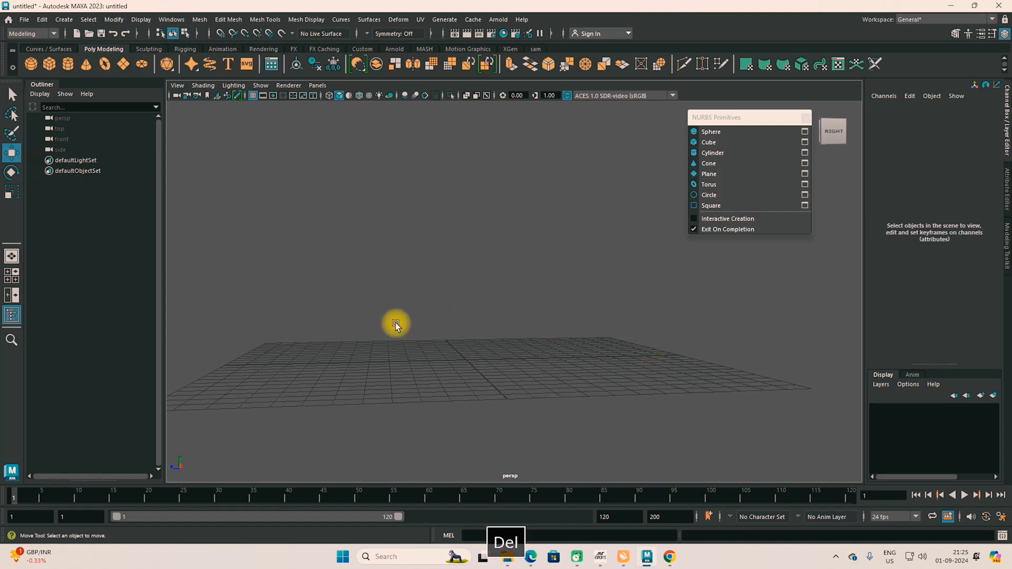
Show the four-view layout and import the chess pieces reference picture as an image plane in the front view.
{"action": "key", "text": "space"}
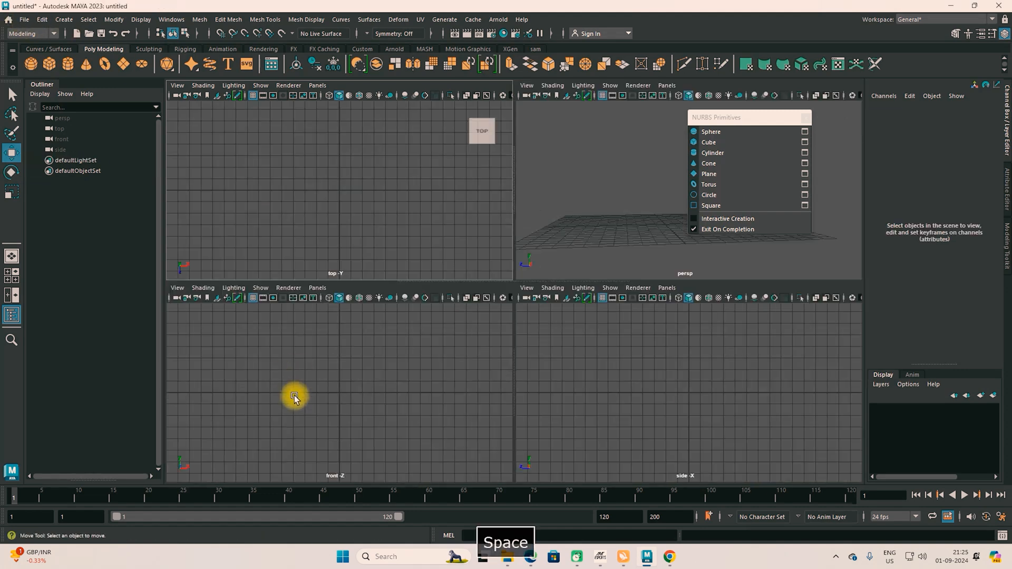
{"action": "left_click", "coordinate": [177, 288]}
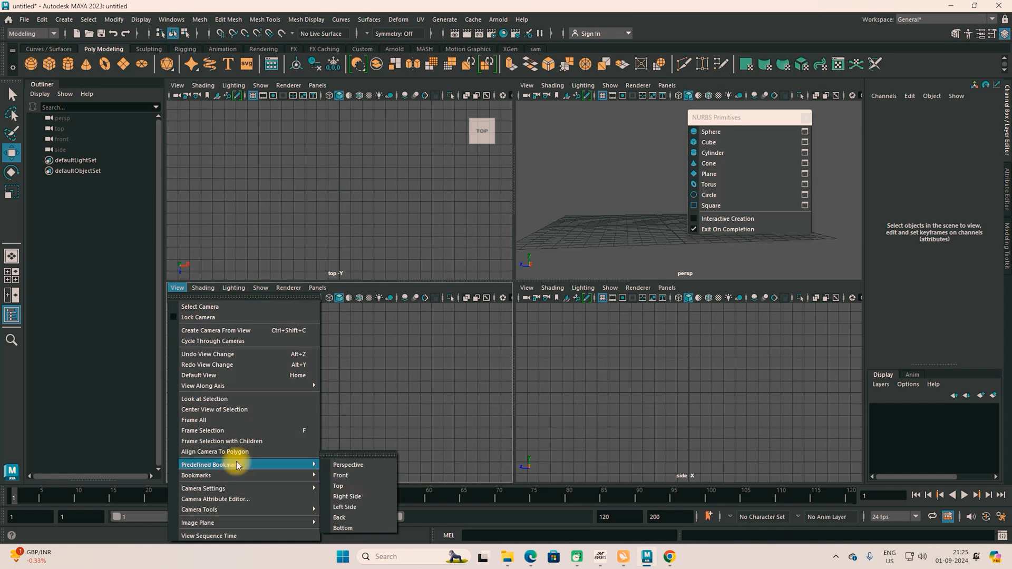
{"action": "mouse_move", "coordinate": [230, 524]}
{"action": "left_click", "coordinate": [346, 526]}
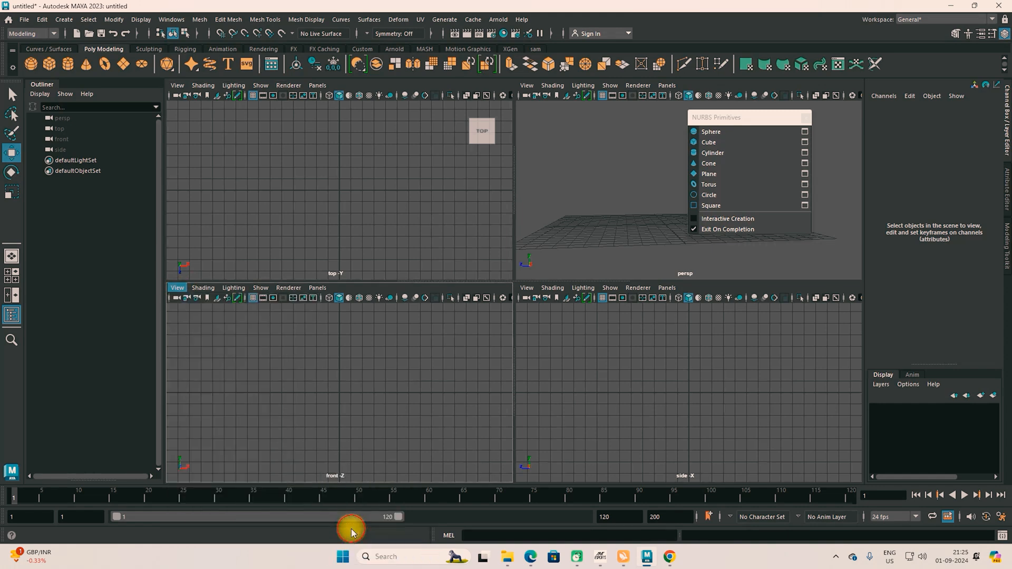
{"action": "left_click", "coordinate": [132, 165]}
{"action": "left_click", "coordinate": [210, 191]}
{"action": "left_click", "coordinate": [607, 398]}
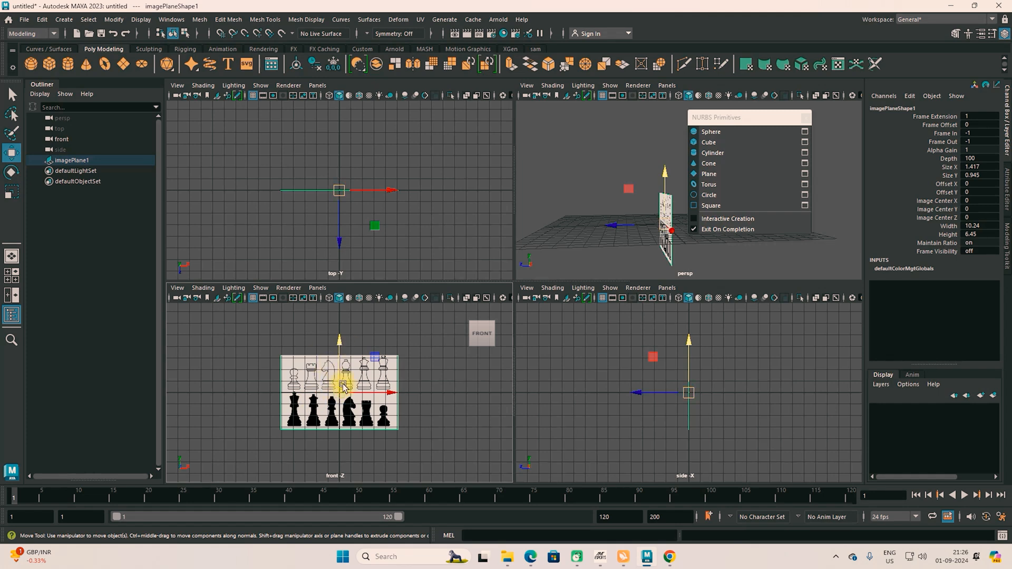
Enlarge the image plane in the maximized front view and move it to about 6.878 in X and -0.513 in Y, centring the outlined pawn on the origin.
{"action": "key", "text": "space"}
{"action": "left_click_drag", "start_coordinate": [611, 293], "coordinate": [736, 416]}
{"action": "key", "text": "r"}
{"action": "key", "text": "w"}
{"action": "left_click_drag", "start_coordinate": [726, 293], "coordinate": [846, 309]}
{"action": "middle_click_drag", "start_coordinate": [769, 322], "coordinate": [586, 329], "text": "alt"}
{"action": "left_click_drag", "start_coordinate": [617, 247], "coordinate": [619, 269]}
{"action": "left_click_drag", "start_coordinate": [668, 325], "coordinate": [664, 321]}
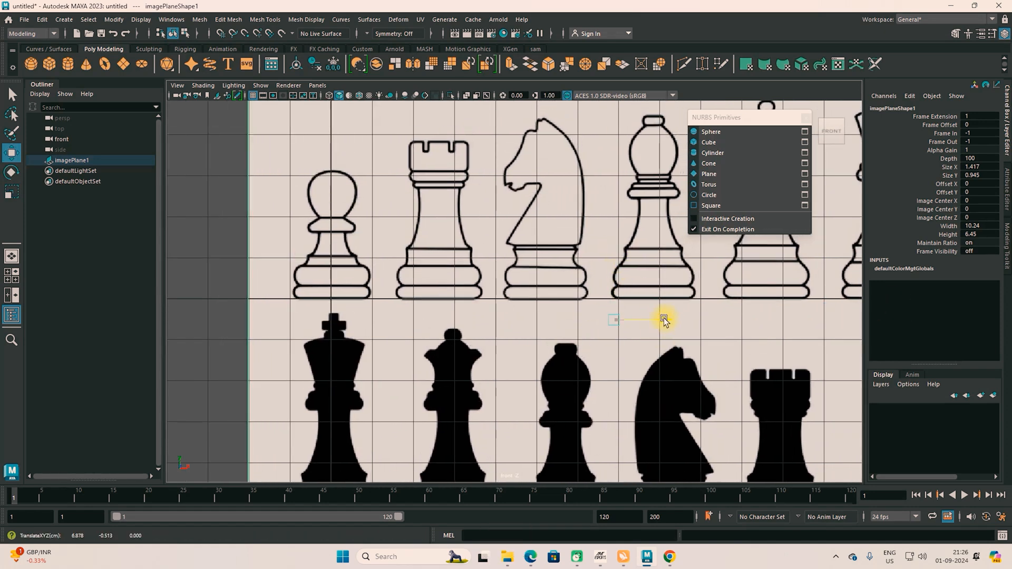
Put the selected image plane into a new display layer and deselect it.
{"action": "left_click", "coordinate": [880, 384]}
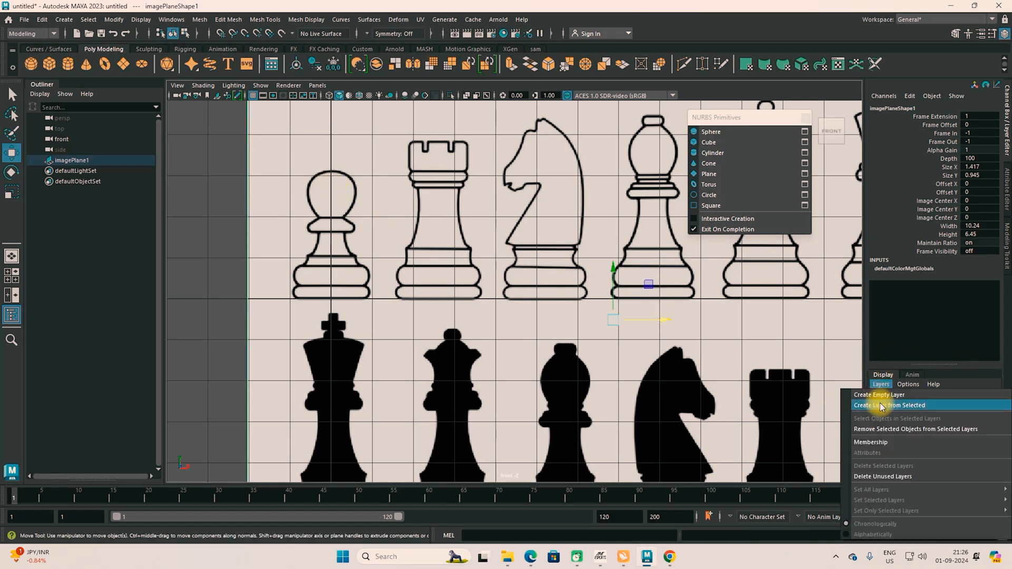
{"action": "left_click", "coordinate": [897, 406]}
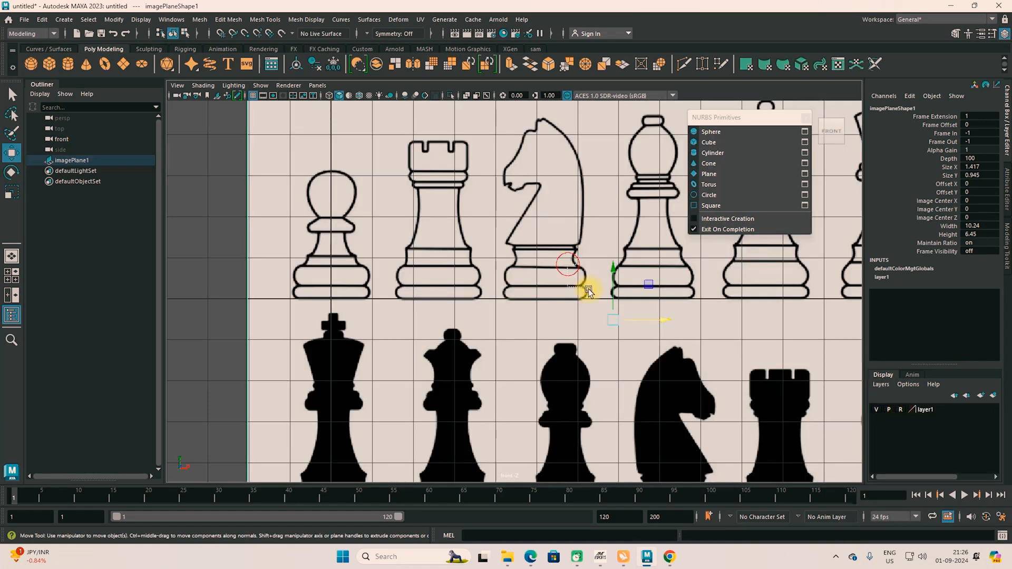
{"action": "left_click_drag", "start_coordinate": [491, 276], "coordinate": [573, 344]}
Float the Curve Tools list beside the reference image and activate the CV Curve Tool.
{"action": "left_click", "coordinate": [64, 20]}
{"action": "mouse_move", "coordinate": [86, 75]}
{"action": "mouse_move", "coordinate": [140, 102]}
{"action": "left_click", "coordinate": [220, 92]}
{"action": "left_click_drag", "start_coordinate": [219, 87], "coordinate": [730, 247]}
{"action": "left_click", "coordinate": [714, 261]}
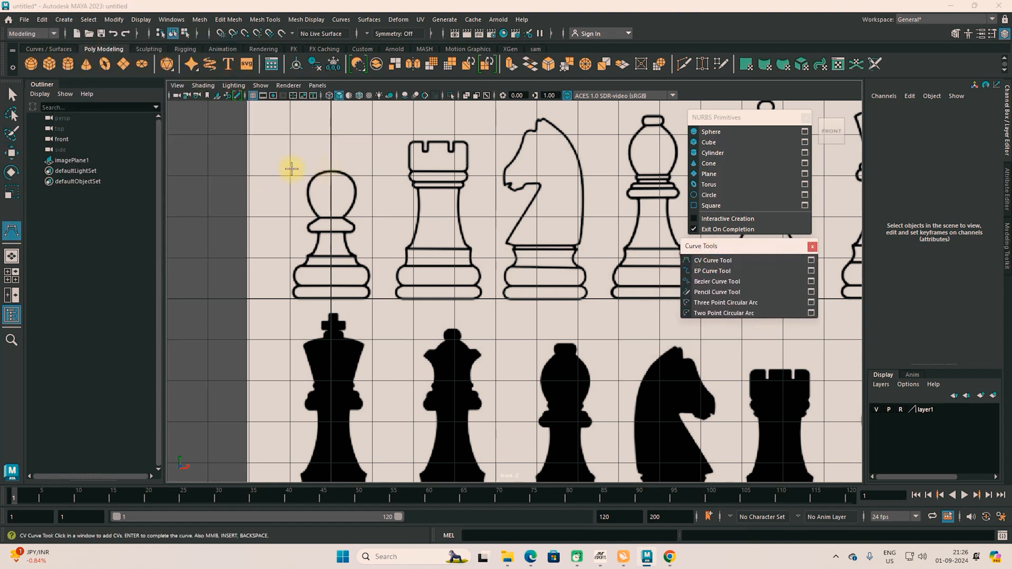
{"action": "left_click", "coordinate": [329, 171]}
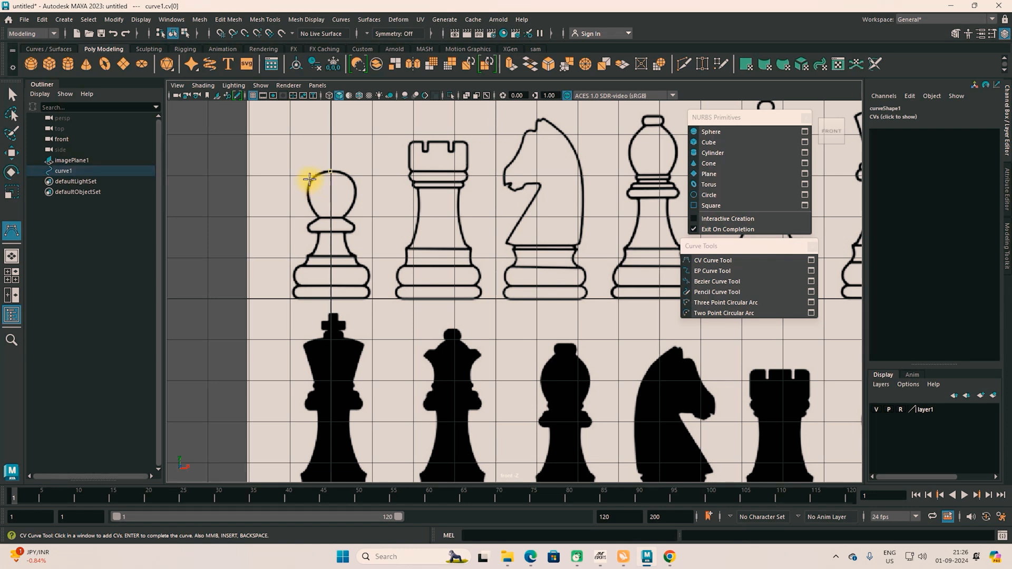
{"action": "left_click", "coordinate": [309, 202]}
{"action": "left_click", "coordinate": [322, 220]}
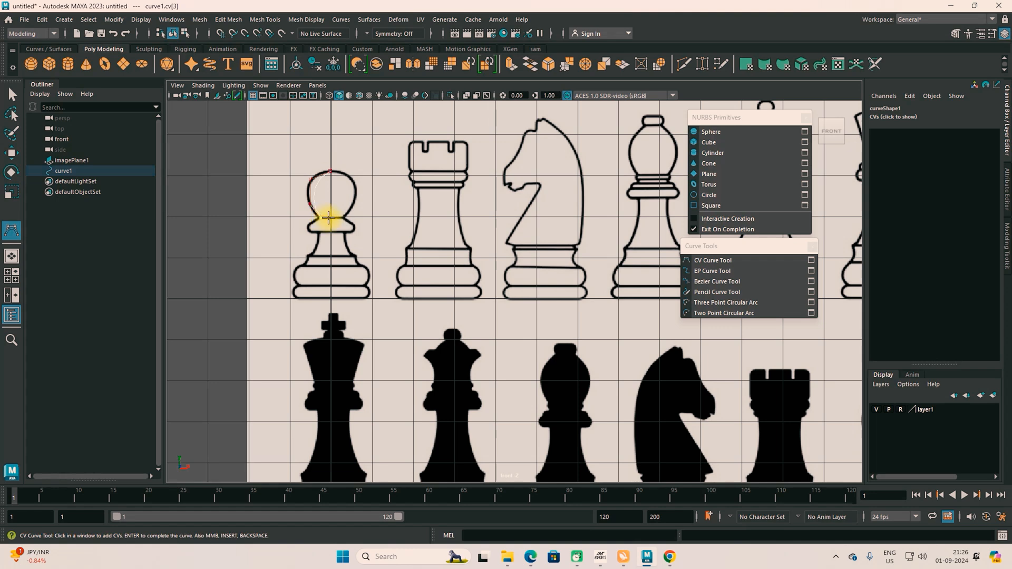
{"action": "key", "text": "ctrl+z"}
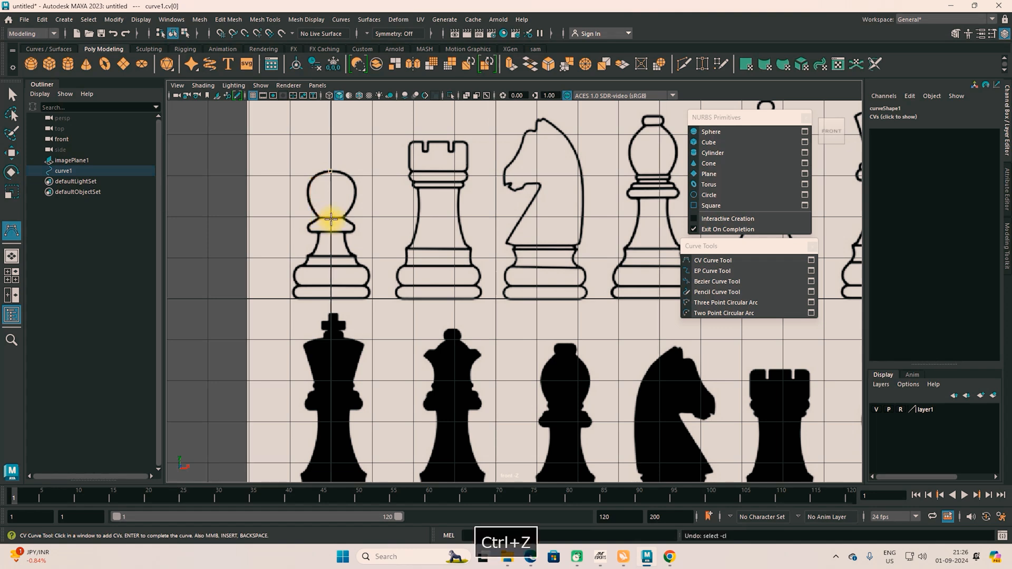
{"action": "key", "text": "ctrl+z"}
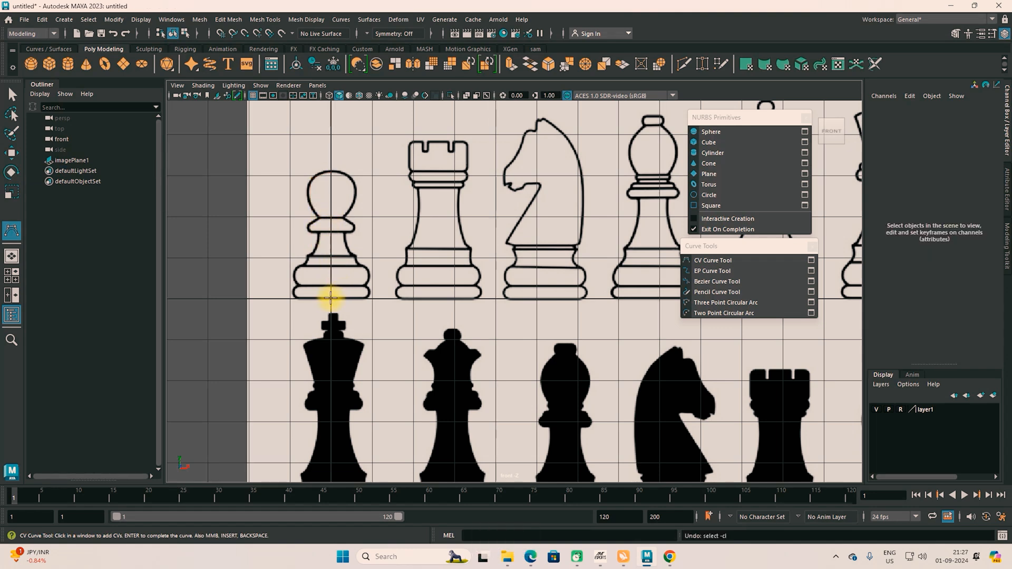
Start a CV curve at the pawn's bottom centre and trace the left outline of the base through its two rounded rings.
{"action": "left_click", "coordinate": [330, 298]}
{"action": "scroll", "coordinate": [332, 299], "scroll_direction": "up", "scroll_amount": 5}
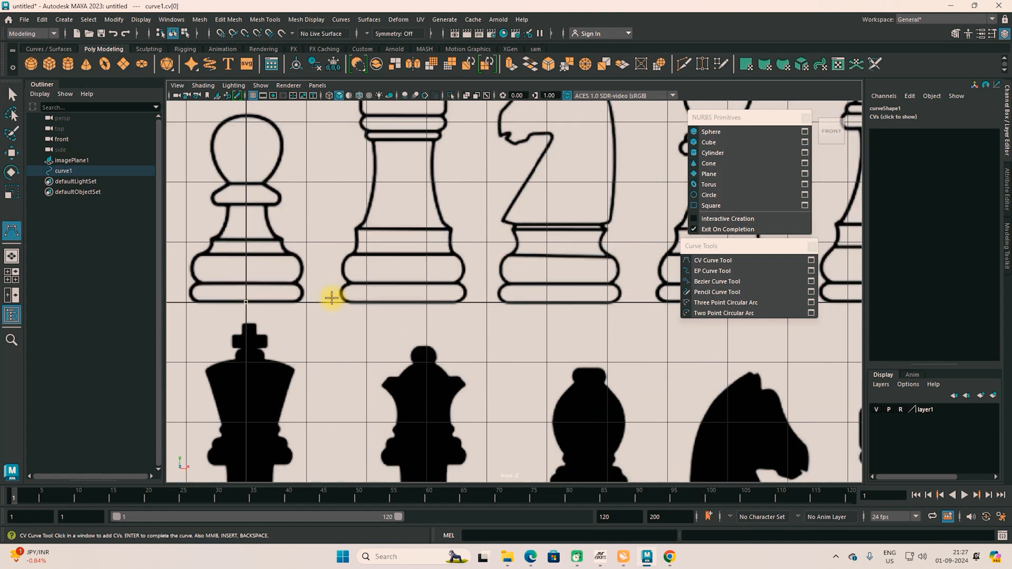
{"action": "middle_click_drag", "start_coordinate": [332, 298], "coordinate": [631, 246], "text": "alt"}
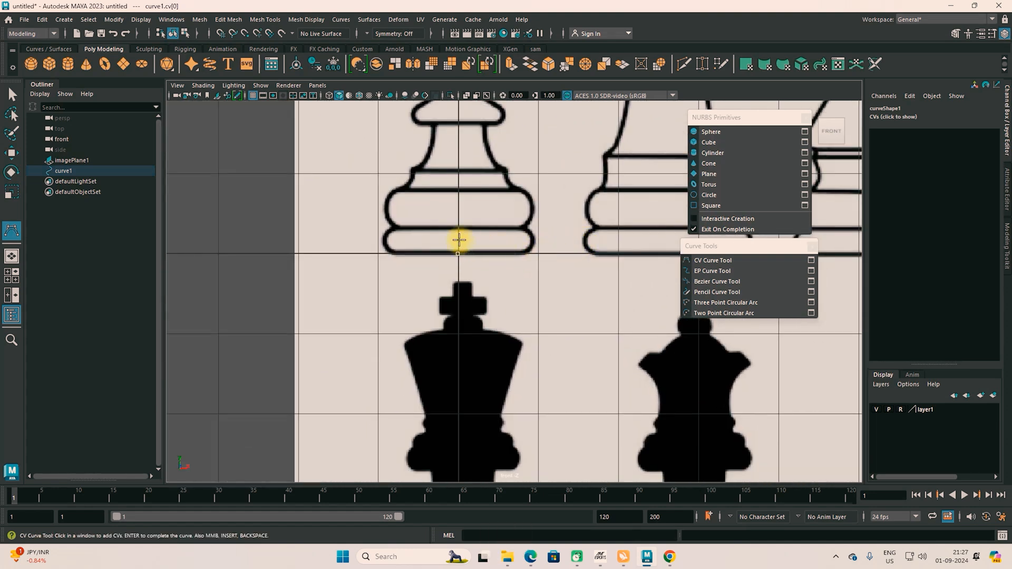
{"action": "scroll", "coordinate": [462, 250], "scroll_direction": "up", "scroll_amount": 2}
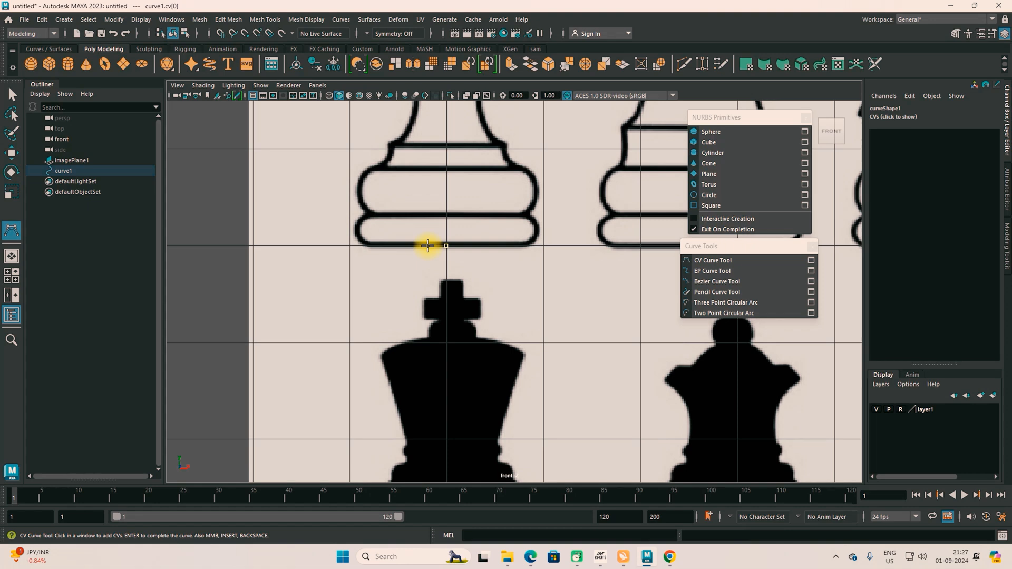
{"action": "left_click", "coordinate": [407, 245]}
{"action": "left_click", "coordinate": [384, 245]}
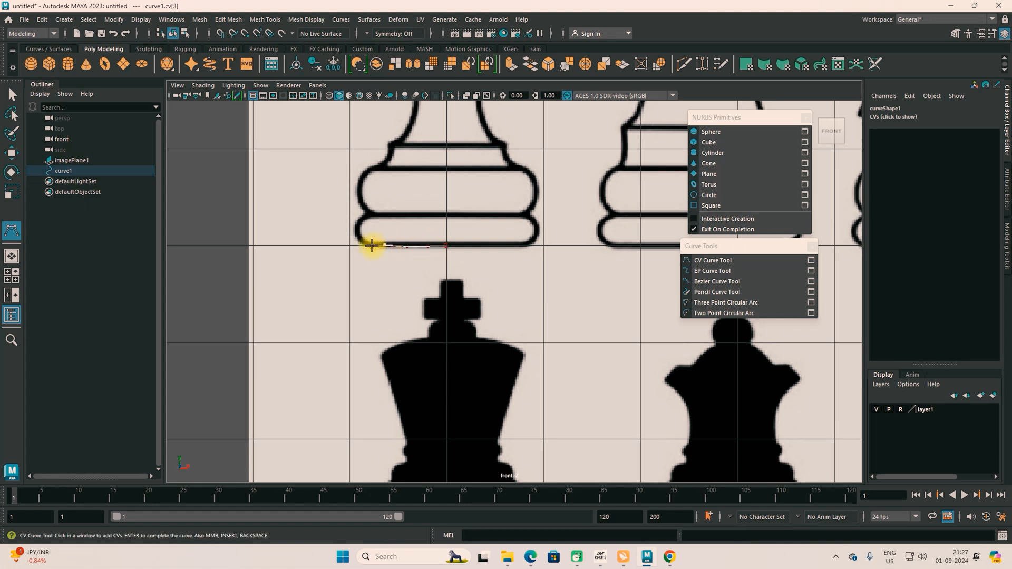
{"action": "left_click", "coordinate": [369, 246]}
{"action": "left_click_drag", "start_coordinate": [354, 227], "coordinate": [364, 215]}
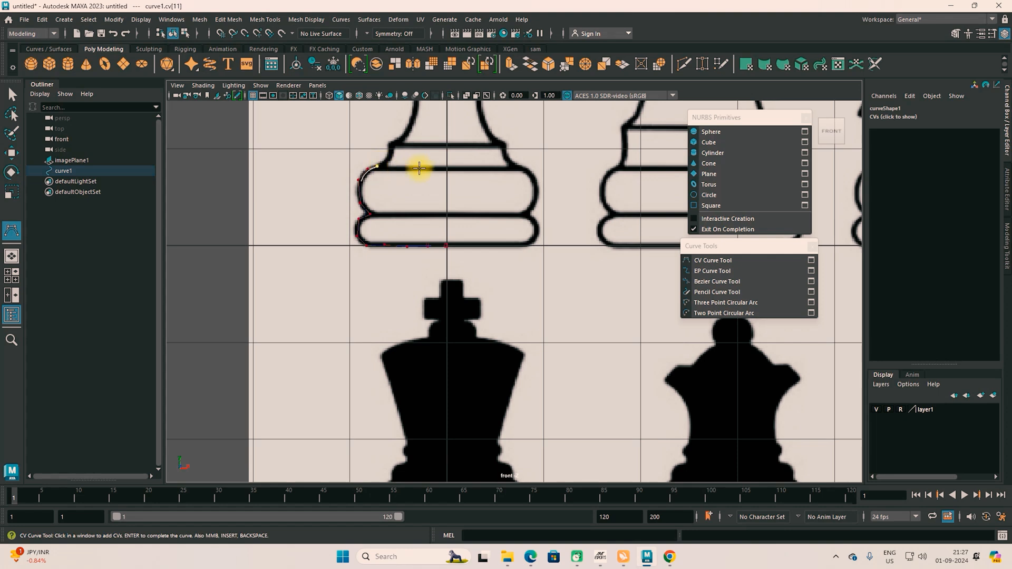
Continue the CV curve along the pawn's left outline, from above the base rings through the neck and around the collar.
{"action": "middle_click_drag", "start_coordinate": [428, 169], "coordinate": [398, 305], "text": "alt"}
{"action": "left_click", "coordinate": [354, 298]}
{"action": "left_click", "coordinate": [359, 289]}
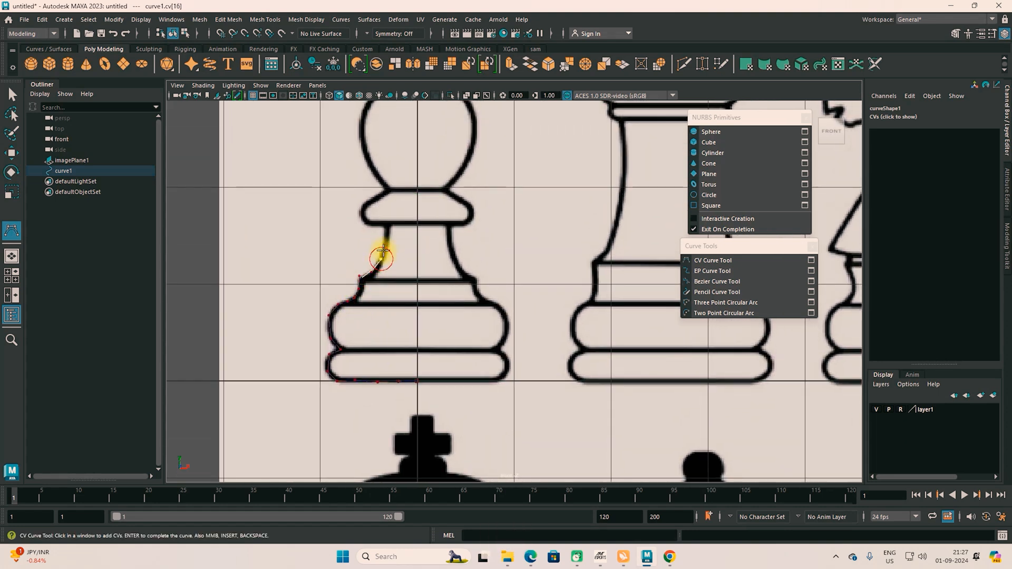
{"action": "left_click", "coordinate": [386, 235]}
{"action": "left_click", "coordinate": [369, 222]}
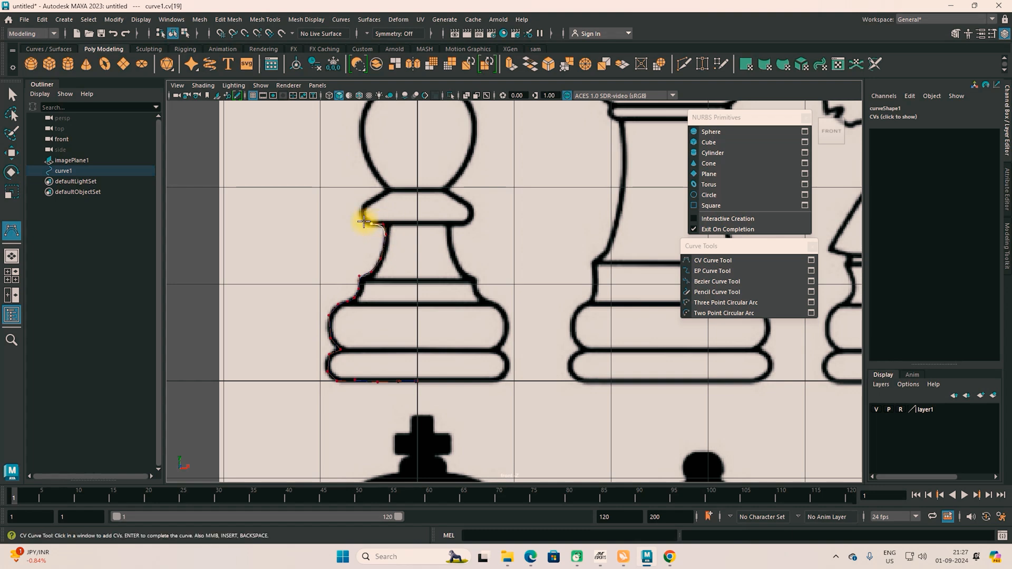
{"action": "left_click", "coordinate": [367, 199]}
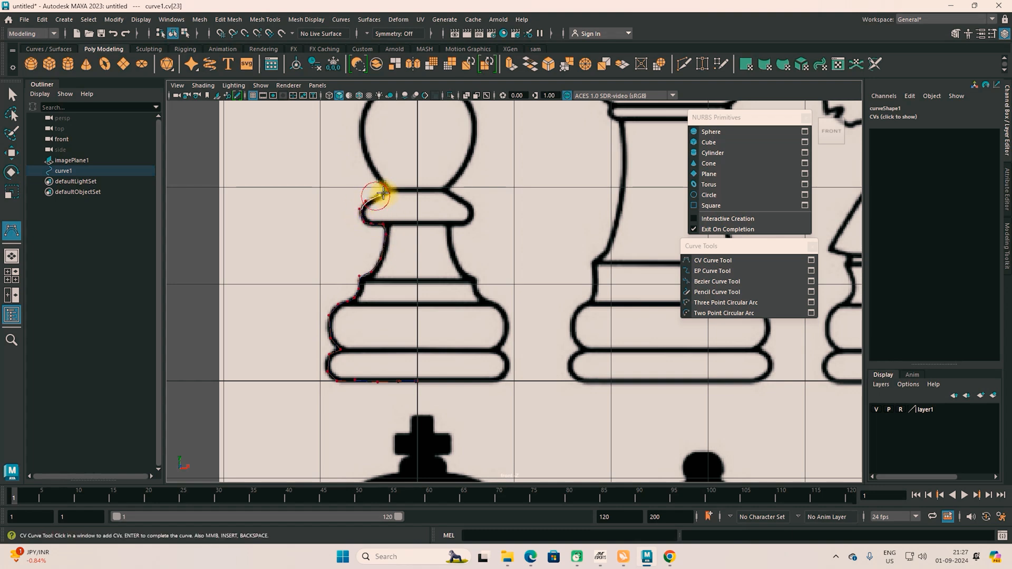
{"action": "left_click", "coordinate": [388, 191]}
Trace the left half of the pawn's round head up to its top centre and finish the curve.
{"action": "middle_click_drag", "start_coordinate": [388, 197], "coordinate": [373, 295], "text": "alt"}
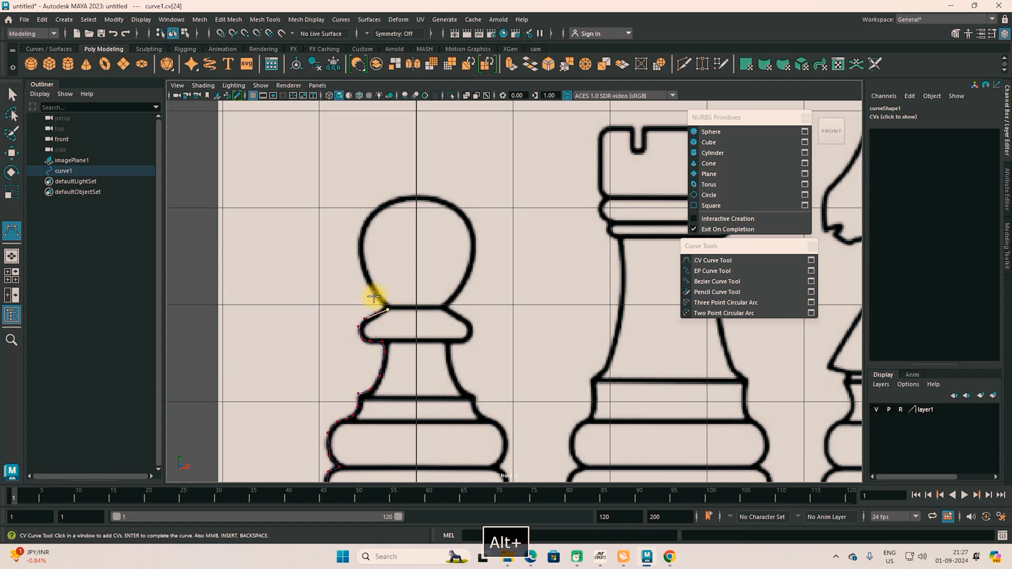
{"action": "left_click", "coordinate": [367, 279]}
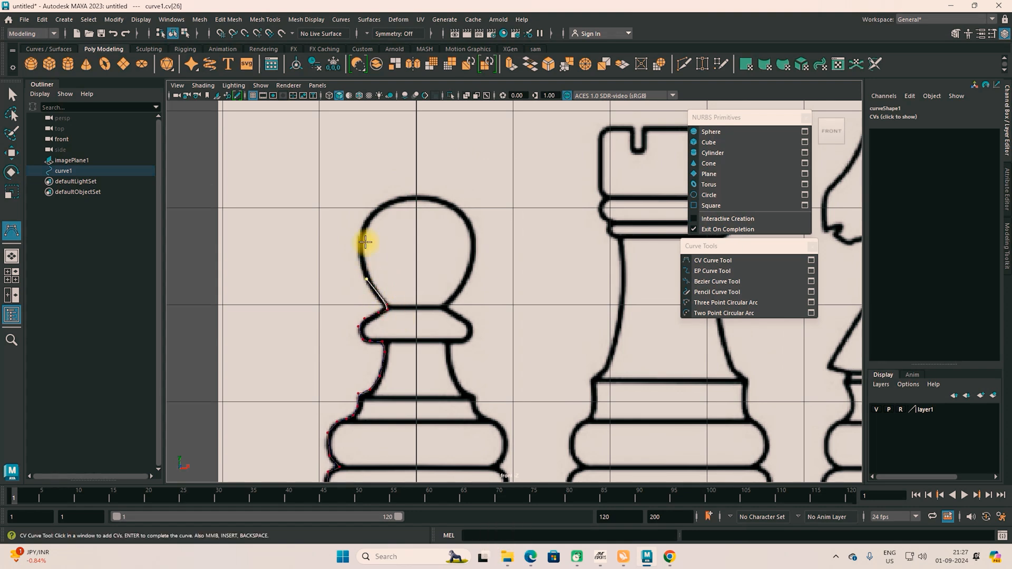
{"action": "left_click", "coordinate": [375, 215]}
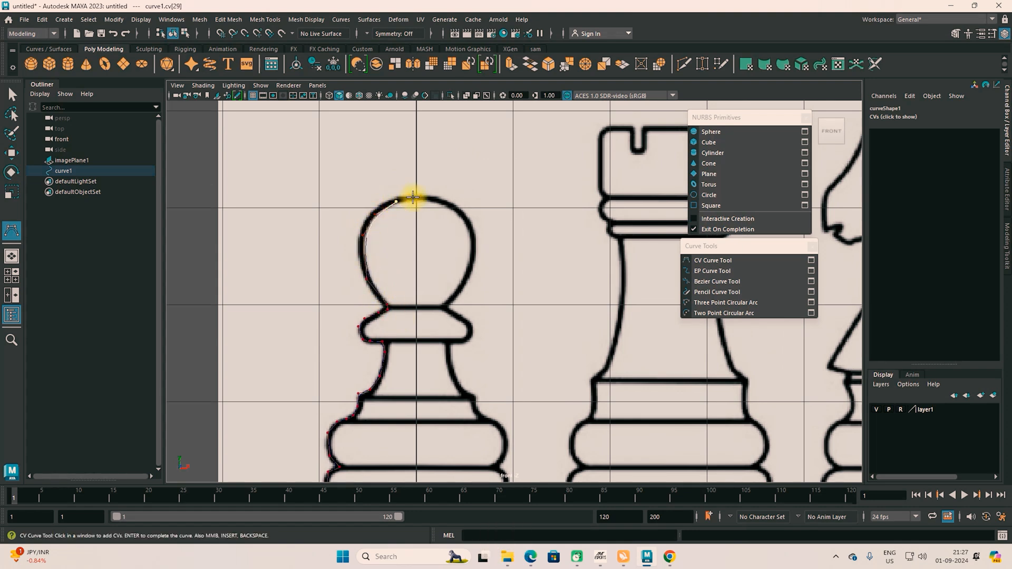
{"action": "left_click", "coordinate": [416, 197]}
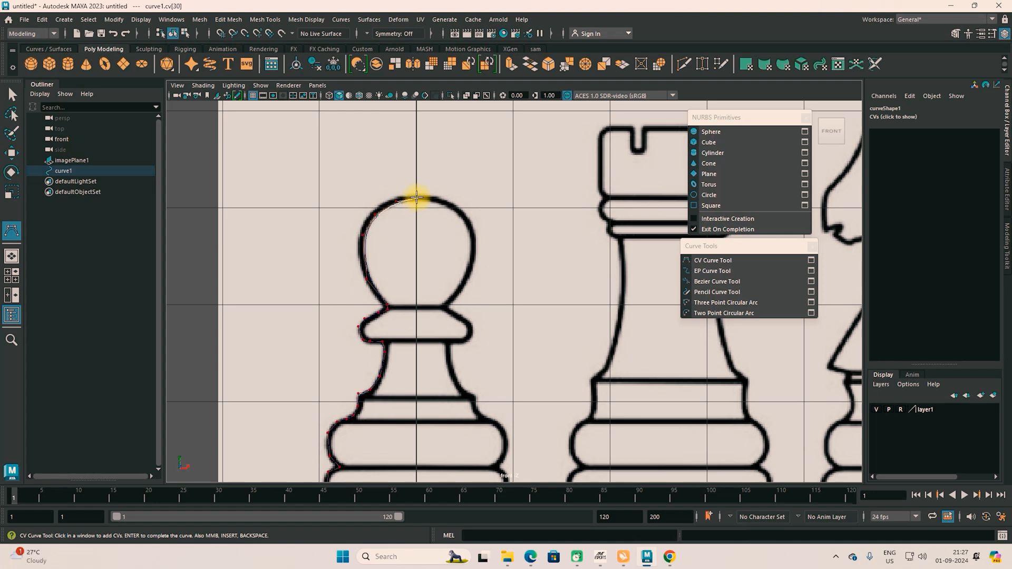
{"action": "key", "text": "w"}
Centre the pivot of the finished profile curve.
{"action": "middle_click_drag", "start_coordinate": [437, 311], "coordinate": [461, 231], "text": "alt"}
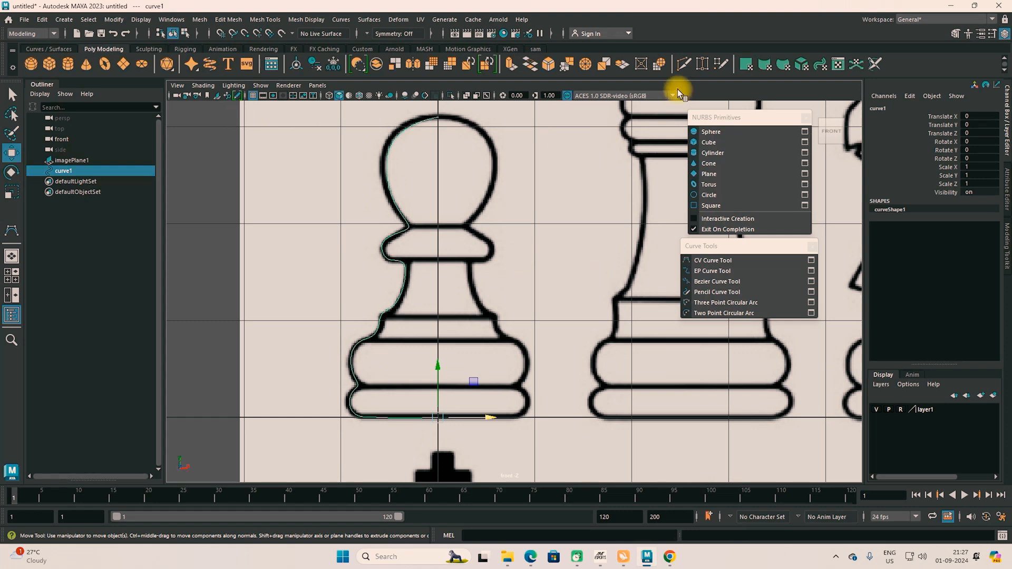
{"action": "left_click", "coordinate": [535, 48]}
{"action": "left_click", "coordinate": [51, 66]}
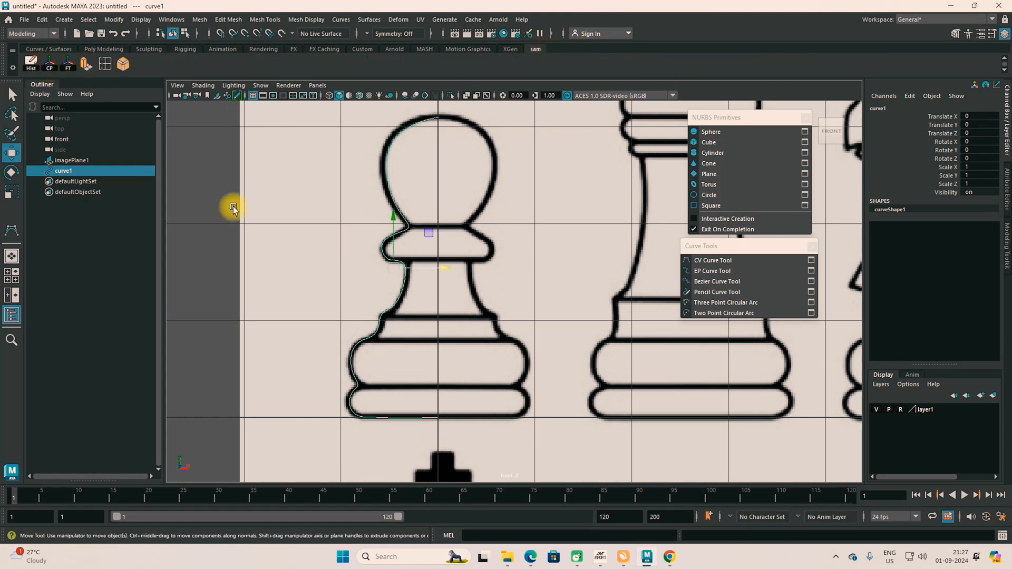
Show the curve's control vertices and move those along the pawn's head to fit the reference outline.
{"action": "right_click_drag", "start_coordinate": [385, 169], "coordinate": [316, 167]}
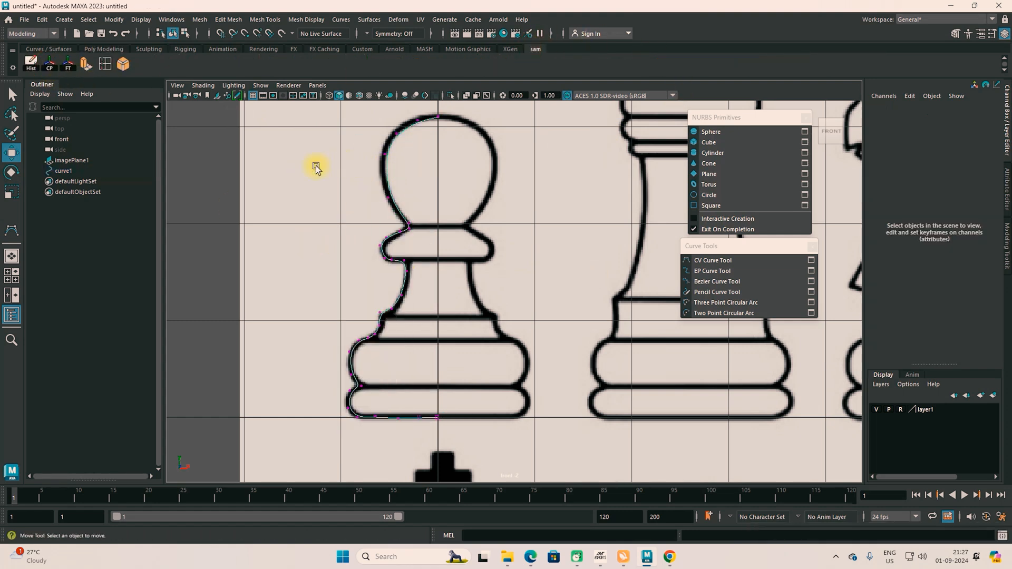
{"action": "middle_click_drag", "start_coordinate": [465, 220], "coordinate": [457, 285], "text": "alt"}
{"action": "left_click_drag", "start_coordinate": [401, 162], "coordinate": [407, 140]}
{"action": "left_click_drag", "start_coordinate": [378, 185], "coordinate": [396, 208]}
{"action": "left_click_drag", "start_coordinate": [387, 199], "coordinate": [378, 194]}
{"action": "left_click_drag", "start_coordinate": [388, 230], "coordinate": [336, 202]}
{"action": "left_click_drag", "start_coordinate": [426, 221], "coordinate": [420, 221]}
{"action": "left_click_drag", "start_coordinate": [395, 254], "coordinate": [356, 272]}
{"action": "left_click_drag", "start_coordinate": [432, 263], "coordinate": [428, 265]}
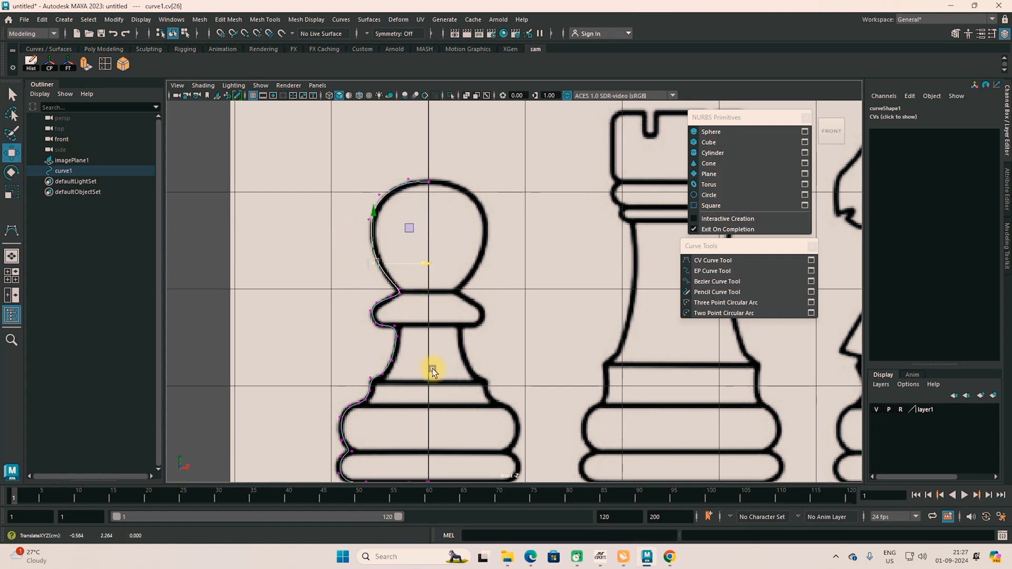
Select the four control vertices along the pawn's bottom edge and flatten them vertically into a straight line.
{"action": "middle_click_drag", "start_coordinate": [420, 372], "coordinate": [440, 211], "text": "alt"}
{"action": "scroll", "coordinate": [416, 318], "scroll_direction": "up", "scroll_amount": 6}
{"action": "left_click_drag", "start_coordinate": [468, 371], "coordinate": [290, 346], "text": "alt"}
{"action": "left_click_drag", "start_coordinate": [417, 362], "coordinate": [301, 324]}
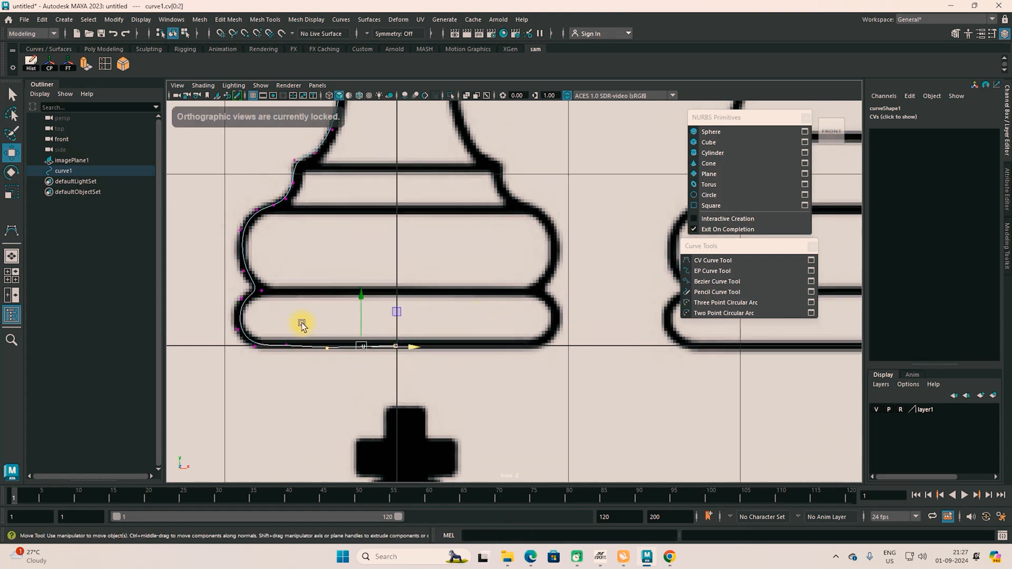
{"action": "key", "text": "r"}
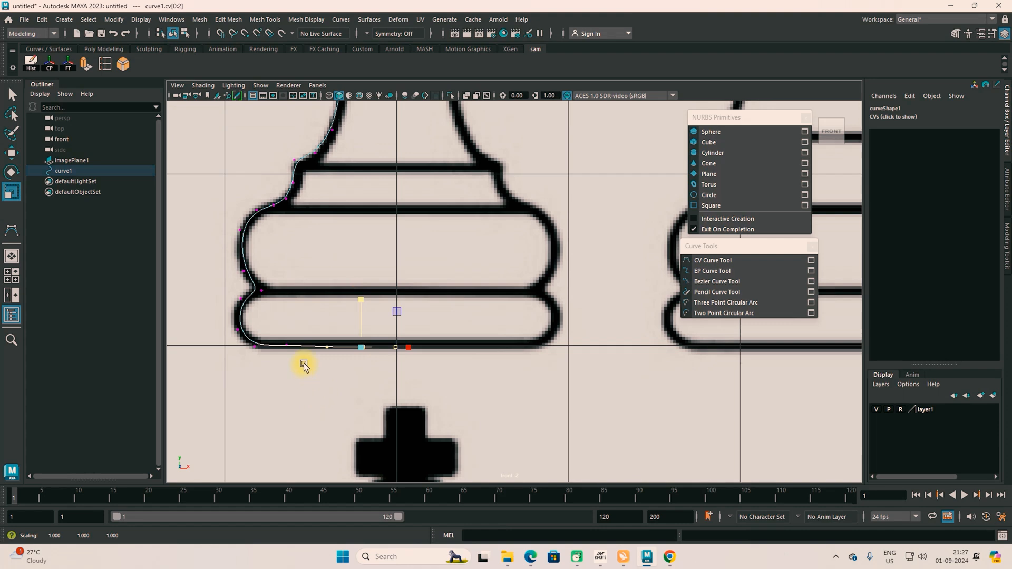
{"action": "left_click", "coordinate": [287, 345]}
{"action": "left_click_drag", "start_coordinate": [431, 365], "coordinate": [429, 363]}
{"action": "left_click", "coordinate": [340, 298]}
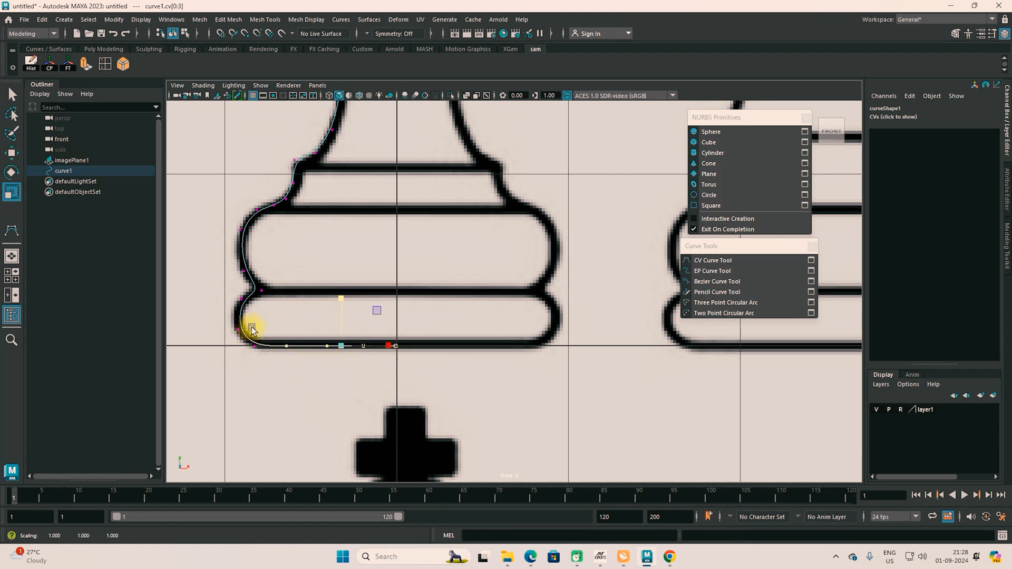
Move the control vertices around the upper base ring so the curve follows the ring's rounded outline.
{"action": "key", "text": "w"}
{"action": "middle_click_drag", "start_coordinate": [296, 346], "coordinate": [355, 321], "text": "alt"}
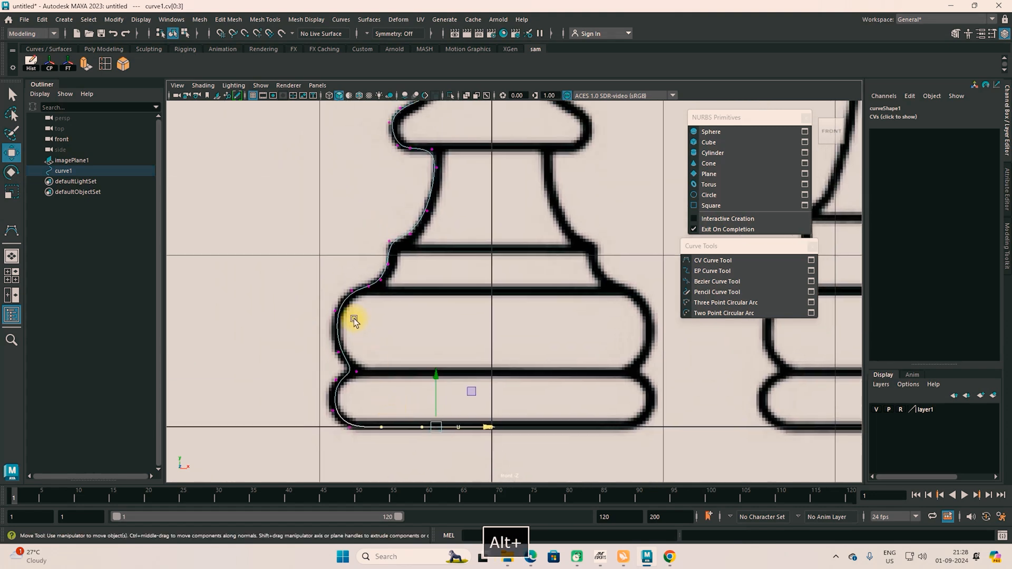
{"action": "left_click", "coordinate": [335, 311]}
{"action": "left_click_drag", "start_coordinate": [394, 313], "coordinate": [380, 310]}
{"action": "left_click", "coordinate": [337, 354]}
{"action": "left_click_drag", "start_coordinate": [391, 352], "coordinate": [389, 351]}
{"action": "left_click_drag", "start_coordinate": [337, 300], "coordinate": [337, 307]}
{"action": "left_click", "coordinate": [349, 291]}
{"action": "left_click_drag", "start_coordinate": [375, 298], "coordinate": [362, 279]}
{"action": "left_click_drag", "start_coordinate": [367, 238], "coordinate": [367, 239]}
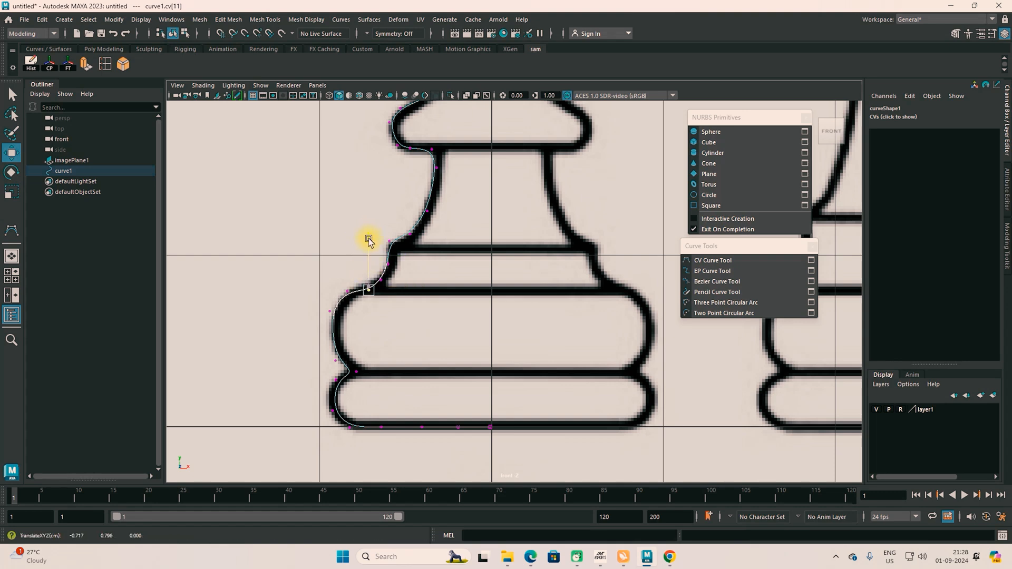
Adjust the control vertices from the narrow band above the base rings up through the neck to match the outline.
{"action": "left_click", "coordinate": [381, 280]}
{"action": "left_click_drag", "start_coordinate": [429, 285], "coordinate": [432, 285]}
{"action": "left_click_drag", "start_coordinate": [355, 210], "coordinate": [409, 298]}
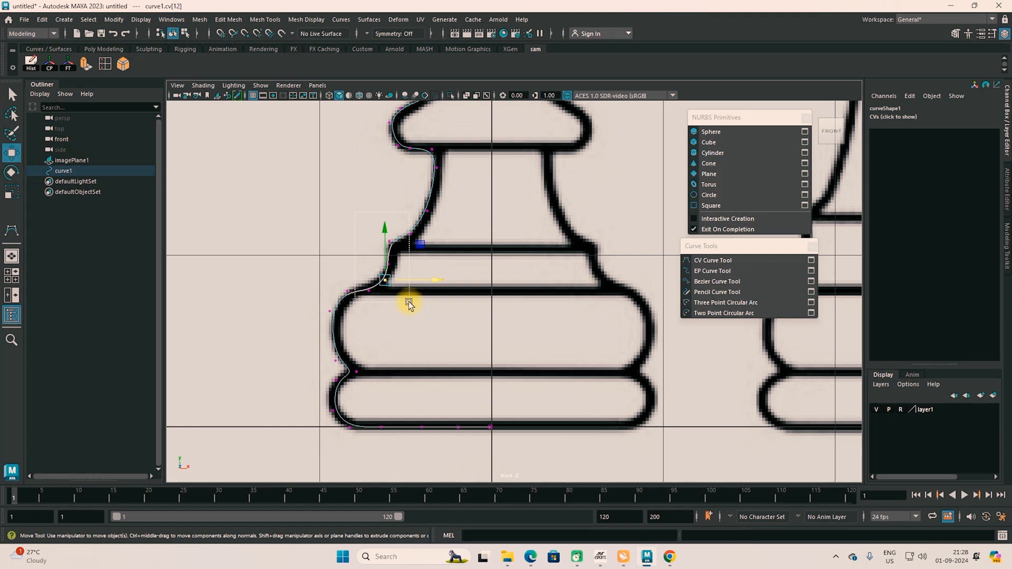
{"action": "left_click_drag", "start_coordinate": [382, 262], "coordinate": [383, 257]}
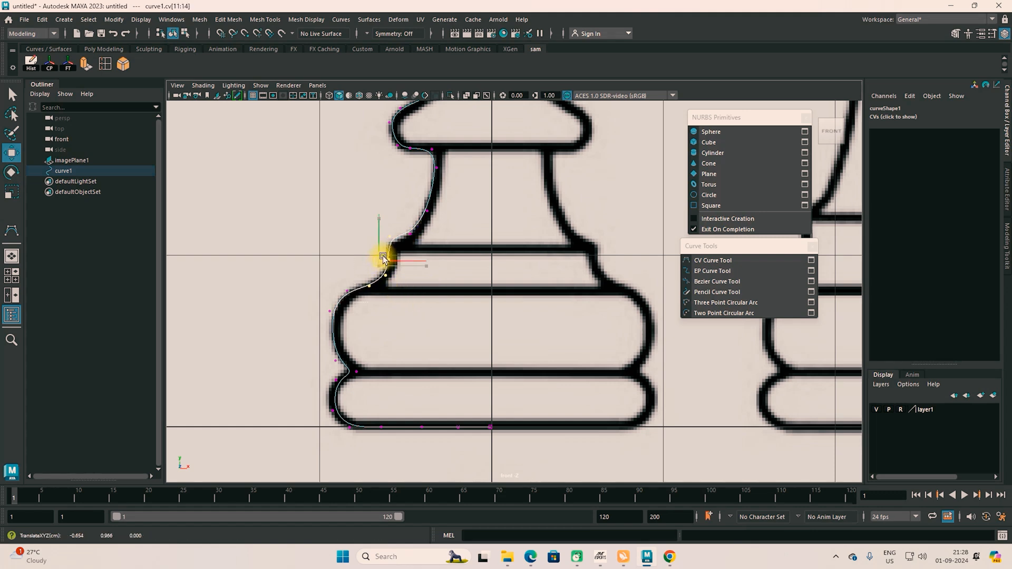
{"action": "left_click_drag", "start_coordinate": [350, 221], "coordinate": [398, 236]}
{"action": "mouse_move", "coordinate": [392, 187]}
{"action": "left_mouse_down"}
{"action": "mouse_move", "coordinate": [426, 247]}
{"action": "mouse_move", "coordinate": [459, 235]}
{"action": "mouse_move", "coordinate": [398, 192]}
{"action": "left_mouse_up"}
{"action": "left_click_drag", "start_coordinate": [475, 211], "coordinate": [476, 211]}
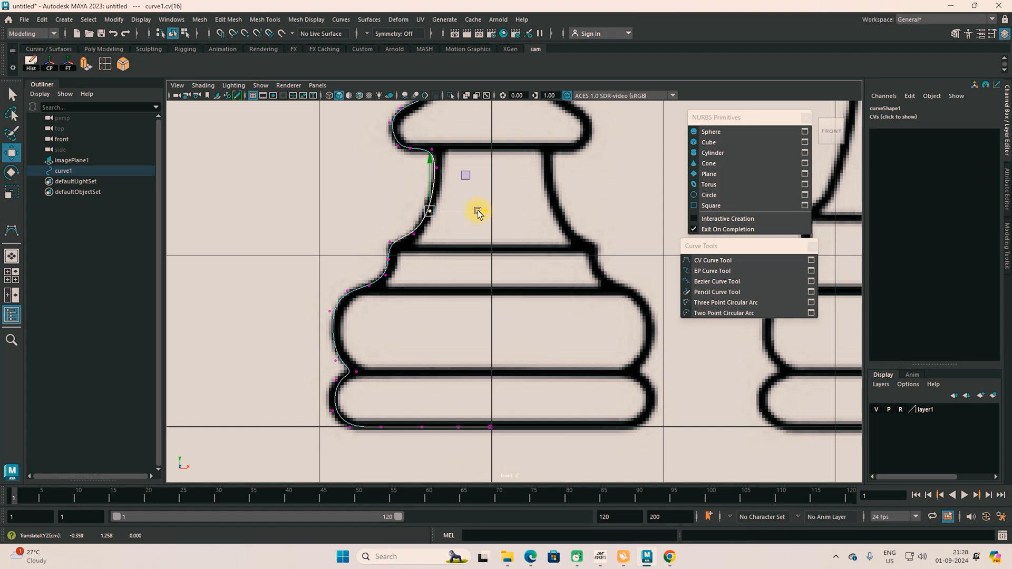
{"action": "left_click_drag", "start_coordinate": [421, 140], "coordinate": [475, 148]}
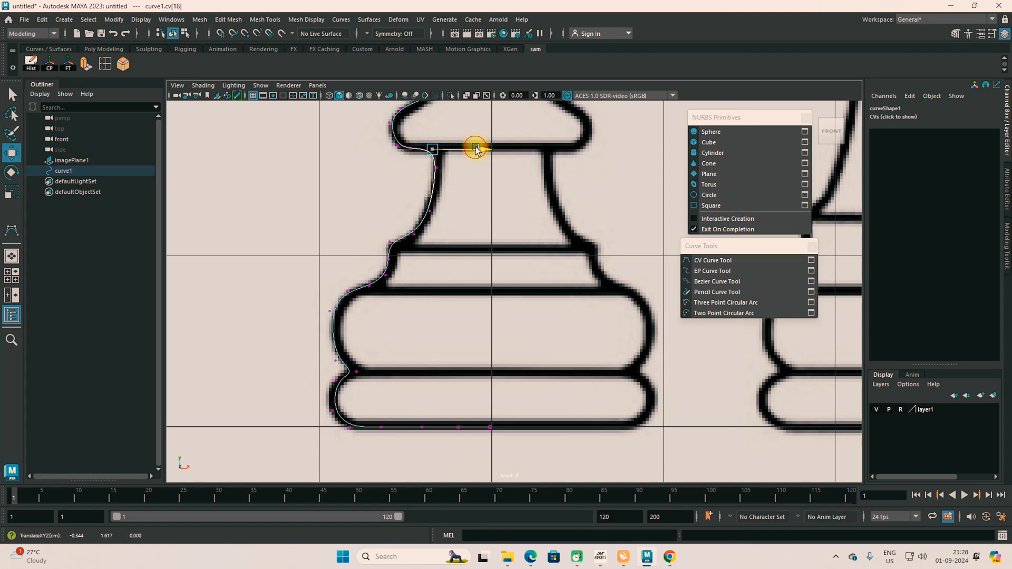
{"action": "left_click_drag", "start_coordinate": [414, 152], "coordinate": [443, 182]}
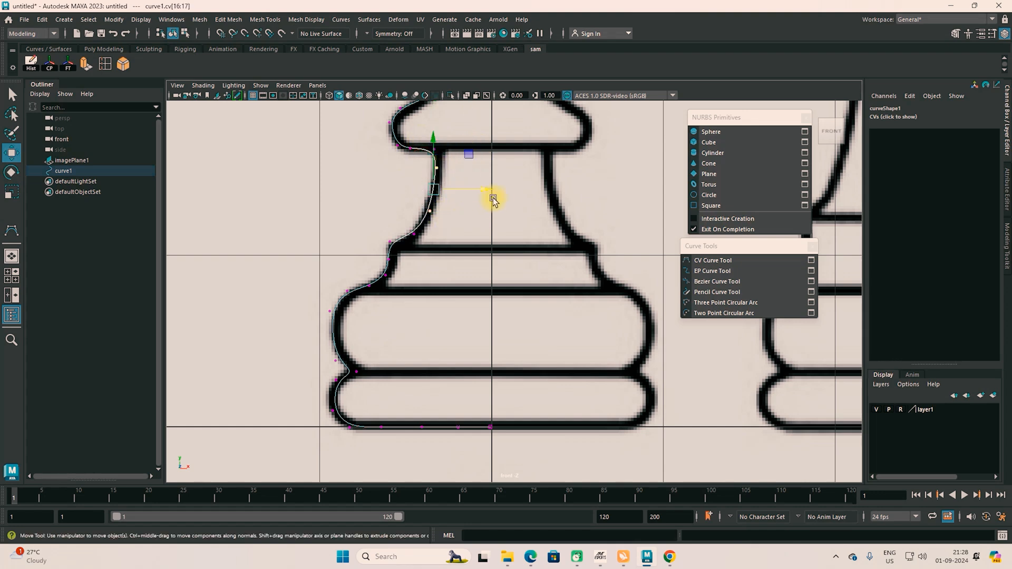
Refine the control vertices around the collar and the head's left side to fit the reference.
{"action": "middle_click_drag", "start_coordinate": [497, 271], "coordinate": [484, 353], "text": "alt"}
{"action": "mouse_move", "coordinate": [390, 177]}
{"action": "left_mouse_down"}
{"action": "mouse_move", "coordinate": [416, 198]}
{"action": "mouse_move", "coordinate": [404, 186]}
{"action": "left_mouse_up"}
{"action": "left_click", "coordinate": [392, 207]}
{"action": "left_click_drag", "start_coordinate": [409, 248], "coordinate": [398, 229]}
{"action": "middle_click_drag", "start_coordinate": [479, 257], "coordinate": [467, 380], "text": "alt"}
{"action": "left_click_drag", "start_coordinate": [363, 218], "coordinate": [384, 244]}
{"action": "left_click_drag", "start_coordinate": [360, 150], "coordinate": [382, 159]}
{"action": "middle_click_drag", "start_coordinate": [424, 328], "coordinate": [405, 303], "text": "alt"}
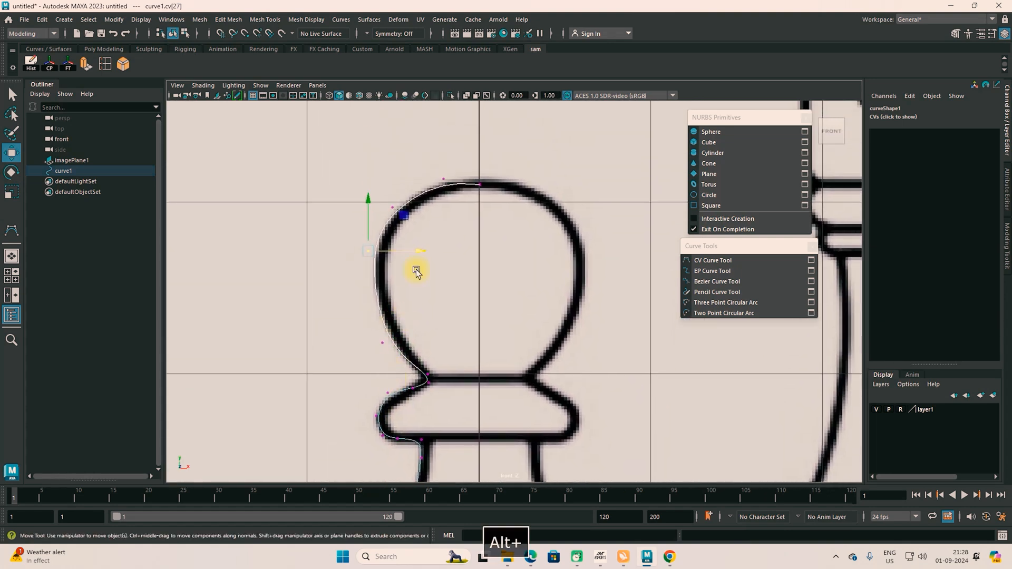
Return to object mode, select the whole profile curve and hide the image plane's layer1.
{"action": "key", "text": "w"}
{"action": "right_click_drag", "start_coordinate": [421, 194], "coordinate": [479, 181]}
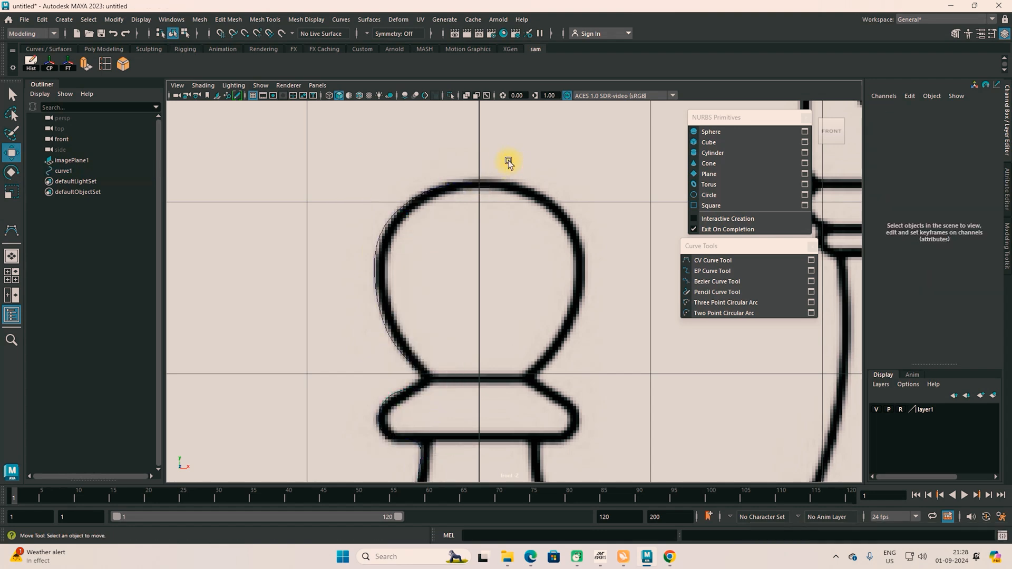
{"action": "left_click_drag", "start_coordinate": [364, 324], "coordinate": [384, 362]}
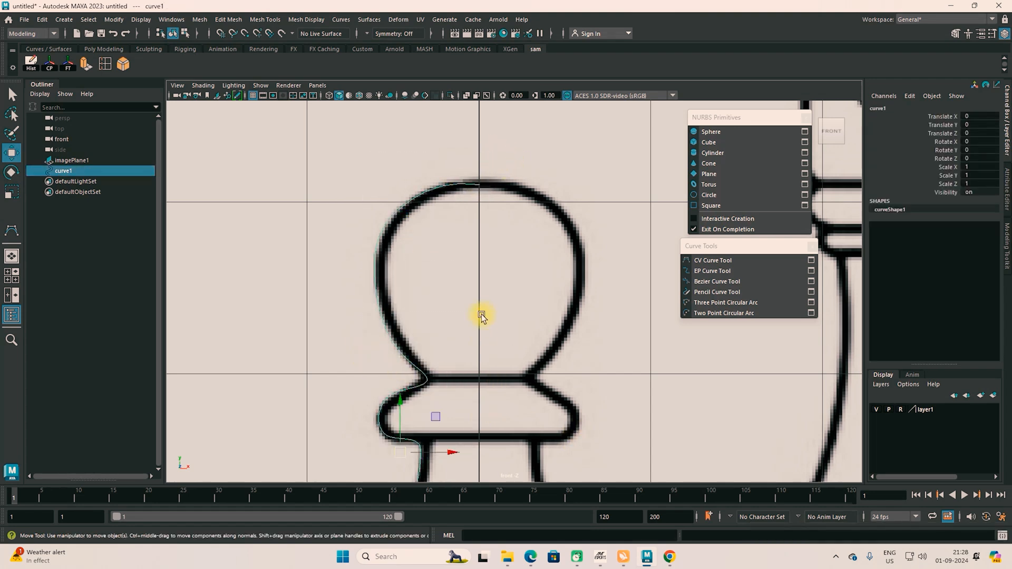
{"action": "scroll", "coordinate": [482, 314], "scroll_direction": "down", "scroll_amount": 5}
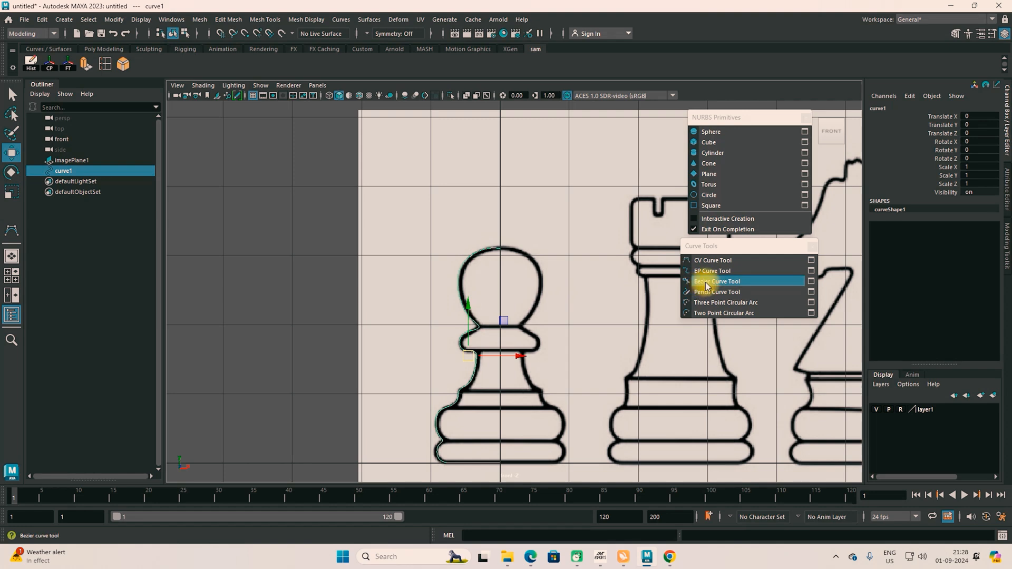
{"action": "left_click", "coordinate": [876, 410]}
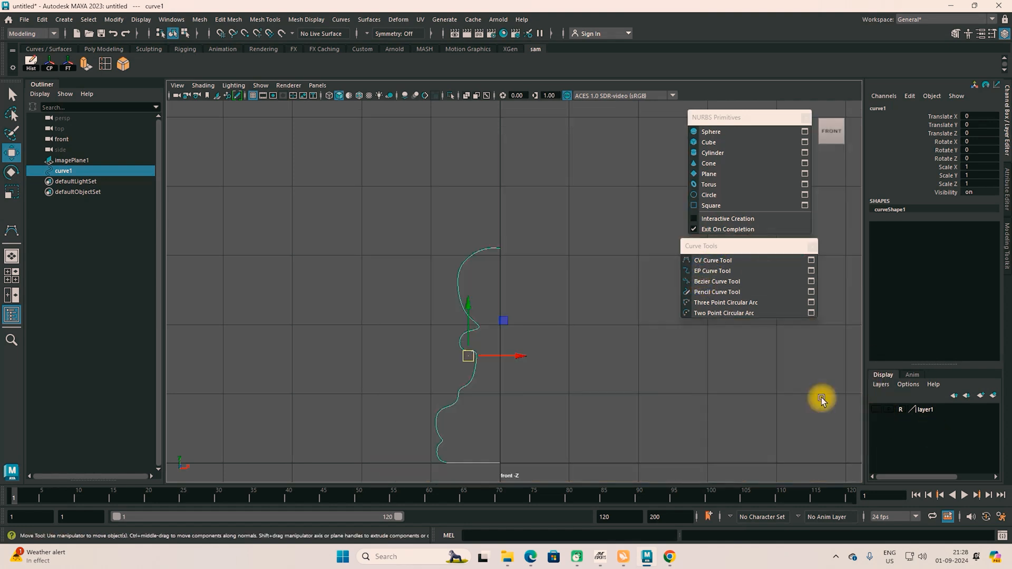
Select the curve's top and bottom end control vertices and scale them in X to align them vertically.
{"action": "middle_click_drag", "start_coordinate": [511, 374], "coordinate": [407, 327], "text": "alt"}
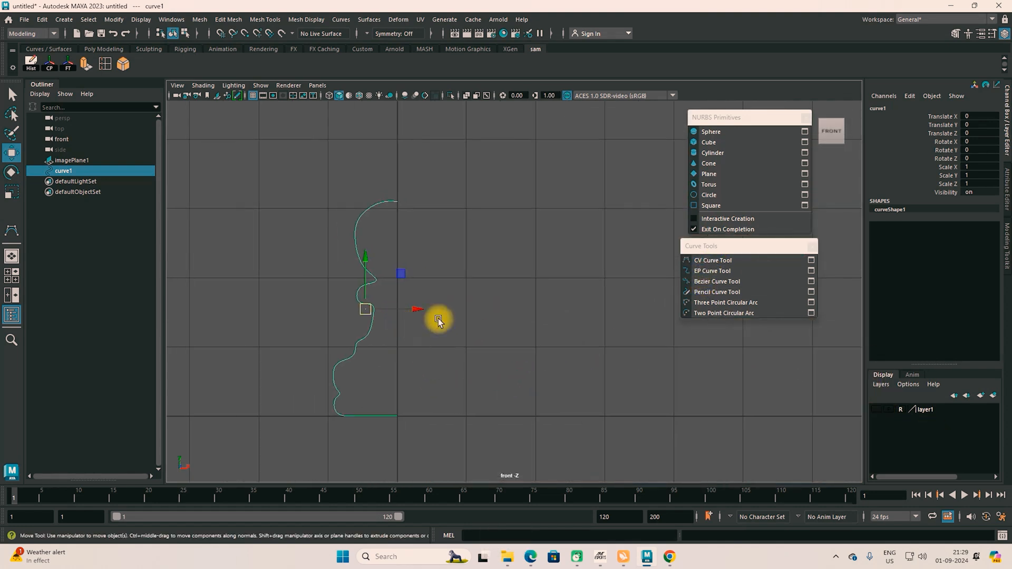
{"action": "right_click_drag", "start_coordinate": [391, 204], "coordinate": [353, 201]}
{"action": "left_click_drag", "start_coordinate": [446, 164], "coordinate": [388, 441]}
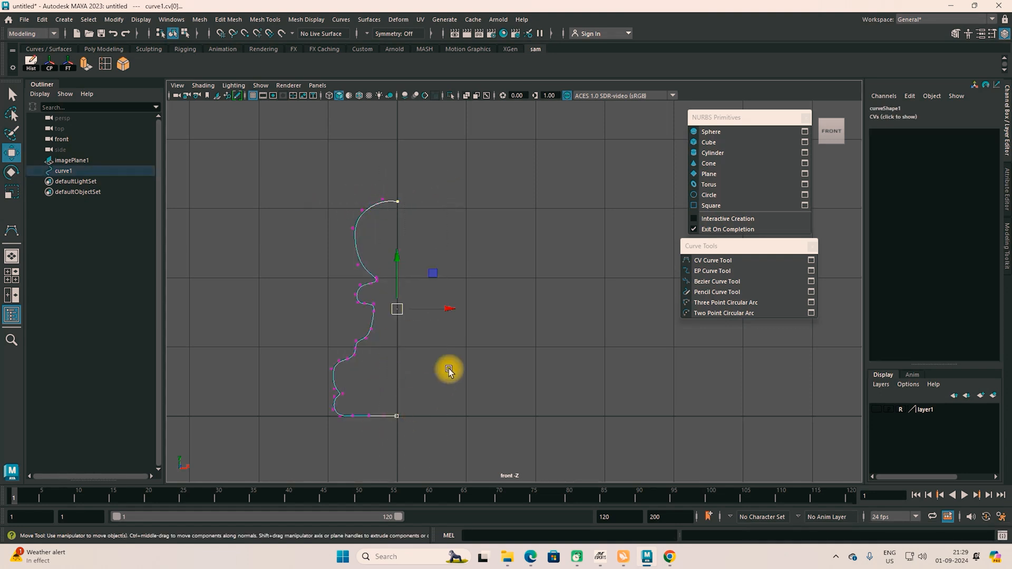
{"action": "key", "text": "r"}
{"action": "key", "text": "w"}
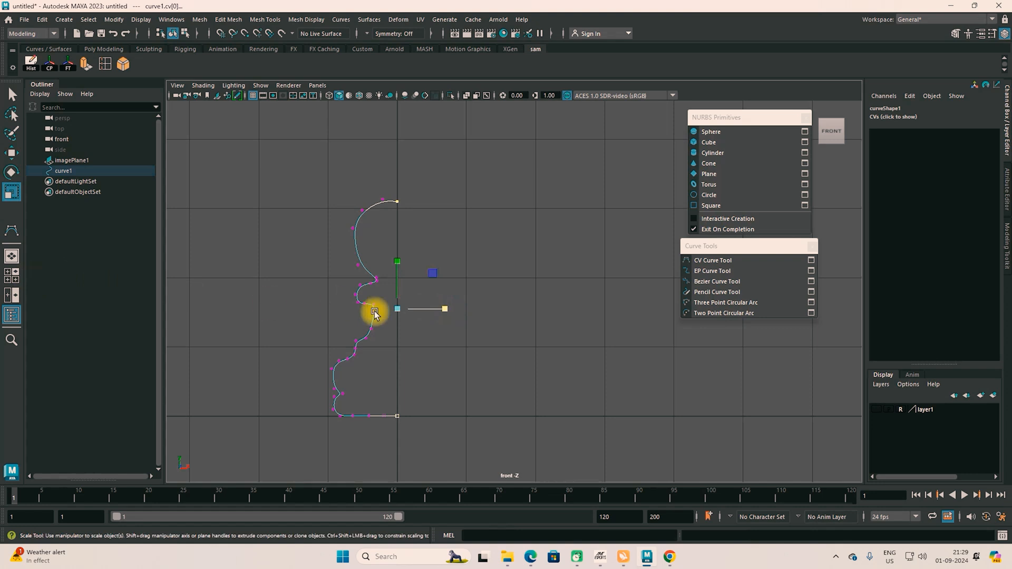
{"action": "left_click", "coordinate": [459, 284]}
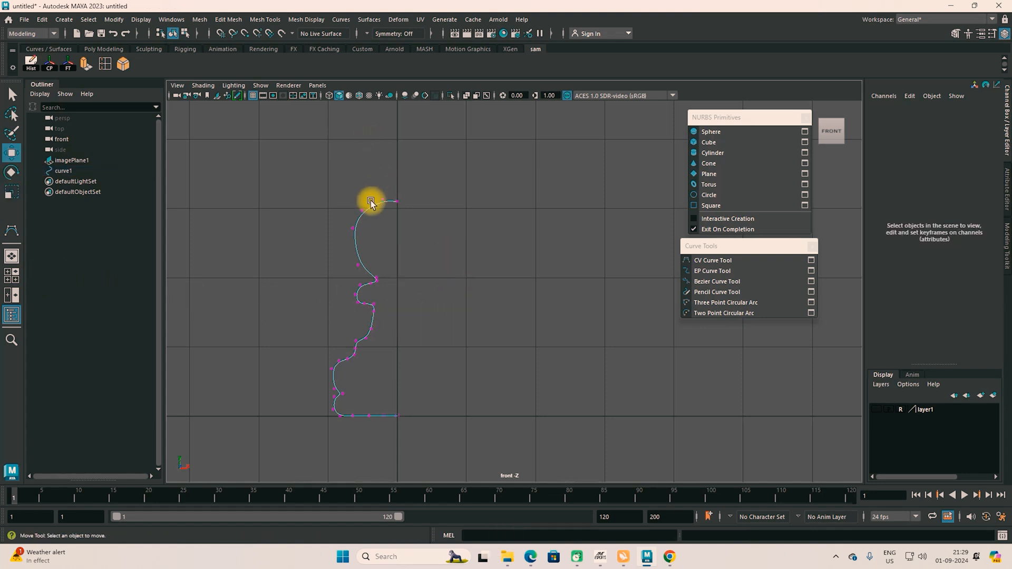
Select the profile curve in object mode and create a surface from it with Revolve.
{"action": "right_click_drag", "start_coordinate": [372, 210], "coordinate": [401, 190]}
{"action": "left_click_drag", "start_coordinate": [420, 176], "coordinate": [347, 283]}
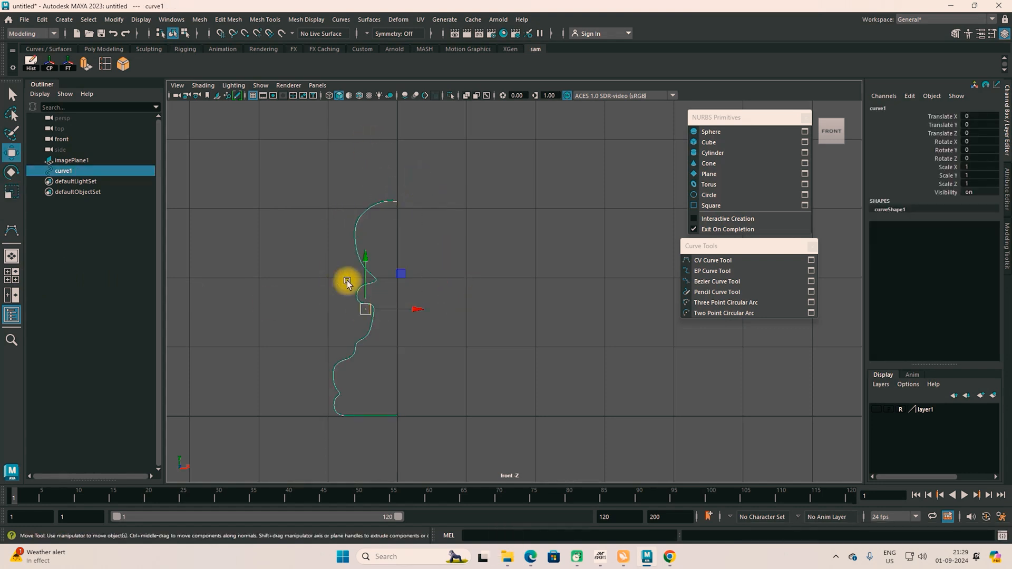
{"action": "left_click", "coordinate": [370, 21]}
{"action": "left_click", "coordinate": [387, 69]}
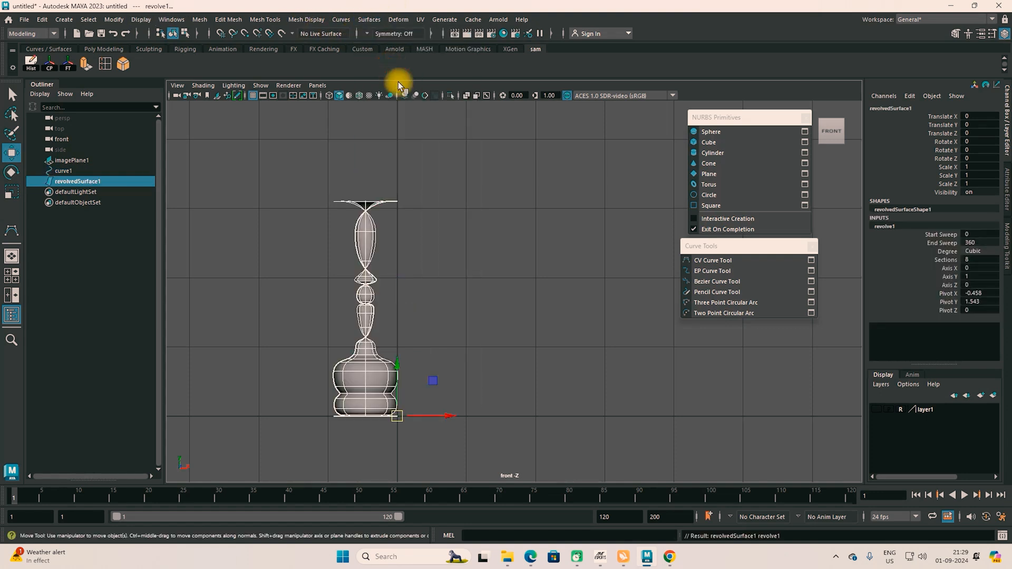
Move the revolved surface to 1.135 in X, set the revolve's Pivot X to -0.058 and deselect it.
{"action": "left_click_drag", "start_coordinate": [439, 420], "coordinate": [532, 423]}
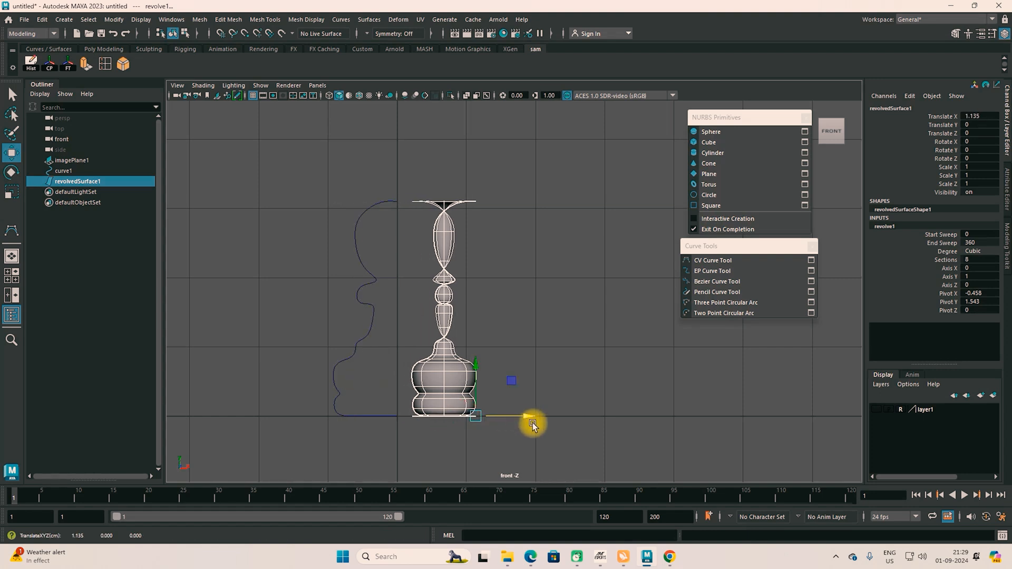
{"action": "left_click", "coordinate": [947, 294]}
{"action": "middle_click_drag", "start_coordinate": [799, 354], "coordinate": [678, 387]}
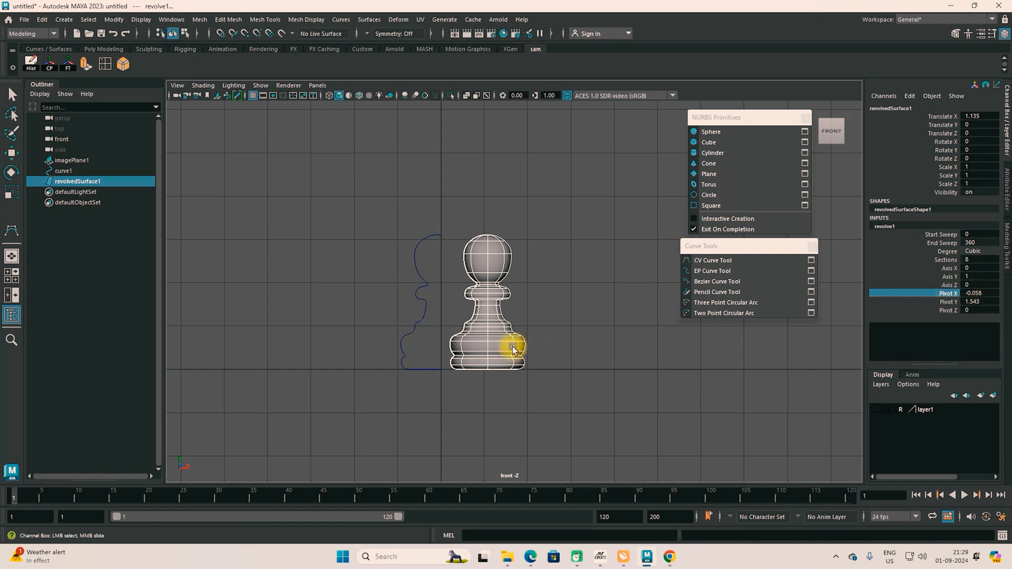
{"action": "key", "text": "w"}
{"action": "left_click", "coordinate": [543, 320]}
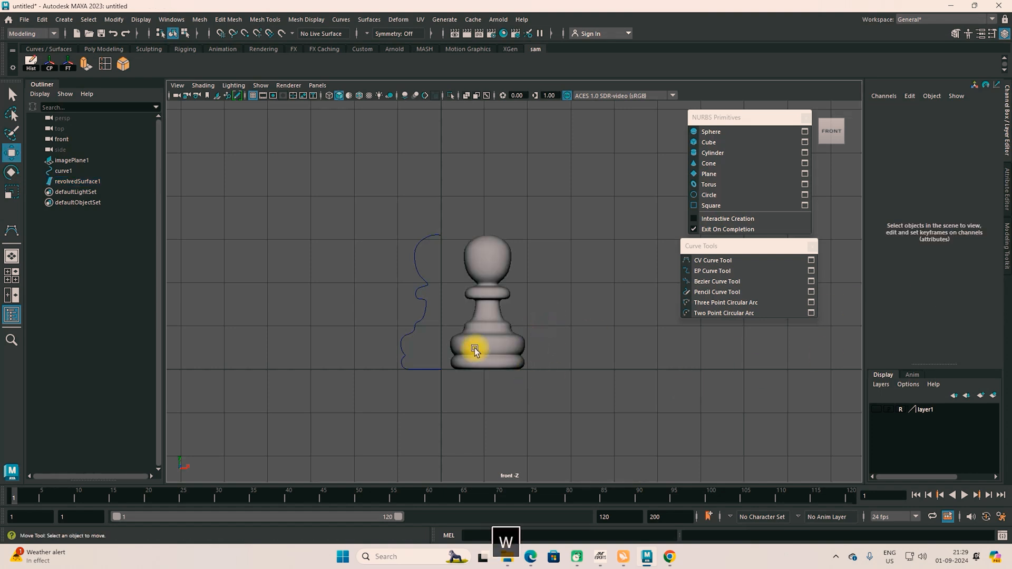
Move the revolved pawn to 2.169 in X, and place a duplicate of it farther along the positive X axis.
{"action": "left_click", "coordinate": [495, 341]}
{"action": "left_click_drag", "start_coordinate": [547, 374], "coordinate": [582, 372]}
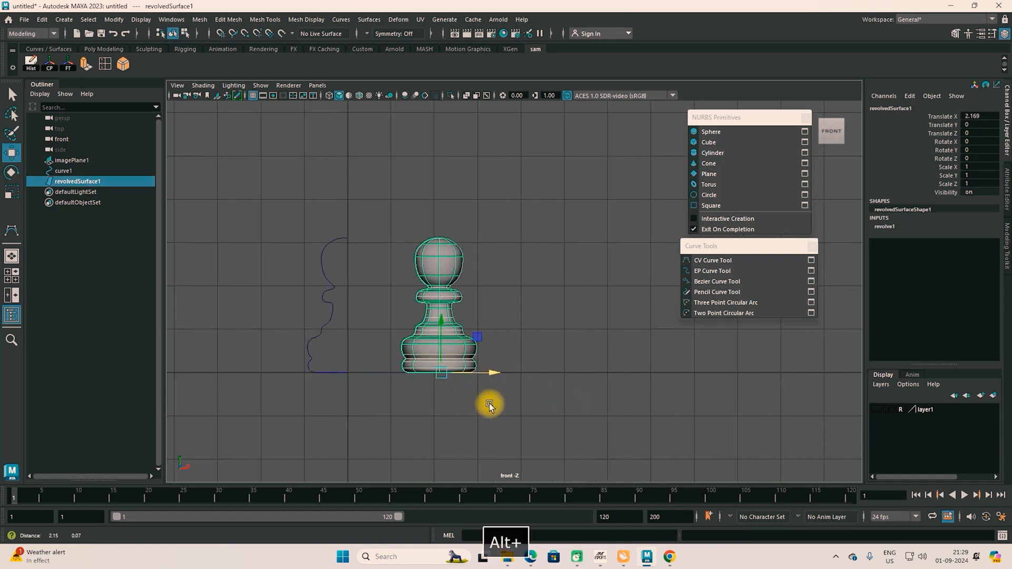
{"action": "key", "text": "space"}
{"action": "key", "text": "space"}
{"action": "left_click_drag", "start_coordinate": [548, 310], "coordinate": [616, 398], "text": "alt"}
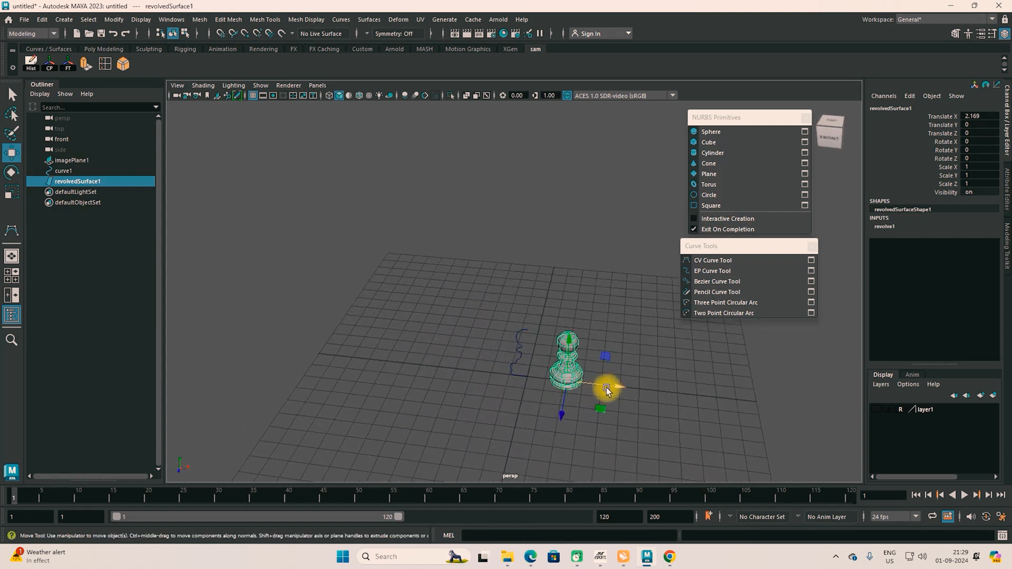
{"action": "key", "text": "ctrl+d"}
{"action": "left_click_drag", "start_coordinate": [611, 392], "coordinate": [700, 406]}
Create layer2 from the profile curve and the original revolved pawn, hide that layer and clear the selection.
{"action": "left_click_drag", "start_coordinate": [444, 281], "coordinate": [595, 417]}
{"action": "left_click", "coordinate": [881, 385]}
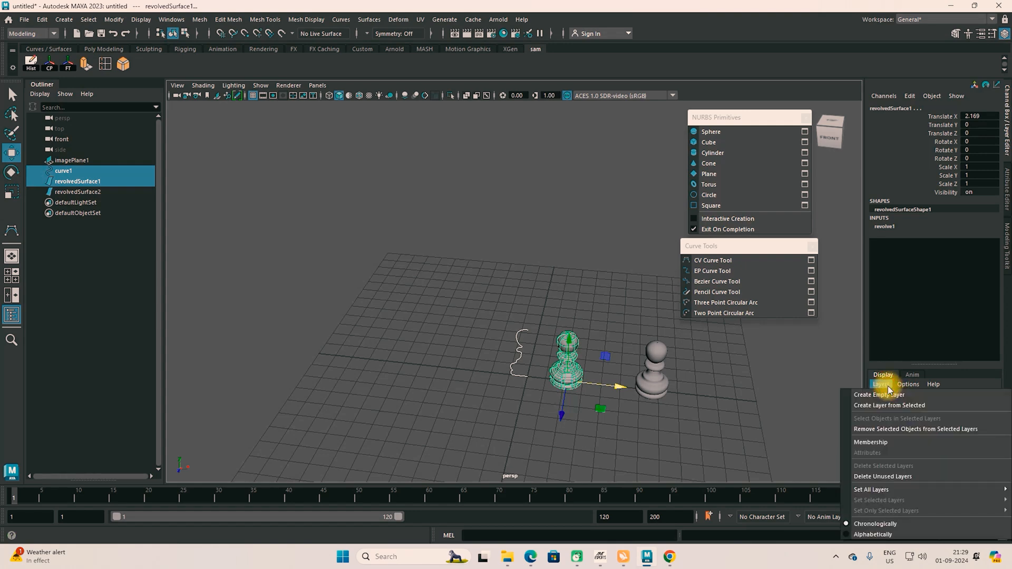
{"action": "left_click", "coordinate": [889, 405]}
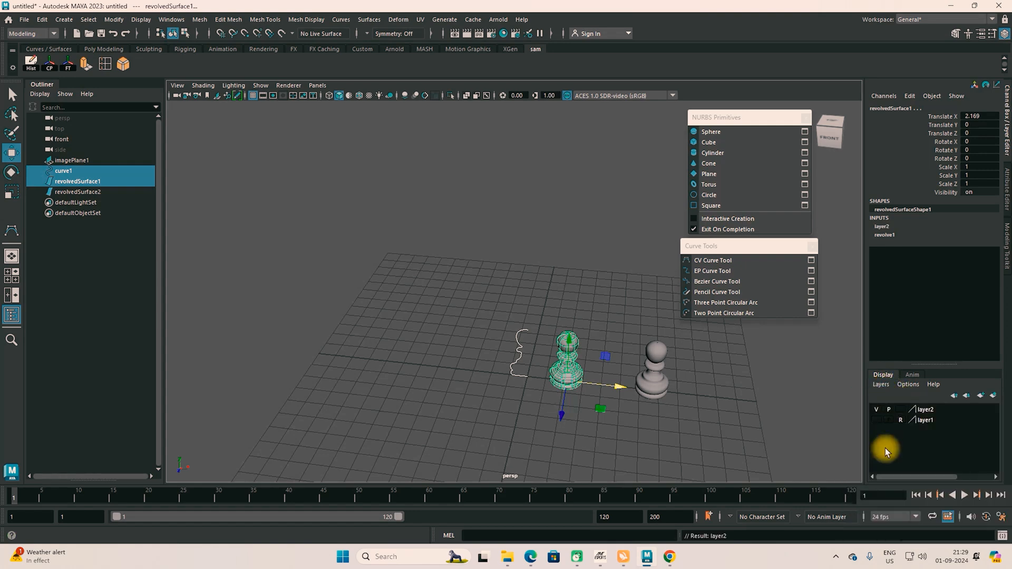
{"action": "left_click", "coordinate": [875, 409]}
{"action": "left_click", "coordinate": [609, 301]}
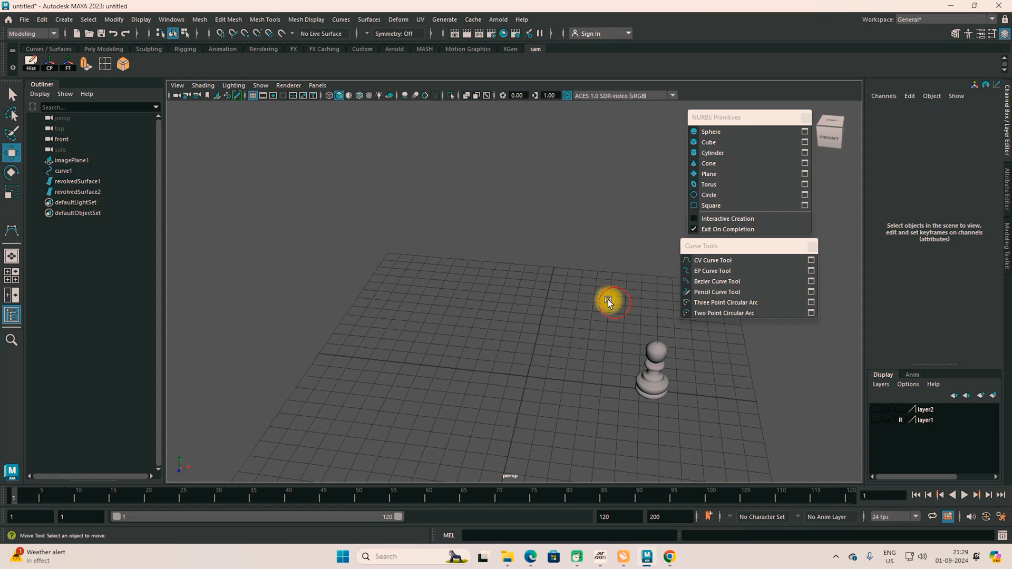
Move the duplicated pawn along X to -6.241.
{"action": "left_click", "coordinate": [654, 369]}
{"action": "left_click_drag", "start_coordinate": [708, 398], "coordinate": [476, 371]}
{"action": "scroll", "coordinate": [476, 371], "scroll_direction": "up", "scroll_amount": 3}
{"action": "middle_click_drag", "start_coordinate": [473, 389], "coordinate": [558, 347], "text": "alt"}
{"action": "left_click_drag", "start_coordinate": [471, 379], "coordinate": [494, 353], "text": "alt"}
{"action": "middle_click_drag", "start_coordinate": [495, 353], "coordinate": [565, 345], "text": "alt"}
{"action": "scroll", "coordinate": [504, 337], "scroll_direction": "up", "scroll_amount": 5}
{"action": "scroll", "coordinate": [566, 346], "scroll_direction": "down", "scroll_amount": 2}
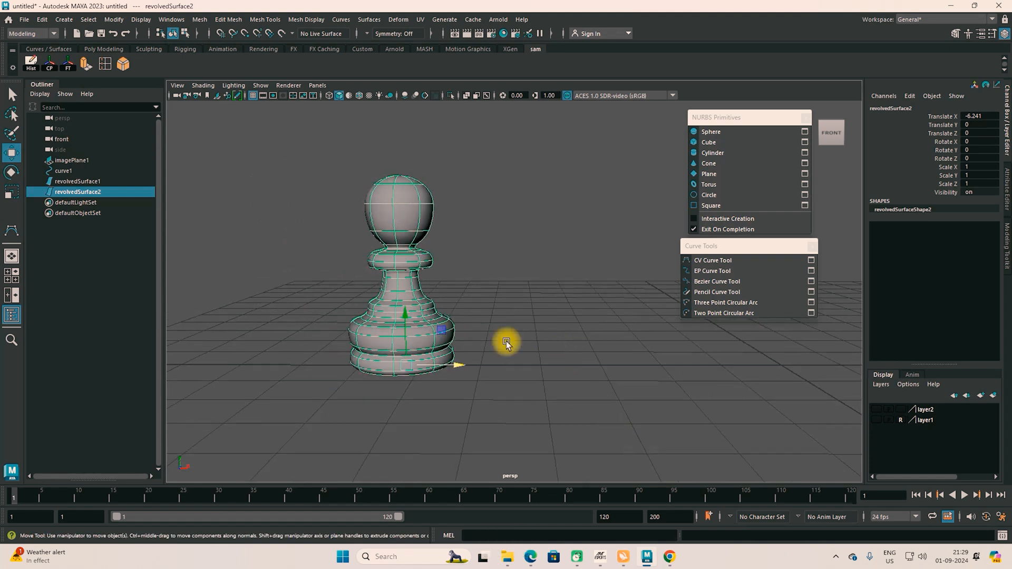
Check the pawn's available surface component modes and shift the pawn to -6.614 in X.
{"action": "right_click", "coordinate": [383, 198]}
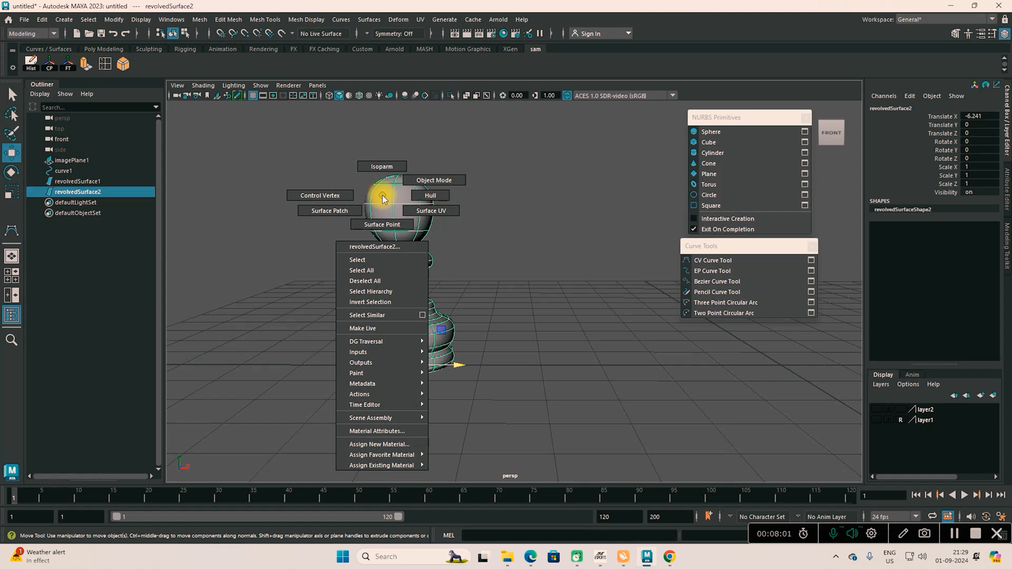
{"action": "right_click", "coordinate": [392, 199]}
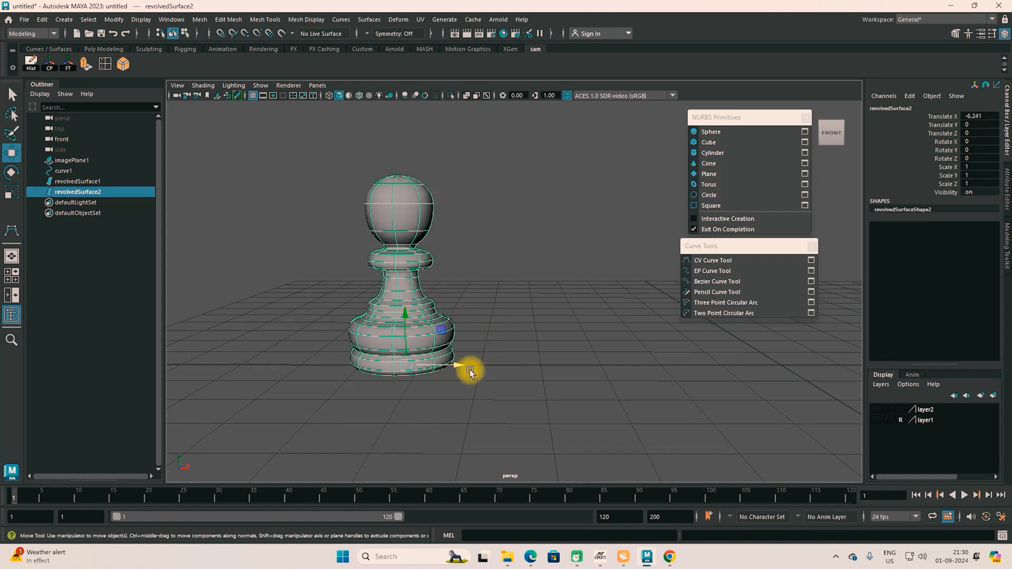
{"action": "left_click_drag", "start_coordinate": [469, 370], "coordinate": [703, 329]}
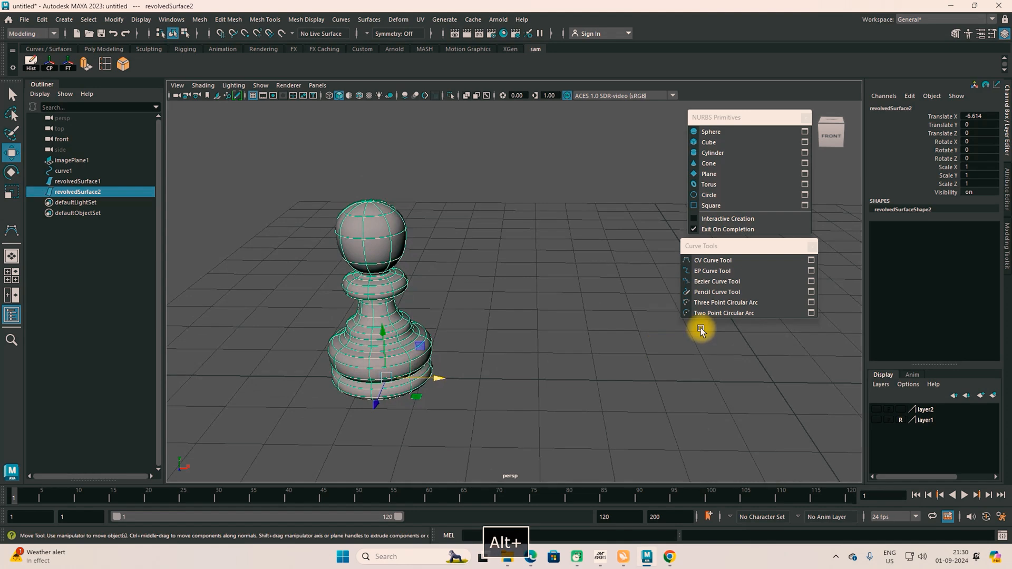
Create a NURBS sphere and move it to -4.079 in X and -1.489 in Z, near the pawn.
{"action": "left_click", "coordinate": [706, 132]}
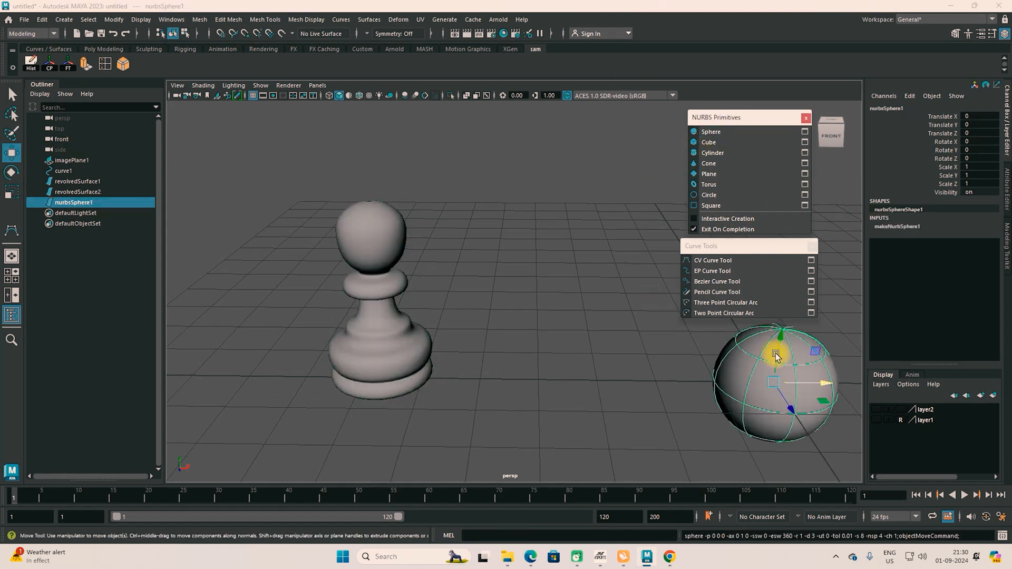
{"action": "left_click_drag", "start_coordinate": [775, 382], "coordinate": [583, 372]}
{"action": "left_click_drag", "start_coordinate": [542, 420], "coordinate": [481, 368], "text": "alt"}
{"action": "left_click_drag", "start_coordinate": [627, 372], "coordinate": [579, 400], "text": "alt"}
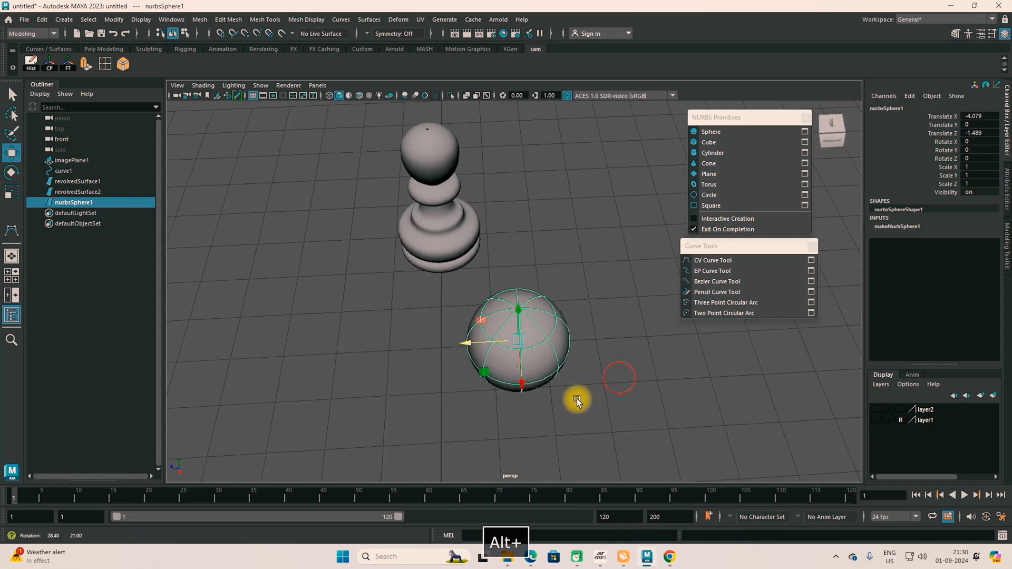
Try adjusting the End Sweep of the NURBS sphere interactively, and delete the sphere.
{"action": "left_click", "coordinate": [908, 224]}
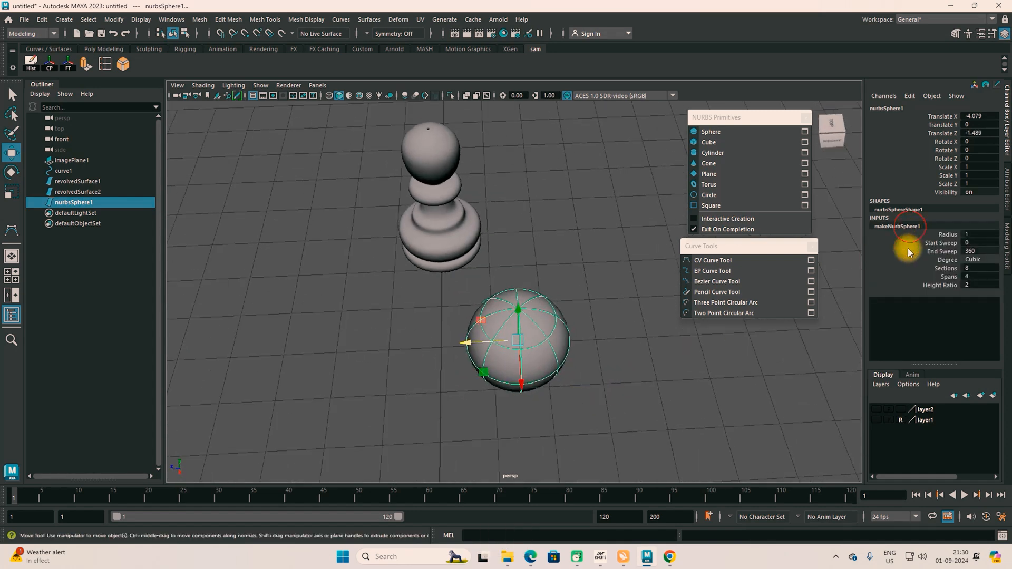
{"action": "left_click", "coordinate": [943, 251]}
{"action": "middle_click_drag", "start_coordinate": [672, 402], "coordinate": [700, 422]}
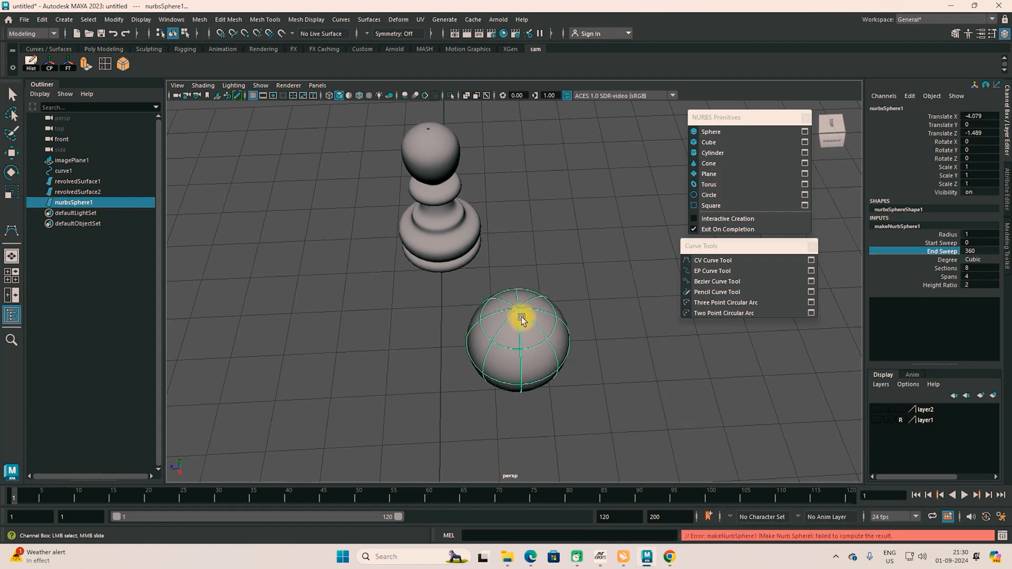
{"action": "key", "text": "Delete"}
Duplicate the visible pawn and move the copy to -3.477 in X.
{"action": "left_click", "coordinate": [437, 227]}
{"action": "key", "text": "w"}
{"action": "left_click_drag", "start_coordinate": [444, 307], "coordinate": [422, 323], "text": "alt"}
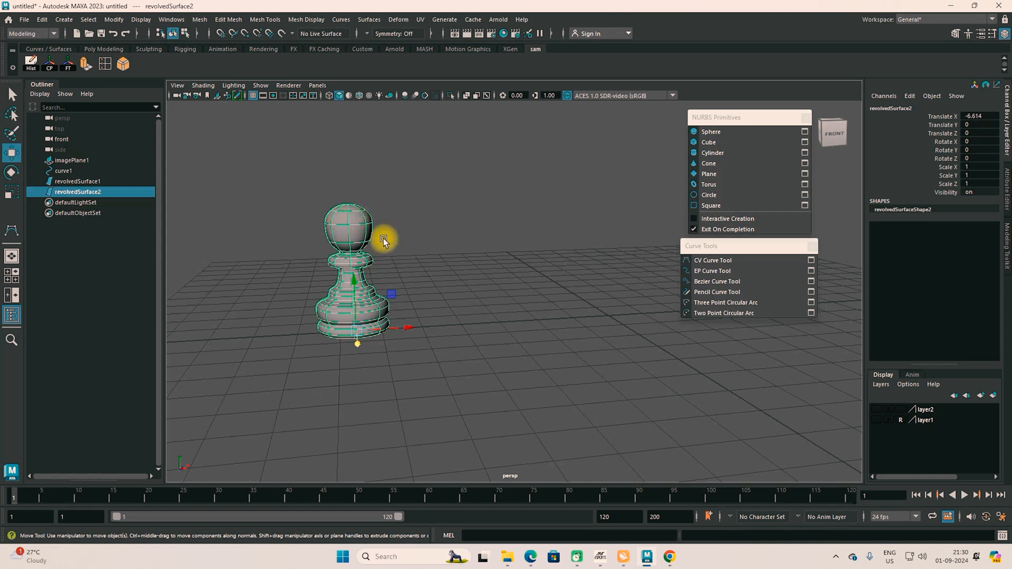
{"action": "key", "text": "ctrl+d"}
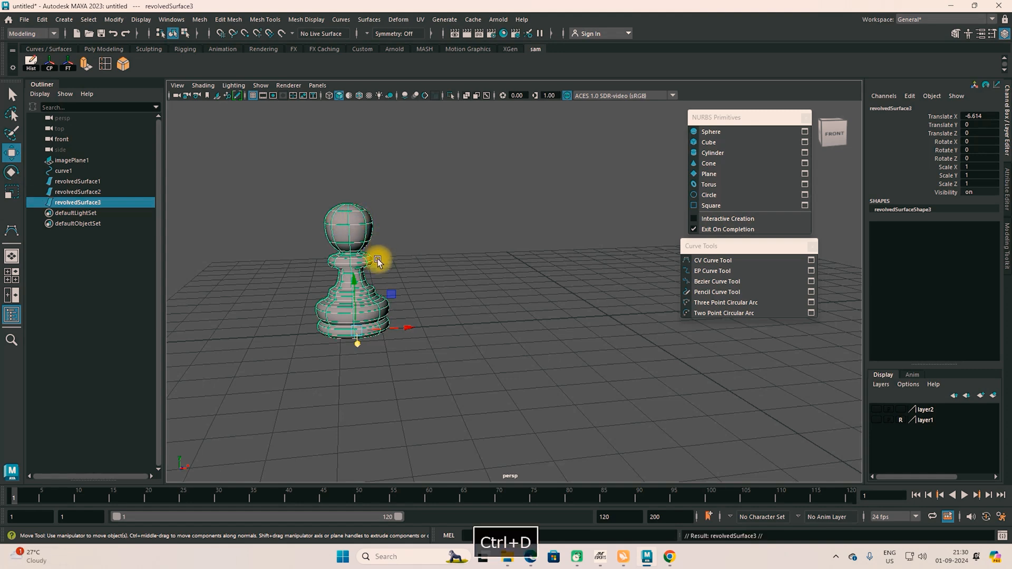
{"action": "left_click_drag", "start_coordinate": [410, 328], "coordinate": [542, 362]}
Convert the new pawn copy from NURBS to polygons, using Quads and the Count tessellation method with a count of 200.
{"action": "left_click", "coordinate": [70, 22]}
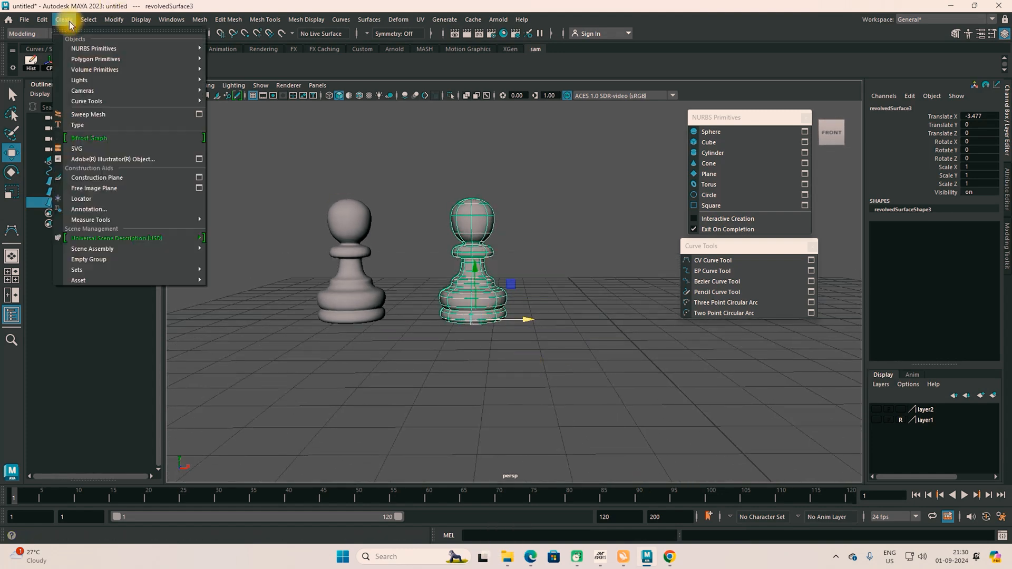
{"action": "mouse_move", "coordinate": [105, 19]}
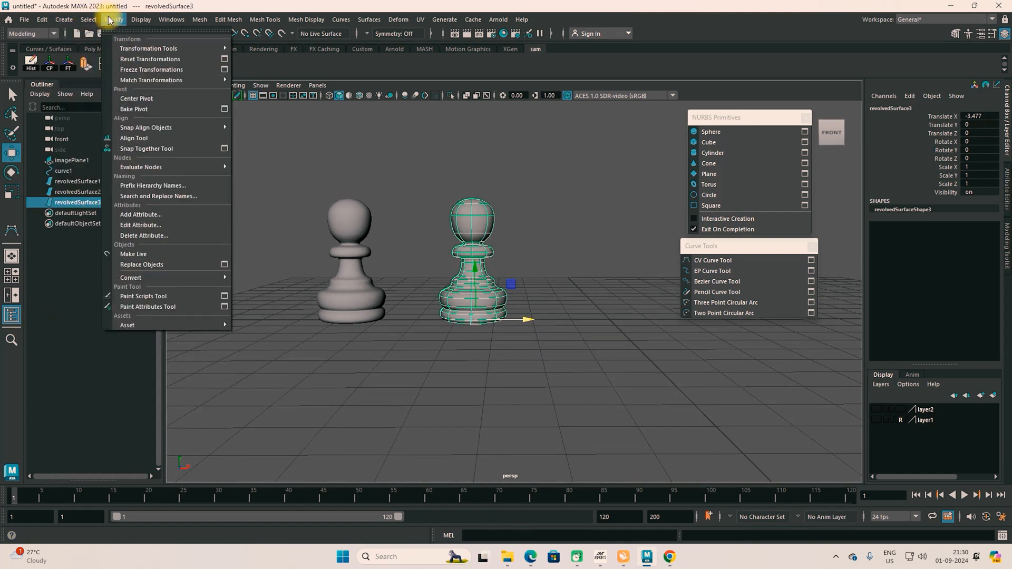
{"action": "mouse_move", "coordinate": [140, 277]}
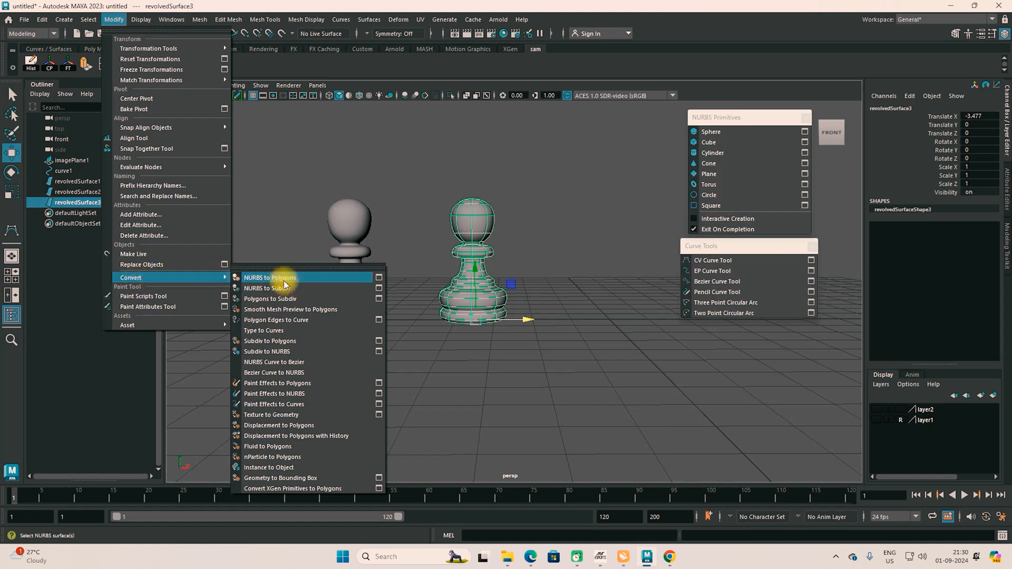
{"action": "left_click", "coordinate": [380, 276]}
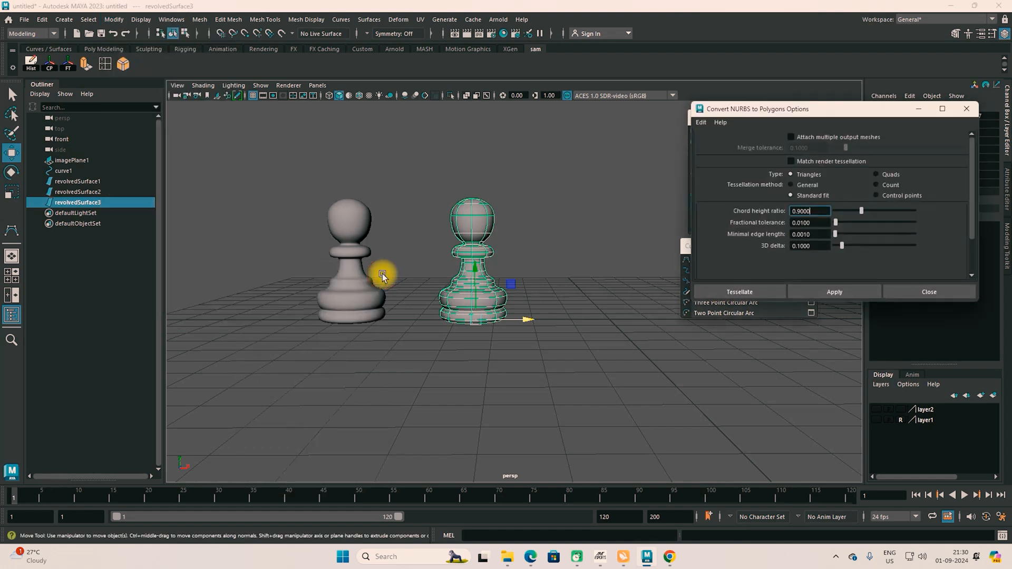
{"action": "left_click_drag", "start_coordinate": [843, 108], "coordinate": [672, 96]}
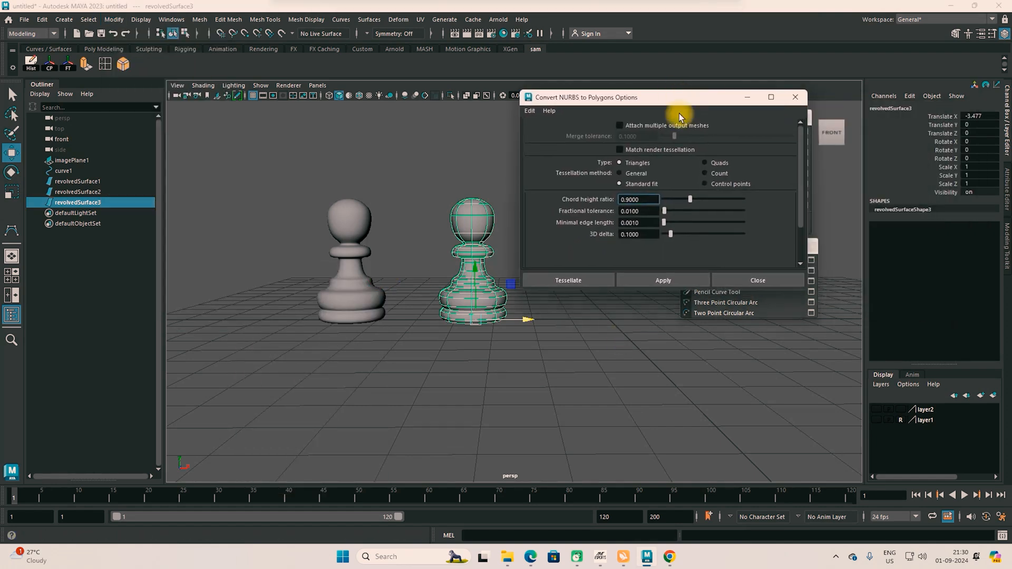
{"action": "left_click", "coordinate": [708, 172]}
{"action": "left_click", "coordinate": [679, 281]}
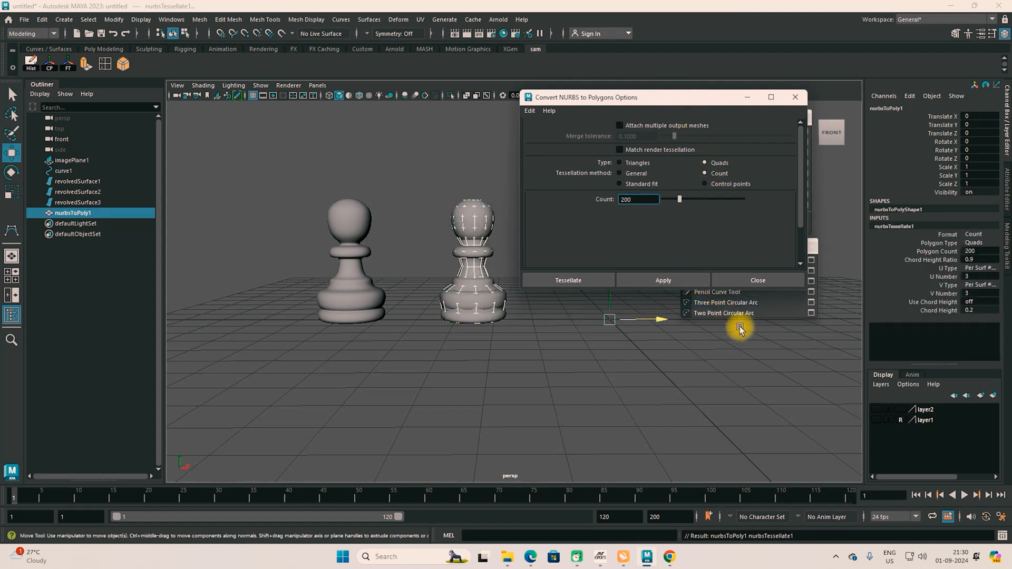
{"action": "left_click", "coordinate": [794, 97]}
Move the polygon pawn to -5.723 in X and select it to compare it with the NURBS copy.
{"action": "left_click_drag", "start_coordinate": [638, 325], "coordinate": [435, 310]}
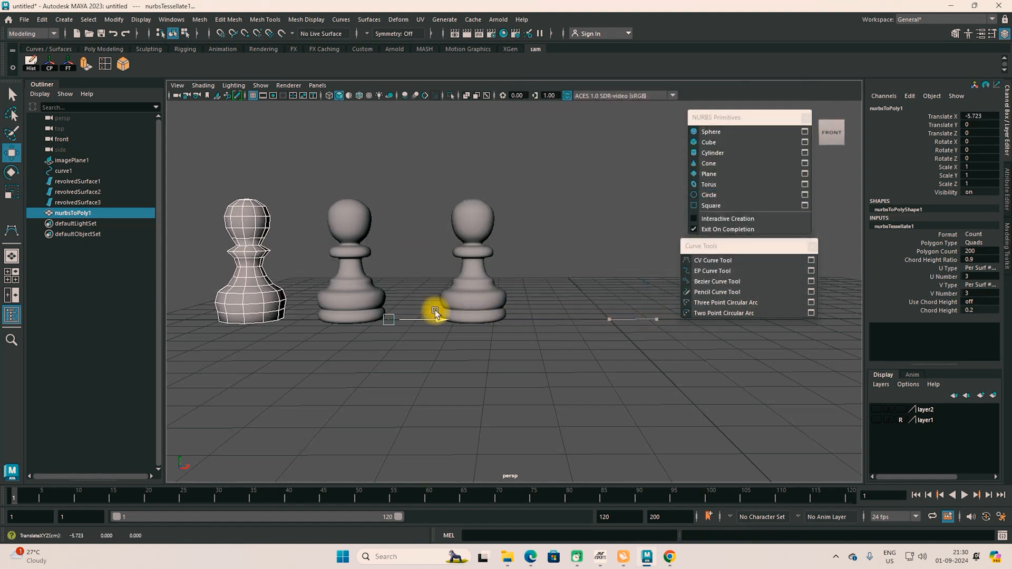
{"action": "left_click", "coordinate": [486, 259]}
{"action": "left_click", "coordinate": [250, 293]}
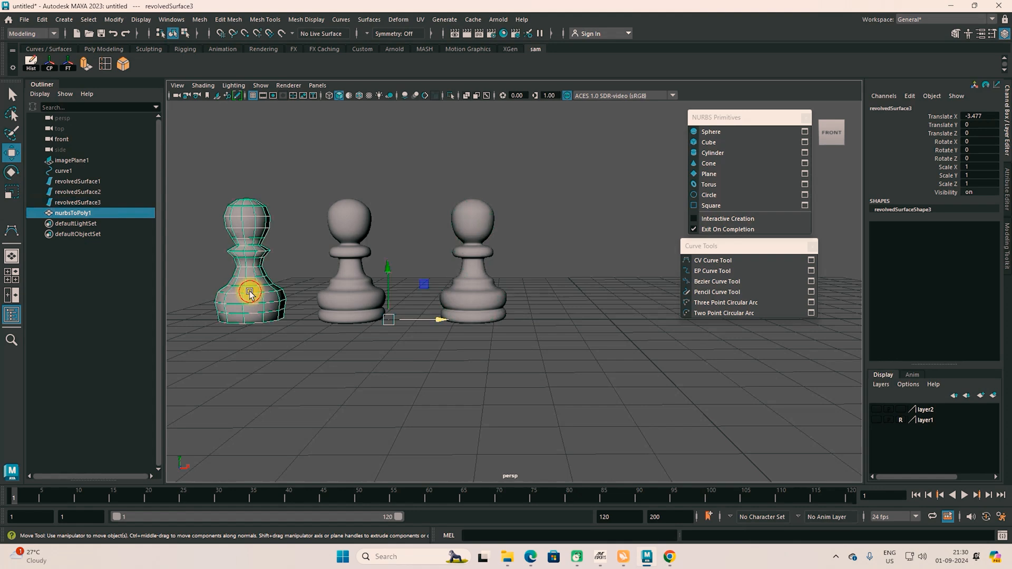
Convert the NURBS pawn at -3.477 in X to a subdivision surface and move it to -3.833 in X.
{"action": "left_click", "coordinate": [469, 293]}
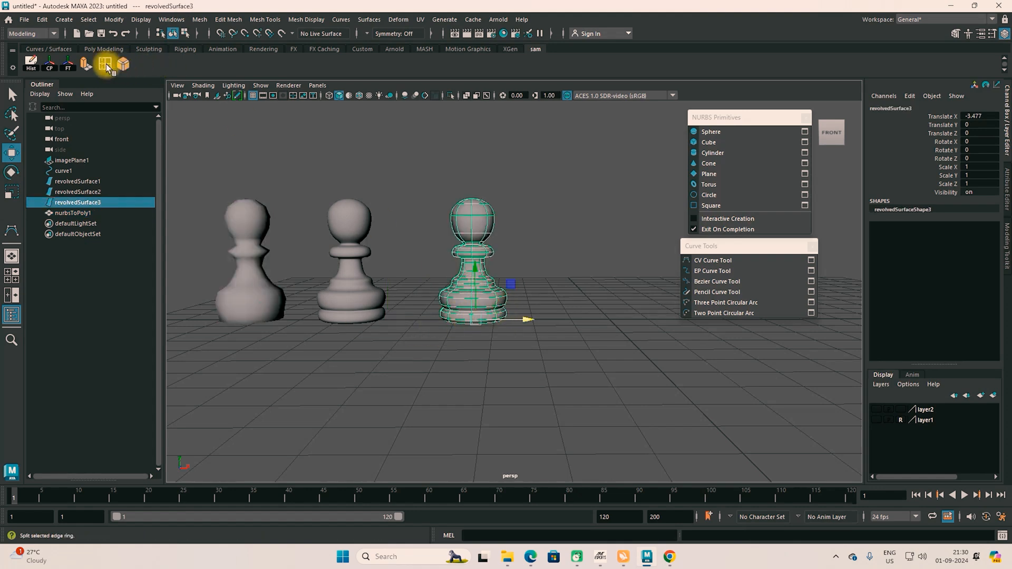
{"action": "left_click", "coordinate": [68, 21]}
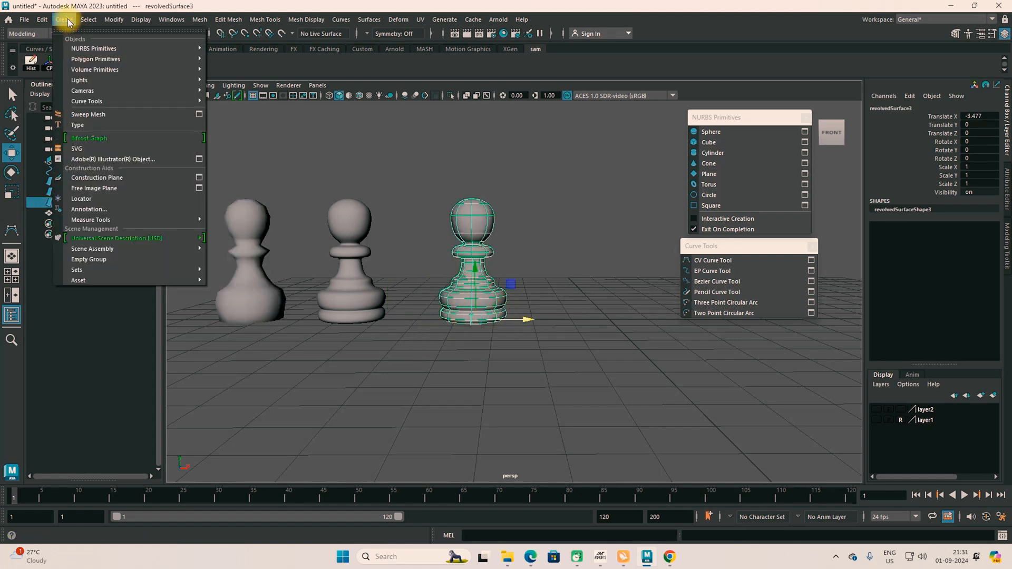
{"action": "mouse_move", "coordinate": [114, 19]}
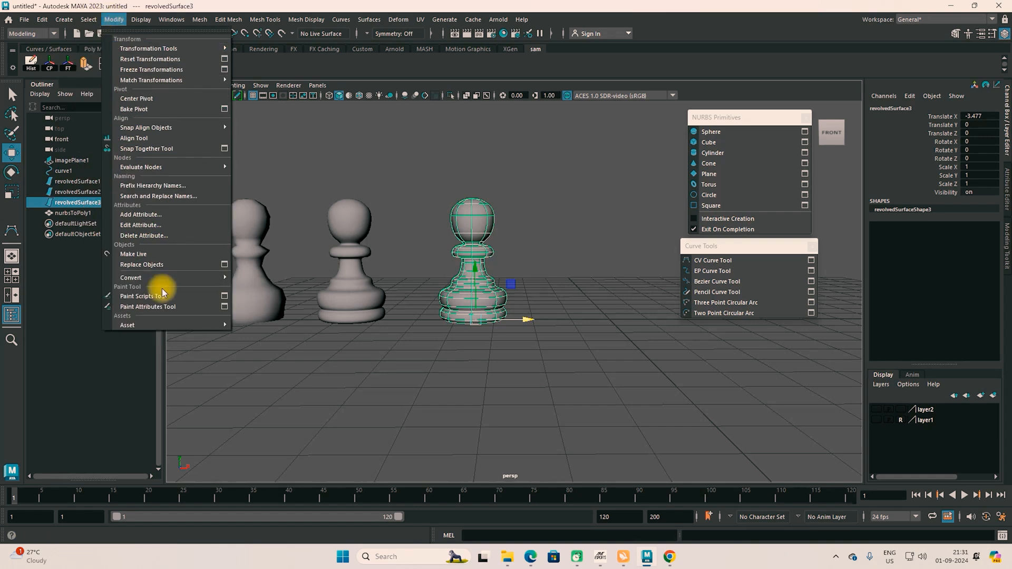
{"action": "mouse_move", "coordinate": [154, 276]}
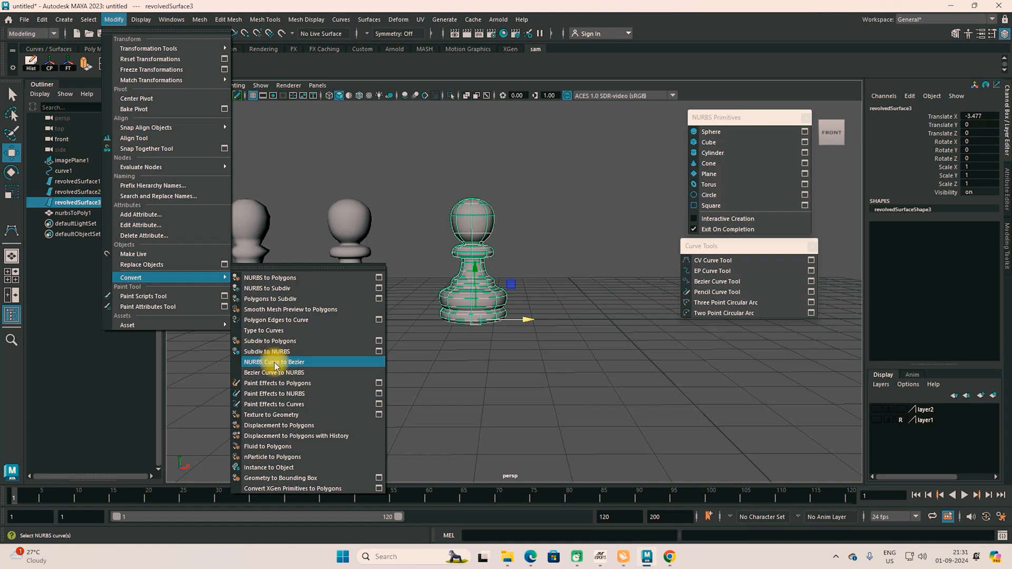
{"action": "left_click", "coordinate": [258, 293]}
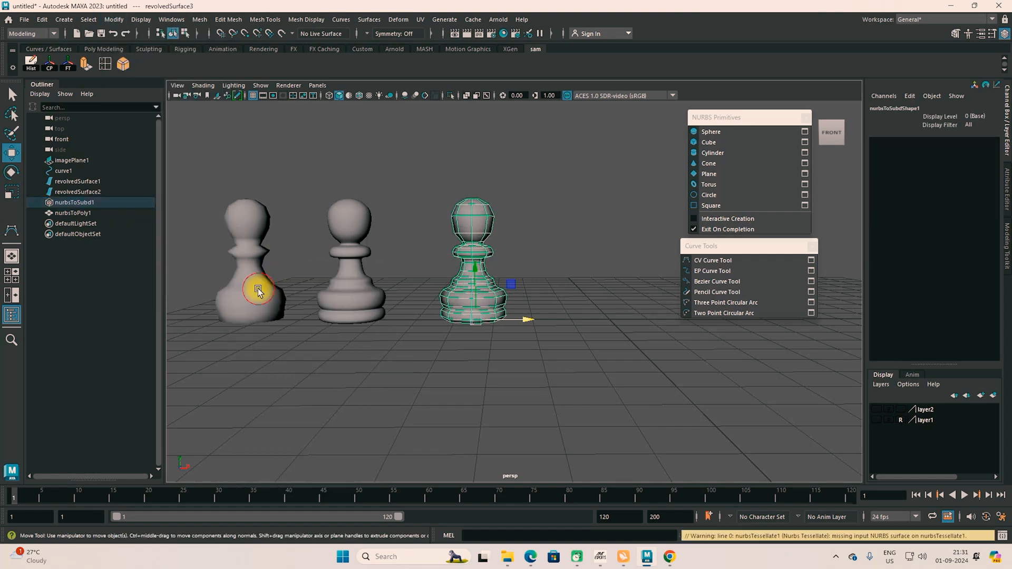
{"action": "mouse_move", "coordinate": [525, 318]}
{"action": "left_mouse_down"}
{"action": "mouse_move", "coordinate": [606, 322]}
{"action": "mouse_move", "coordinate": [515, 319]}
{"action": "left_mouse_up"}
Line up the pawns by moving the polygon one to -2.527 in X and the remaining visible NURBS one to -7.987.
{"action": "left_click", "coordinate": [337, 261]}
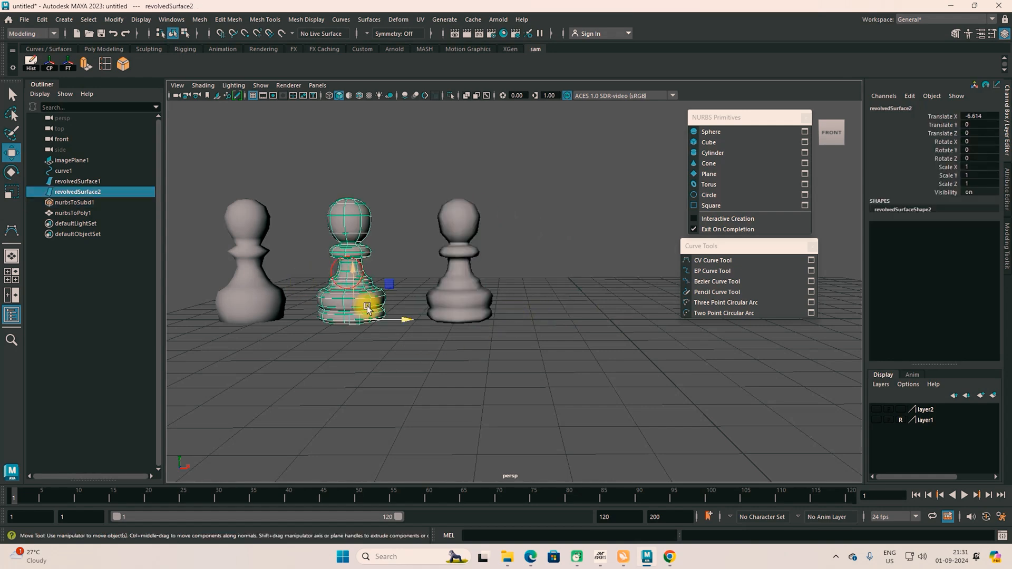
{"action": "left_click_drag", "start_coordinate": [396, 318], "coordinate": [240, 317]}
{"action": "left_click", "coordinate": [258, 303]}
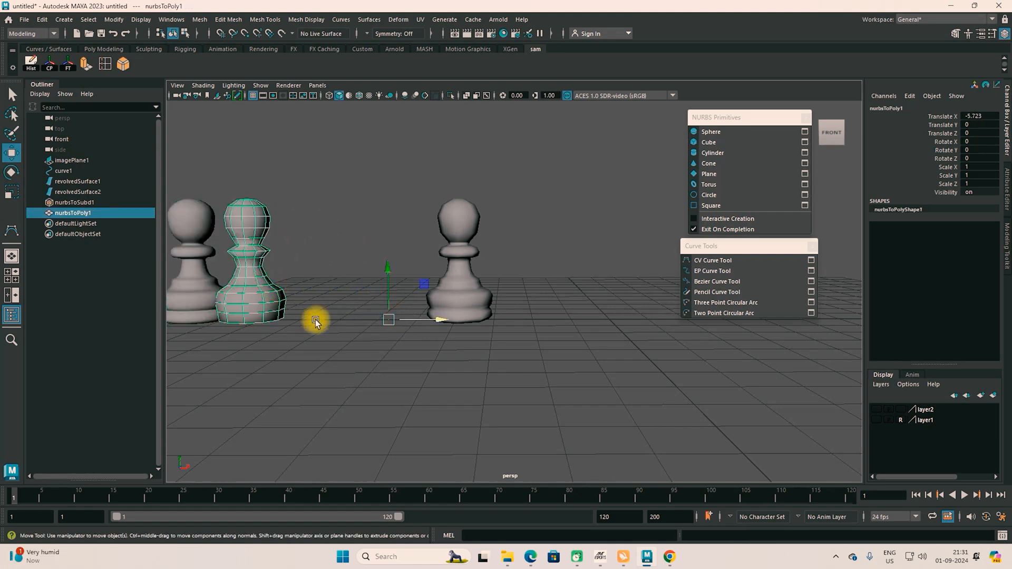
{"action": "left_click_drag", "start_coordinate": [410, 319], "coordinate": [532, 325]}
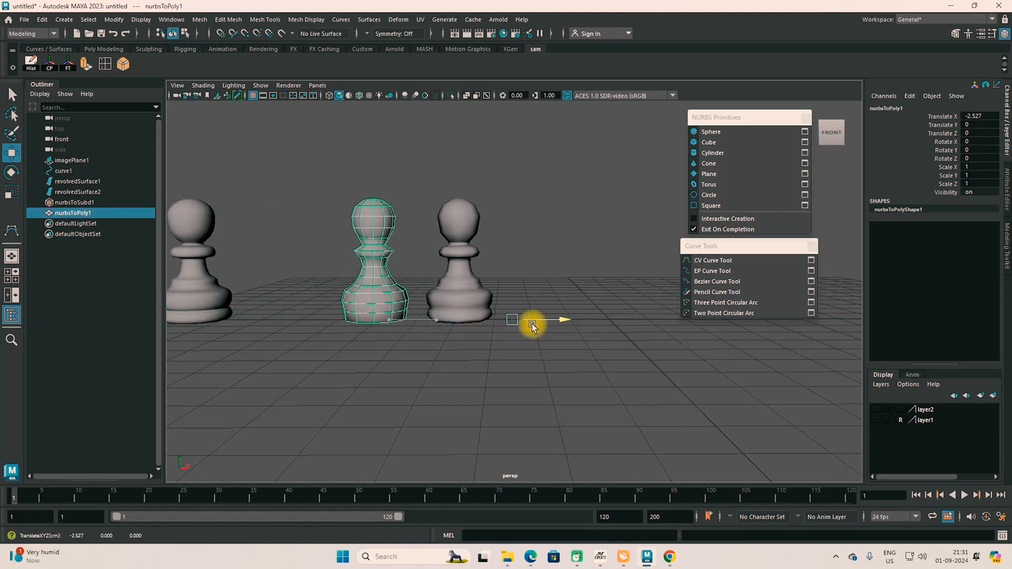
{"action": "left_click", "coordinate": [202, 316]}
{"action": "left_click_drag", "start_coordinate": [248, 317], "coordinate": [352, 319]}
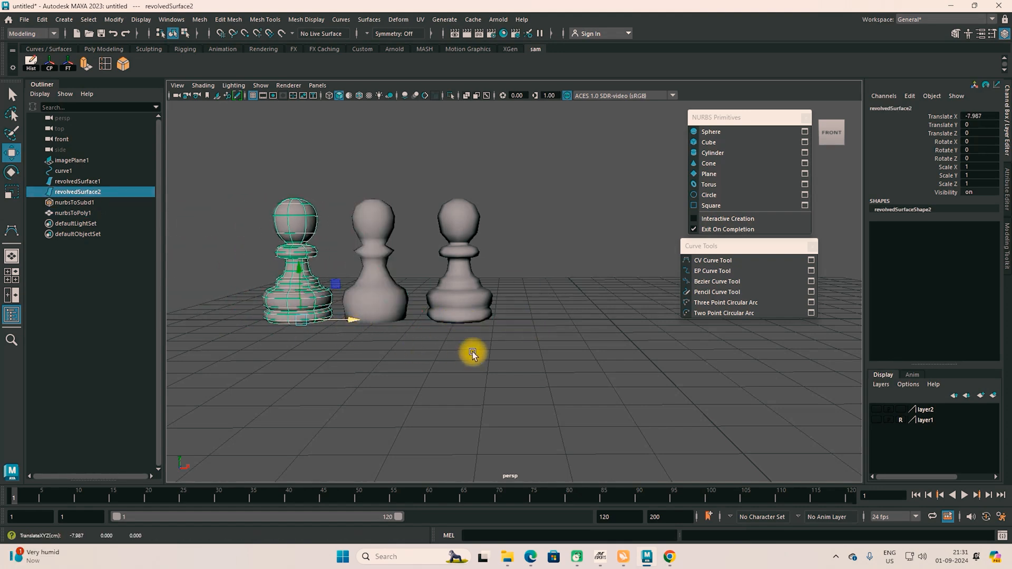
Select all three visible pawns and compare the wireframes of the NURBS, polygon and subdivision versions.
{"action": "left_click", "coordinate": [464, 351]}
{"action": "right_click_drag", "start_coordinate": [456, 350], "coordinate": [481, 388], "text": "alt"}
{"action": "left_click_drag", "start_coordinate": [290, 187], "coordinate": [603, 419]}
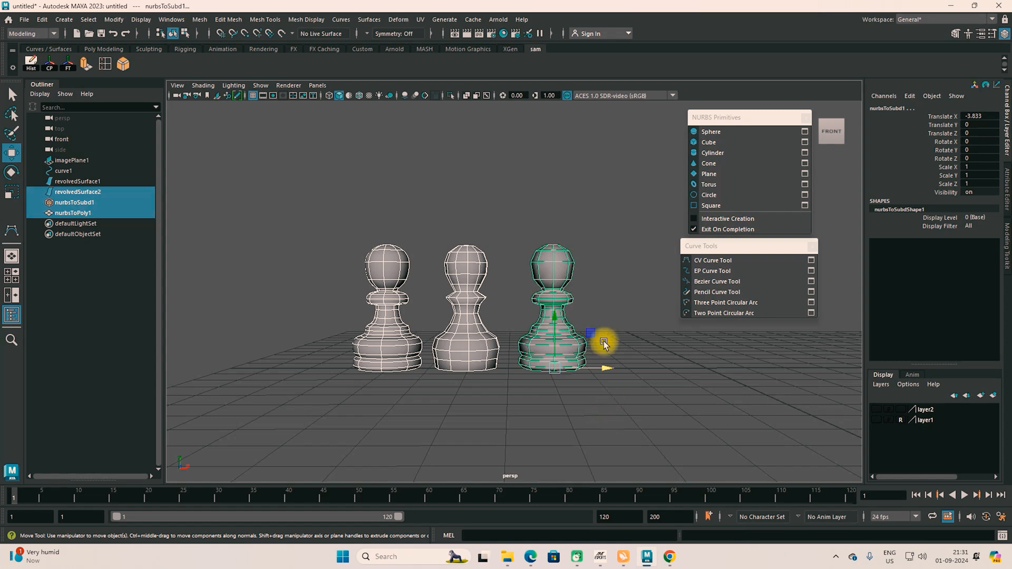
{"action": "scroll", "coordinate": [578, 343], "scroll_direction": "up", "scroll_amount": 5}
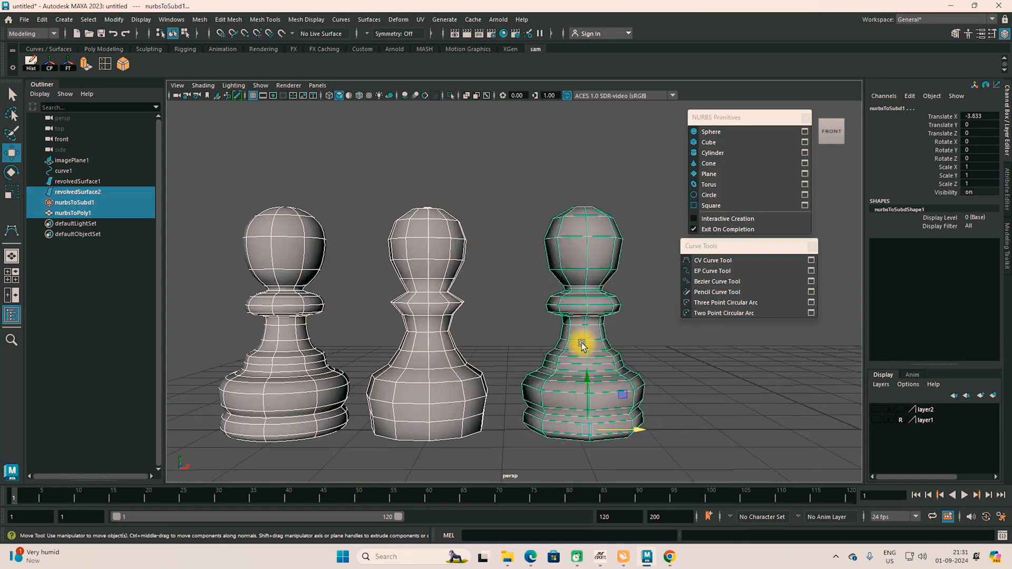
{"action": "mouse_move", "coordinate": [355, 345]}
{"action": "left_mouse_down", "text": "alt"}
{"action": "mouse_move", "coordinate": [341, 359]}
{"action": "mouse_move", "coordinate": [431, 346]}
{"action": "mouse_move", "coordinate": [380, 343]}
{"action": "mouse_move", "coordinate": [364, 330]}
{"action": "left_mouse_up", "text": "alt"}
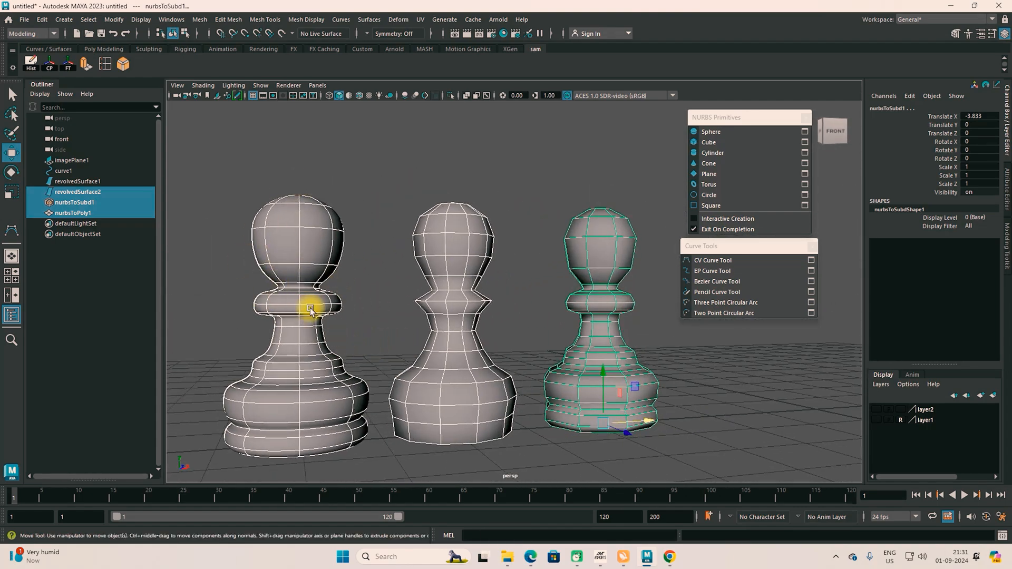
Compare the three selected pawns at fine smoothness and leave them in the rough smoothness display.
{"action": "mouse_move", "coordinate": [309, 316]}
{"action": "left_mouse_down", "text": "alt"}
{"action": "mouse_move", "coordinate": [375, 317]}
{"action": "mouse_move", "coordinate": [295, 319]}
{"action": "left_mouse_up", "text": "alt"}
{"action": "left_click_drag", "start_coordinate": [463, 350], "coordinate": [413, 336], "text": "alt"}
{"action": "key", "text": "3"}
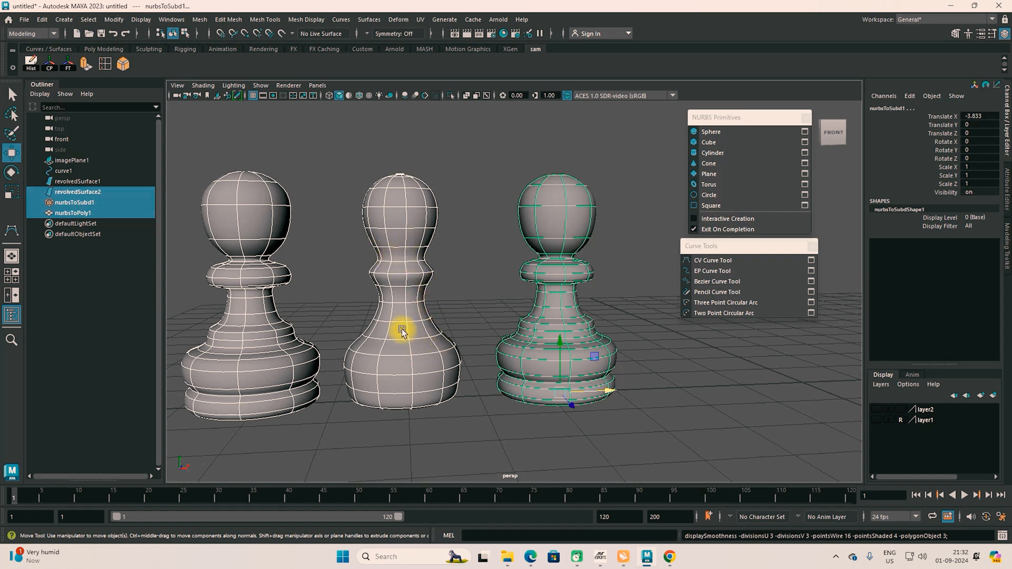
{"action": "key", "text": "1"}
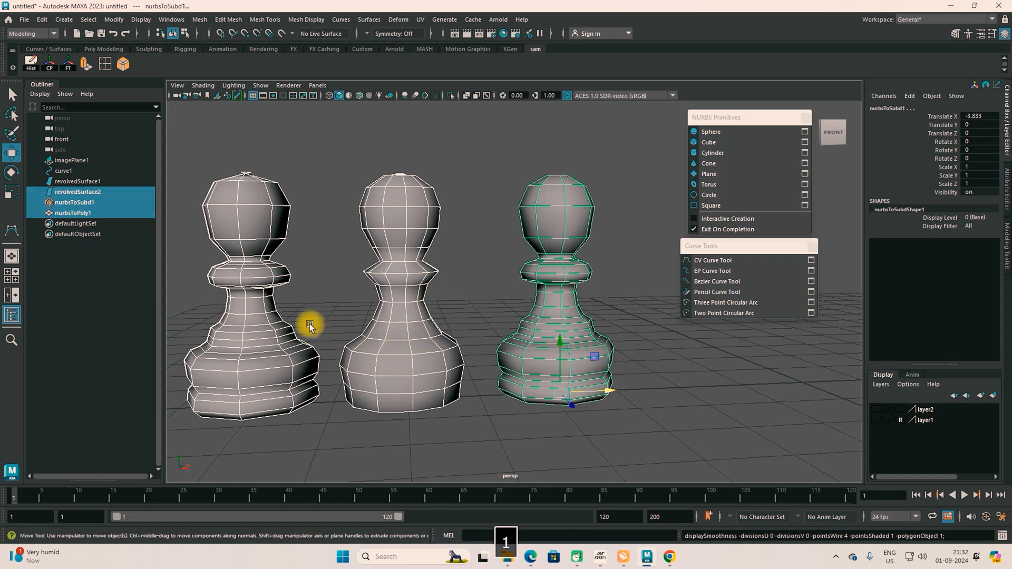
{"action": "middle_click_drag", "start_coordinate": [348, 290], "coordinate": [384, 276], "text": "alt"}
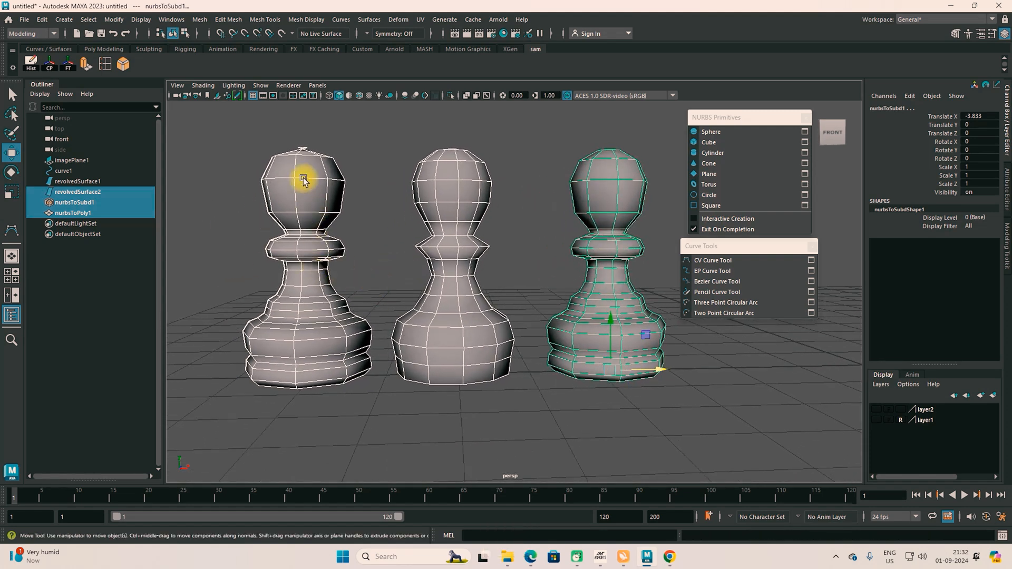
Select the pawns individually and all together to compare their wireframes in the rough display.
{"action": "left_click", "coordinate": [327, 182]}
{"action": "left_click", "coordinate": [316, 183]}
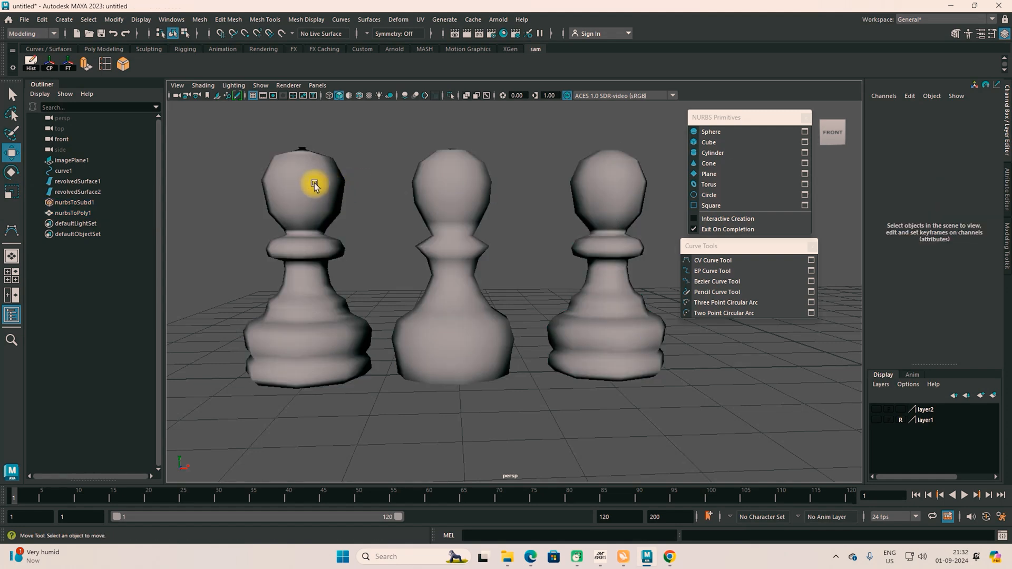
{"action": "left_click", "coordinate": [449, 190]}
{"action": "left_click", "coordinate": [619, 183]}
{"action": "left_click_drag", "start_coordinate": [242, 148], "coordinate": [563, 363]}
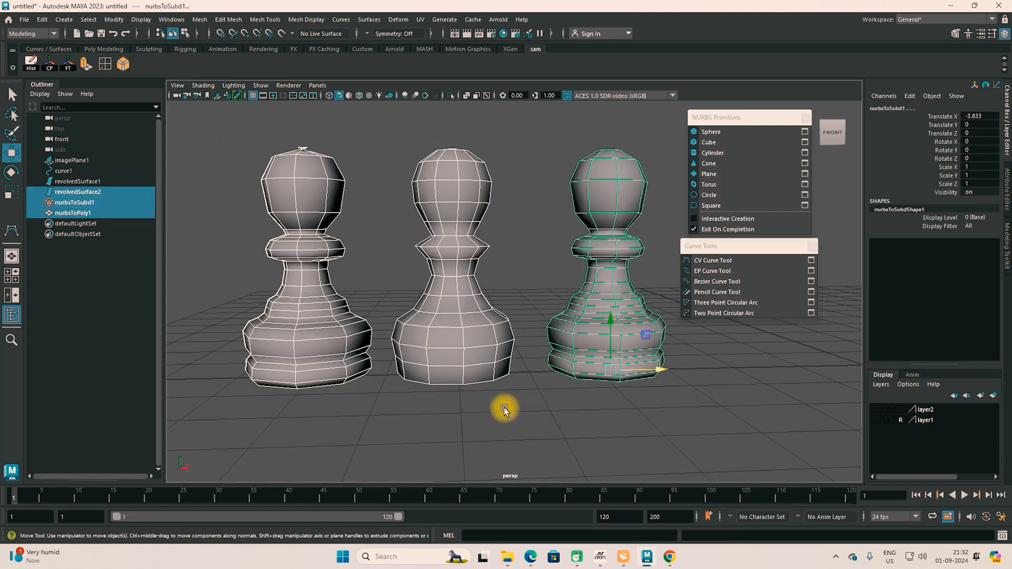
{"action": "middle_click_drag", "start_coordinate": [537, 397], "coordinate": [463, 429], "text": "alt"}
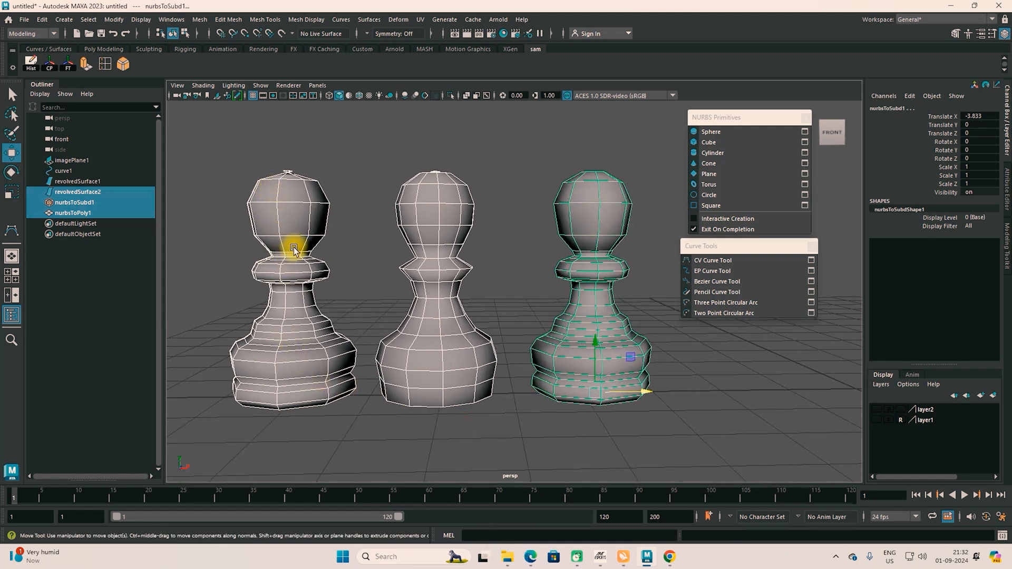
{"action": "left_click", "coordinate": [287, 329]}
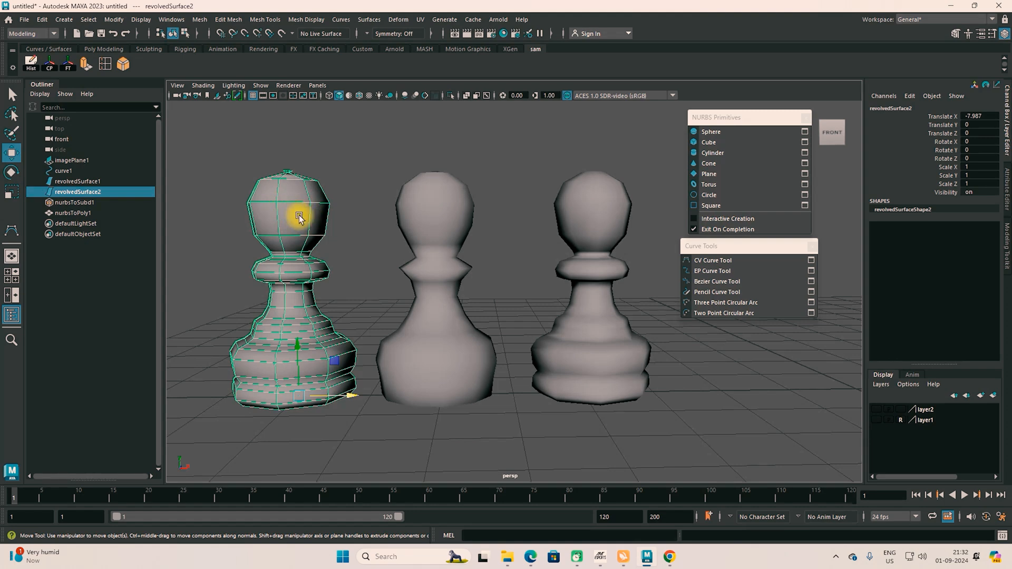
{"action": "left_click", "coordinate": [445, 212]}
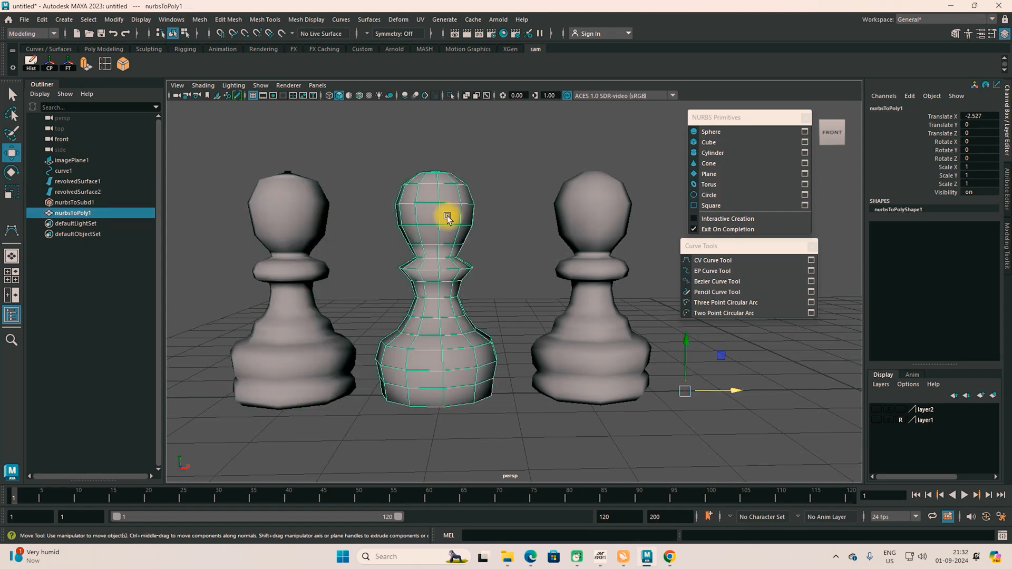
{"action": "left_click", "coordinate": [599, 224]}
{"action": "left_click_drag", "start_coordinate": [215, 149], "coordinate": [653, 448]}
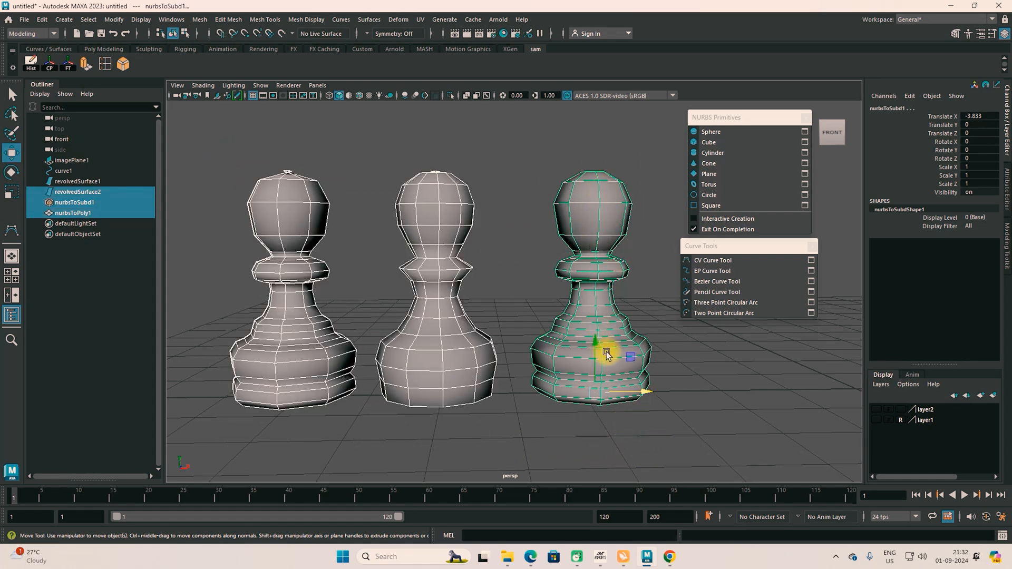
Inspect the polygon pawn's component modes and compare the topology of all three pawns from a raised viewpoint.
{"action": "left_click_drag", "start_coordinate": [655, 418], "coordinate": [634, 399], "text": "alt"}
{"action": "left_click", "coordinate": [583, 315]}
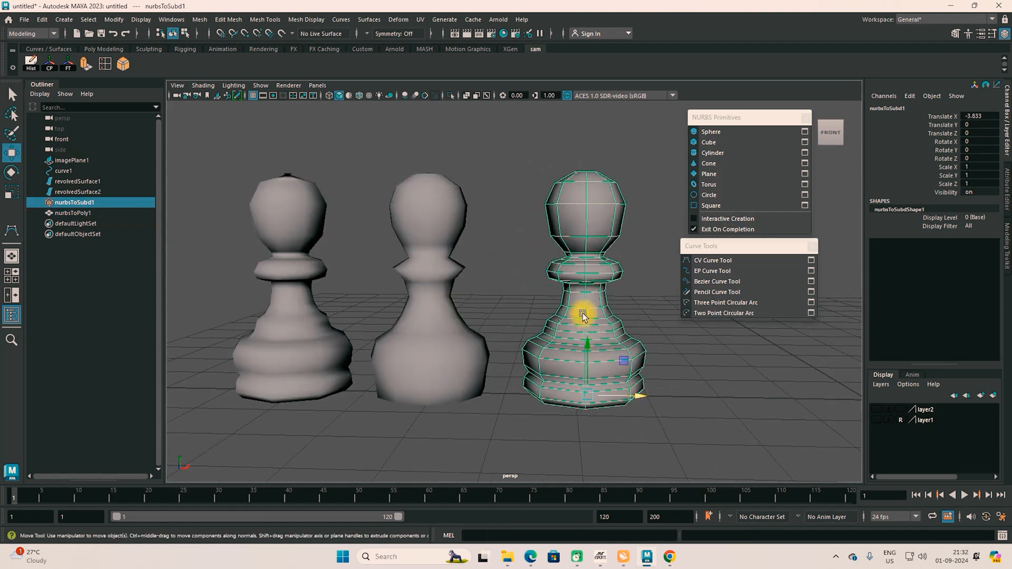
{"action": "left_click", "coordinate": [428, 336]}
{"action": "right_click_drag", "start_coordinate": [425, 330], "coordinate": [426, 216]}
{"action": "right_click_drag", "start_coordinate": [437, 288], "coordinate": [454, 225]}
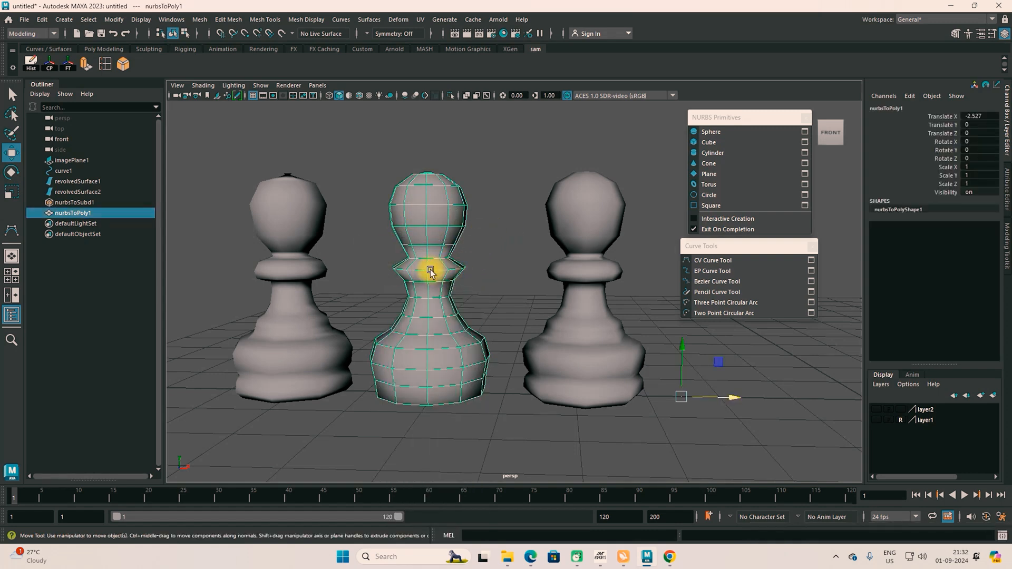
{"action": "left_click", "coordinate": [296, 278]}
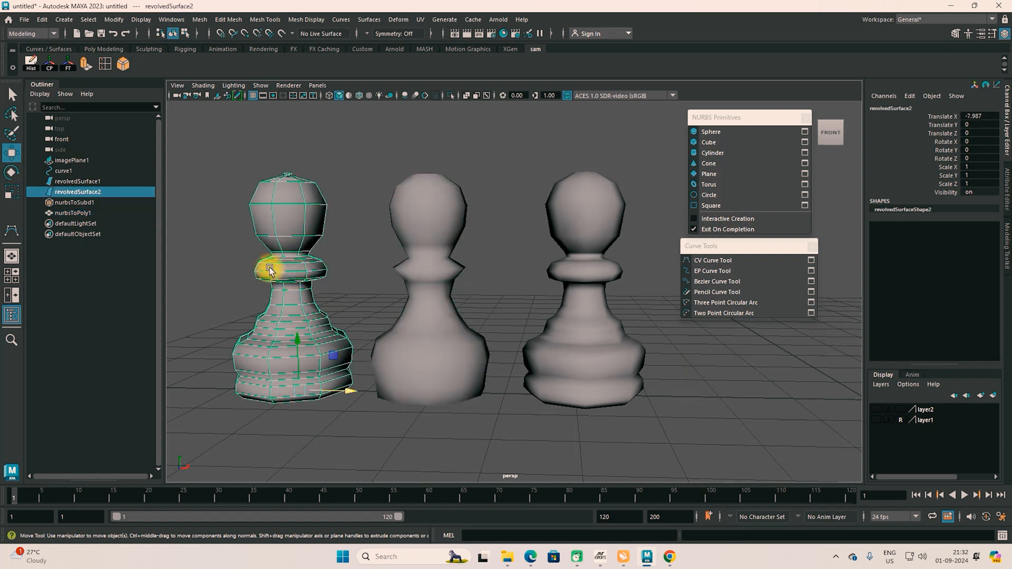
{"action": "left_click", "coordinate": [570, 272]}
{"action": "left_click_drag", "start_coordinate": [623, 394], "coordinate": [472, 333], "text": "alt"}
{"action": "left_click_drag", "start_coordinate": [220, 157], "coordinate": [582, 355]}
{"action": "left_click_drag", "start_coordinate": [582, 354], "coordinate": [505, 327], "text": "alt"}
Switch the subdivision pawn to polygon mode and activate face selection on its control mesh.
{"action": "left_click", "coordinate": [524, 253]}
{"action": "right_click_drag", "start_coordinate": [536, 220], "coordinate": [580, 237]}
{"action": "left_click_drag", "start_coordinate": [603, 280], "coordinate": [539, 273], "text": "alt"}
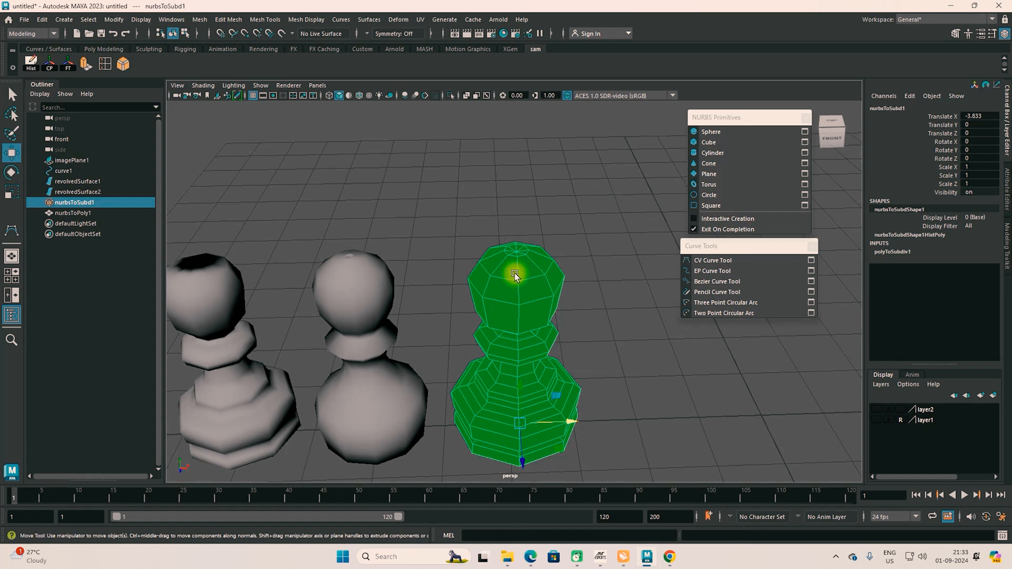
{"action": "right_click", "coordinate": [527, 294]}
{"action": "left_click", "coordinate": [533, 261]}
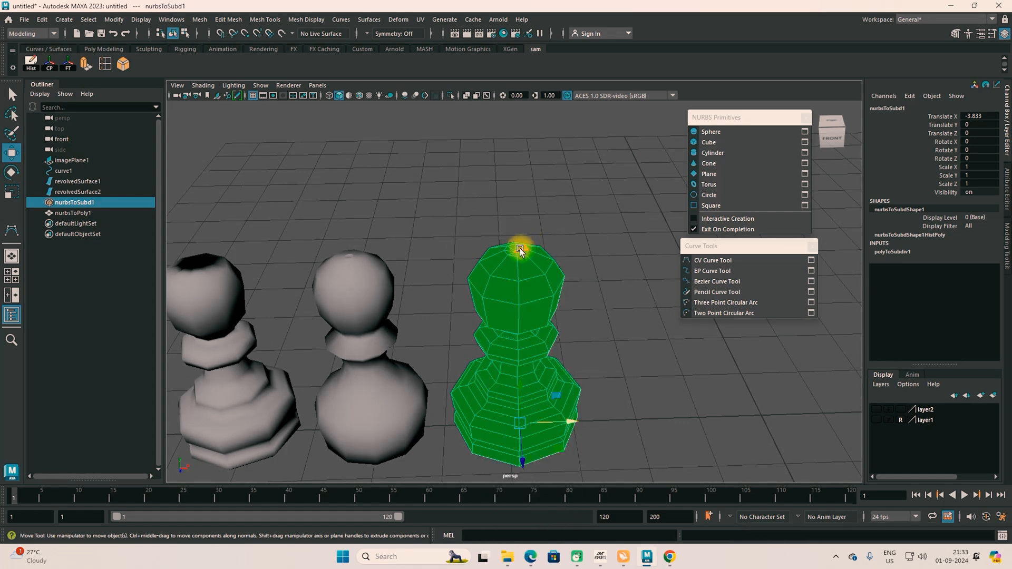
Select alternating faces around the head of the subdivision pawn's control mesh.
{"action": "left_click", "coordinate": [536, 311]}
{"action": "left_click", "coordinate": [535, 309]}
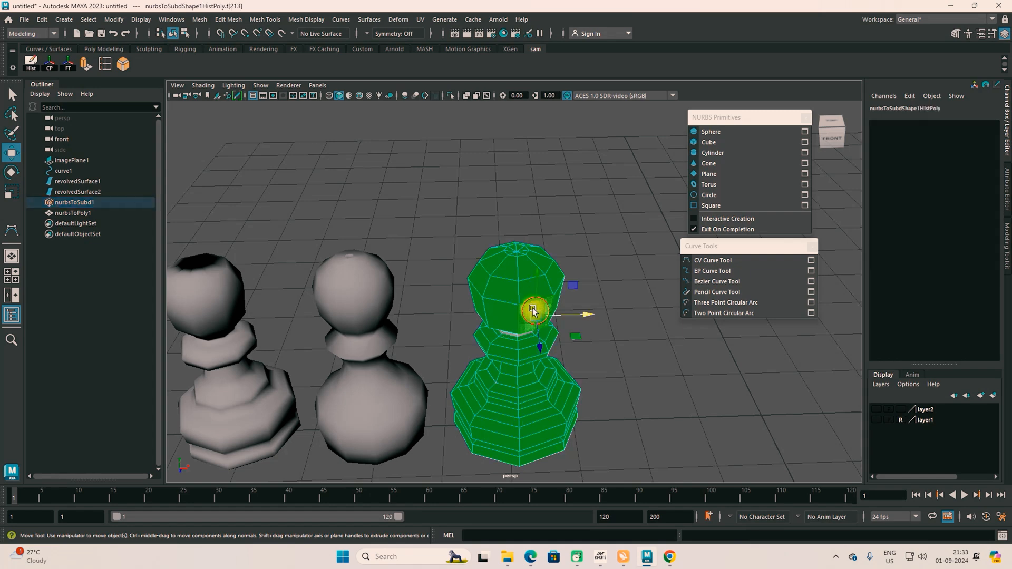
{"action": "left_click", "coordinate": [523, 276], "text": "shift"}
{"action": "left_click_drag", "start_coordinate": [594, 325], "coordinate": [517, 347], "text": "alt"}
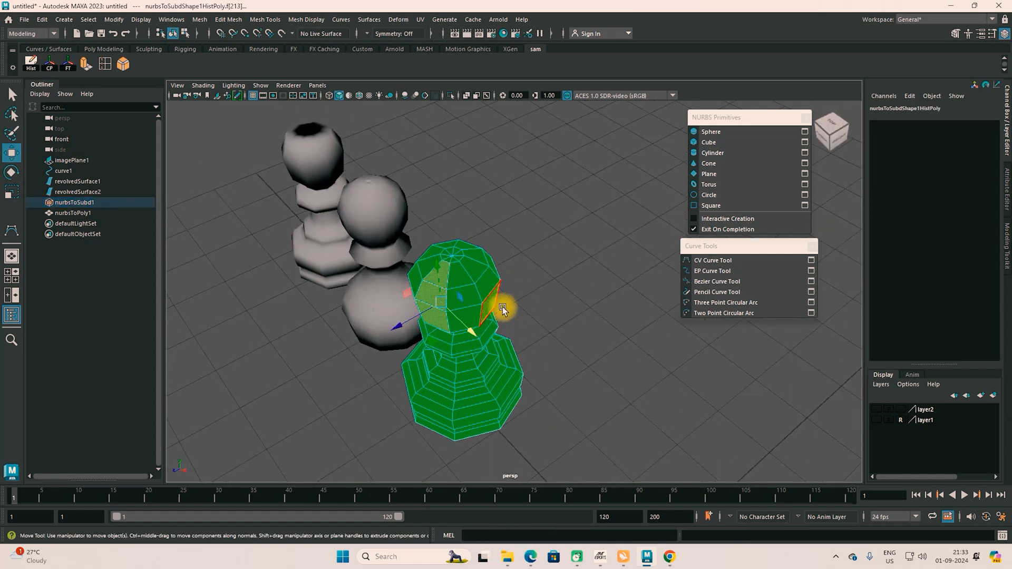
{"action": "left_click", "coordinate": [486, 285], "text": "shift"}
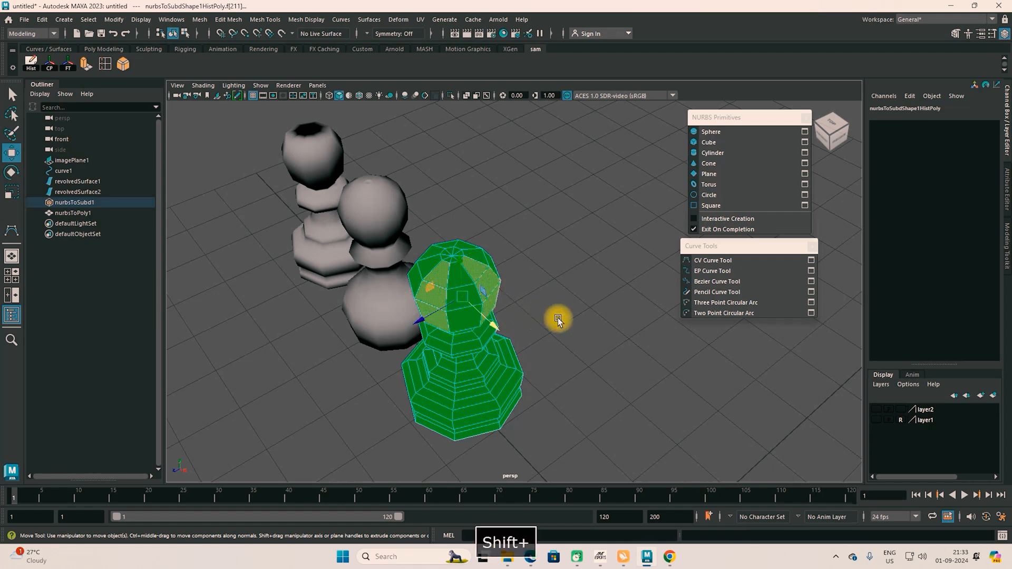
{"action": "left_click_drag", "start_coordinate": [534, 321], "coordinate": [488, 327], "text": "alt"}
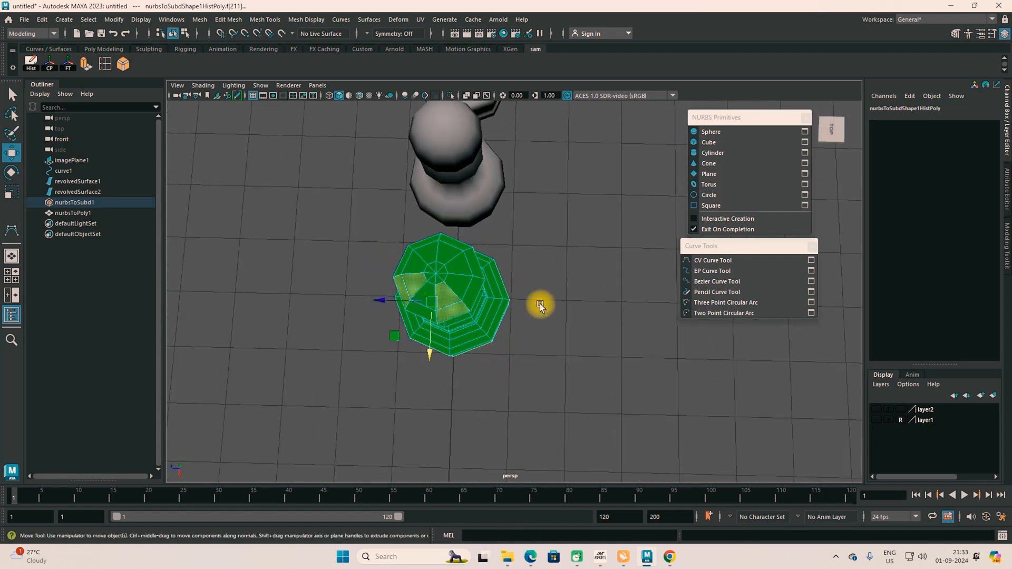
{"action": "left_click_drag", "start_coordinate": [545, 304], "coordinate": [489, 257], "text": "alt"}
{"action": "left_click", "coordinate": [470, 234], "text": "shift"}
{"action": "left_click_drag", "start_coordinate": [540, 294], "coordinate": [402, 343], "text": "alt"}
{"action": "left_click", "coordinate": [512, 235], "text": "shift"}
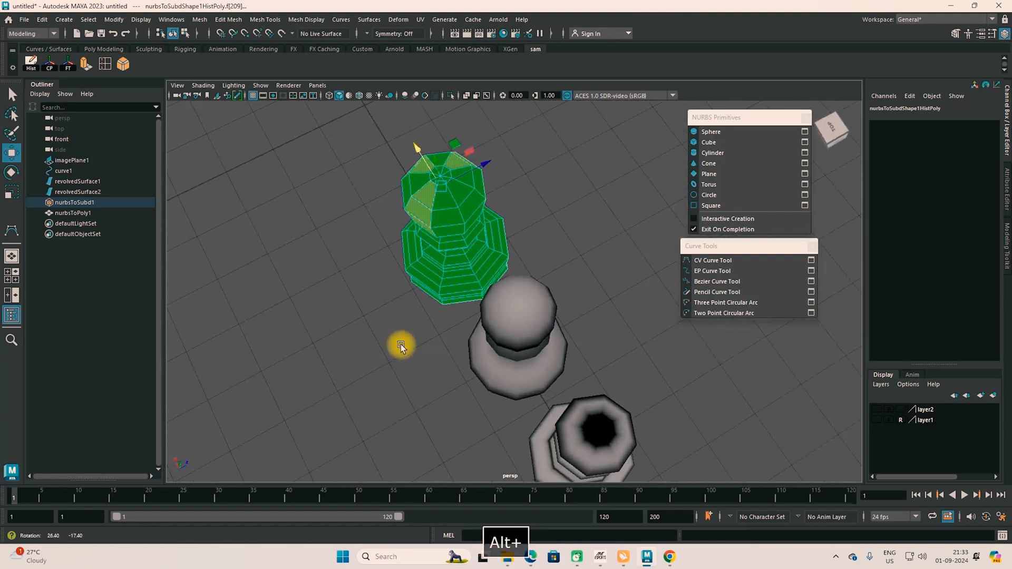
{"action": "left_click_drag", "start_coordinate": [480, 262], "coordinate": [479, 234], "text": "alt"}
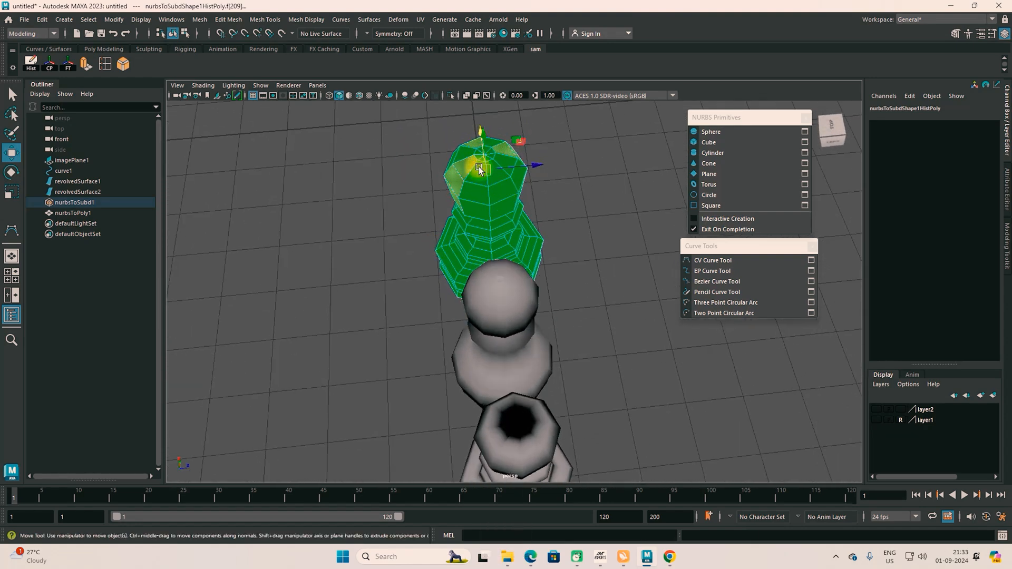
{"action": "key", "text": "z"}
{"action": "left_click", "coordinate": [496, 175]}
{"action": "left_click", "coordinate": [501, 203]}
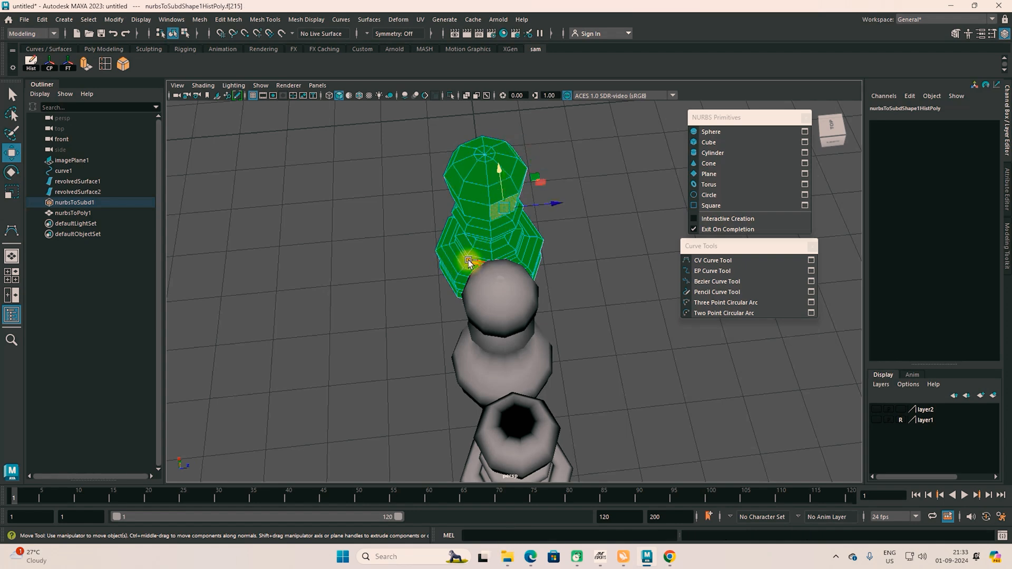
{"action": "key", "text": "ctrl+z"}
{"action": "key", "text": "ctrl+z"}
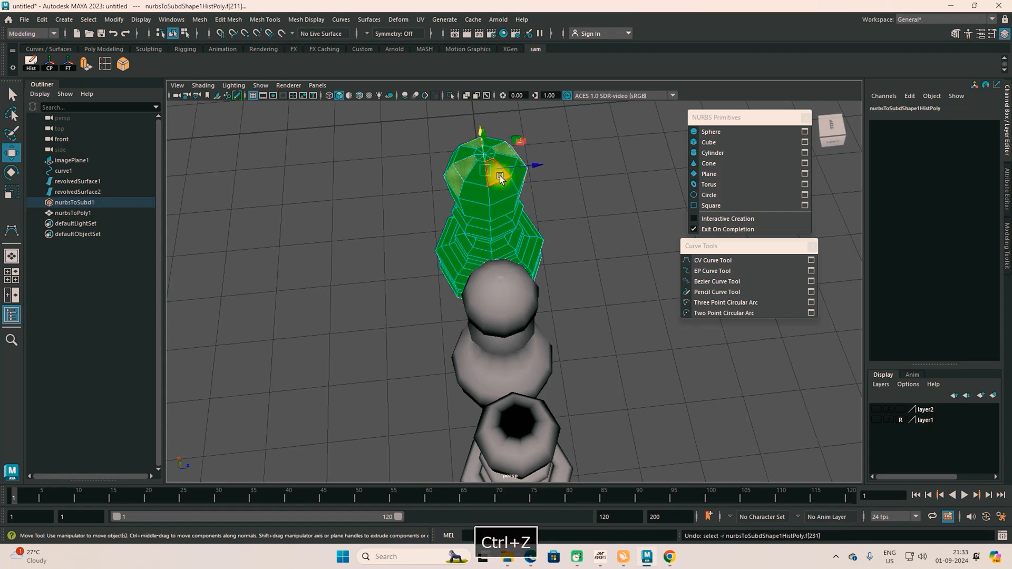
Complete the selection of every other upper head face on the subdivision pawn and deselect the stray faces.
{"action": "left_click", "coordinate": [499, 179], "text": "shift"}
{"action": "left_click_drag", "start_coordinate": [418, 271], "coordinate": [513, 271], "text": "alt"}
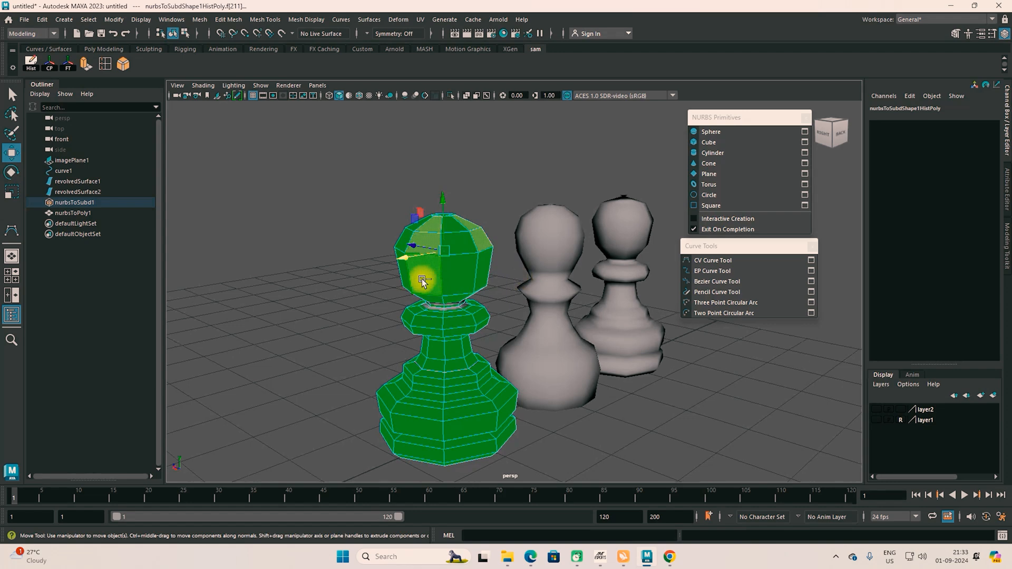
{"action": "left_click", "coordinate": [438, 305], "text": "shift"}
{"action": "left_click_drag", "start_coordinate": [423, 335], "coordinate": [553, 224], "text": "alt"}
{"action": "left_click", "coordinate": [635, 270], "text": "ctrl"}
{"action": "left_click", "coordinate": [580, 332], "text": "ctrl"}
{"action": "left_click_drag", "start_coordinate": [580, 332], "coordinate": [558, 367], "text": "alt"}
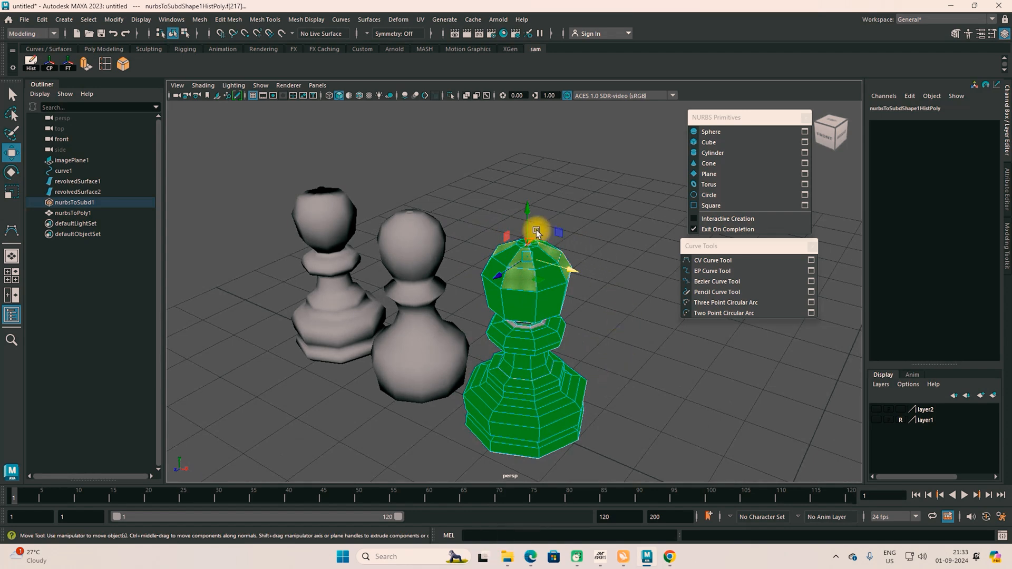
Extrude the selected head faces of the subdivision pawn upward and scale them flat vertically.
{"action": "left_click_drag", "start_coordinate": [525, 208], "coordinate": [547, 250], "text": "shift"}
{"action": "key", "text": "r"}
{"action": "key", "text": "w"}
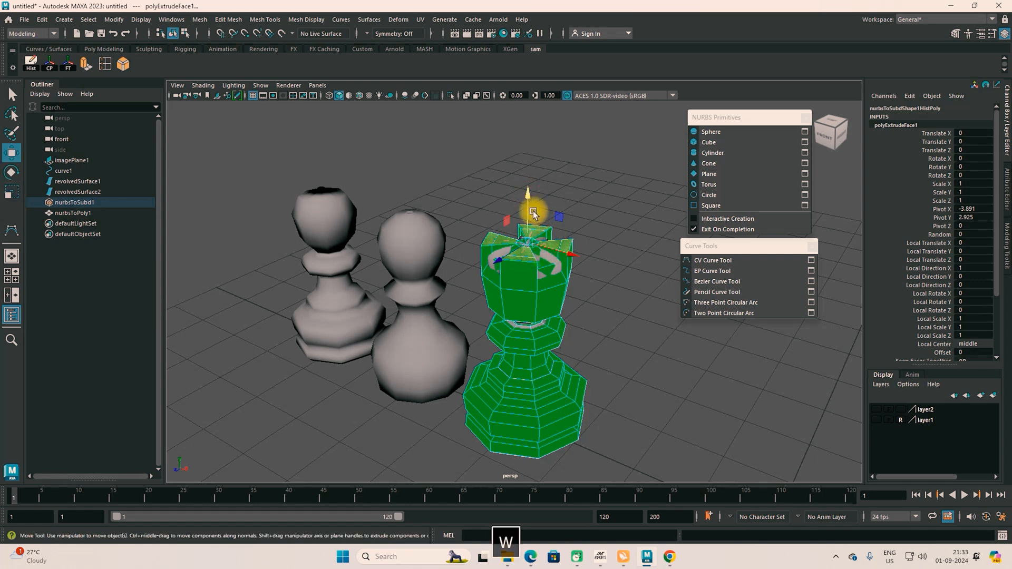
Extrude the same faces upward a second time and scale them outward into four flared crown points.
{"action": "left_click_drag", "start_coordinate": [528, 195], "coordinate": [524, 148], "text": "shift"}
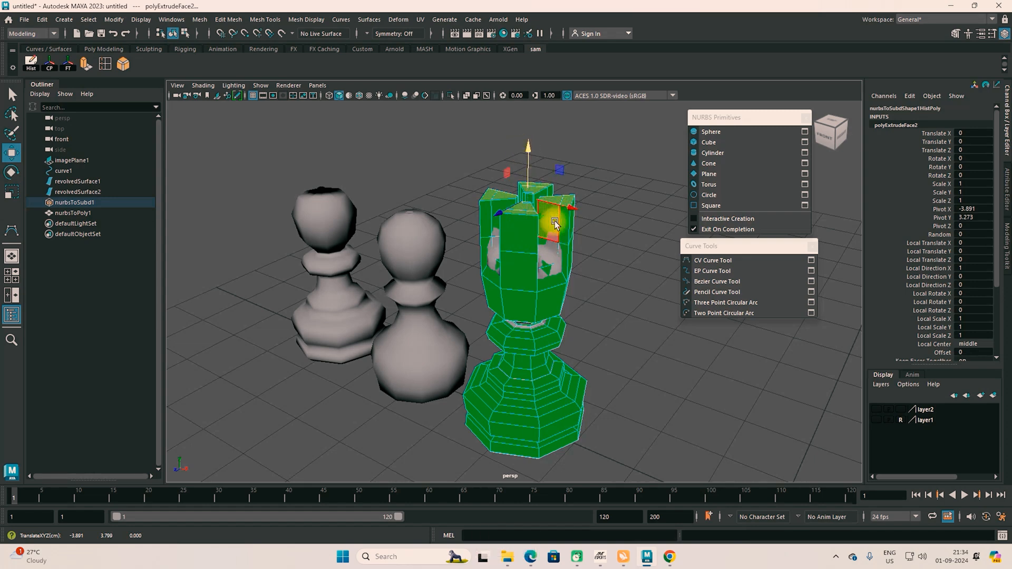
{"action": "key", "text": "r"}
{"action": "left_click_drag", "start_coordinate": [526, 147], "coordinate": [559, 211]}
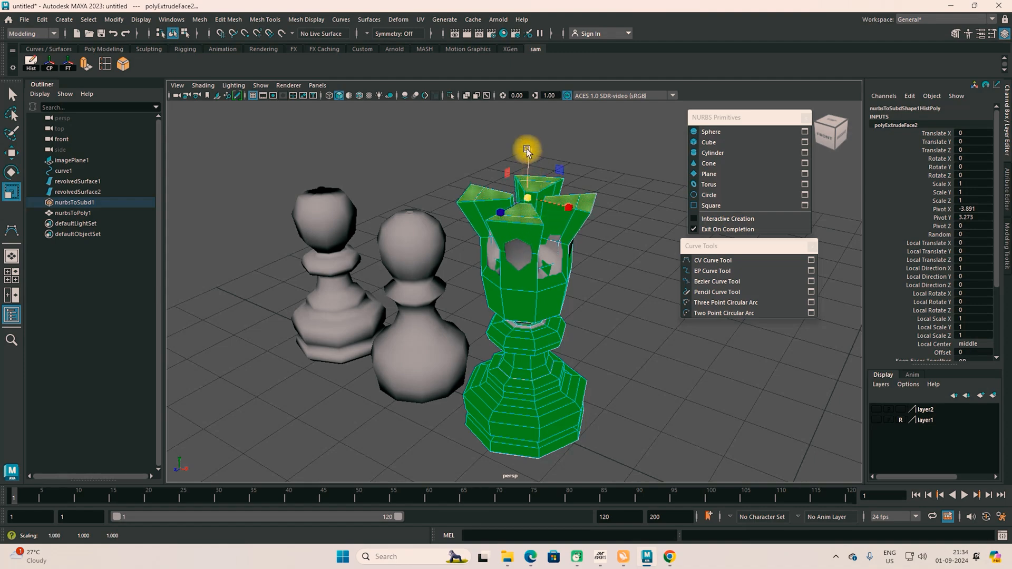
{"action": "key", "text": "w"}
Return the crowned subdivision piece to standard mode and view its smooth surface.
{"action": "left_click_drag", "start_coordinate": [524, 301], "coordinate": [542, 280], "text": "alt"}
{"action": "right_click", "coordinate": [541, 279]}
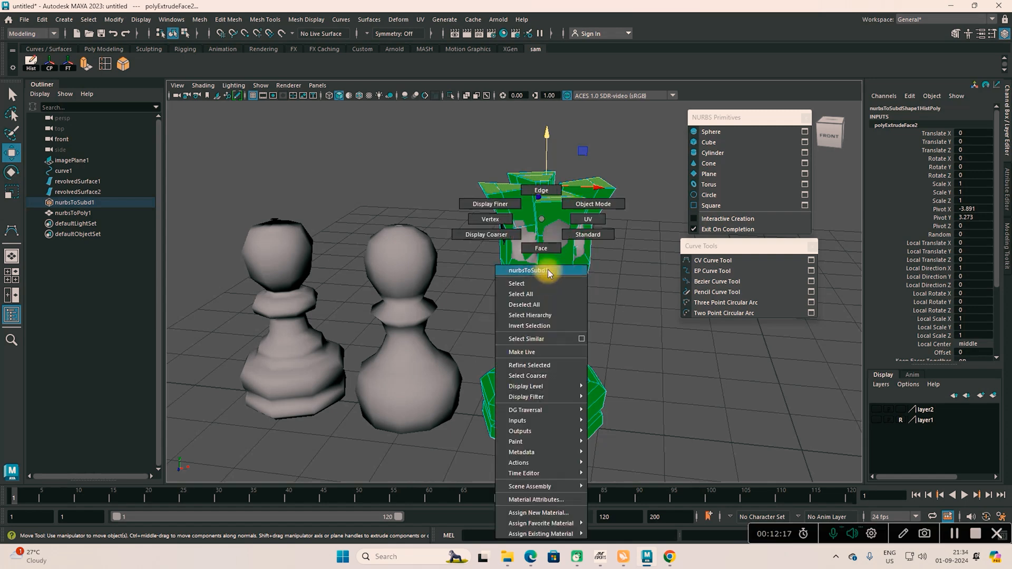
{"action": "left_click", "coordinate": [583, 234]}
{"action": "left_click_drag", "start_coordinate": [596, 336], "coordinate": [495, 305], "text": "alt"}
Activate face selection on the polygon pawn and select alternating faces around its upper head.
{"action": "left_click", "coordinate": [403, 264]}
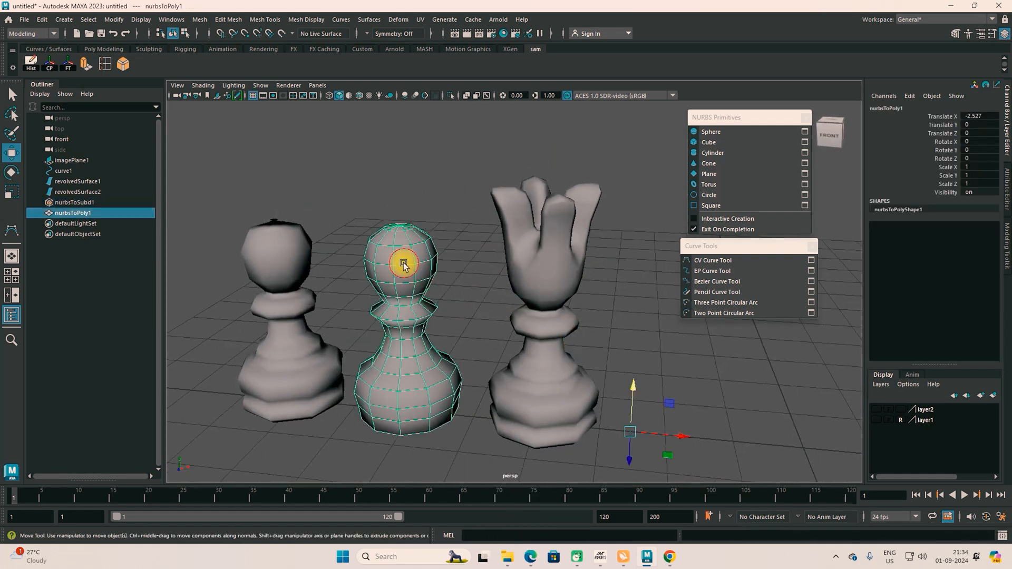
{"action": "right_click", "coordinate": [403, 266]}
{"action": "left_click", "coordinate": [403, 272]}
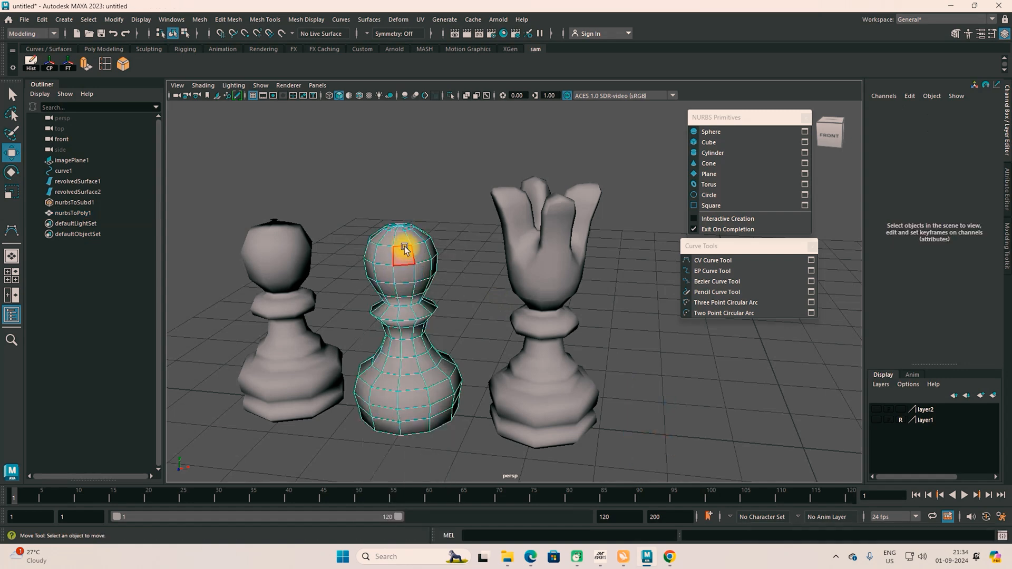
{"action": "left_click_drag", "start_coordinate": [419, 302], "coordinate": [440, 309], "text": "alt"}
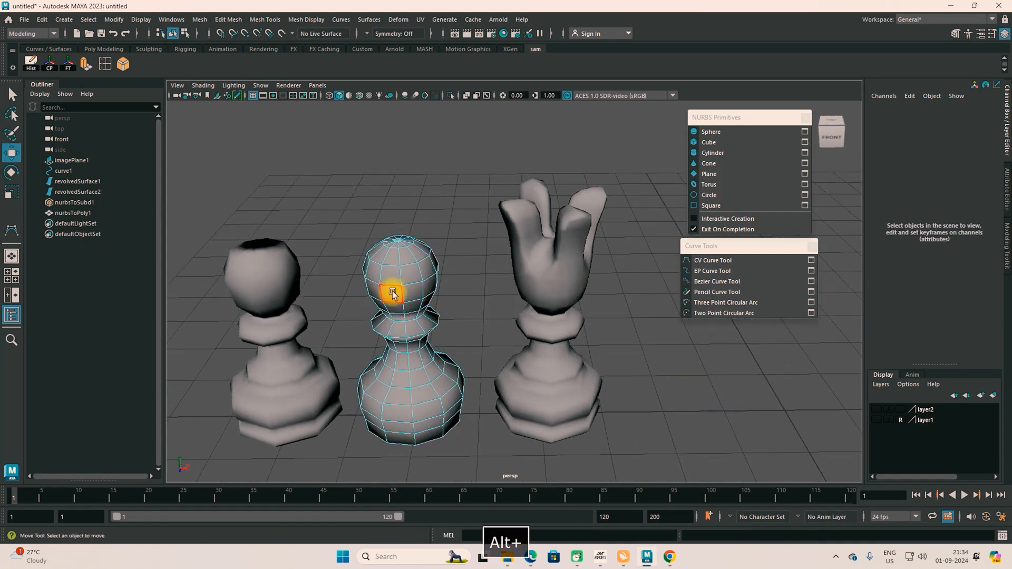
{"action": "left_click", "coordinate": [405, 256]}
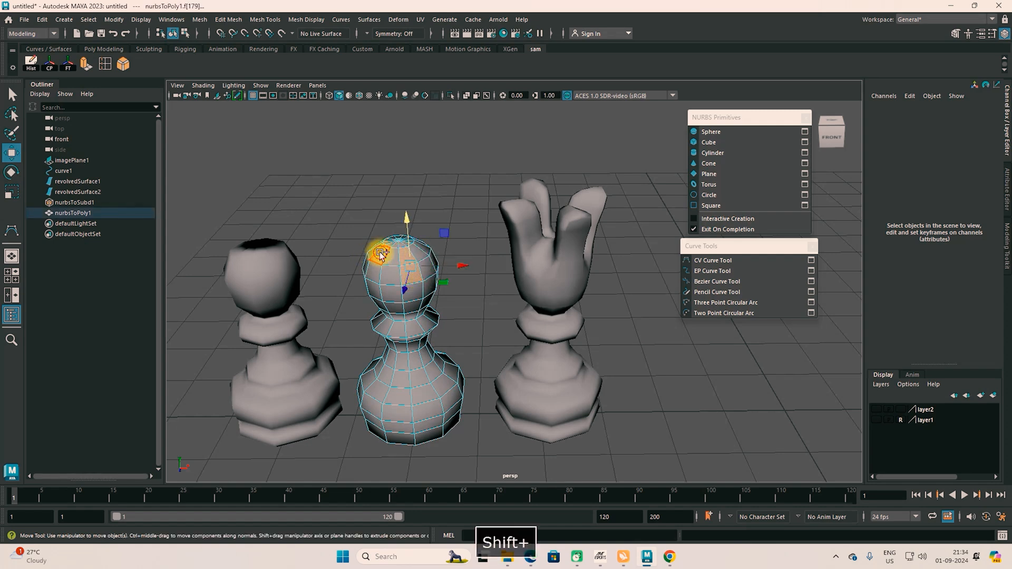
{"action": "left_click_drag", "start_coordinate": [463, 300], "coordinate": [384, 309], "text": "alt"}
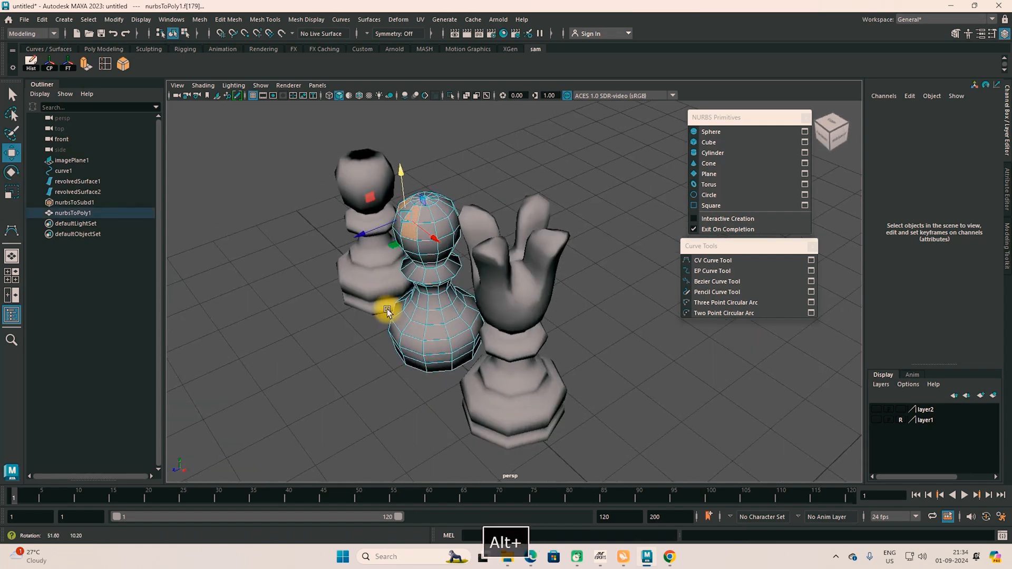
{"action": "left_click", "coordinate": [442, 224], "text": "shift"}
{"action": "left_click_drag", "start_coordinate": [442, 224], "coordinate": [414, 290], "text": "alt"}
{"action": "left_click_drag", "start_coordinate": [582, 220], "coordinate": [511, 328], "text": "alt"}
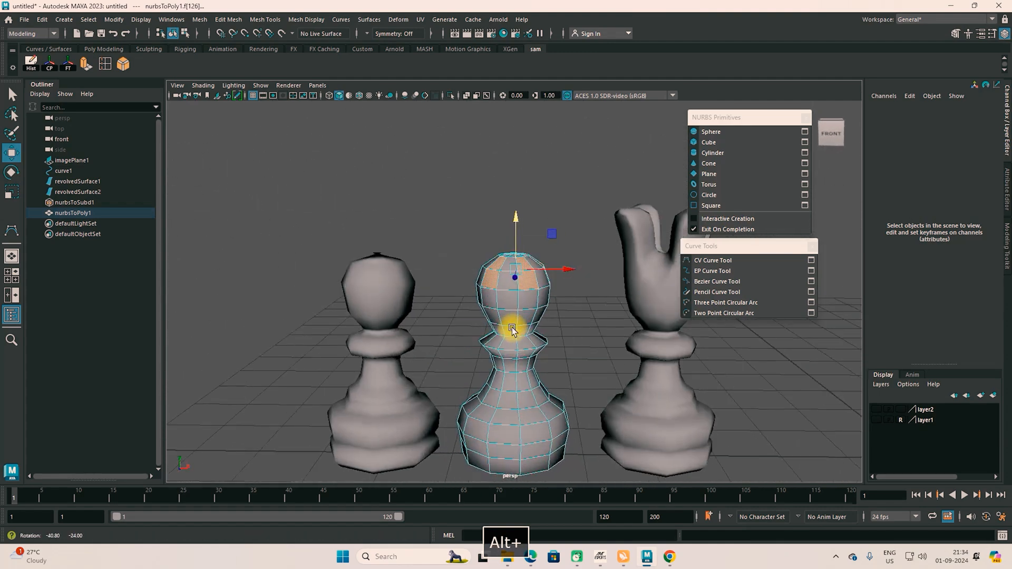
Extrude the selected head faces of the polygon pawn upward and scale them flat vertically.
{"action": "left_click_drag", "start_coordinate": [511, 223], "coordinate": [521, 247], "text": "shift"}
{"action": "key", "text": "r"}
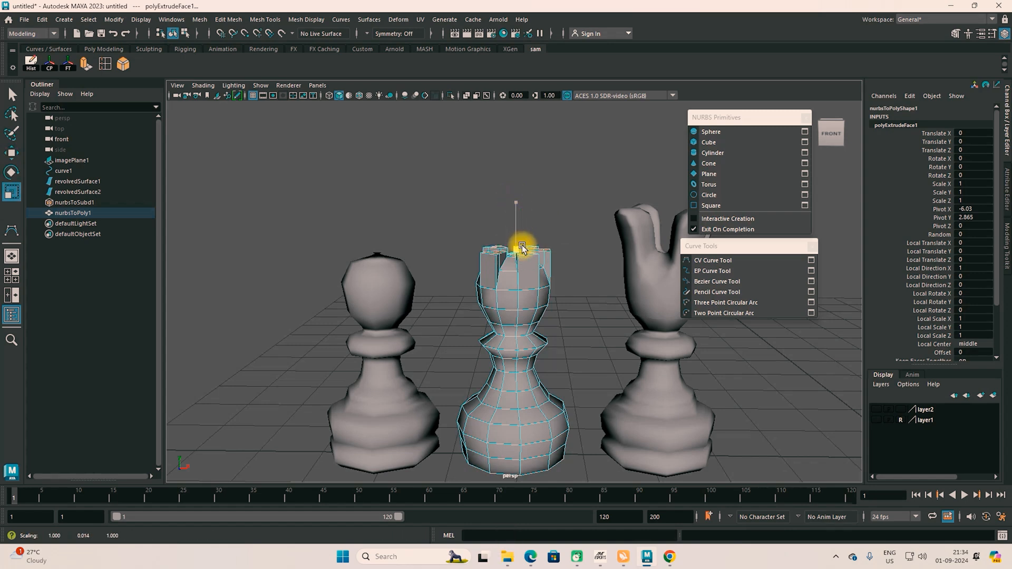
{"action": "key", "text": "w"}
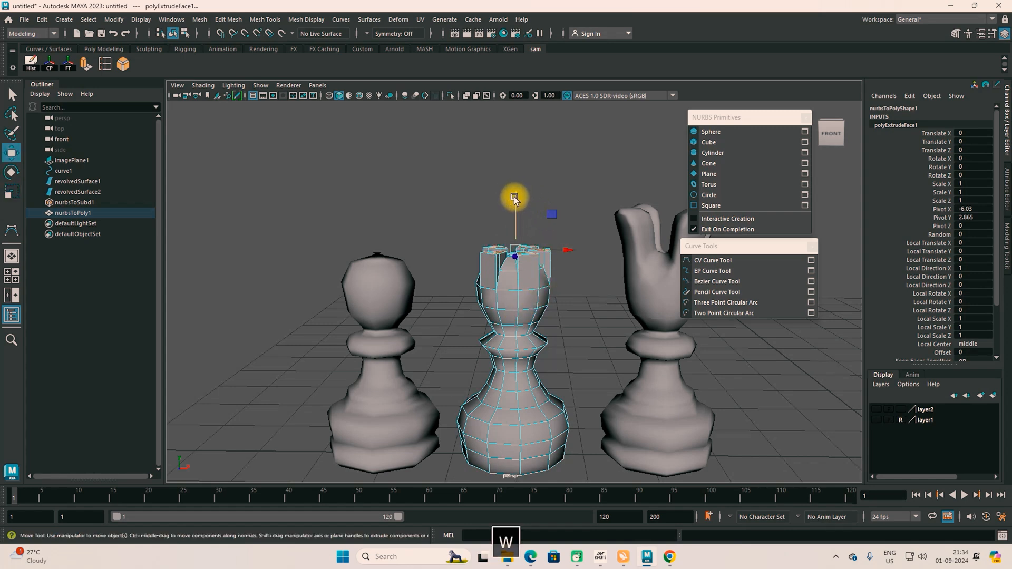
Extrude the polygon pawn's flattened faces upward again, scale them outward into flared crown points, and deselect.
{"action": "left_click_drag", "start_coordinate": [514, 195], "coordinate": [516, 174], "text": "shift"}
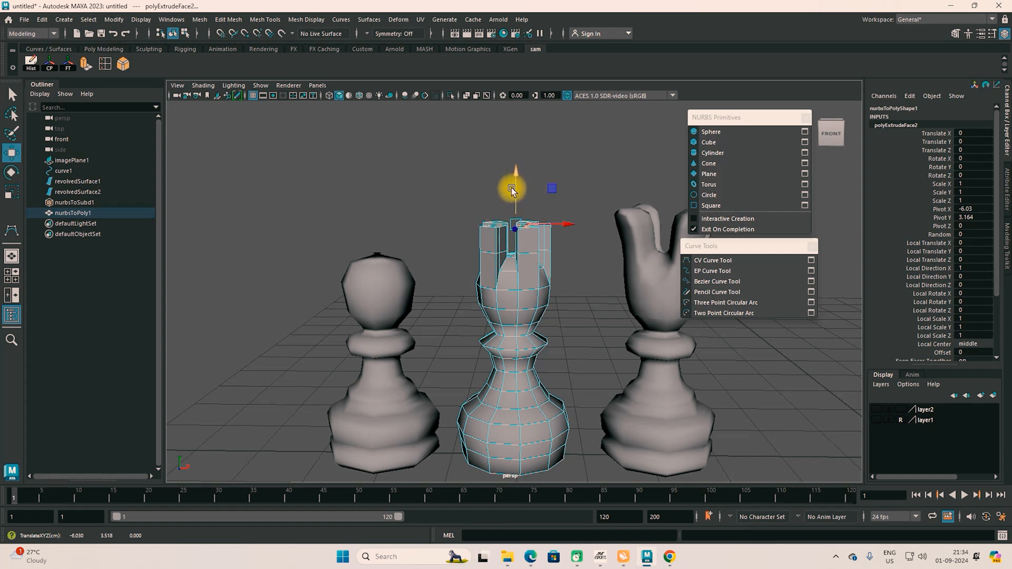
{"action": "key", "text": "r"}
{"action": "left_click_drag", "start_coordinate": [521, 224], "coordinate": [536, 233]}
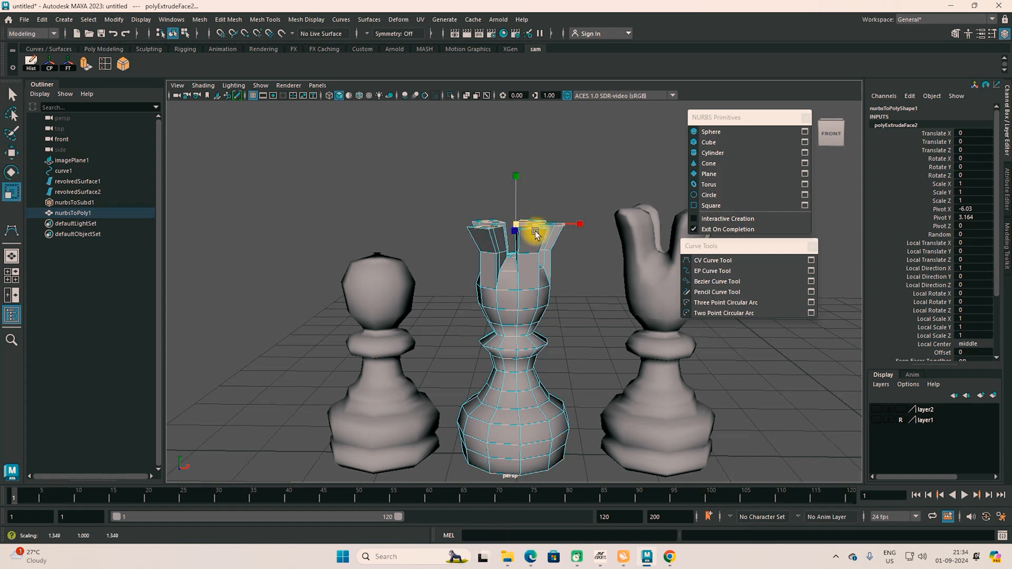
{"action": "key", "text": "w"}
{"action": "left_click", "coordinate": [574, 318]}
Return the NURBS pawn from component editing to object mode and deselect it.
{"action": "left_click_drag", "start_coordinate": [583, 316], "coordinate": [542, 324], "text": "alt"}
{"action": "left_click", "coordinate": [373, 302]}
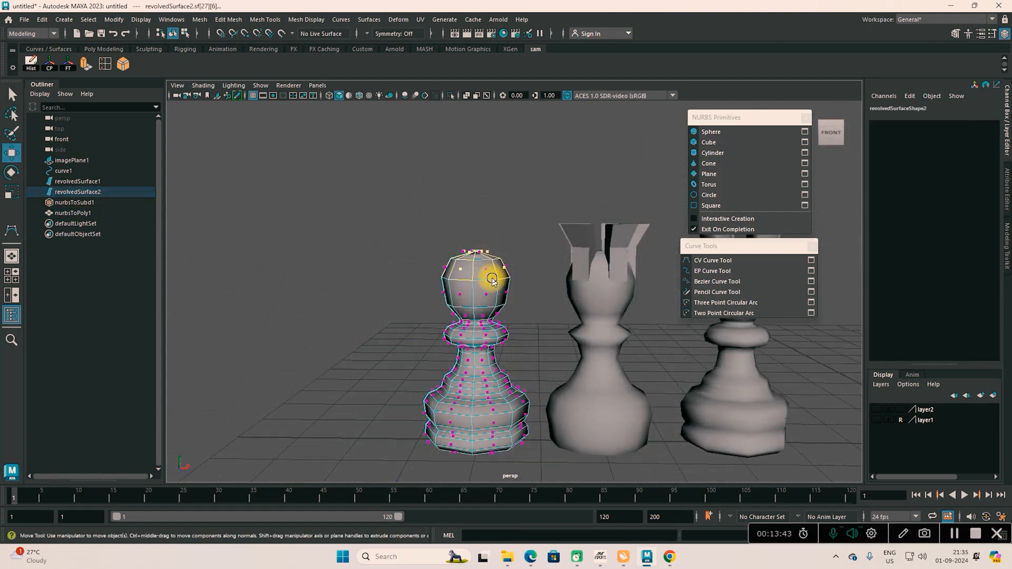
{"action": "right_click_drag", "start_coordinate": [525, 253], "coordinate": [527, 255]}
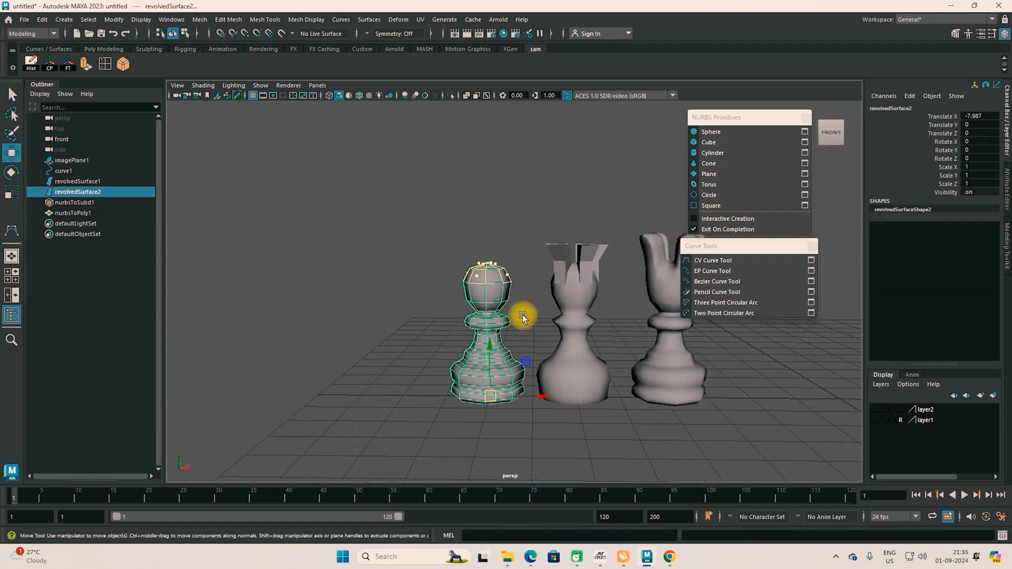
{"action": "left_click", "coordinate": [451, 251]}
{"action": "left_click_drag", "start_coordinate": [500, 334], "coordinate": [460, 341], "text": "alt"}
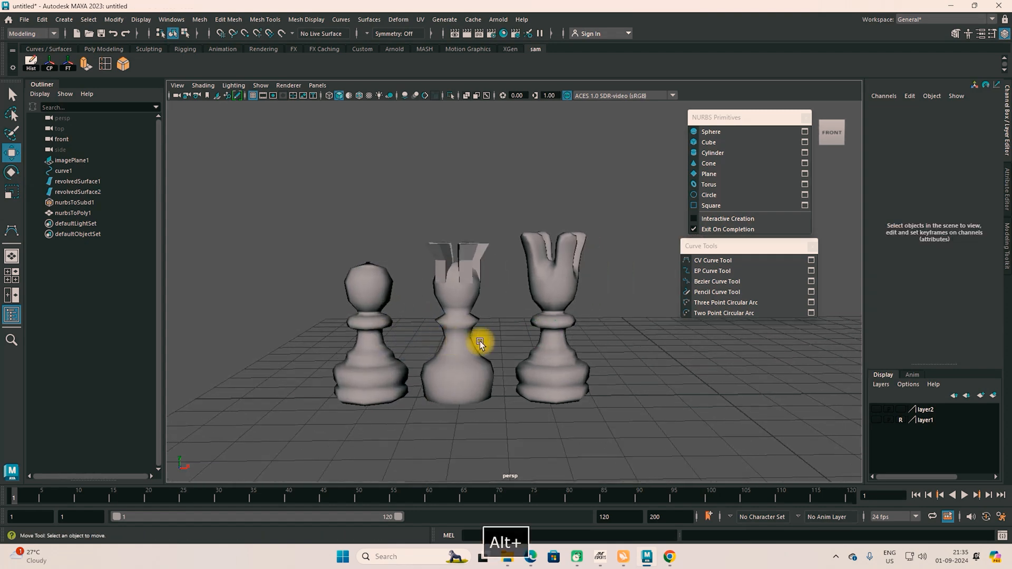
Display the NURBS pawn, the polygon piece and the subdivision piece at the highest smoothness level.
{"action": "left_click", "coordinate": [361, 272]}
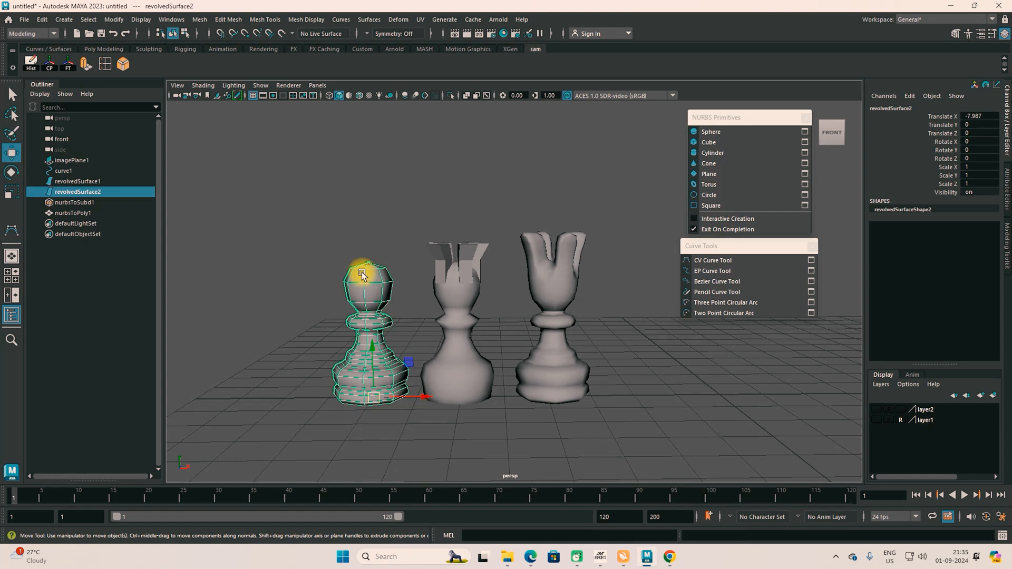
{"action": "key", "text": "3"}
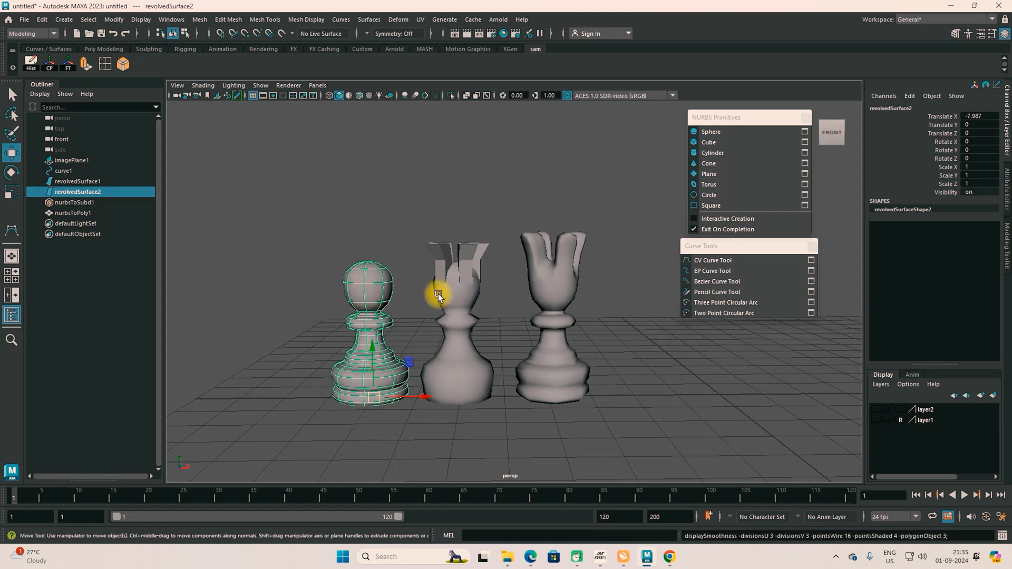
{"action": "left_click", "coordinate": [457, 293]}
{"action": "key", "text": "3"}
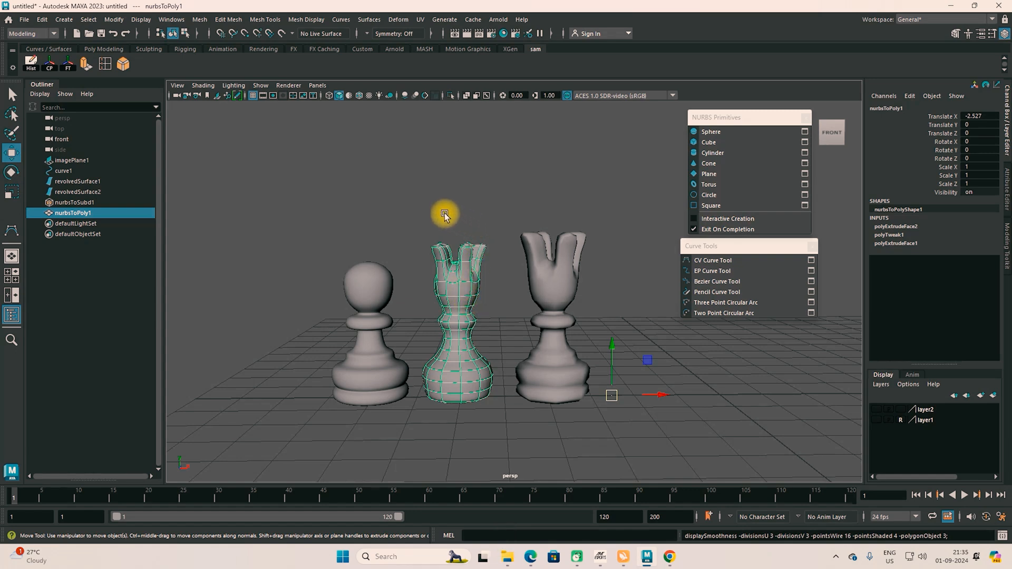
{"action": "left_click", "coordinate": [556, 282]}
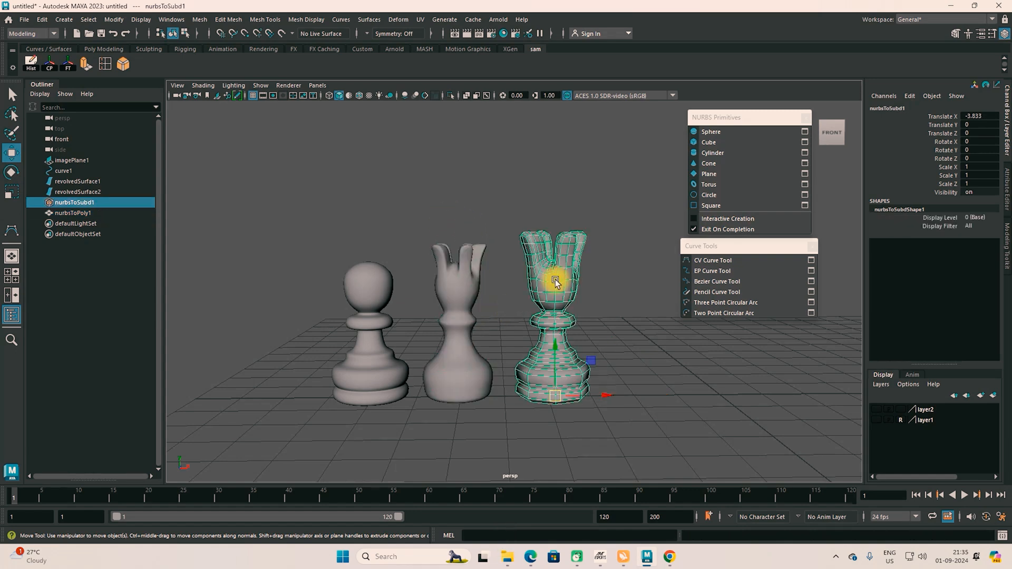
{"action": "key", "text": "3"}
{"action": "left_click", "coordinate": [615, 320]}
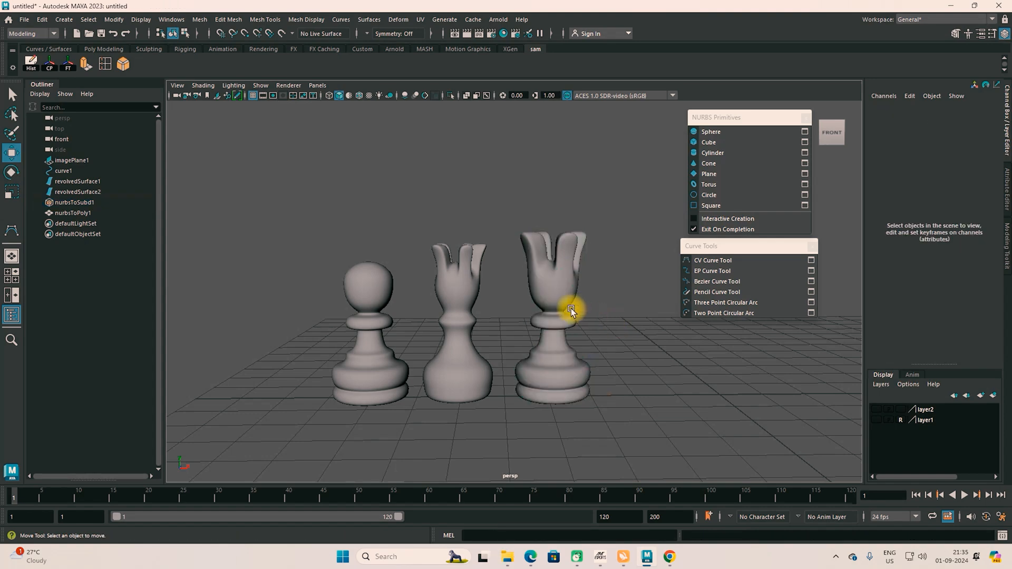
Compare the smoothed polygon and subdivision crowns with the NURBS pawn up close from several angles.
{"action": "left_click_drag", "start_coordinate": [542, 331], "coordinate": [620, 381], "text": "alt"}
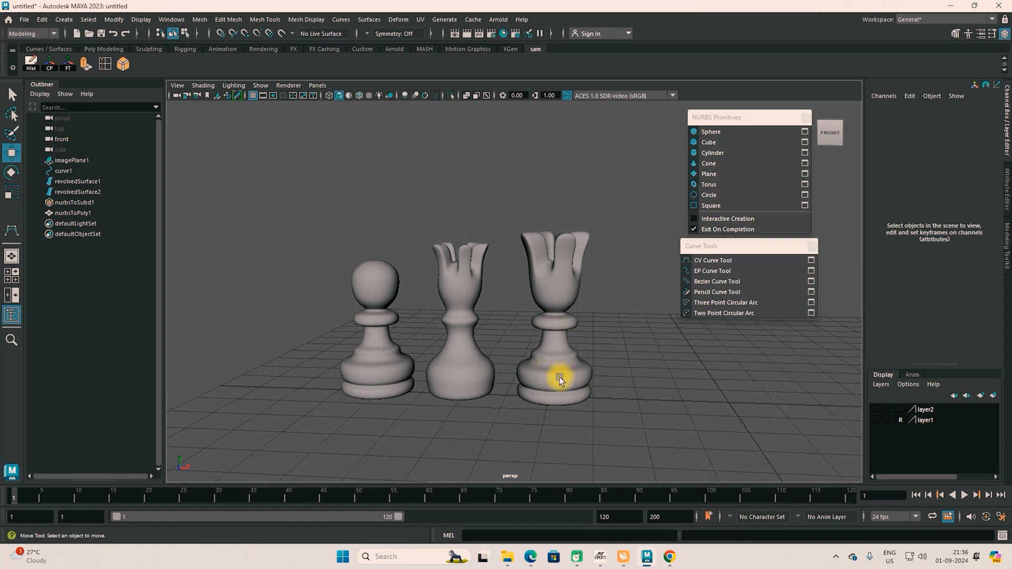
{"action": "mouse_move", "coordinate": [577, 392]}
{"action": "left_mouse_down", "text": "alt"}
{"action": "mouse_move", "coordinate": [551, 407]}
{"action": "mouse_move", "coordinate": [560, 384]}
{"action": "left_mouse_up", "text": "alt"}
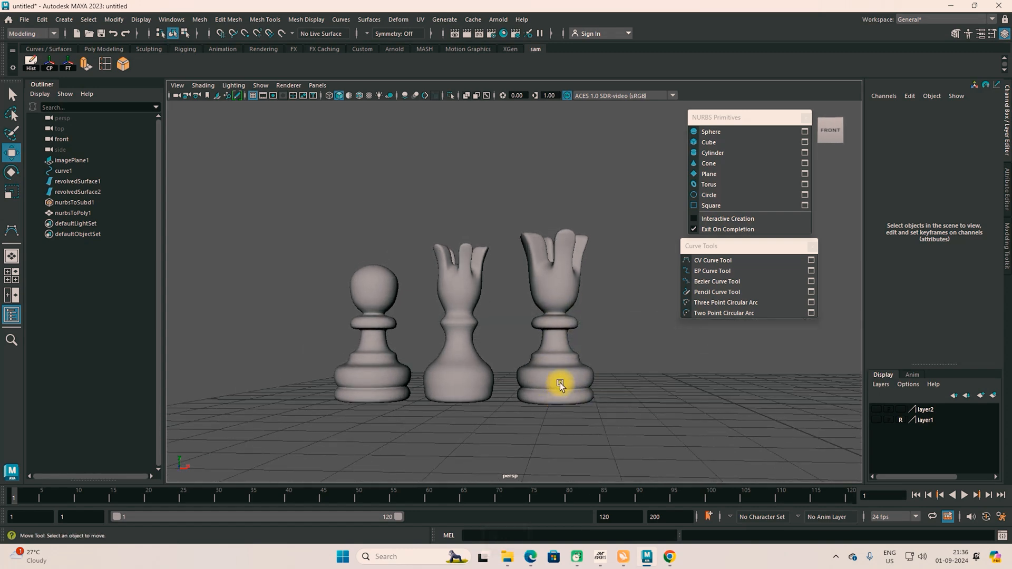
{"action": "left_click", "coordinate": [558, 374]}
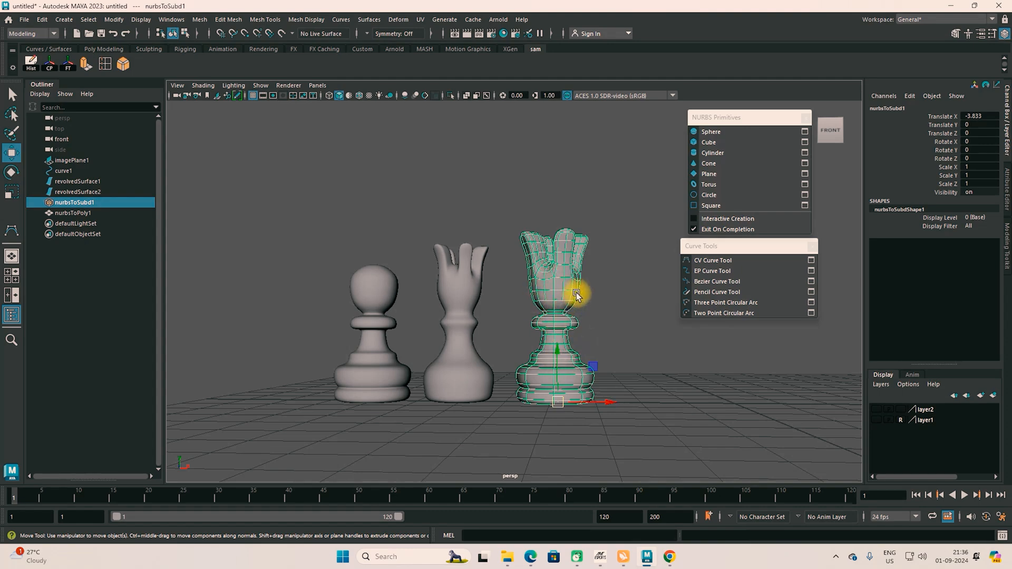
{"action": "scroll", "coordinate": [576, 295], "scroll_direction": "up", "scroll_amount": 8}
{"action": "middle_click_drag", "start_coordinate": [621, 332], "coordinate": [497, 343], "text": "alt"}
{"action": "left_click_drag", "start_coordinate": [550, 364], "coordinate": [402, 343], "text": "alt"}
{"action": "left_click", "coordinate": [361, 343]}
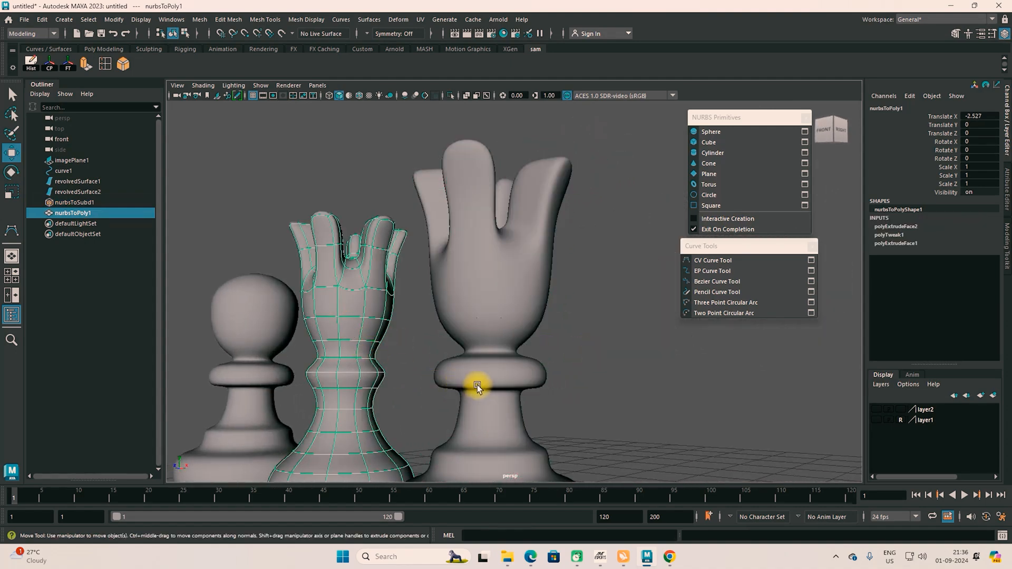
{"action": "left_click_drag", "start_coordinate": [302, 185], "coordinate": [549, 343]}
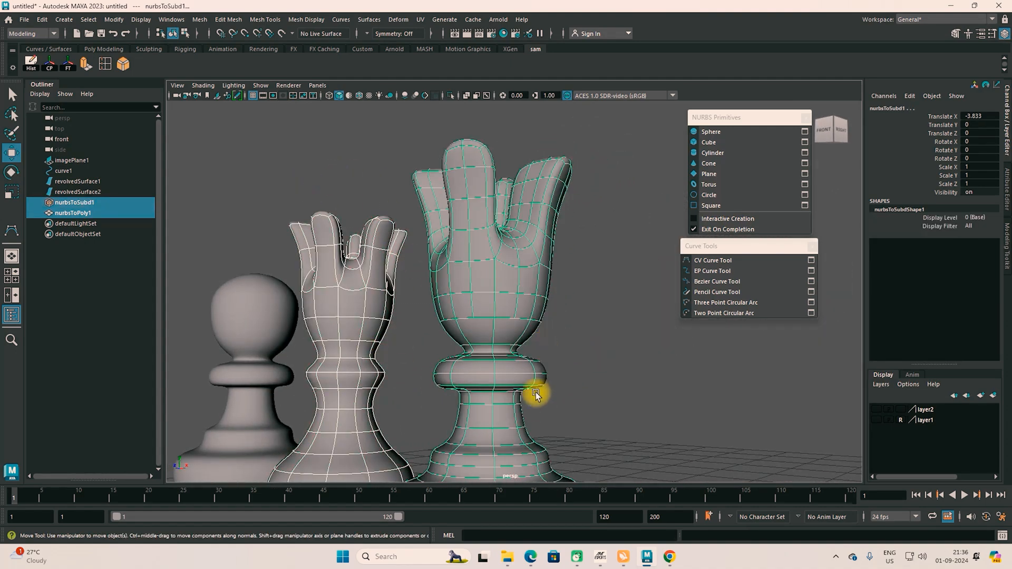
{"action": "right_click_drag", "start_coordinate": [543, 366], "coordinate": [558, 319], "text": "alt"}
{"action": "left_click_drag", "start_coordinate": [559, 318], "coordinate": [617, 372], "text": "alt"}
{"action": "middle_click_drag", "start_coordinate": [405, 328], "coordinate": [592, 388], "text": "alt"}
{"action": "left_click", "coordinate": [353, 388]}
{"action": "left_click_drag", "start_coordinate": [400, 407], "coordinate": [523, 207], "text": "alt"}
{"action": "left_click", "coordinate": [610, 418]}
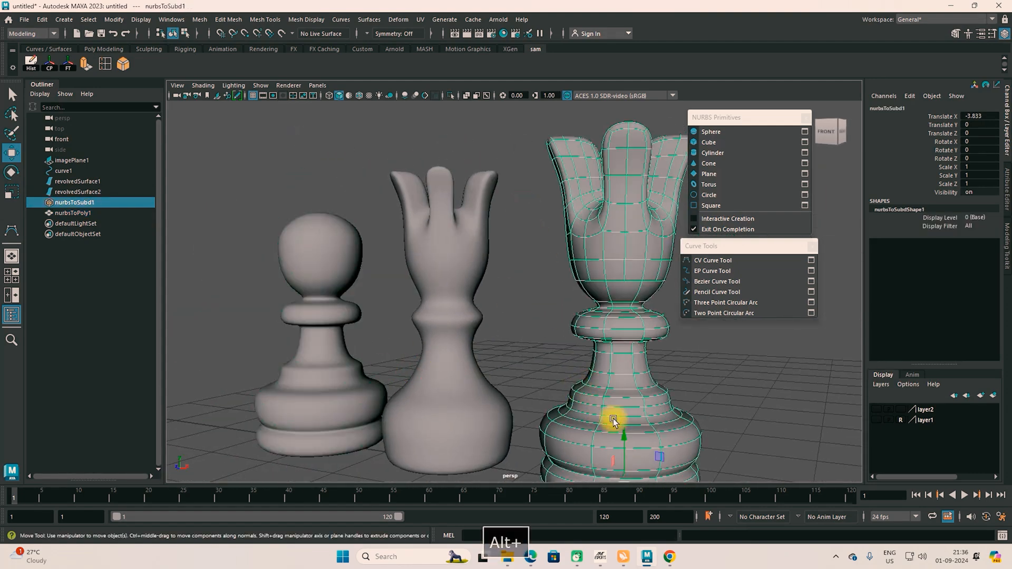
Select all three chess pieces and examine their surface wireframes from close up and from a distance.
{"action": "left_click_drag", "start_coordinate": [290, 147], "coordinate": [673, 418]}
{"action": "left_click_drag", "start_coordinate": [622, 390], "coordinate": [550, 372], "text": "alt"}
{"action": "middle_click_drag", "start_coordinate": [550, 372], "coordinate": [565, 368], "text": "alt"}
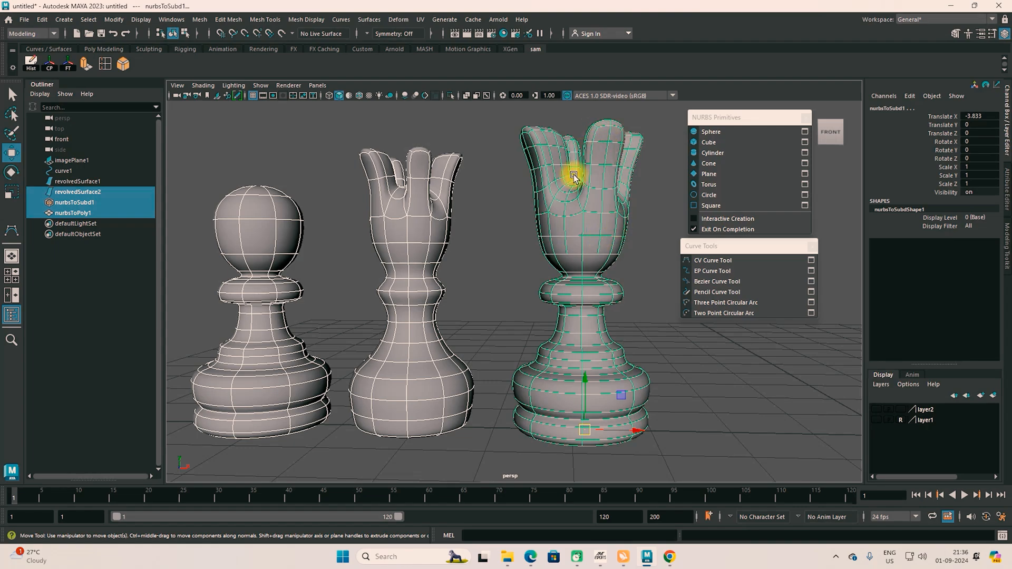
{"action": "left_click_drag", "start_coordinate": [668, 309], "coordinate": [506, 220], "text": "alt"}
{"action": "left_click_drag", "start_coordinate": [527, 227], "coordinate": [532, 252], "text": "alt"}
{"action": "left_click_drag", "start_coordinate": [529, 304], "coordinate": [520, 271], "text": "alt"}
{"action": "right_click_drag", "start_coordinate": [520, 271], "coordinate": [663, 321], "text": "alt"}
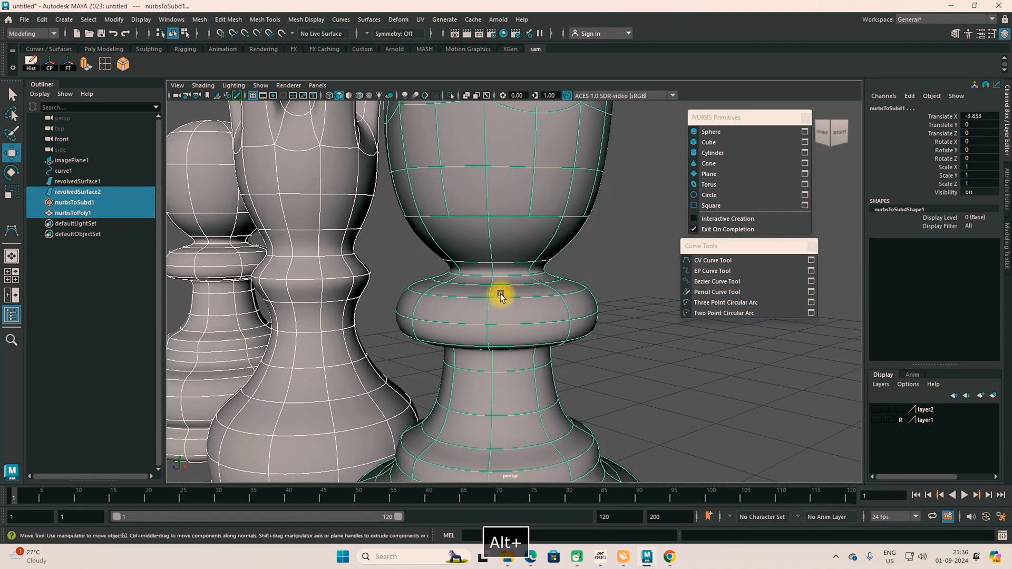
{"action": "left_click_drag", "start_coordinate": [501, 295], "coordinate": [517, 287], "text": "alt"}
{"action": "left_click_drag", "start_coordinate": [541, 253], "coordinate": [502, 311], "text": "alt"}
{"action": "left_click_drag", "start_coordinate": [445, 343], "coordinate": [540, 299], "text": "alt"}
{"action": "scroll", "coordinate": [544, 301], "scroll_direction": "down", "scroll_amount": 3}
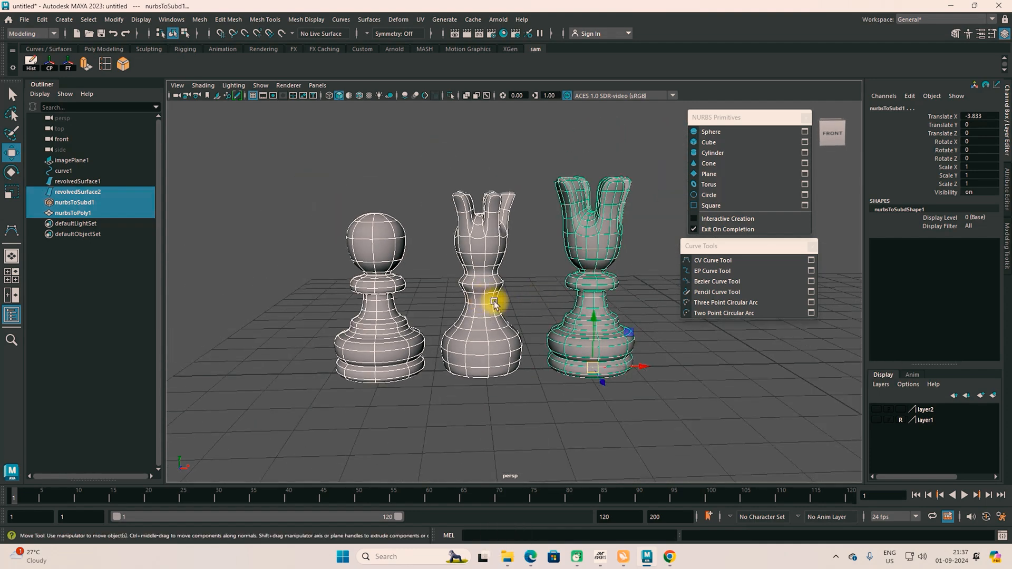
{"action": "middle_click_drag", "start_coordinate": [494, 303], "coordinate": [409, 302], "text": "alt"}
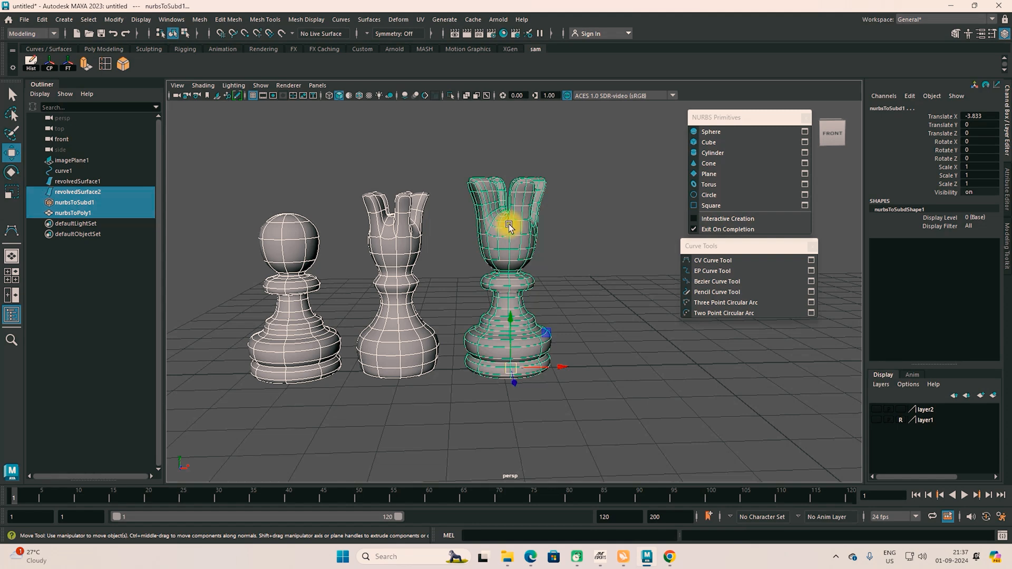
Switch to the syllabus PDF in Edge and highlight "Techniques of Modeling:", "object/prop" and "organic/characters" in turn.
{"action": "mouse_move", "coordinate": [672, 558]}
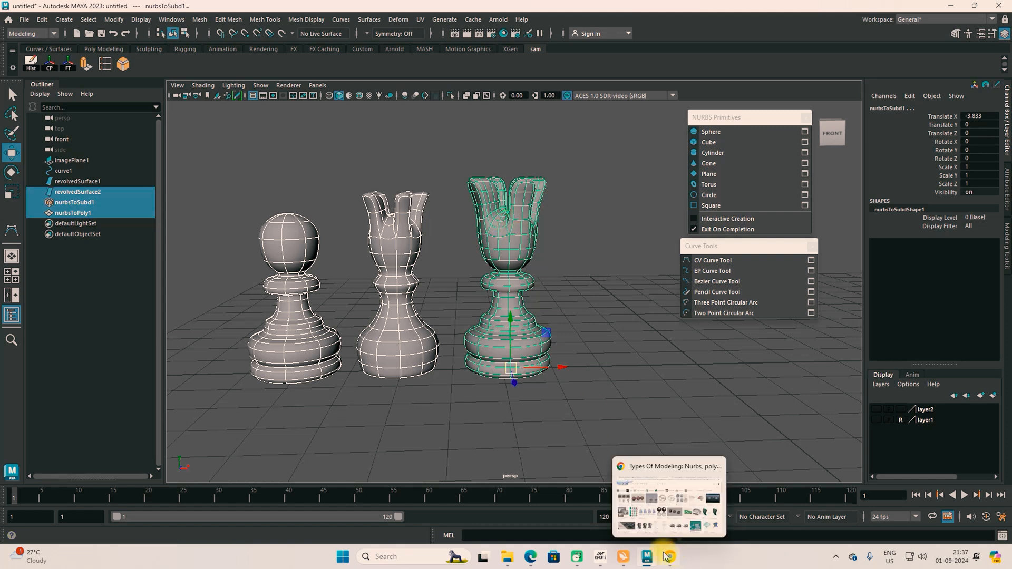
{"action": "left_click", "coordinate": [674, 558]}
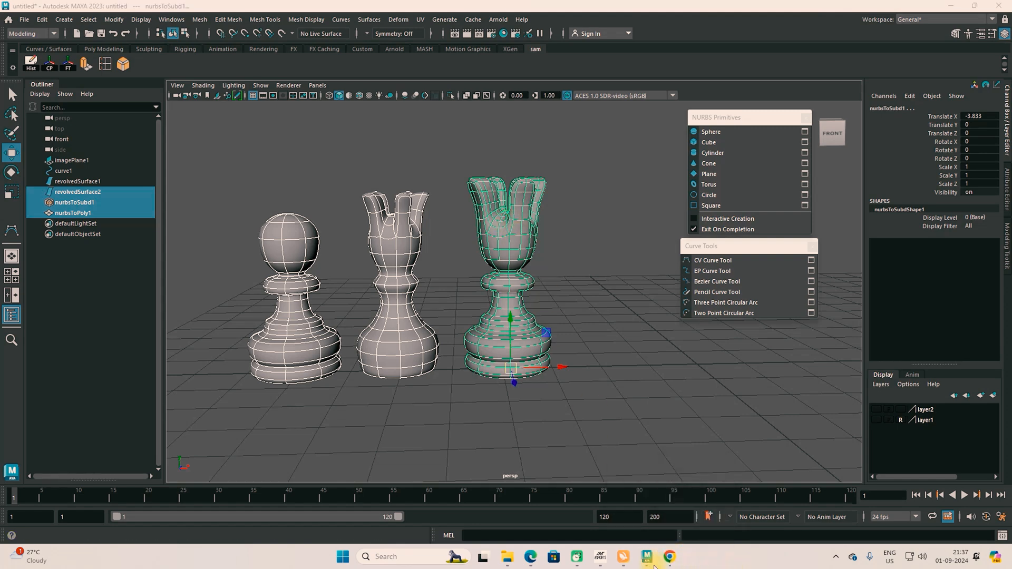
{"action": "left_click", "coordinate": [529, 557]}
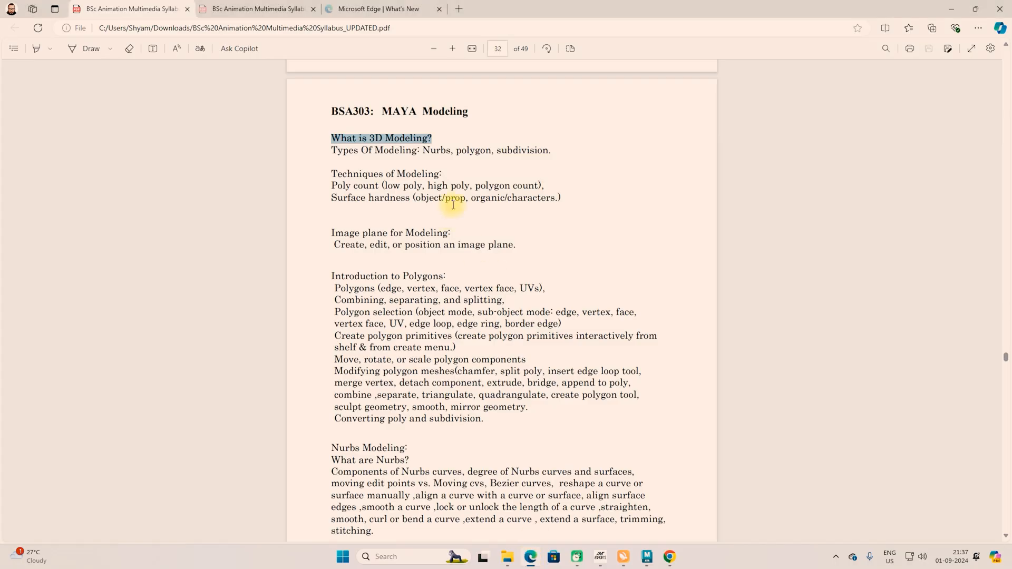
{"action": "left_click_drag", "start_coordinate": [334, 174], "coordinate": [443, 174]}
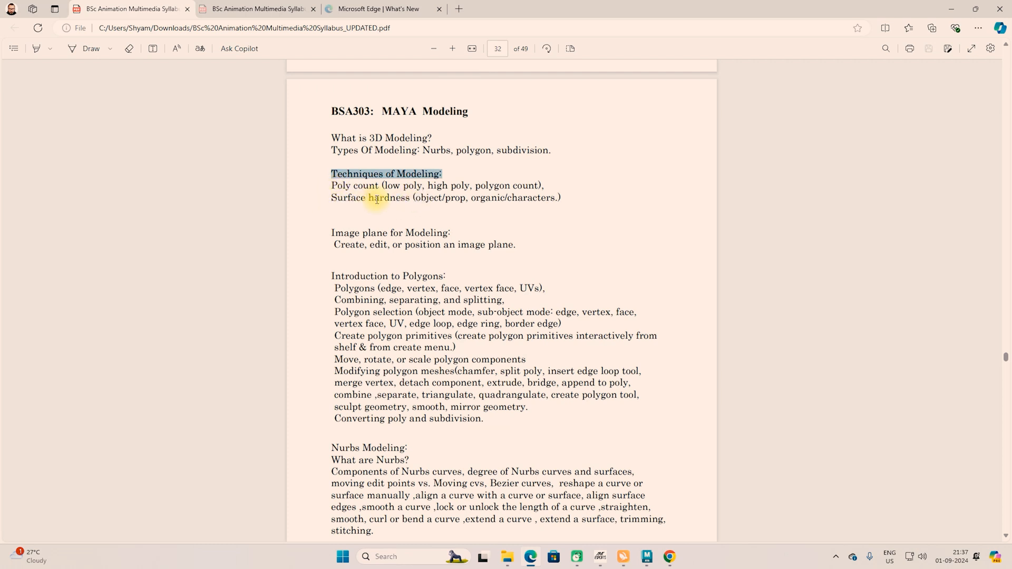
{"action": "left_click_drag", "start_coordinate": [415, 199], "coordinate": [476, 201]}
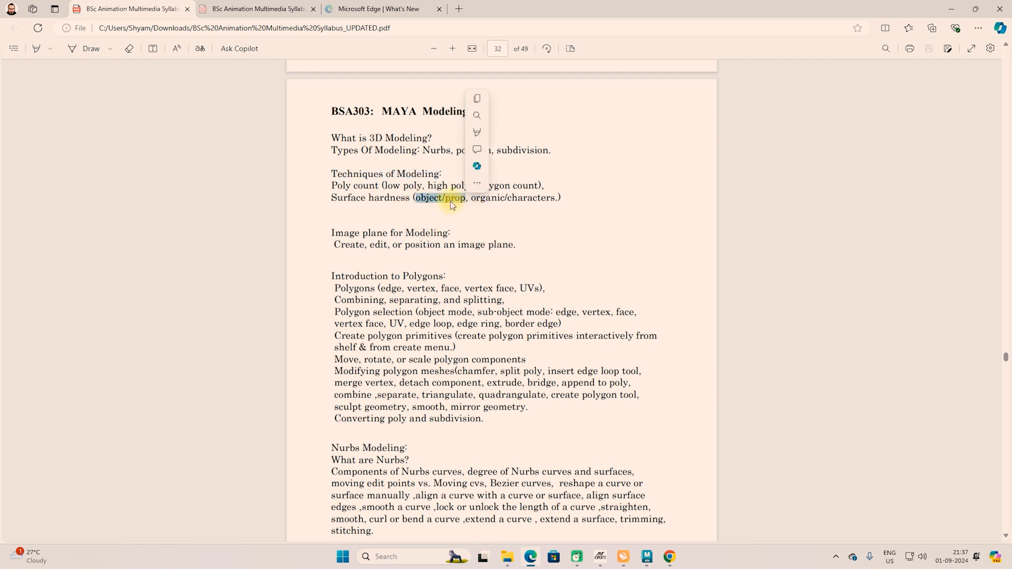
{"action": "left_click", "coordinate": [490, 205]}
{"action": "left_click_drag", "start_coordinate": [551, 203], "coordinate": [556, 200]}
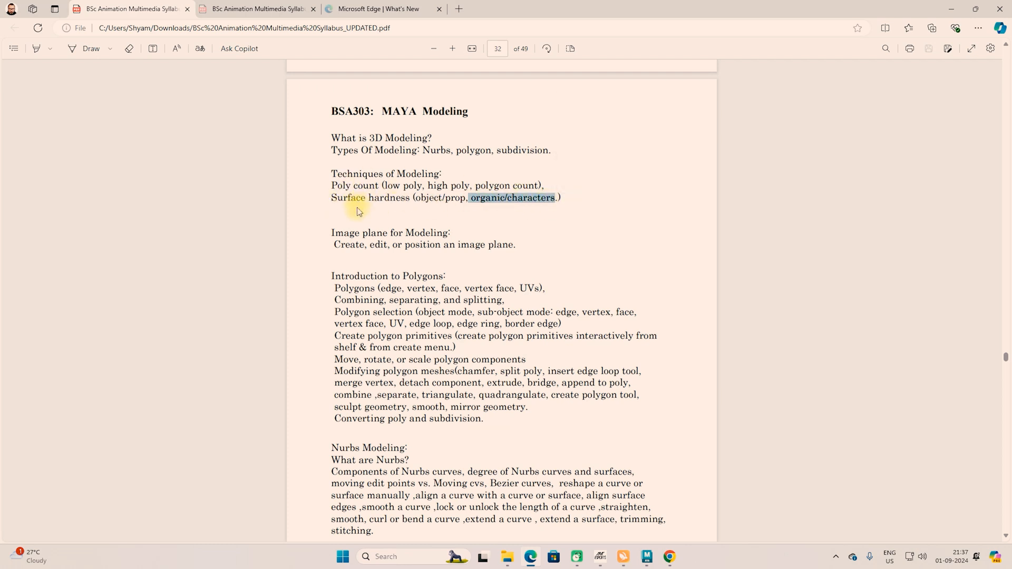
Switch to Chrome's "organic/characters modeling maya" image results and preview the character sketches, frog head, posed figure and creature models.
{"action": "left_click", "coordinate": [670, 557]}
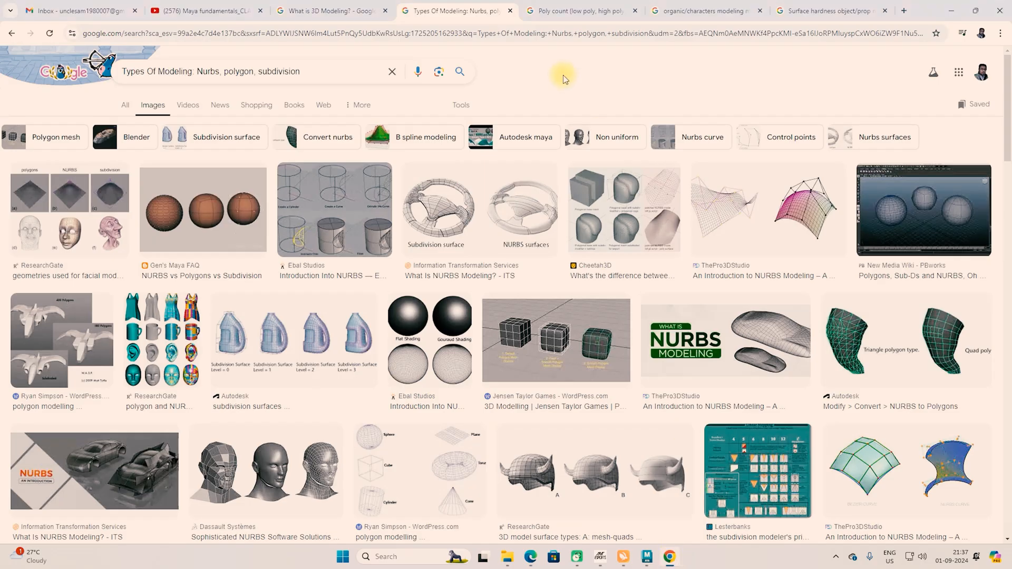
{"action": "left_click", "coordinate": [679, 12]}
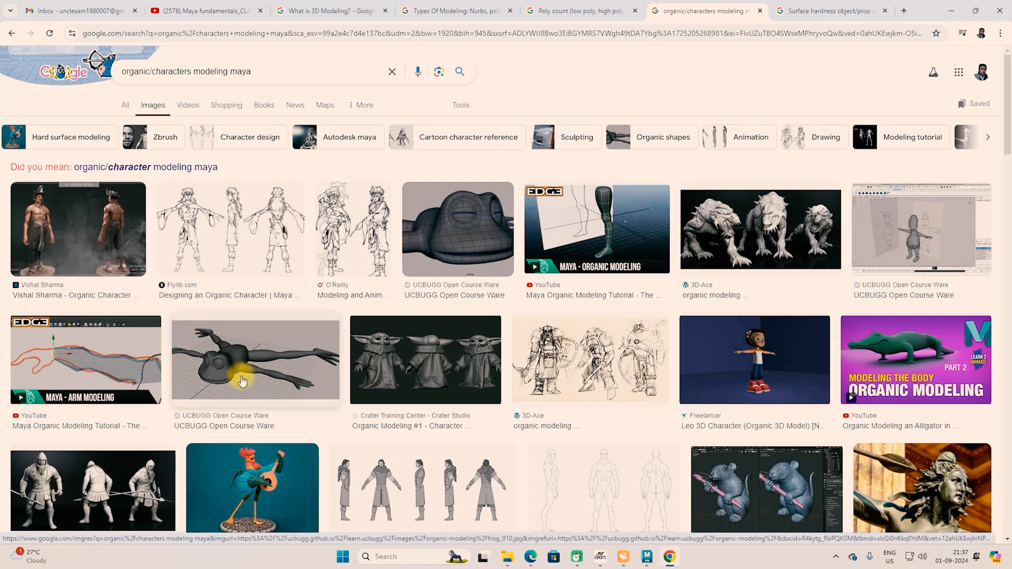
{"action": "left_click", "coordinate": [215, 224]}
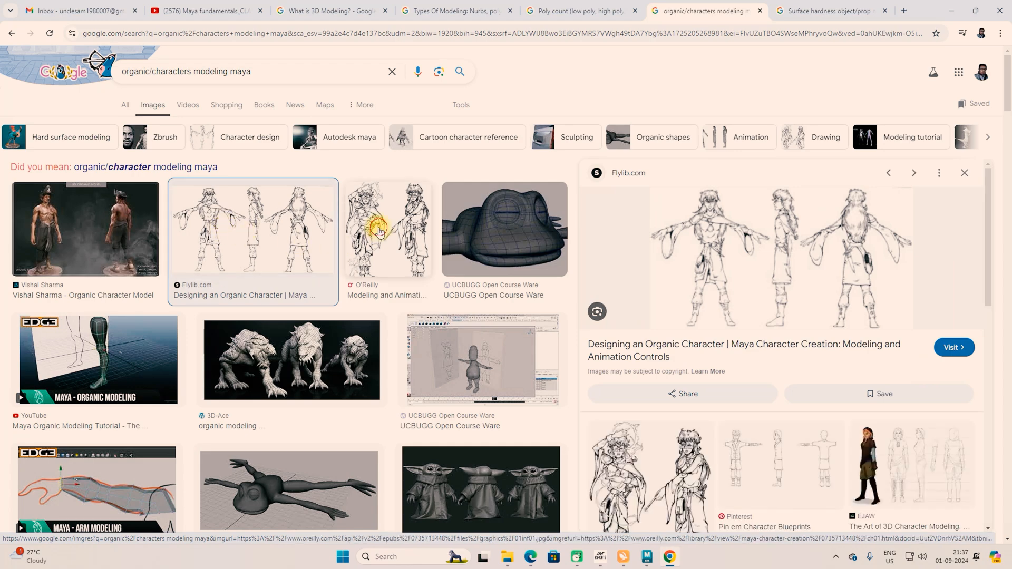
{"action": "left_click", "coordinate": [405, 241]}
{"action": "left_click", "coordinate": [489, 229]}
{"action": "left_click", "coordinate": [461, 364]}
{"action": "left_click", "coordinate": [295, 368]}
{"action": "scroll", "coordinate": [263, 375], "scroll_direction": "down", "scroll_amount": 4}
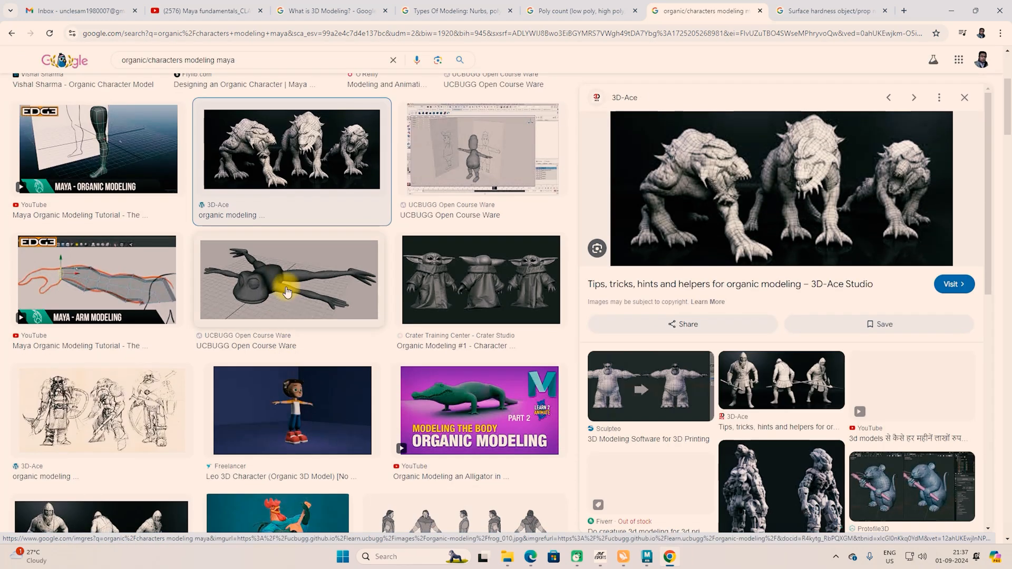
Preview further organic modeling images, including the full frog, robed creature, alligator, cartoon boy, robed figure and mouse models.
{"action": "left_click", "coordinate": [243, 267]}
{"action": "left_click", "coordinate": [458, 290]}
{"action": "left_click", "coordinate": [463, 421]}
{"action": "left_click", "coordinate": [245, 466]}
{"action": "scroll", "coordinate": [245, 468], "scroll_direction": "down", "scroll_amount": 4}
{"action": "left_click", "coordinate": [408, 333]}
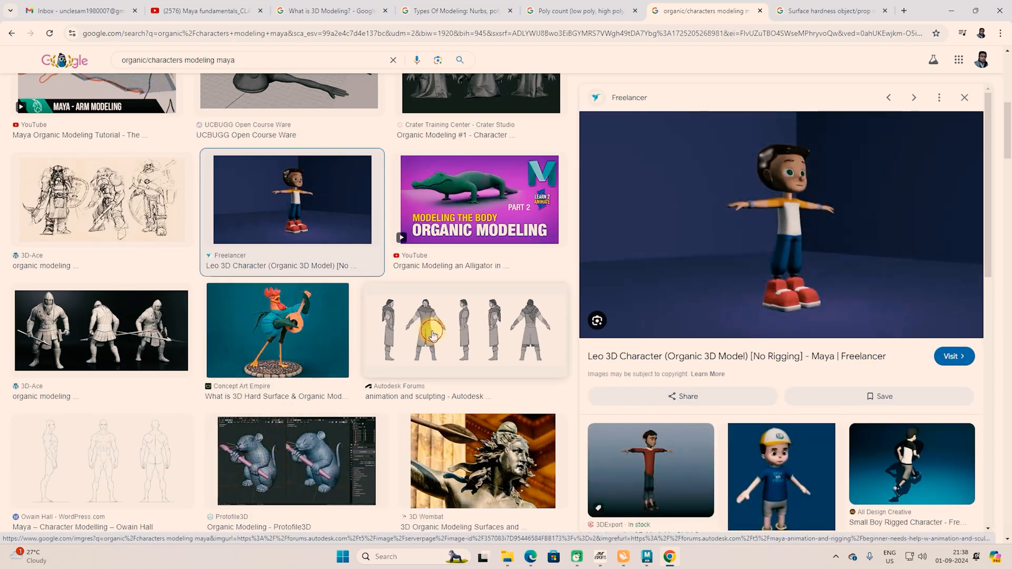
{"action": "left_click", "coordinate": [328, 448]}
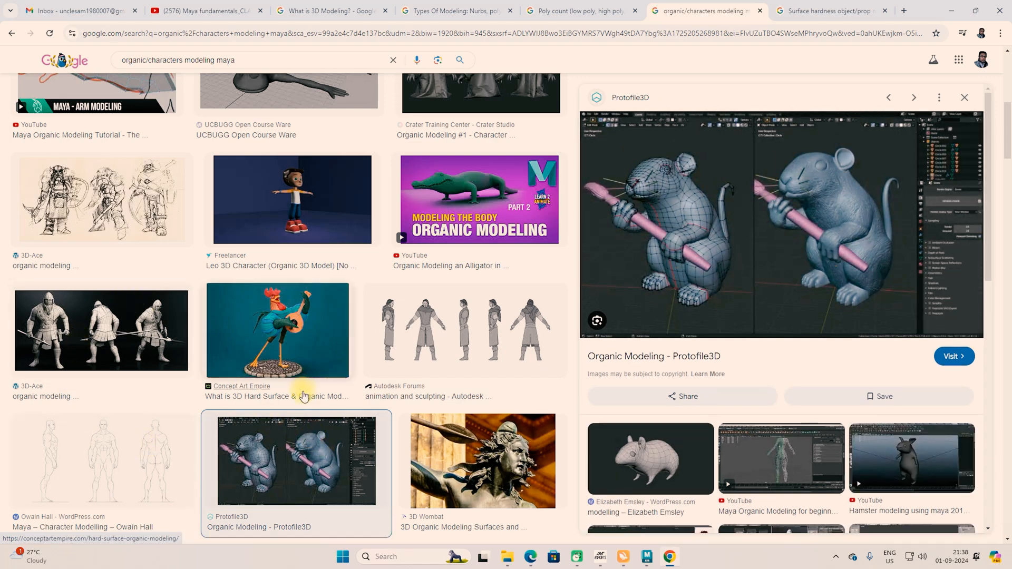
{"action": "scroll", "coordinate": [304, 390], "scroll_direction": "up", "scroll_amount": 5}
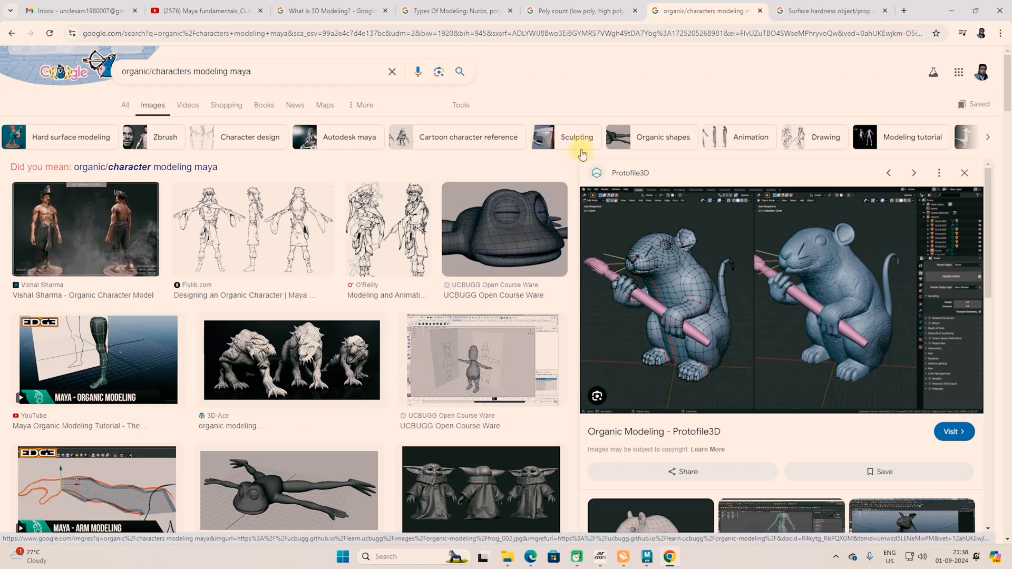
Browse the "Surface hardness object/prop modeling maya" image results for hard-surface modeling examples.
{"action": "left_click", "coordinate": [801, 12]}
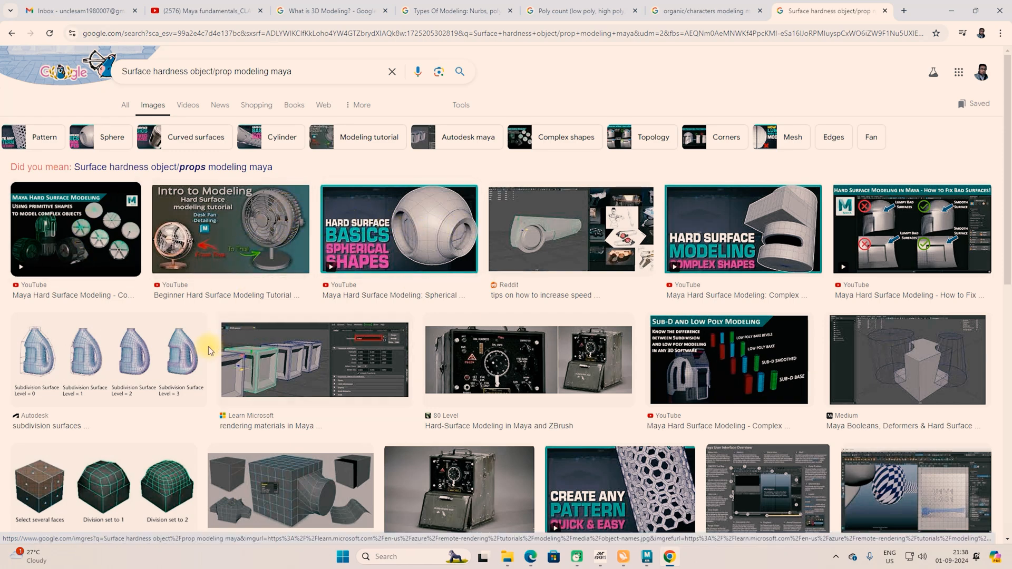
{"action": "scroll", "coordinate": [163, 360], "scroll_direction": "down", "scroll_amount": 3}
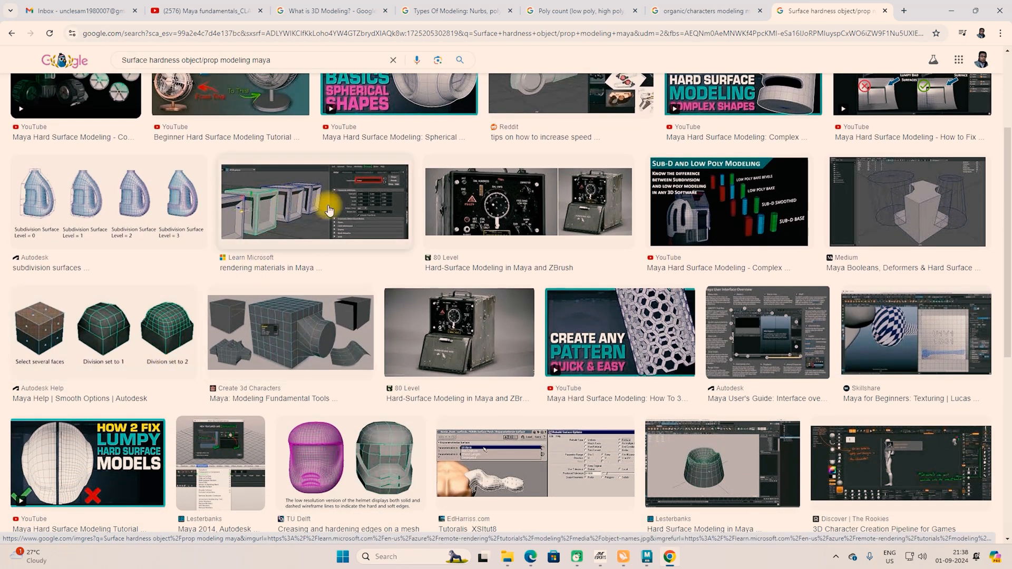
{"action": "scroll", "coordinate": [418, 442], "scroll_direction": "down", "scroll_amount": 2}
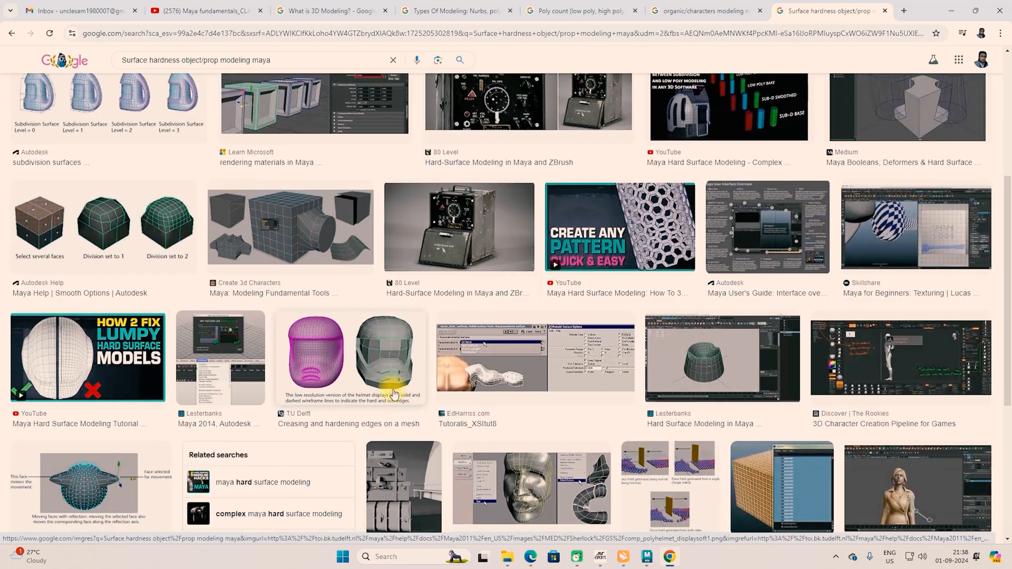
{"action": "scroll", "coordinate": [372, 378], "scroll_direction": "down", "scroll_amount": 5}
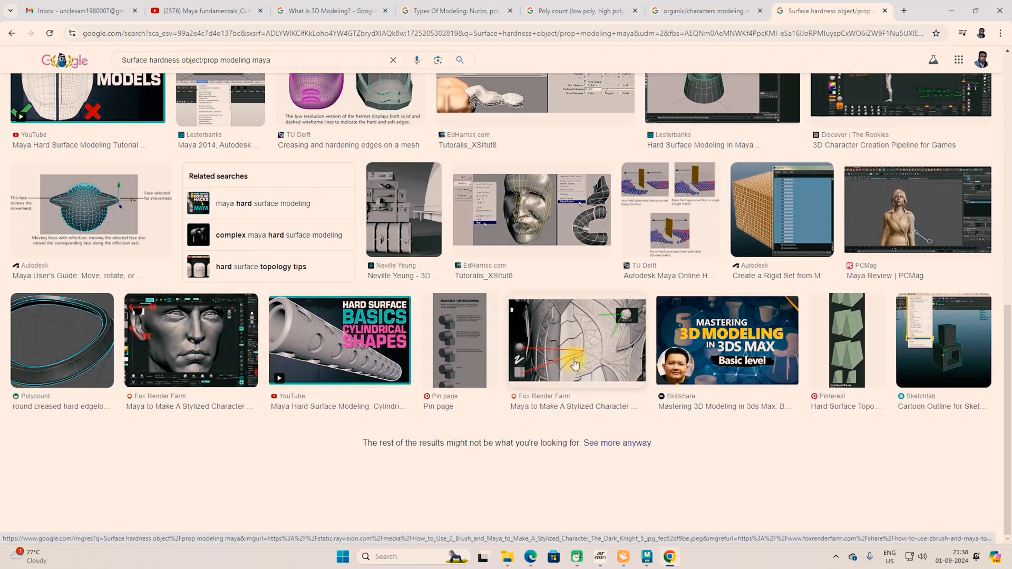
{"action": "scroll", "coordinate": [285, 366], "scroll_direction": "up", "scroll_amount": 4}
{"action": "scroll", "coordinate": [283, 372], "scroll_direction": "up", "scroll_amount": 4}
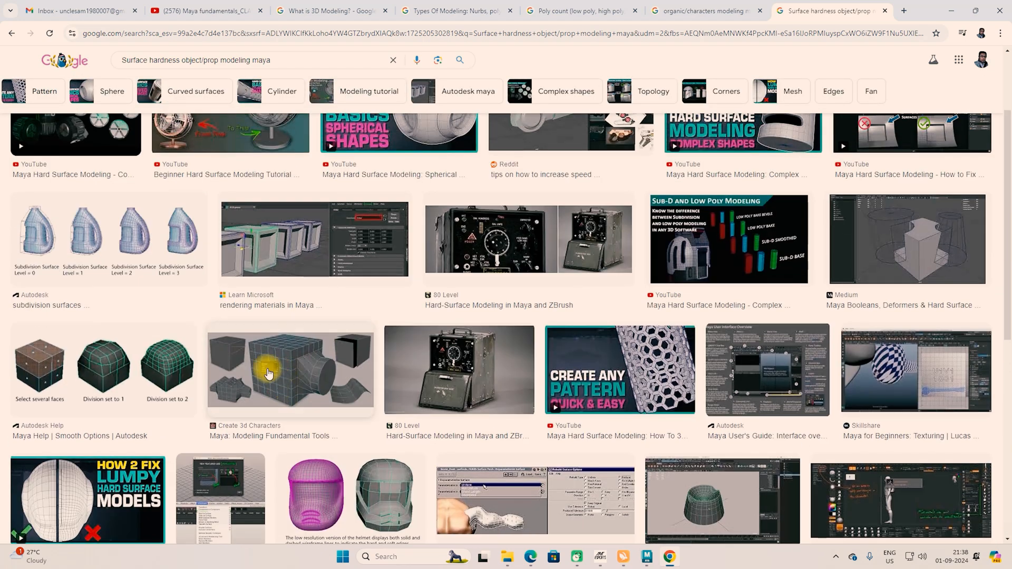
Preview the Maya Smooth Options cube, "How to Fix Bad Surfaces" and Reddit gun-part modeling images.
{"action": "left_click", "coordinate": [114, 363]}
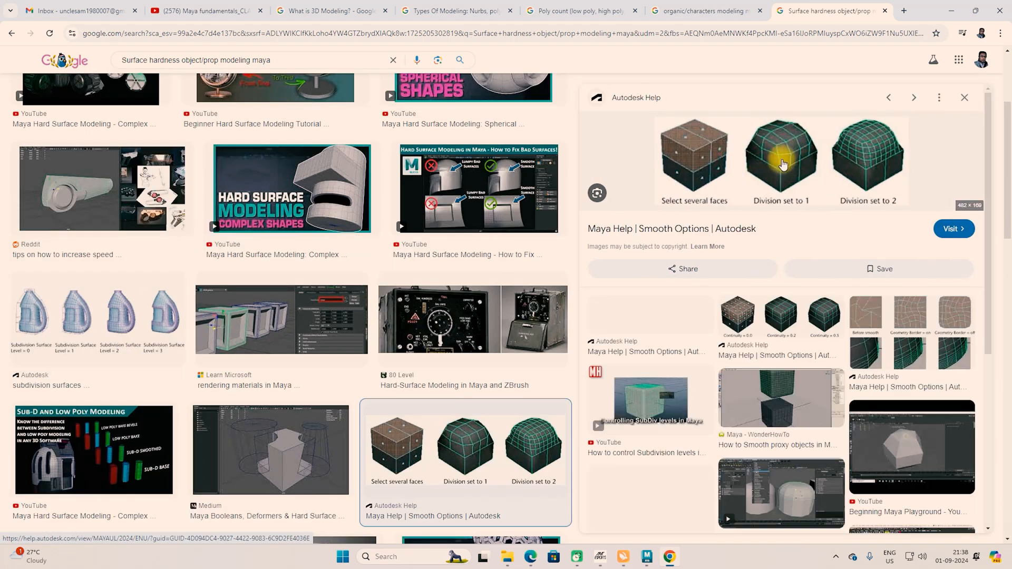
{"action": "left_click", "coordinate": [472, 208]}
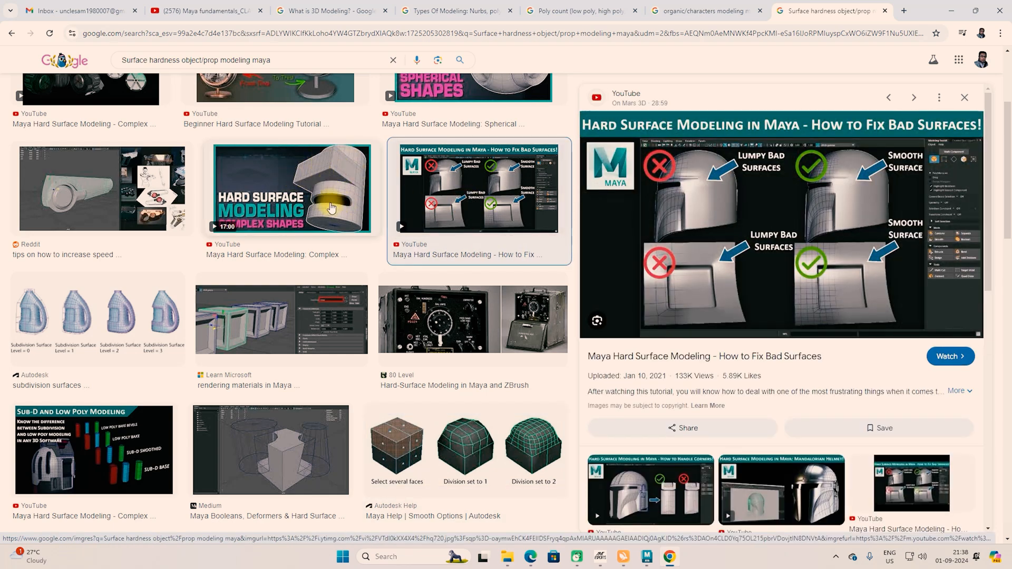
{"action": "left_click", "coordinate": [101, 216]}
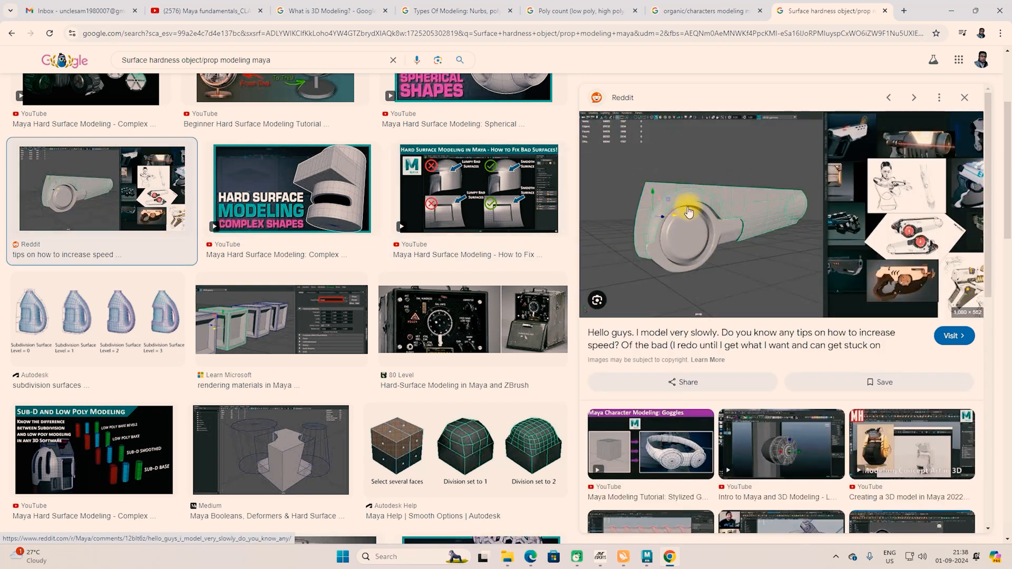
{"action": "scroll", "coordinate": [409, 172], "scroll_direction": "down", "scroll_amount": 4}
Preview the 3D-Ace creatures and "5 Rules of 3D Modeling" figures in the organic results and compare them with the hard-surface results.
{"action": "left_click", "coordinate": [701, 10]}
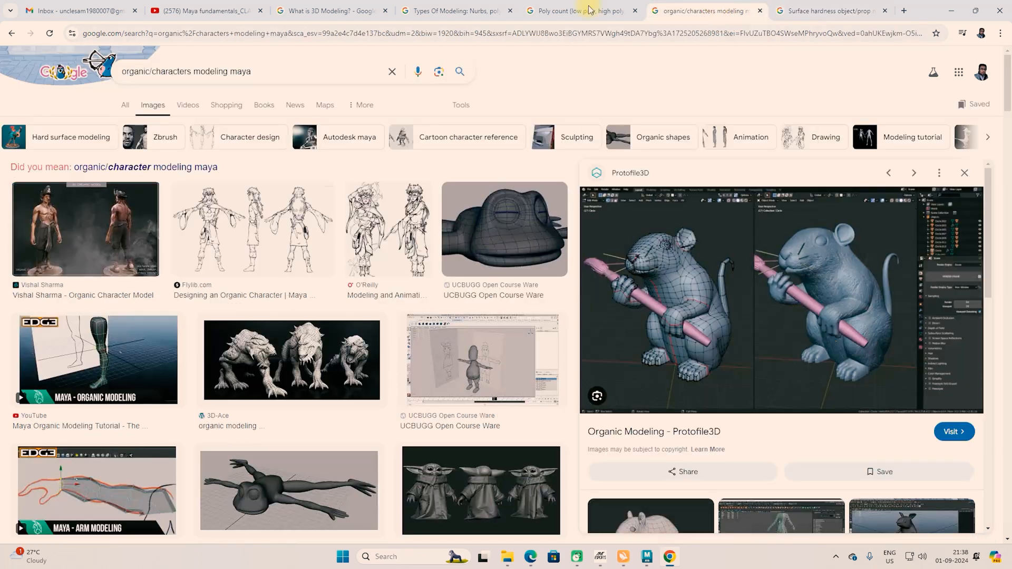
{"action": "left_click", "coordinate": [298, 347]}
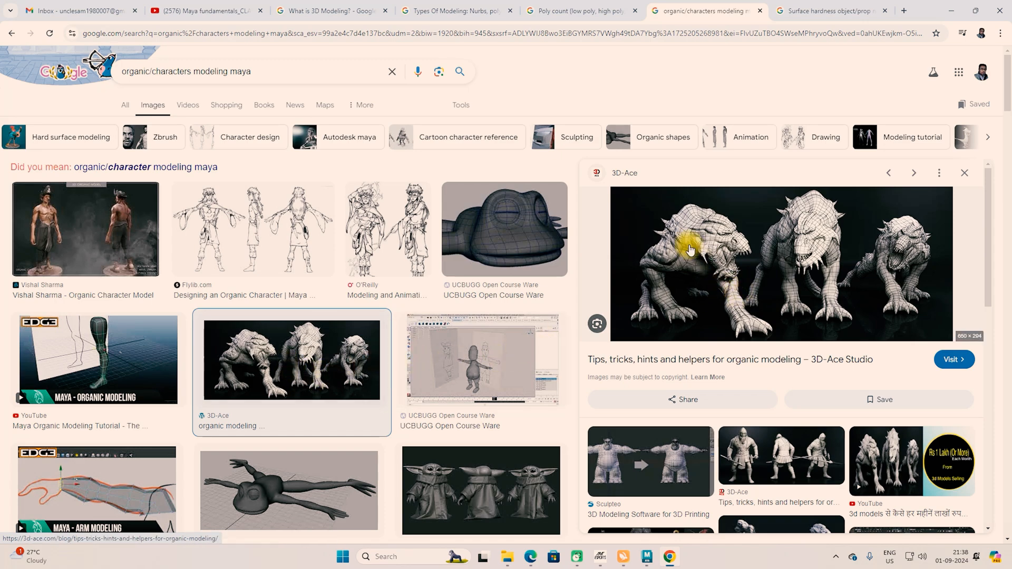
{"action": "scroll", "coordinate": [679, 237], "scroll_direction": "down", "scroll_amount": 3}
{"action": "left_click", "coordinate": [775, 364]}
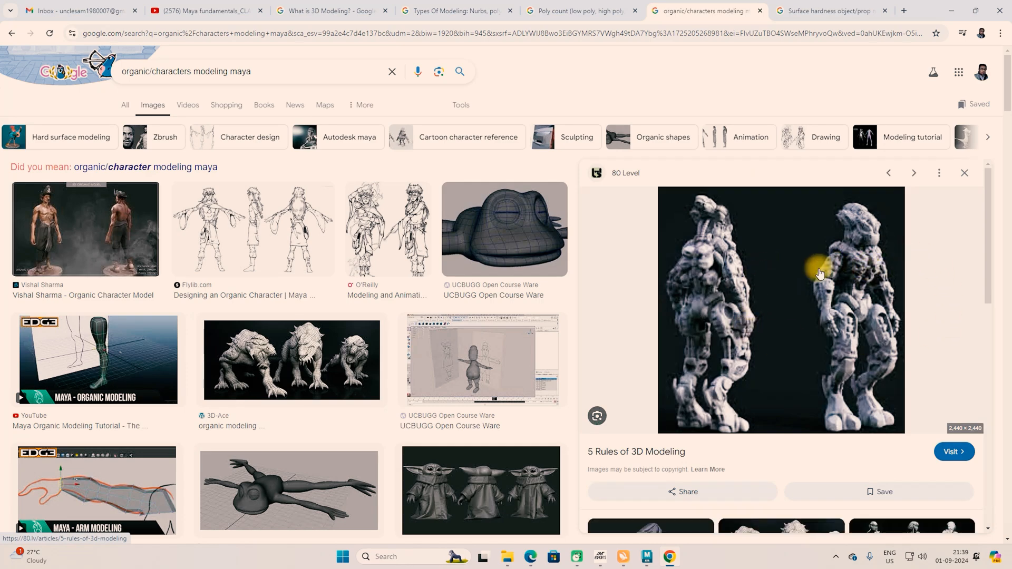
{"action": "left_click", "coordinate": [842, 12]}
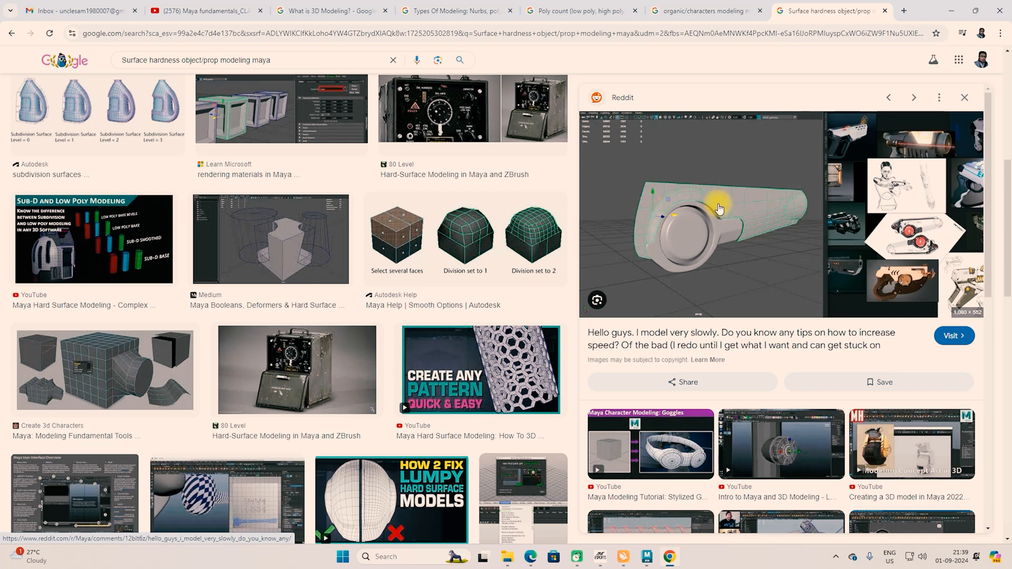
{"action": "left_click", "coordinate": [707, 12]}
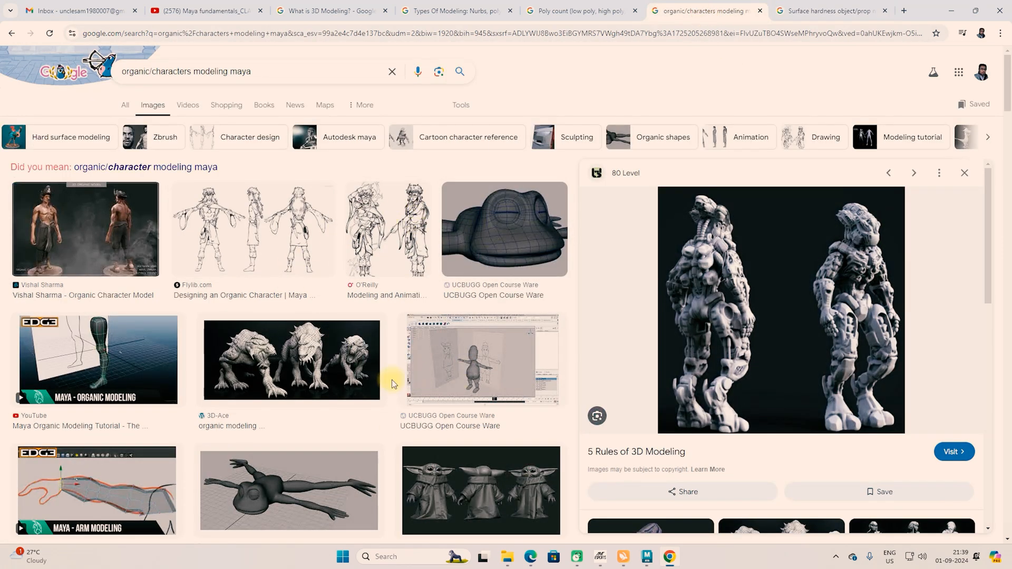
In the "Poly count (low poly, high poly, polygon count)" results, preview the hippo and low/mid/high-poly head comparison images.
{"action": "left_click", "coordinate": [609, 12]}
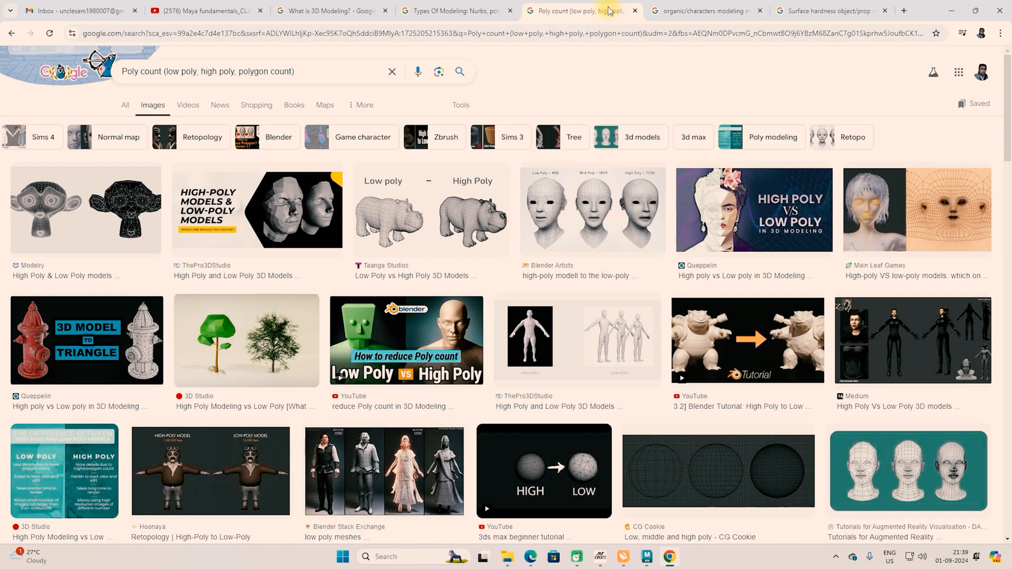
{"action": "left_click", "coordinate": [398, 231]}
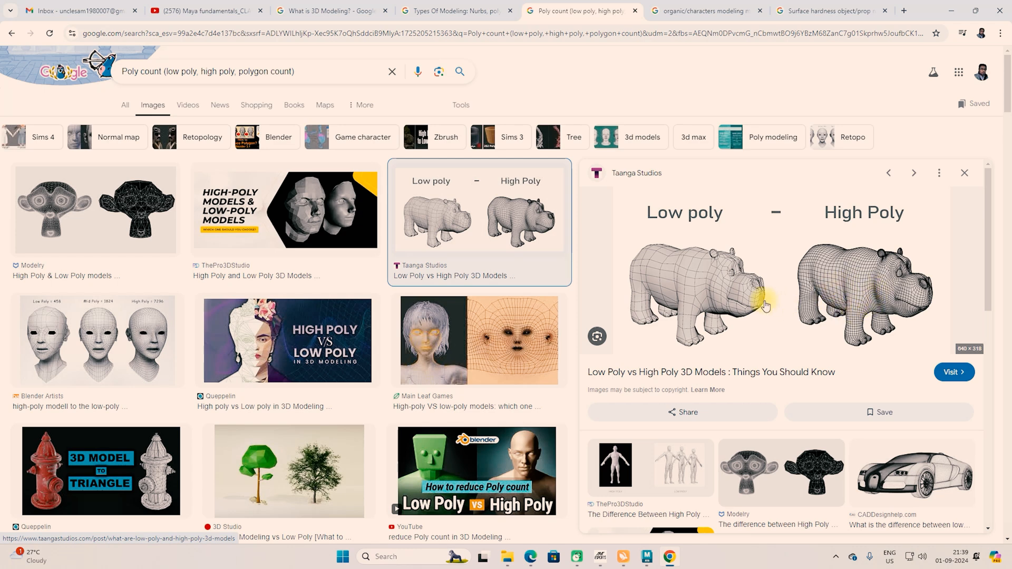
{"action": "left_click", "coordinate": [80, 343]}
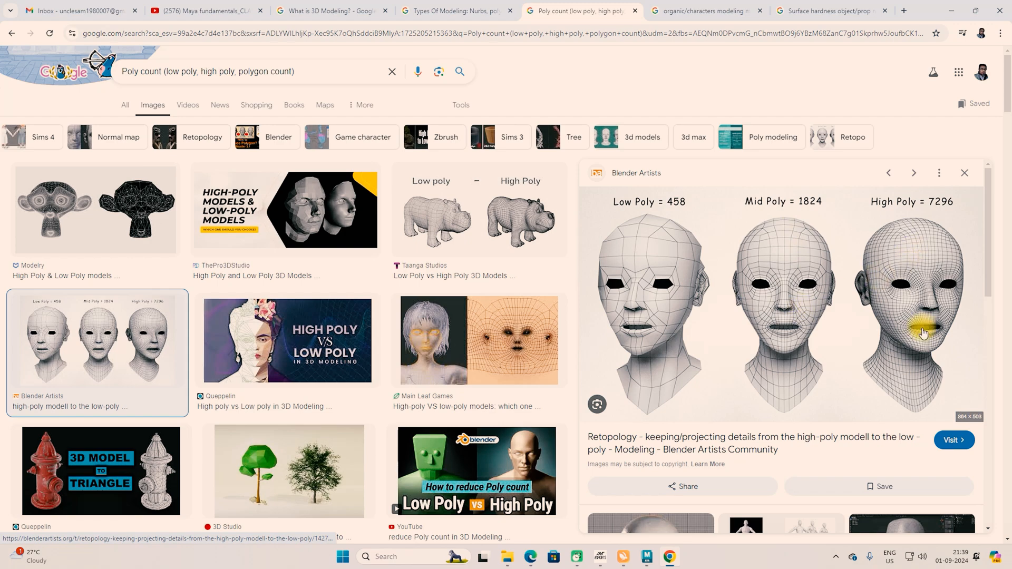
Switch to Maya and select the uncrowned NURBS pawn beside the crowned pieces.
{"action": "left_click", "coordinate": [647, 556]}
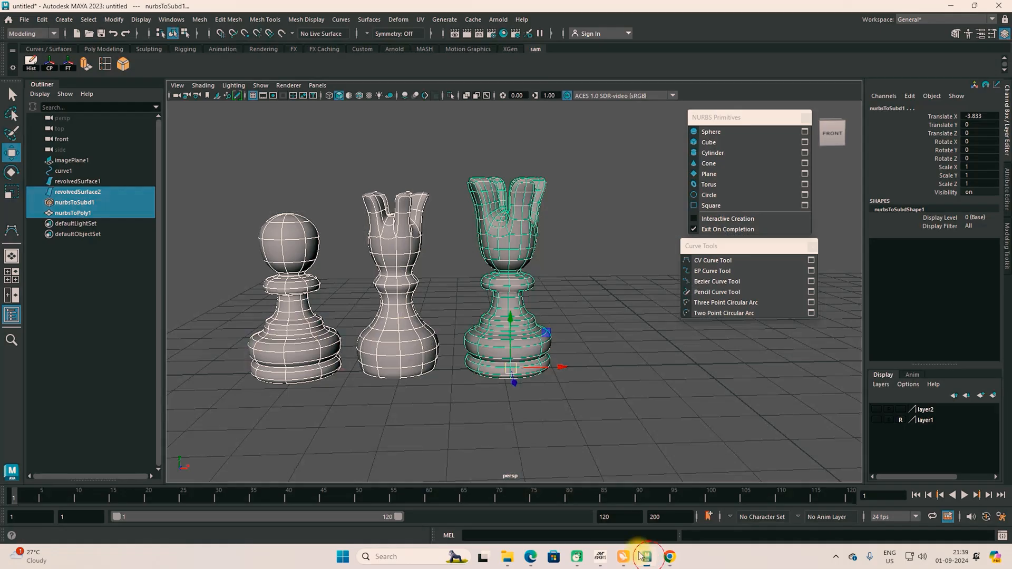
{"action": "left_click_drag", "start_coordinate": [497, 425], "coordinate": [429, 344], "text": "alt"}
{"action": "left_click", "coordinate": [430, 345]}
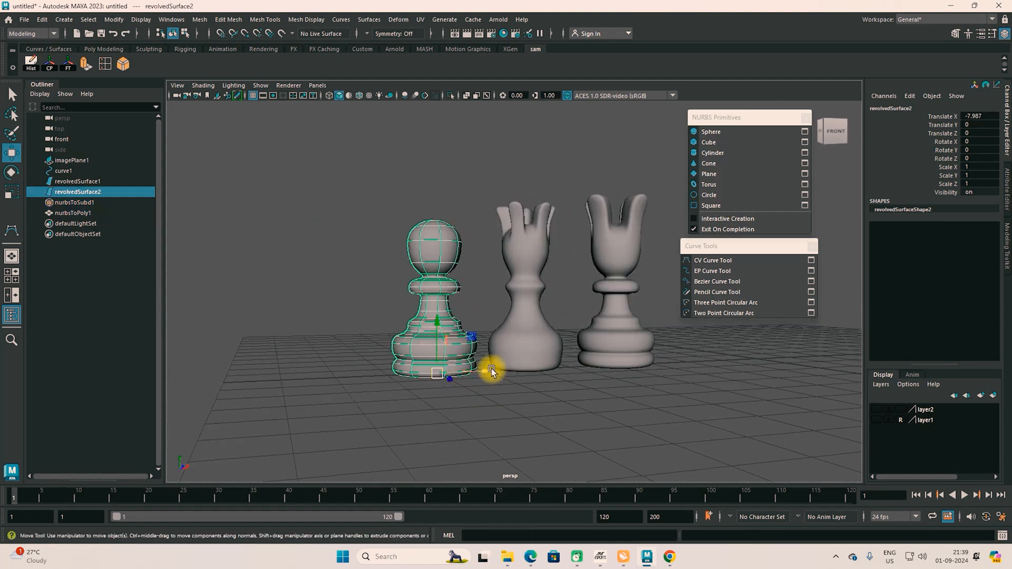
{"action": "key", "text": "ctrl+d"}
{"action": "left_click_drag", "start_coordinate": [488, 369], "coordinate": [364, 373]}
{"action": "key", "text": "Return"}
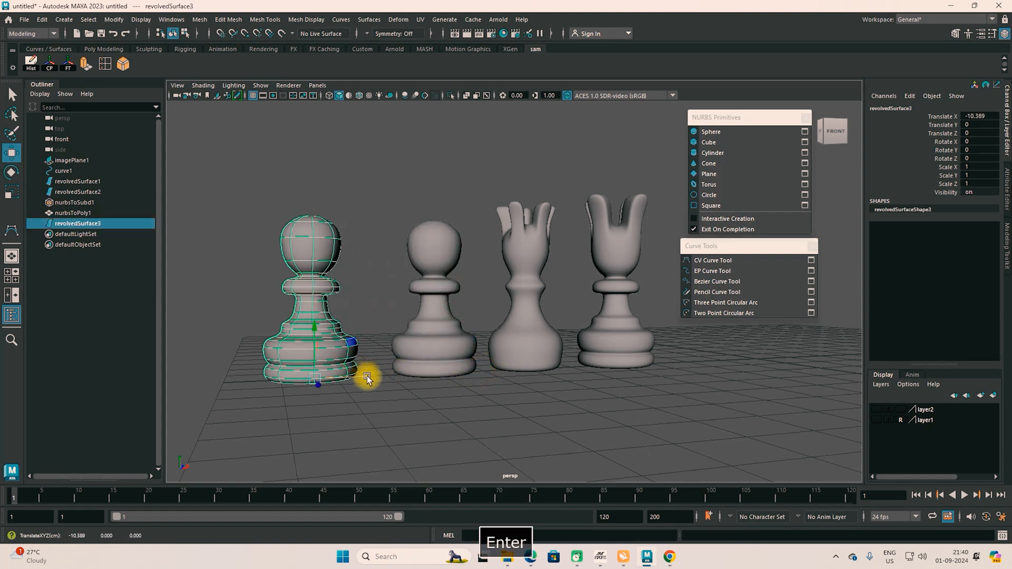
{"action": "key", "text": "Delete"}
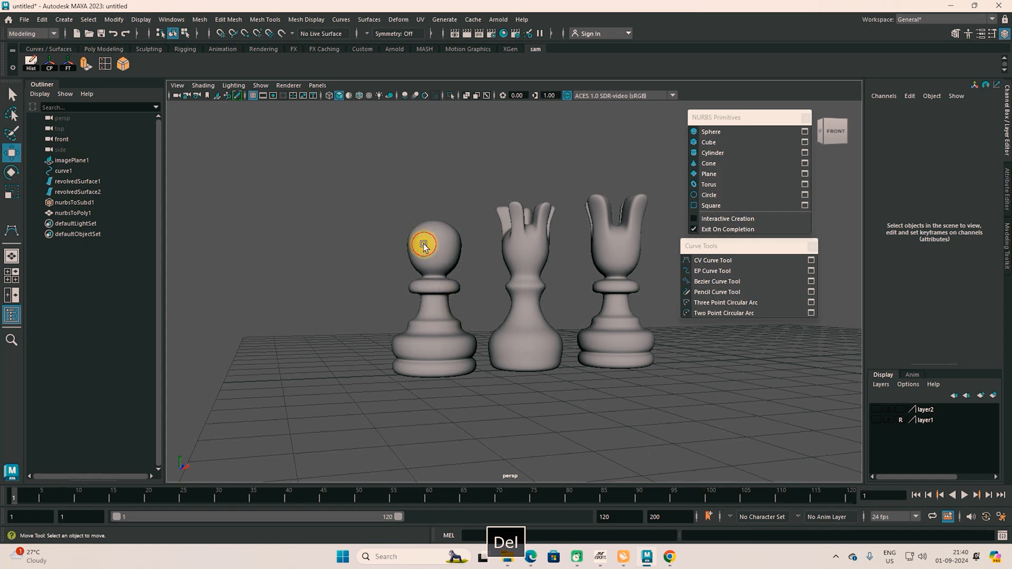
Convert the NURBS pawn to a quad polygon mesh using the Count tessellation method with a count of 2000.
{"action": "left_click", "coordinate": [422, 241]}
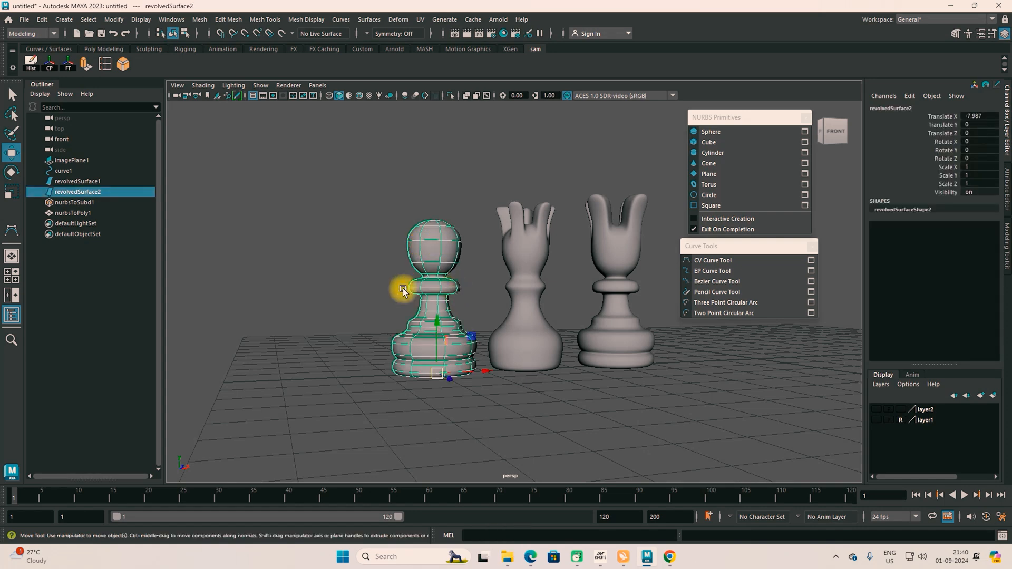
{"action": "left_click", "coordinate": [114, 20]}
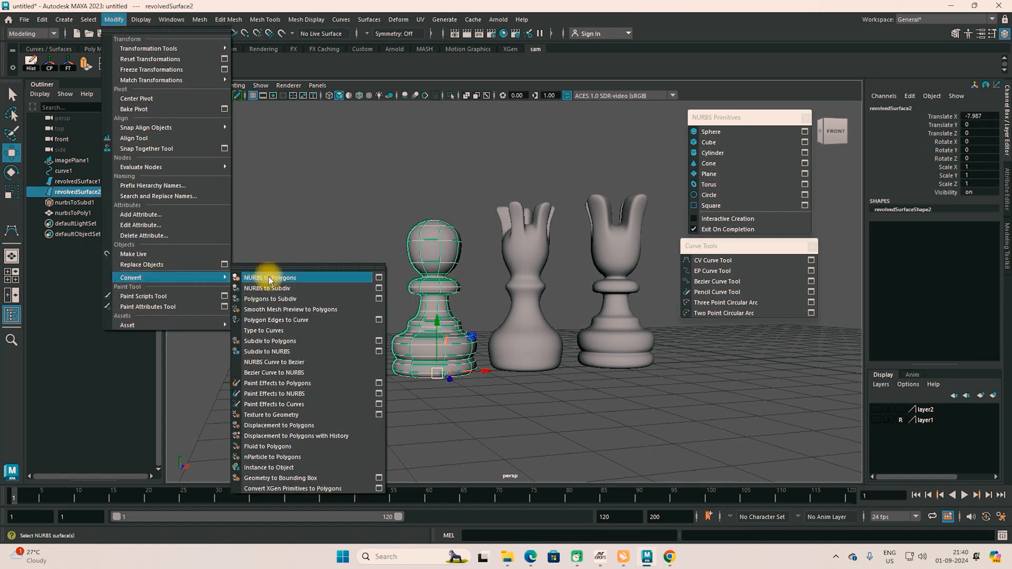
{"action": "left_click", "coordinate": [378, 277]}
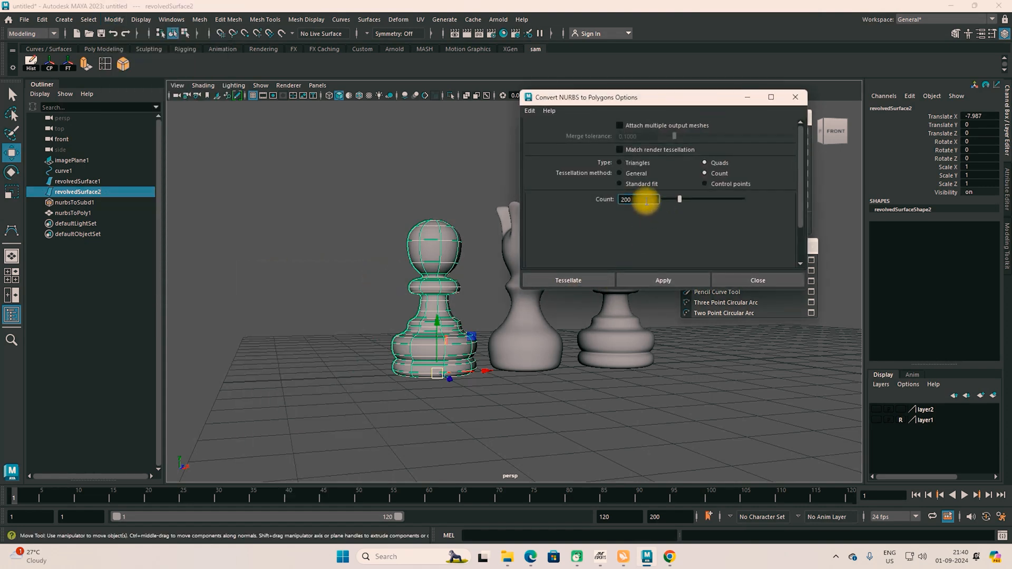
{"action": "type", "text": "0"}
{"action": "left_click", "coordinate": [655, 280]}
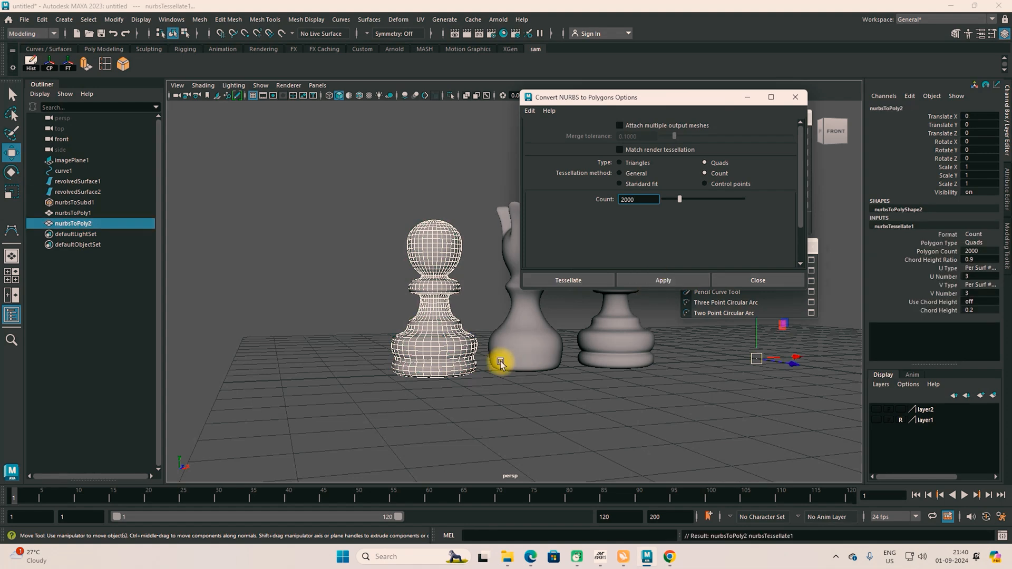
Move the dense polygon pawn to about -2.56 in X, close the conversion options and center its pivot.
{"action": "left_click_drag", "start_coordinate": [795, 361], "coordinate": [712, 386]}
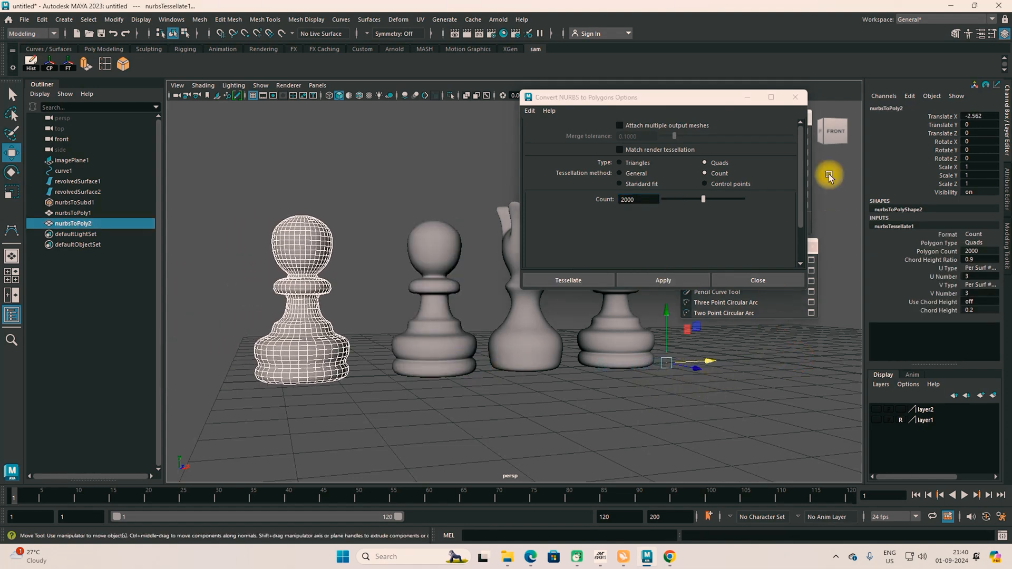
{"action": "left_click", "coordinate": [795, 97]}
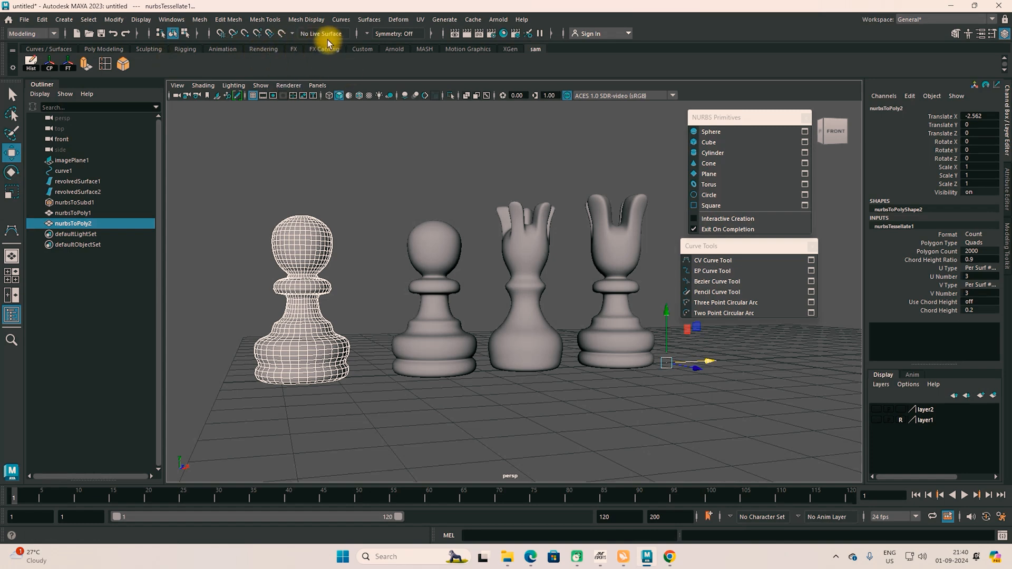
{"action": "left_click", "coordinate": [49, 64]}
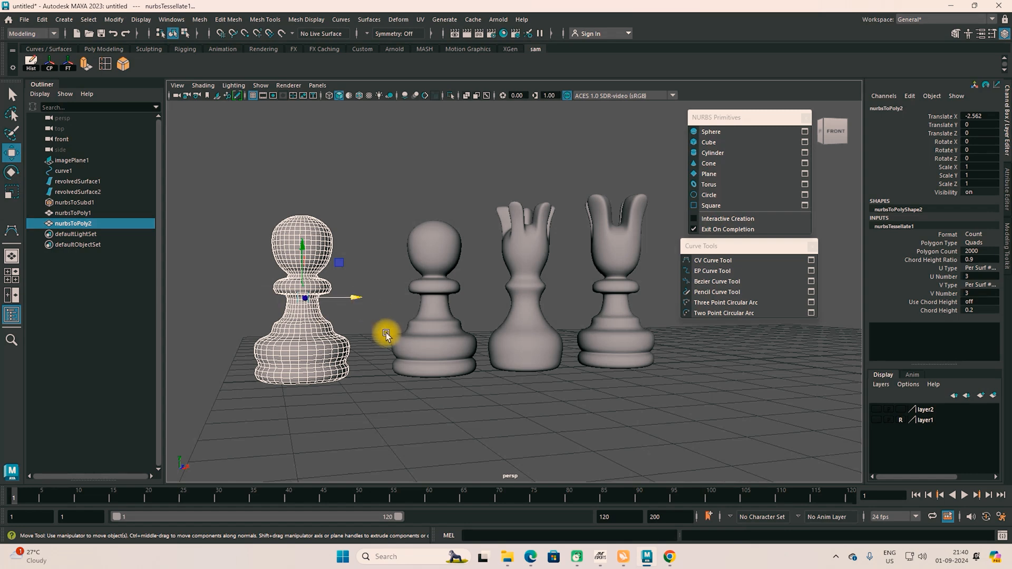
Convert the original NURBS pawn to another quad polygon mesh with a count of 200 and close the conversion options.
{"action": "left_click", "coordinate": [441, 329]}
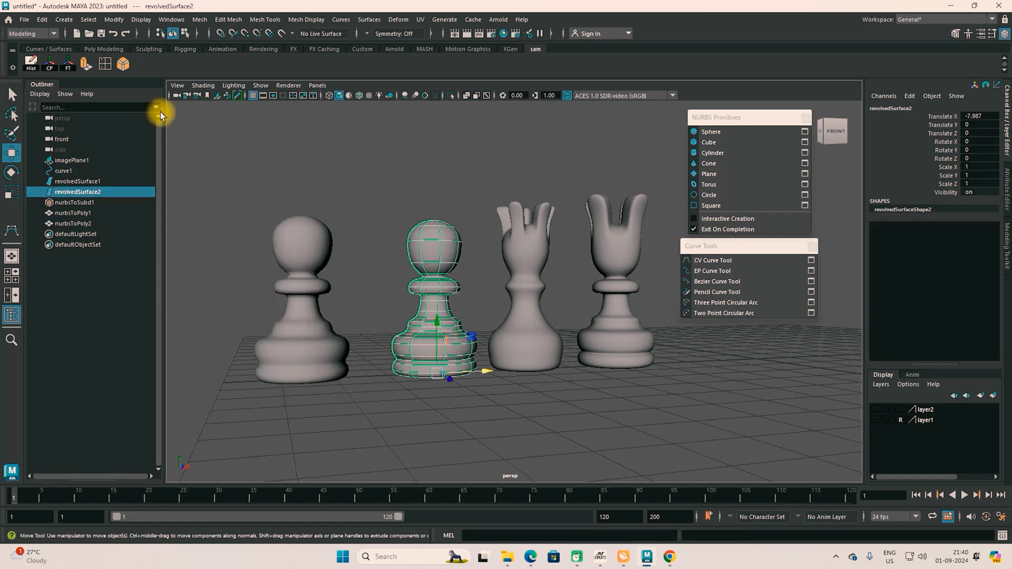
{"action": "left_click", "coordinate": [114, 20]}
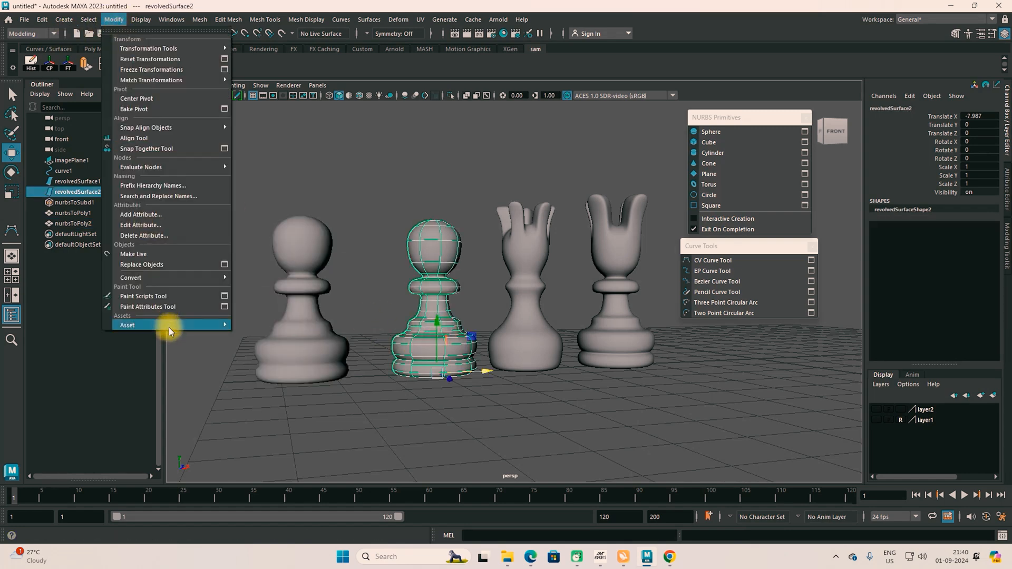
{"action": "mouse_move", "coordinate": [156, 277]}
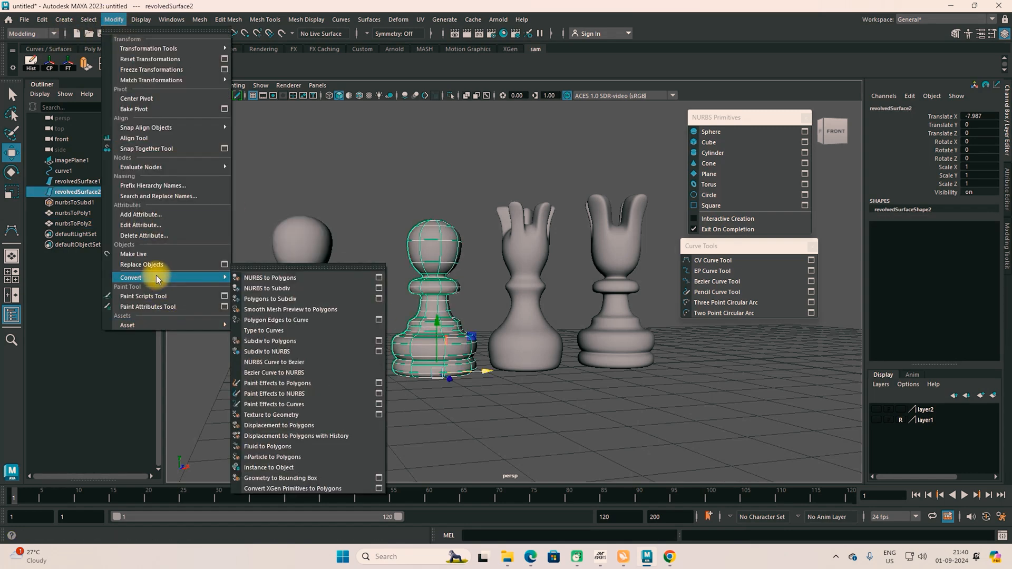
{"action": "left_click", "coordinate": [377, 278]}
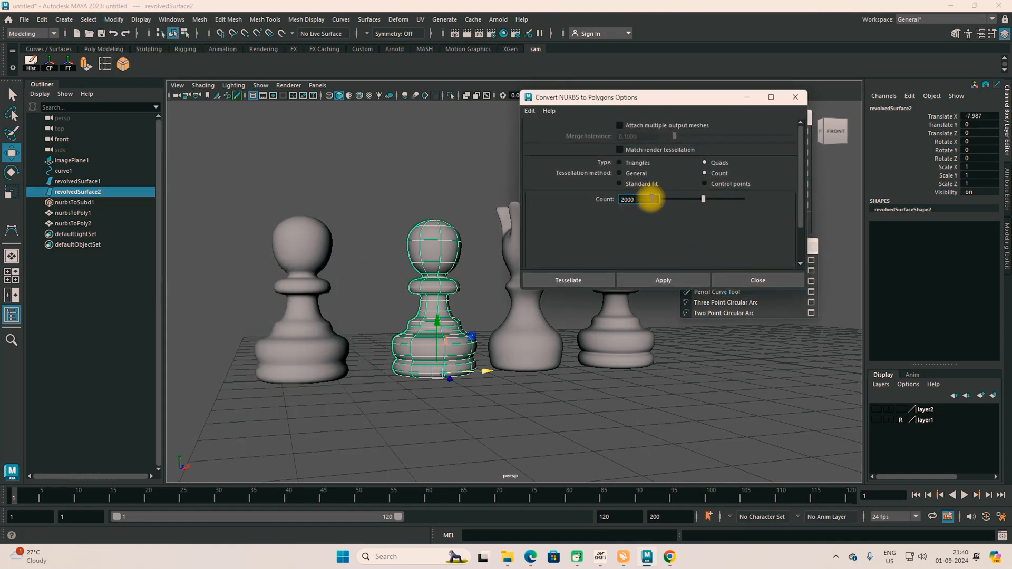
{"action": "key", "text": "BackSpace"}
{"action": "left_click", "coordinate": [665, 280]}
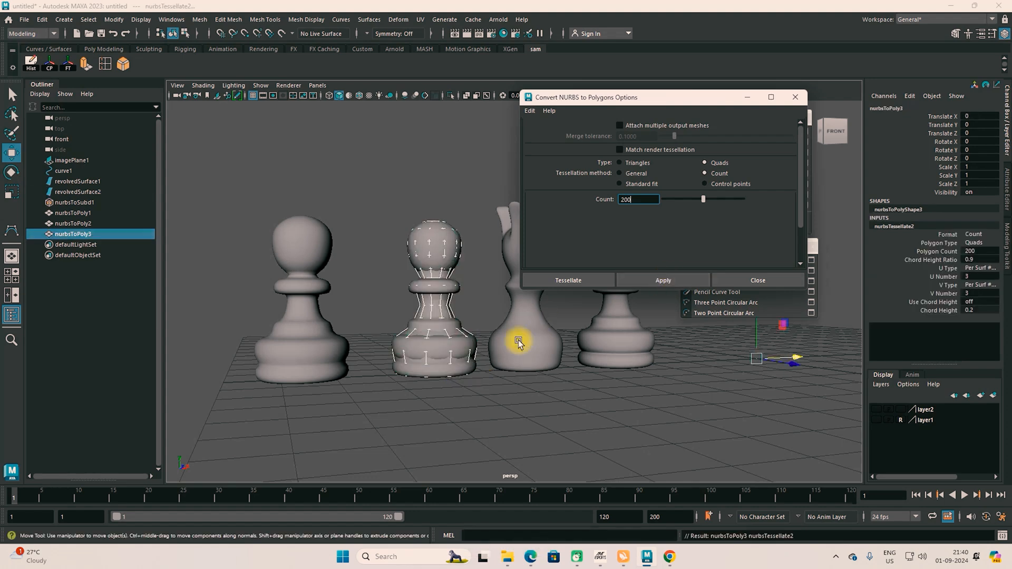
{"action": "left_click", "coordinate": [796, 97]}
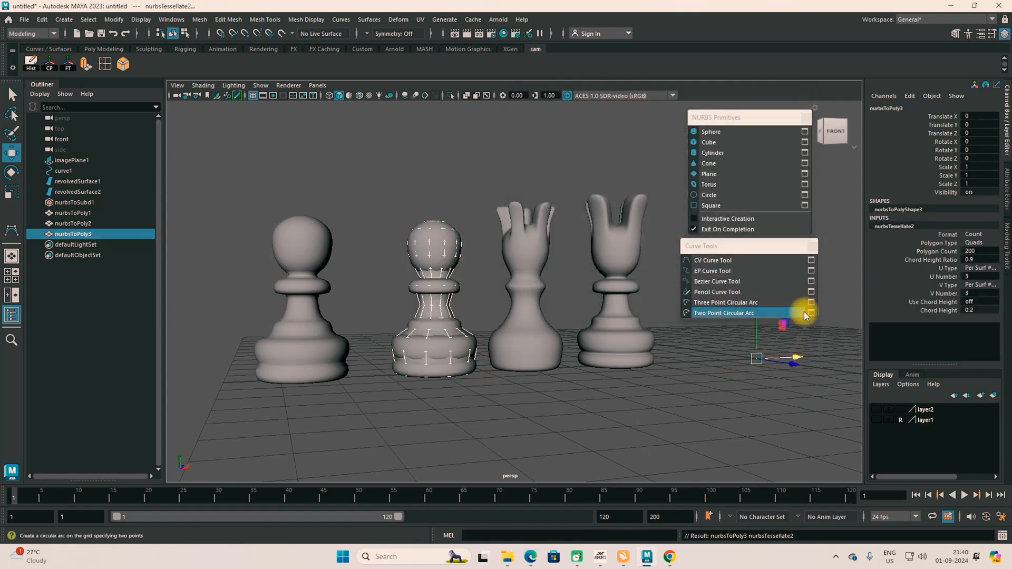
Move the low-poly pawn to about -4.46 in X, beyond the dense polygon pawn, and clear the selection.
{"action": "left_click_drag", "start_coordinate": [798, 359], "coordinate": [644, 371]}
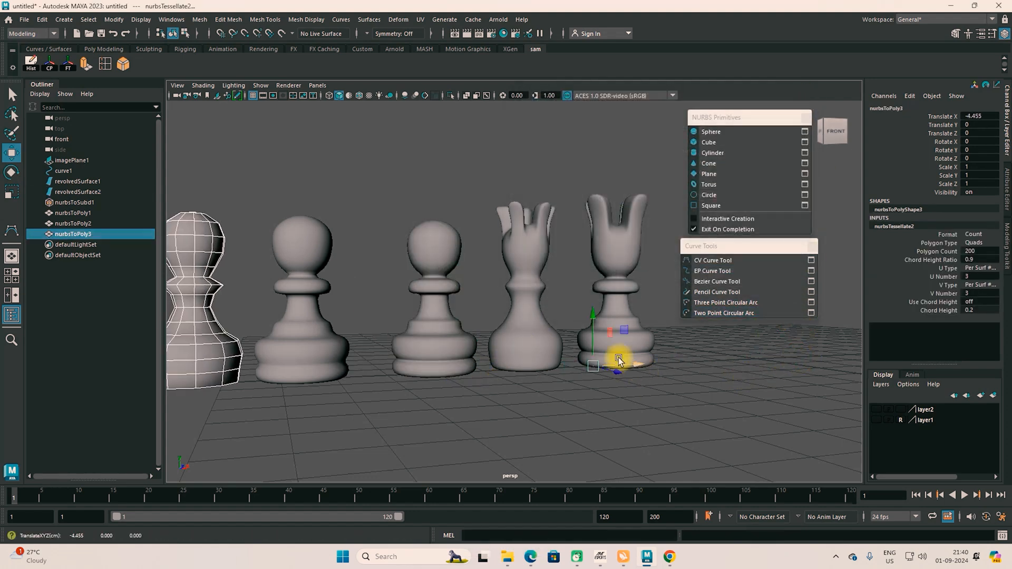
{"action": "middle_click_drag", "start_coordinate": [694, 402], "coordinate": [587, 421], "text": "alt"}
{"action": "left_click", "coordinate": [532, 409]}
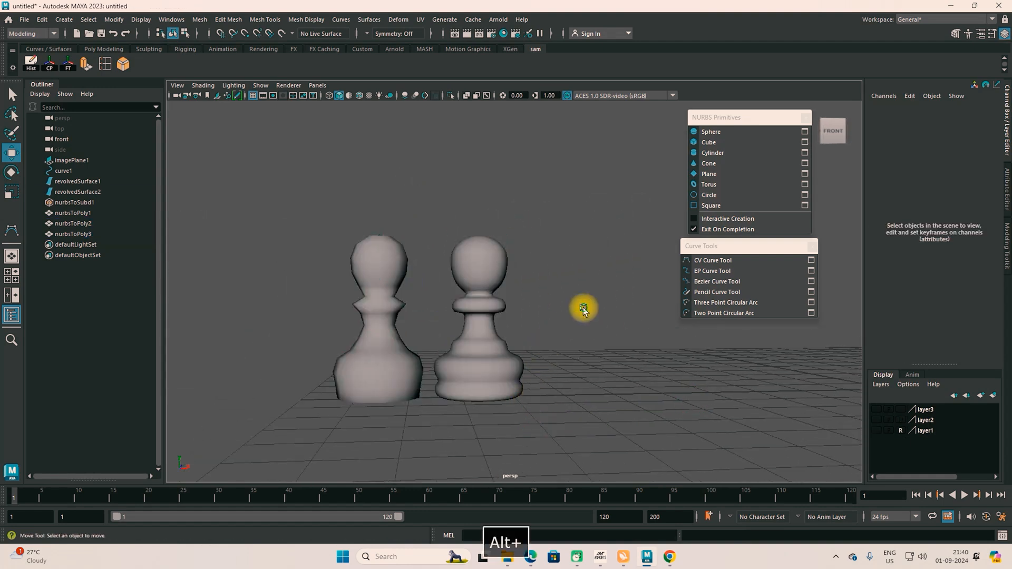
Compare the low-poly and dense polygon pawns up close by selecting each in turn, and clear the selection.
{"action": "left_click_drag", "start_coordinate": [583, 311], "coordinate": [531, 402], "text": "alt"}
{"action": "left_click", "coordinate": [396, 265]}
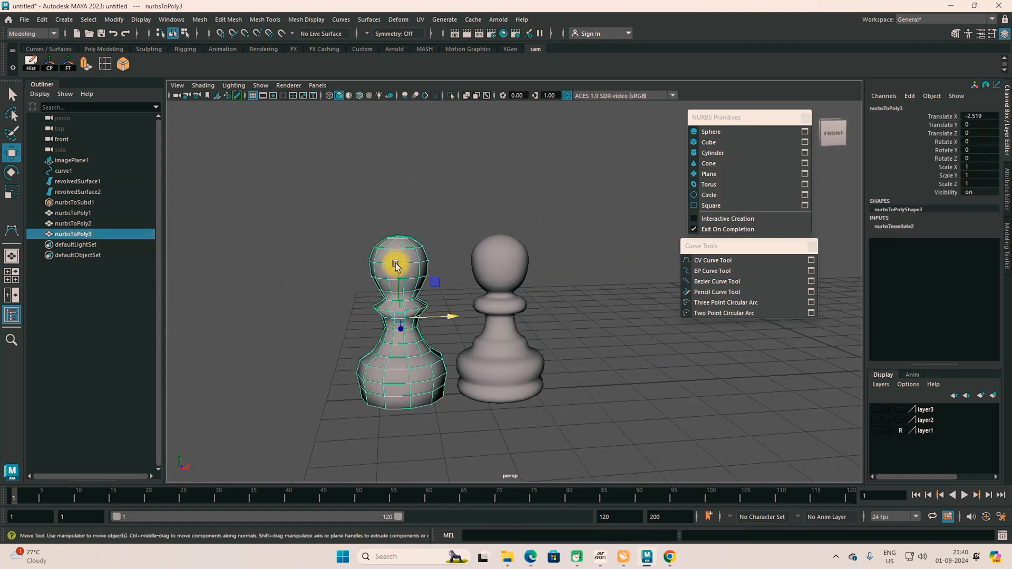
{"action": "right_click_drag", "start_coordinate": [396, 265], "coordinate": [424, 267], "text": "alt"}
{"action": "left_click", "coordinate": [486, 247]}
{"action": "left_click_drag", "start_coordinate": [565, 362], "coordinate": [583, 346], "text": "alt"}
{"action": "left_click", "coordinate": [551, 330]}
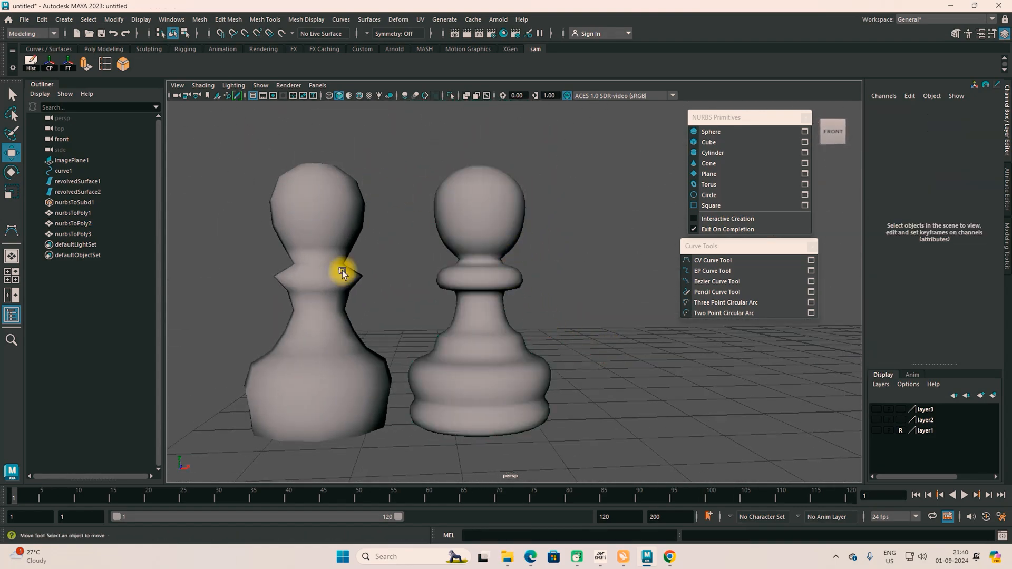
Preview both polygon pawns with mesh smoothing, return them to unsmoothed display and clear the selection.
{"action": "left_click_drag", "start_coordinate": [226, 132], "coordinate": [531, 311]}
{"action": "key", "text": "3"}
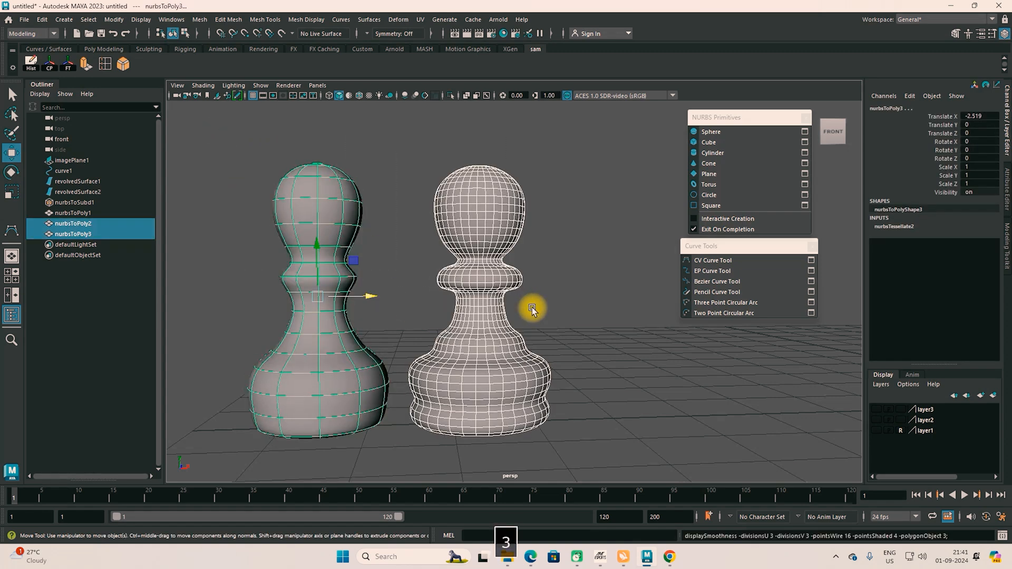
{"action": "left_click", "coordinate": [548, 301]}
{"action": "left_click_drag", "start_coordinate": [253, 170], "coordinate": [564, 332]}
{"action": "key", "text": "1"}
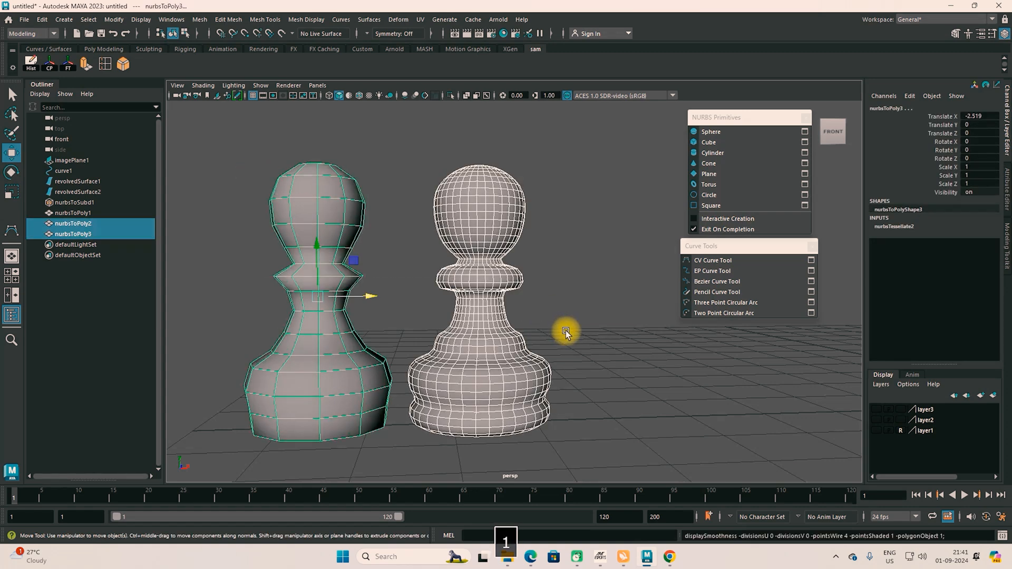
{"action": "left_click", "coordinate": [565, 333]}
Select the dense polygon pawn and close the floating Curve Tools and NURBS Primitives menus.
{"action": "left_click_drag", "start_coordinate": [584, 316], "coordinate": [585, 426], "text": "alt"}
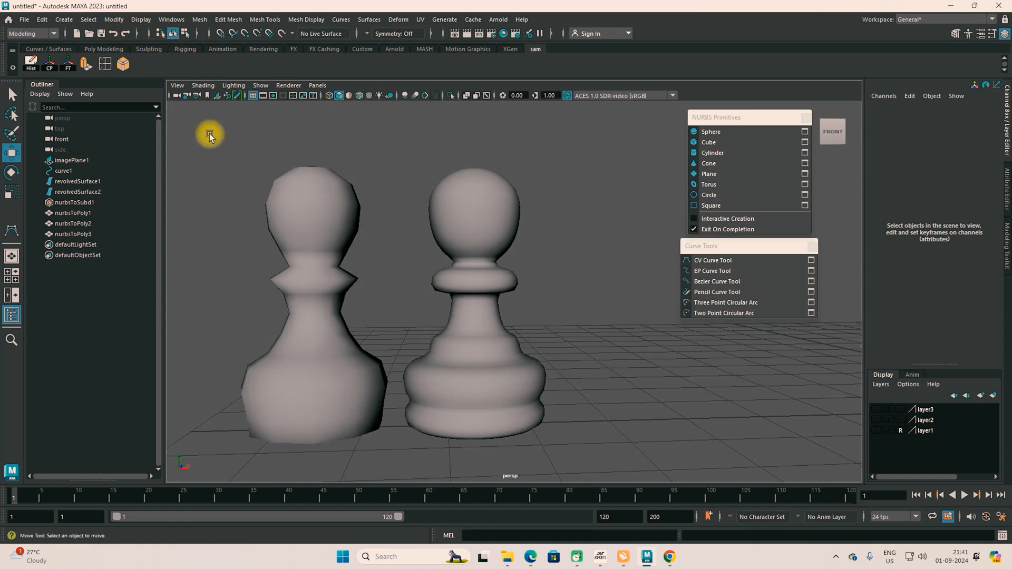
{"action": "left_click_drag", "start_coordinate": [284, 137], "coordinate": [344, 271]}
{"action": "left_click_drag", "start_coordinate": [440, 158], "coordinate": [528, 316]}
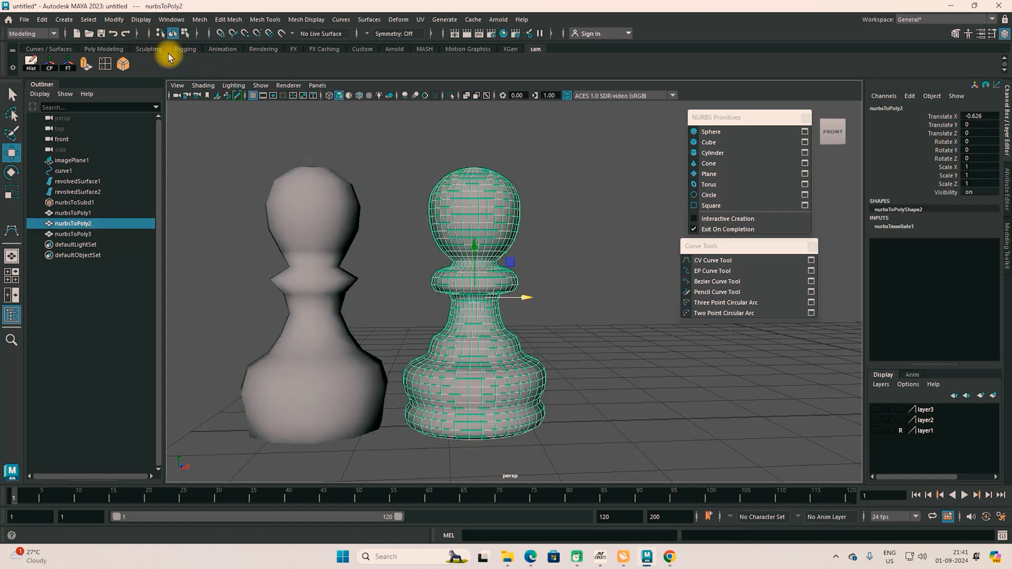
{"action": "left_click", "coordinate": [812, 246]}
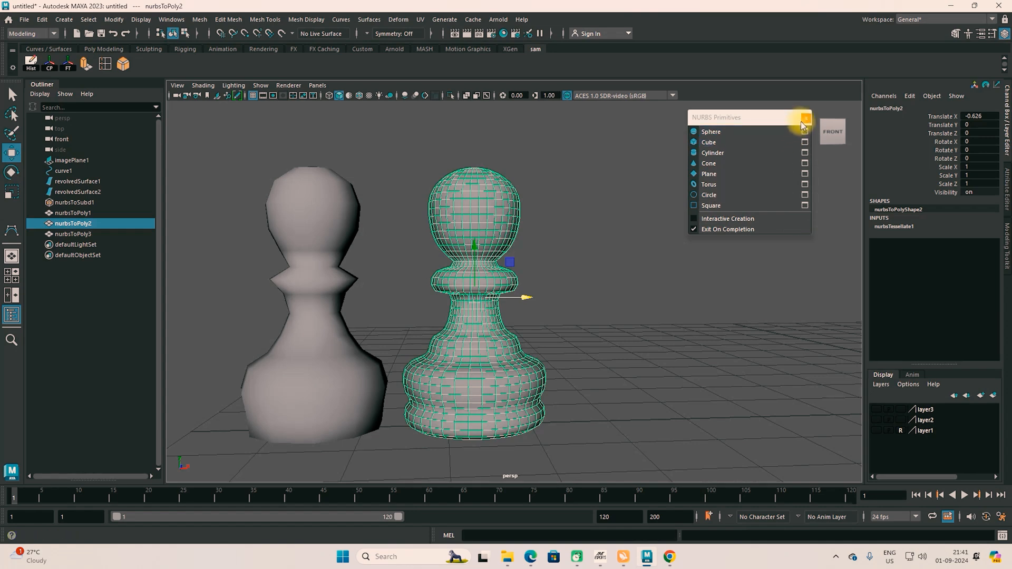
{"action": "left_click", "coordinate": [805, 119]}
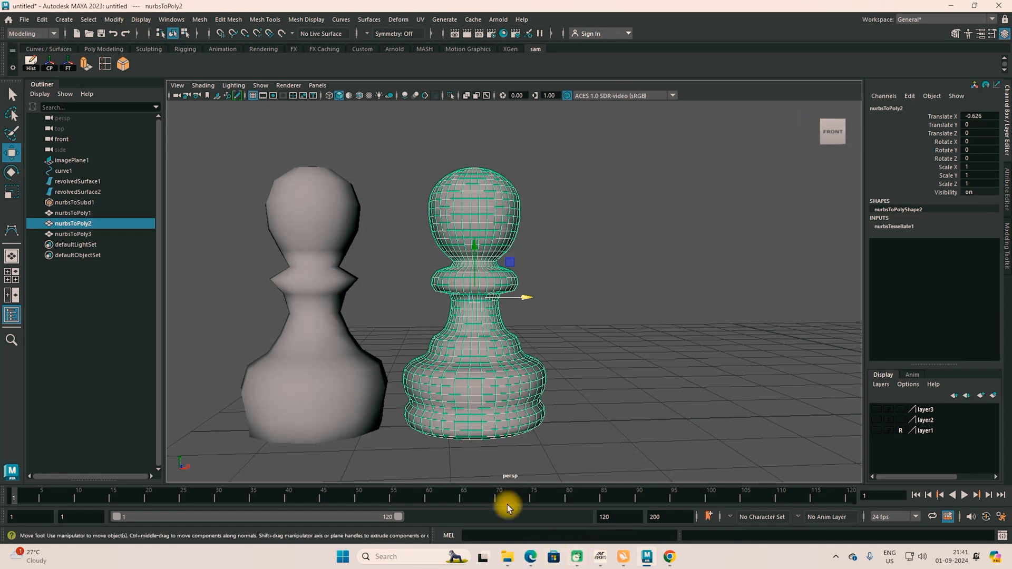
Turn on the Poly Count heads-up display in the viewport.
{"action": "left_click", "coordinate": [141, 20]}
{"action": "mouse_move", "coordinate": [221, 59]}
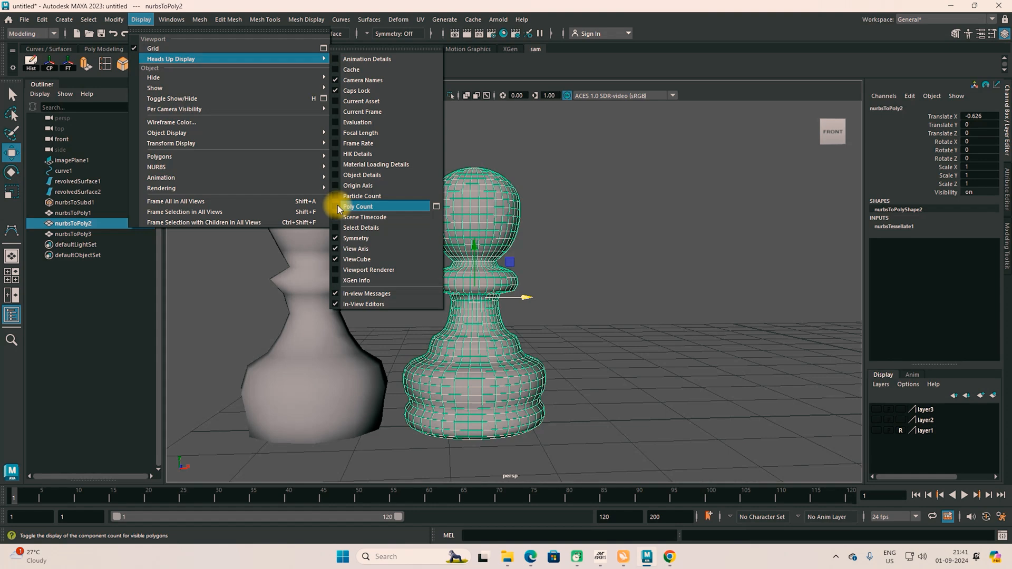
{"action": "left_click", "coordinate": [339, 208]}
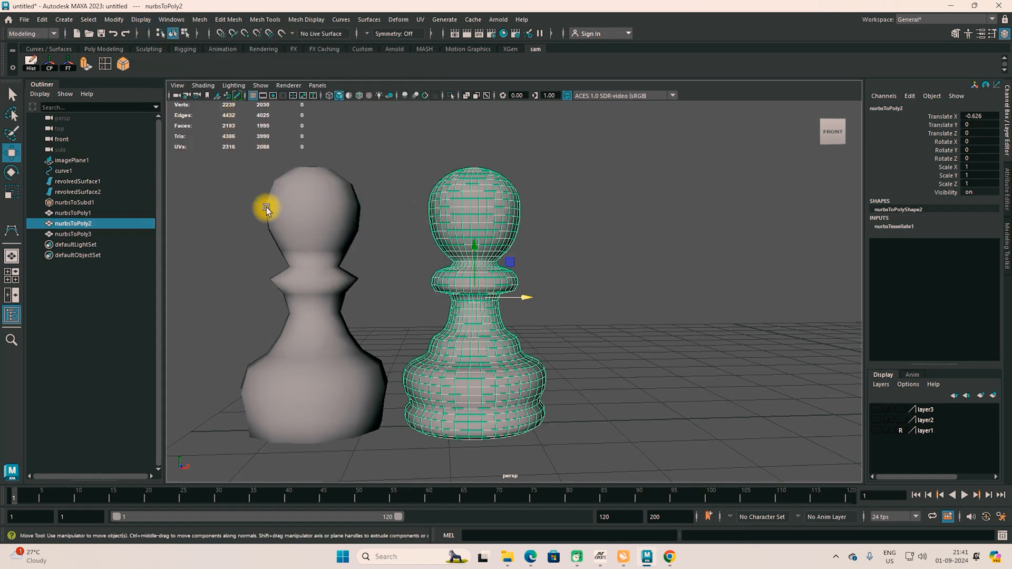
Compare the poly counts of the low-poly and dense pawns by selecting each one alternately.
{"action": "left_click", "coordinate": [319, 265]}
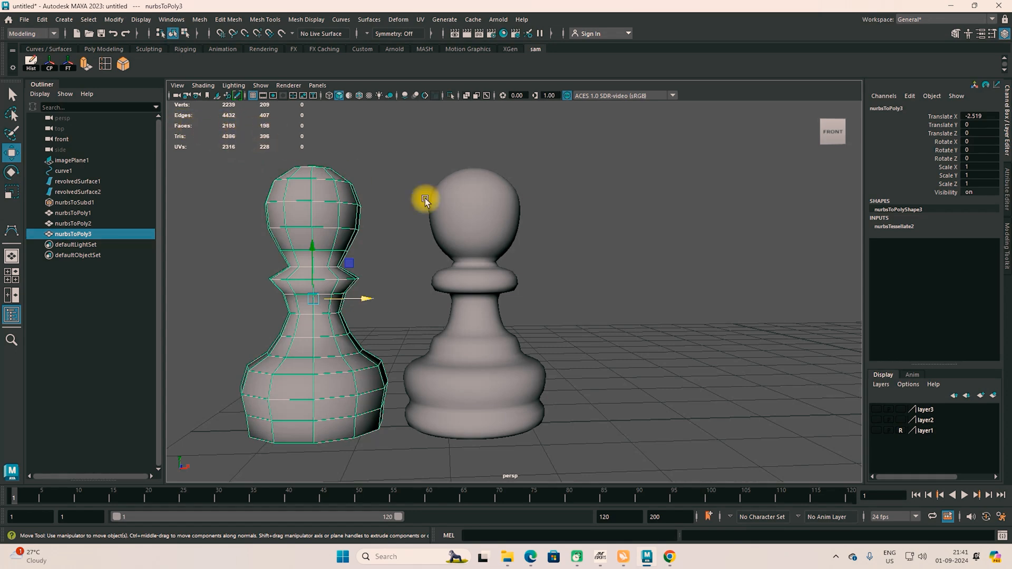
{"action": "left_click", "coordinate": [481, 206]}
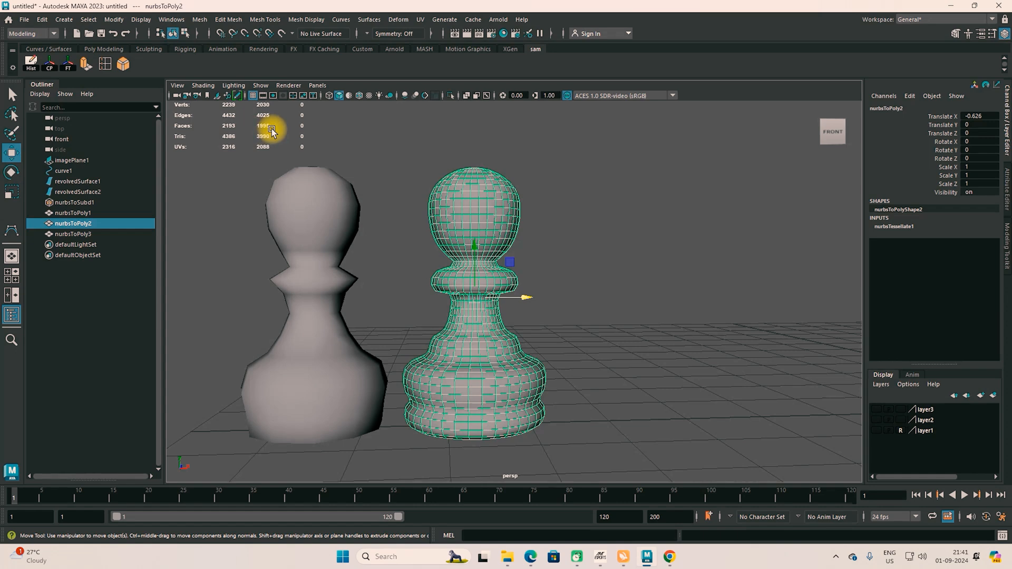
{"action": "left_click", "coordinate": [314, 246]}
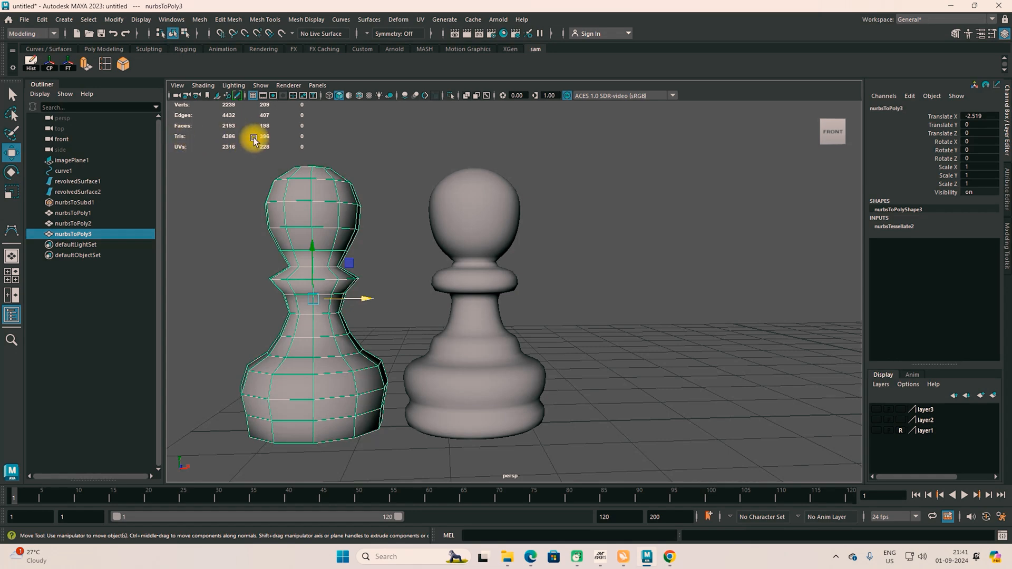
{"action": "left_click_drag", "start_coordinate": [428, 160], "coordinate": [546, 330]}
{"action": "left_click", "coordinate": [266, 214]}
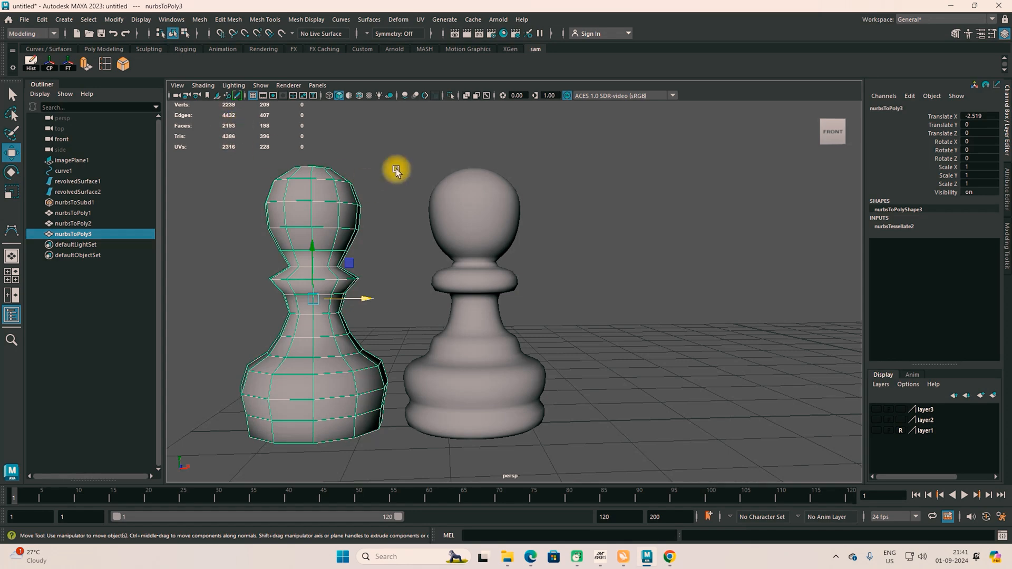
{"action": "left_click", "coordinate": [501, 289]}
Select both polygon pawns together to examine their wireframes and combined poly count.
{"action": "left_click_drag", "start_coordinate": [226, 170], "coordinate": [536, 337]}
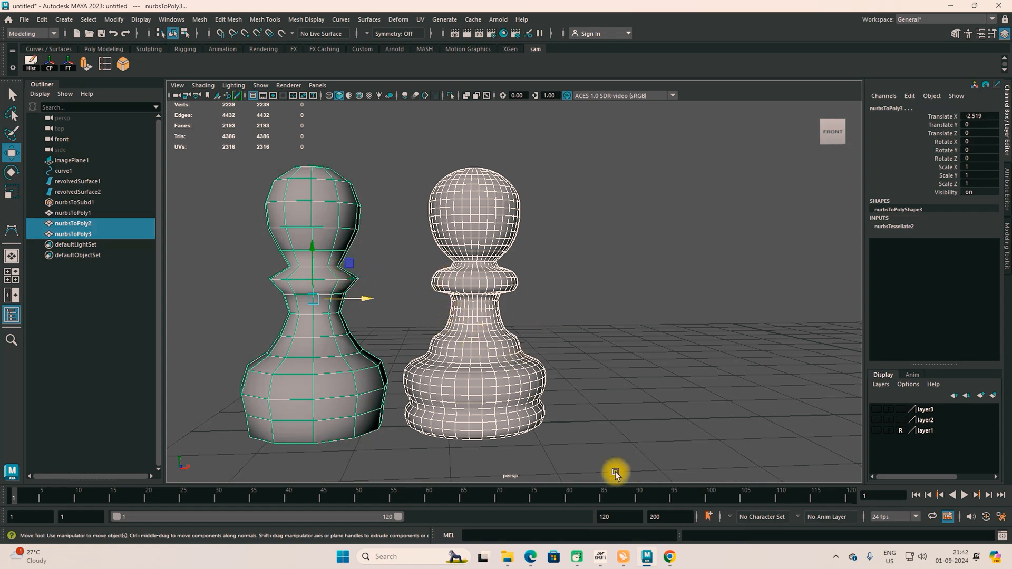
{"action": "mouse_move", "coordinate": [474, 341]}
{"action": "left_mouse_down", "text": "alt"}
{"action": "mouse_move", "coordinate": [481, 350]}
{"action": "mouse_move", "coordinate": [458, 350]}
{"action": "left_mouse_up", "text": "alt"}
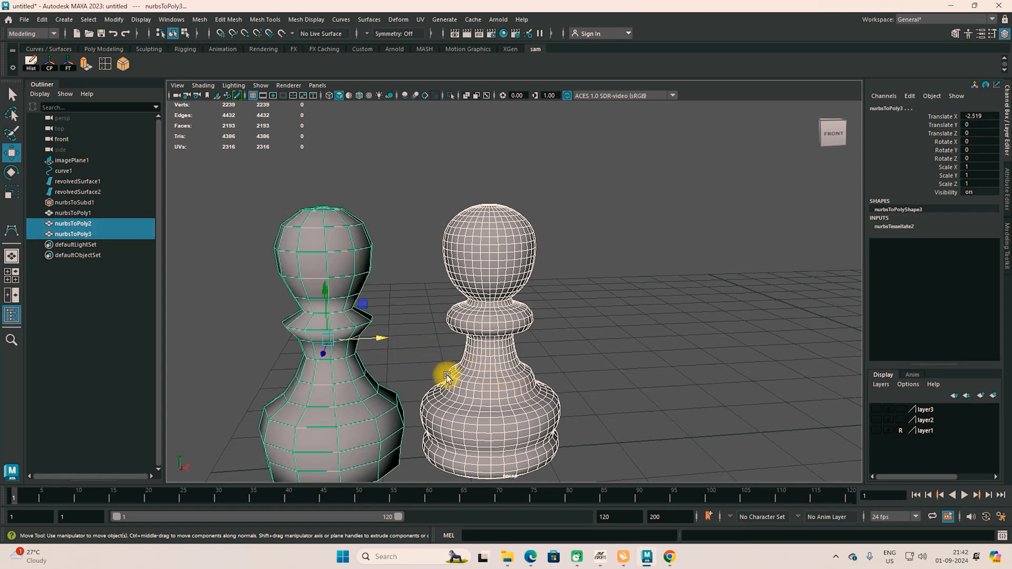
{"action": "left_click_drag", "start_coordinate": [457, 387], "coordinate": [484, 352], "text": "alt"}
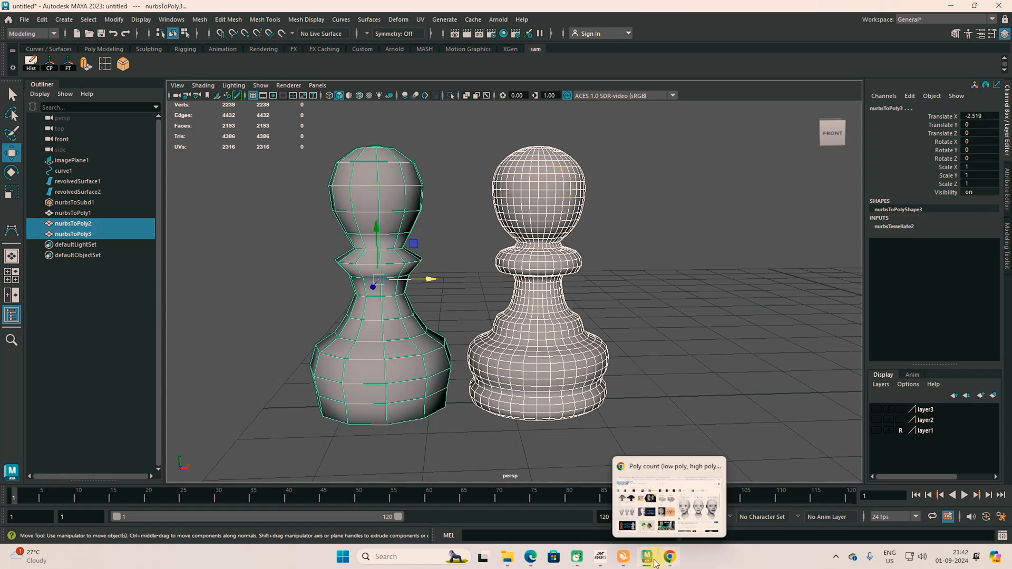
{"action": "left_click", "coordinate": [705, 328]}
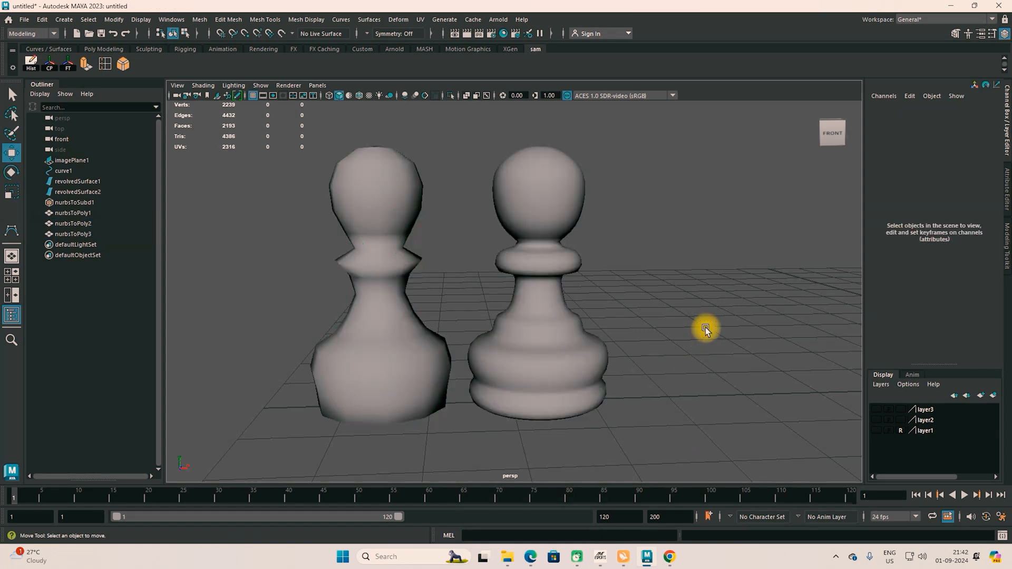
{"action": "left_click_drag", "start_coordinate": [404, 226], "coordinate": [588, 338]}
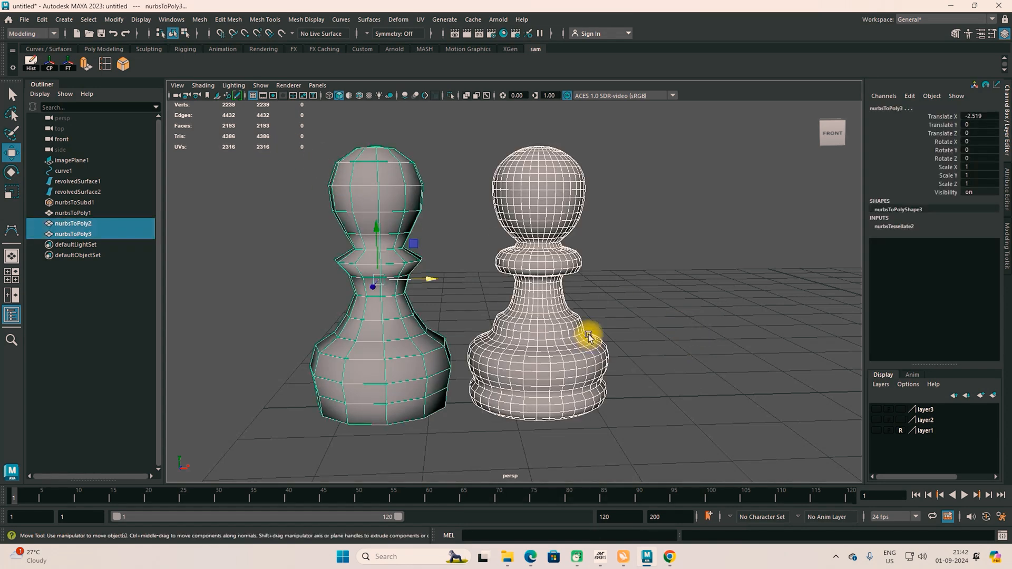
Review the Maya Modeling syllabus in Edge and the poly count image results in Chrome, and return to Maya.
{"action": "mouse_move", "coordinate": [533, 558]}
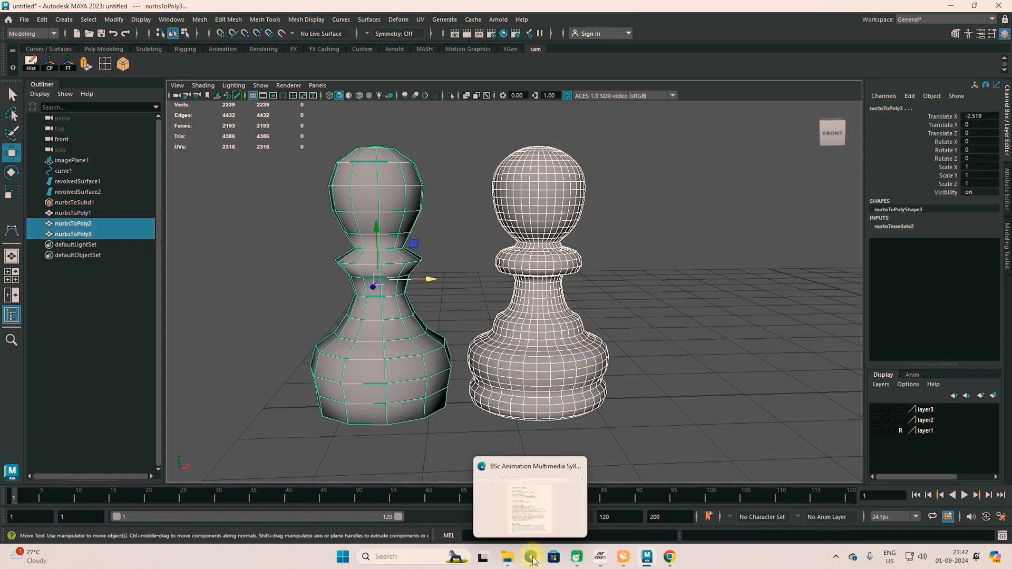
{"action": "left_click", "coordinate": [533, 558]}
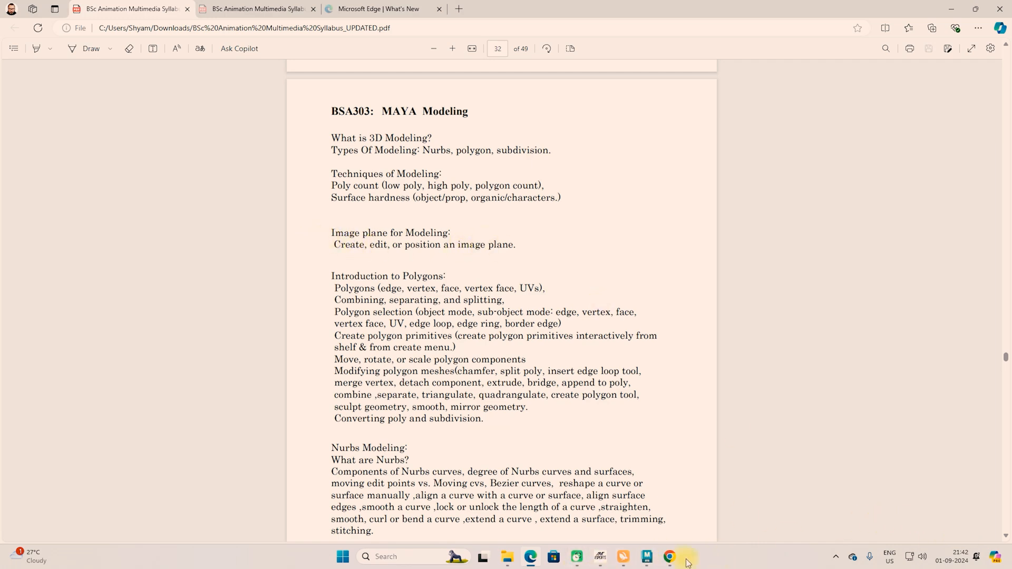
{"action": "left_click", "coordinate": [670, 558]}
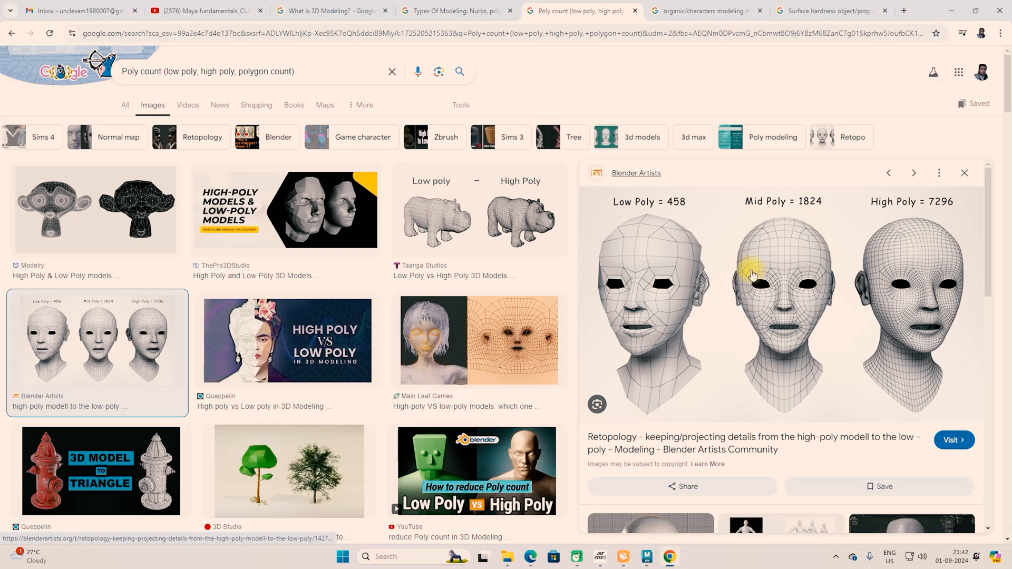
{"action": "left_click", "coordinate": [648, 557]}
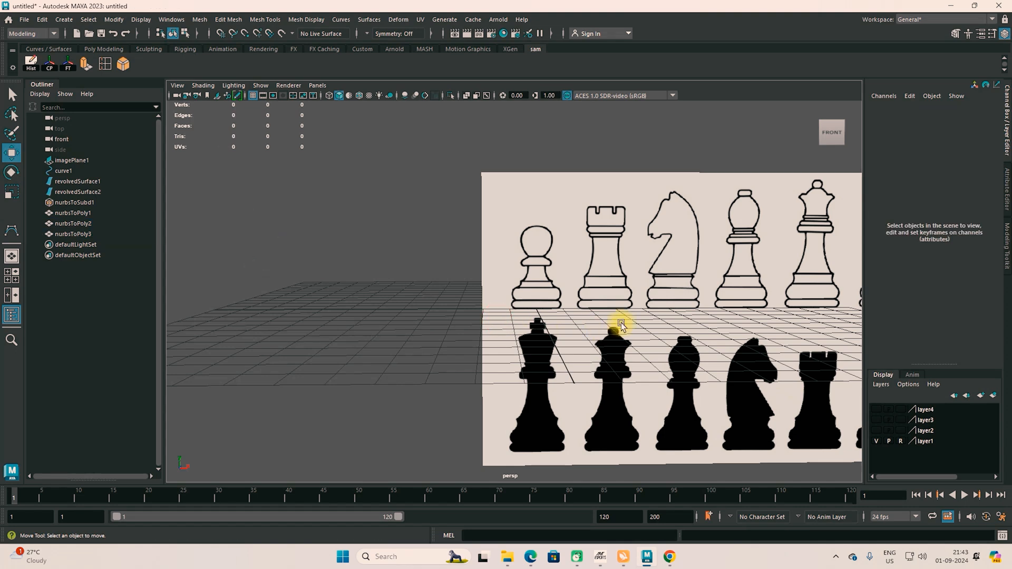
Show the maximised front view with the whole chess piece reference image framed.
{"action": "key", "text": "space"}
{"action": "key", "text": "space"}
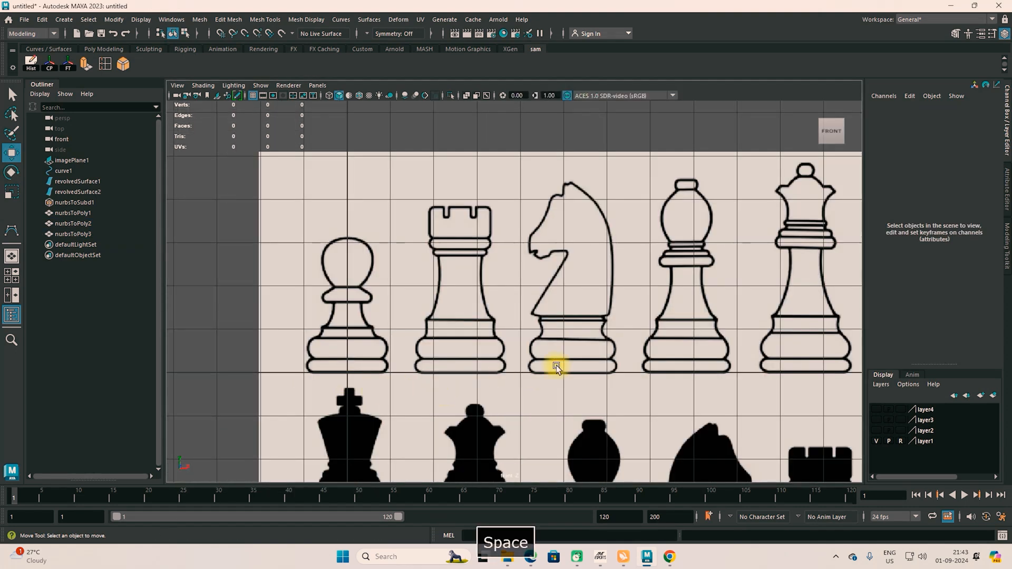
{"action": "scroll", "coordinate": [596, 364], "scroll_direction": "down", "scroll_amount": 5}
{"action": "middle_click_drag", "start_coordinate": [666, 389], "coordinate": [590, 333], "text": "alt"}
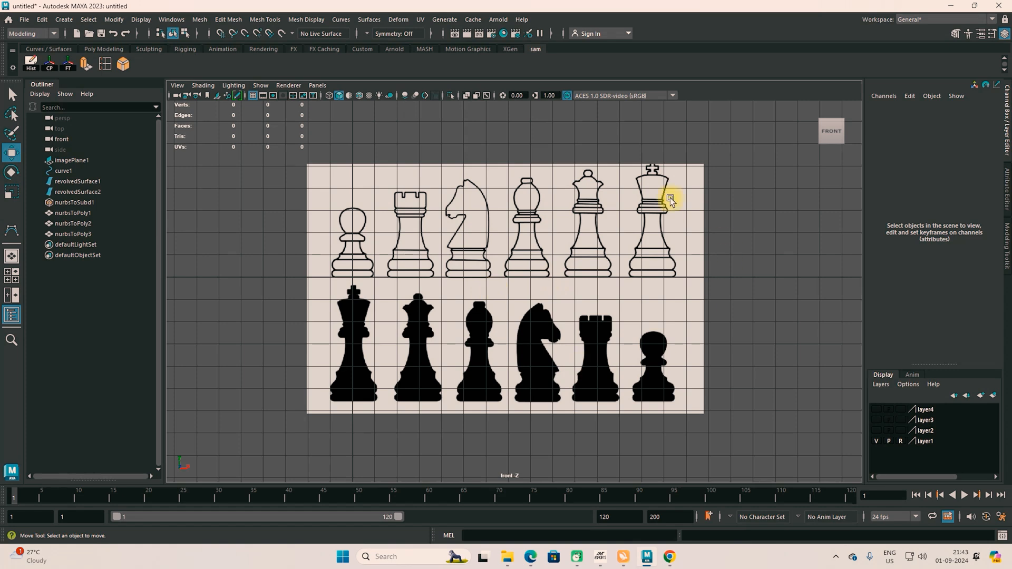
{"action": "scroll", "coordinate": [365, 232], "scroll_direction": "up", "scroll_amount": 2}
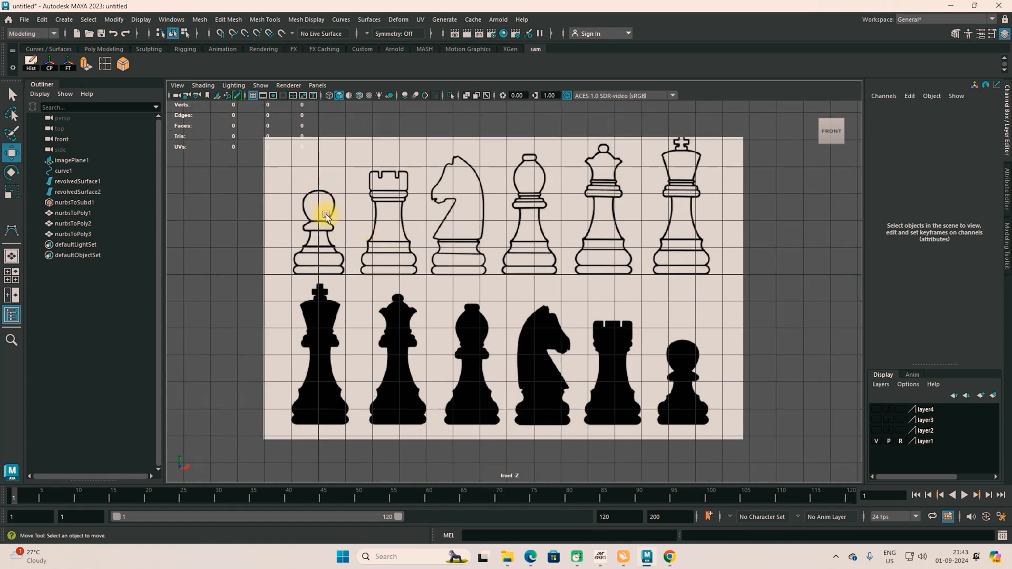
Open the image plane's Import Image dialog for the front view, browse to the Desktop folder and close it without importing.
{"action": "left_click", "coordinate": [179, 86]}
{"action": "mouse_move", "coordinate": [229, 320]}
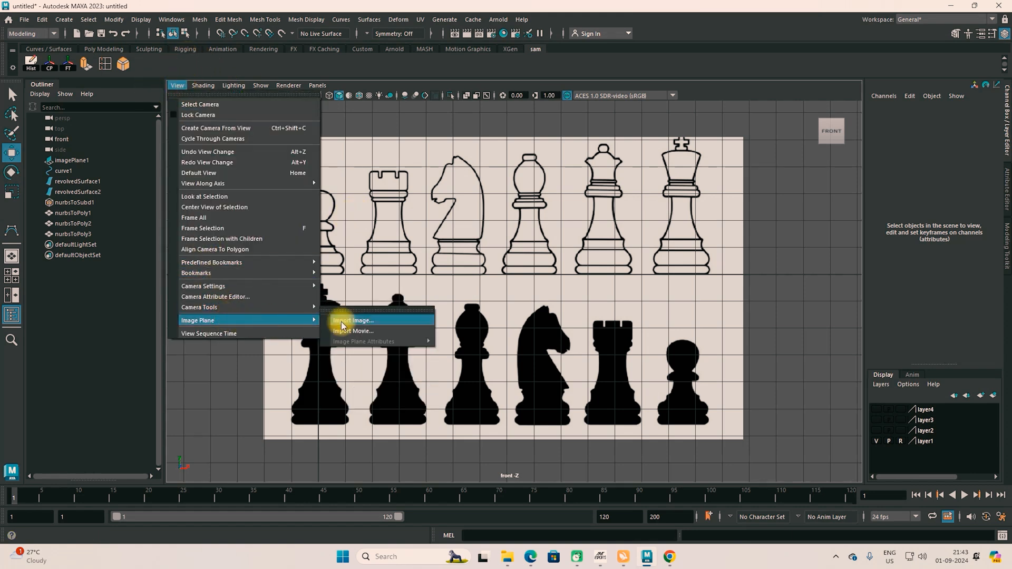
{"action": "left_click", "coordinate": [369, 323]}
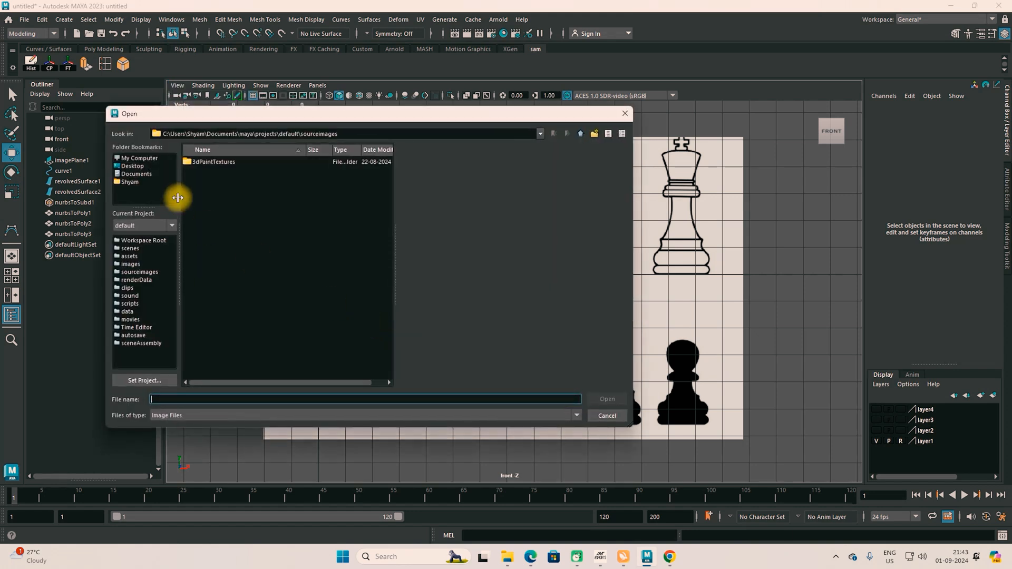
{"action": "left_click", "coordinate": [135, 166]}
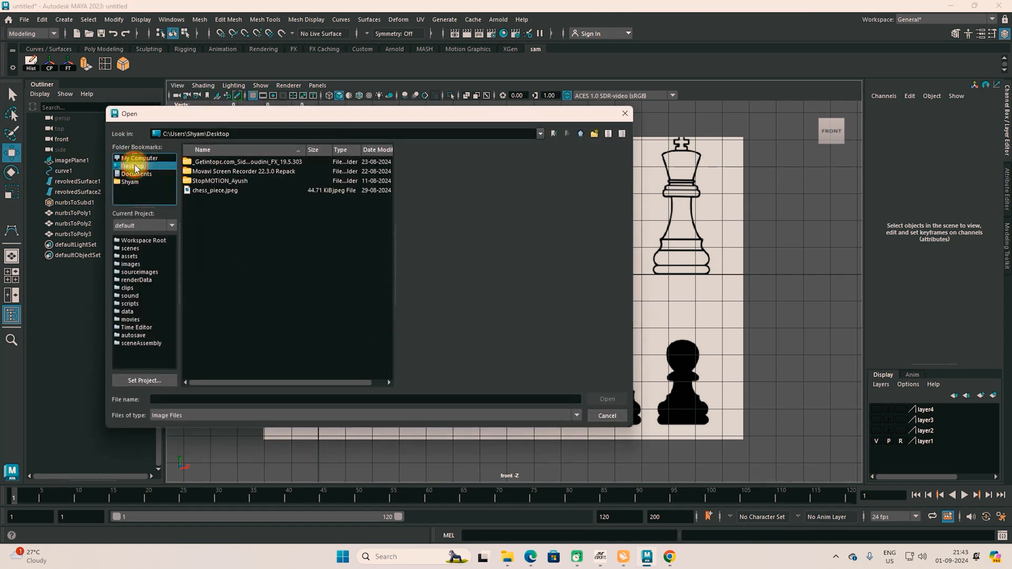
{"action": "left_click", "coordinate": [622, 116]}
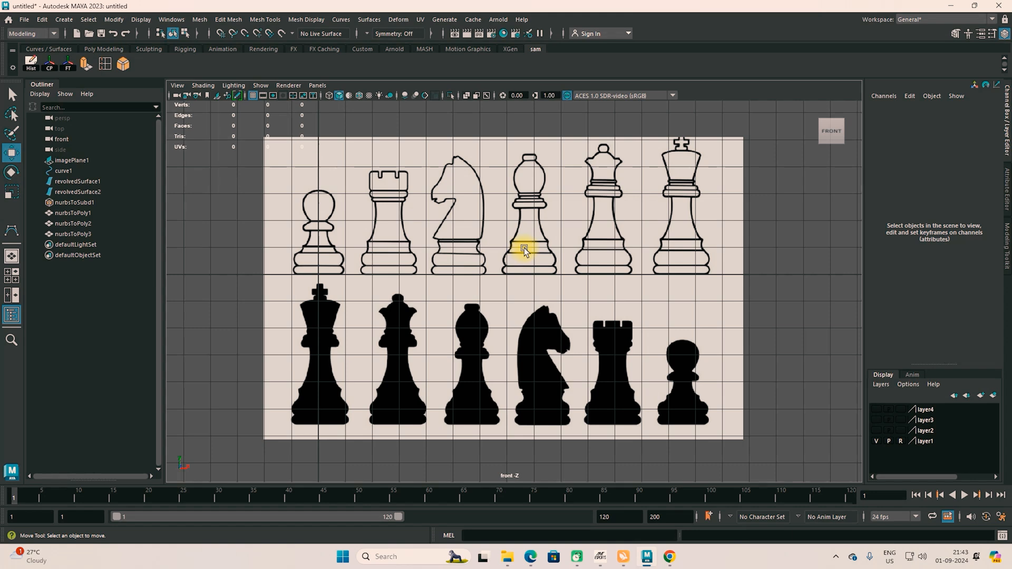
Look over the chess reference image, check the image plane topic in the syllabus in Edge and return to Maya.
{"action": "scroll", "coordinate": [522, 249], "scroll_direction": "up", "scroll_amount": 2}
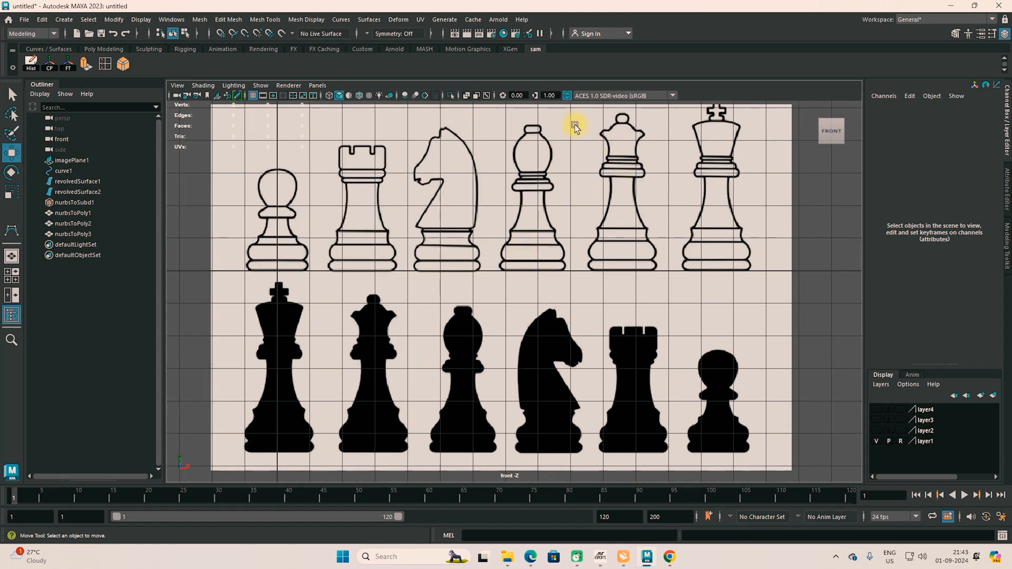
{"action": "middle_click_drag", "start_coordinate": [537, 256], "coordinate": [554, 282], "text": "alt"}
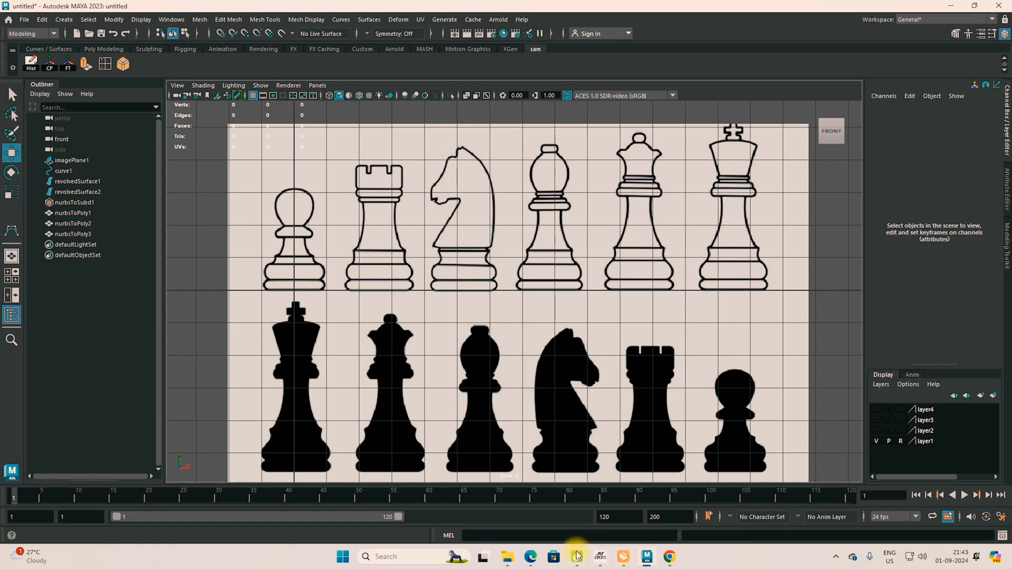
{"action": "left_click", "coordinate": [530, 556]}
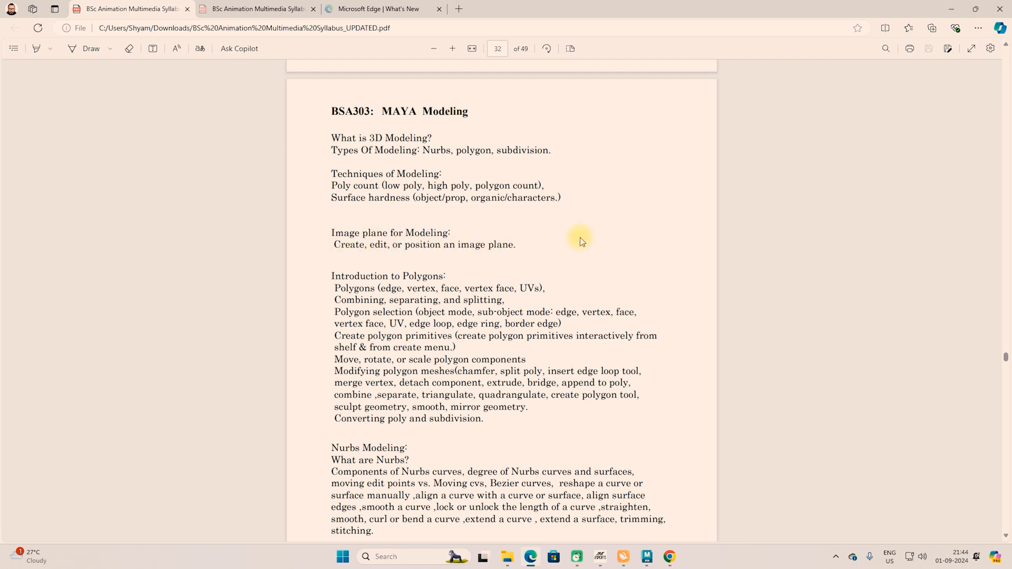
{"action": "left_click", "coordinate": [953, 12]}
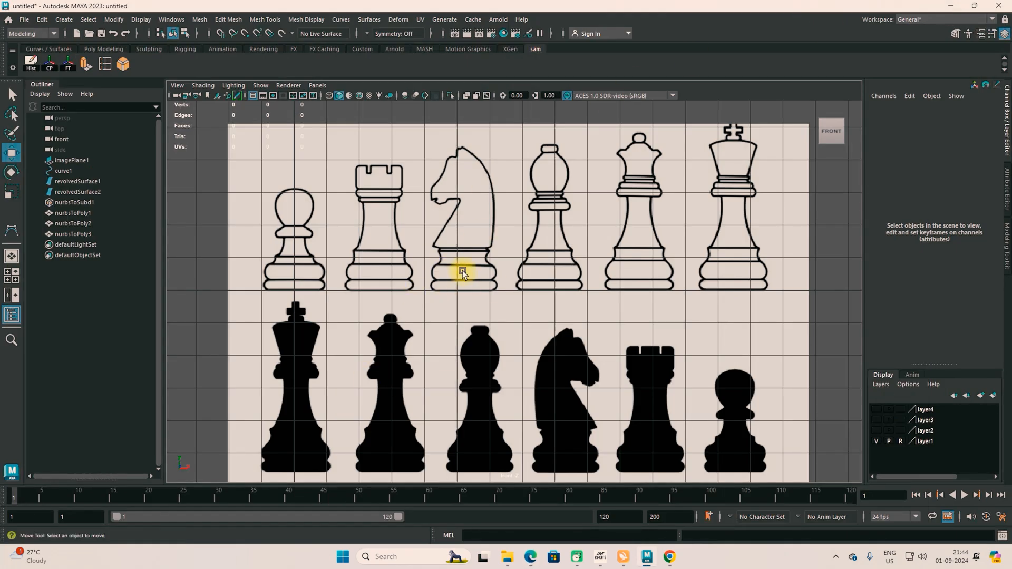
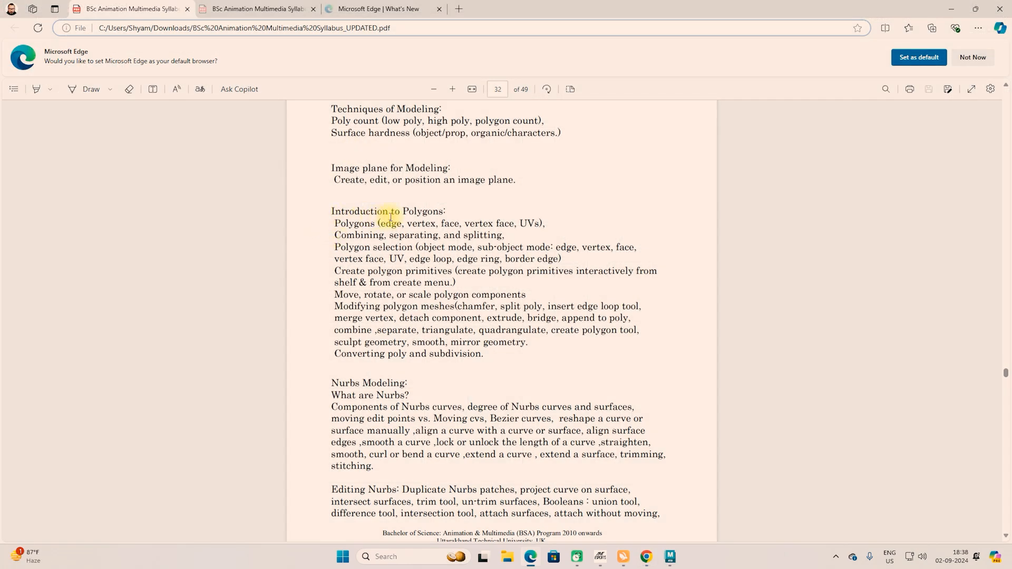
Review the Introduction to Polygons topic in the syllabus, marking the heading and the polygon component names, and return to Maya.
{"action": "left_click_drag", "start_coordinate": [446, 211], "coordinate": [349, 213]}
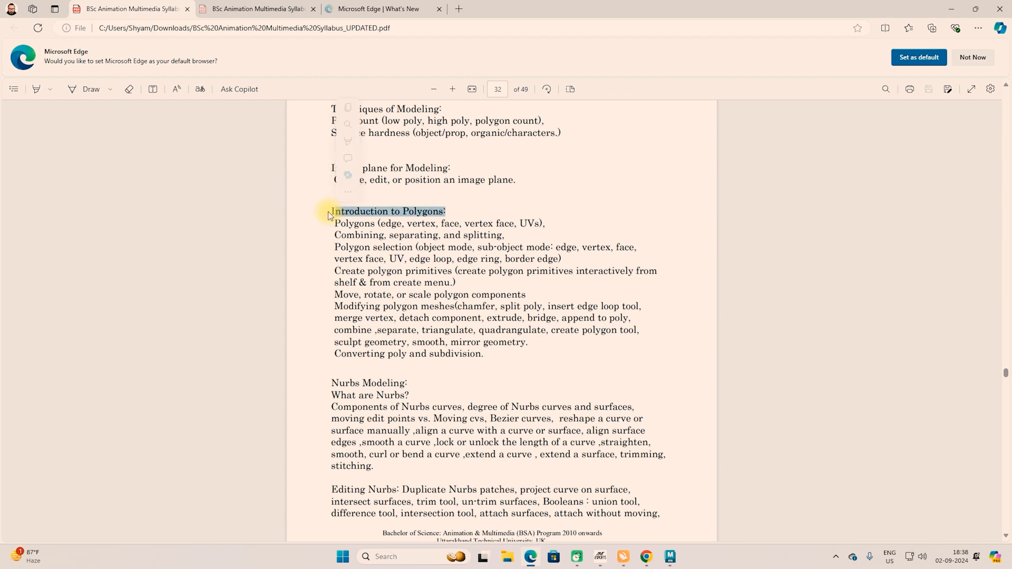
{"action": "left_click_drag", "start_coordinate": [336, 225], "coordinate": [357, 226]}
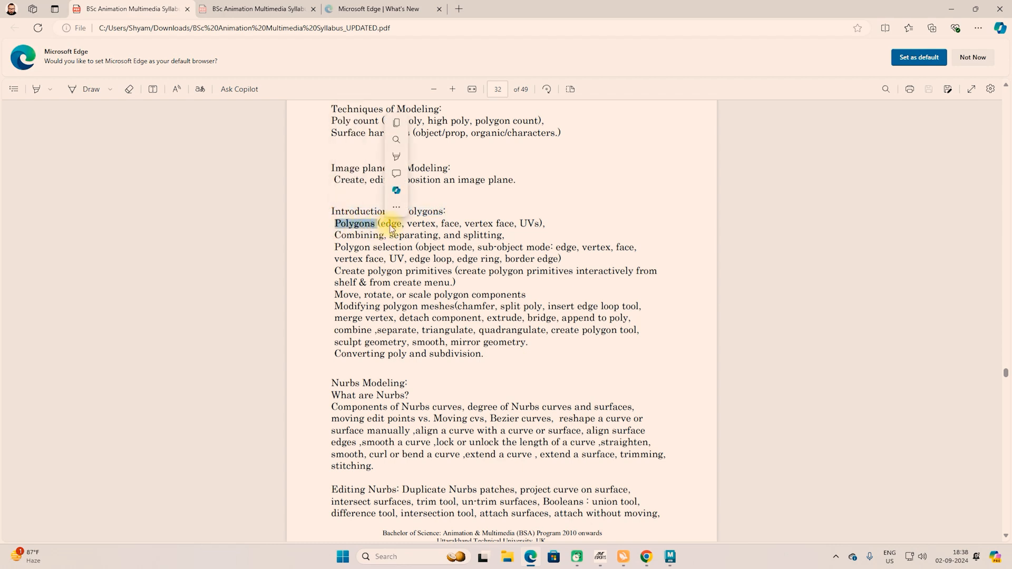
{"action": "left_click", "coordinate": [381, 224]}
{"action": "left_click_drag", "start_coordinate": [409, 227], "coordinate": [414, 226]}
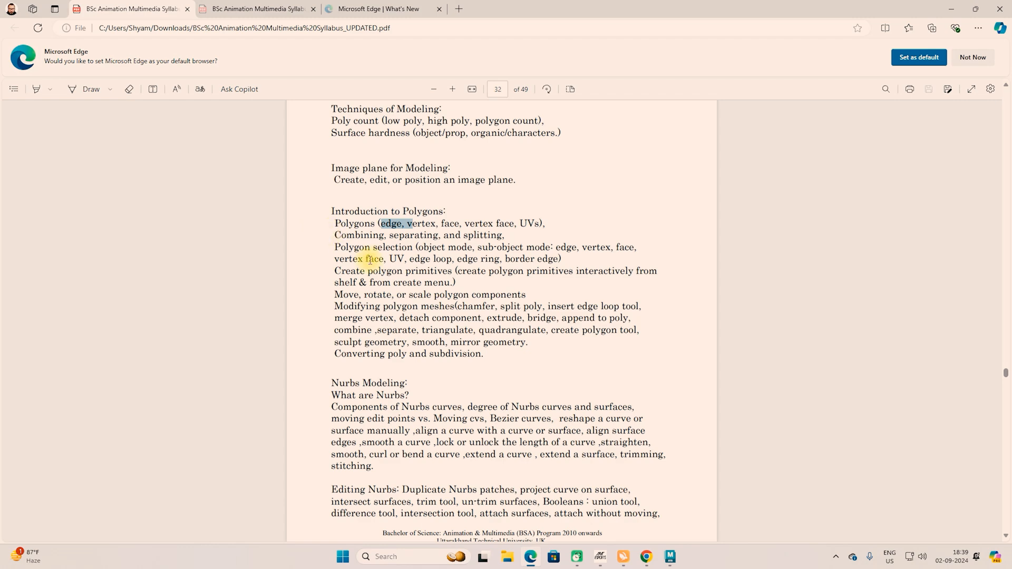
{"action": "left_click", "coordinate": [671, 556]}
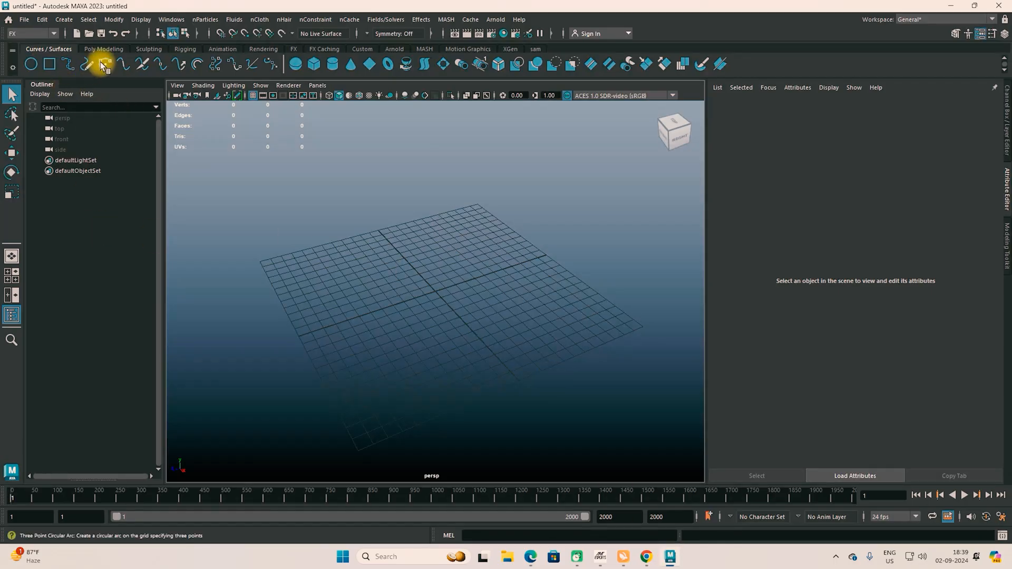
Create a polygon sphere at the origin, scale it up and raise it about 6.3 cm above the grid.
{"action": "left_click", "coordinate": [105, 49]}
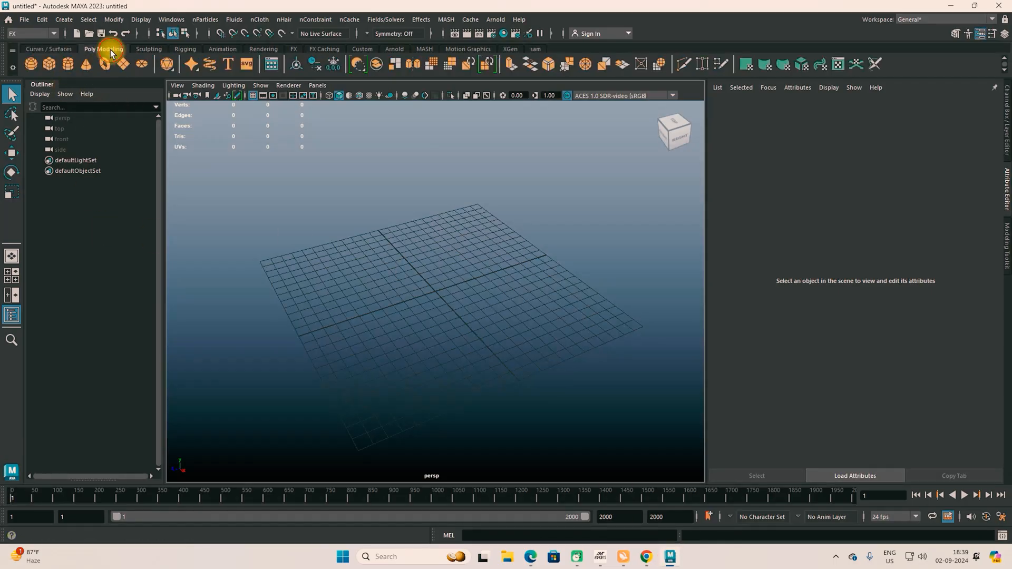
{"action": "left_click", "coordinate": [30, 65]}
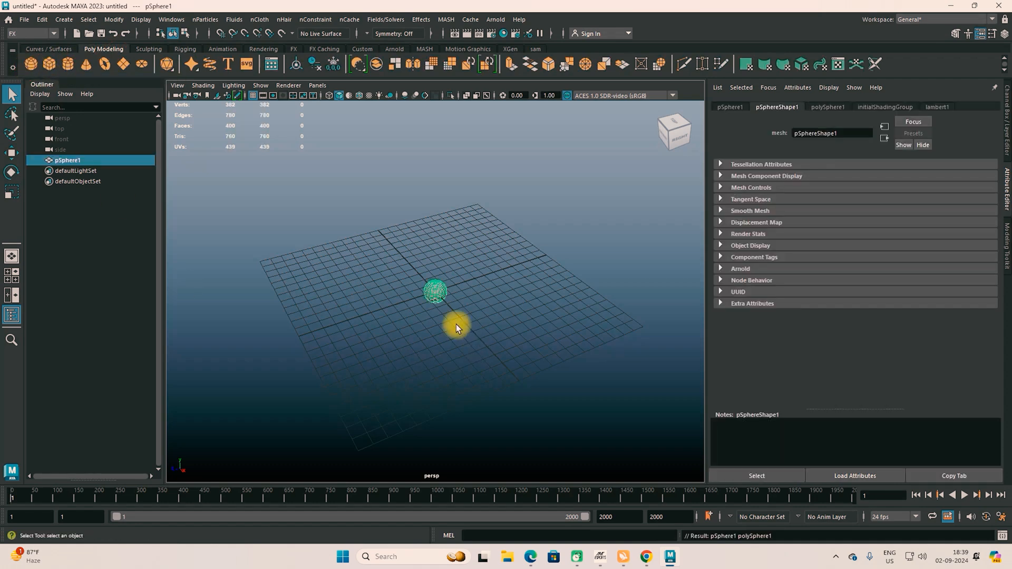
{"action": "left_click", "coordinate": [431, 294]}
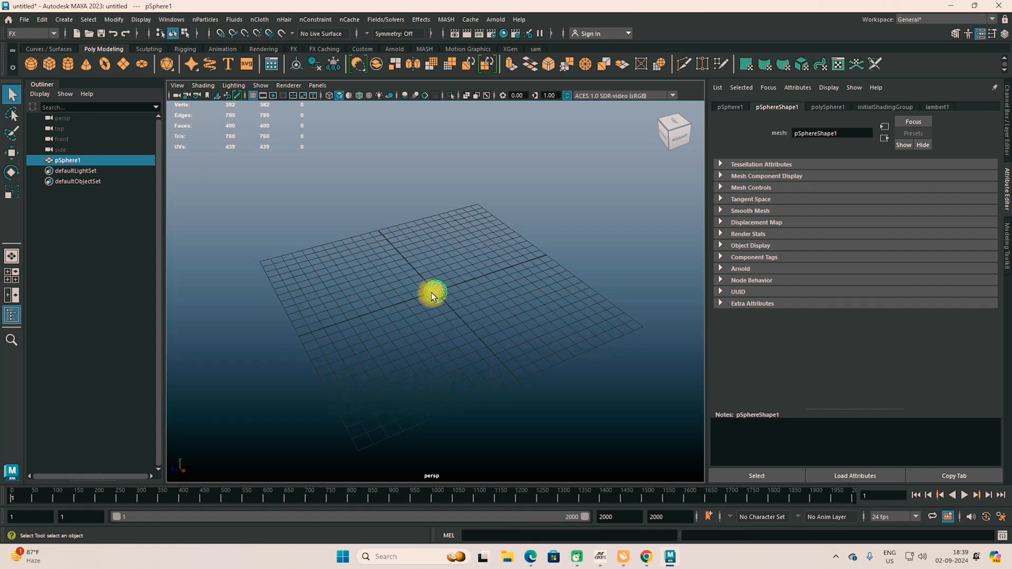
{"action": "key", "text": "w"}
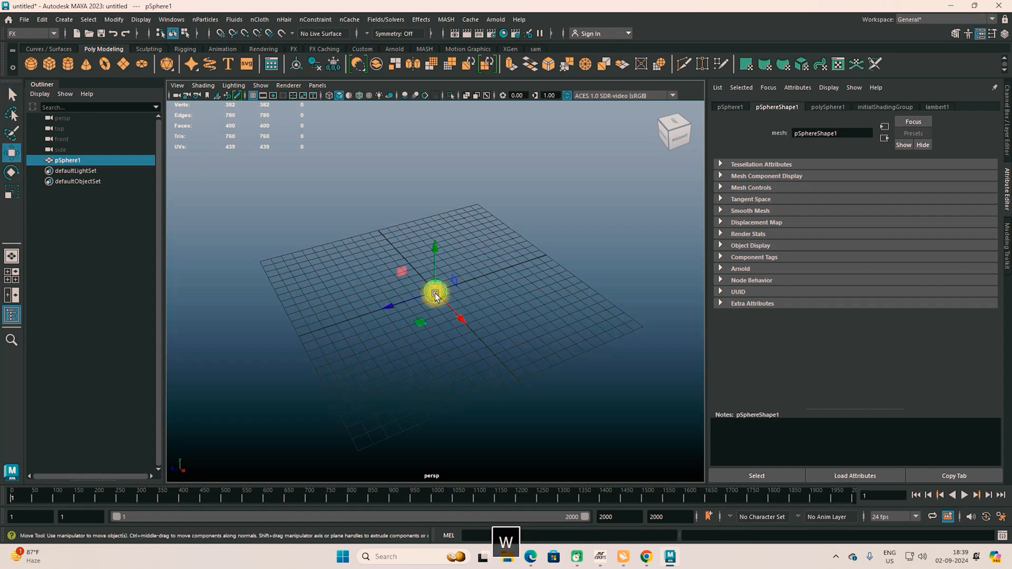
{"action": "key", "text": "r"}
{"action": "left_click_drag", "start_coordinate": [436, 294], "coordinate": [441, 165]}
{"action": "key", "text": "w"}
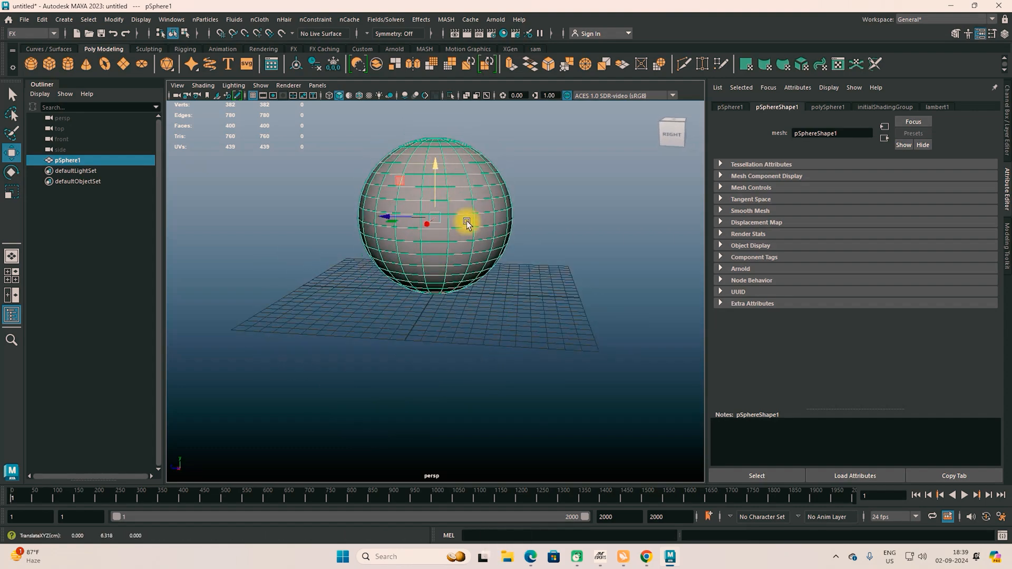
{"action": "left_click_drag", "start_coordinate": [469, 219], "coordinate": [436, 301], "text": "alt"}
{"action": "left_click_drag", "start_coordinate": [393, 327], "coordinate": [476, 286], "text": "alt"}
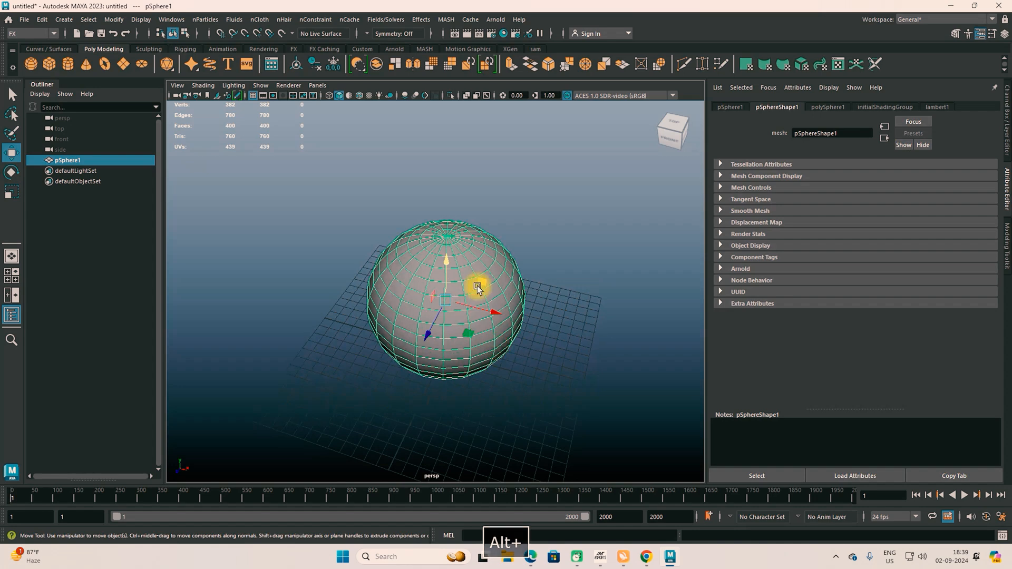
Switch the sphere to vertex mode and select a few individual vertices on its surface.
{"action": "right_click", "coordinate": [476, 252]}
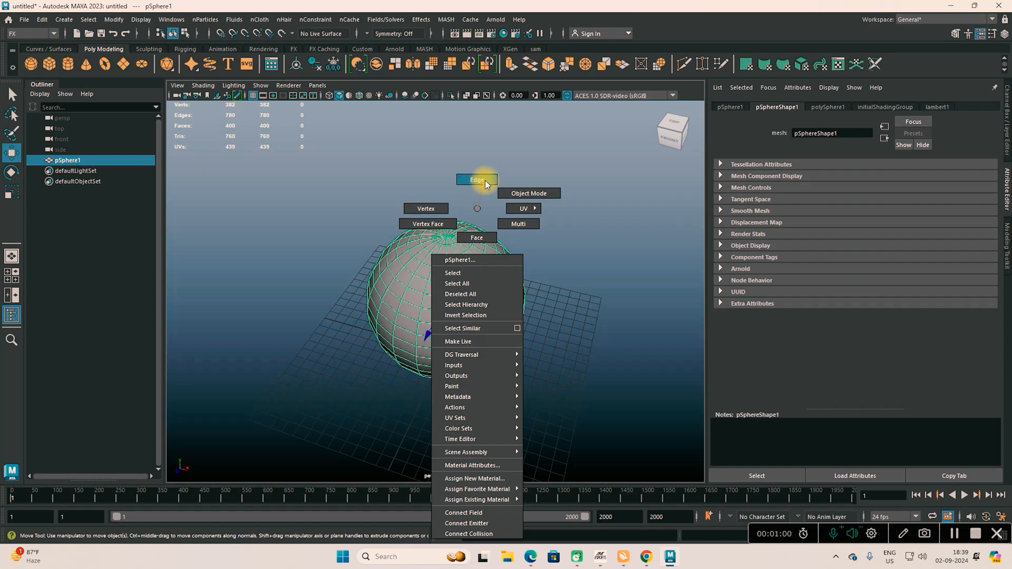
{"action": "right_click_drag", "start_coordinate": [485, 183], "coordinate": [425, 207]}
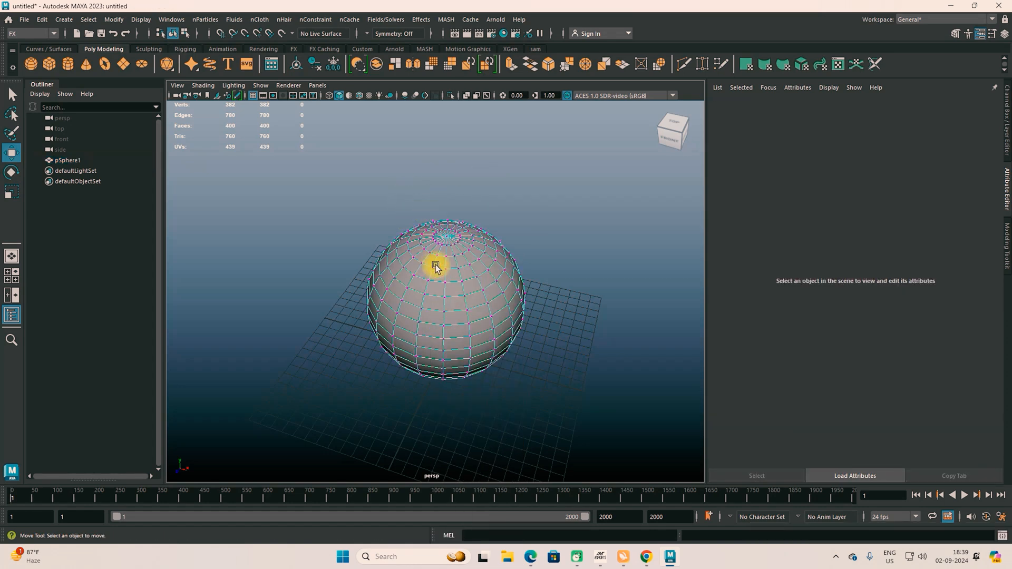
{"action": "scroll", "coordinate": [435, 267], "scroll_direction": "up", "scroll_amount": 5}
{"action": "scroll", "coordinate": [433, 264], "scroll_direction": "down", "scroll_amount": 2}
{"action": "left_click", "coordinate": [409, 246]}
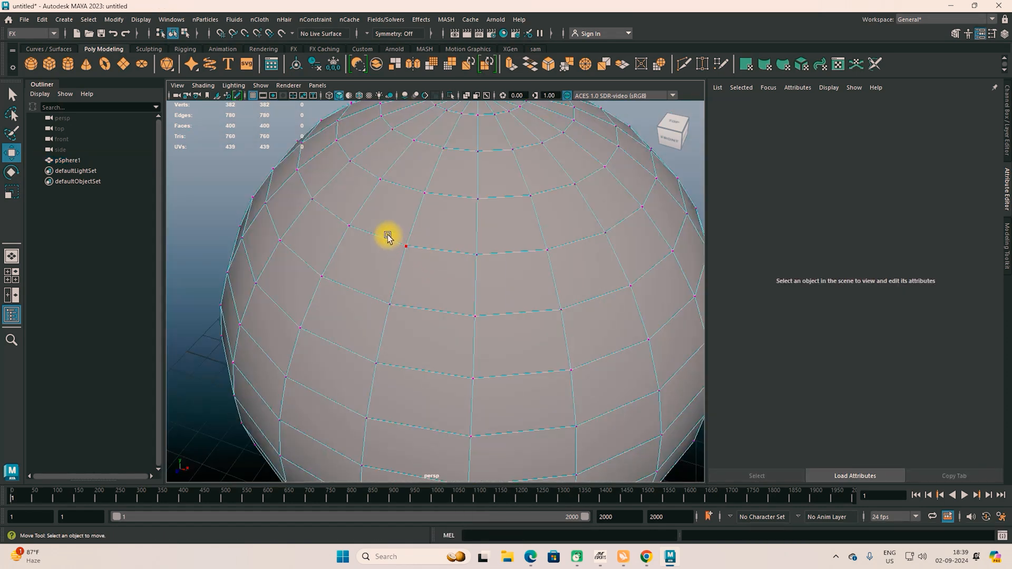
{"action": "left_click", "coordinate": [474, 253]}
{"action": "left_click_drag", "start_coordinate": [598, 219], "coordinate": [635, 254]}
{"action": "scroll", "coordinate": [564, 234], "scroll_direction": "down", "scroll_amount": 3}
{"action": "left_click_drag", "start_coordinate": [555, 235], "coordinate": [595, 272], "text": "alt"}
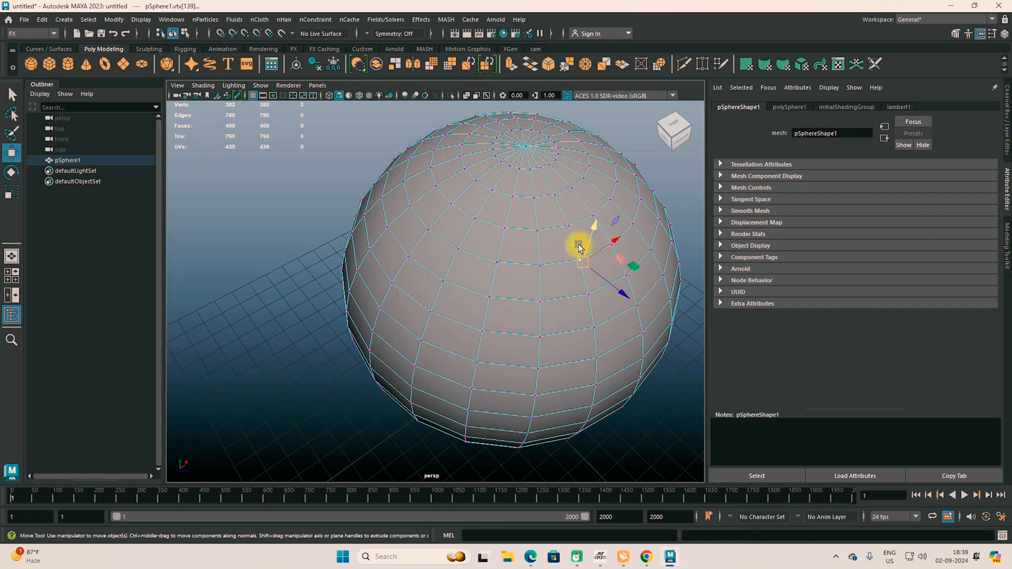
{"action": "left_click", "coordinate": [568, 223], "text": "shift"}
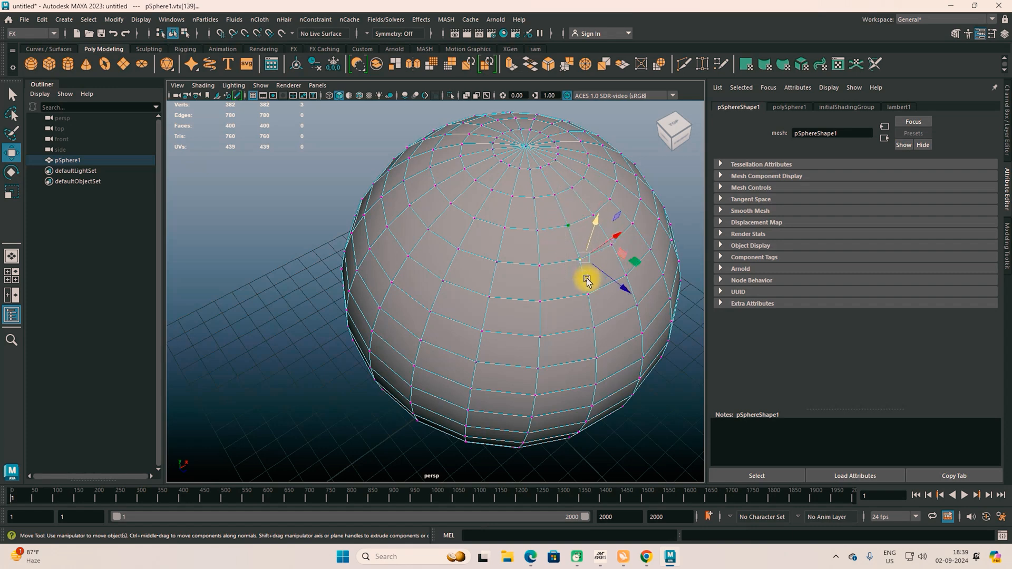
{"action": "left_click_drag", "start_coordinate": [530, 255], "coordinate": [485, 275]}
{"action": "right_click_drag", "start_coordinate": [485, 275], "coordinate": [441, 264], "text": "alt"}
Select the cap of vertices at the top of the sphere and move it upward to about 13 cm.
{"action": "left_click_drag", "start_coordinate": [354, 239], "coordinate": [579, 257]}
{"action": "left_click_drag", "start_coordinate": [405, 150], "coordinate": [530, 184]}
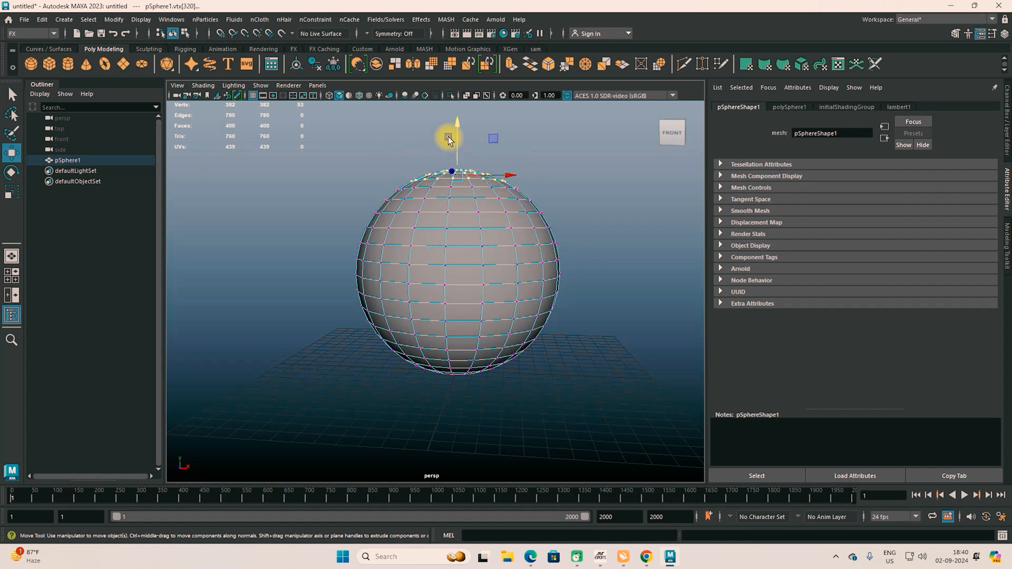
{"action": "left_click_drag", "start_coordinate": [459, 135], "coordinate": [458, 119]}
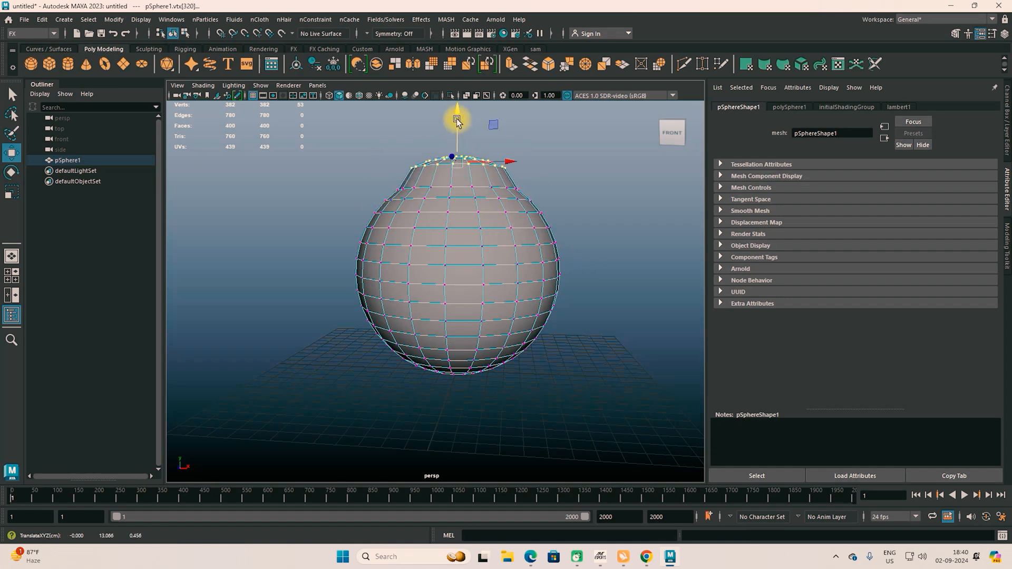
Select the vertex ring just below the raised cap, tilt it slightly and raise it to about 12 cm.
{"action": "left_click_drag", "start_coordinate": [379, 179], "coordinate": [512, 181]}
{"action": "key", "text": "e"}
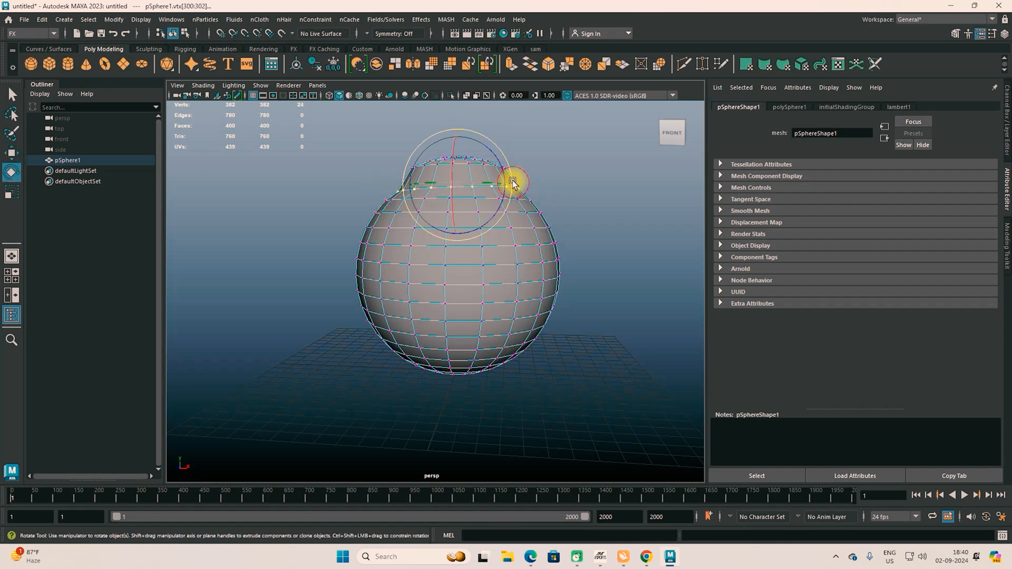
{"action": "key", "text": "w"}
{"action": "left_click_drag", "start_coordinate": [452, 118], "coordinate": [457, 124]}
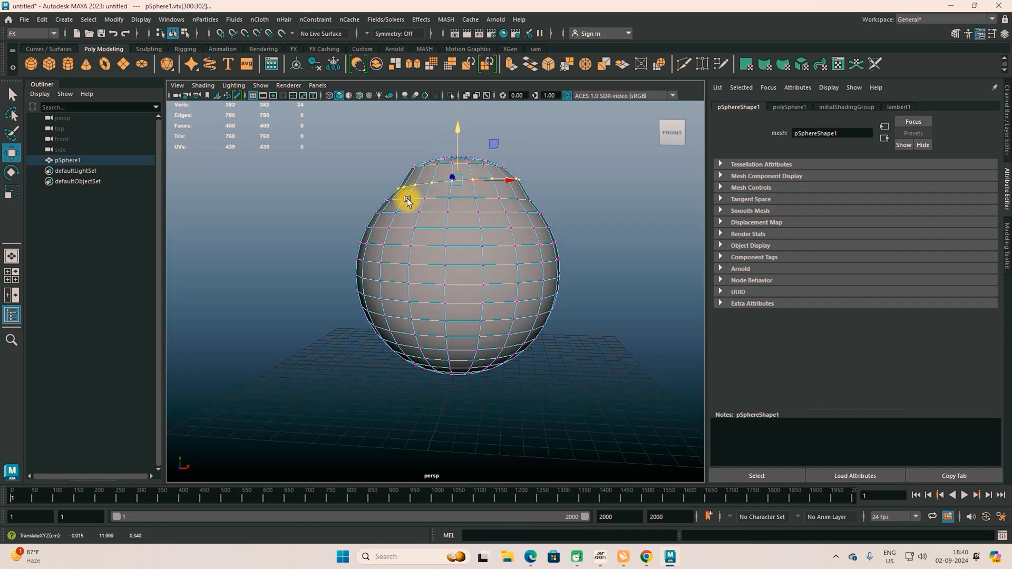
Select the next vertex ring down and adjust its scale and height slightly, to about 11 cm.
{"action": "left_click_drag", "start_coordinate": [367, 193], "coordinate": [576, 206]}
{"action": "key", "text": "r"}
{"action": "left_click_drag", "start_coordinate": [456, 198], "coordinate": [466, 203]}
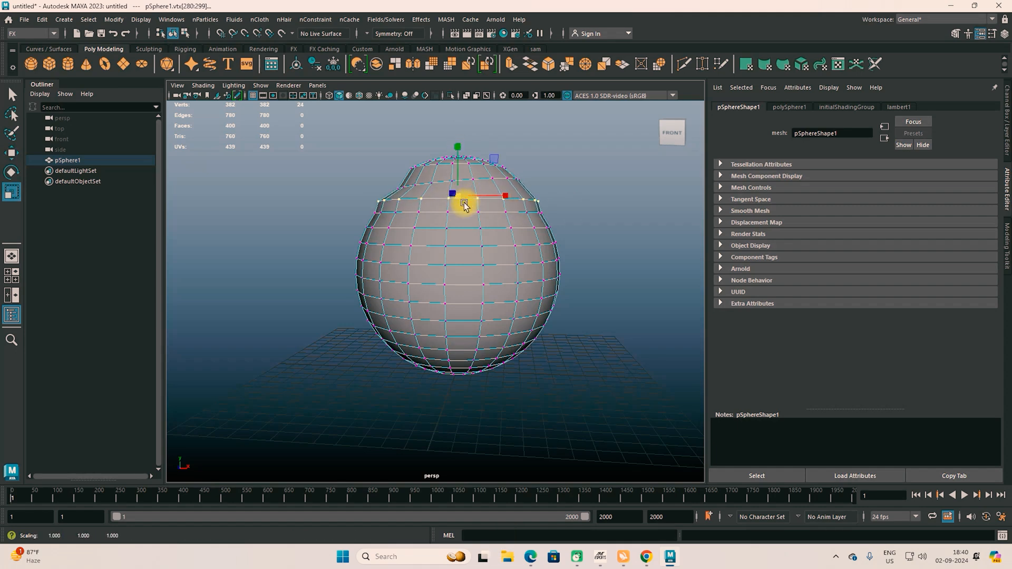
{"action": "key", "text": "w"}
{"action": "left_click_drag", "start_coordinate": [458, 140], "coordinate": [460, 142]}
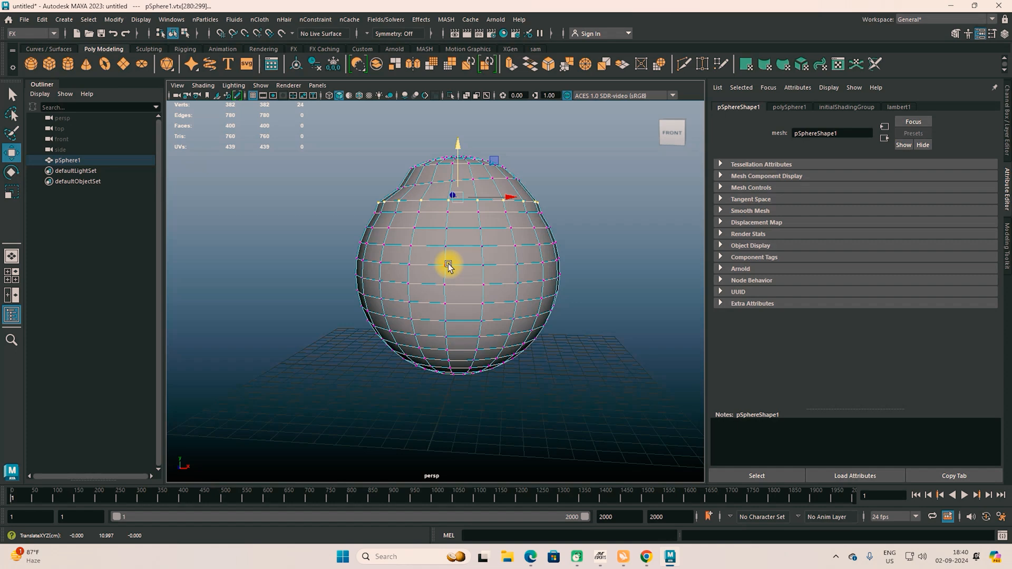
Switch the sphere to edge mode and select different vertical edge loops, ending with one on the front left side.
{"action": "right_click_drag", "start_coordinate": [451, 270], "coordinate": [446, 183]}
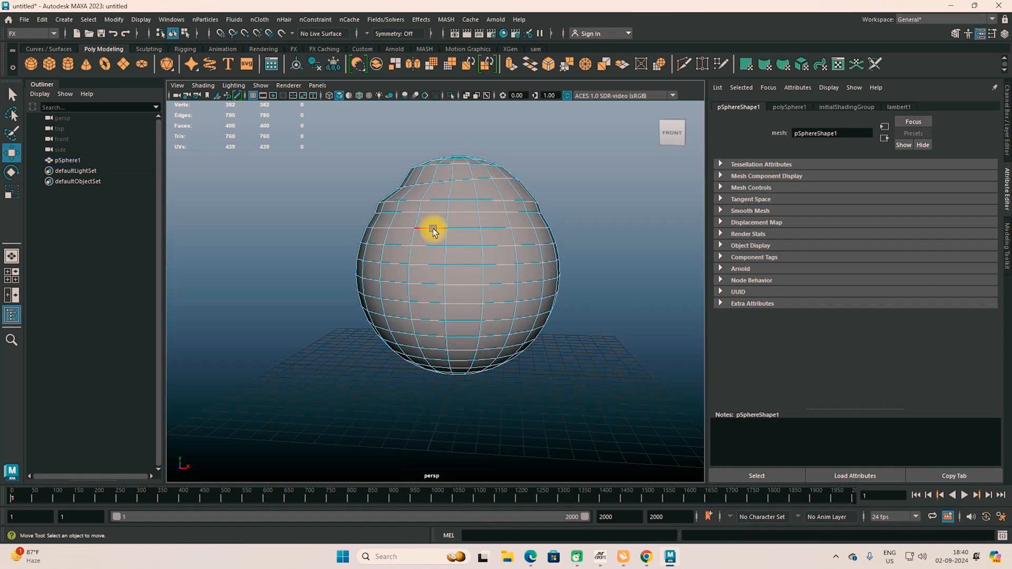
{"action": "double_click", "coordinate": [448, 241]}
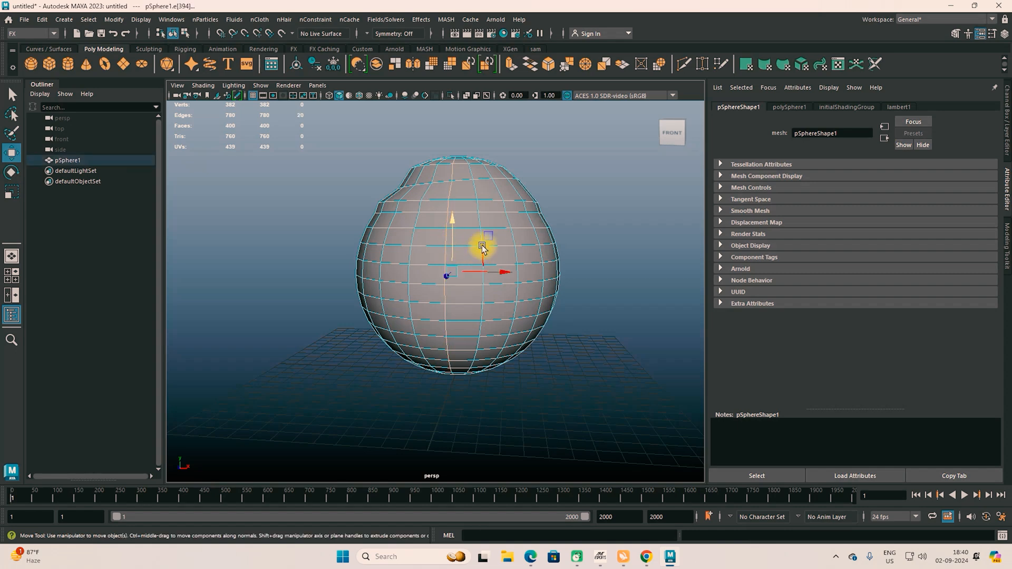
{"action": "double_click", "coordinate": [515, 237]}
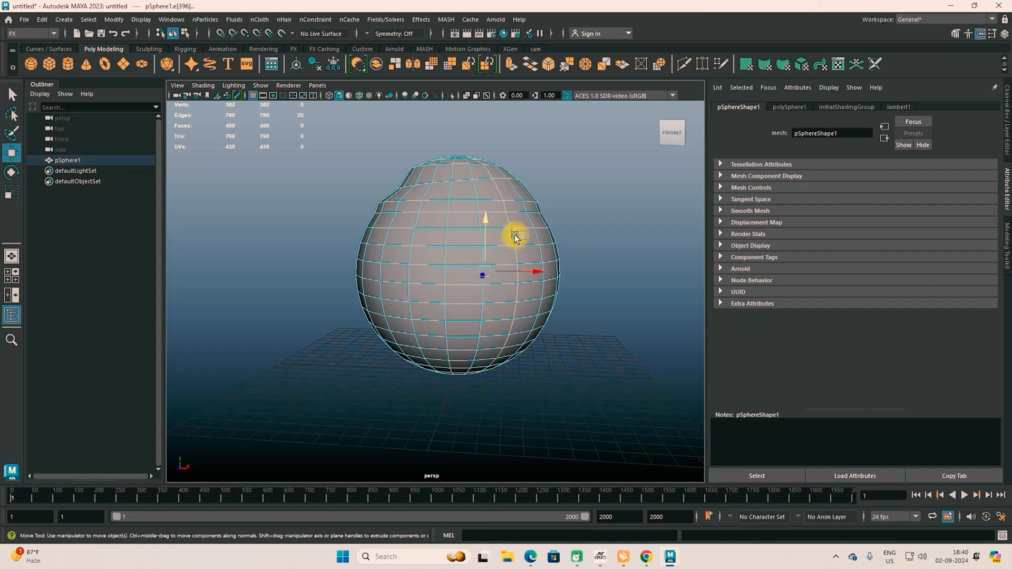
{"action": "double_click", "coordinate": [412, 235]}
{"action": "left_click_drag", "start_coordinate": [480, 300], "coordinate": [323, 289], "text": "alt"}
{"action": "left_click_drag", "start_coordinate": [388, 319], "coordinate": [436, 318], "text": "alt"}
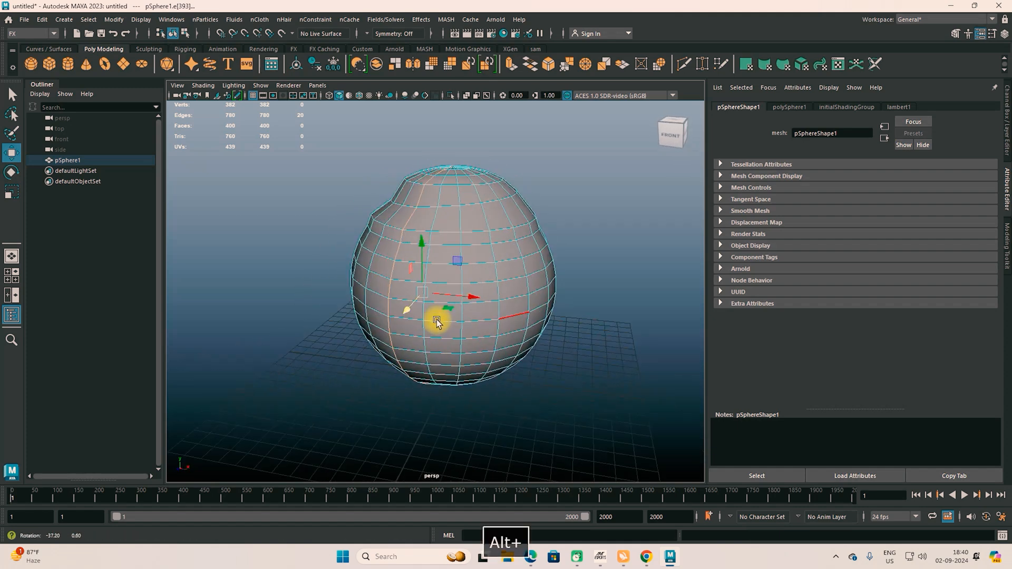
Scale the selected vertical edge loop inward to form a groove and shift it slightly along the Z axis.
{"action": "key", "text": "e"}
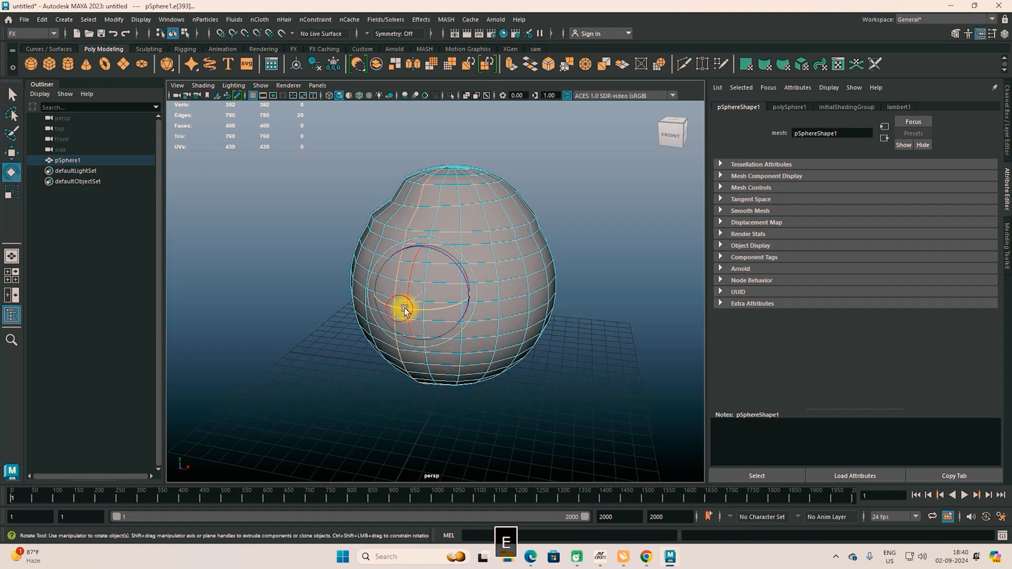
{"action": "key", "text": "r"}
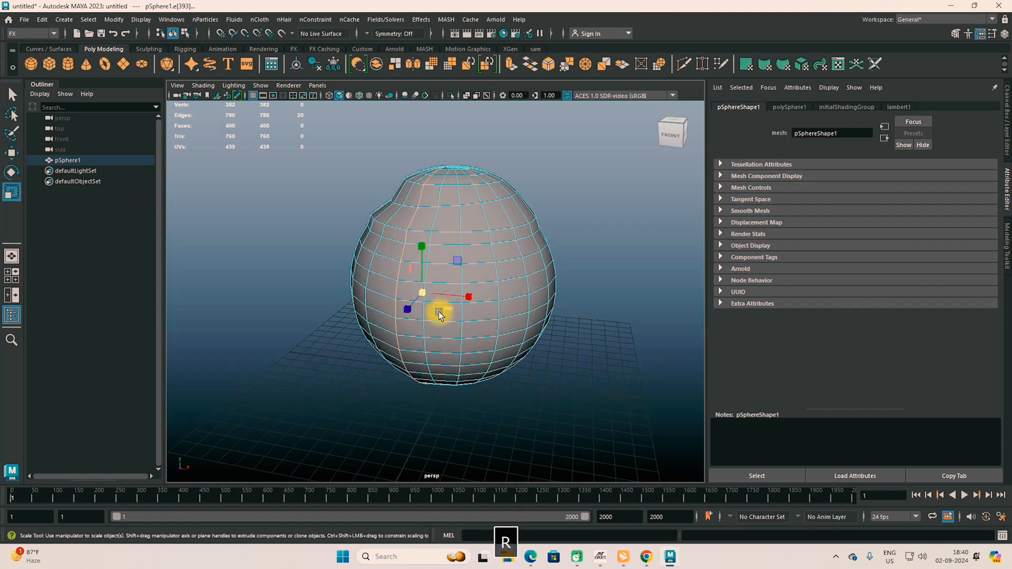
{"action": "left_click_drag", "start_coordinate": [421, 291], "coordinate": [413, 286]}
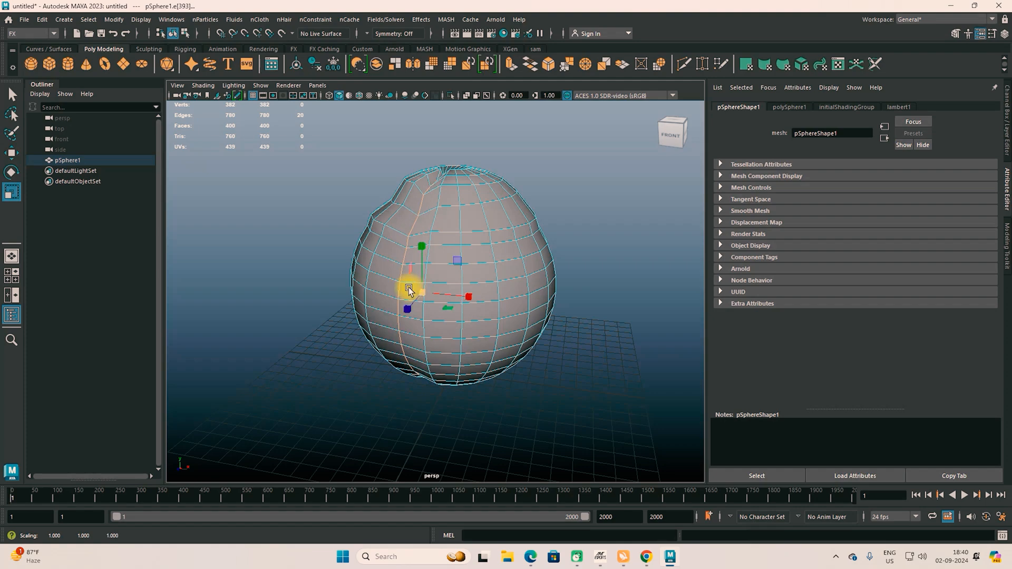
{"action": "left_click_drag", "start_coordinate": [420, 330], "coordinate": [339, 321], "text": "alt"}
{"action": "key", "text": "w"}
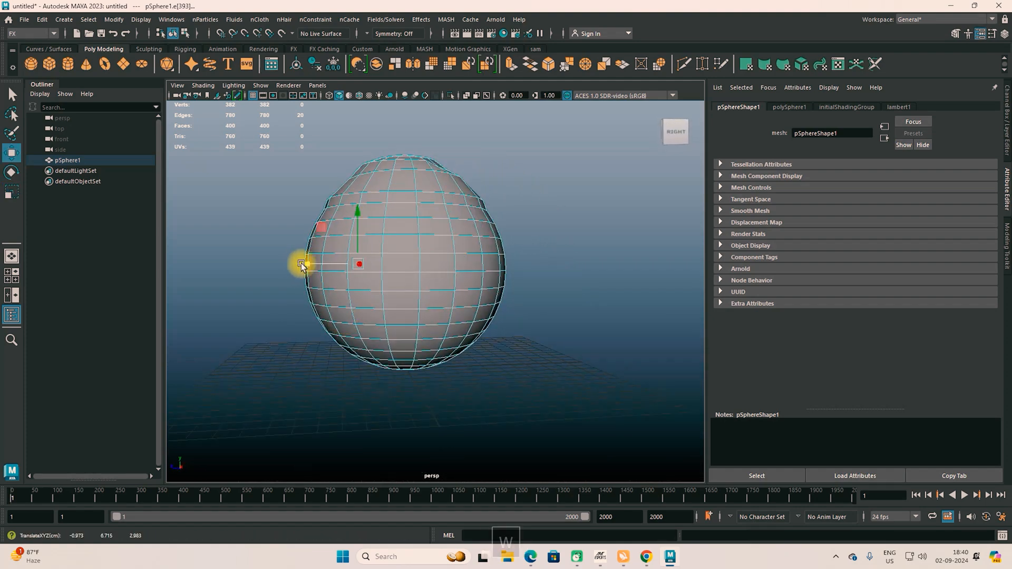
{"action": "left_click_drag", "start_coordinate": [396, 335], "coordinate": [477, 346], "text": "alt"}
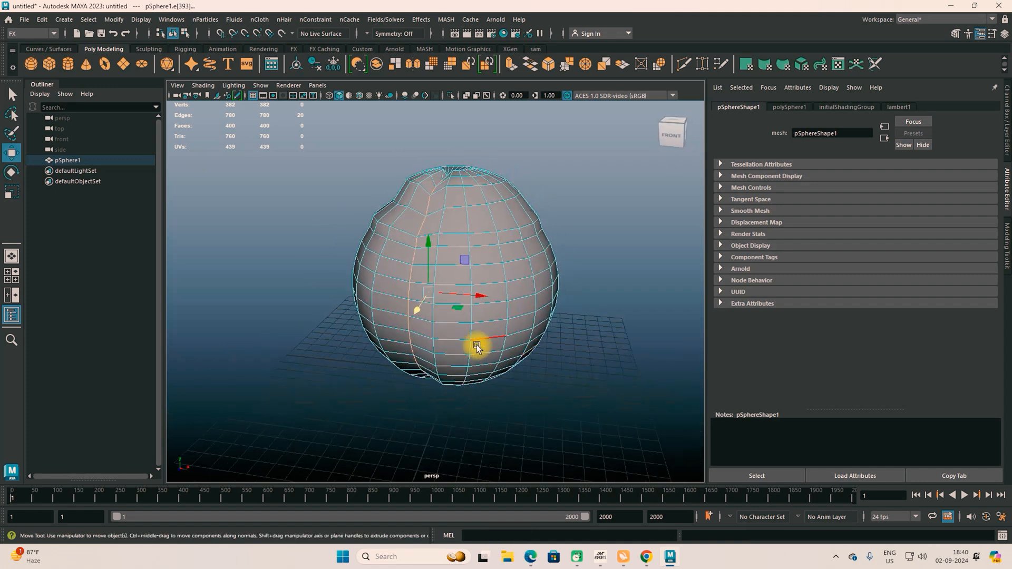
Switch the sphere to face mode and select single faces on the front, ending with the one near the middle.
{"action": "right_click_drag", "start_coordinate": [489, 276], "coordinate": [495, 227]}
{"action": "left_click", "coordinate": [485, 286]}
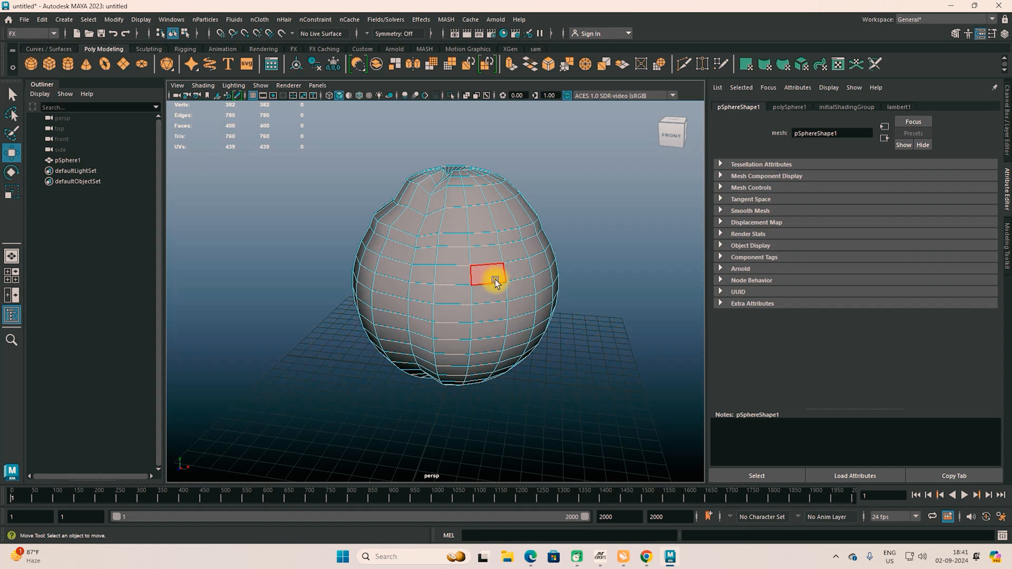
{"action": "scroll", "coordinate": [491, 282], "scroll_direction": "up", "scroll_amount": 6}
{"action": "left_click", "coordinate": [436, 323]}
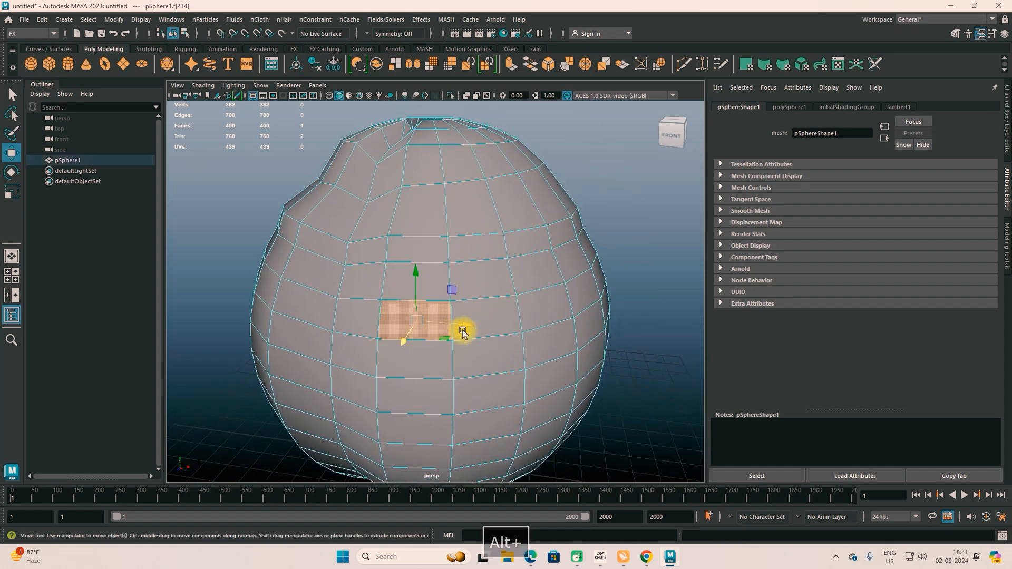
{"action": "left_click", "coordinate": [485, 324]}
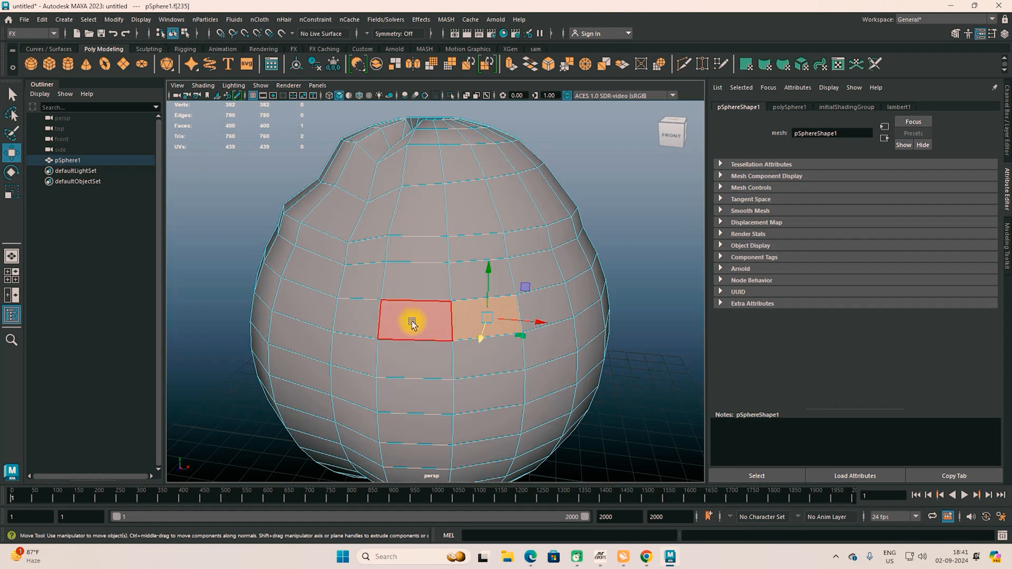
{"action": "left_click", "coordinate": [424, 328]}
Pull the selected front face outward from the sphere, rotate it and scale it up.
{"action": "left_click_drag", "start_coordinate": [484, 349], "coordinate": [537, 383], "text": "alt"}
{"action": "left_click_drag", "start_coordinate": [374, 319], "coordinate": [350, 311]}
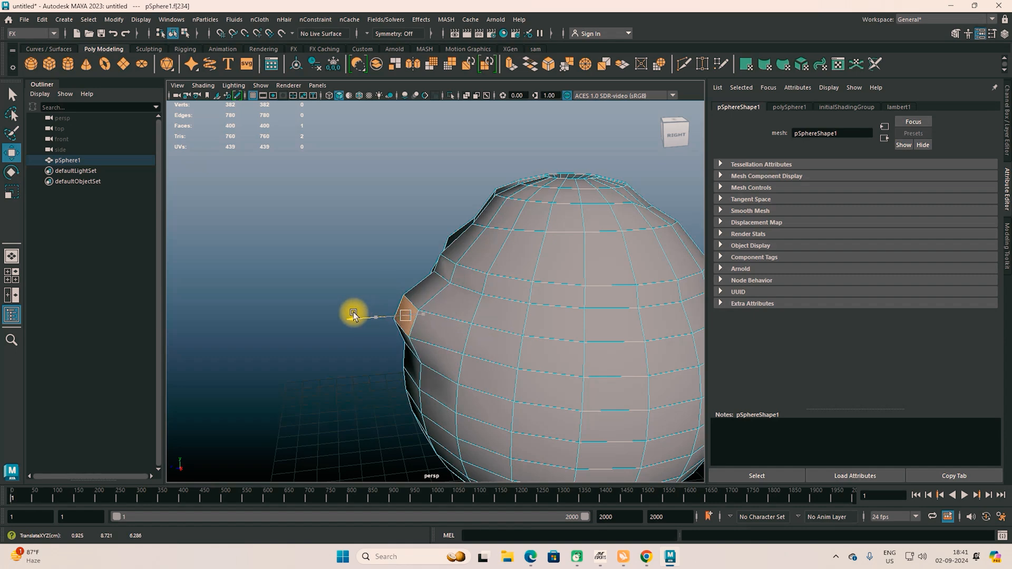
{"action": "left_click_drag", "start_coordinate": [397, 270], "coordinate": [524, 350]}
{"action": "key", "text": "e"}
{"action": "key", "text": "r"}
{"action": "key", "text": "w"}
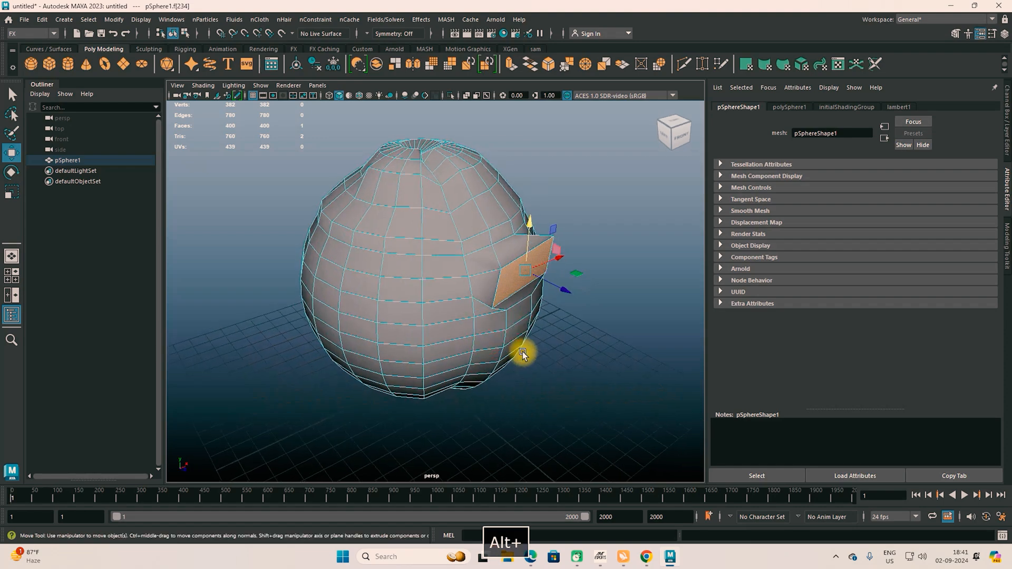
Return the sphere from face mode to object mode and check the pulled-out face from the side.
{"action": "left_click_drag", "start_coordinate": [564, 299], "coordinate": [409, 351]}
{"action": "right_click", "coordinate": [409, 352]}
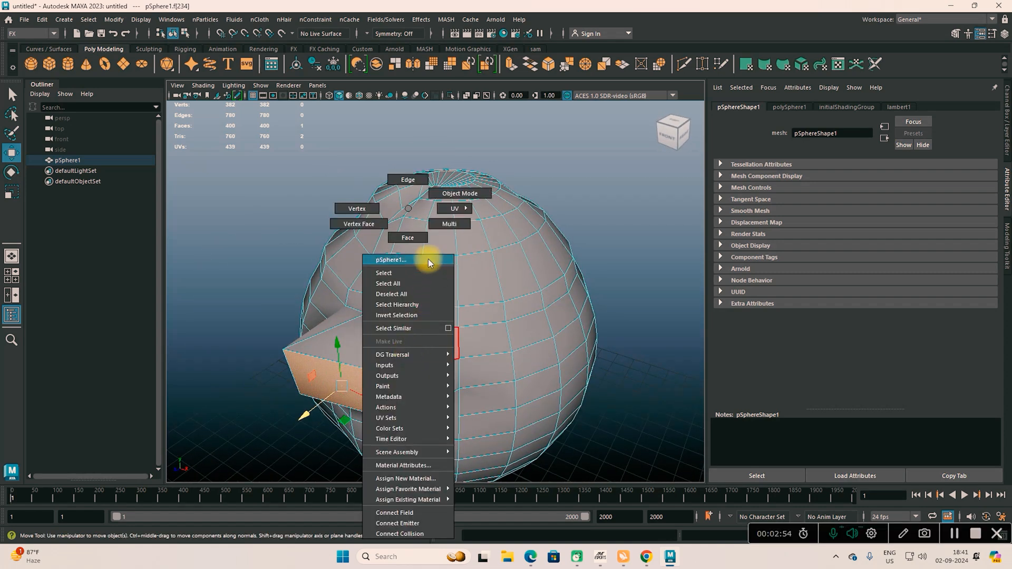
{"action": "left_click", "coordinate": [452, 194]}
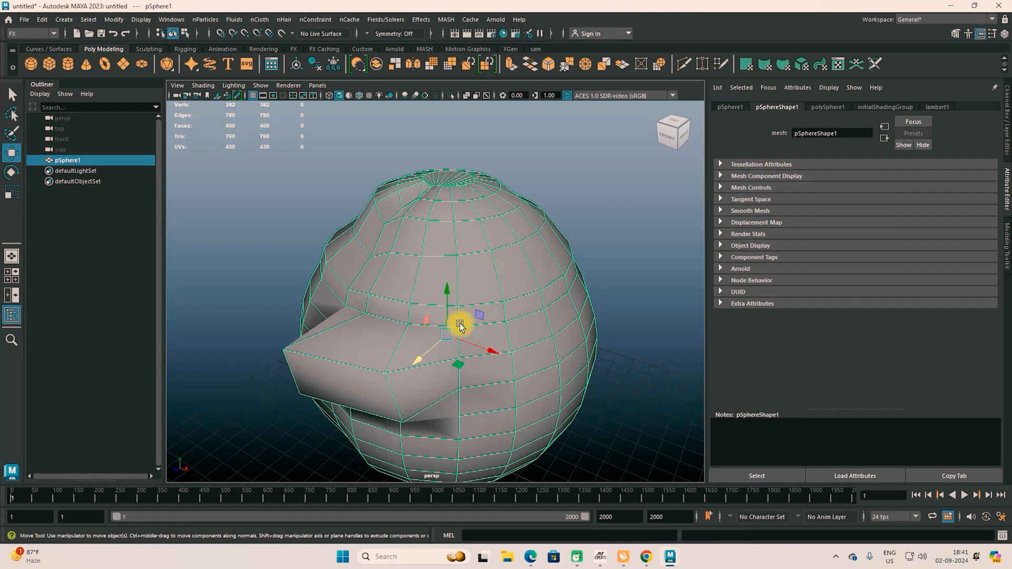
{"action": "left_click_drag", "start_coordinate": [411, 329], "coordinate": [391, 307], "text": "alt"}
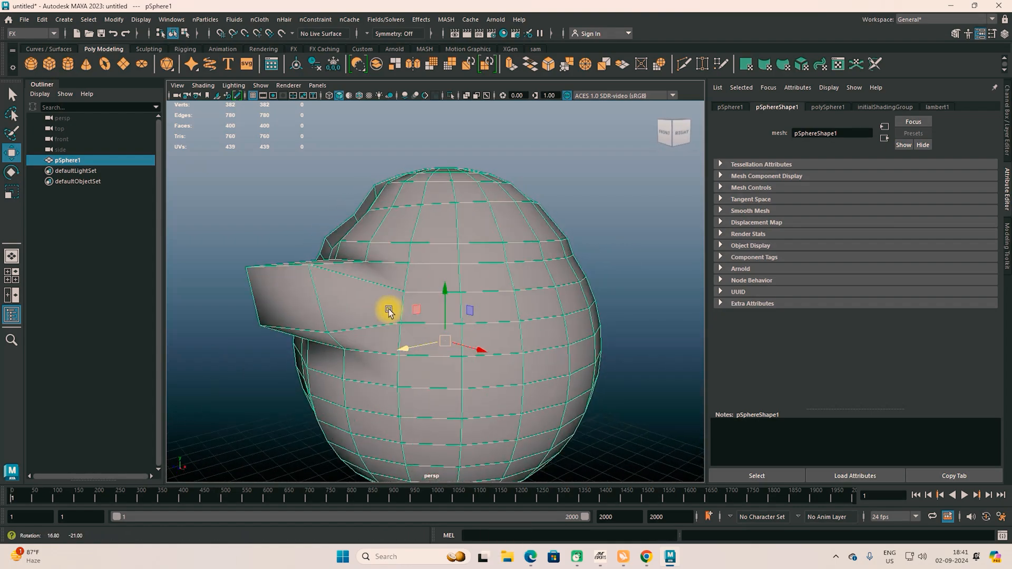
Switch the sphere to face mode, select a single face on its upper right side, and return to object mode.
{"action": "right_click", "coordinate": [437, 240]}
{"action": "left_click", "coordinate": [435, 238]}
{"action": "left_click", "coordinate": [435, 221]}
{"action": "left_click", "coordinate": [480, 250]}
{"action": "left_click", "coordinate": [479, 285]}
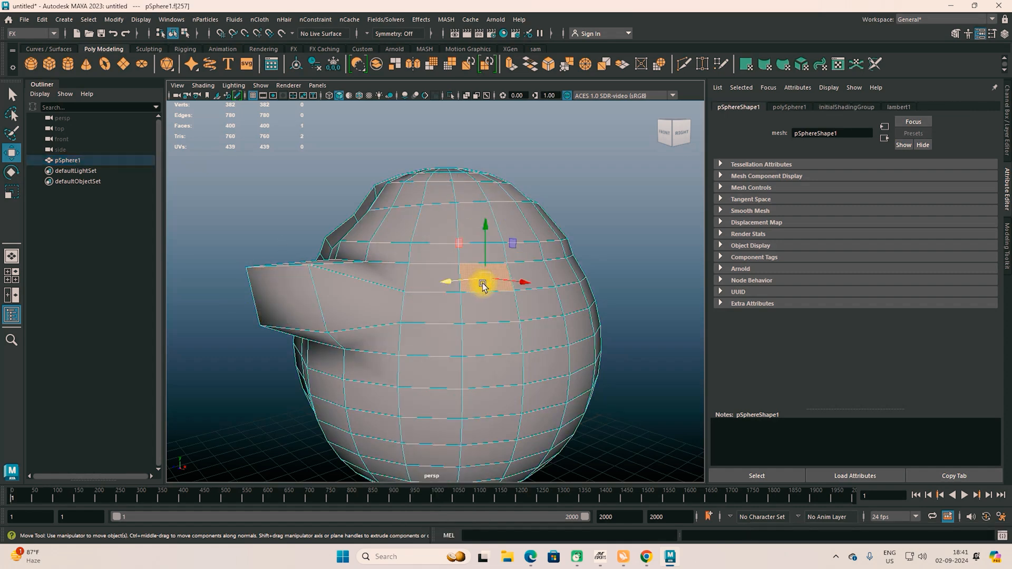
{"action": "right_click", "coordinate": [470, 208]}
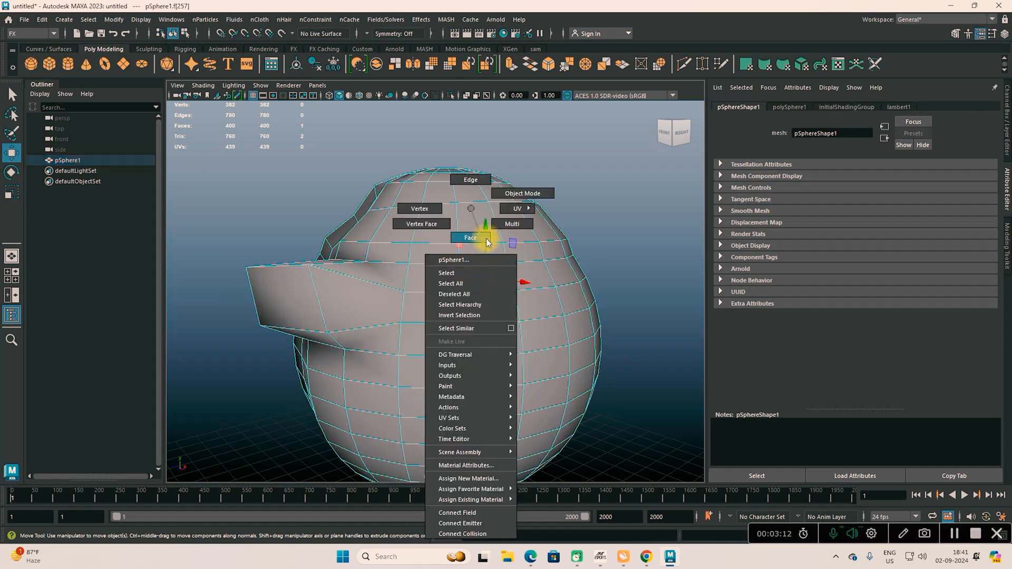
{"action": "left_click", "coordinate": [514, 193]}
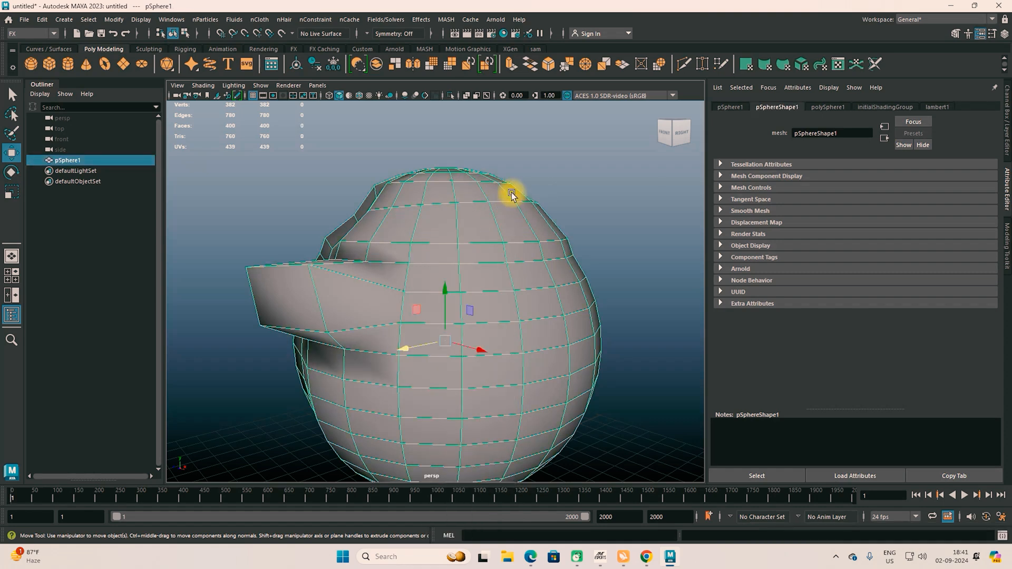
Switch the sphere to vertex mode, change to edge mode, and return it to object mode.
{"action": "middle_click_drag", "start_coordinate": [407, 348], "coordinate": [488, 338]}
{"action": "left_click_drag", "start_coordinate": [488, 338], "coordinate": [418, 380]}
{"action": "scroll", "coordinate": [454, 365], "scroll_direction": "down", "scroll_amount": 2}
{"action": "left_click_drag", "start_coordinate": [480, 345], "coordinate": [489, 363]}
{"action": "right_click_drag", "start_coordinate": [476, 278], "coordinate": [428, 217]}
{"action": "left_click", "coordinate": [482, 266]}
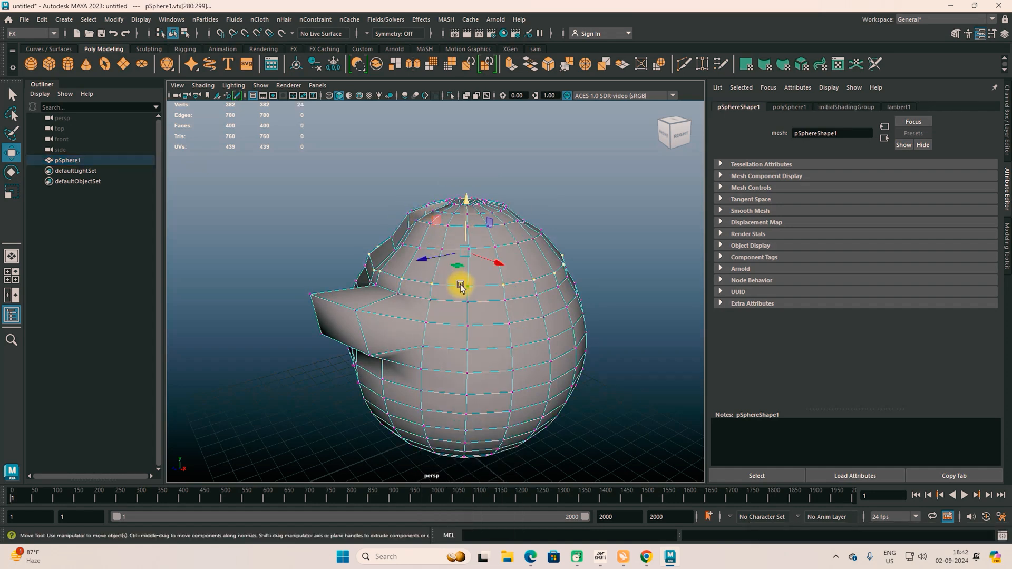
{"action": "right_click_drag", "start_coordinate": [458, 284], "coordinate": [469, 255]}
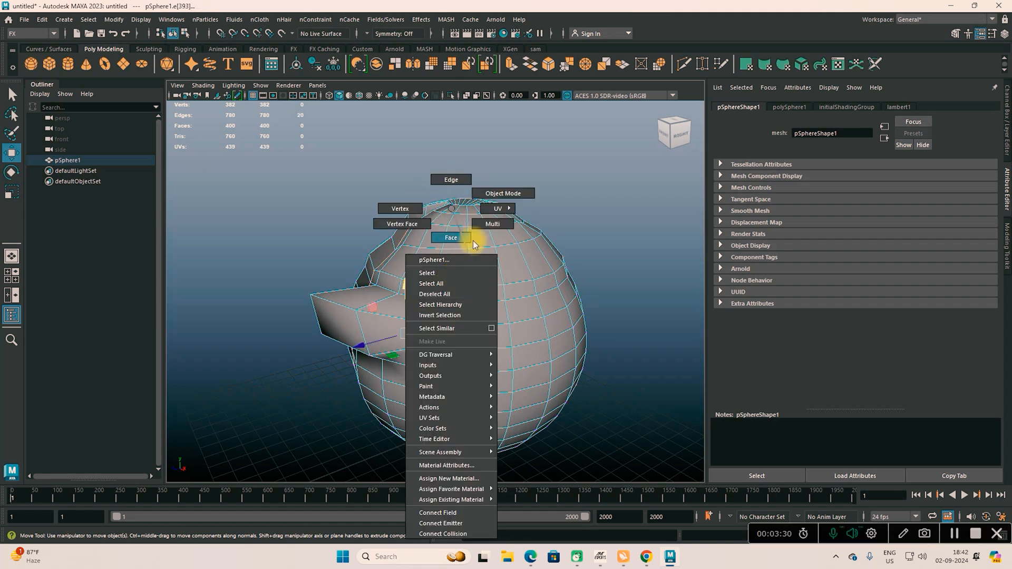
{"action": "right_click_drag", "start_coordinate": [498, 194], "coordinate": [499, 192]}
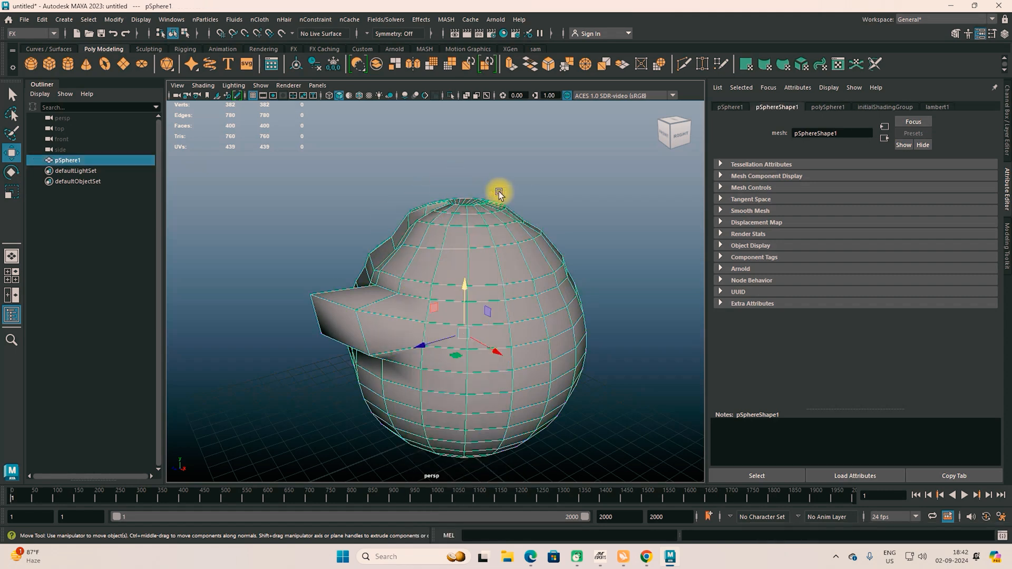
Show the sphere in vertex face mode, examine its separated faces, and return to object mode.
{"action": "left_click_drag", "start_coordinate": [462, 288], "coordinate": [463, 284]}
{"action": "left_click_drag", "start_coordinate": [413, 345], "coordinate": [458, 295]}
{"action": "right_click", "coordinate": [461, 275]}
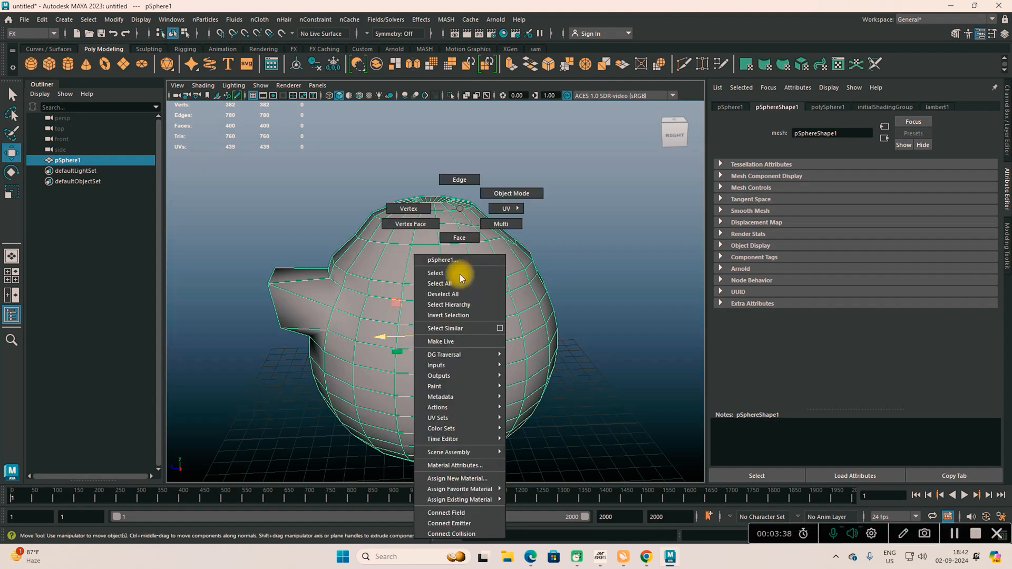
{"action": "left_click", "coordinate": [416, 224]}
{"action": "left_click_drag", "start_coordinate": [577, 392], "coordinate": [526, 397], "text": "alt"}
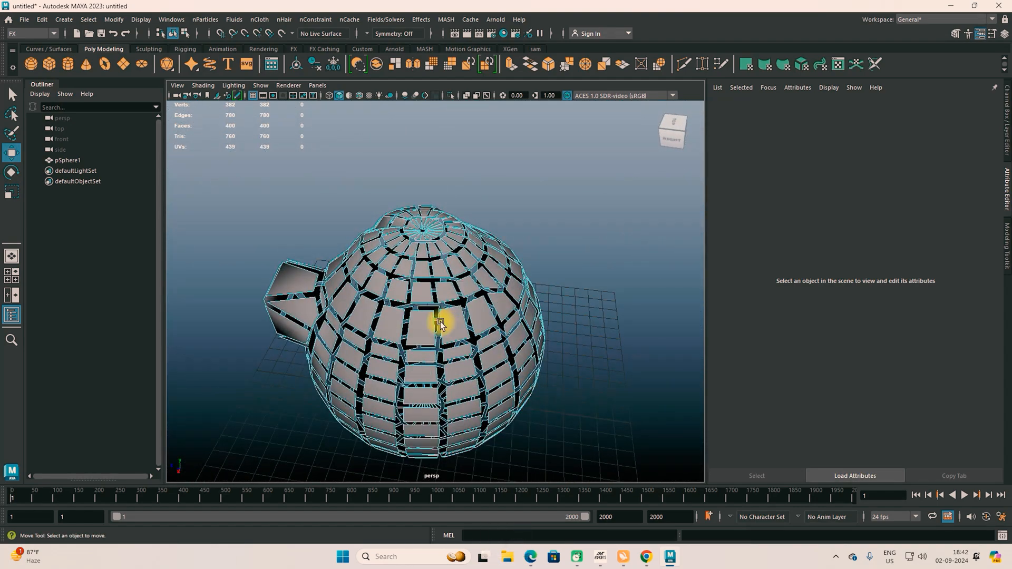
{"action": "right_click", "coordinate": [448, 208]}
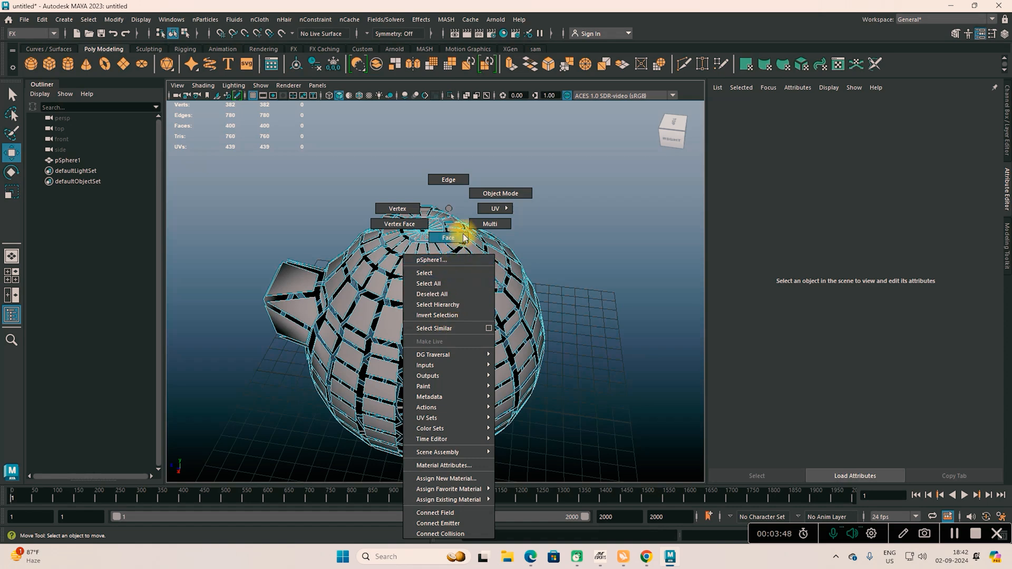
{"action": "left_click", "coordinate": [490, 193]}
Switch the sphere to multi-component mode and select an adjoining edge, vertex and face together on its upper side.
{"action": "right_click", "coordinate": [449, 208]}
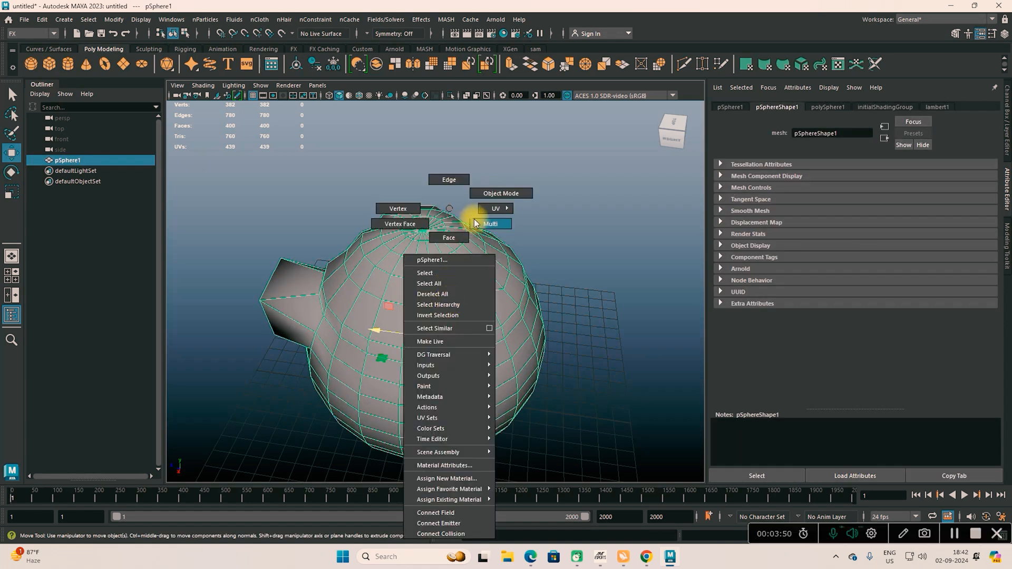
{"action": "left_click", "coordinate": [490, 226]}
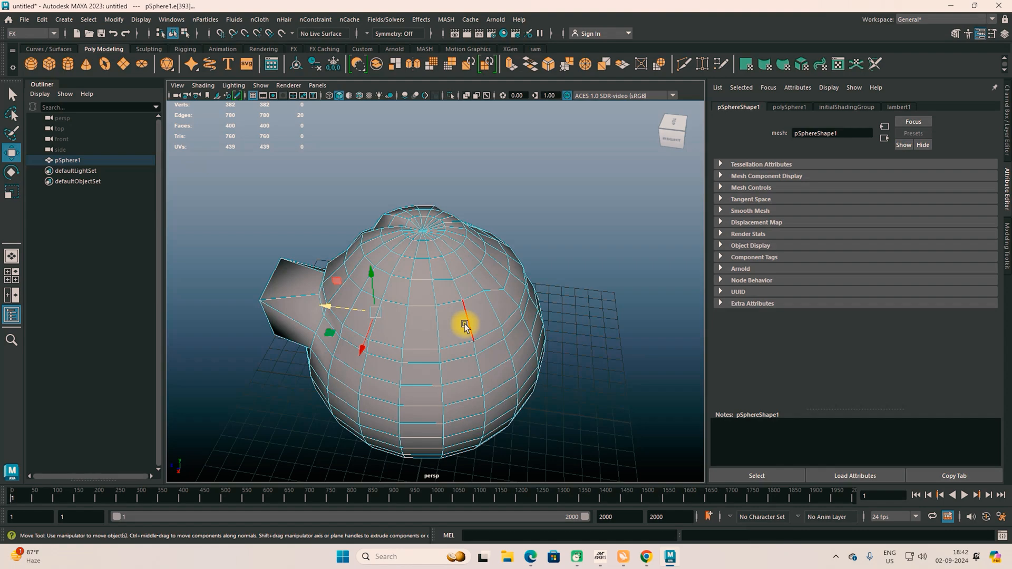
{"action": "scroll", "coordinate": [463, 324], "scroll_direction": "up", "scroll_amount": 3}
{"action": "left_click", "coordinate": [461, 345]}
{"action": "left_click_drag", "start_coordinate": [461, 345], "coordinate": [420, 370], "text": "alt"}
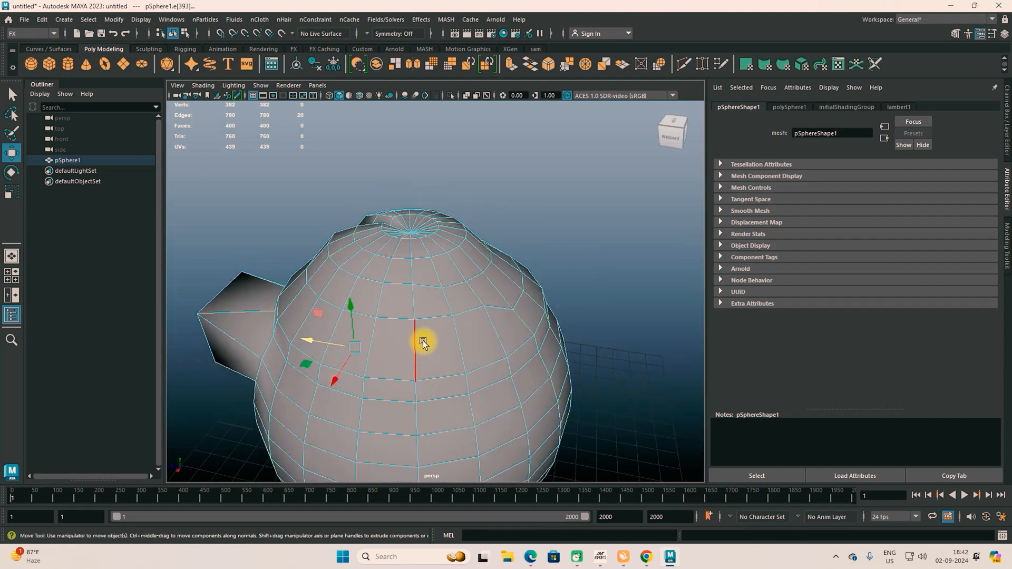
{"action": "left_click", "coordinate": [437, 317]}
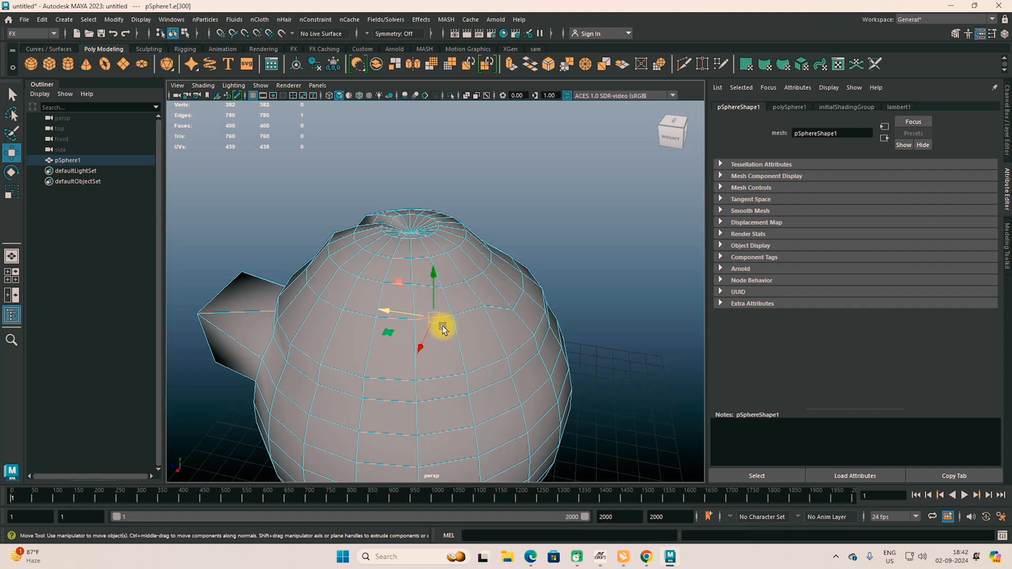
{"action": "left_click", "coordinate": [454, 316], "text": "shift"}
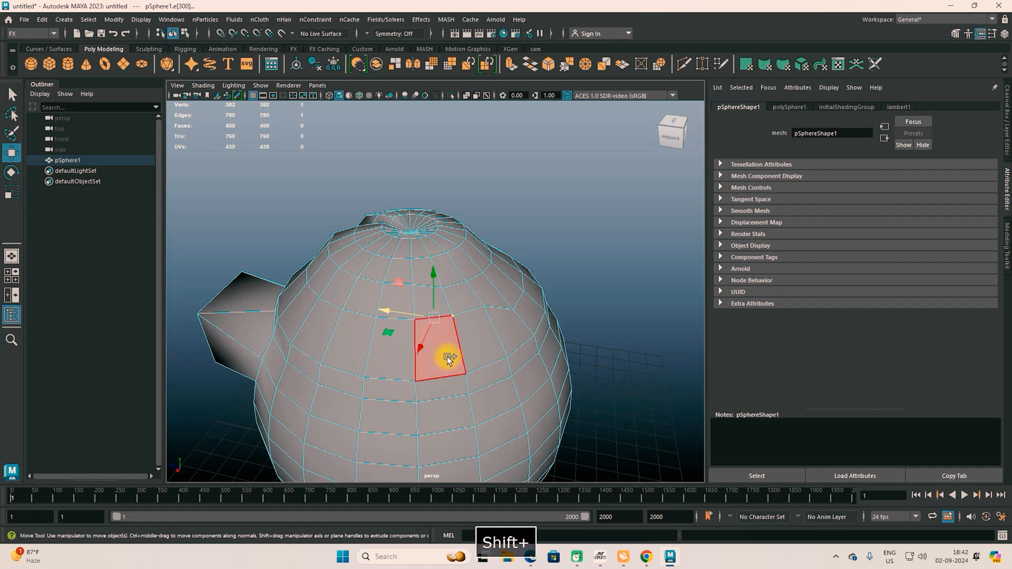
{"action": "left_click", "coordinate": [437, 362], "text": "shift"}
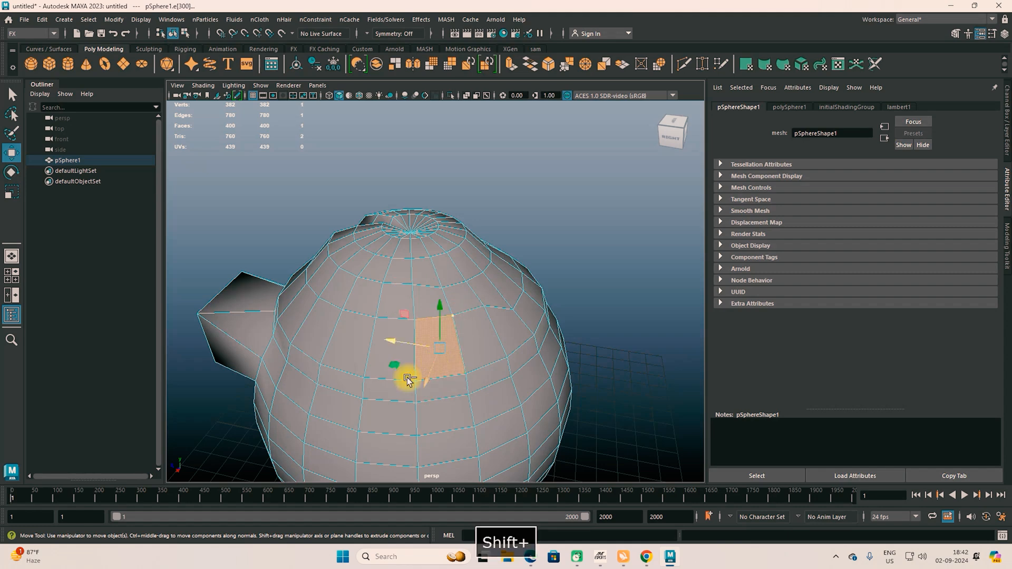
Replace the selection with a nearby vertical edge, adding the previous face and a vertex below it.
{"action": "left_click", "coordinate": [371, 332]}
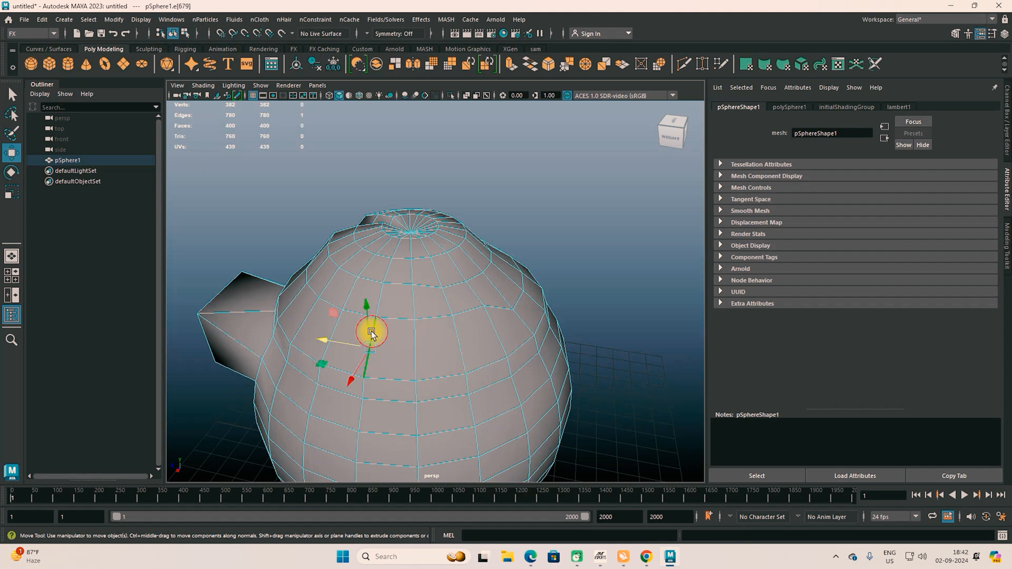
{"action": "left_click", "coordinate": [433, 356], "text": "shift"}
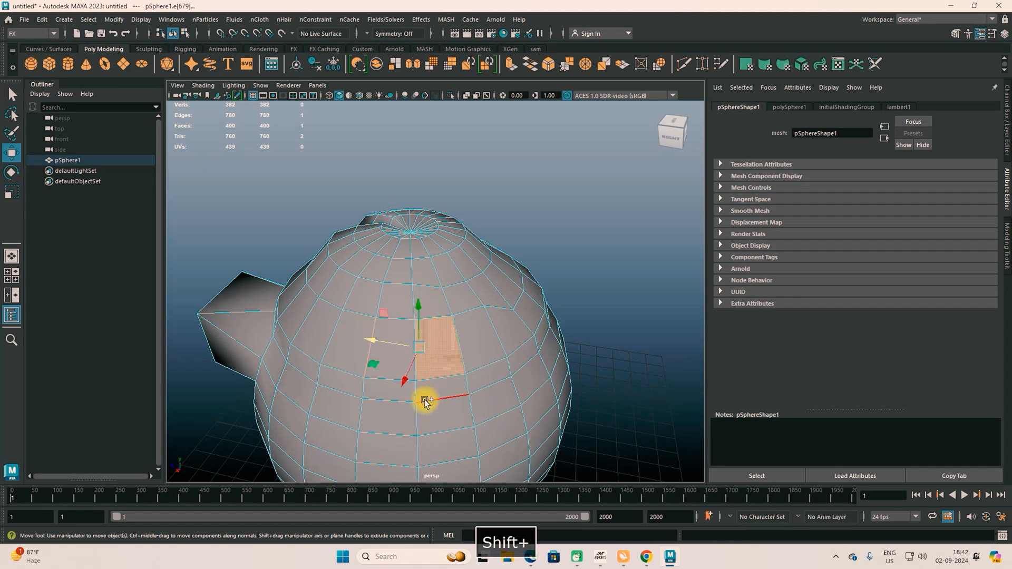
{"action": "left_click", "coordinate": [418, 435], "text": "shift"}
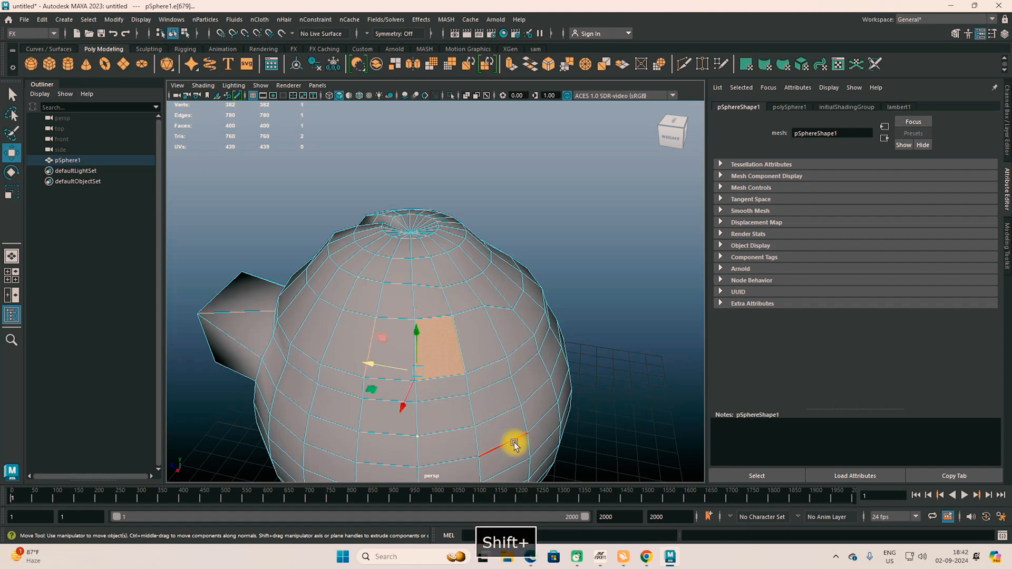
Move the selected edge, face and vertex outward along X and slightly up along Y, undoing the last inward move.
{"action": "left_click_drag", "start_coordinate": [536, 419], "coordinate": [502, 418], "text": "alt"}
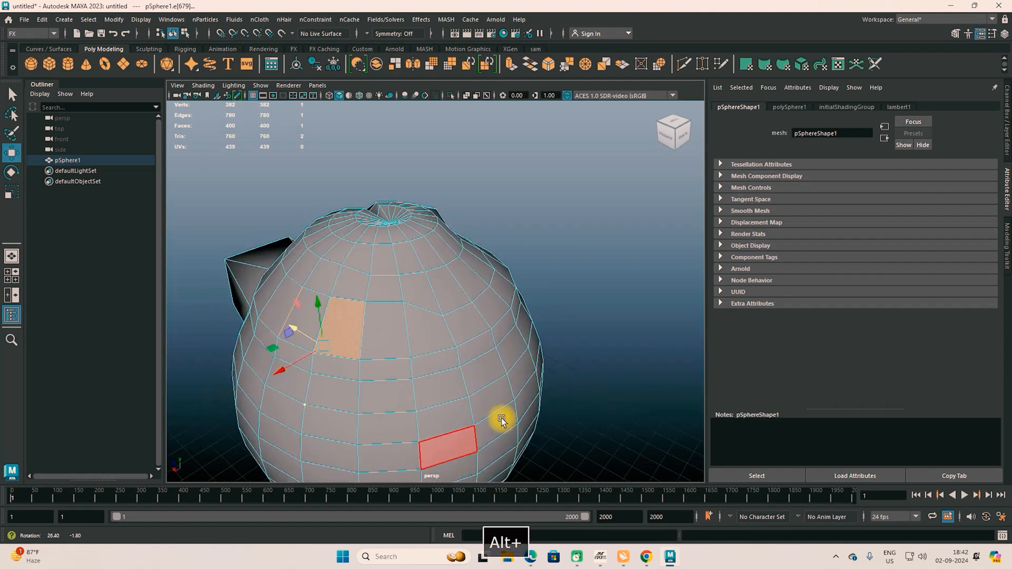
{"action": "left_click_drag", "start_coordinate": [283, 370], "coordinate": [271, 371]}
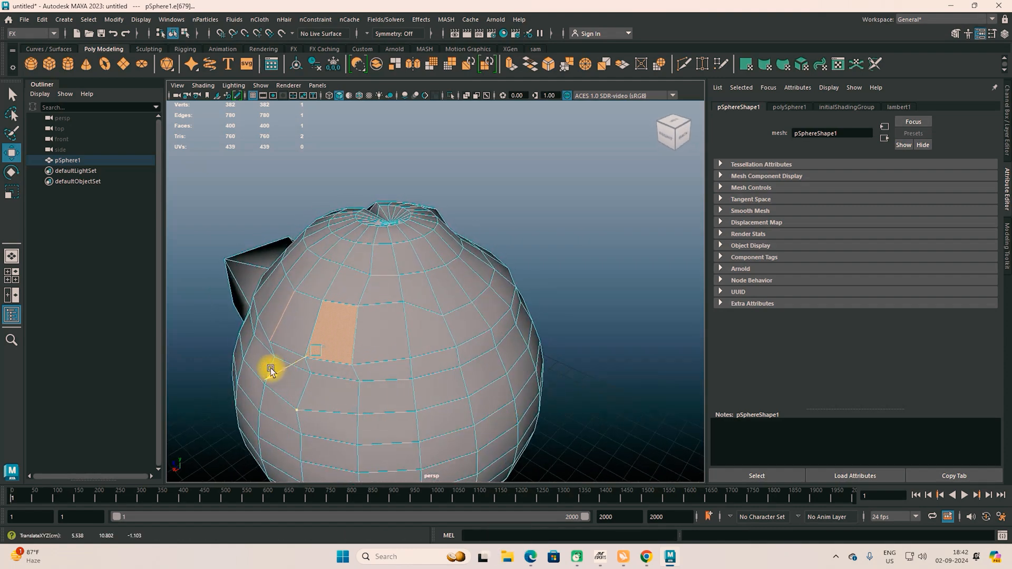
{"action": "left_click_drag", "start_coordinate": [354, 407], "coordinate": [445, 397], "text": "alt"}
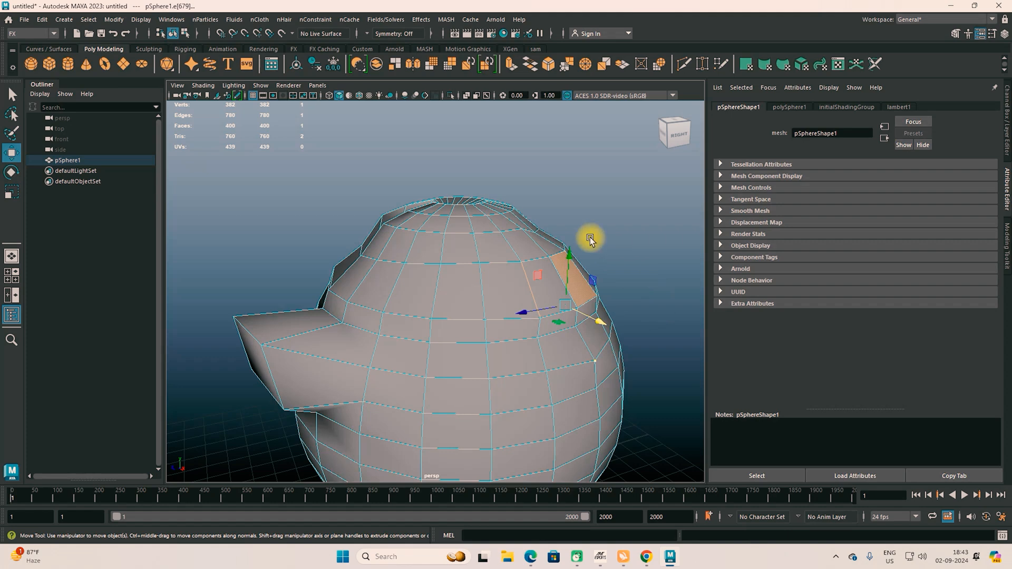
{"action": "left_click_drag", "start_coordinate": [569, 256], "coordinate": [570, 256]}
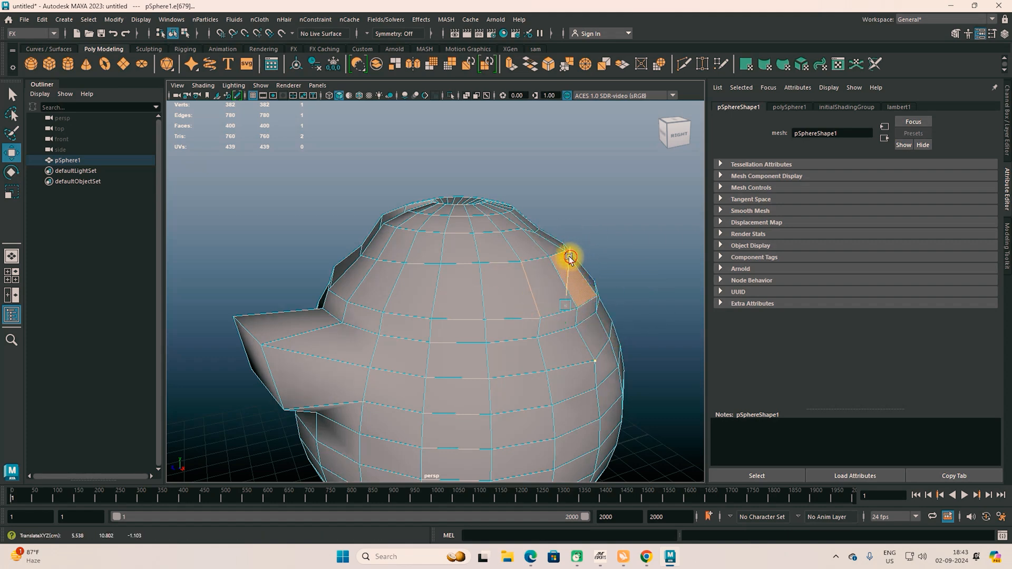
{"action": "left_click_drag", "start_coordinate": [605, 323], "coordinate": [568, 312]}
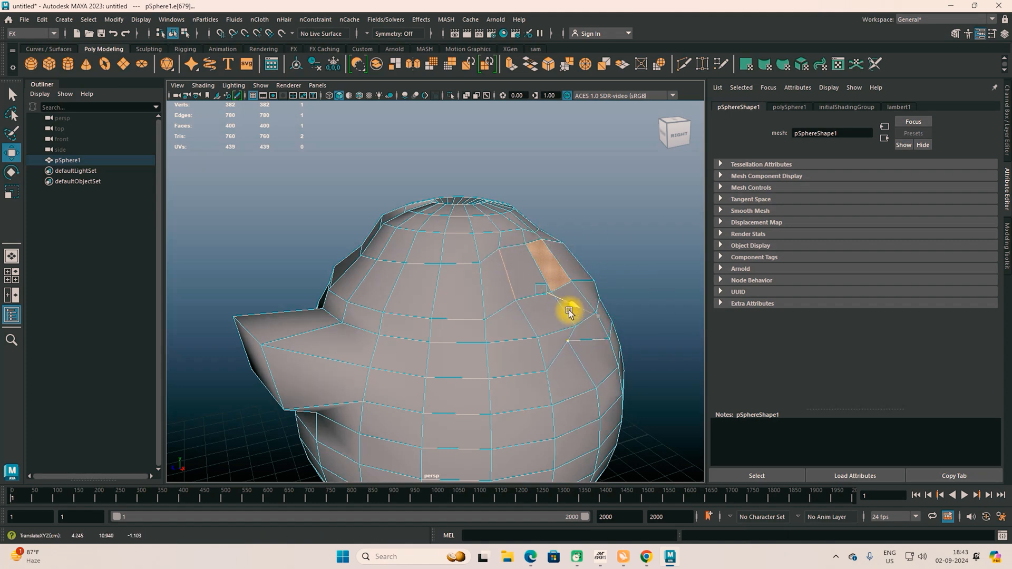
{"action": "key", "text": "ctrl+z"}
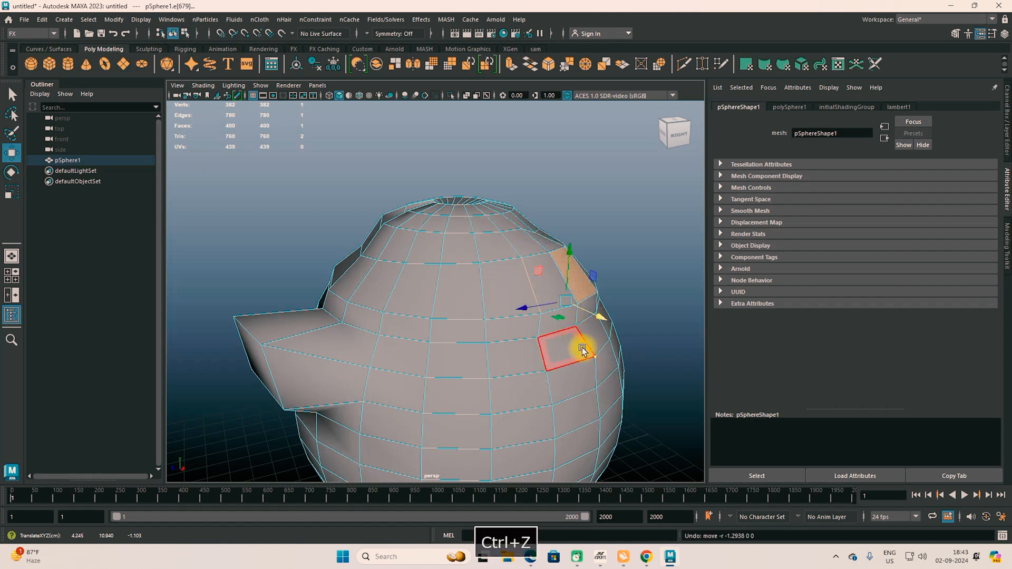
Switch the sphere from multi-component mode to UV mode, inspect its UV points, and return to object mode.
{"action": "left_click_drag", "start_coordinate": [577, 343], "coordinate": [490, 360], "text": "alt"}
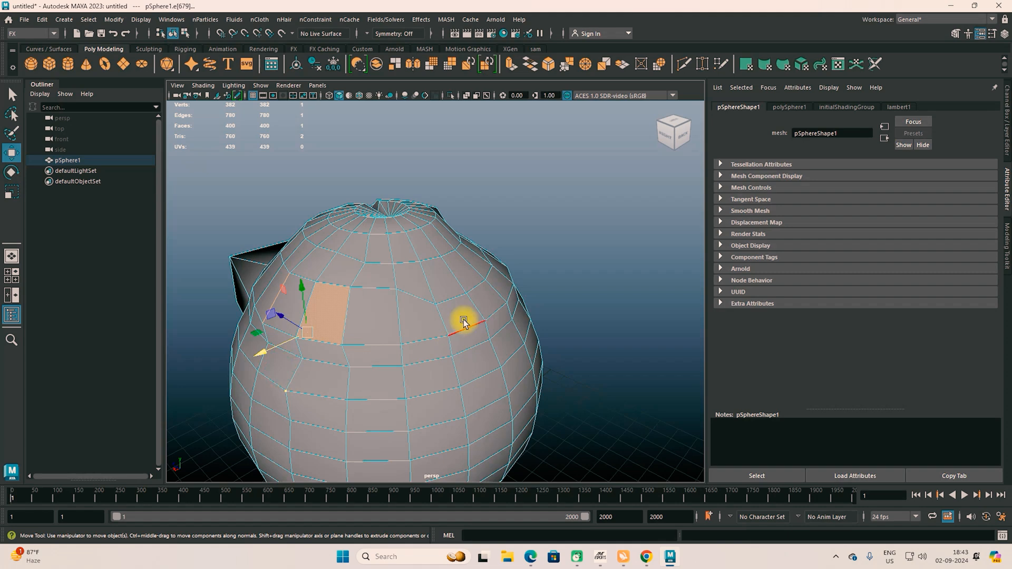
{"action": "left_click_drag", "start_coordinate": [463, 377], "coordinate": [477, 355], "text": "alt"}
{"action": "right_click", "coordinate": [472, 356]}
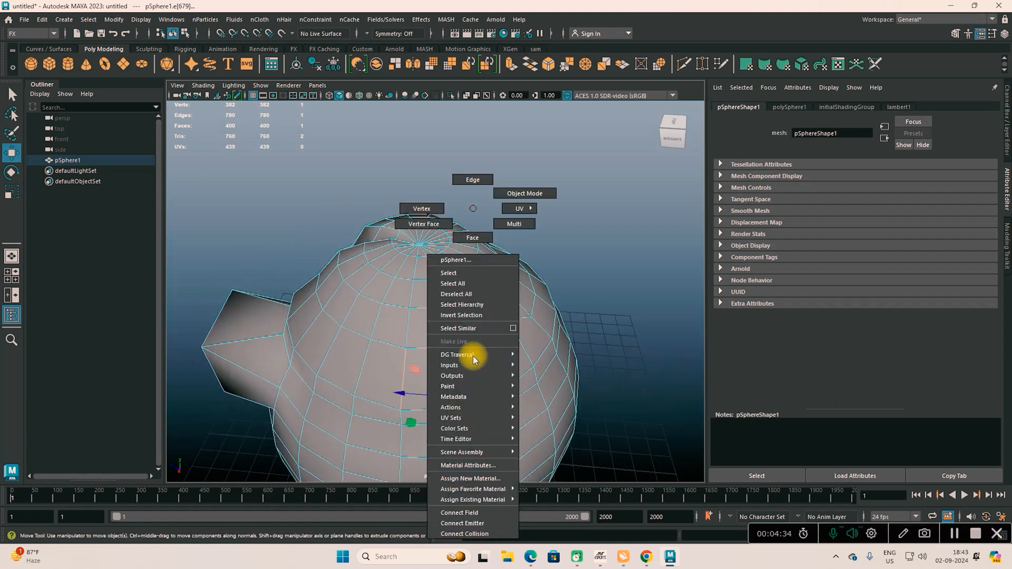
{"action": "left_click", "coordinate": [508, 223]}
{"action": "right_click", "coordinate": [445, 288]}
{"action": "mouse_move", "coordinate": [482, 211]}
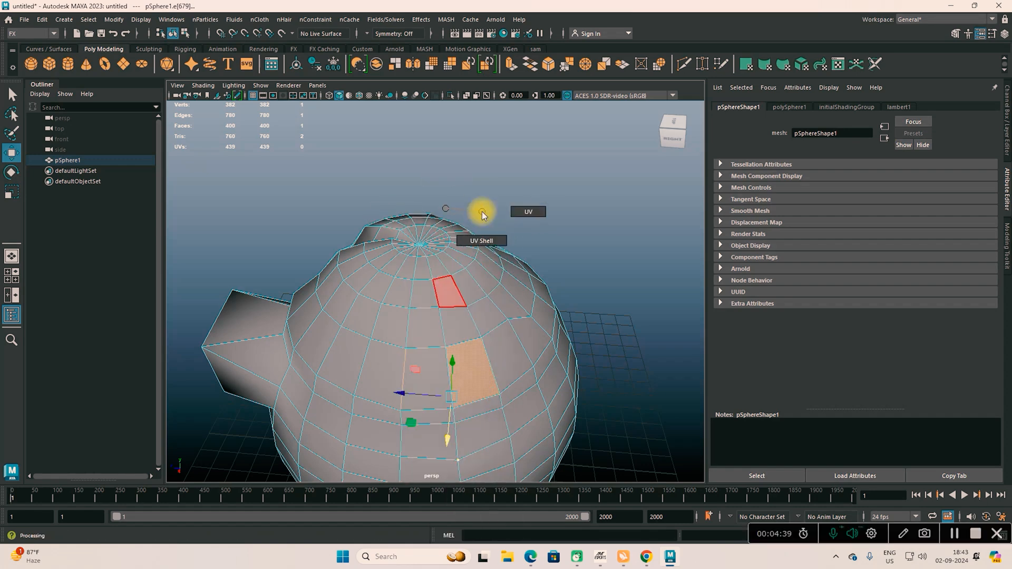
{"action": "left_click", "coordinate": [528, 213]}
{"action": "left_click_drag", "start_coordinate": [515, 344], "coordinate": [457, 350], "text": "alt"}
{"action": "scroll", "coordinate": [456, 353], "scroll_direction": "down", "scroll_amount": 3}
{"action": "left_click_drag", "start_coordinate": [338, 324], "coordinate": [474, 330], "text": "alt"}
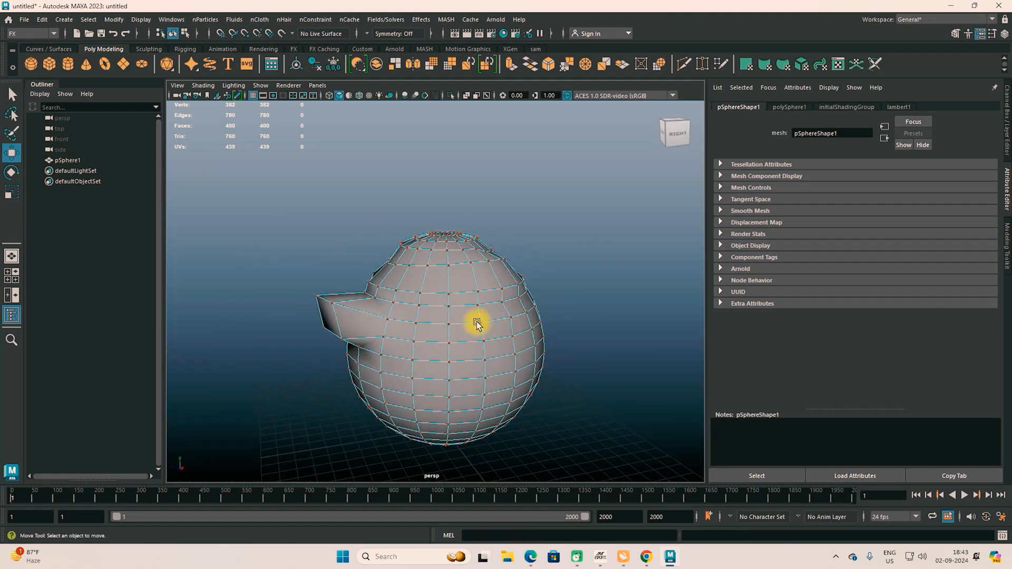
{"action": "right_click", "coordinate": [458, 314]}
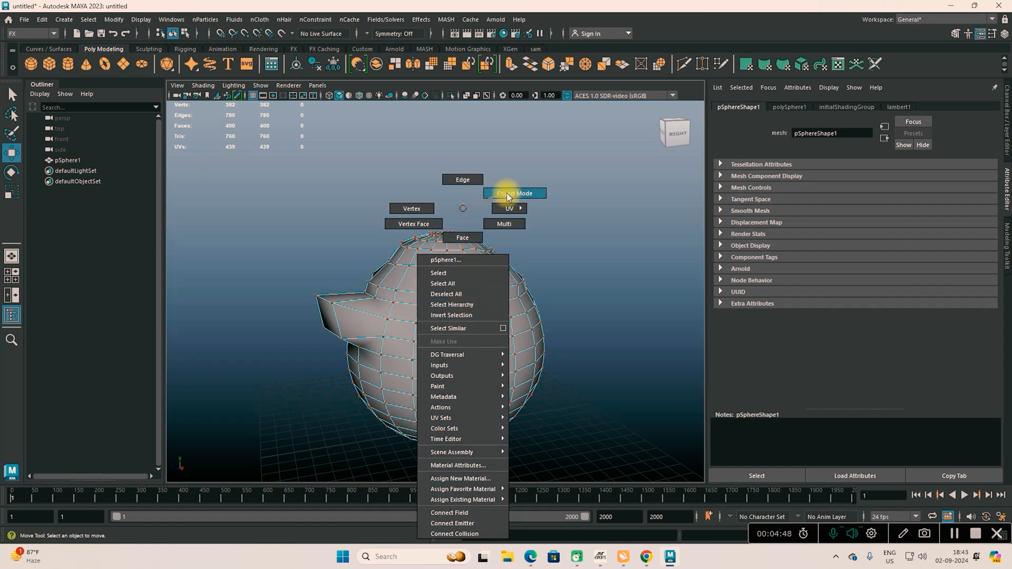
{"action": "left_click", "coordinate": [507, 193]}
Cycle the sphere through vertex, edge and face component modes again, then return it to object mode.
{"action": "right_click", "coordinate": [452, 301]}
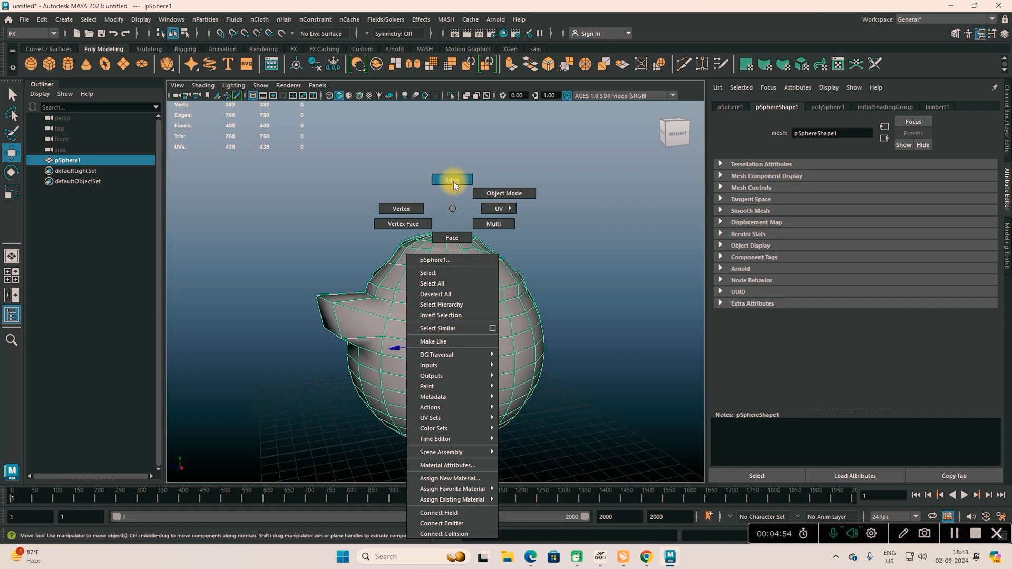
{"action": "left_click", "coordinate": [401, 209]}
{"action": "right_click", "coordinate": [463, 271]}
{"action": "left_click", "coordinate": [459, 182]}
{"action": "right_click", "coordinate": [459, 277]}
{"action": "left_click", "coordinate": [461, 238]}
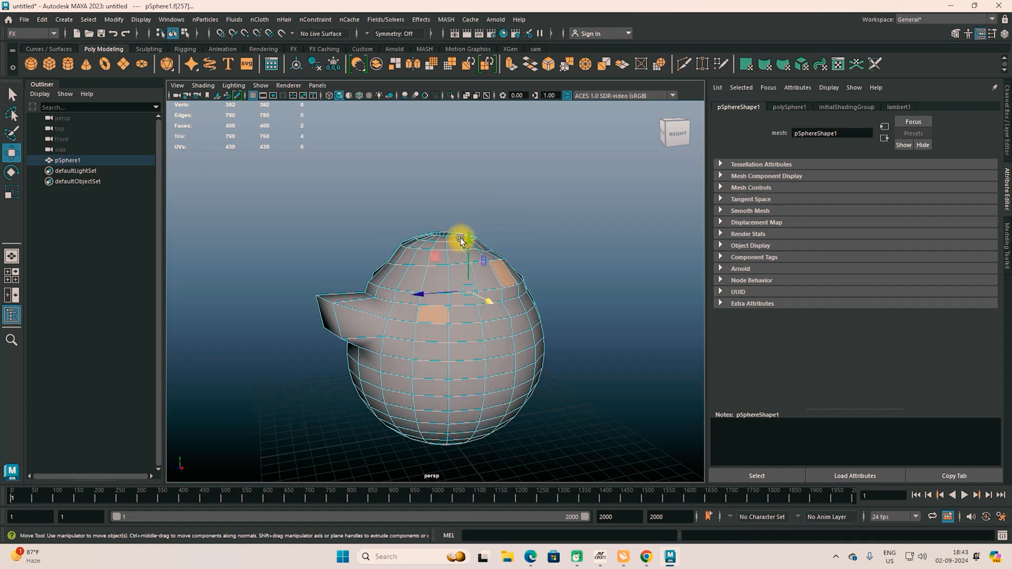
{"action": "right_click", "coordinate": [445, 331]}
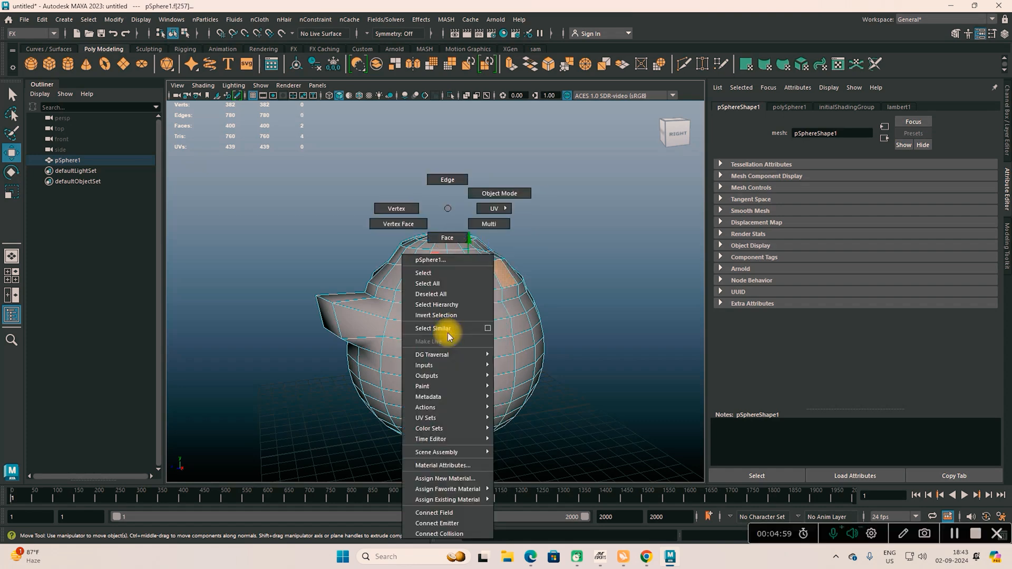
{"action": "left_click", "coordinate": [482, 193]}
{"action": "mouse_move", "coordinate": [443, 338]}
{"action": "left_mouse_down", "text": "alt"}
{"action": "mouse_move", "coordinate": [564, 343]}
{"action": "mouse_move", "coordinate": [443, 352]}
{"action": "left_mouse_up", "text": "alt"}
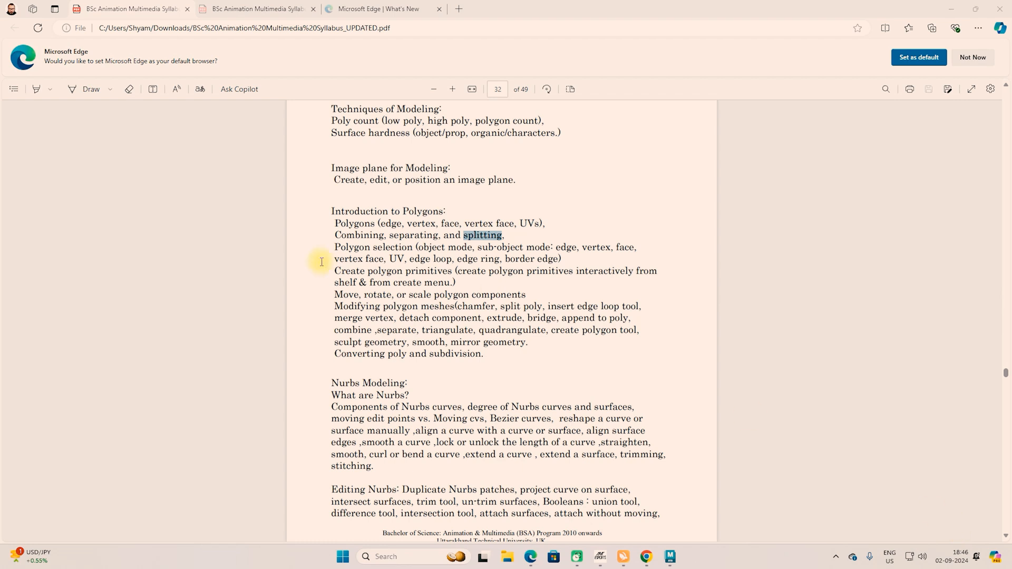
In the syllabus PDF in Edge, highlight the polygon topics "separating", "splitting" and "Combining" one after another.
{"action": "left_click", "coordinate": [335, 235]}
{"action": "left_click_drag", "start_coordinate": [383, 235], "coordinate": [438, 237]}
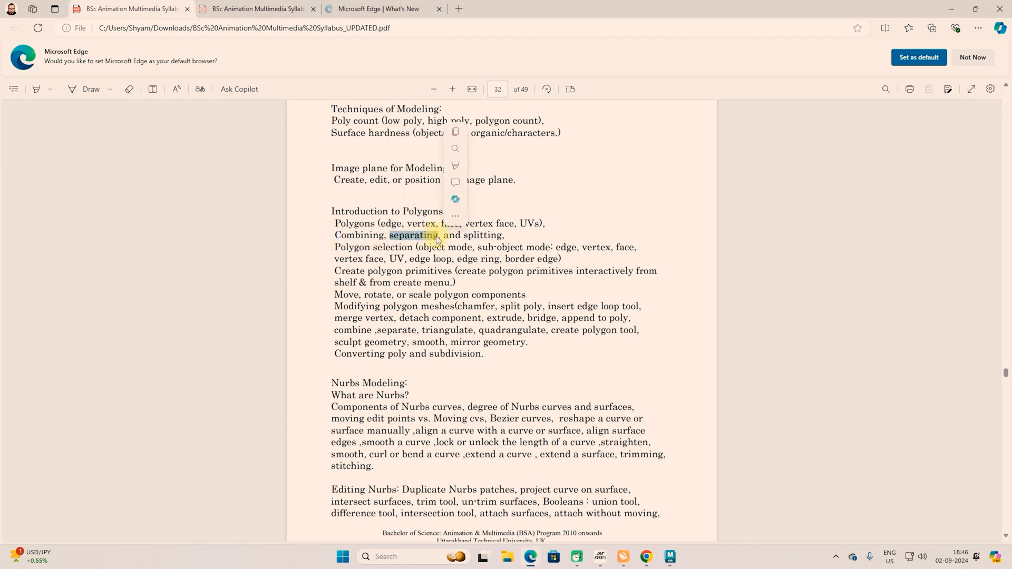
{"action": "left_click", "coordinate": [467, 235]}
{"action": "left_click_drag", "start_coordinate": [498, 239], "coordinate": [501, 243]}
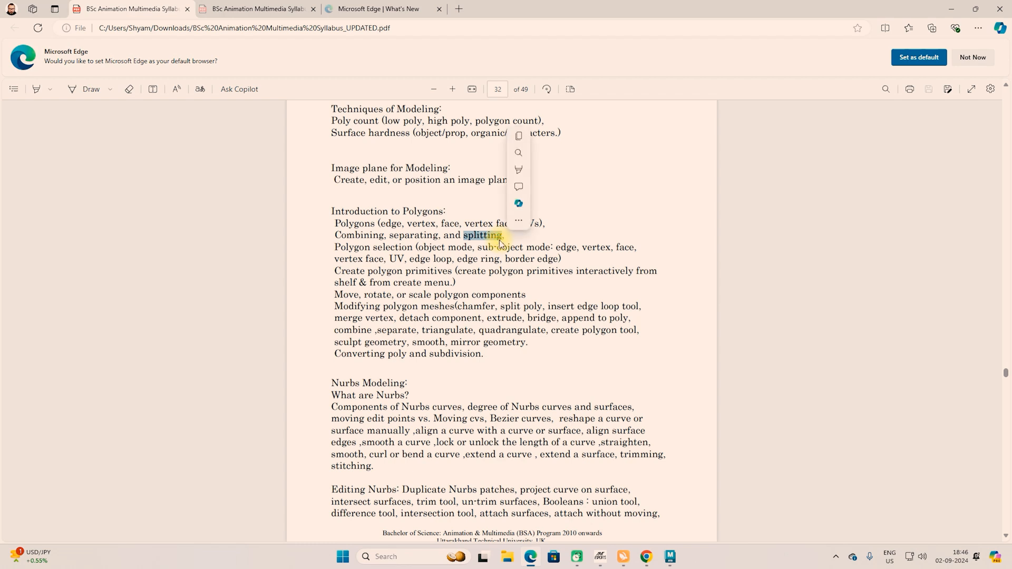
{"action": "left_click_drag", "start_coordinate": [337, 235], "coordinate": [385, 241]}
Switch back to Maya and delete the deformed sphere from the scene.
{"action": "left_click", "coordinate": [646, 556]}
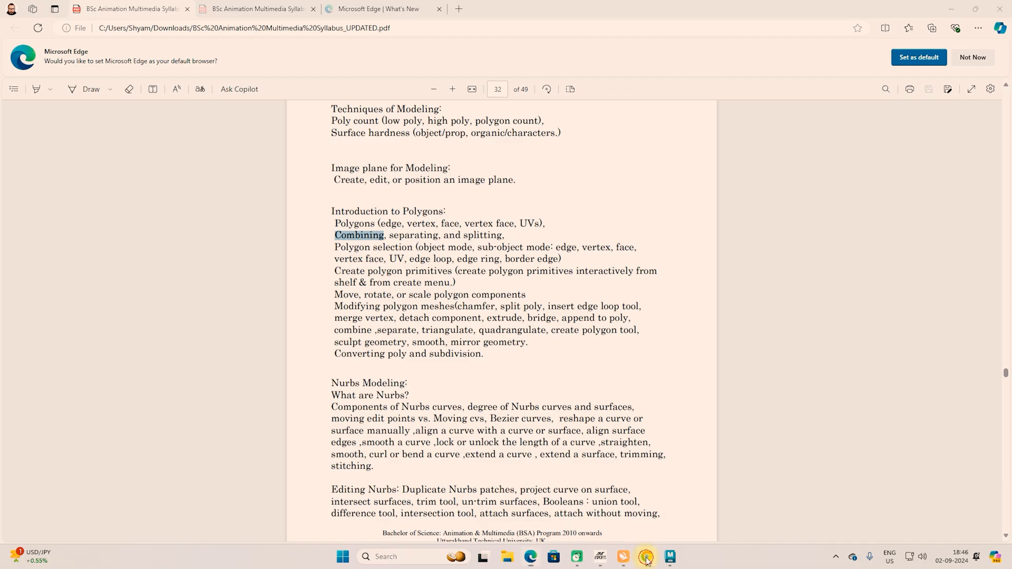
{"action": "left_click", "coordinate": [647, 560]}
{"action": "left_click", "coordinate": [671, 558]}
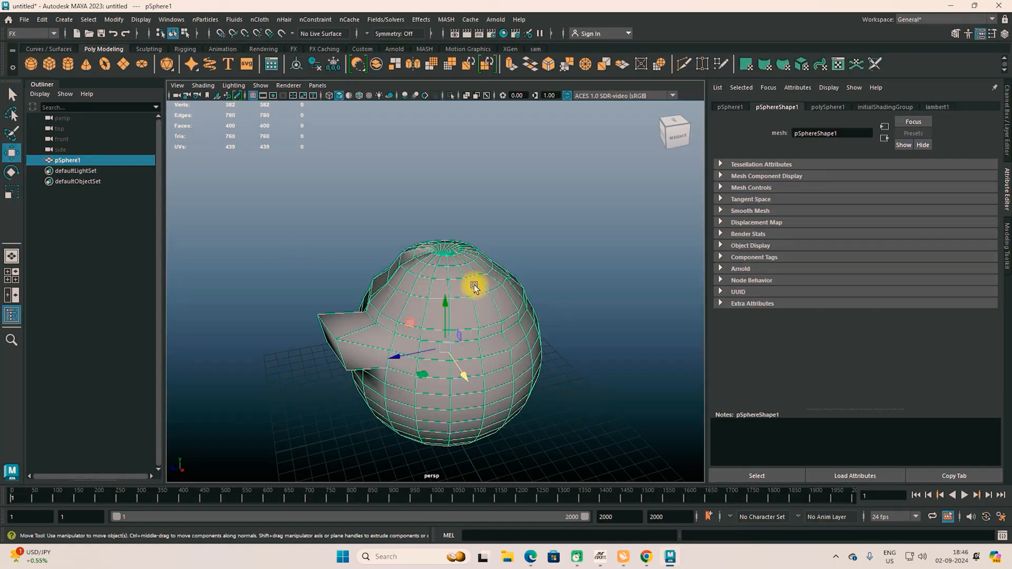
{"action": "key", "text": "Delete"}
{"action": "left_click_drag", "start_coordinate": [458, 333], "coordinate": [436, 300], "text": "alt"}
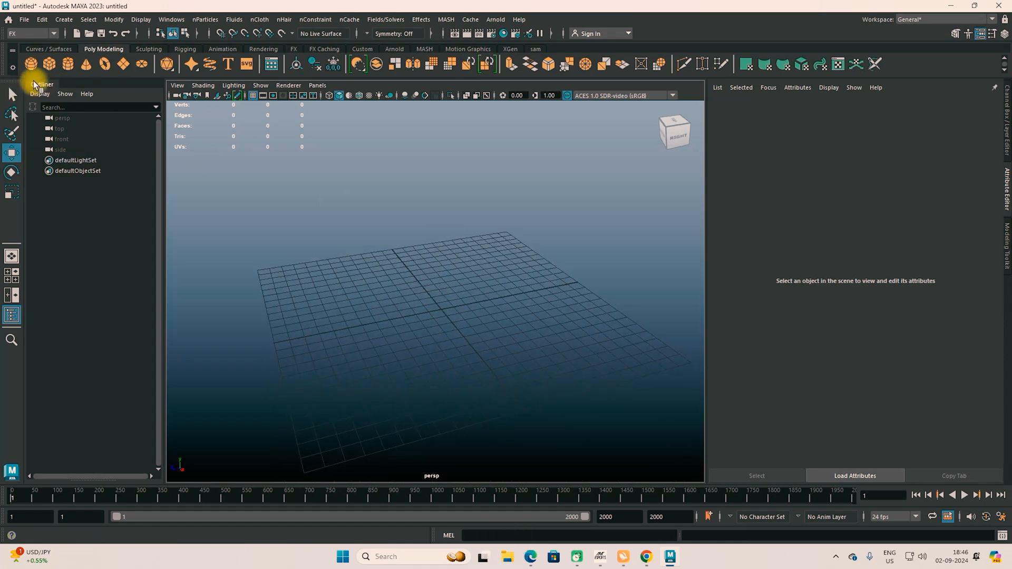
Create a polygon sphere, scale it up uniformly and move it away from the grid centre toward negative X.
{"action": "left_click", "coordinate": [33, 65]}
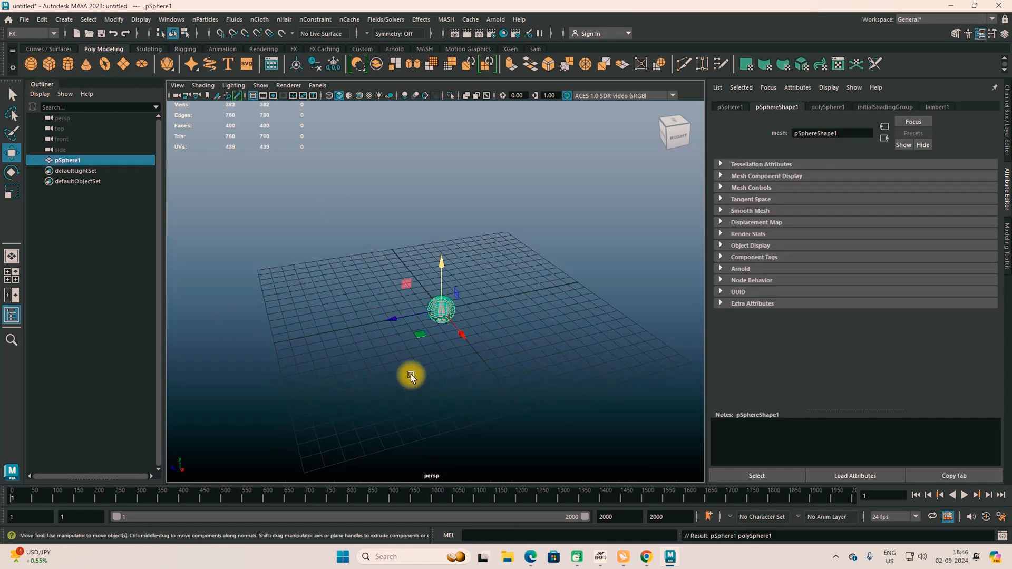
{"action": "key", "text": "r"}
{"action": "left_click_drag", "start_coordinate": [442, 310], "coordinate": [344, 205]}
{"action": "key", "text": "w"}
{"action": "left_click_drag", "start_coordinate": [379, 327], "coordinate": [418, 324], "text": "alt"}
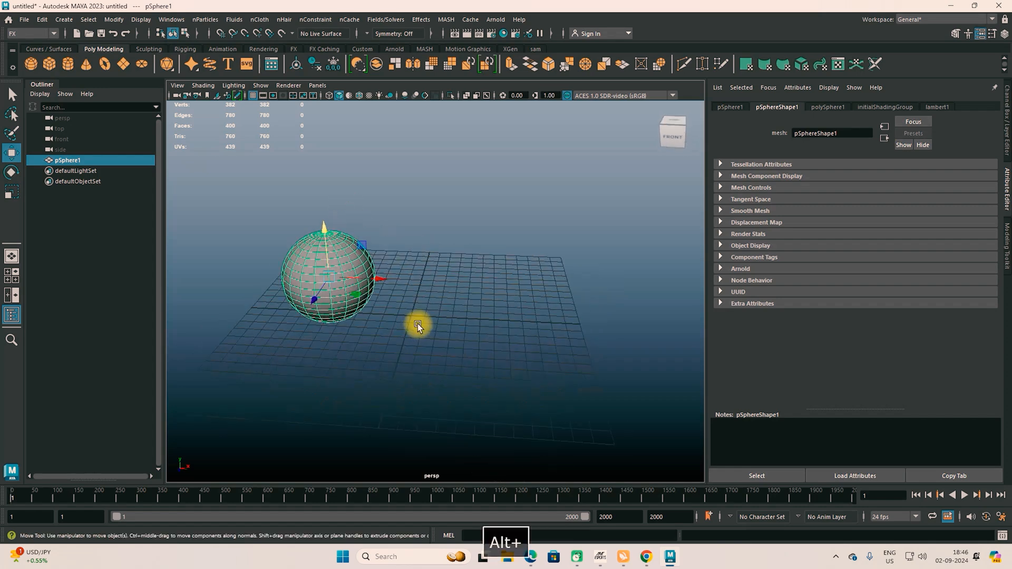
Create a second polygon sphere, scale it uniformly to about 2.2 and move it about 6.2 cm along positive X.
{"action": "left_click", "coordinate": [31, 67]}
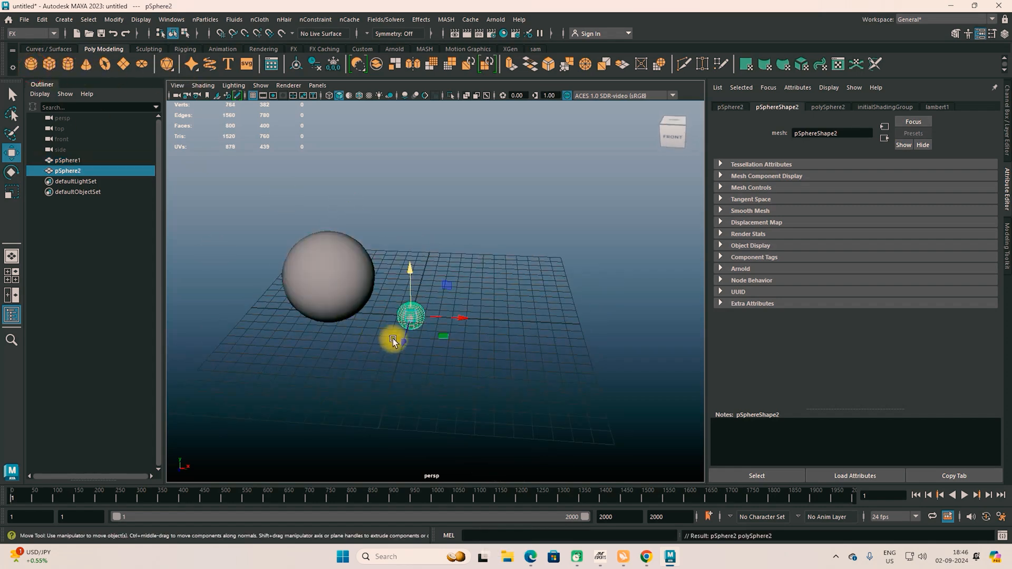
{"action": "key", "text": "r"}
{"action": "left_click_drag", "start_coordinate": [413, 319], "coordinate": [441, 354]}
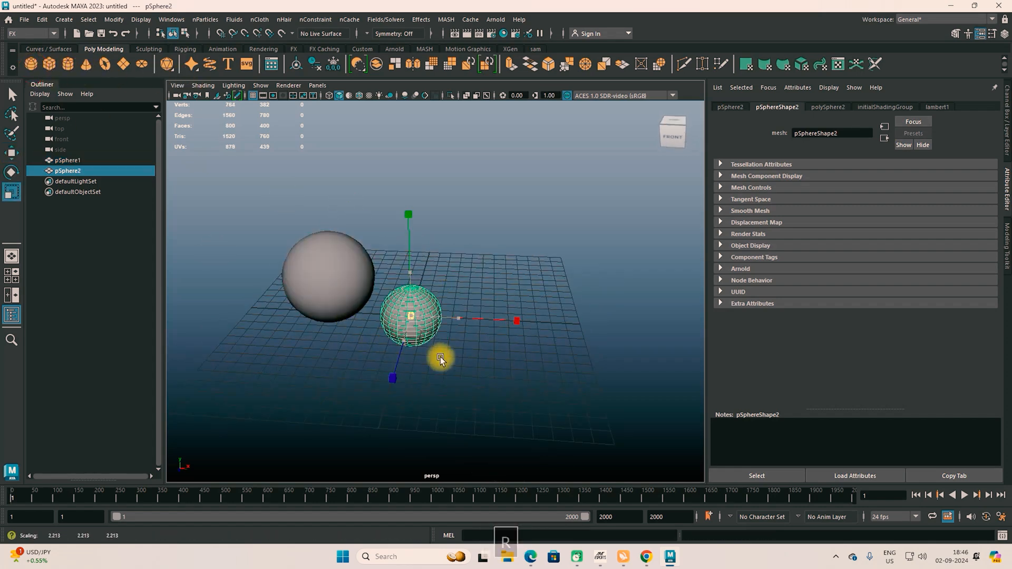
{"action": "key", "text": "w"}
{"action": "left_click_drag", "start_coordinate": [471, 318], "coordinate": [556, 321]}
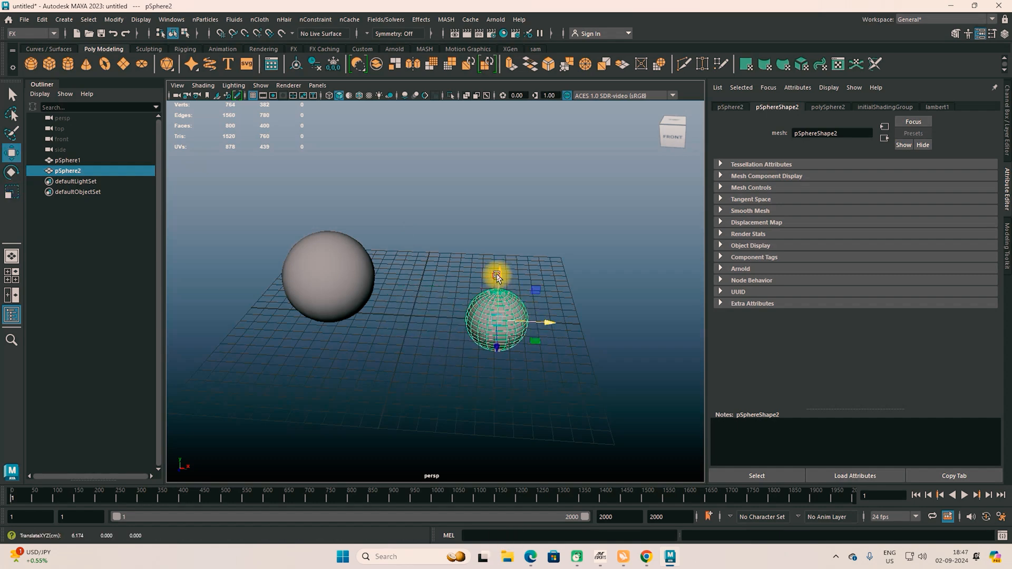
Raise the smaller sphere to about 2.265 in Y and set its axis and height subdivisions to 14.
{"action": "left_click_drag", "start_coordinate": [497, 276], "coordinate": [504, 245]}
{"action": "scroll", "coordinate": [508, 285], "scroll_direction": "up", "scroll_amount": 3}
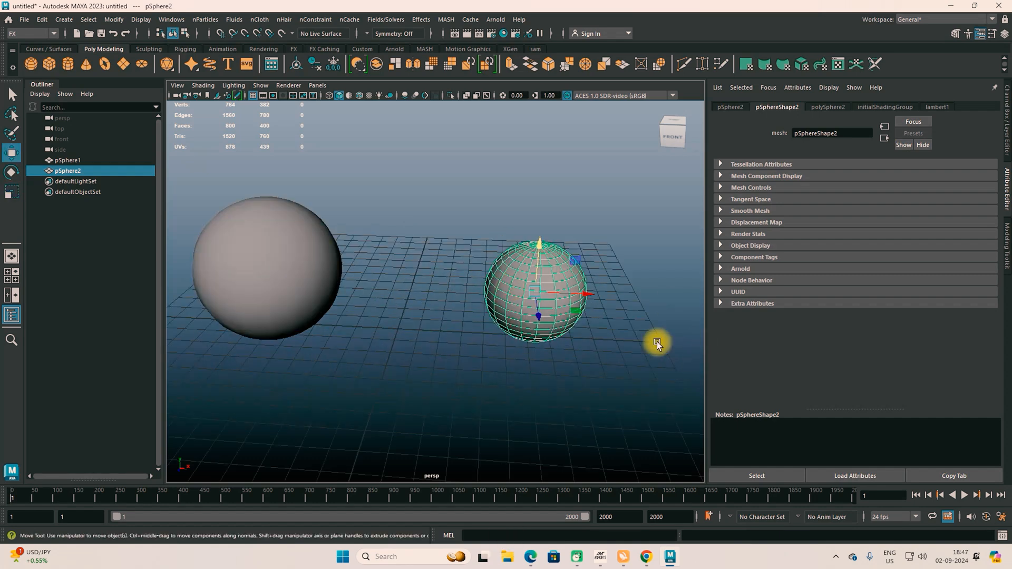
{"action": "key", "text": "ctrl+a"}
{"action": "left_click", "coordinate": [893, 228]}
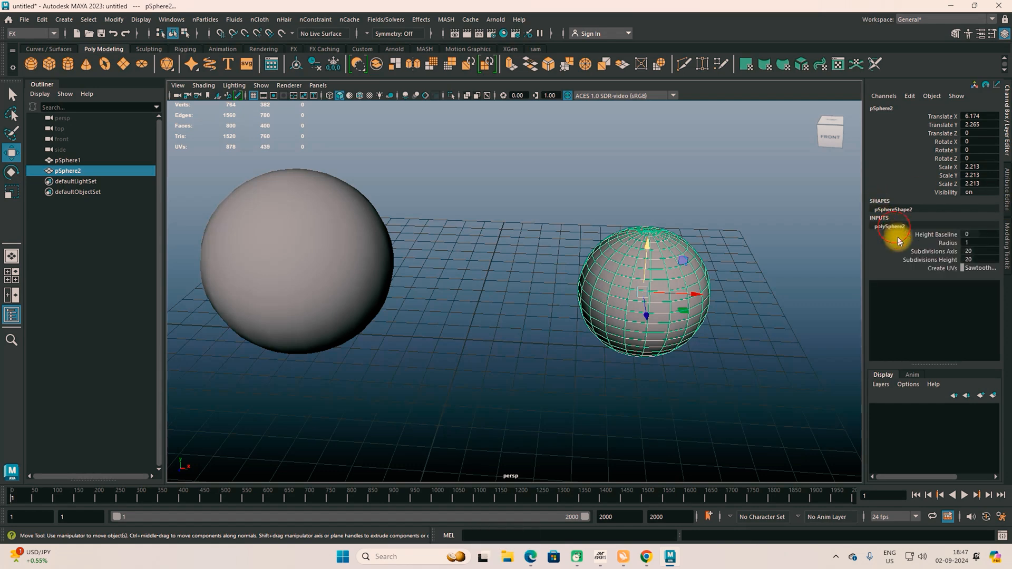
{"action": "left_click", "coordinate": [926, 252]}
{"action": "left_click", "coordinate": [927, 260], "text": "shift"}
{"action": "middle_click_drag", "start_coordinate": [572, 324], "coordinate": [540, 331]}
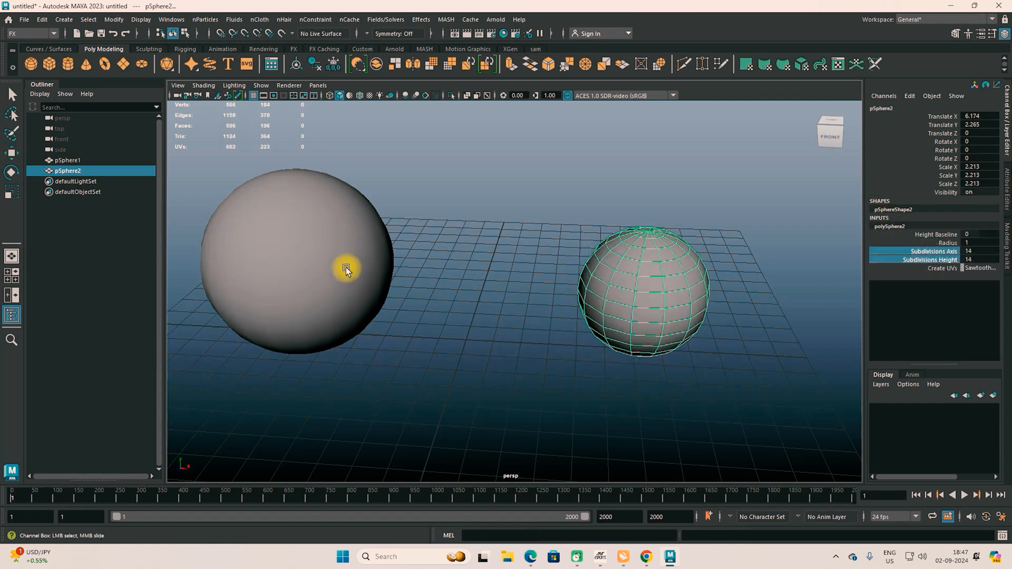
Set both the axis and height subdivisions of the larger sphere to 12.
{"action": "left_click", "coordinate": [346, 269]}
{"action": "key", "text": "w"}
{"action": "left_click", "coordinate": [896, 226]}
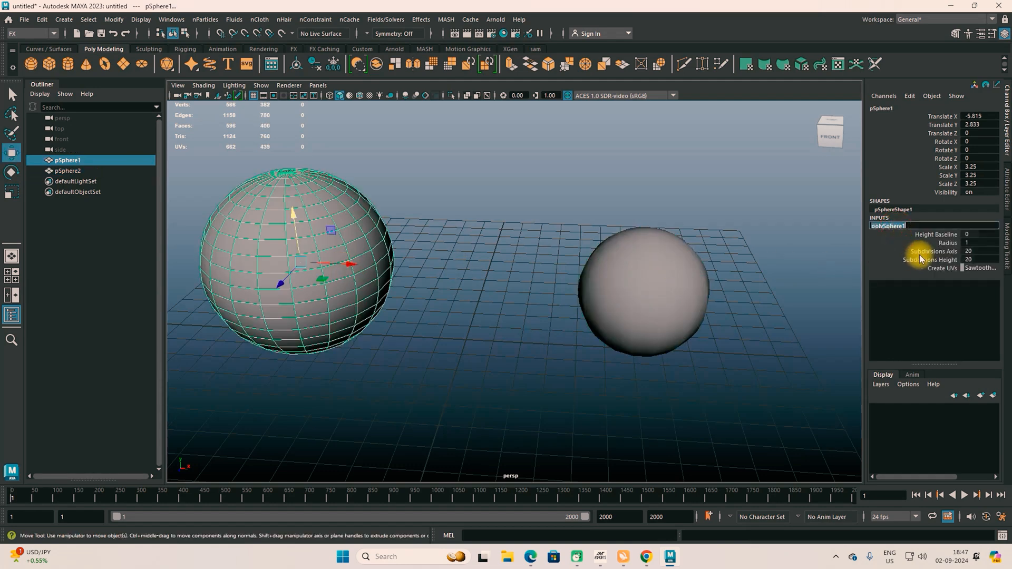
{"action": "left_click_drag", "start_coordinate": [928, 251], "coordinate": [928, 260]}
{"action": "middle_click_drag", "start_coordinate": [759, 310], "coordinate": [714, 315]}
Try to select four adjacent faces on the larger sphere's inner side along with faces on the separate smaller sphere.
{"action": "left_click_drag", "start_coordinate": [602, 350], "coordinate": [356, 264], "text": "alt"}
{"action": "right_click_drag", "start_coordinate": [357, 264], "coordinate": [358, 236]}
{"action": "left_click", "coordinate": [363, 256]}
{"action": "key", "text": "w"}
{"action": "left_click_drag", "start_coordinate": [361, 253], "coordinate": [352, 302], "text": "alt"}
{"action": "left_click", "coordinate": [456, 200], "text": "shift"}
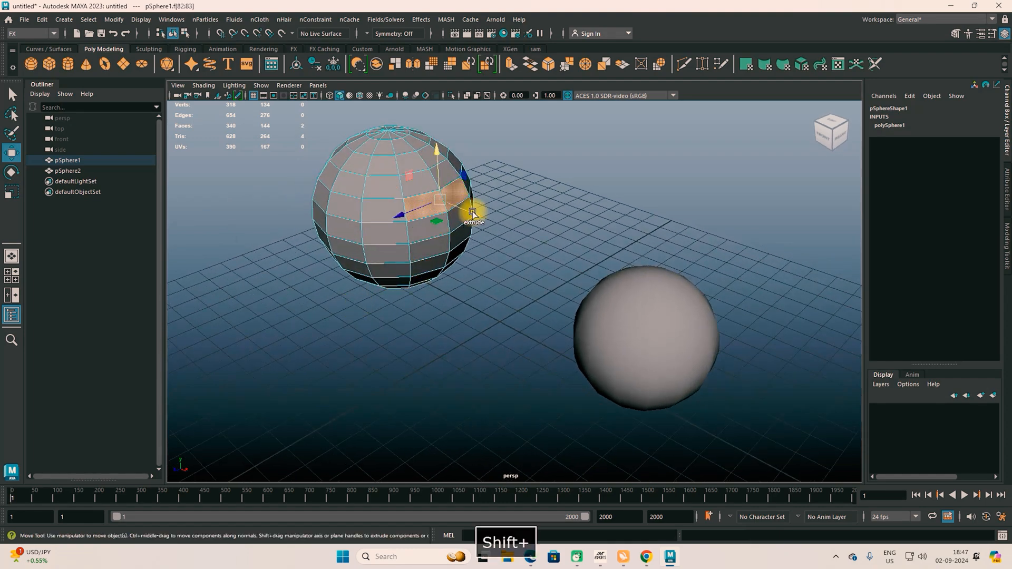
{"action": "left_click", "coordinate": [462, 220], "text": "shift"}
{"action": "left_click", "coordinate": [453, 270], "text": "shift"}
{"action": "left_click_drag", "start_coordinate": [452, 271], "coordinate": [555, 259], "text": "alt"}
{"action": "left_click", "coordinate": [548, 251]}
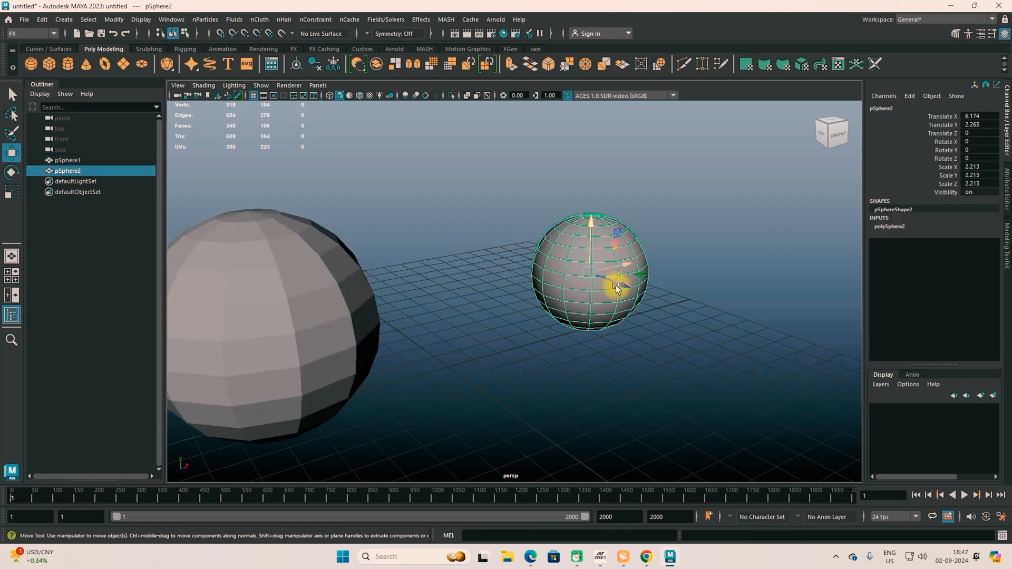
{"action": "left_click_drag", "start_coordinate": [586, 320], "coordinate": [515, 324], "text": "alt"}
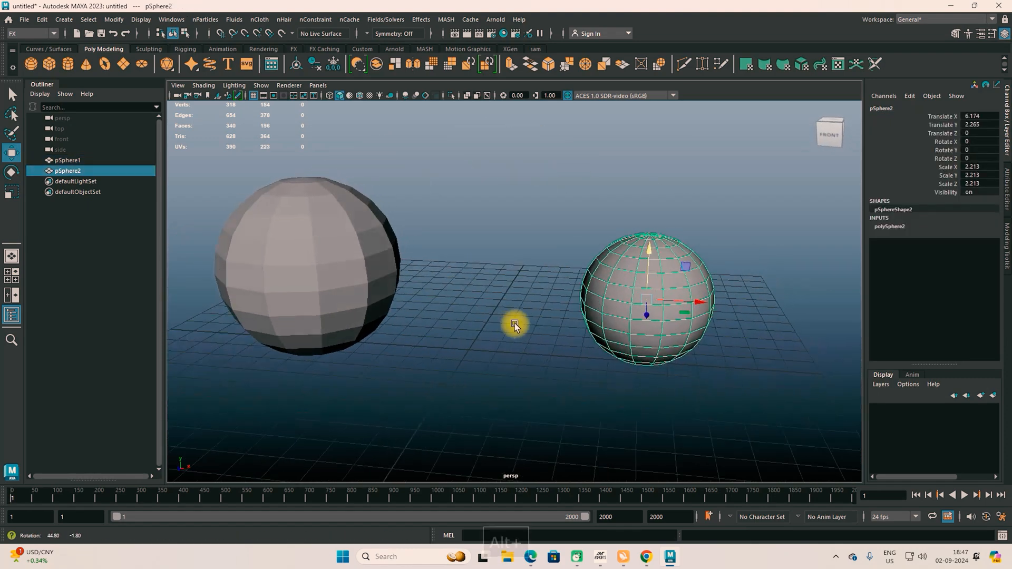
Try to work in face mode on both spheres at once by selecting them together, then clear the selection.
{"action": "left_click_drag", "start_coordinate": [755, 179], "coordinate": [289, 359]}
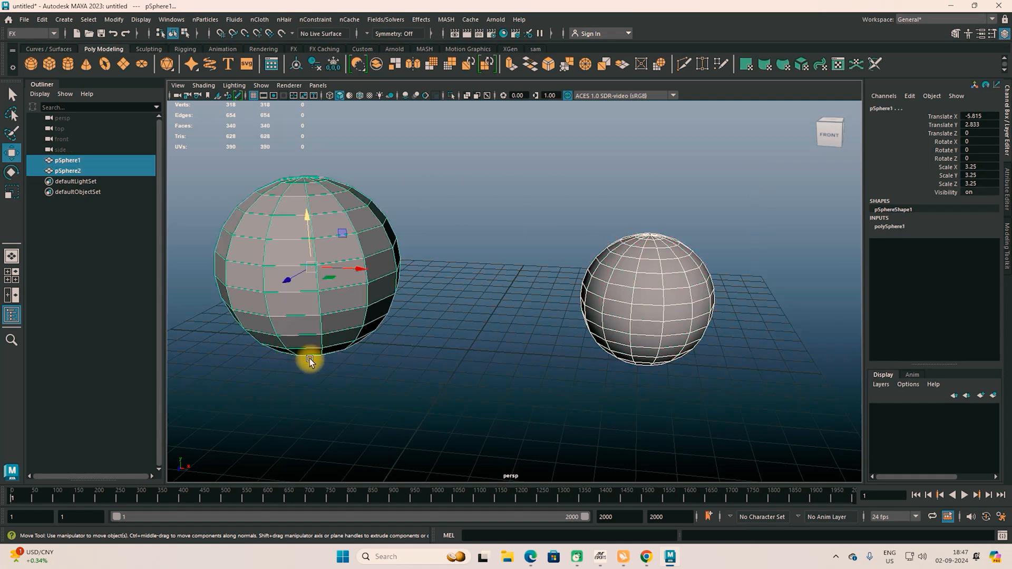
{"action": "left_click", "coordinate": [289, 356]}
{"action": "left_click", "coordinate": [325, 268]}
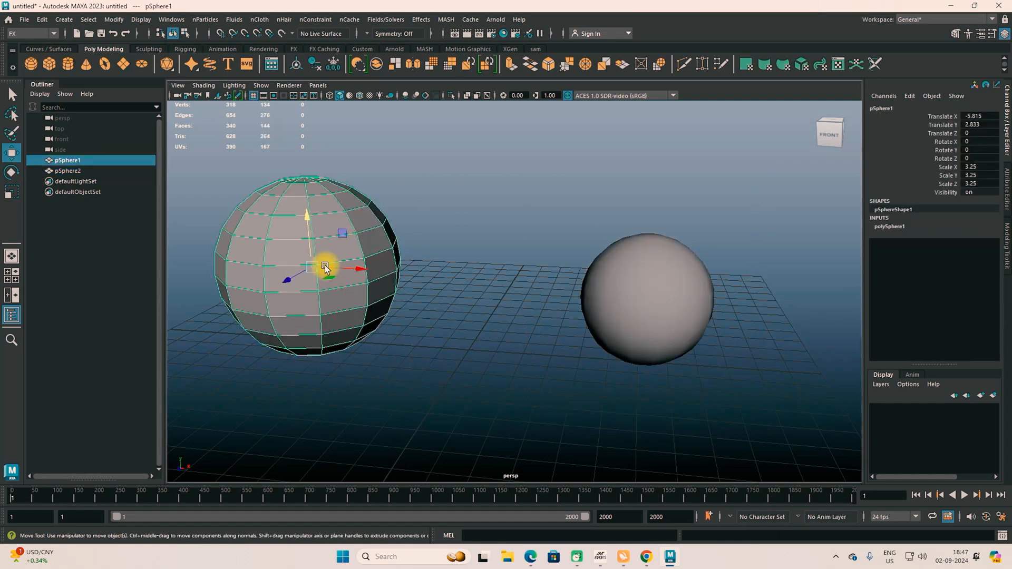
{"action": "left_click", "coordinate": [653, 291], "text": "shift"}
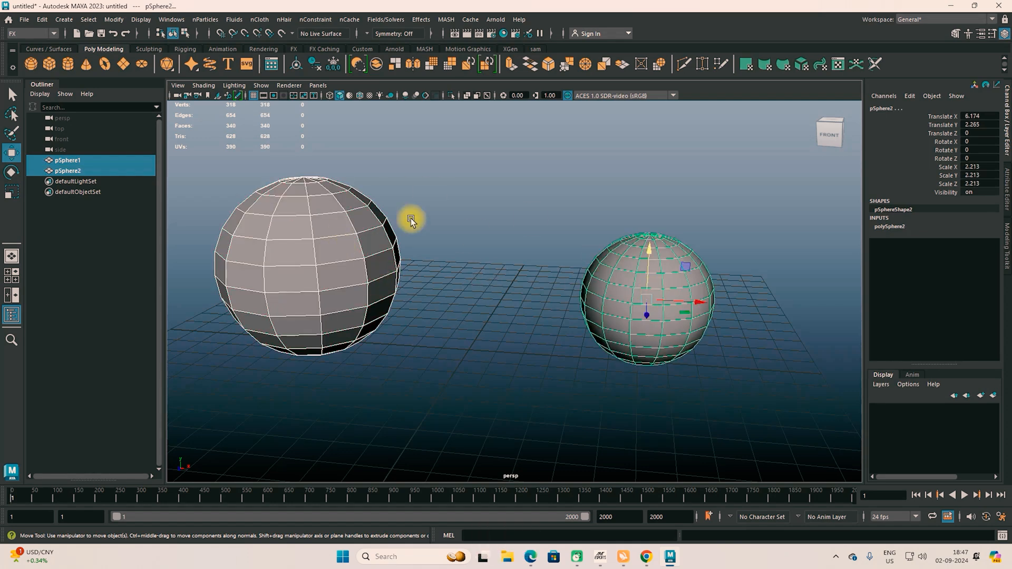
{"action": "right_click_drag", "start_coordinate": [357, 243], "coordinate": [351, 238]}
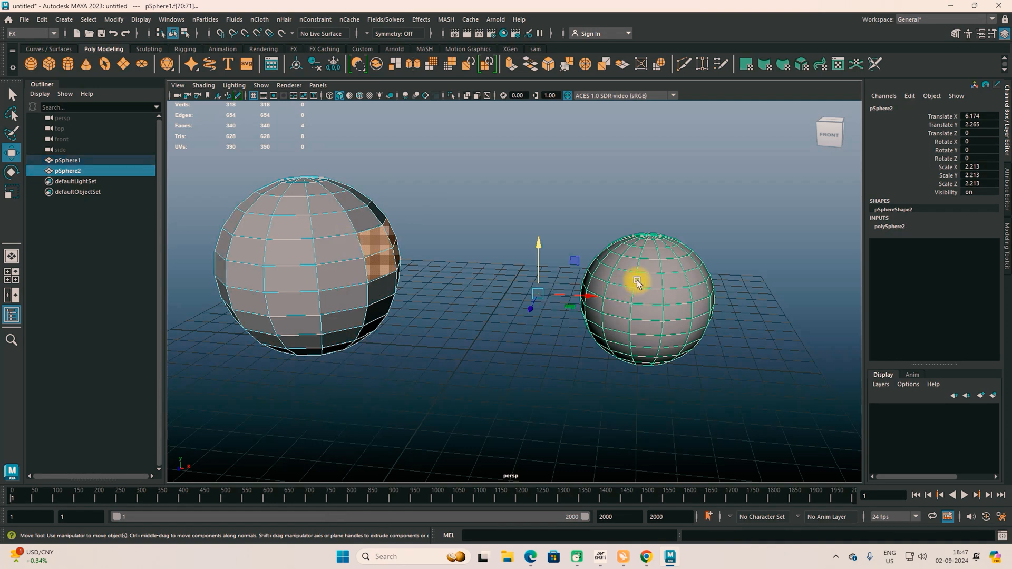
{"action": "left_click", "coordinate": [661, 303]}
{"action": "left_click", "coordinate": [325, 246]}
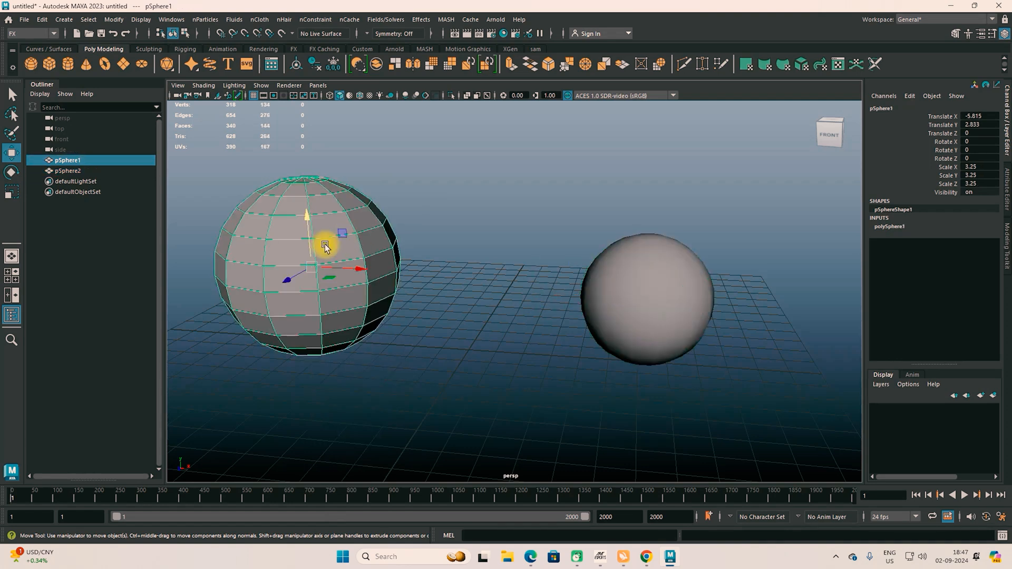
{"action": "left_click", "coordinate": [325, 161]}
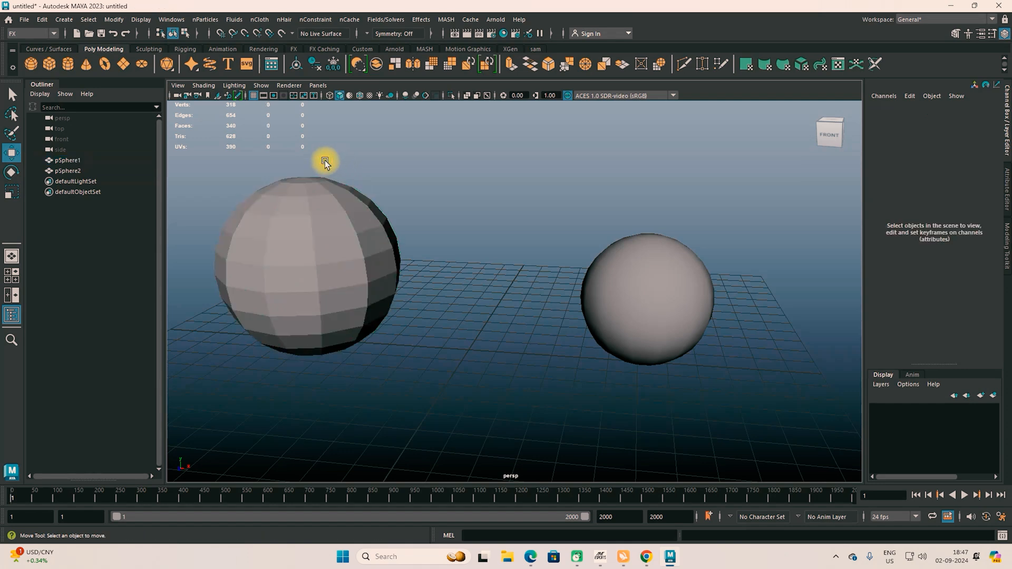
Select both spheres and combine them into a single mesh using the Modeling menu set.
{"action": "left_click_drag", "start_coordinate": [325, 161], "coordinate": [695, 386]}
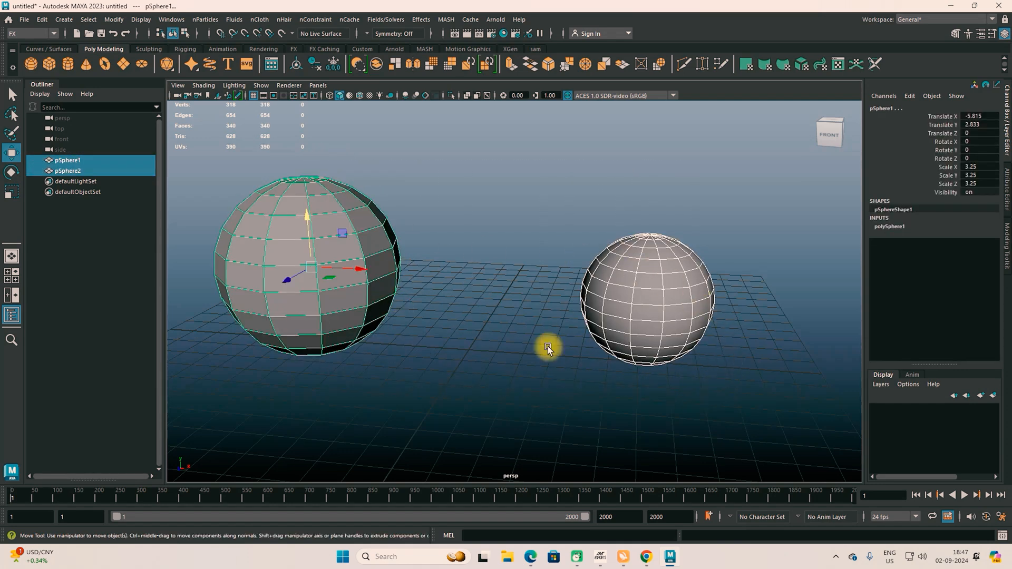
{"action": "right_click_drag", "start_coordinate": [377, 245], "coordinate": [412, 194]}
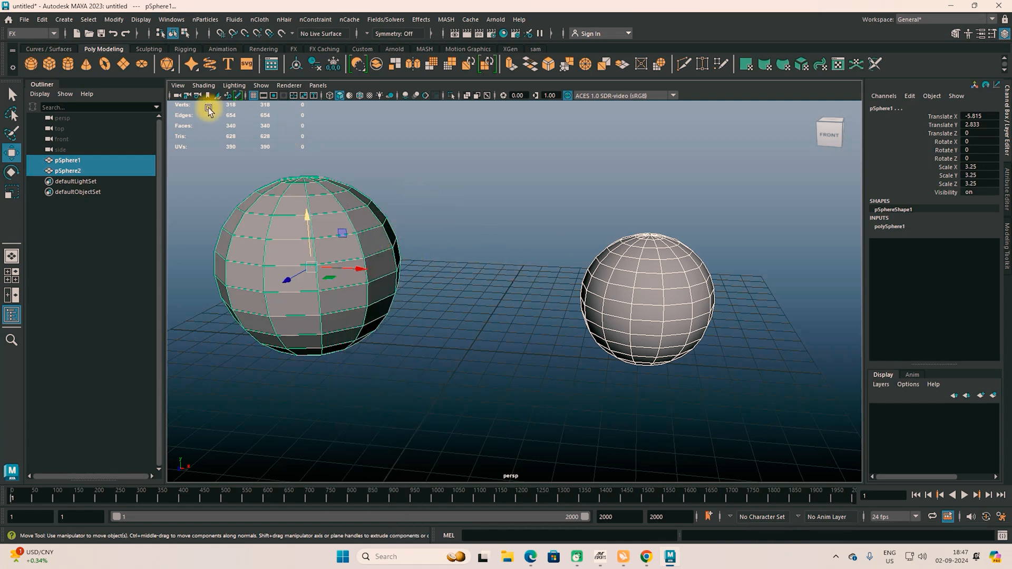
{"action": "left_click", "coordinate": [24, 33]}
{"action": "left_click", "coordinate": [25, 46]}
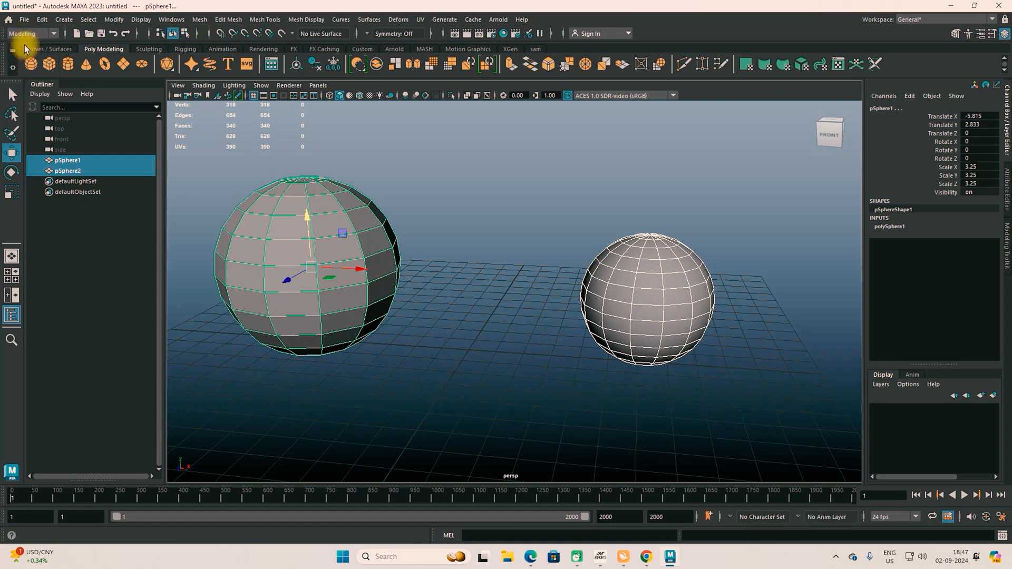
{"action": "left_click", "coordinate": [202, 20]}
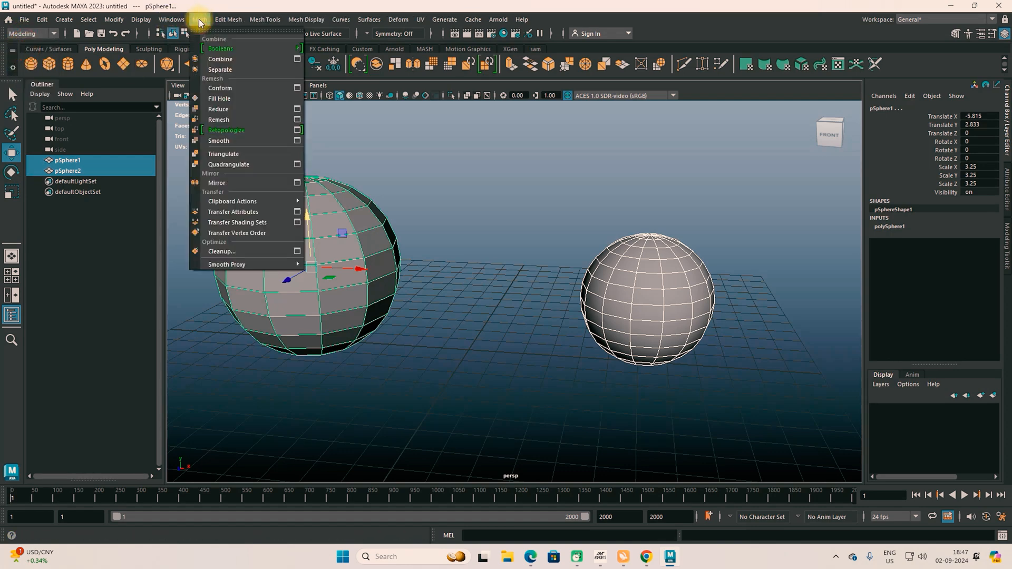
{"action": "left_click", "coordinate": [219, 60]}
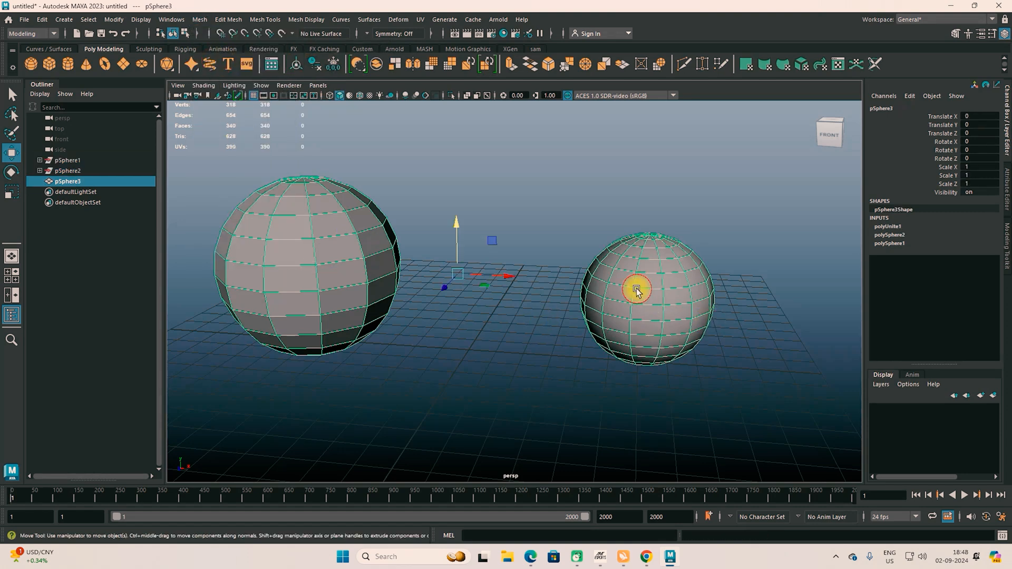
Delete a block of four adjacent faces on the larger sphere's side facing the smaller sphere.
{"action": "left_click", "coordinate": [550, 350]}
{"action": "left_click", "coordinate": [346, 253]}
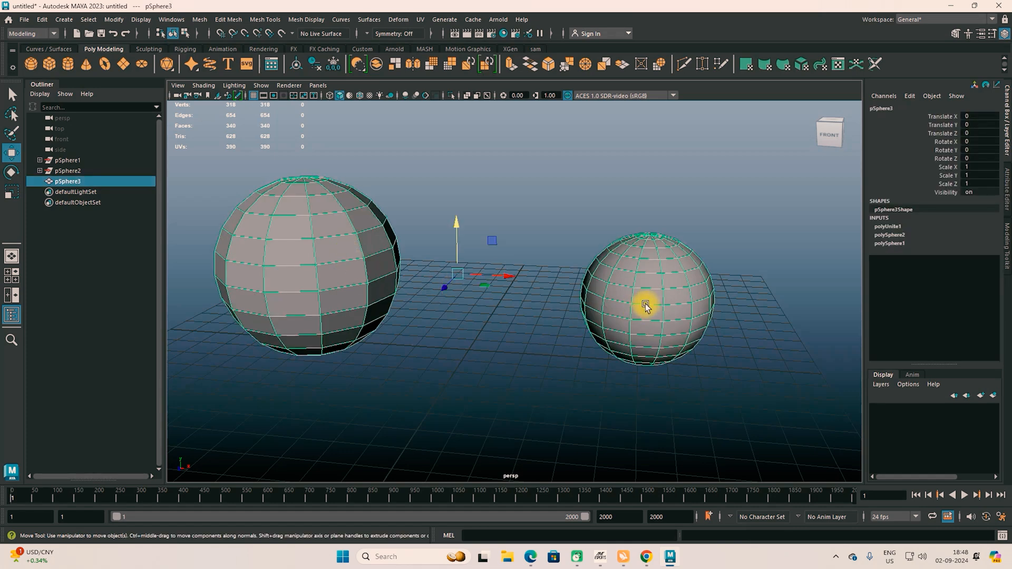
{"action": "right_click", "coordinate": [633, 283]}
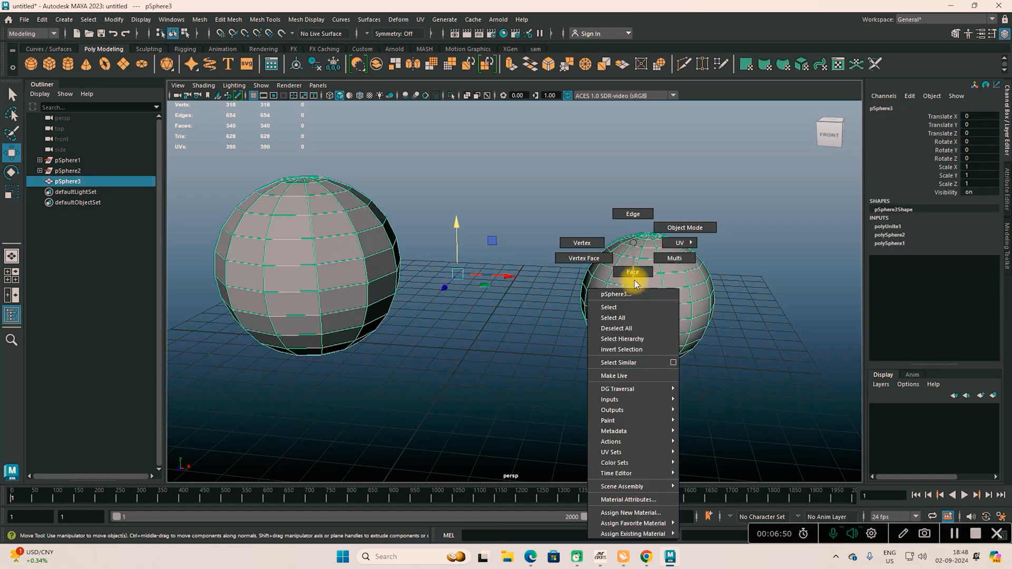
{"action": "left_click", "coordinate": [637, 274]}
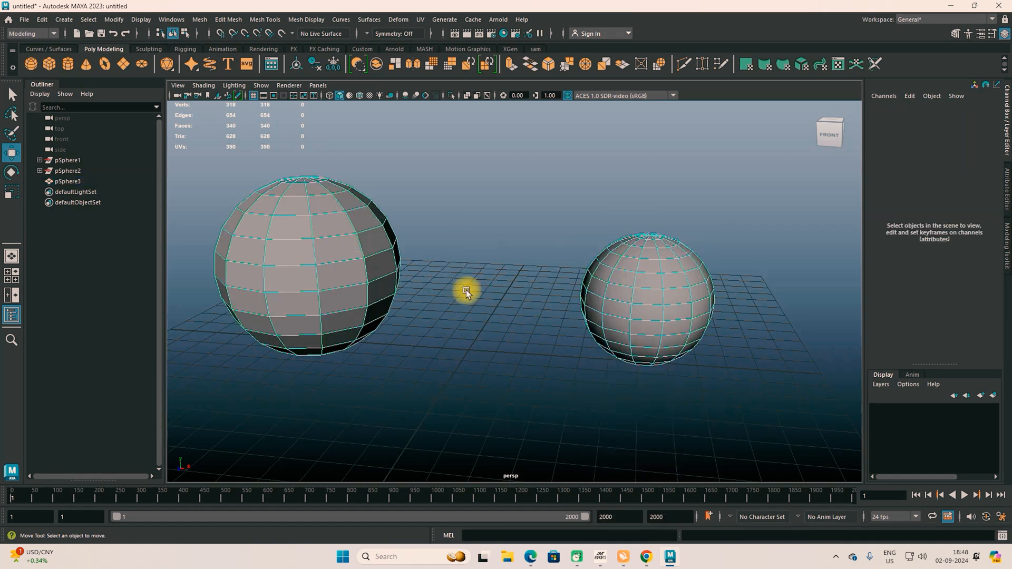
{"action": "left_click_drag", "start_coordinate": [479, 296], "coordinate": [409, 215], "text": "alt"}
{"action": "left_click", "coordinate": [412, 217]}
{"action": "left_click", "coordinate": [447, 213], "text": "shift"}
{"action": "left_click", "coordinate": [450, 231], "text": "shift"}
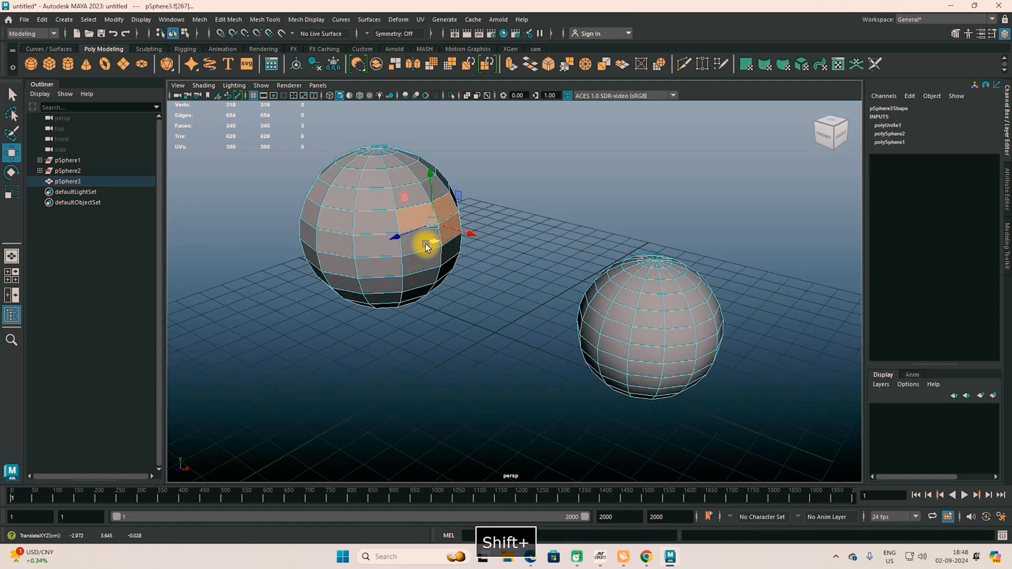
{"action": "left_click", "coordinate": [414, 244], "text": "shift"}
{"action": "key", "text": "Delete"}
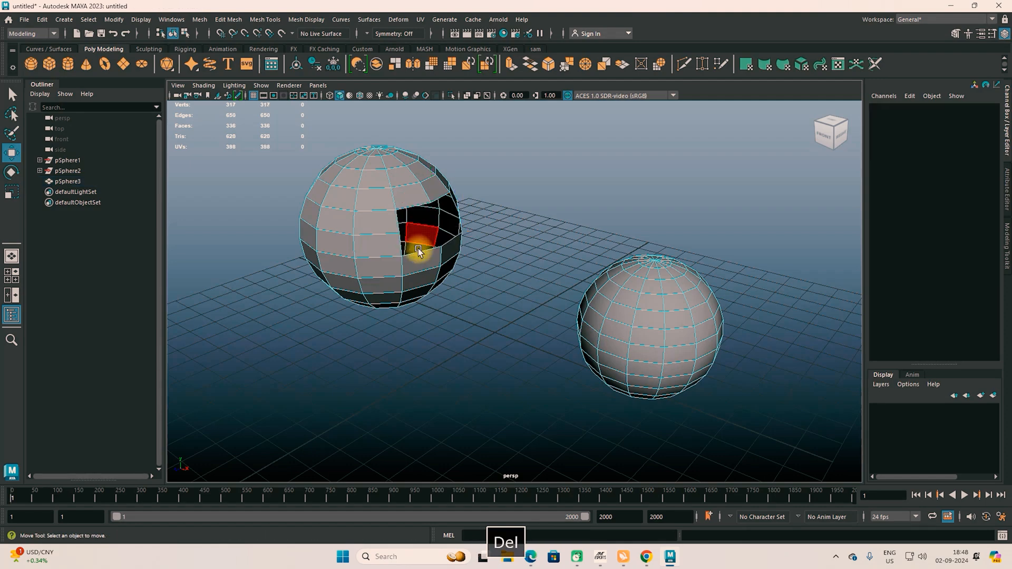
Delete a block of four adjacent faces on the smaller sphere's side facing the larger sphere.
{"action": "left_click_drag", "start_coordinate": [442, 289], "coordinate": [537, 264], "text": "alt"}
{"action": "left_click", "coordinate": [537, 263]}
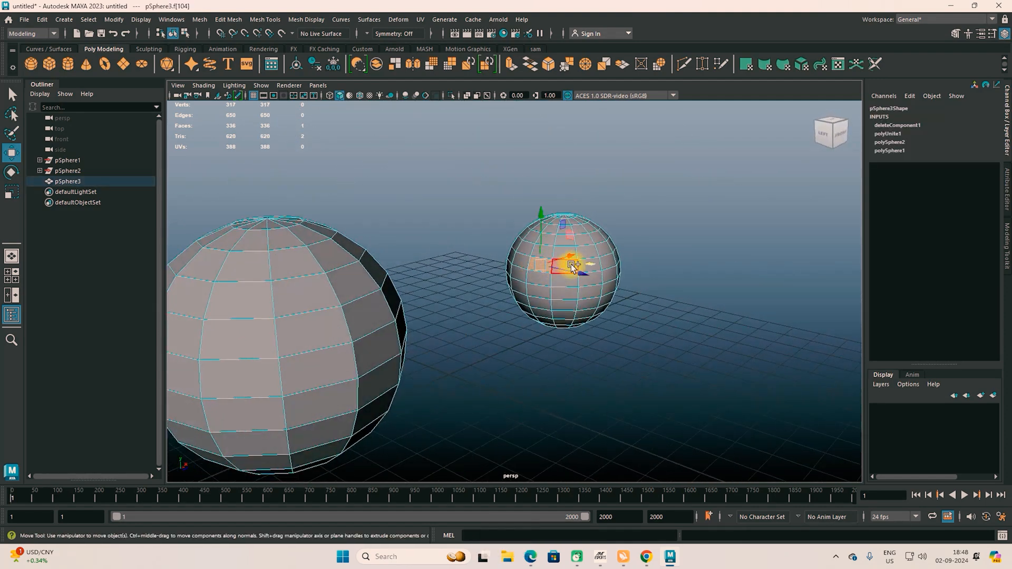
{"action": "left_click", "coordinate": [554, 276], "text": "shift"}
{"action": "left_click", "coordinate": [538, 281], "text": "shift"}
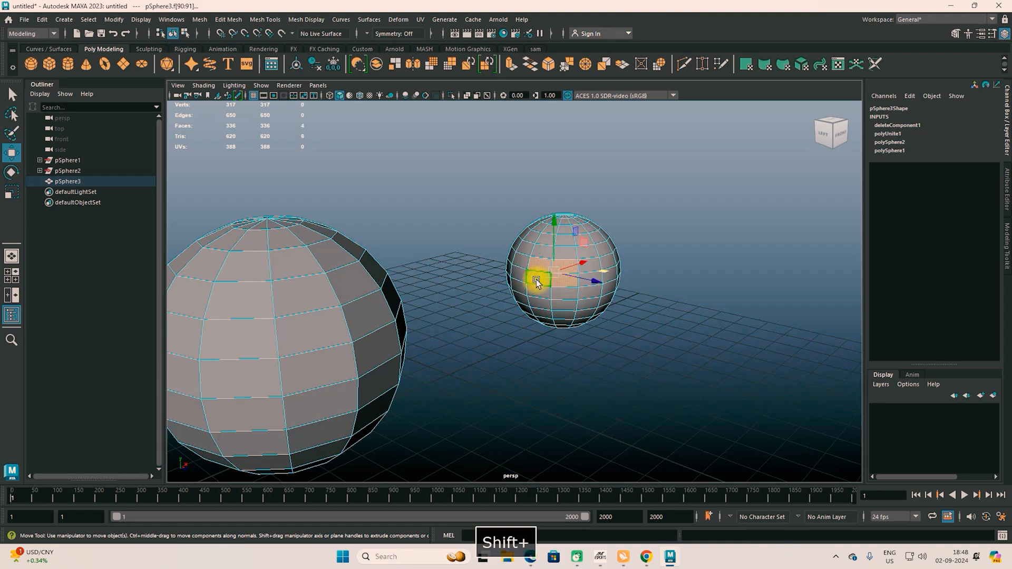
{"action": "key", "text": "Delete"}
Select the border edges of both openings and bridge them to connect the two spheres.
{"action": "left_click_drag", "start_coordinate": [596, 311], "coordinate": [414, 237], "text": "alt"}
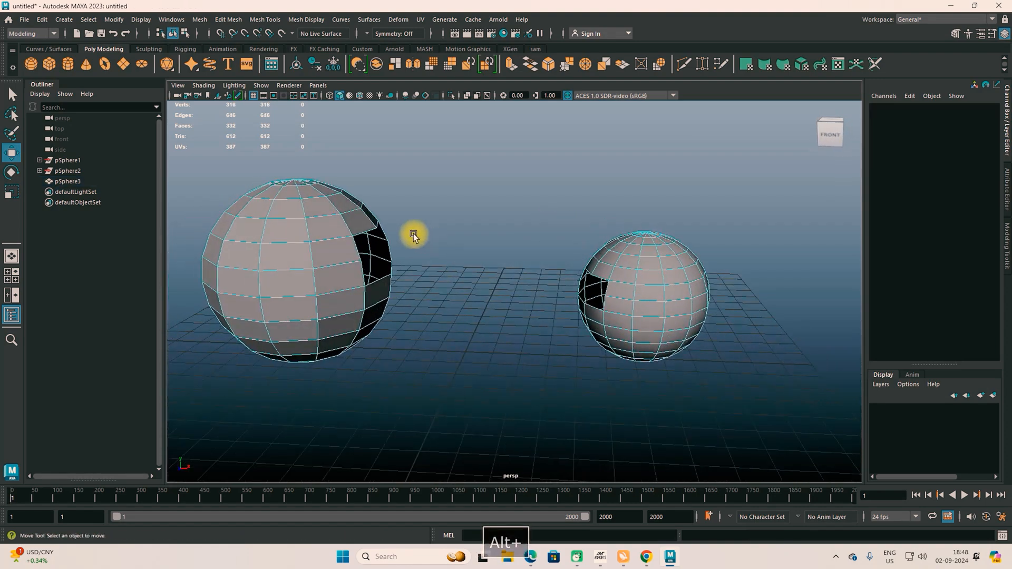
{"action": "right_click", "coordinate": [378, 226]}
{"action": "left_click", "coordinate": [387, 207]}
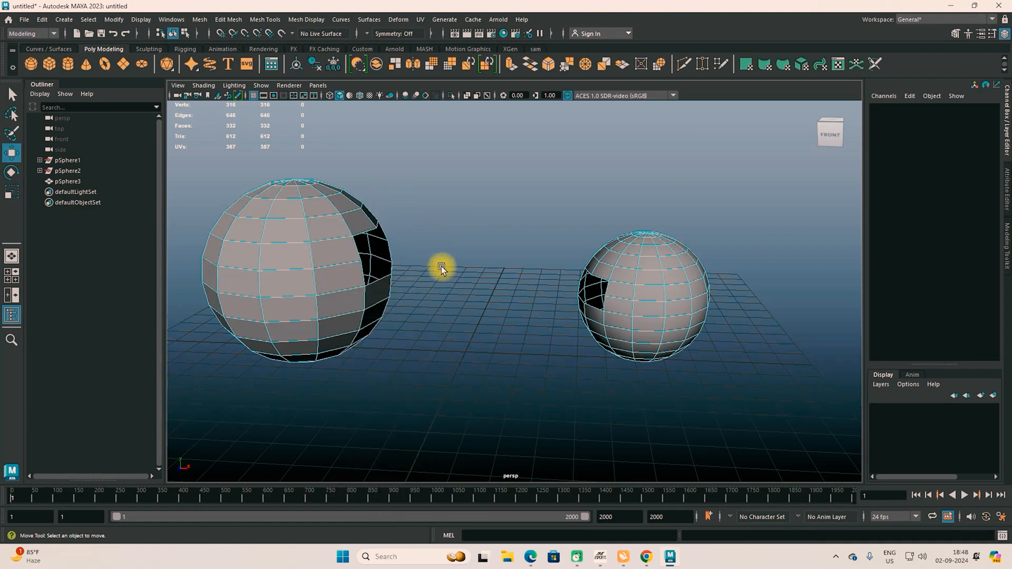
{"action": "left_click_drag", "start_coordinate": [441, 267], "coordinate": [408, 250], "text": "alt"}
{"action": "double_click", "coordinate": [459, 204], "text": "shift"}
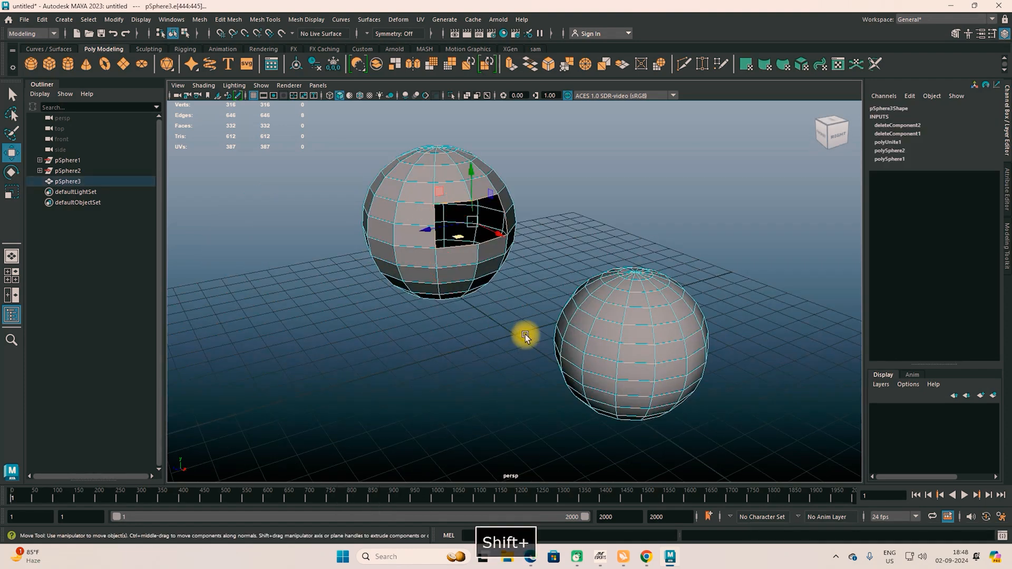
{"action": "left_click_drag", "start_coordinate": [524, 335], "coordinate": [651, 339], "text": "alt"}
{"action": "double_click", "coordinate": [565, 260], "text": "shift"}
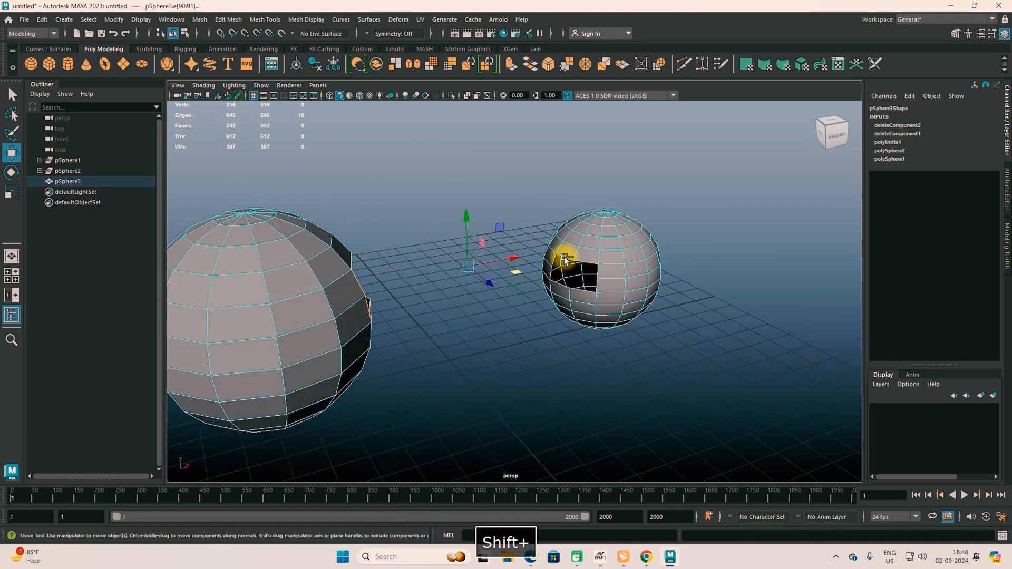
{"action": "mouse_move", "coordinate": [633, 323]}
{"action": "left_mouse_down", "text": "alt"}
{"action": "mouse_move", "coordinate": [583, 323]}
{"action": "mouse_move", "coordinate": [615, 318]}
{"action": "left_mouse_up", "text": "alt"}
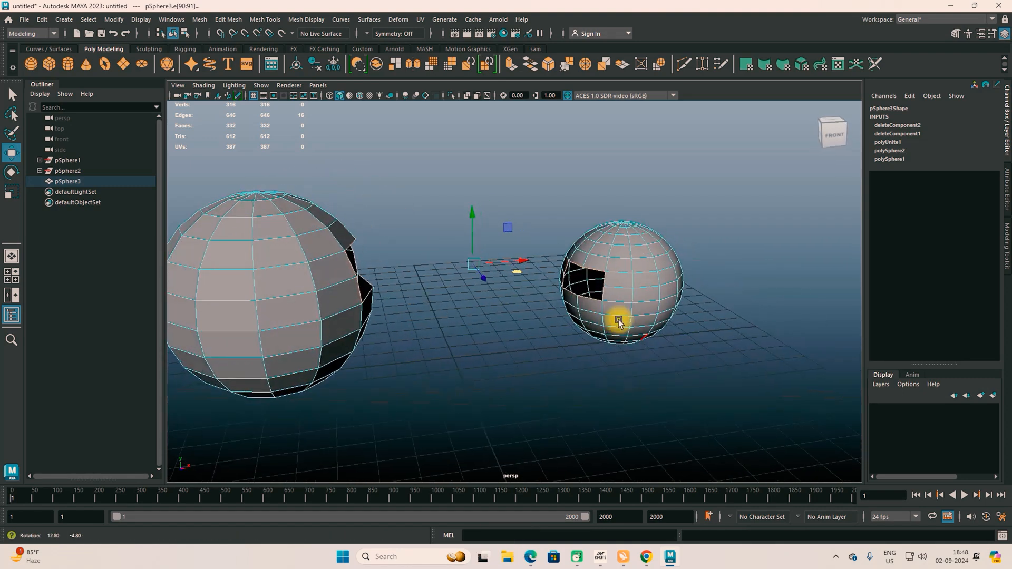
{"action": "left_click", "coordinate": [265, 19]}
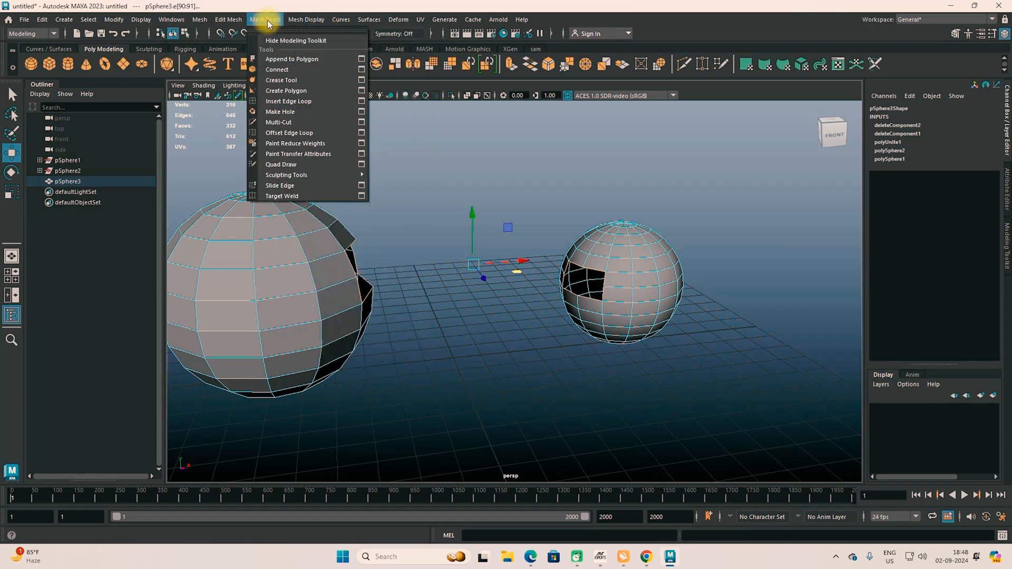
{"action": "mouse_move", "coordinate": [228, 19]}
{"action": "left_click", "coordinate": [247, 72]}
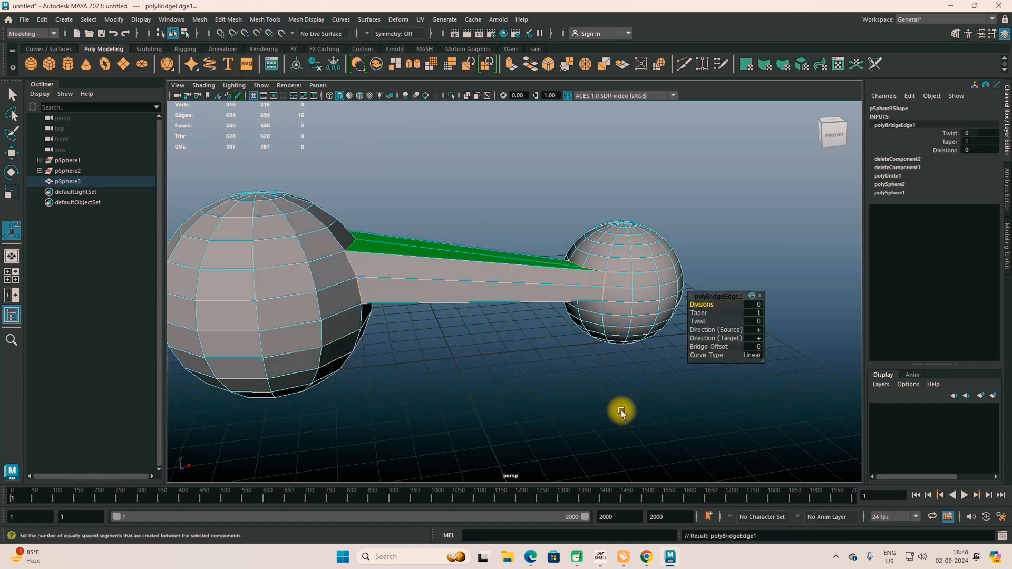
Set the bridge to 5 divisions, a taper of 3.5 and a twist of about 14.9, and return to object mode.
{"action": "left_click_drag", "start_coordinate": [617, 409], "coordinate": [548, 379], "text": "alt"}
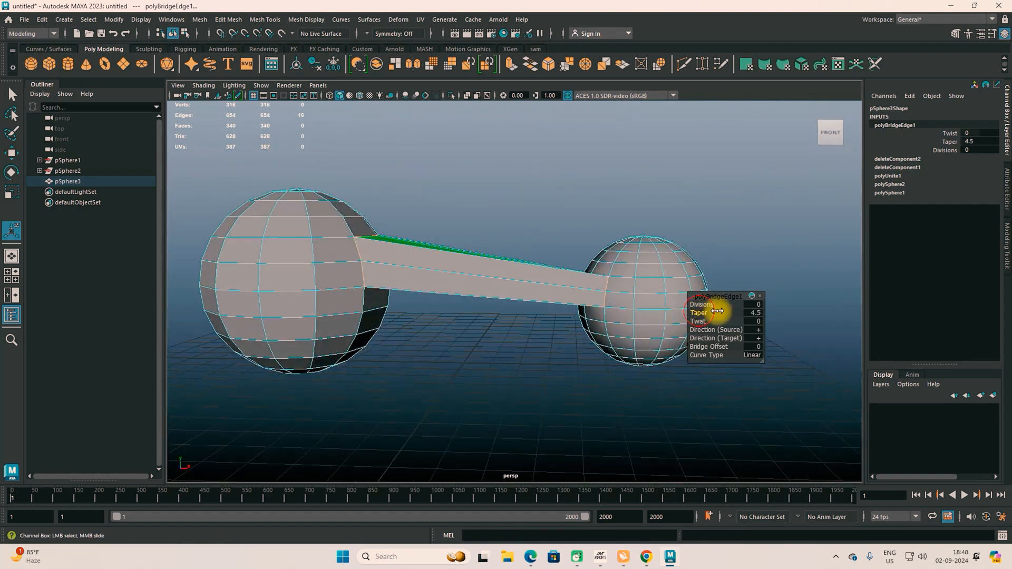
{"action": "left_click_drag", "start_coordinate": [704, 306], "coordinate": [731, 305]}
{"action": "left_click_drag", "start_coordinate": [540, 313], "coordinate": [707, 323], "text": "alt"}
{"action": "left_click_drag", "start_coordinate": [479, 330], "coordinate": [575, 217], "text": "alt"}
{"action": "right_click_drag", "start_coordinate": [492, 198], "coordinate": [525, 180]}
{"action": "left_click_drag", "start_coordinate": [525, 180], "coordinate": [609, 277], "text": "alt"}
{"action": "right_click_drag", "start_coordinate": [621, 282], "coordinate": [653, 221]}
Delete the combined mesh of the two bridged spheres from the scene.
{"action": "left_click_drag", "start_coordinate": [621, 363], "coordinate": [632, 315], "text": "alt"}
{"action": "scroll", "coordinate": [525, 303], "scroll_direction": "up", "scroll_amount": 3}
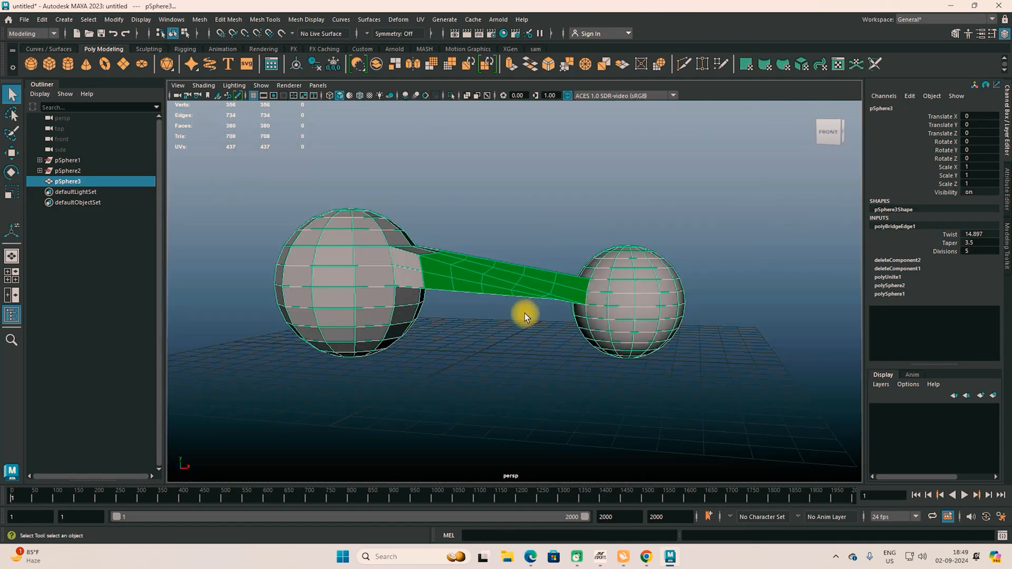
{"action": "mouse_move", "coordinate": [380, 266]}
{"action": "right_mouse_down"}
{"action": "mouse_move", "coordinate": [439, 233]}
{"action": "mouse_move", "coordinate": [372, 269]}
{"action": "right_mouse_up"}
{"action": "key", "text": "Delete"}
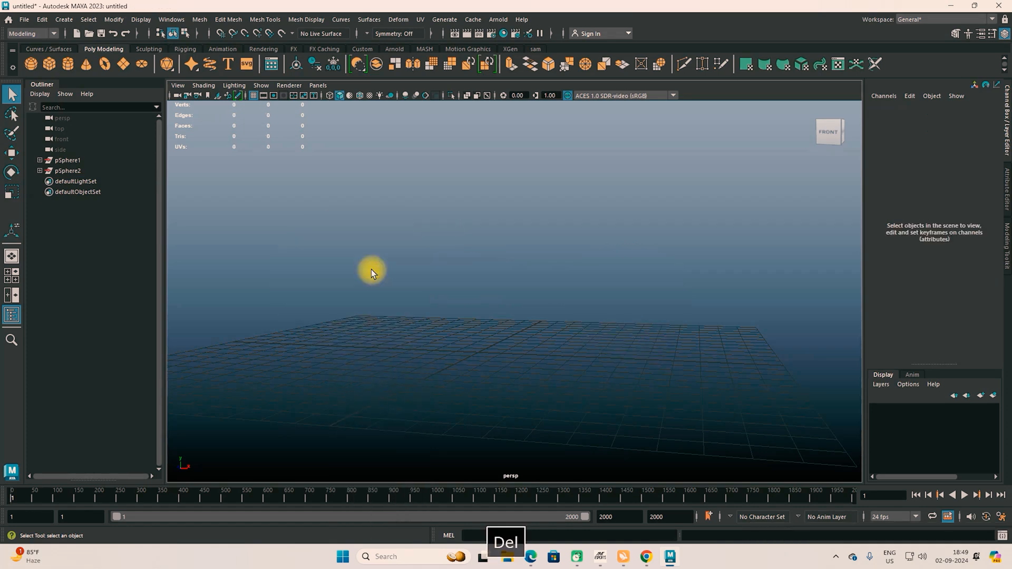
Create a polygon sphere, duplicate it and shift the copy along the X axis so the two spheres still overlap.
{"action": "left_click", "coordinate": [31, 63]}
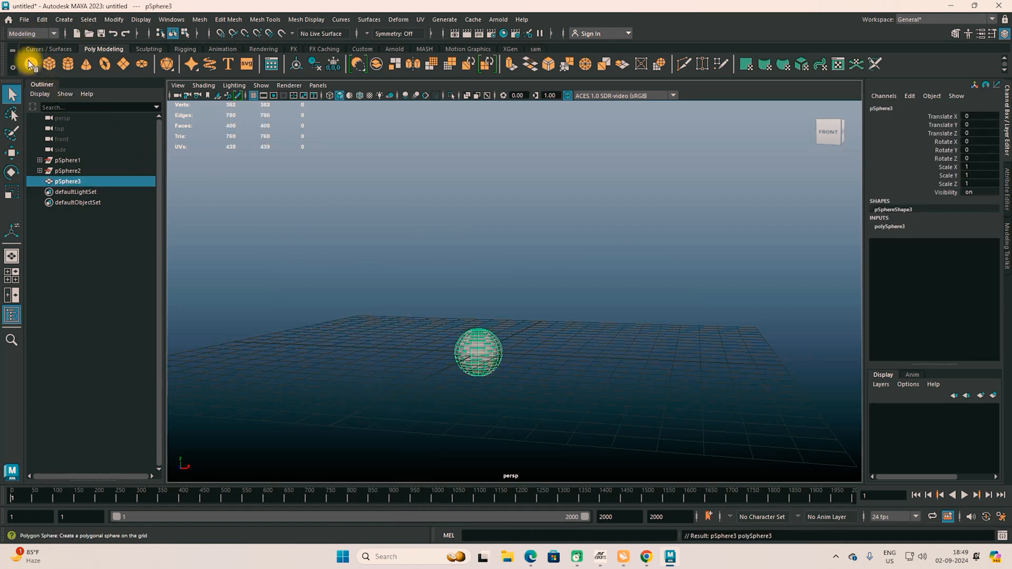
{"action": "key", "text": "ctrl+d"}
{"action": "key", "text": "w"}
{"action": "left_click_drag", "start_coordinate": [515, 355], "coordinate": [479, 355]}
Raise both spheres above the grid to a Translate Y of about 5.56 and scale them uniformly to about 3.74.
{"action": "left_click_drag", "start_coordinate": [393, 294], "coordinate": [559, 417]}
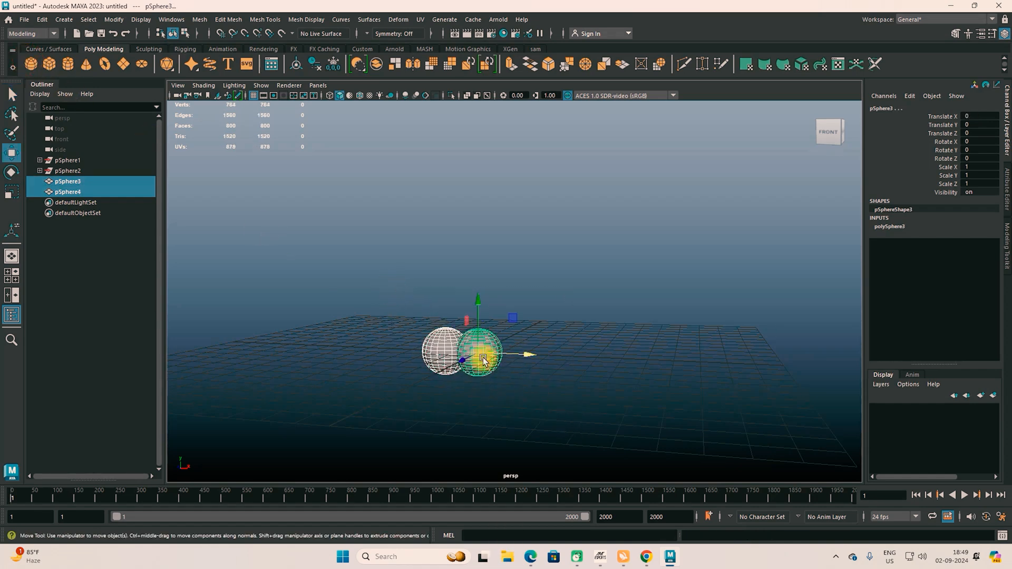
{"action": "left_click_drag", "start_coordinate": [475, 351], "coordinate": [456, 174]}
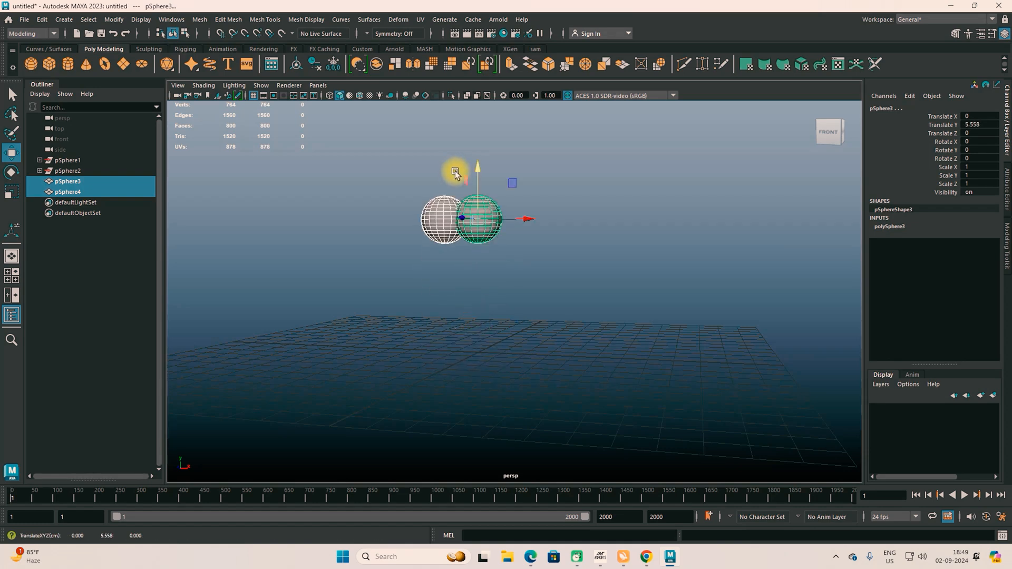
{"action": "key", "text": "r"}
{"action": "left_click_drag", "start_coordinate": [476, 218], "coordinate": [560, 325]}
Move the original sphere away from its copy to a Translate X of about 2.69, keeping a partial overlap.
{"action": "left_click", "coordinate": [501, 146]}
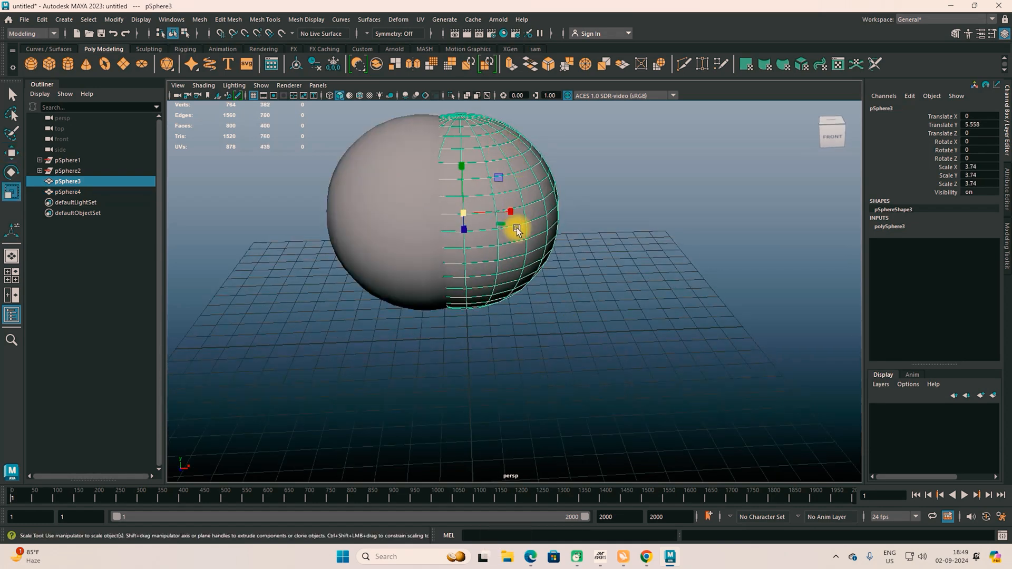
{"action": "key", "text": "w"}
{"action": "left_click_drag", "start_coordinate": [519, 214], "coordinate": [429, 199]}
Combine the two overlapping spheres into one mesh and shift it to a Translate X of about 0.13.
{"action": "left_click_drag", "start_coordinate": [406, 149], "coordinate": [570, 325]}
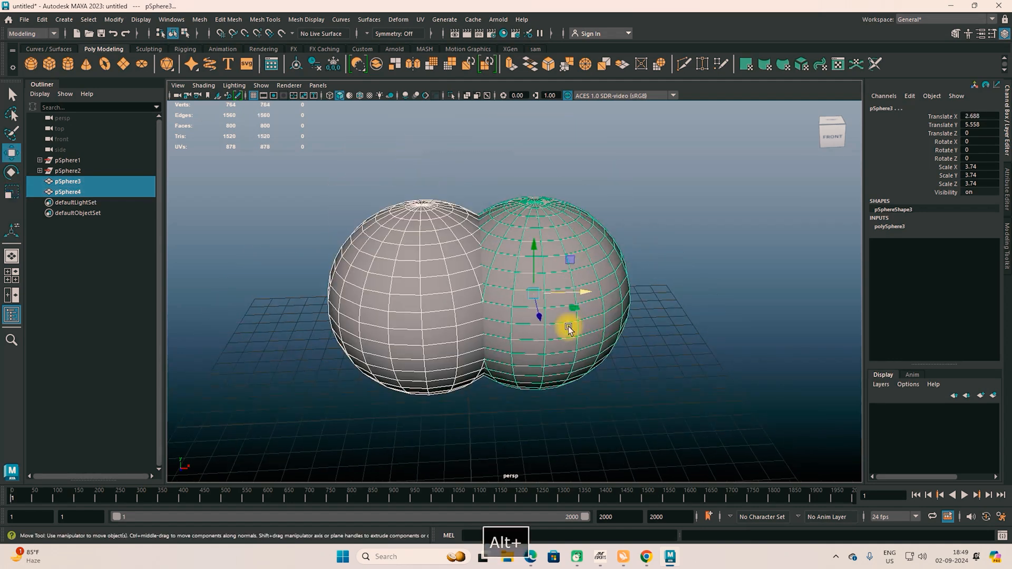
{"action": "left_click", "coordinate": [232, 19]}
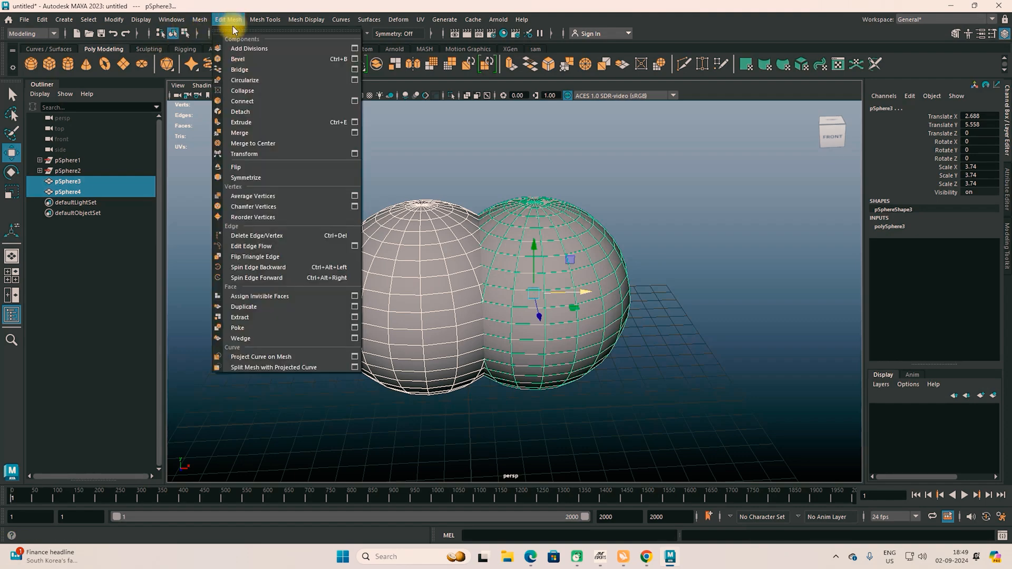
{"action": "mouse_move", "coordinate": [199, 21]}
{"action": "left_click", "coordinate": [217, 59]}
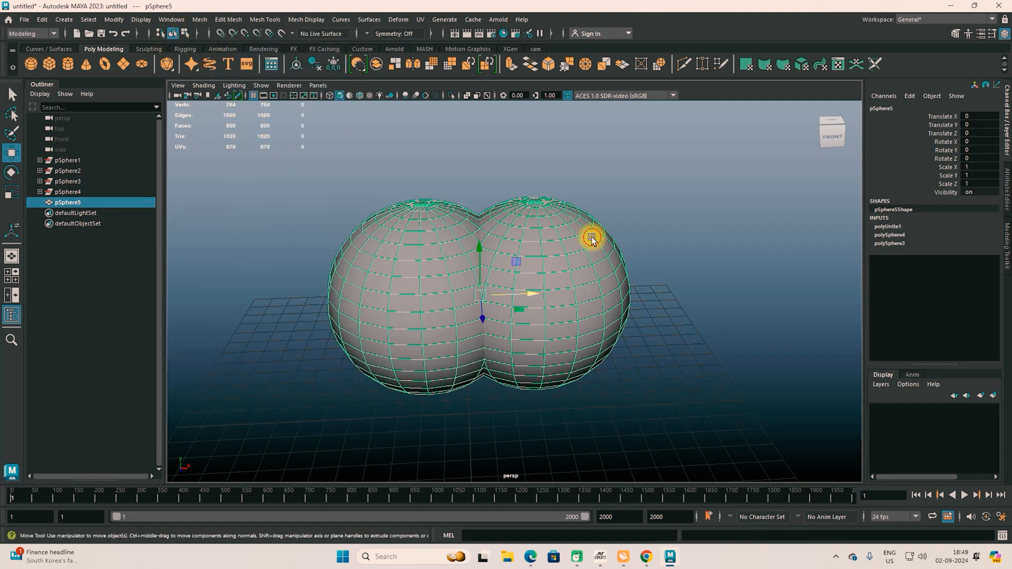
{"action": "left_click_drag", "start_coordinate": [533, 291], "coordinate": [497, 270]}
{"action": "left_click", "coordinate": [665, 364]}
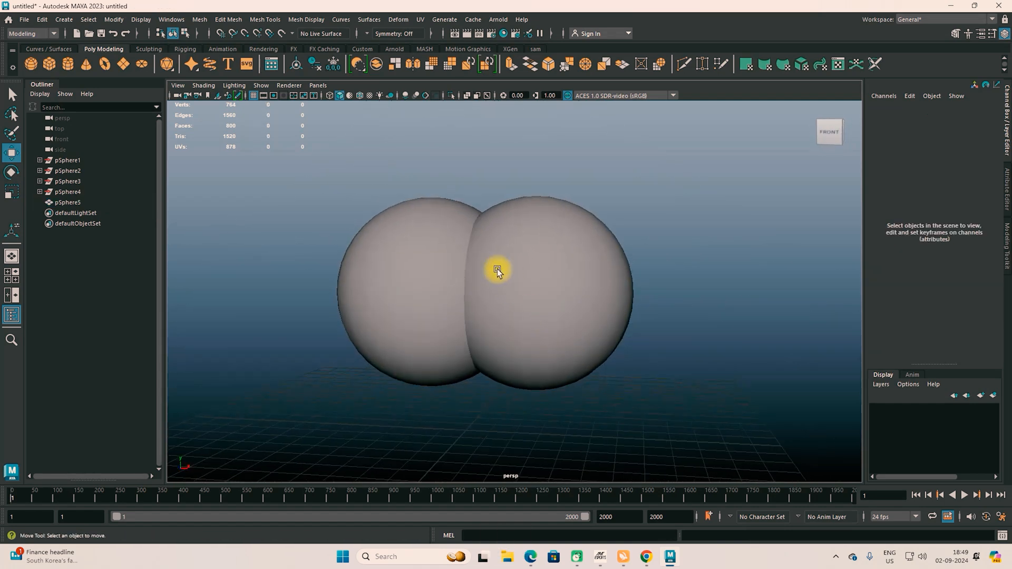
Separate the combined mesh into its individual sphere shells and clear the selection.
{"action": "left_click", "coordinate": [426, 219]}
{"action": "left_click", "coordinate": [206, 21]}
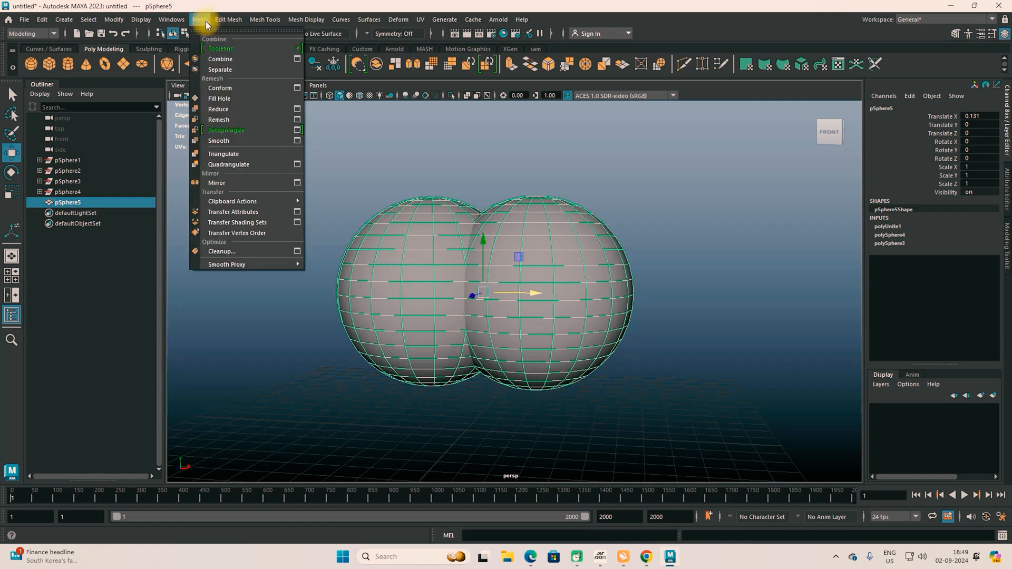
{"action": "left_click", "coordinate": [225, 71]}
{"action": "left_click", "coordinate": [276, 173]}
{"action": "key", "text": "ctrl+z"}
{"action": "left_click_drag", "start_coordinate": [523, 431], "coordinate": [628, 414], "text": "alt"}
{"action": "left_click", "coordinate": [628, 413]}
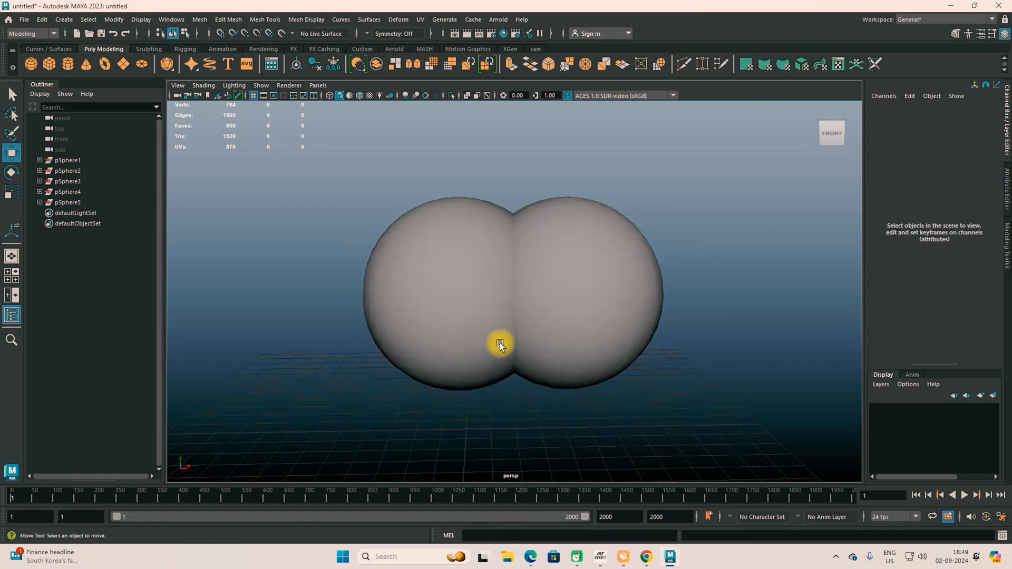
Pull the two separated spheres apart along X, to Translate X values of about -5.11 and 2.84.
{"action": "left_click", "coordinate": [419, 292]}
{"action": "left_click_drag", "start_coordinate": [546, 425], "coordinate": [390, 413]}
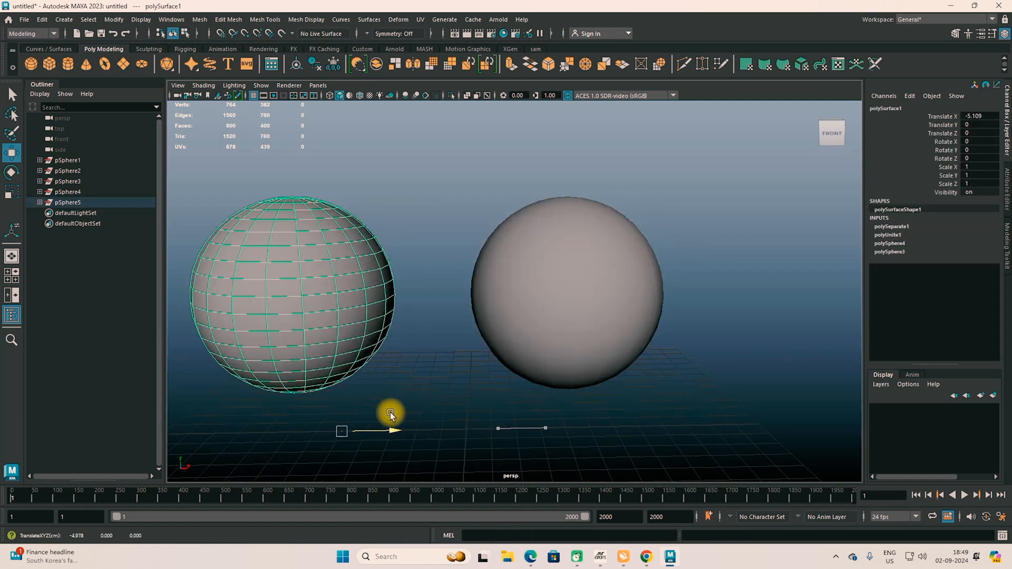
{"action": "left_click", "coordinate": [587, 294]}
{"action": "left_click_drag", "start_coordinate": [546, 429], "coordinate": [598, 420]}
Check the polygon modeling topics in the syllabus PDF and switch back to Maya.
{"action": "left_click", "coordinate": [172, 34]}
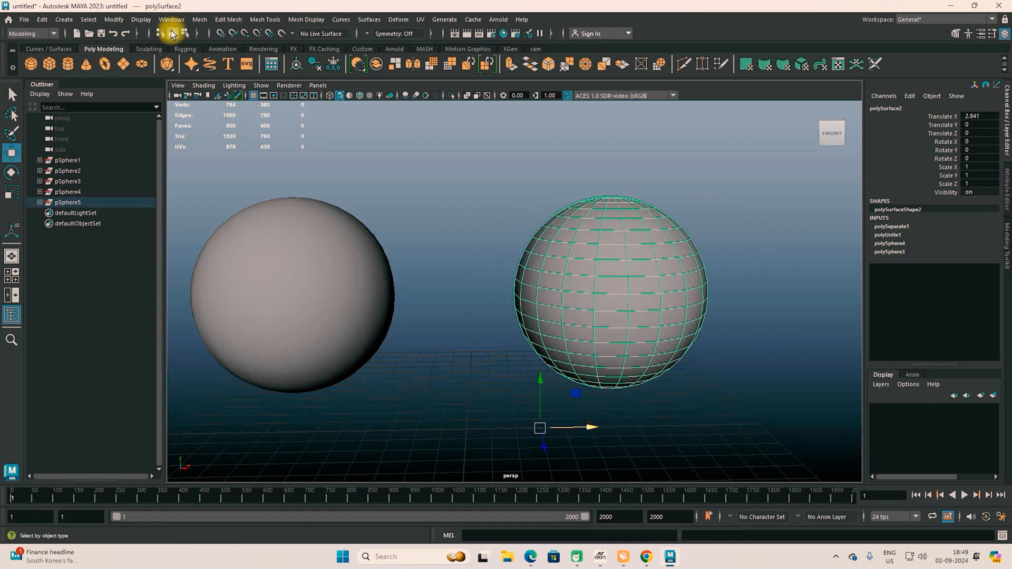
{"action": "left_click", "coordinate": [199, 19]}
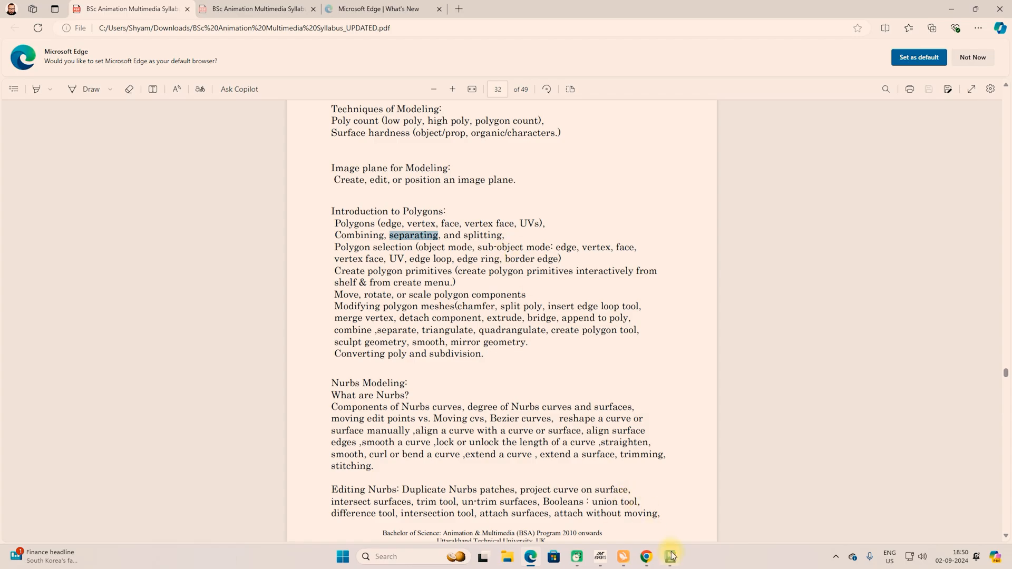
{"action": "left_click", "coordinate": [671, 556]}
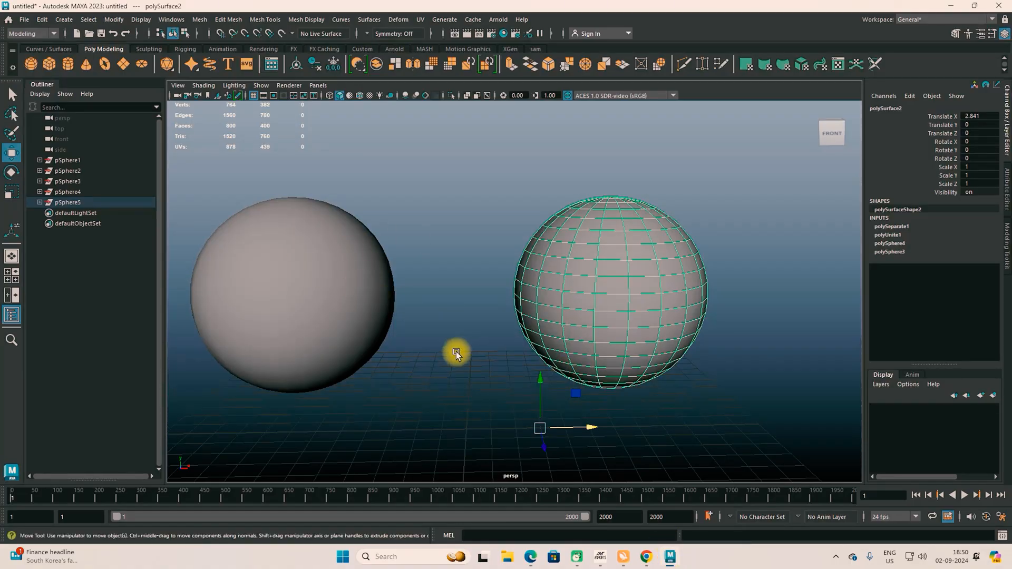
Delete both separated spheres from the scene.
{"action": "middle_click_drag", "start_coordinate": [422, 340], "coordinate": [498, 309], "text": "alt"}
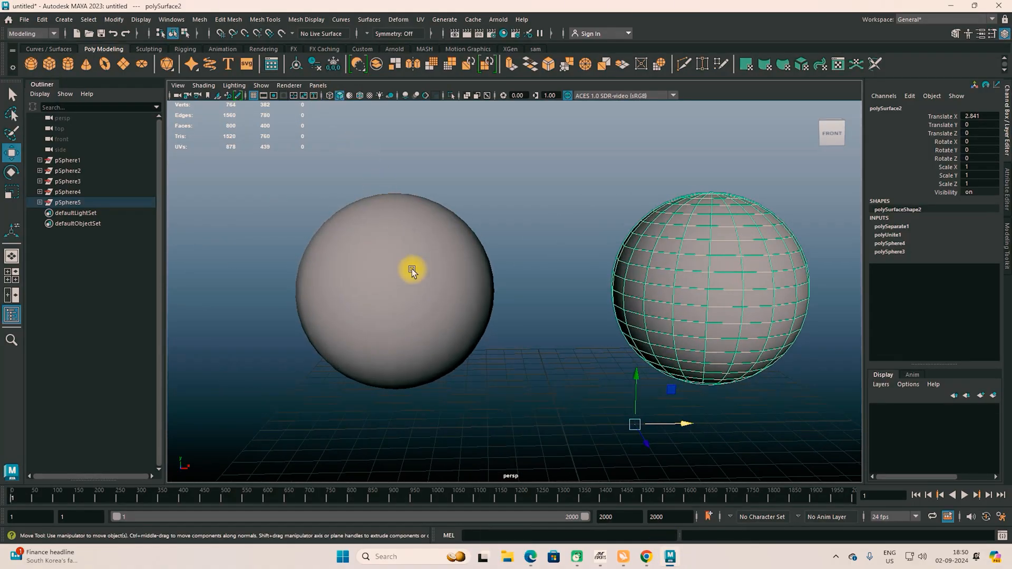
{"action": "left_click", "coordinate": [373, 231]}
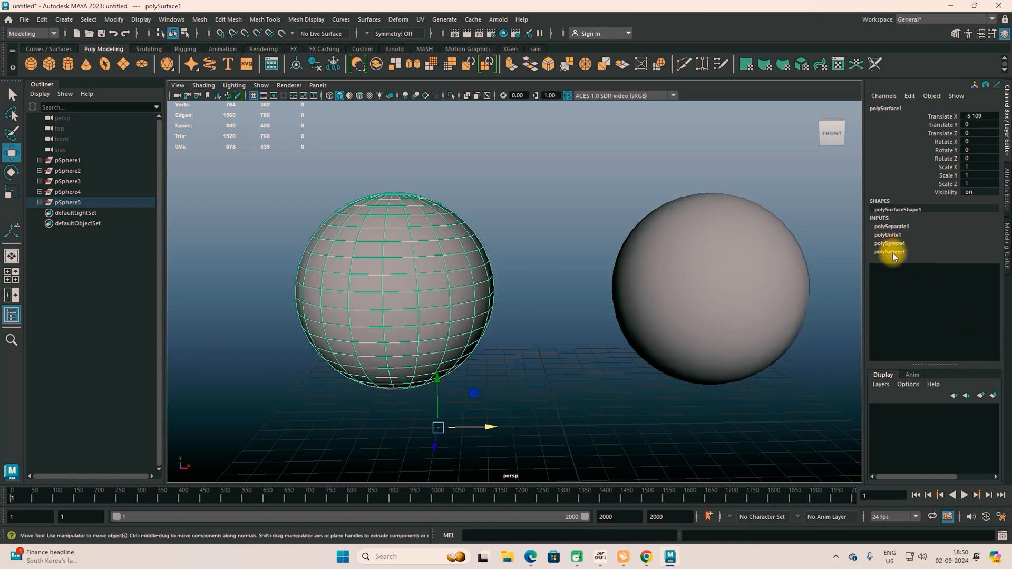
{"action": "left_click_drag", "start_coordinate": [413, 132], "coordinate": [735, 425]}
{"action": "key", "text": "Delete"}
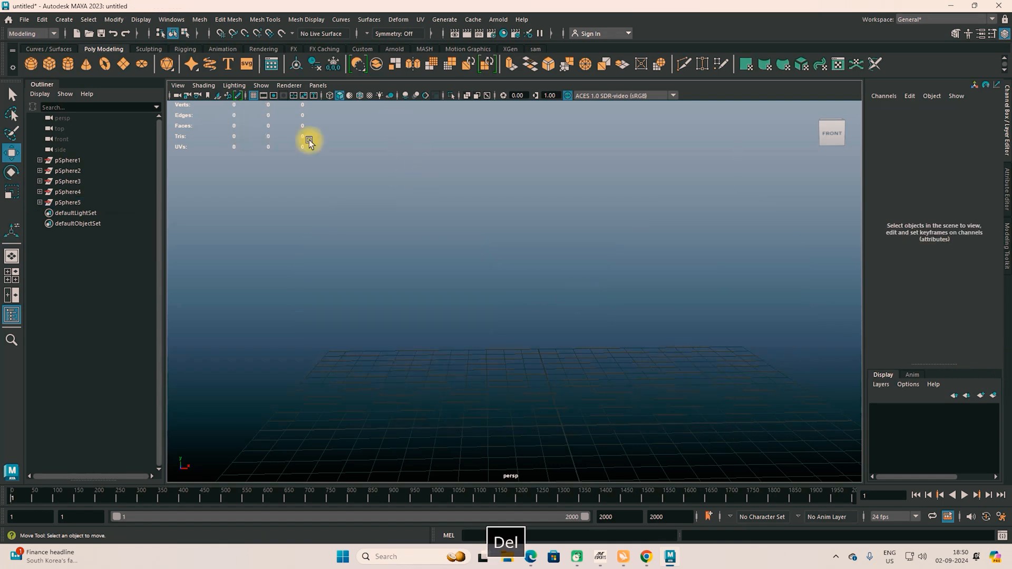
Create a polygon cube, scale it uniformly to about 5.94 and raise it to a Translate Y of about 3.88.
{"action": "left_click", "coordinate": [48, 62]}
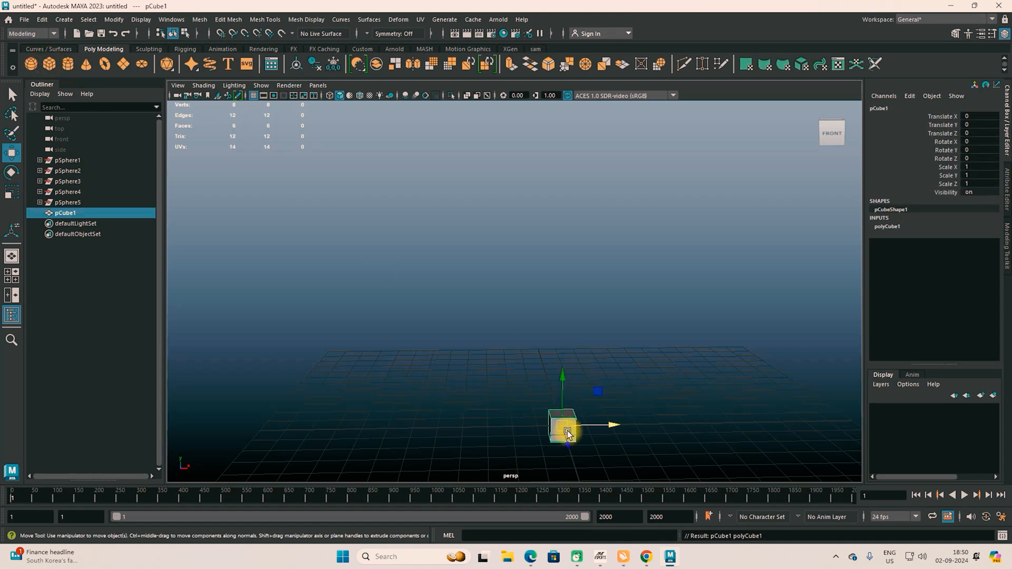
{"action": "key", "text": "r"}
{"action": "left_click_drag", "start_coordinate": [567, 433], "coordinate": [671, 497]}
{"action": "key", "text": "w"}
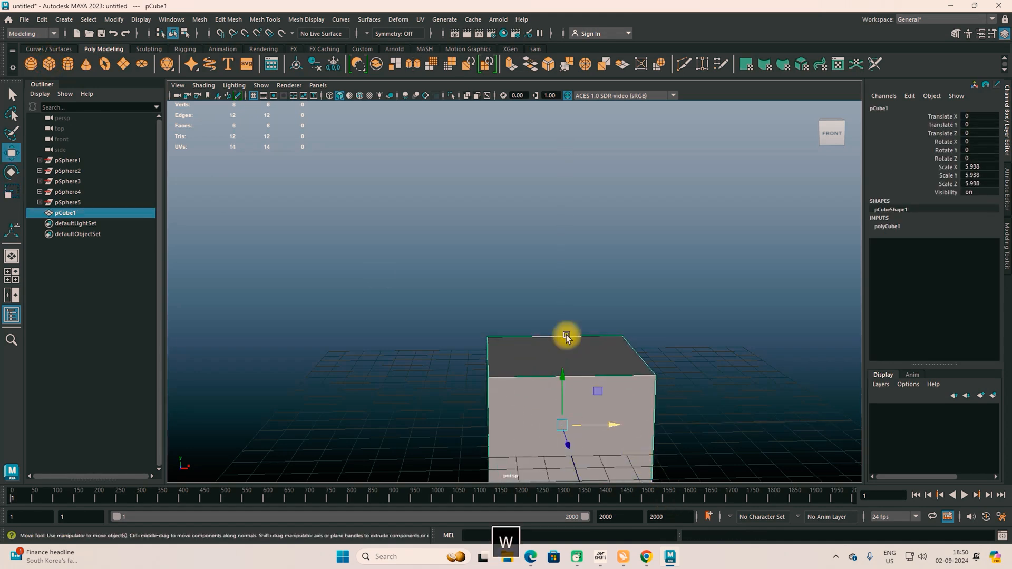
{"action": "left_click_drag", "start_coordinate": [561, 381], "coordinate": [542, 278]}
{"action": "left_click_drag", "start_coordinate": [535, 327], "coordinate": [562, 353], "text": "alt"}
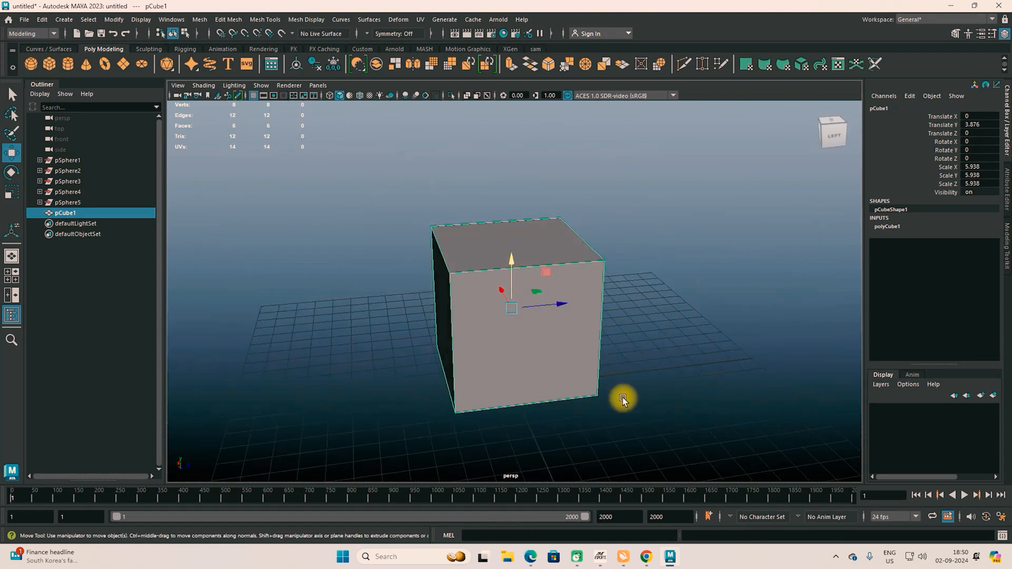
Insert a single vertical edge loop slightly off the middle of the cube with the Insert Edge Loop tool.
{"action": "left_click", "coordinate": [259, 20]}
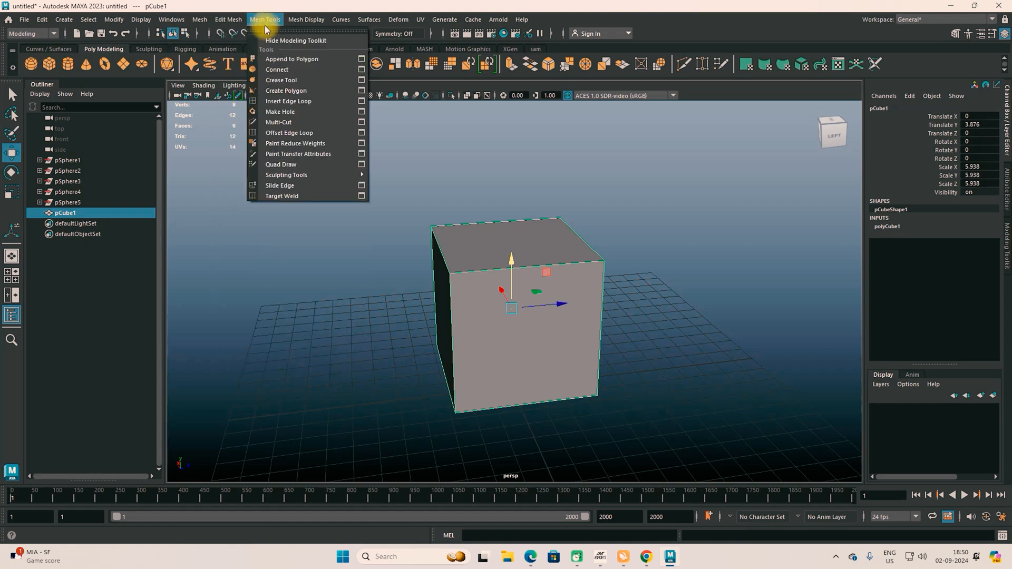
{"action": "left_click", "coordinate": [291, 101]}
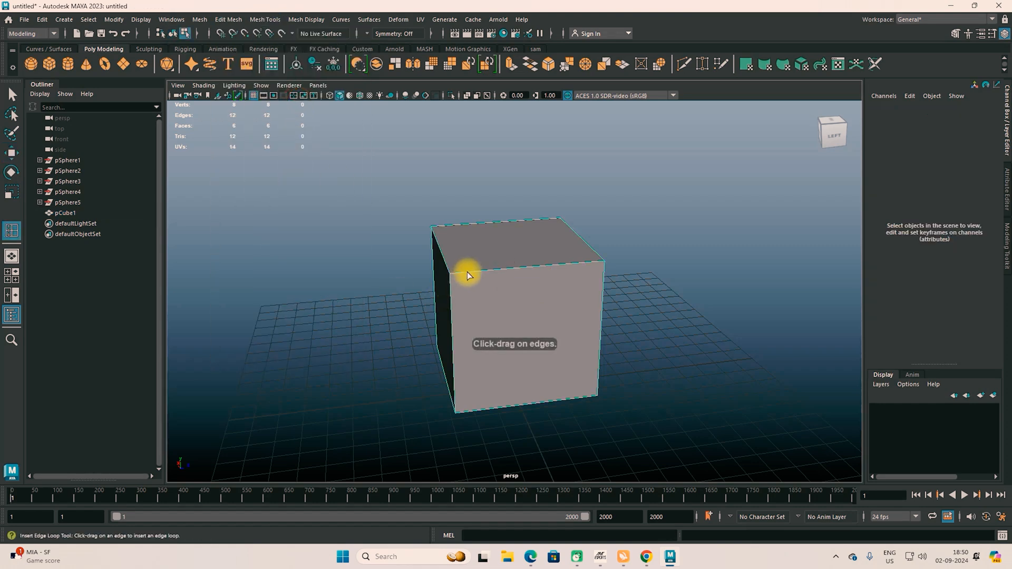
{"action": "left_click", "coordinate": [522, 279]}
{"action": "left_click_drag", "start_coordinate": [522, 279], "coordinate": [544, 310], "text": "alt"}
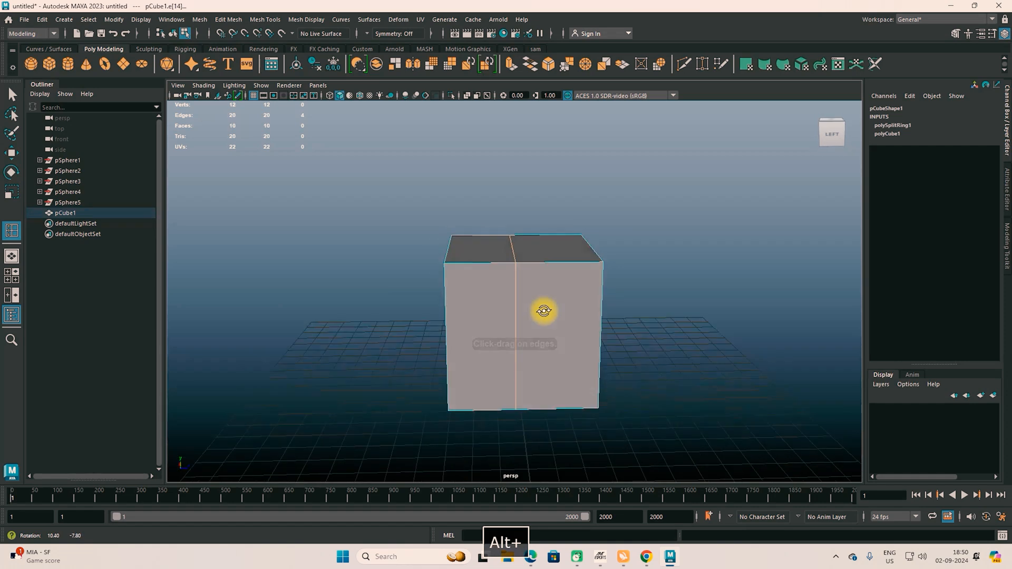
Set the Insert Edge Loop tool to multiple edge loops with 9 loops and subdivide both cube halves vertically and the whole cube horizontally.
{"action": "double_click", "coordinate": [7, 231]}
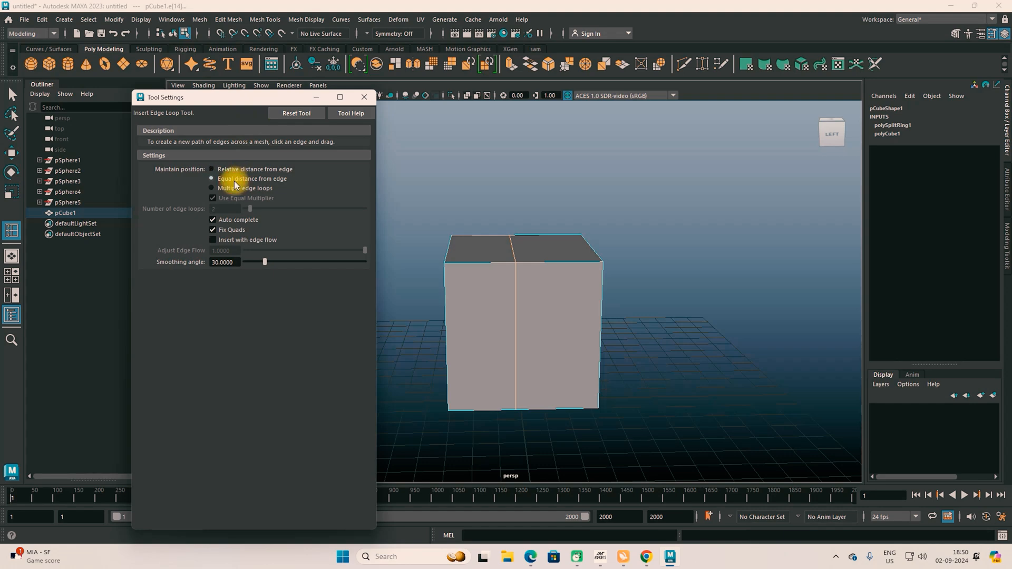
{"action": "left_click", "coordinate": [230, 189]}
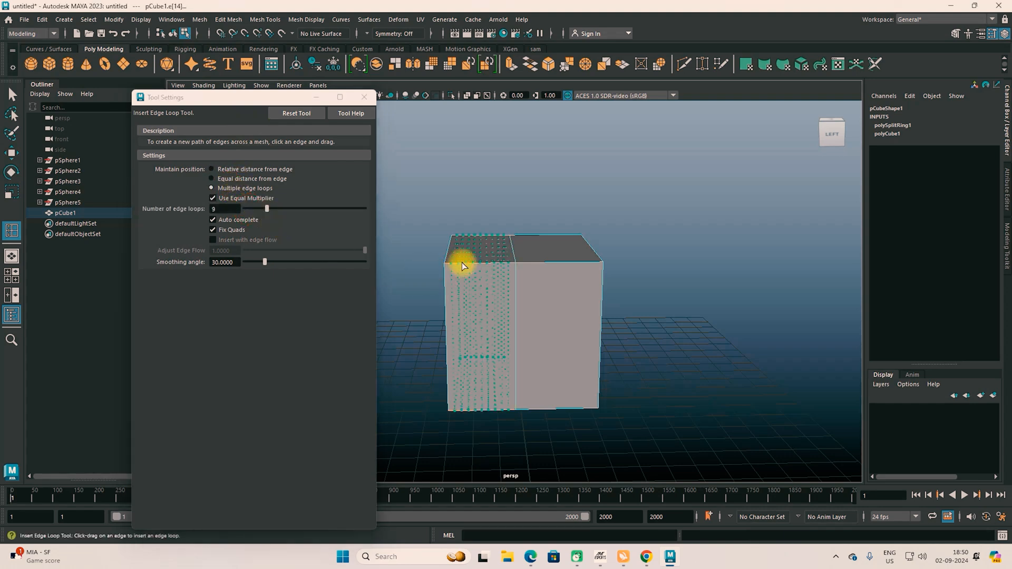
{"action": "left_click", "coordinate": [461, 262]}
{"action": "left_click", "coordinate": [549, 265]}
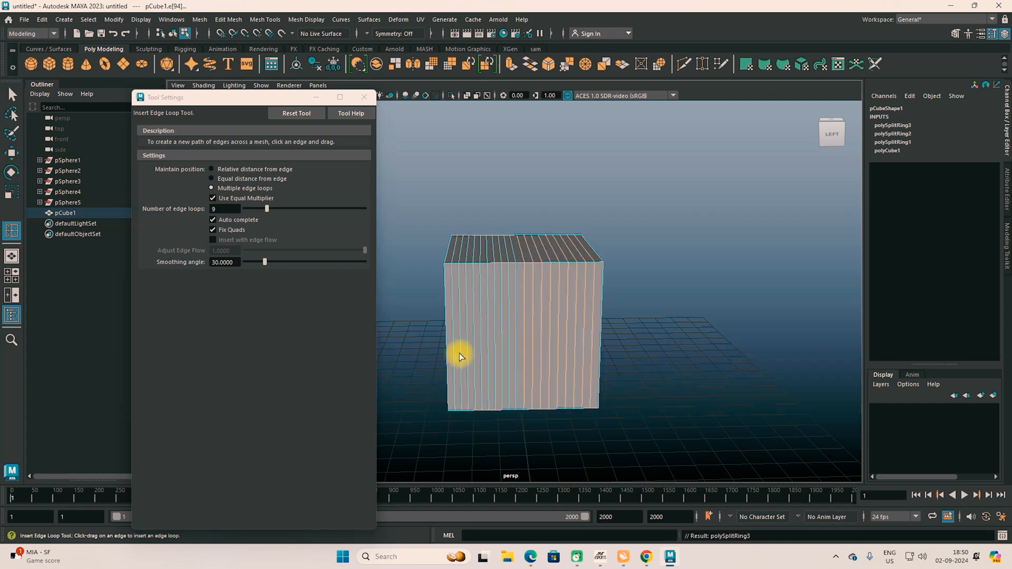
{"action": "left_click", "coordinate": [463, 343]}
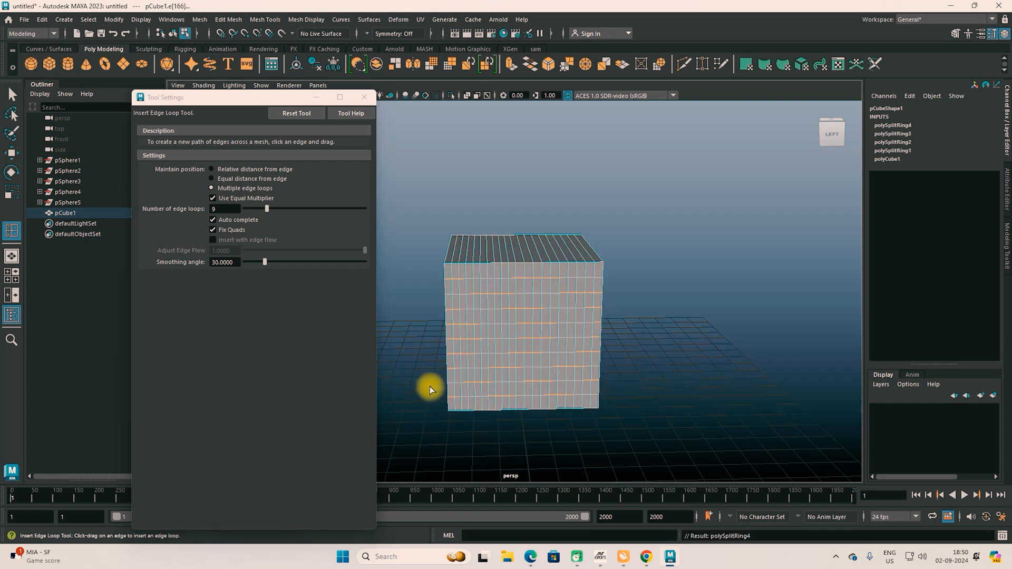
Undo the three sets of multiple edge loops and reset the Insert Edge Loop tool's settings.
{"action": "key", "text": "ctrl+z"}
{"action": "left_click", "coordinate": [299, 114]}
{"action": "left_click", "coordinate": [363, 99]}
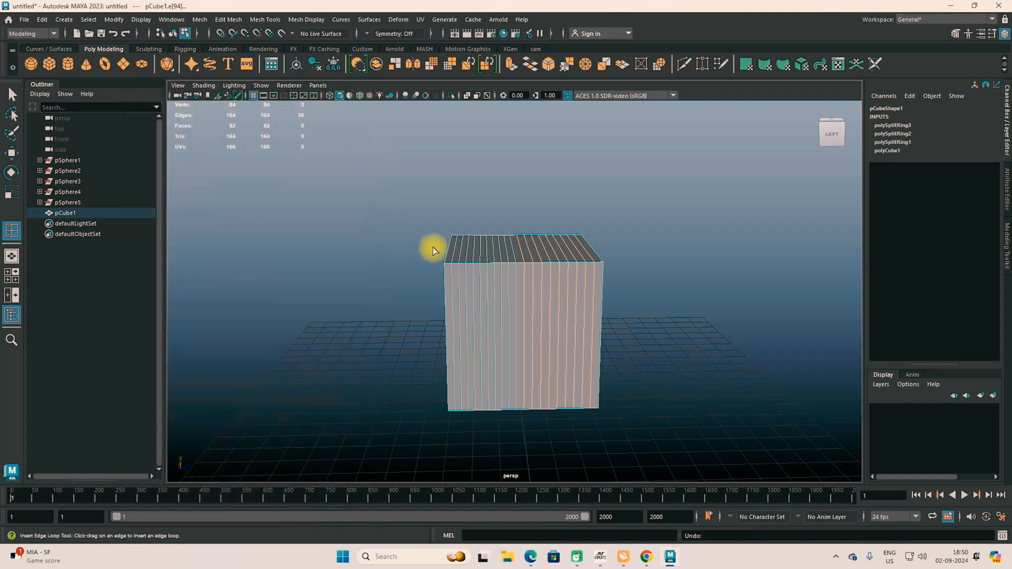
{"action": "key", "text": "ctrl+z"}
{"action": "key", "text": "ctrl+z"}
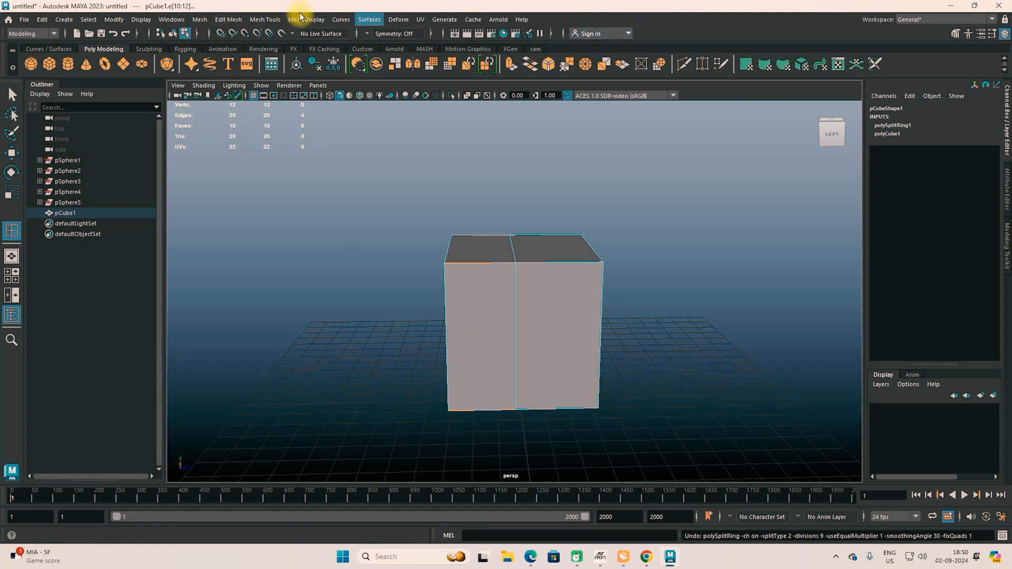
Cut a triangle into the upper part of the cube's narrower side panel with the Multi-Cut tool, its apex on the top edge.
{"action": "left_click", "coordinate": [265, 19]}
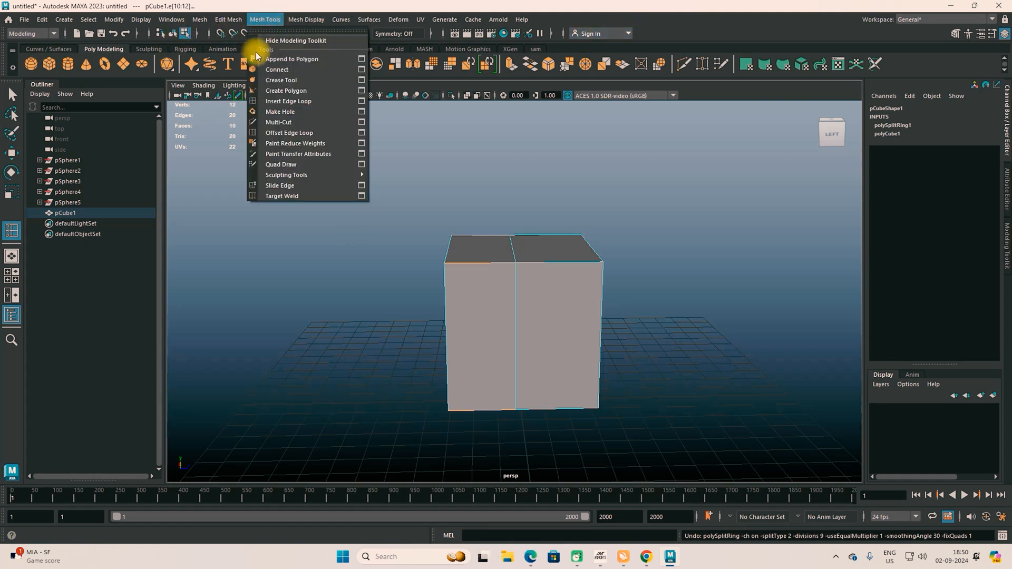
{"action": "left_click", "coordinate": [288, 123]}
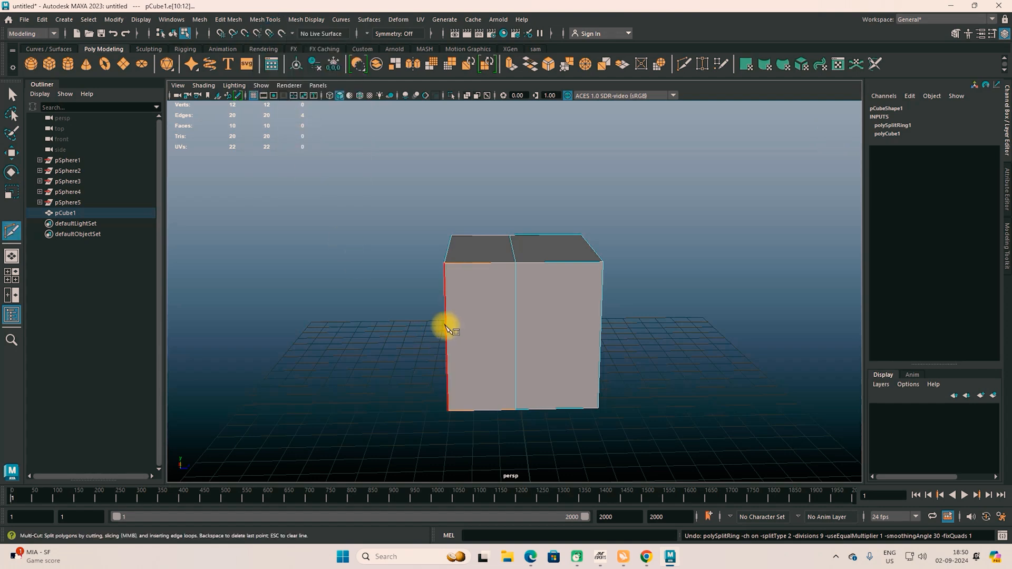
{"action": "left_click", "coordinate": [446, 330]}
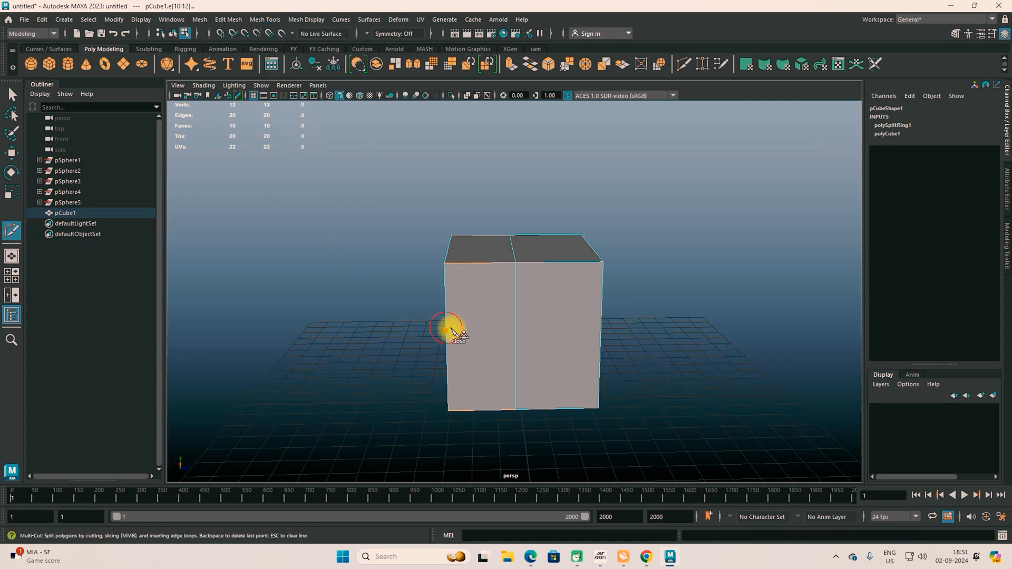
{"action": "left_click", "coordinate": [516, 329]}
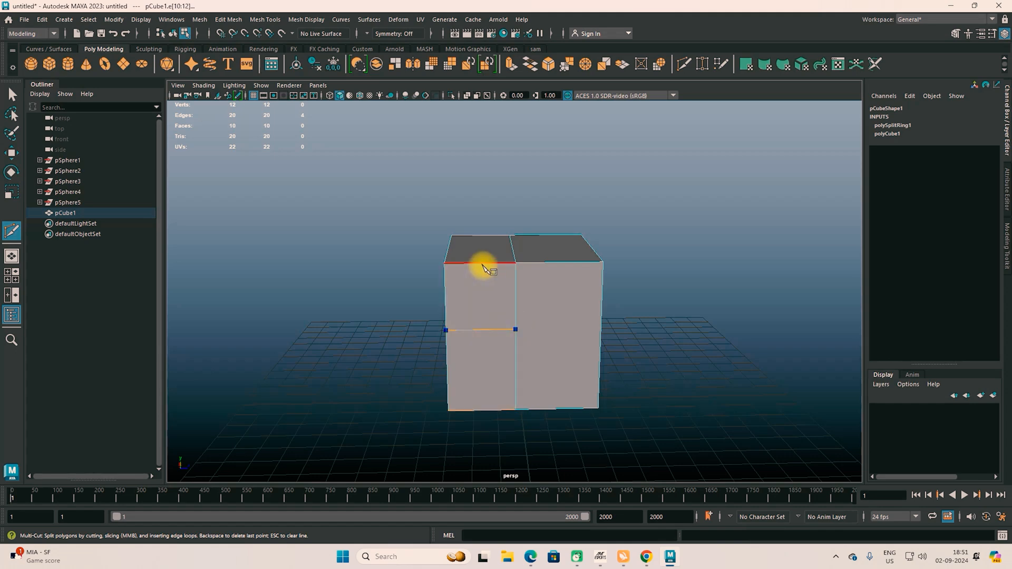
{"action": "left_click", "coordinate": [483, 263]}
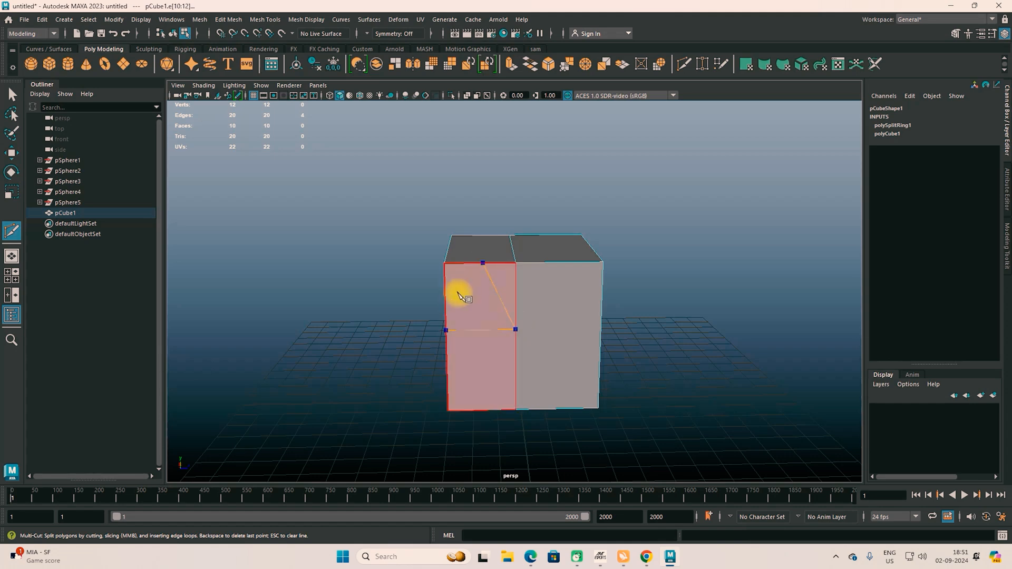
{"action": "left_click", "coordinate": [449, 331]}
{"action": "key", "text": "Return"}
{"action": "left_click_drag", "start_coordinate": [508, 389], "coordinate": [431, 359], "text": "alt"}
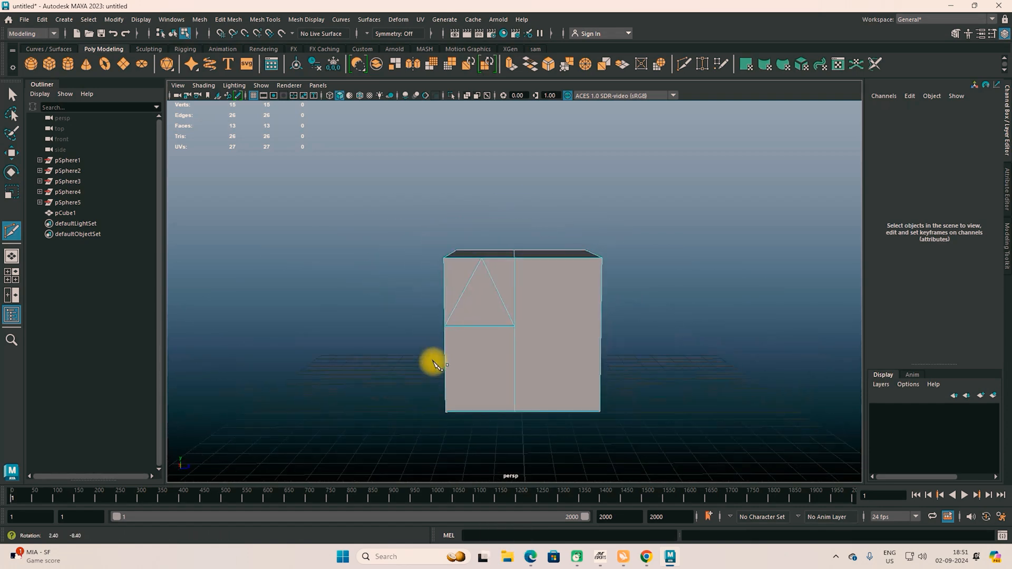
Leave the Multi-Cut tool and undo the triangle cuts and the single edge loop on the cube.
{"action": "left_click", "coordinate": [515, 327]}
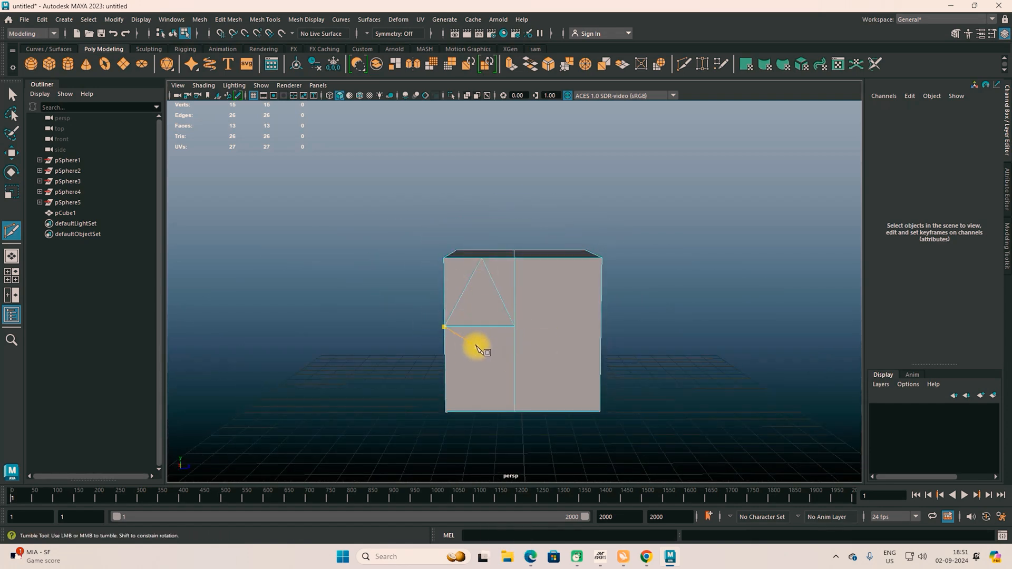
{"action": "left_click_drag", "start_coordinate": [486, 323], "coordinate": [515, 357], "text": "alt"}
{"action": "key", "text": "w"}
{"action": "key", "text": "ctrl+z"}
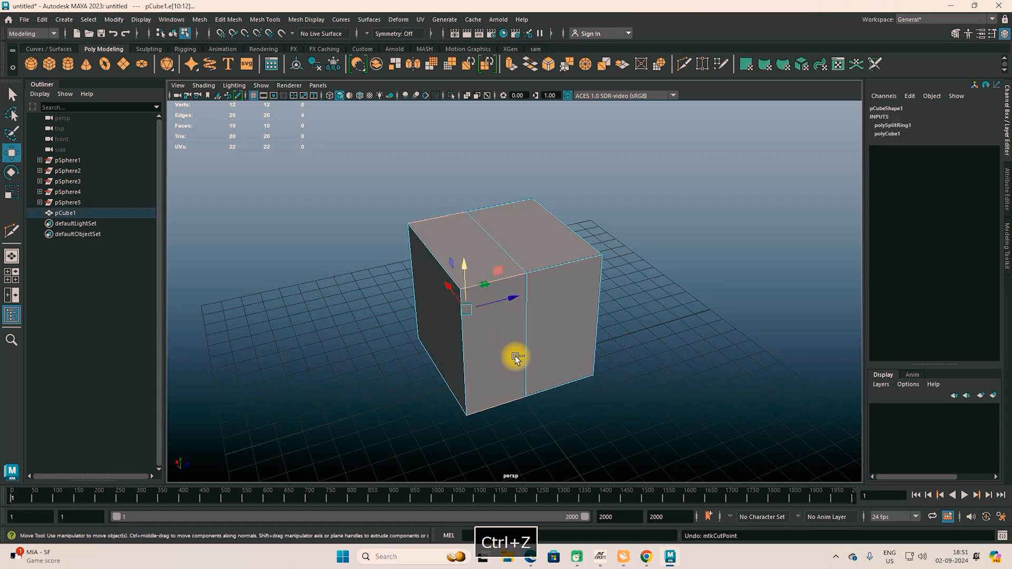
{"action": "left_click_drag", "start_coordinate": [493, 327], "coordinate": [464, 319], "text": "alt"}
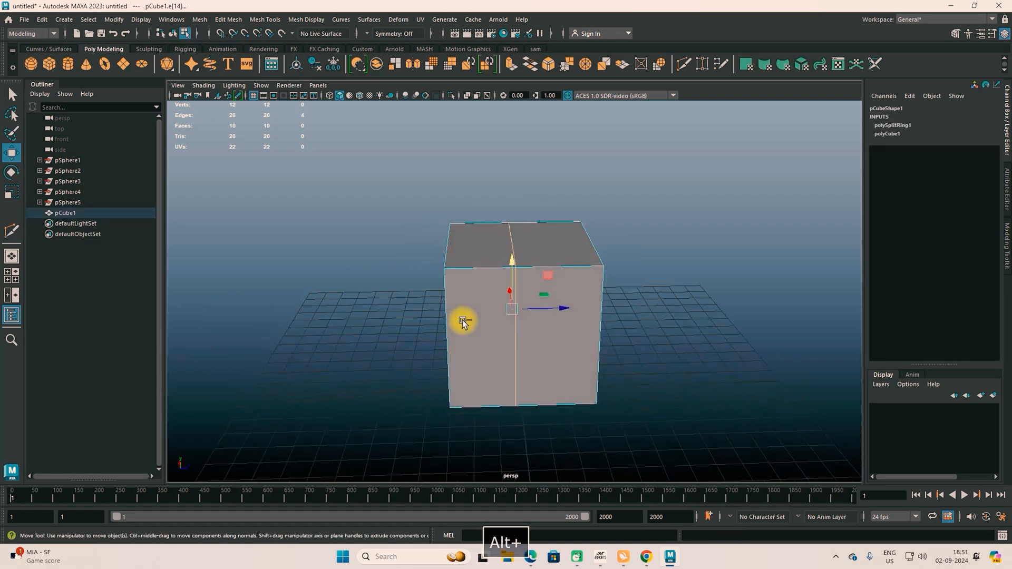
{"action": "key", "text": "ctrl+z"}
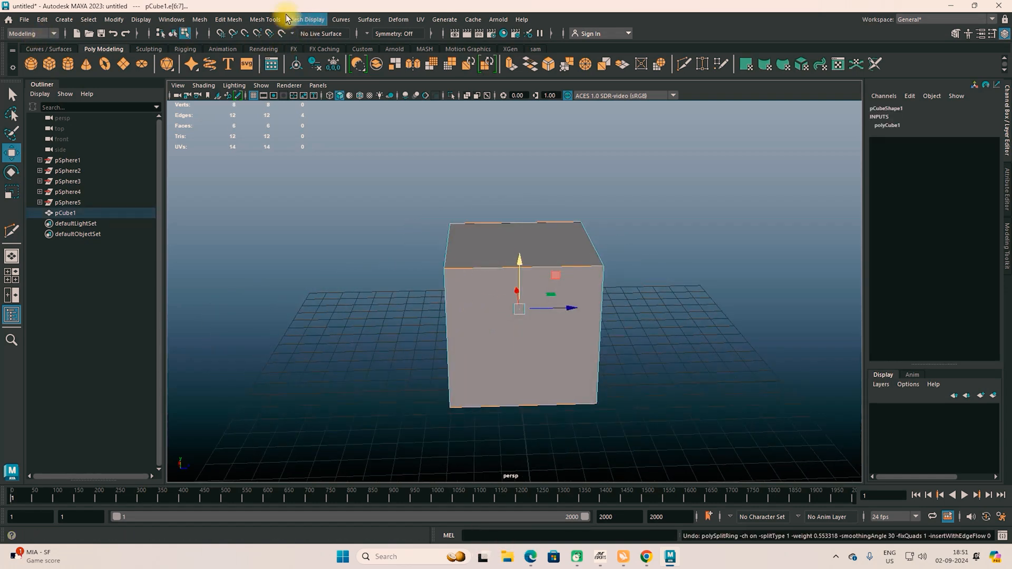
Insert one vertical edge loop slightly off the middle of the cube with the Insert Edge Loop tool.
{"action": "left_click", "coordinate": [262, 20]}
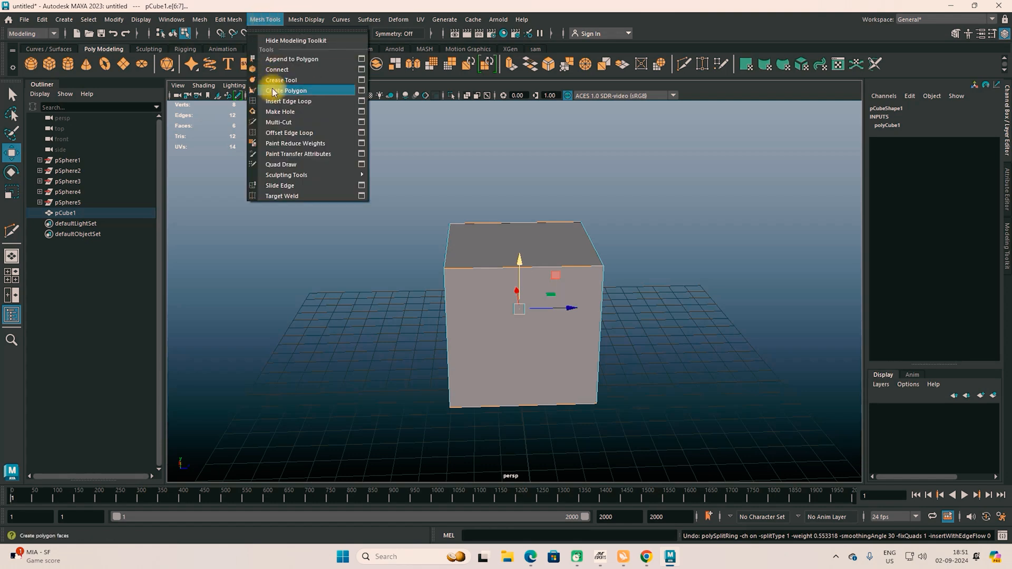
{"action": "left_click", "coordinate": [290, 101]}
{"action": "left_click_drag", "start_coordinate": [515, 273], "coordinate": [511, 270]}
{"action": "key", "text": "w"}
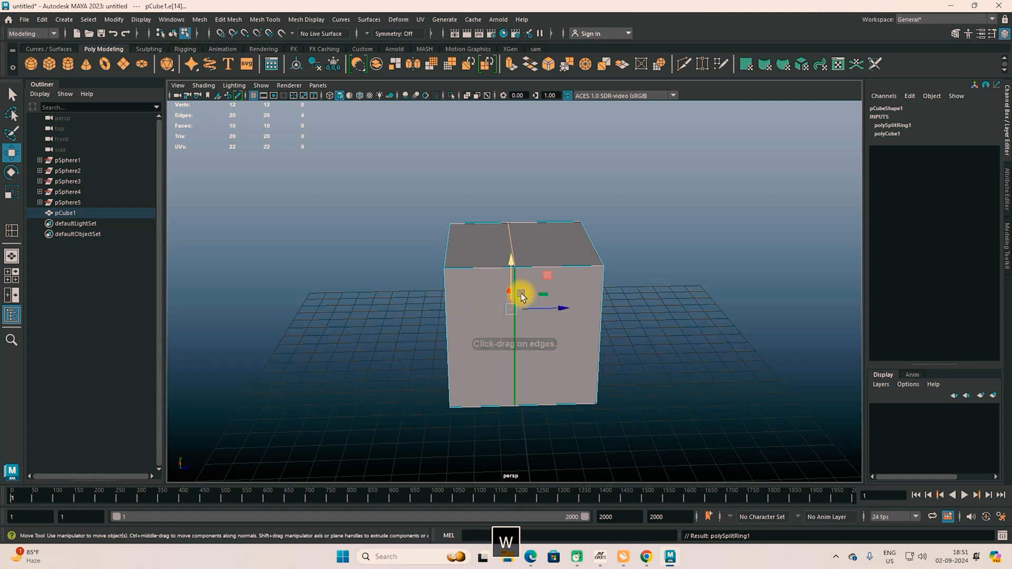
Change the inserted loop's split type to Multi with 3 divisions, then raise its number of divisions further.
{"action": "key", "text": "ctrl+a"}
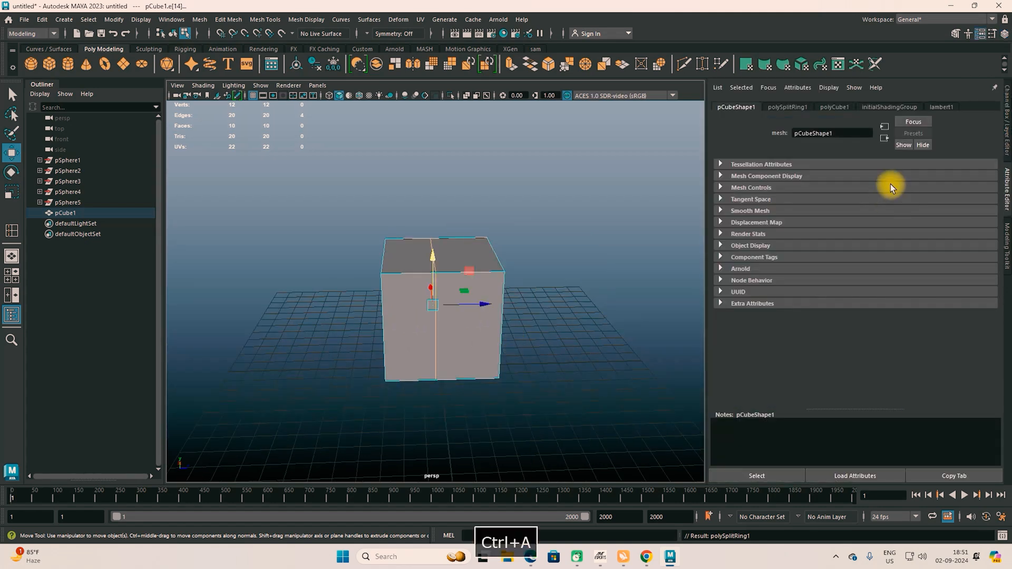
{"action": "left_click", "coordinate": [781, 107]}
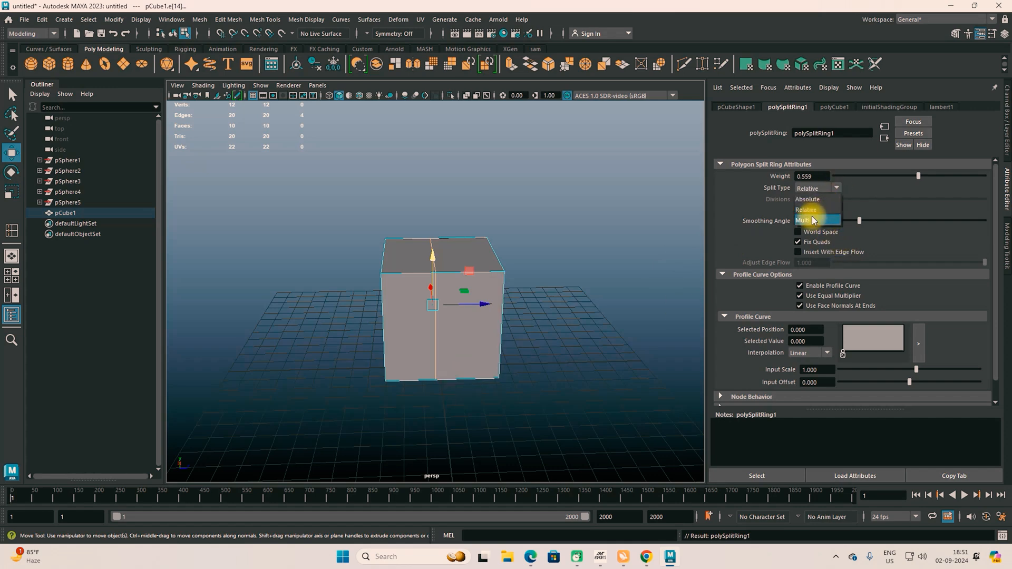
{"action": "left_click", "coordinate": [812, 220]}
{"action": "mouse_move", "coordinate": [840, 200]}
{"action": "left_mouse_down"}
{"action": "mouse_move", "coordinate": [906, 207]}
{"action": "mouse_move", "coordinate": [834, 207]}
{"action": "mouse_move", "coordinate": [887, 207]}
{"action": "mouse_move", "coordinate": [846, 208]}
{"action": "left_mouse_up"}
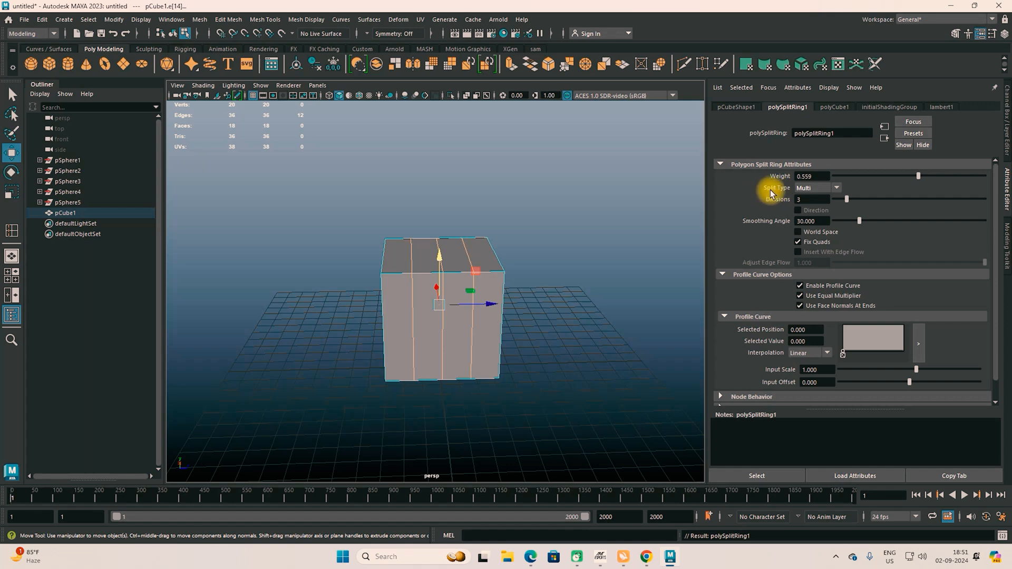
{"action": "left_click", "coordinate": [832, 190]}
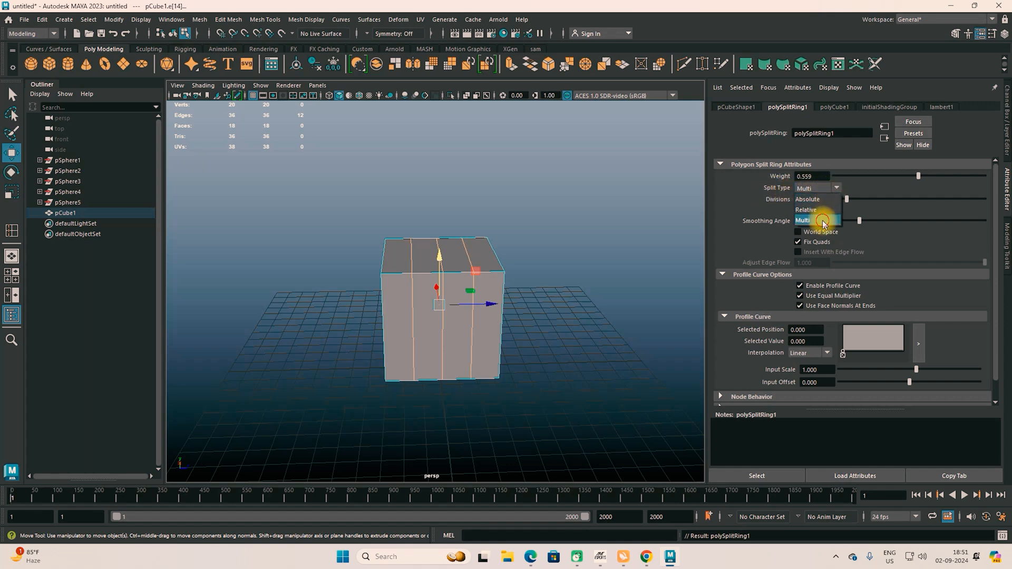
{"action": "left_click", "coordinate": [823, 221]}
{"action": "mouse_move", "coordinate": [847, 200]}
{"action": "left_mouse_down"}
{"action": "mouse_move", "coordinate": [879, 203]}
{"action": "mouse_move", "coordinate": [850, 204]}
{"action": "mouse_move", "coordinate": [873, 210]}
{"action": "mouse_move", "coordinate": [855, 212]}
{"action": "left_mouse_up"}
{"action": "left_click", "coordinate": [397, 275]}
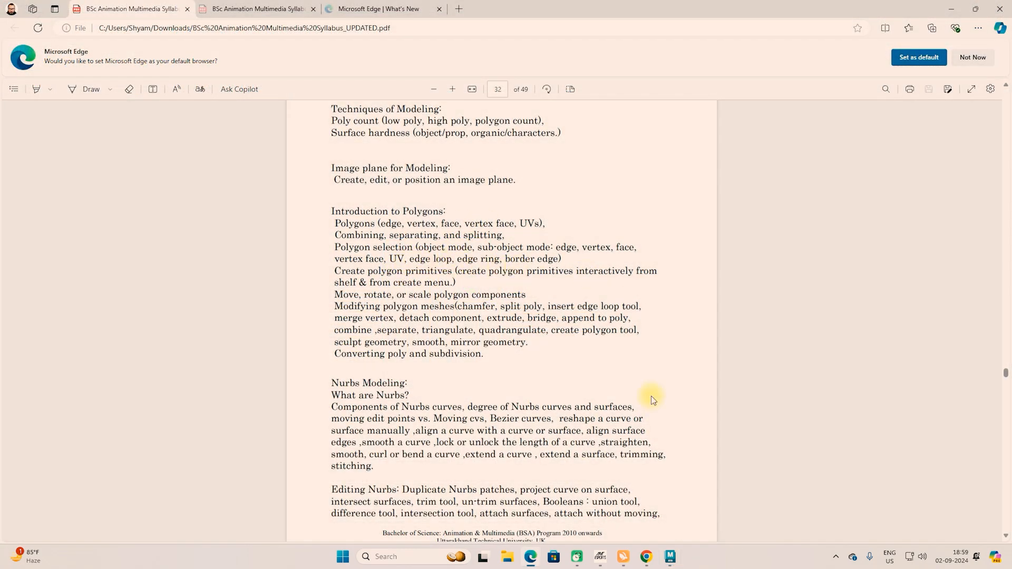
Switch to Maya, add a polygon sphere above the stepped block extruded from the plane, and enlarge it uniformly.
{"action": "left_click", "coordinate": [673, 557]}
{"action": "left_click_drag", "start_coordinate": [429, 305], "coordinate": [401, 316], "text": "alt"}
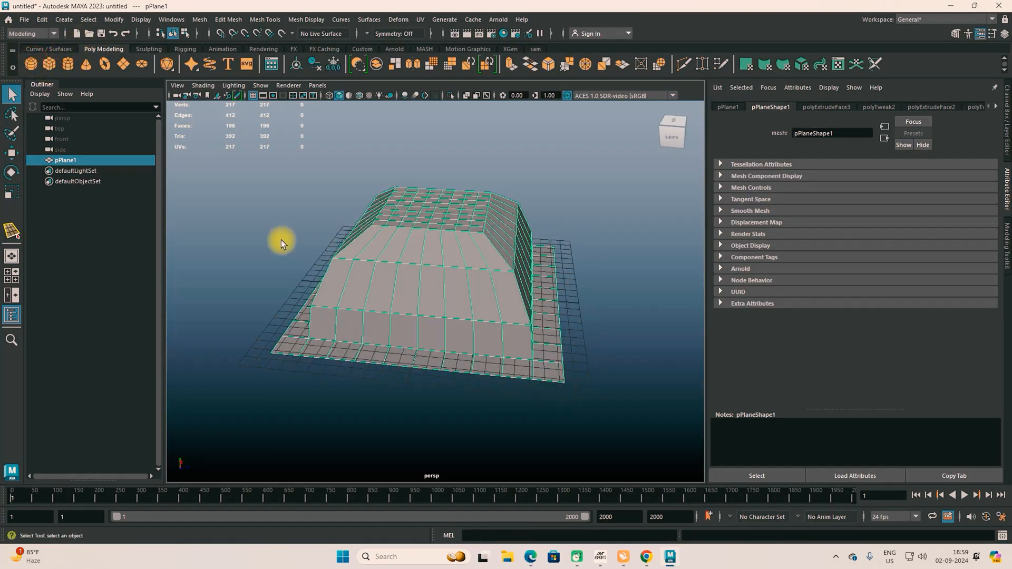
{"action": "key", "text": "w"}
{"action": "left_click_drag", "start_coordinate": [435, 261], "coordinate": [434, 150]}
{"action": "key", "text": "r"}
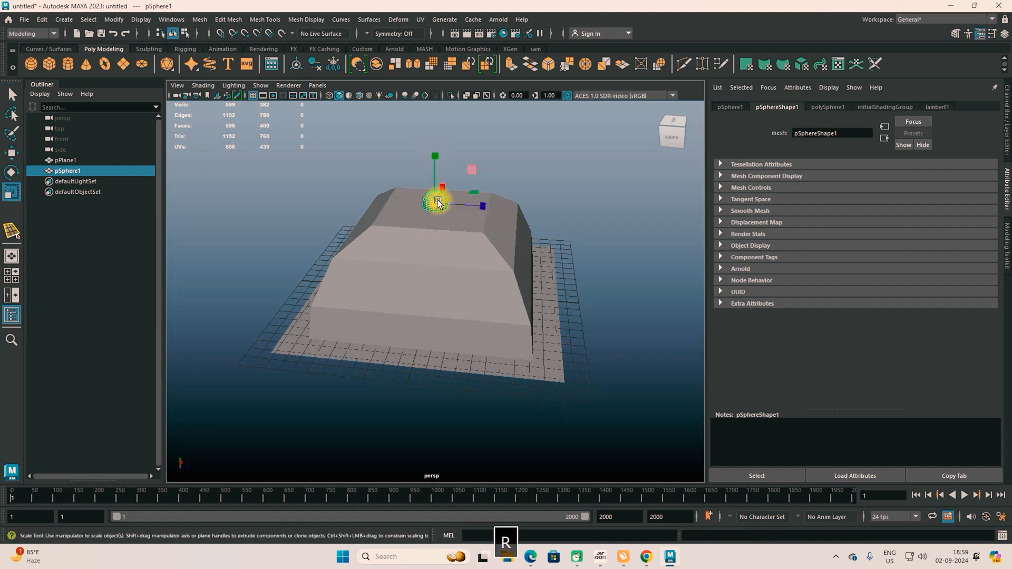
{"action": "left_click_drag", "start_coordinate": [436, 203], "coordinate": [501, 248]}
Raise the enlarged sphere until nearly all of it sits above the top of the stepped block.
{"action": "middle_click_drag", "start_coordinate": [449, 245], "coordinate": [442, 293], "text": "alt"}
{"action": "scroll", "coordinate": [441, 293], "scroll_direction": "up", "scroll_amount": 4}
{"action": "left_click_drag", "start_coordinate": [401, 281], "coordinate": [409, 276], "text": "alt"}
{"action": "key", "text": "w"}
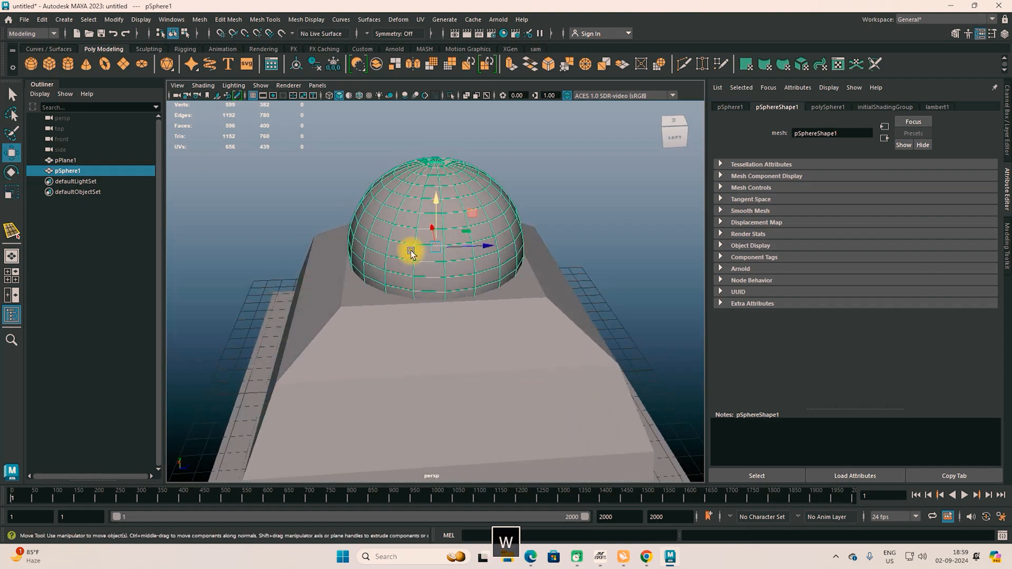
{"action": "left_click_drag", "start_coordinate": [436, 203], "coordinate": [429, 172]}
{"action": "left_click_drag", "start_coordinate": [390, 255], "coordinate": [434, 255], "text": "alt"}
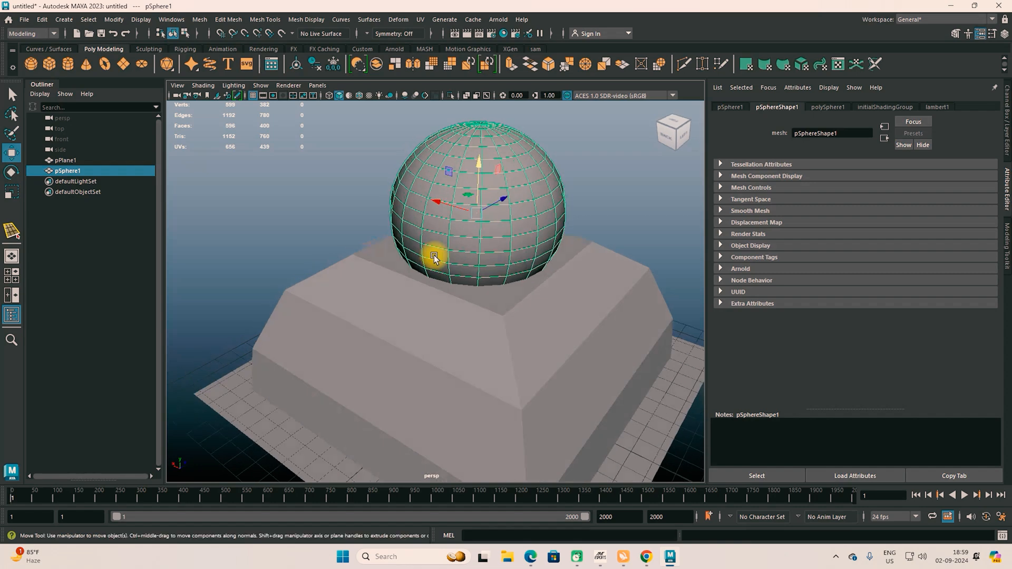
{"action": "middle_click_drag", "start_coordinate": [446, 248], "coordinate": [397, 285], "text": "alt"}
{"action": "left_click_drag", "start_coordinate": [397, 285], "coordinate": [438, 276], "text": "alt"}
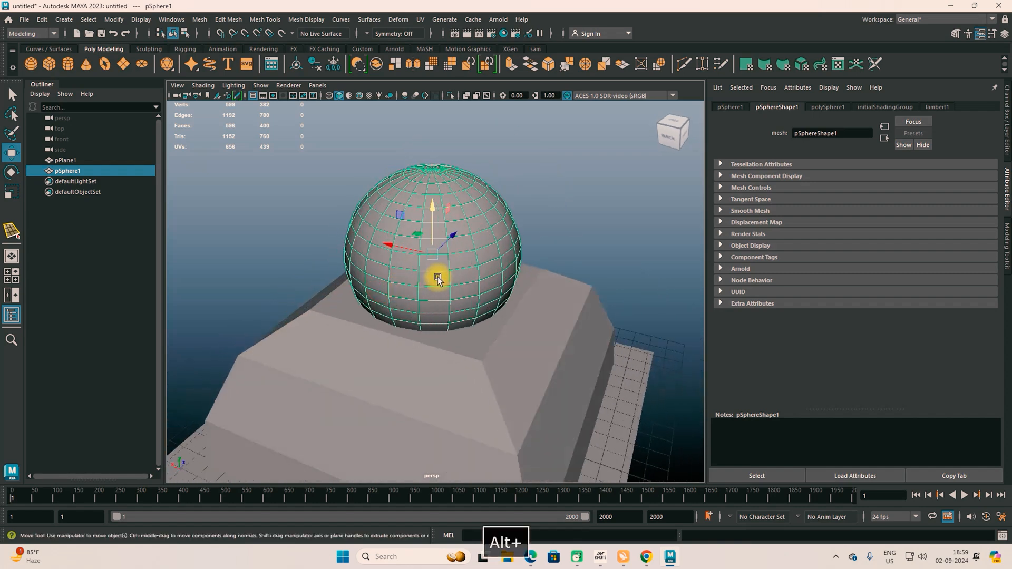
Switch the sphere to edge selection and select several of its horizontal edge loops one at a time.
{"action": "right_click", "coordinate": [439, 281]}
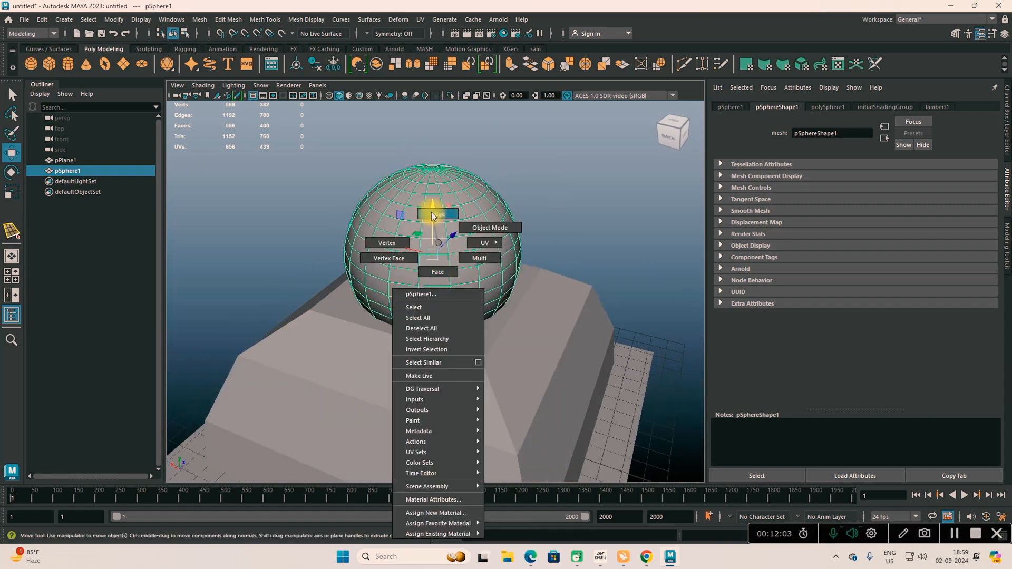
{"action": "left_click", "coordinate": [437, 273]}
{"action": "double_click", "coordinate": [434, 272]}
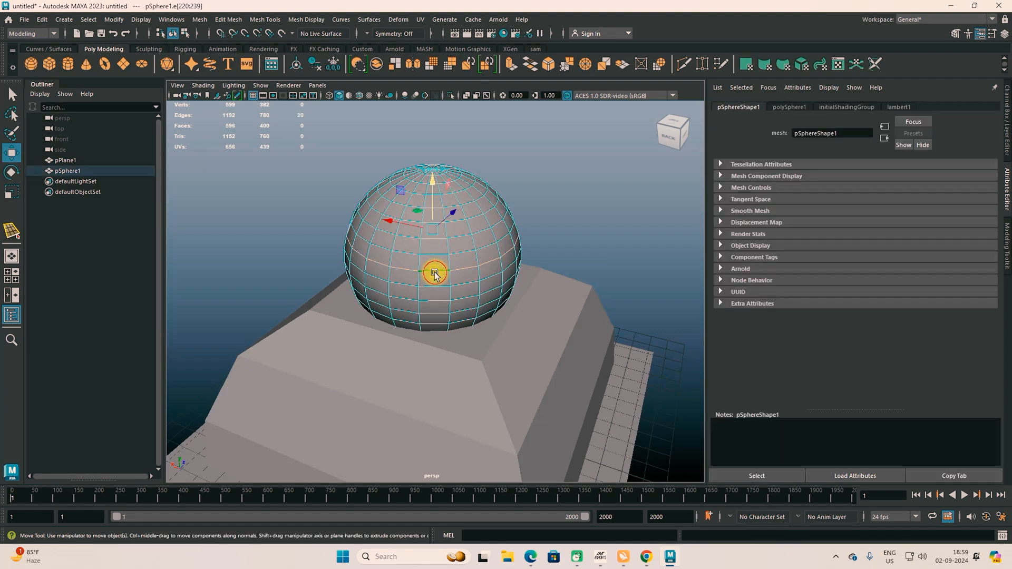
{"action": "left_click_drag", "start_coordinate": [434, 274], "coordinate": [463, 293], "text": "alt"}
{"action": "double_click", "coordinate": [490, 280]}
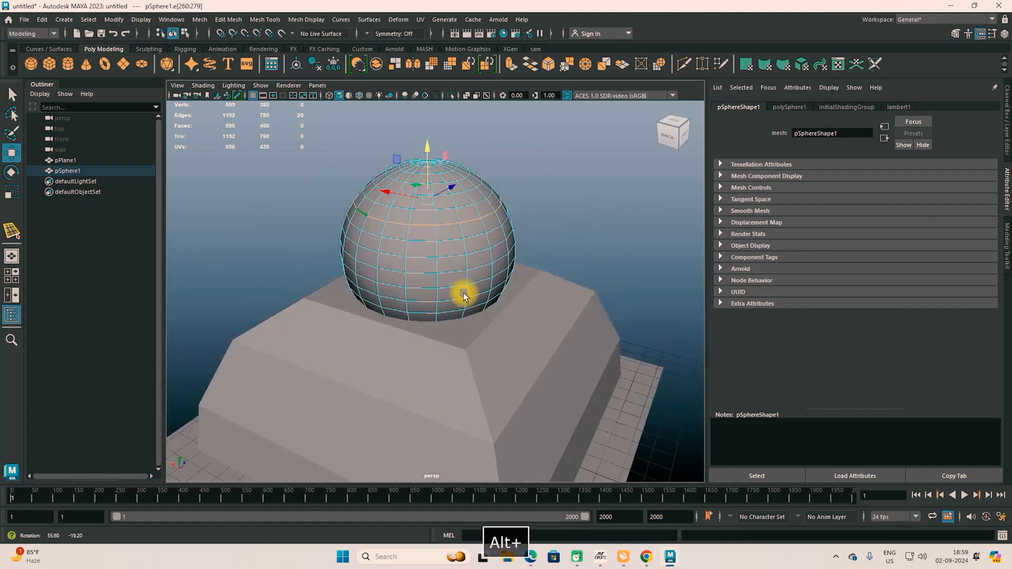
{"action": "double_click", "coordinate": [436, 247]}
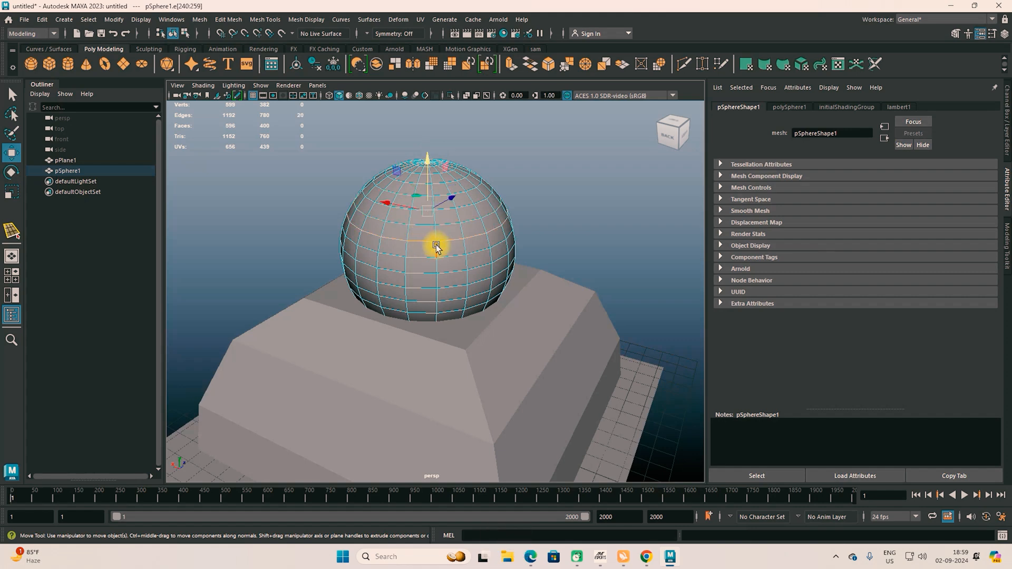
Select two neighbouring horizontal edges individually, then select a complete horizontal edge loop around the sphere.
{"action": "left_click", "coordinate": [451, 259]}
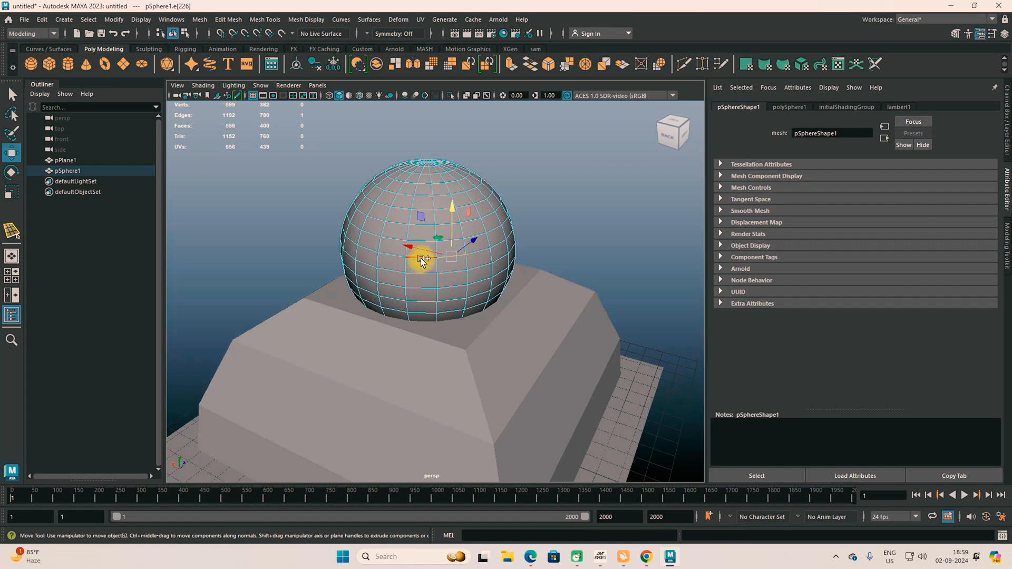
{"action": "left_click", "coordinate": [395, 257], "text": "shift"}
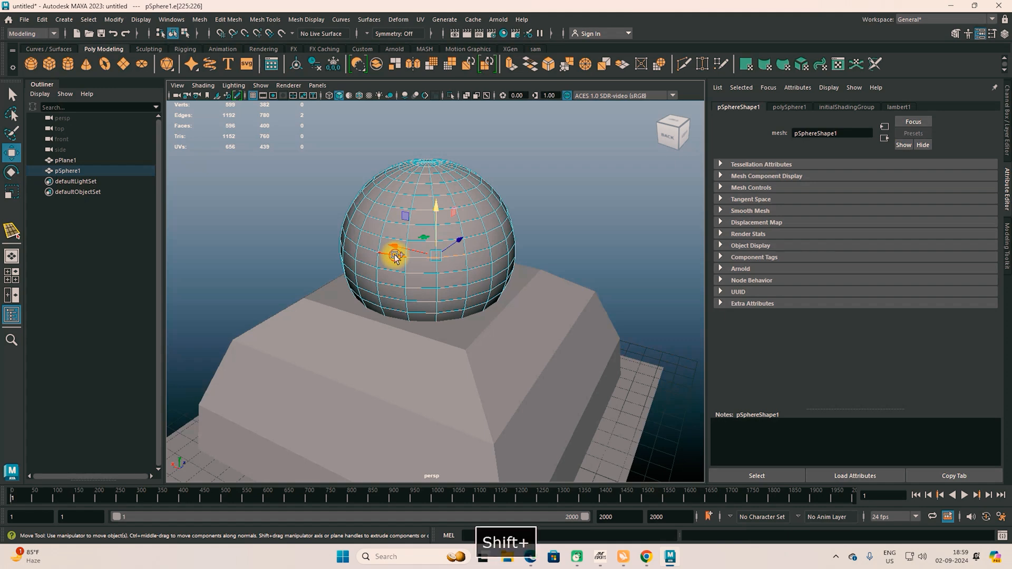
{"action": "double_click", "coordinate": [396, 256], "text": "shift"}
{"action": "double_click", "coordinate": [422, 243]}
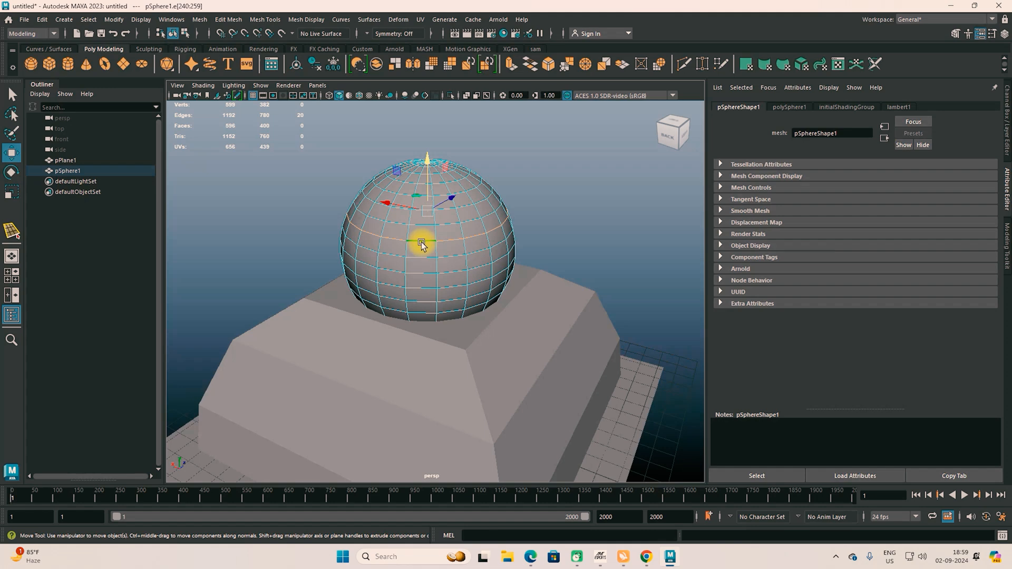
{"action": "left_click_drag", "start_coordinate": [420, 261], "coordinate": [465, 251], "text": "alt"}
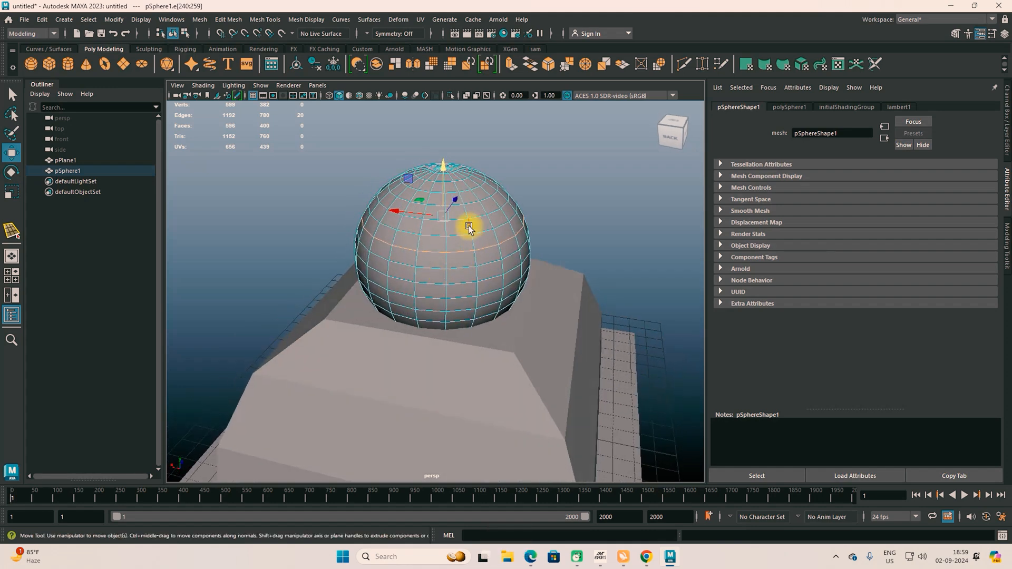
Select two vertical edge loops meeting at the sphere's pole, then replace them with a single horizontal edge loop.
{"action": "left_click", "coordinate": [469, 228]}
{"action": "left_click_drag", "start_coordinate": [469, 228], "coordinate": [444, 287], "text": "alt"}
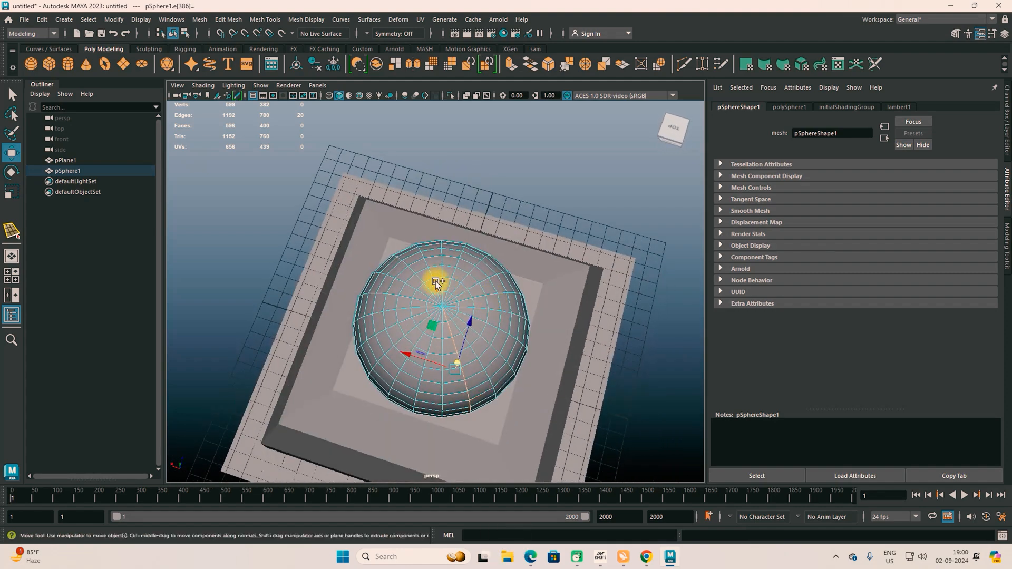
{"action": "double_click", "coordinate": [436, 283], "text": "shift"}
{"action": "left_click_drag", "start_coordinate": [531, 339], "coordinate": [459, 309], "text": "alt"}
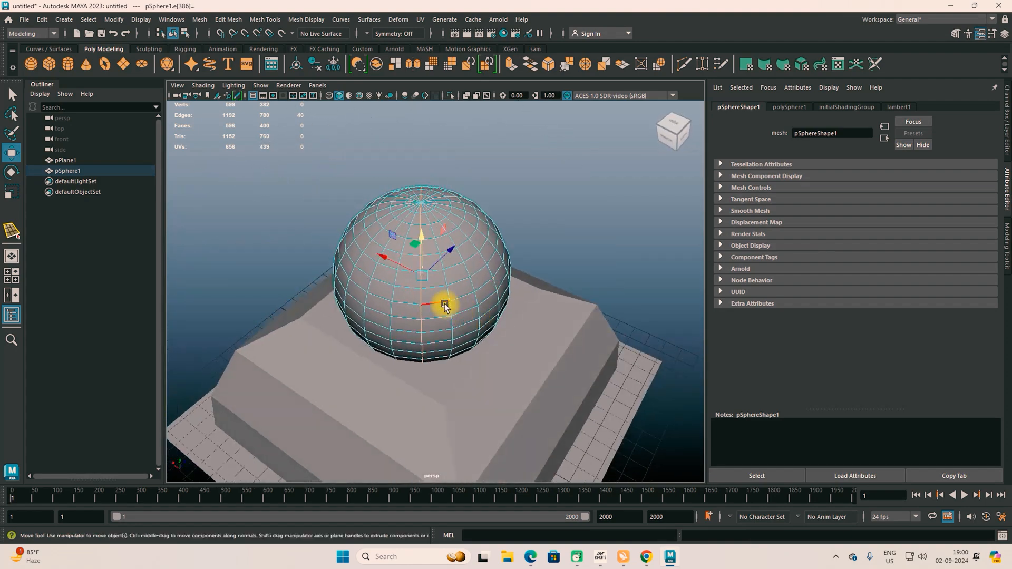
{"action": "double_click", "coordinate": [443, 305]}
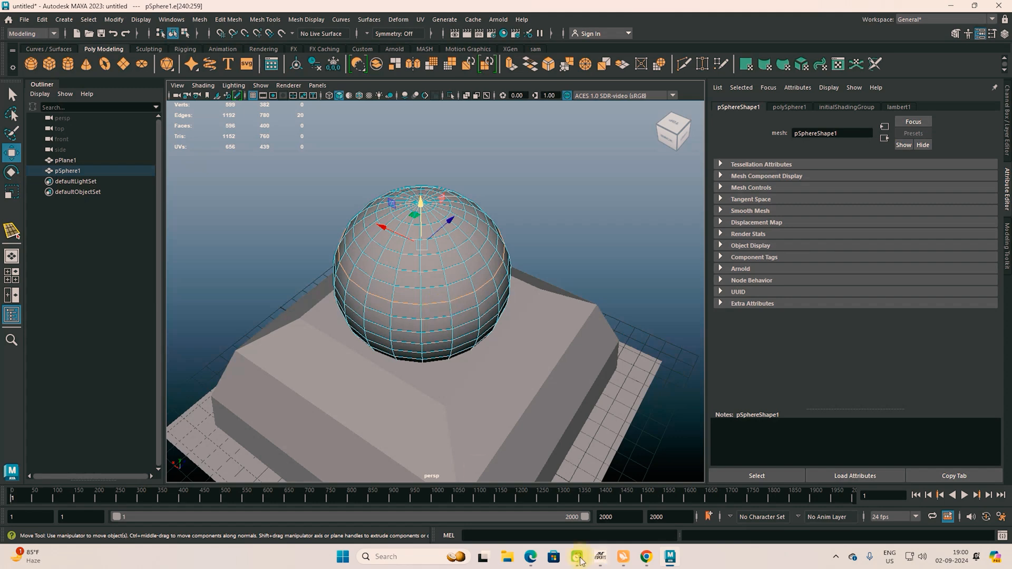
Check the polygon selection topics in the syllabus PDF, then return to Maya and select another horizontal edge loop on the sphere.
{"action": "left_click", "coordinate": [531, 557]}
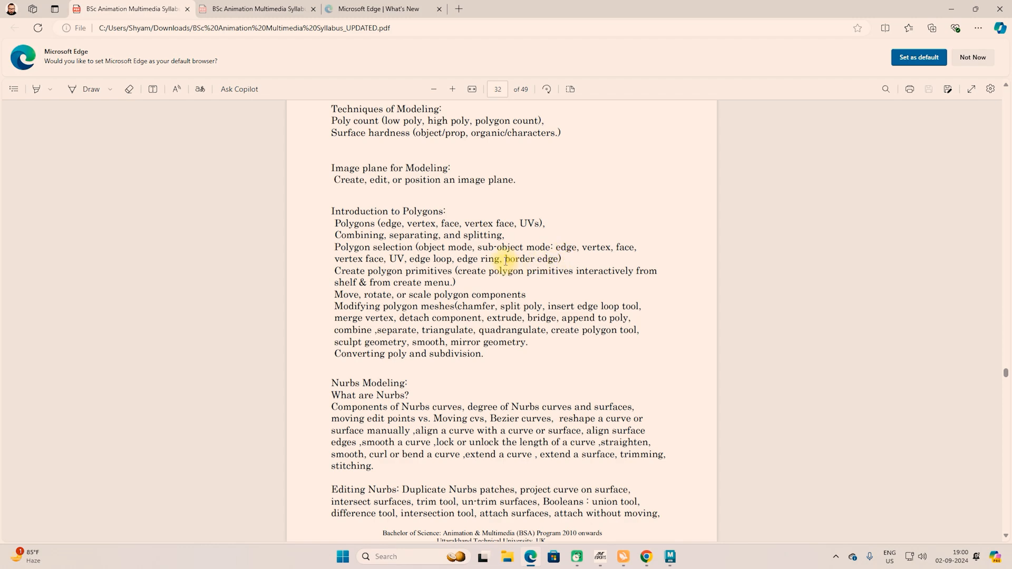
{"action": "left_click", "coordinate": [531, 557]}
{"action": "left_click_drag", "start_coordinate": [441, 369], "coordinate": [451, 350], "text": "alt"}
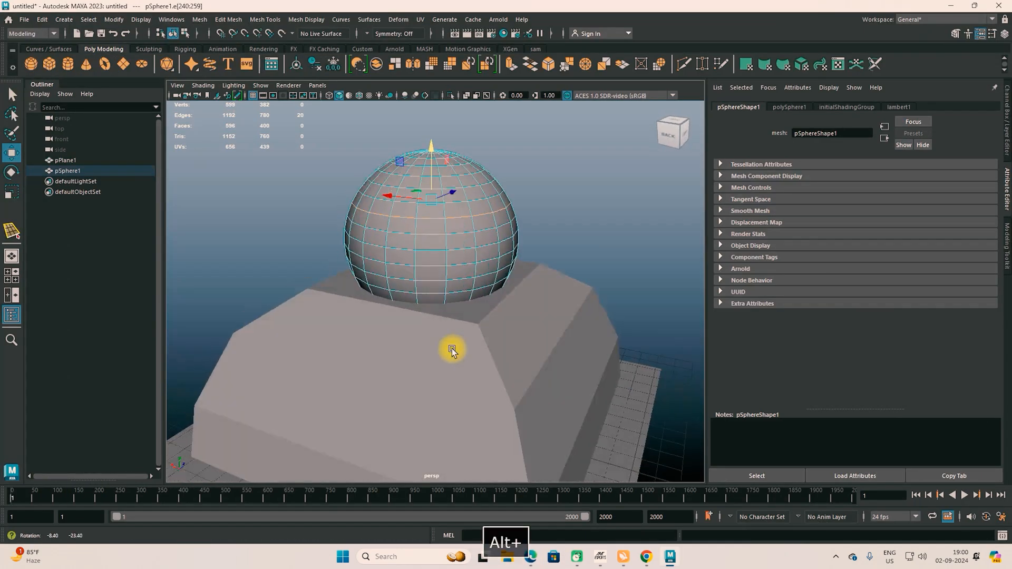
{"action": "left_click", "coordinate": [425, 247]}
{"action": "double_click", "coordinate": [426, 248]}
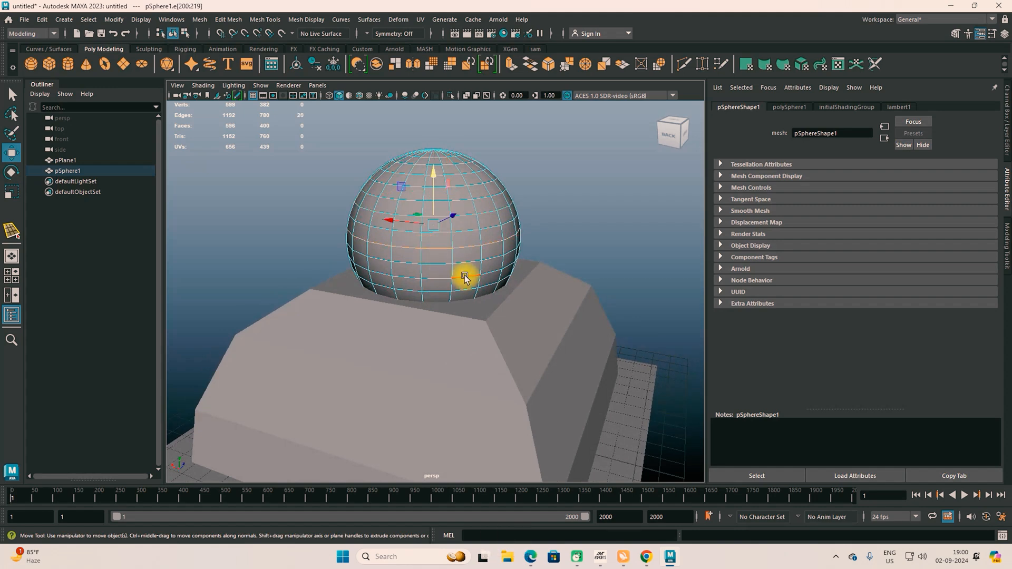
Select the outer border edges of the plane under the block in edge mode, then return the plane to object mode.
{"action": "left_click_drag", "start_coordinate": [453, 350], "coordinate": [411, 333], "text": "alt"}
{"action": "left_click", "coordinate": [436, 292]}
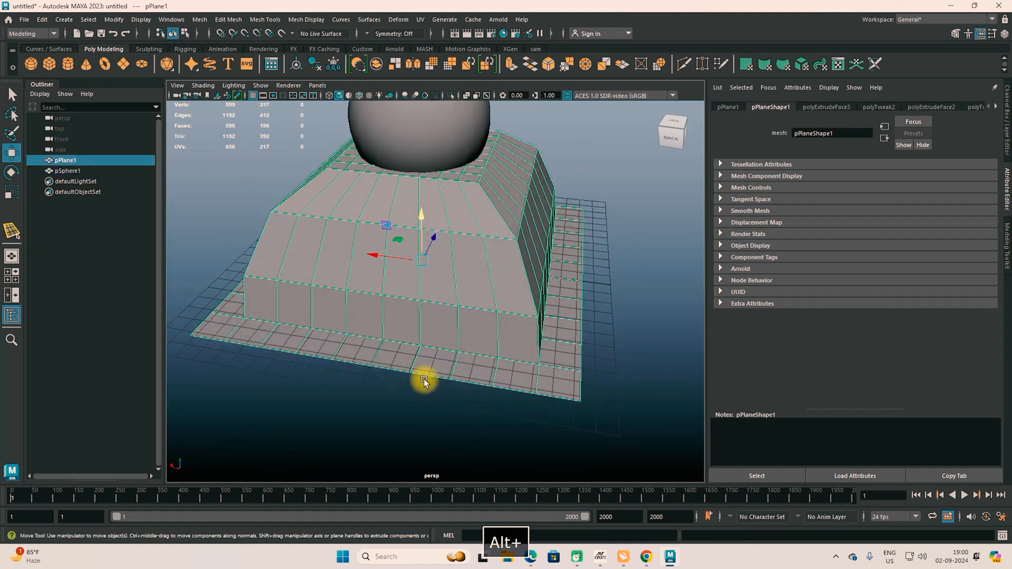
{"action": "right_click_drag", "start_coordinate": [476, 381], "coordinate": [478, 213]}
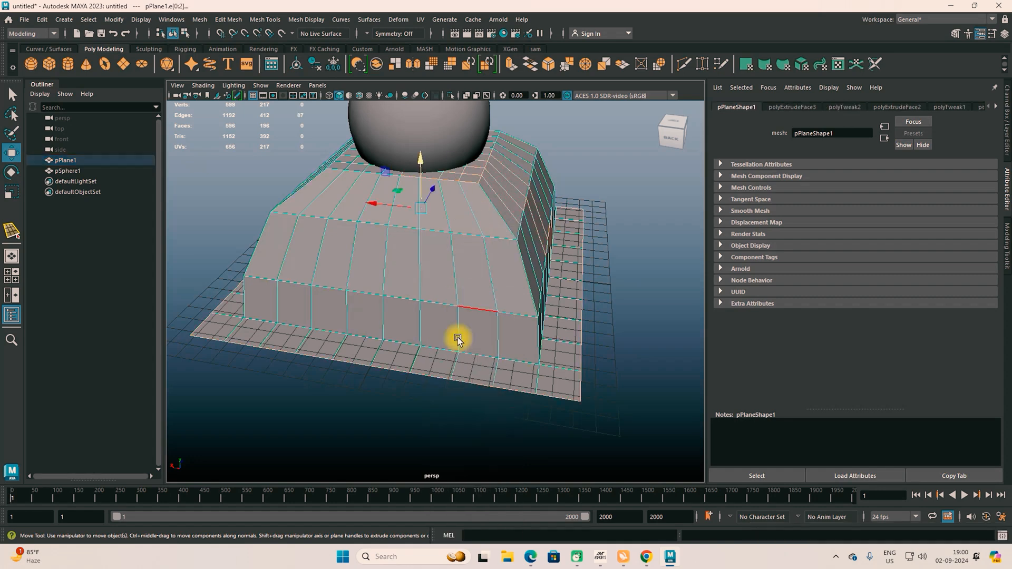
{"action": "left_click", "coordinate": [471, 384]}
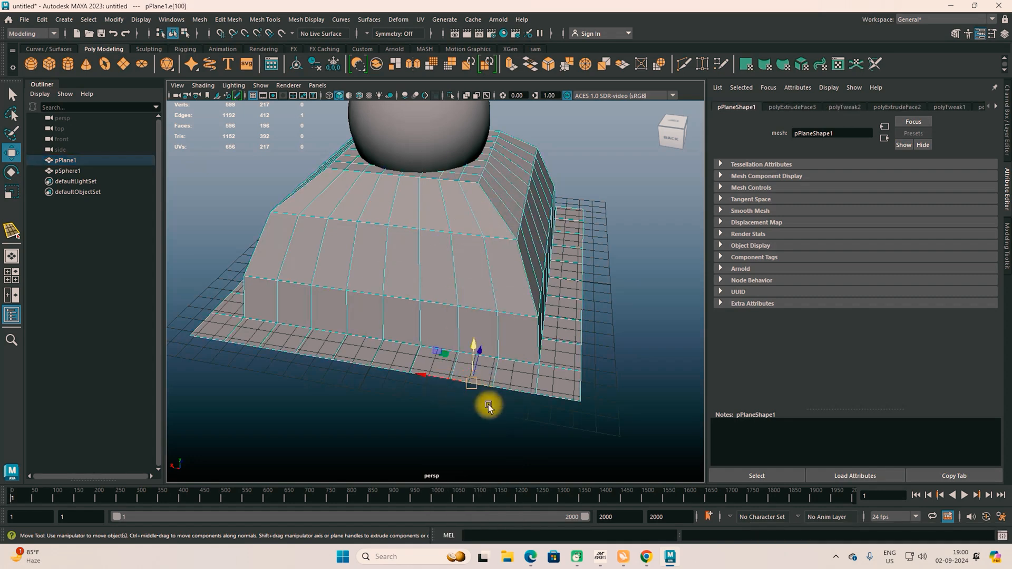
{"action": "double_click", "coordinate": [521, 393], "text": "shift"}
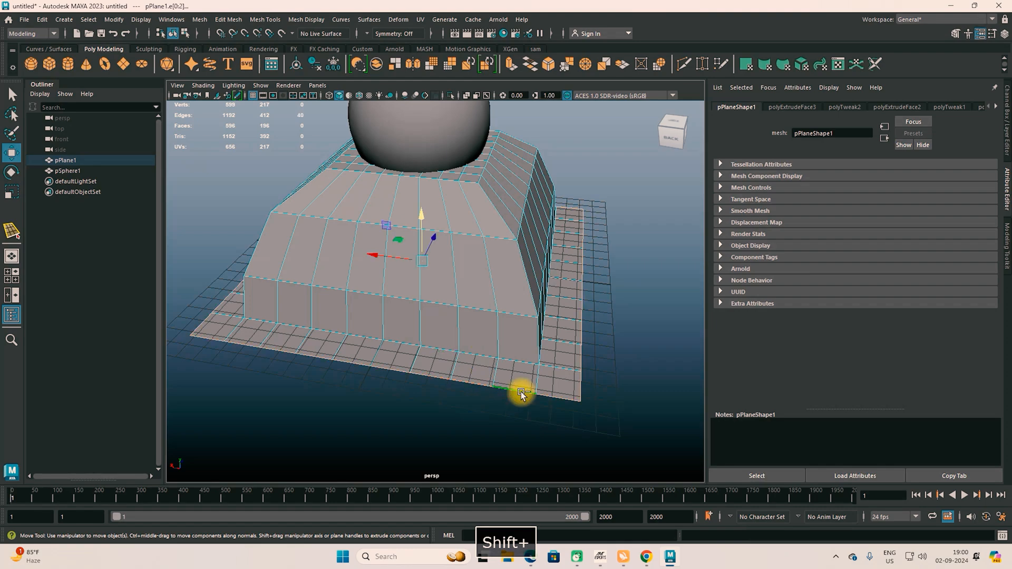
{"action": "left_click_drag", "start_coordinate": [318, 399], "coordinate": [464, 355], "text": "alt"}
{"action": "right_click_drag", "start_coordinate": [445, 346], "coordinate": [476, 228]}
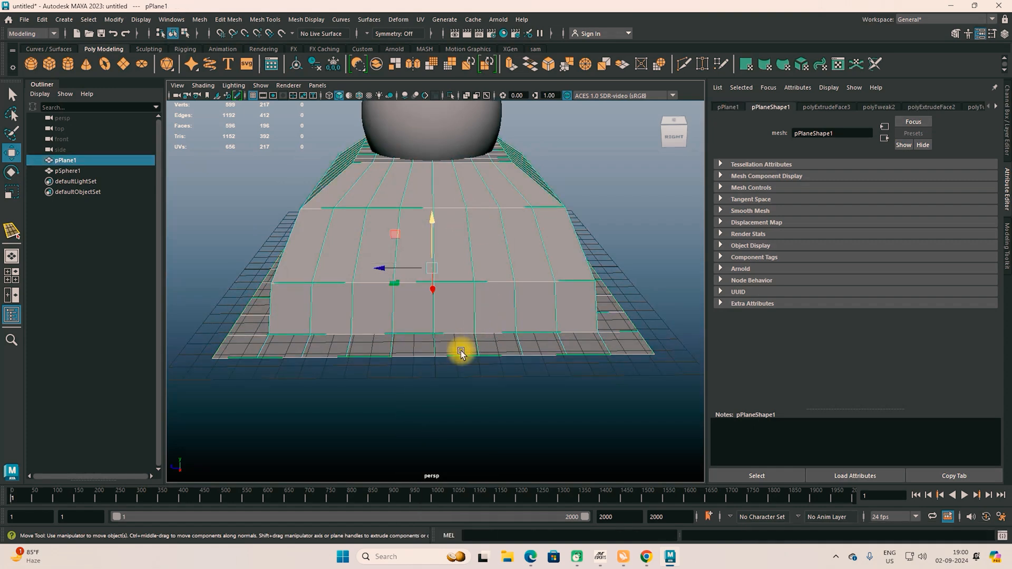
Select the full outer border of the plane under the block using the Select Border Edge Tool, then return the plane to object mode.
{"action": "right_click_drag", "start_coordinate": [460, 354], "coordinate": [481, 456], "text": "ctrl"}
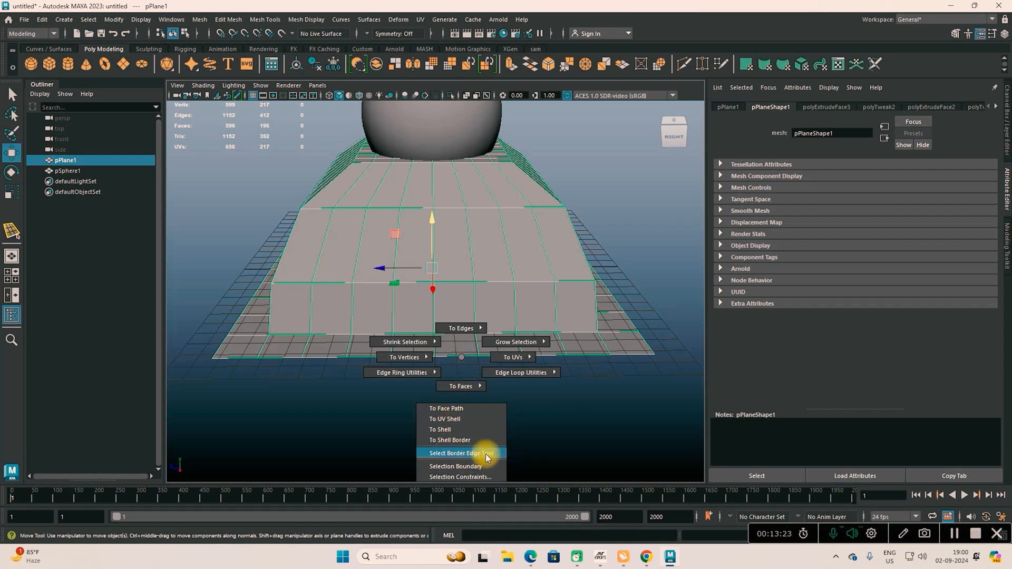
{"action": "mouse_move", "coordinate": [486, 454]}
{"action": "right_mouse_down", "text": "ctrl"}
{"action": "mouse_move", "coordinate": [458, 452]}
{"action": "mouse_move", "coordinate": [481, 448]}
{"action": "right_mouse_up", "text": "ctrl"}
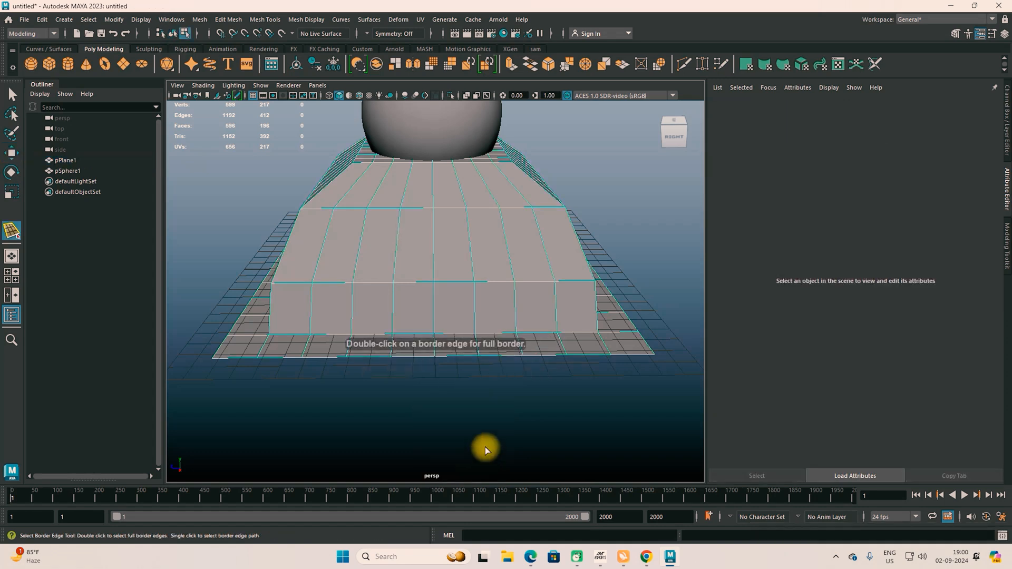
{"action": "double_click", "coordinate": [459, 360]}
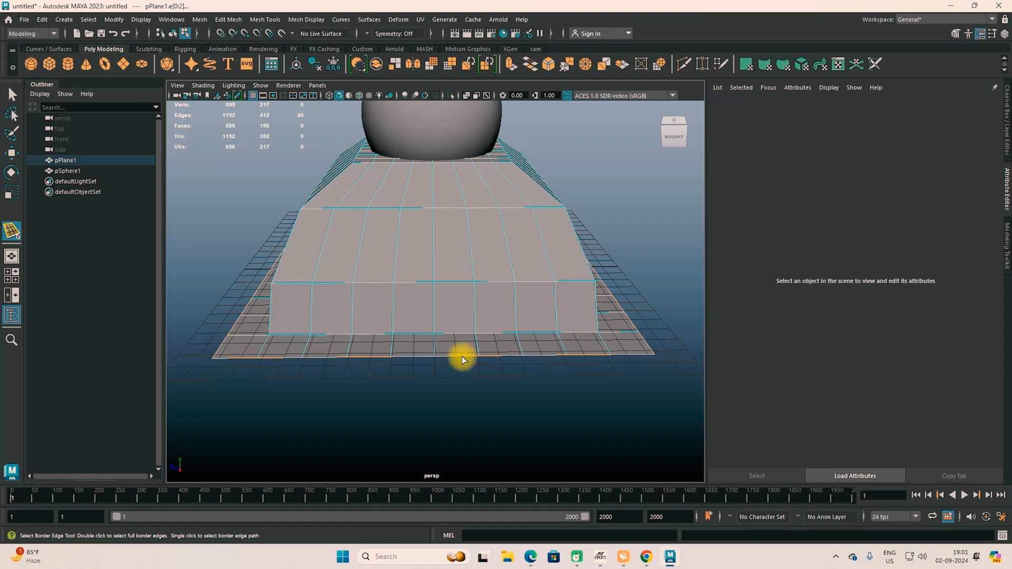
{"action": "left_click_drag", "start_coordinate": [511, 369], "coordinate": [578, 389], "text": "alt"}
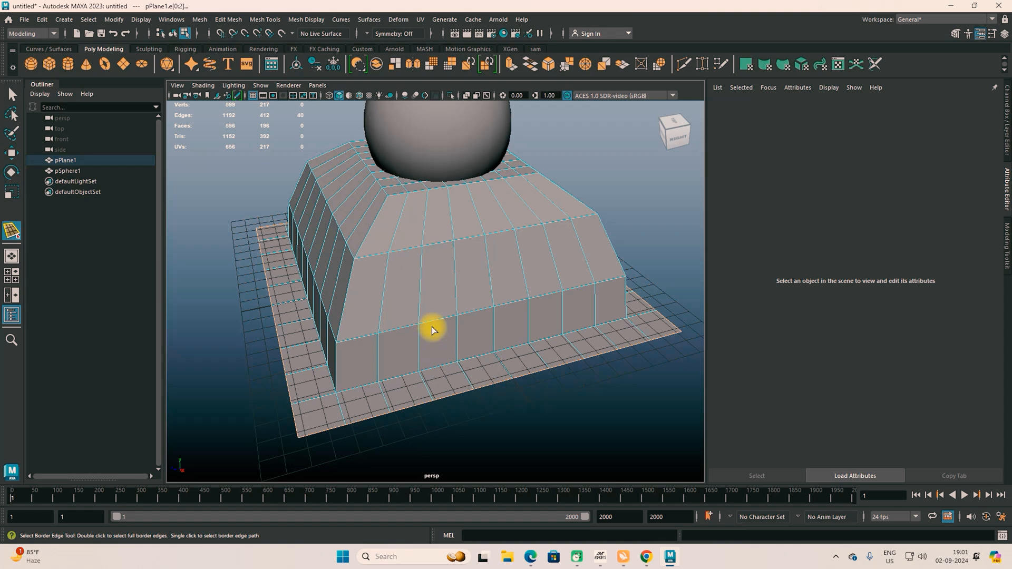
{"action": "left_click", "coordinate": [12, 152]}
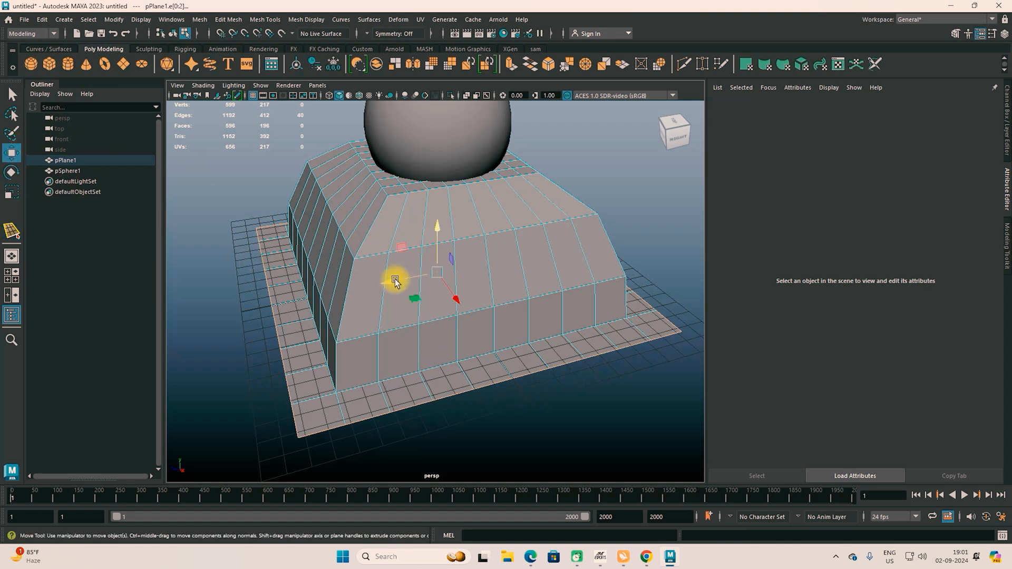
{"action": "right_click_drag", "start_coordinate": [486, 242], "coordinate": [582, 220]}
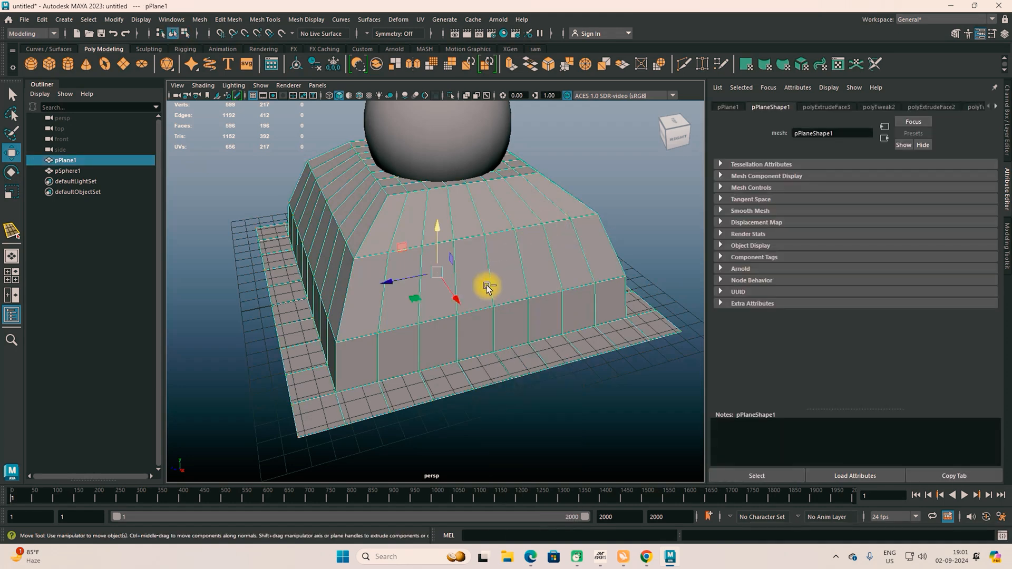
Select the plane's full outer border again with the Select Border Edge Tool and raise the selected edges using the Move tool.
{"action": "right_click_drag", "start_coordinate": [470, 266], "coordinate": [477, 362], "text": "ctrl"}
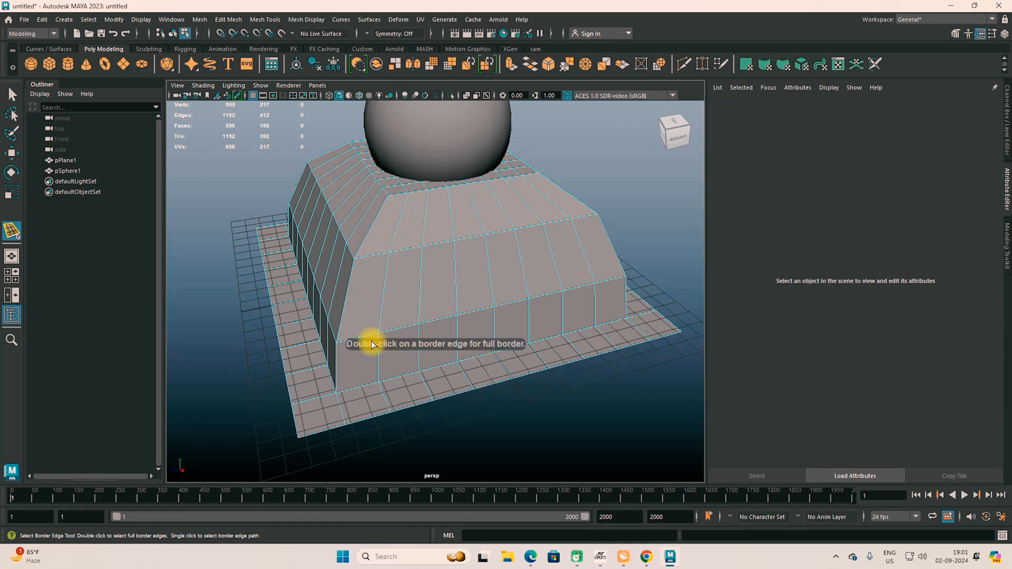
{"action": "double_click", "coordinate": [490, 389]}
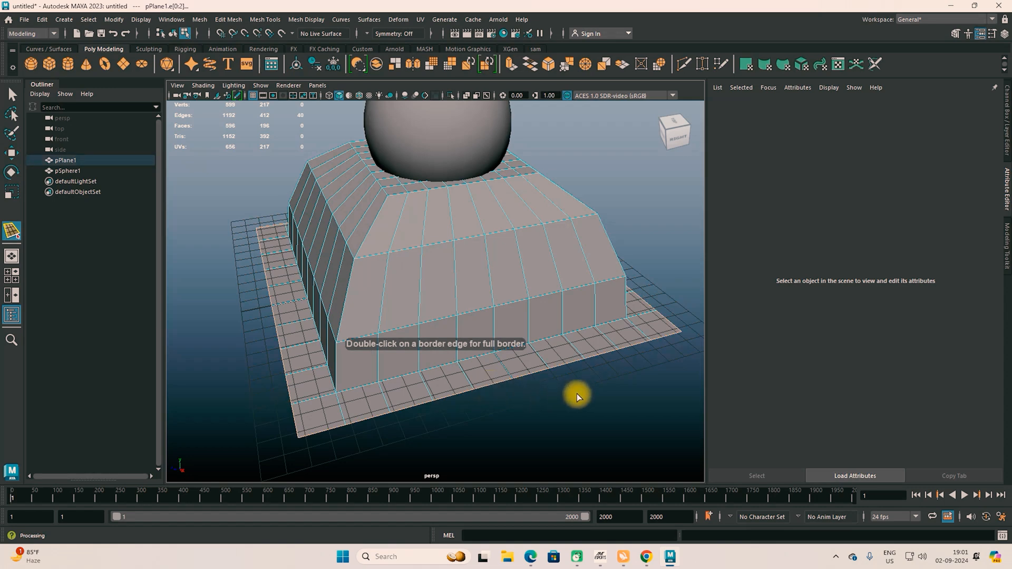
{"action": "left_click_drag", "start_coordinate": [578, 397], "coordinate": [295, 388], "text": "alt"}
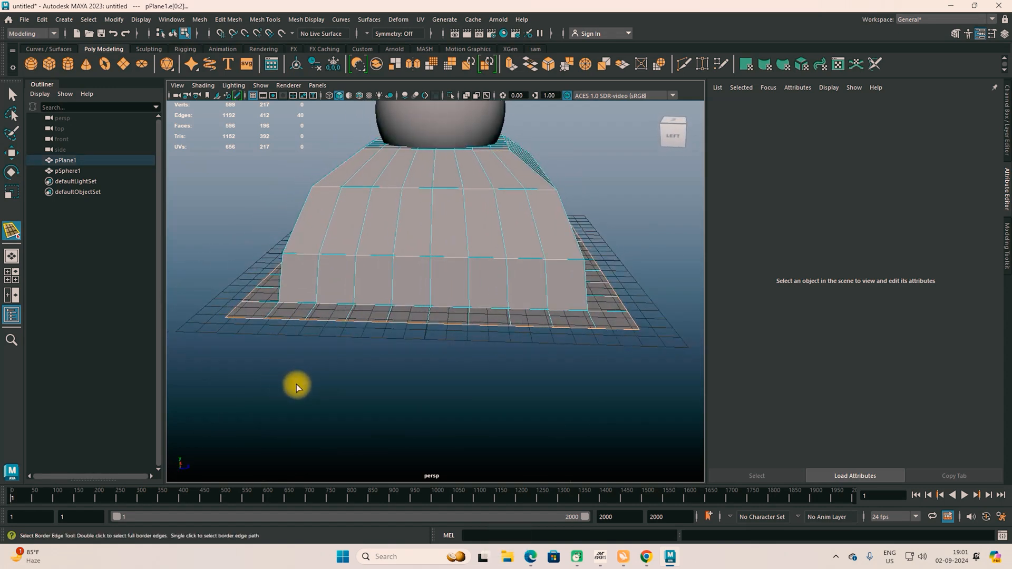
{"action": "key", "text": "w"}
{"action": "left_click_drag", "start_coordinate": [439, 207], "coordinate": [570, 355]}
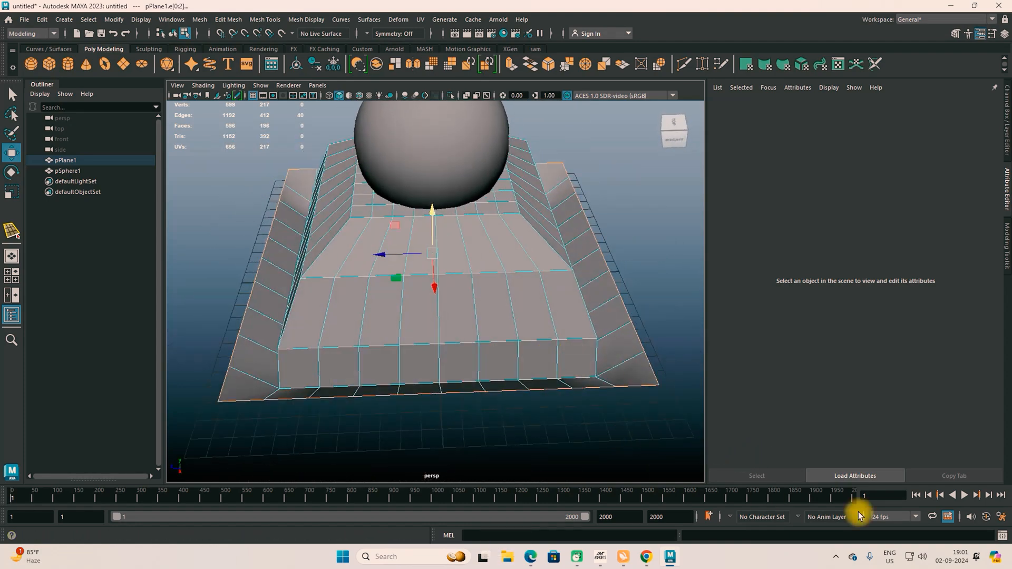
Check the polygon primitives topic in the syllabus PDF, then return to Maya and delete the plane's geometry and the sphere.
{"action": "key", "text": "alt+Tab"}
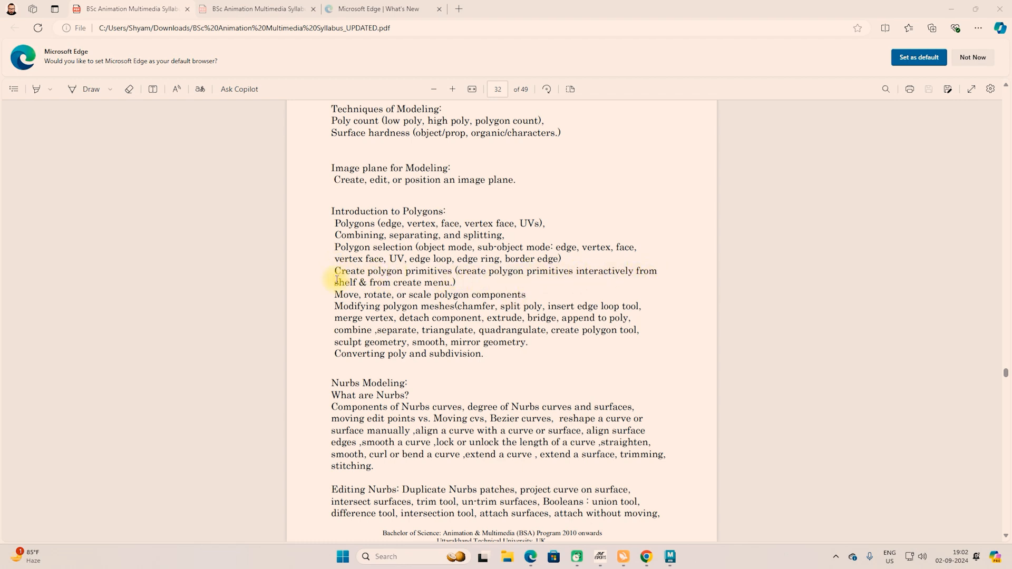
{"action": "left_click", "coordinate": [673, 556]}
{"action": "scroll", "coordinate": [447, 287], "scroll_direction": "down", "scroll_amount": 3}
{"action": "left_click_drag", "start_coordinate": [298, 160], "coordinate": [463, 316]}
{"action": "key", "text": "Delete"}
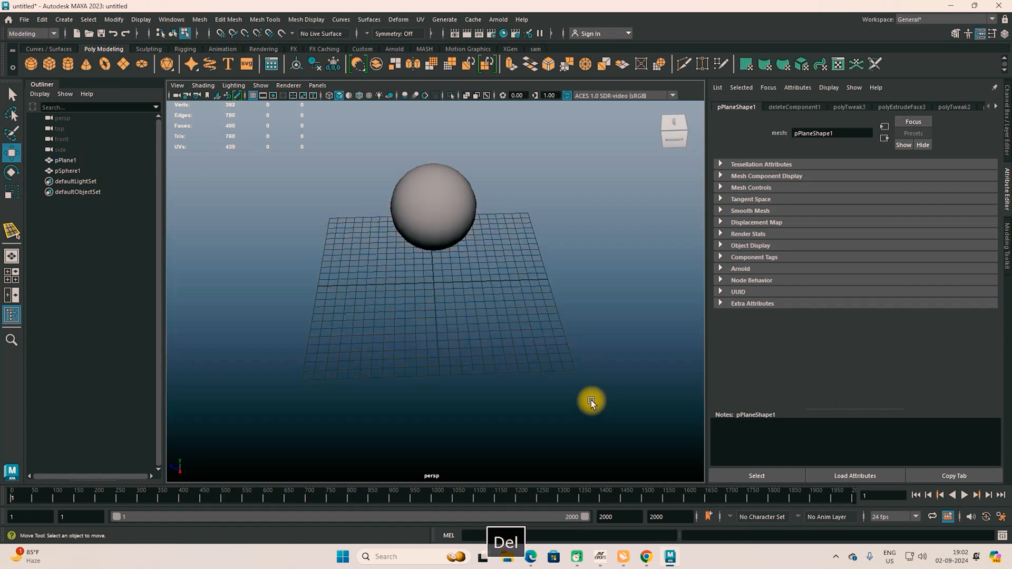
{"action": "left_click", "coordinate": [450, 205]}
{"action": "right_click_drag", "start_coordinate": [450, 205], "coordinate": [483, 190]}
{"action": "left_click_drag", "start_coordinate": [489, 178], "coordinate": [315, 278]}
{"action": "key", "text": "Delete"}
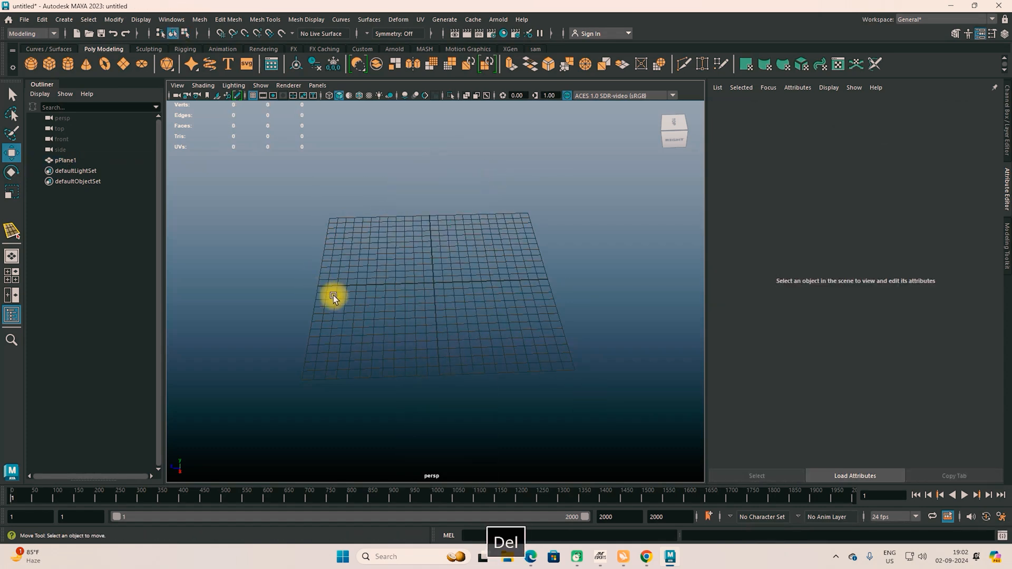
Detach the NURBS Primitives and Polygon Primitives lists as floating windows and place them one above the other over the viewport.
{"action": "left_click", "coordinate": [64, 20]}
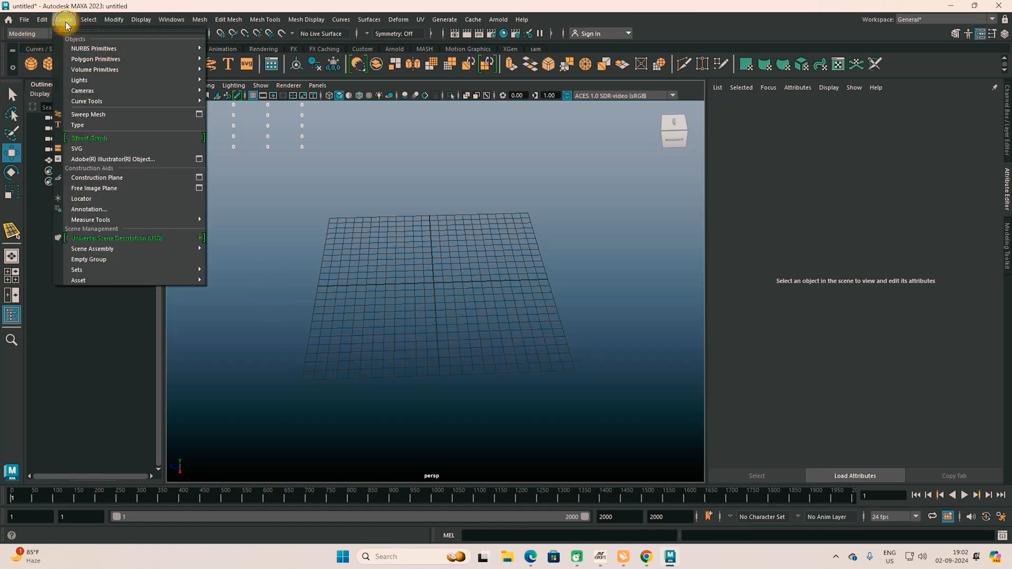
{"action": "mouse_move", "coordinate": [129, 48]}
{"action": "left_click", "coordinate": [217, 40]}
{"action": "left_click_drag", "start_coordinate": [226, 26], "coordinate": [531, 105]}
{"action": "left_click", "coordinate": [65, 20]}
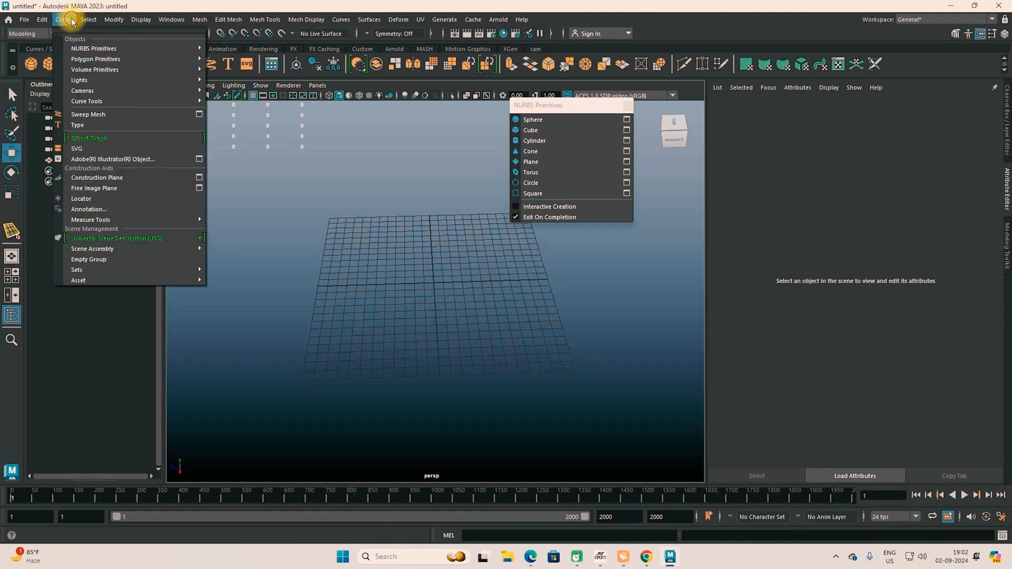
{"action": "mouse_move", "coordinate": [190, 59]}
{"action": "left_click", "coordinate": [222, 37]}
{"action": "left_click_drag", "start_coordinate": [225, 40], "coordinate": [530, 242]}
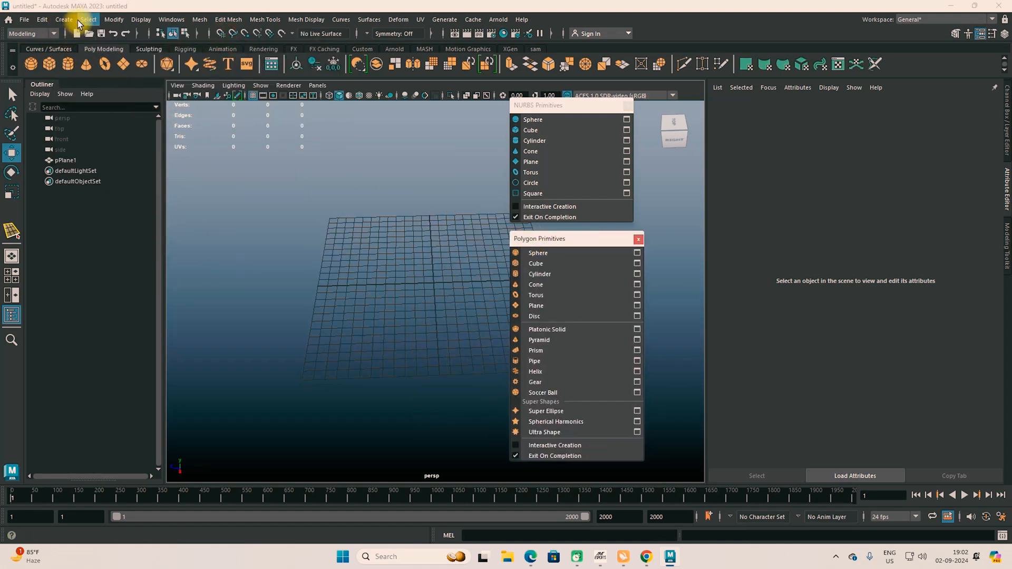
Detach the Lights, Cameras and Curve Tools lists as floating windows and stack them over the viewport opposite the primitives lists.
{"action": "left_click", "coordinate": [65, 20]}
{"action": "mouse_move", "coordinate": [91, 70]}
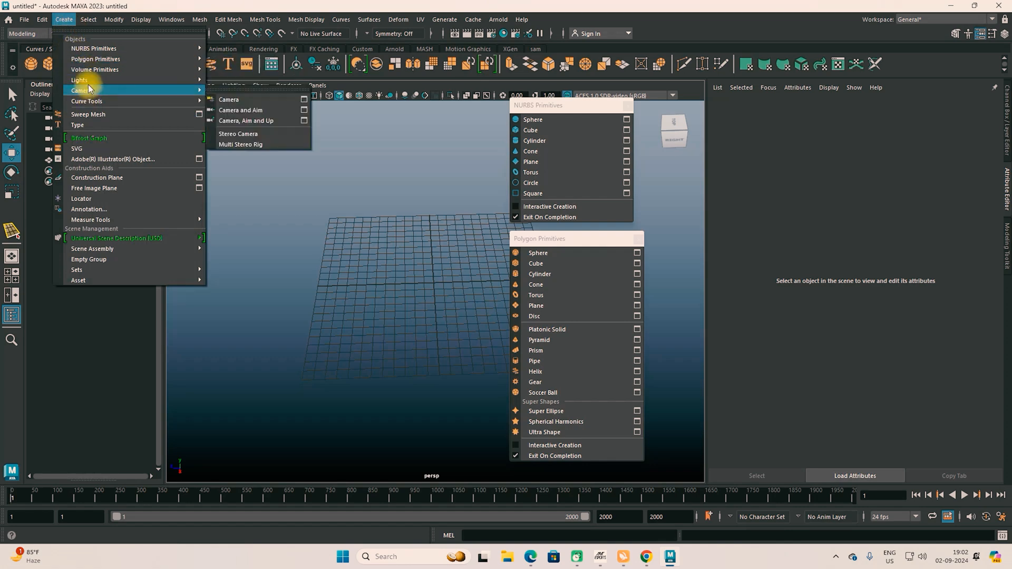
{"action": "left_click", "coordinate": [248, 74]}
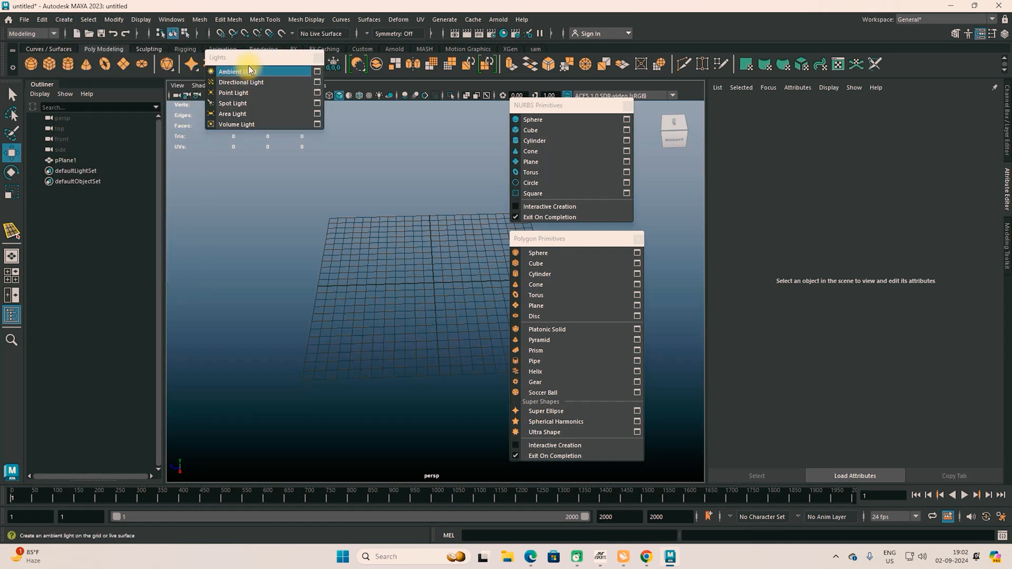
{"action": "left_click_drag", "start_coordinate": [242, 73], "coordinate": [233, 132]}
{"action": "left_click", "coordinate": [64, 19]}
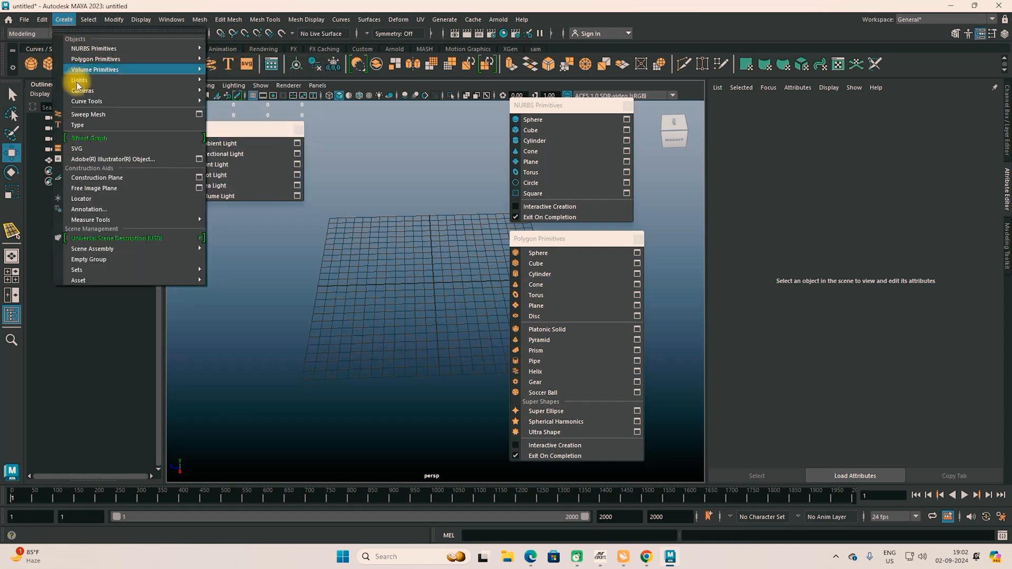
{"action": "mouse_move", "coordinate": [84, 90]}
{"action": "left_click", "coordinate": [220, 80]}
{"action": "left_click_drag", "start_coordinate": [225, 69], "coordinate": [208, 223]}
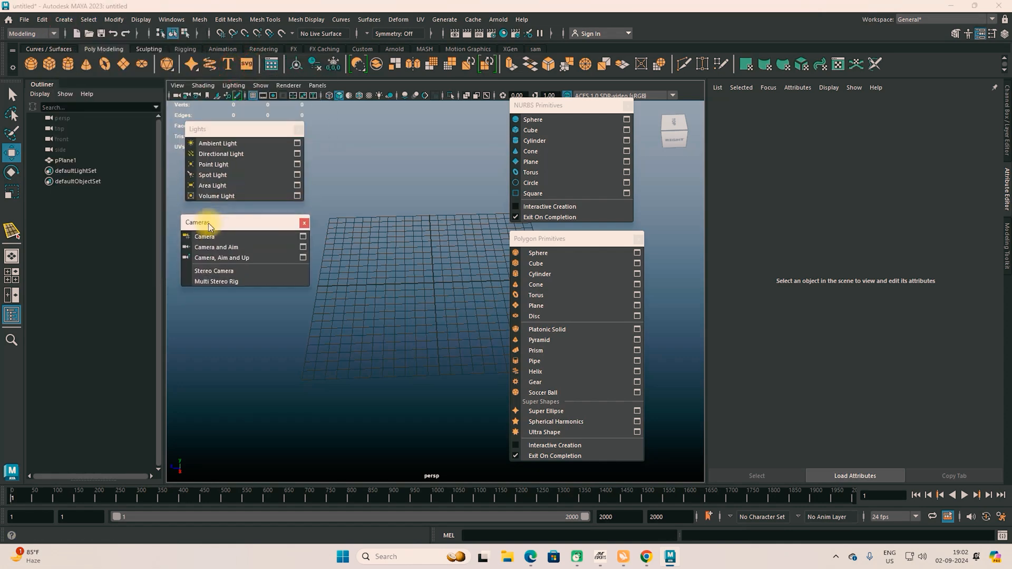
{"action": "left_click", "coordinate": [64, 21]}
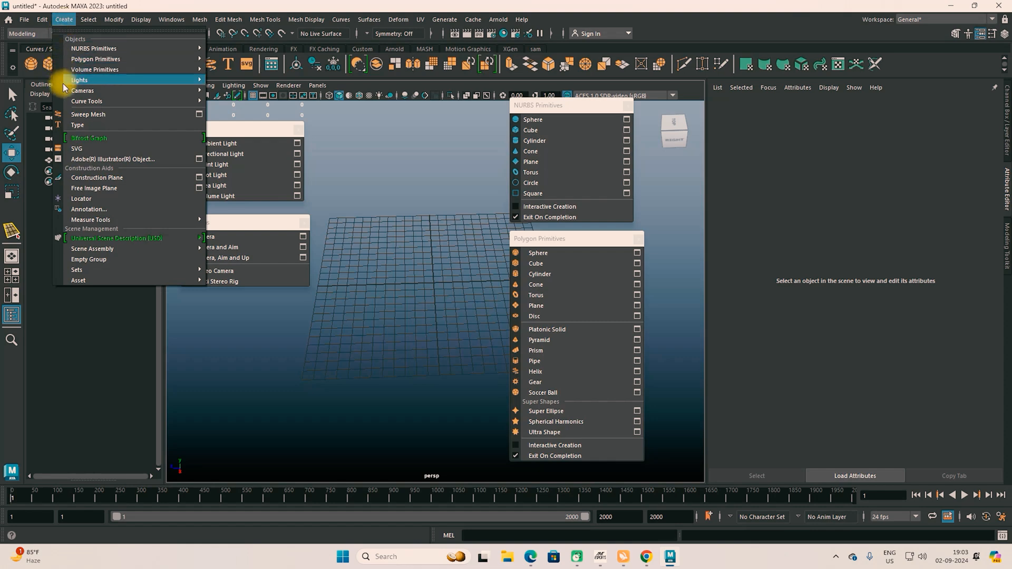
{"action": "mouse_move", "coordinate": [117, 101]}
{"action": "left_click", "coordinate": [227, 80]}
{"action": "left_click_drag", "start_coordinate": [258, 78], "coordinate": [239, 321]}
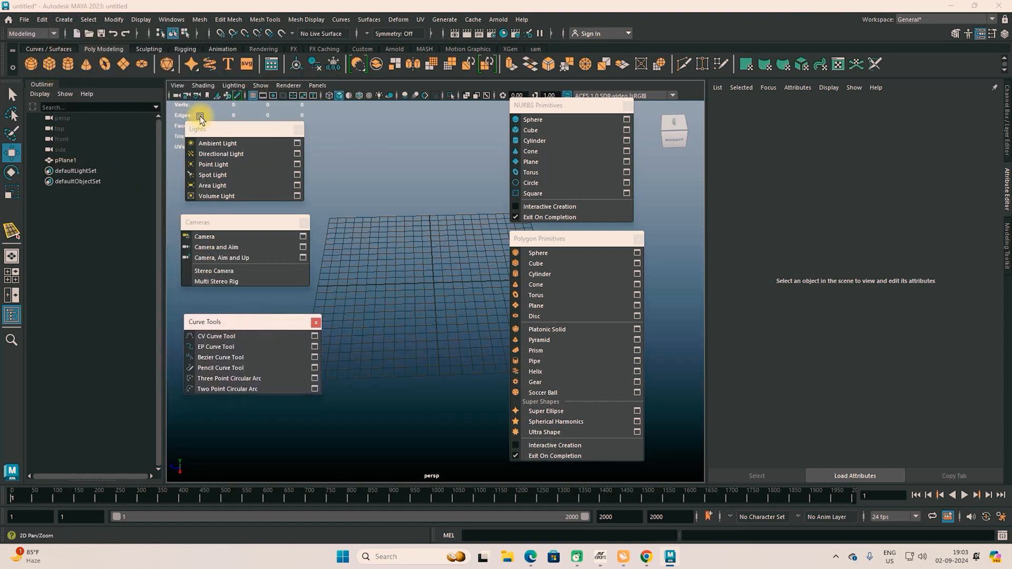
Close the floating Lights, Curve Tools, Cameras and NURBS Primitives windows and move the Polygon Primitives window clear of the grid.
{"action": "left_click", "coordinate": [298, 129]}
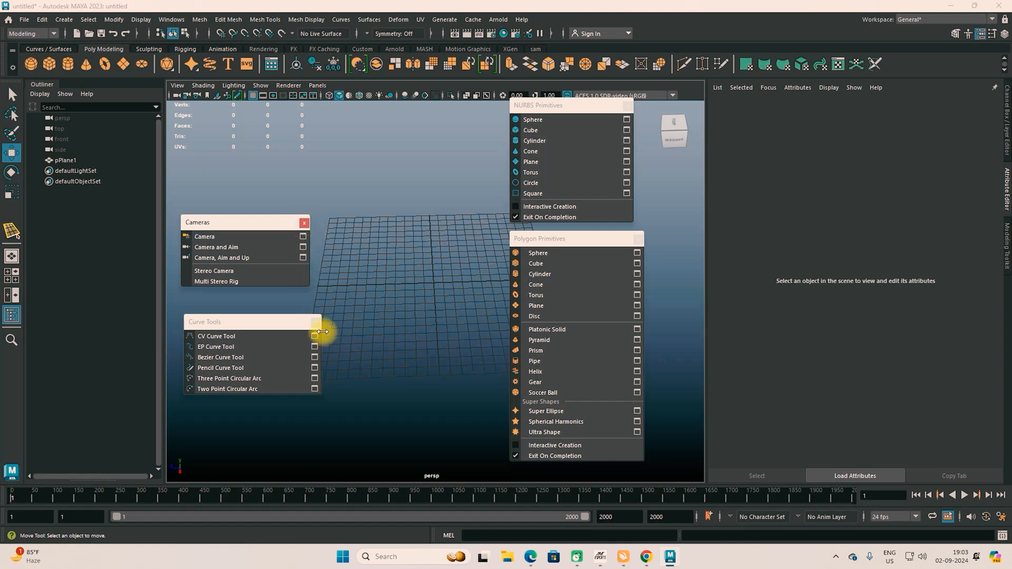
{"action": "left_click", "coordinate": [315, 322]}
{"action": "left_click", "coordinate": [304, 223]}
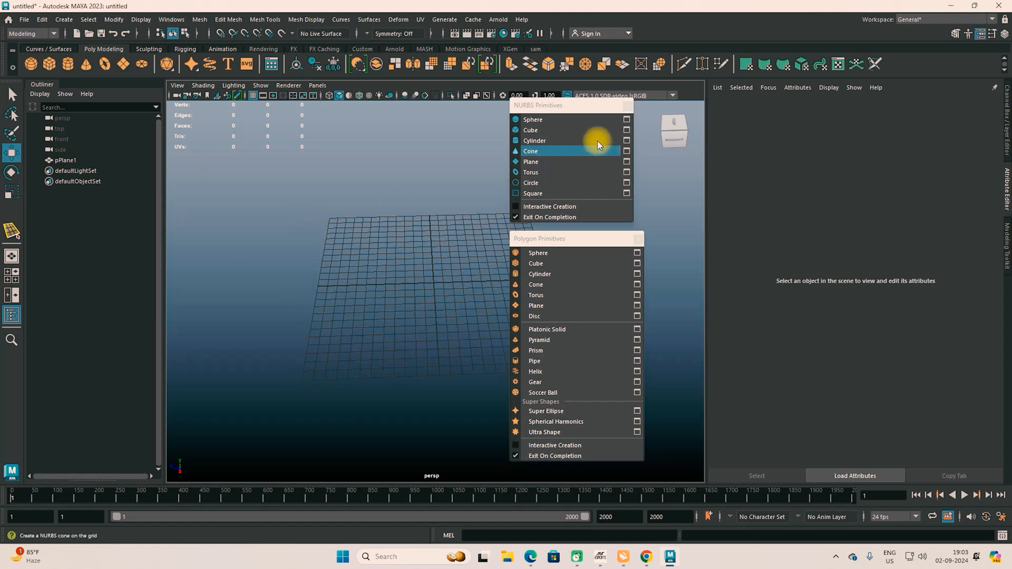
{"action": "left_click", "coordinate": [628, 106]}
{"action": "left_click_drag", "start_coordinate": [592, 238], "coordinate": [647, 133]}
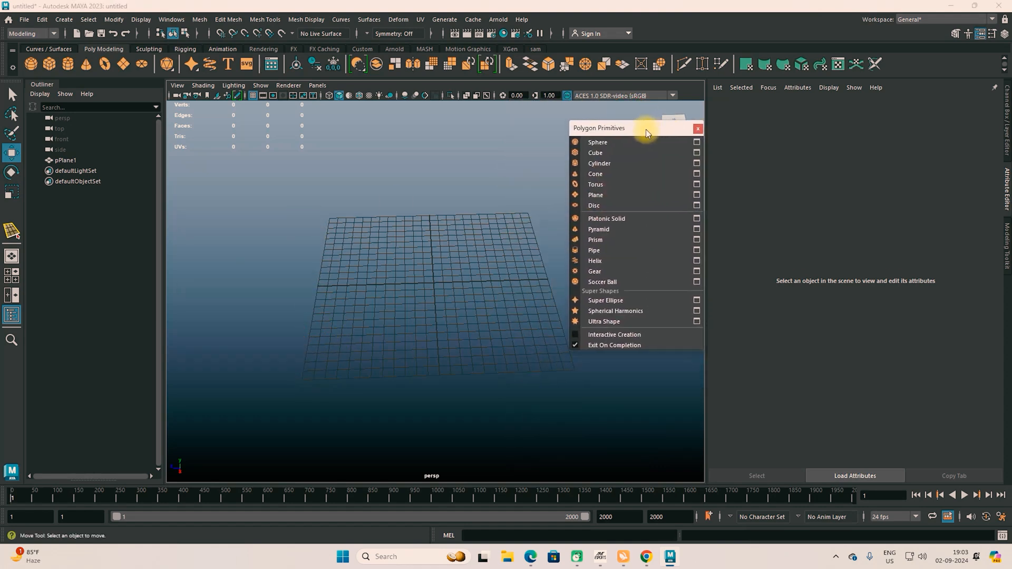
Create a polygon sphere, then enable Interactive Creation and draw a larger one at the grid's centre, moving the two spheres apart along Z.
{"action": "left_click", "coordinate": [597, 143]}
{"action": "left_click_drag", "start_coordinate": [381, 283], "coordinate": [313, 285]}
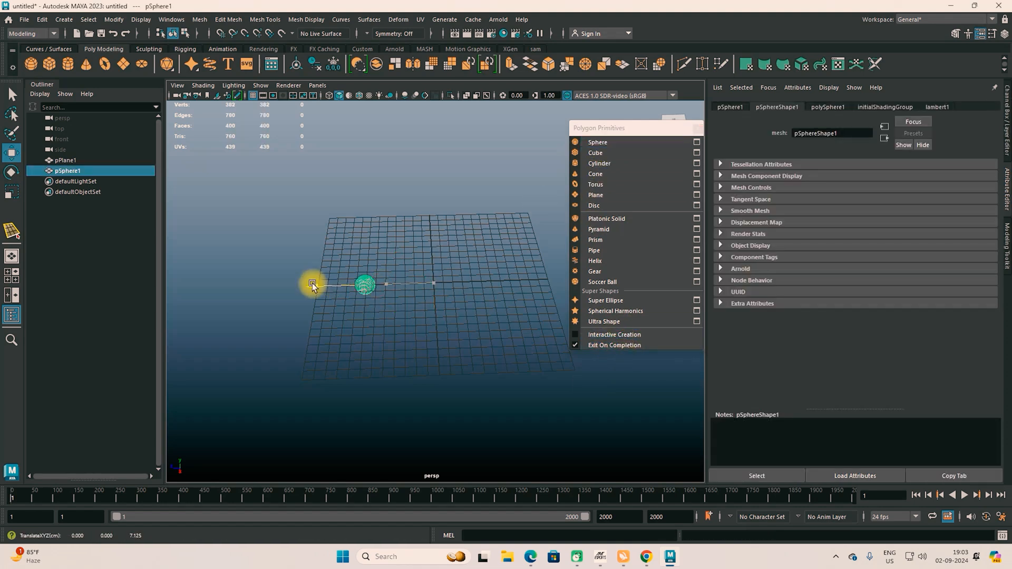
{"action": "left_click", "coordinate": [609, 336]}
{"action": "left_click", "coordinate": [597, 143]}
{"action": "left_click_drag", "start_coordinate": [434, 281], "coordinate": [466, 312]}
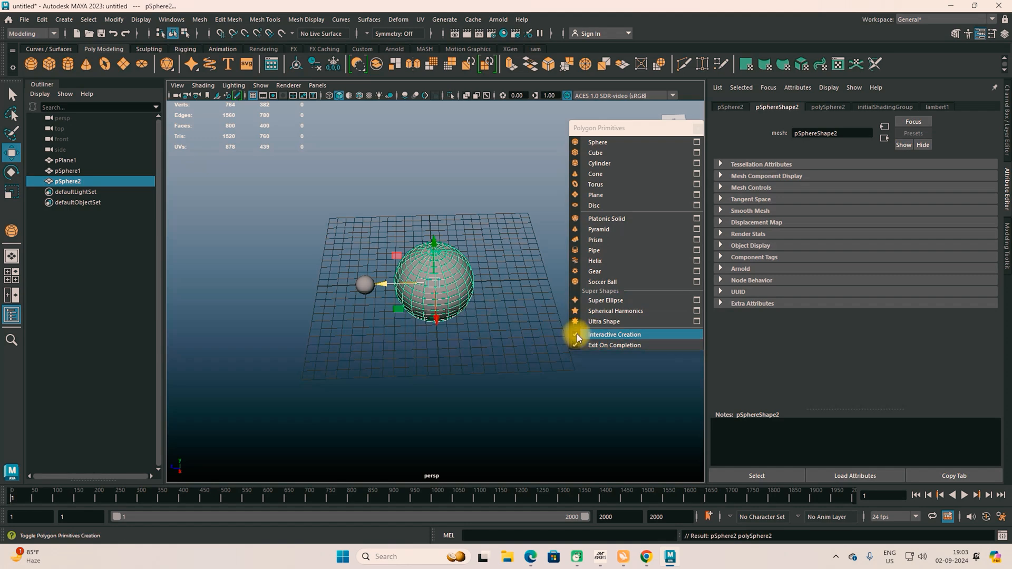
{"action": "left_click_drag", "start_coordinate": [386, 283], "coordinate": [491, 292]}
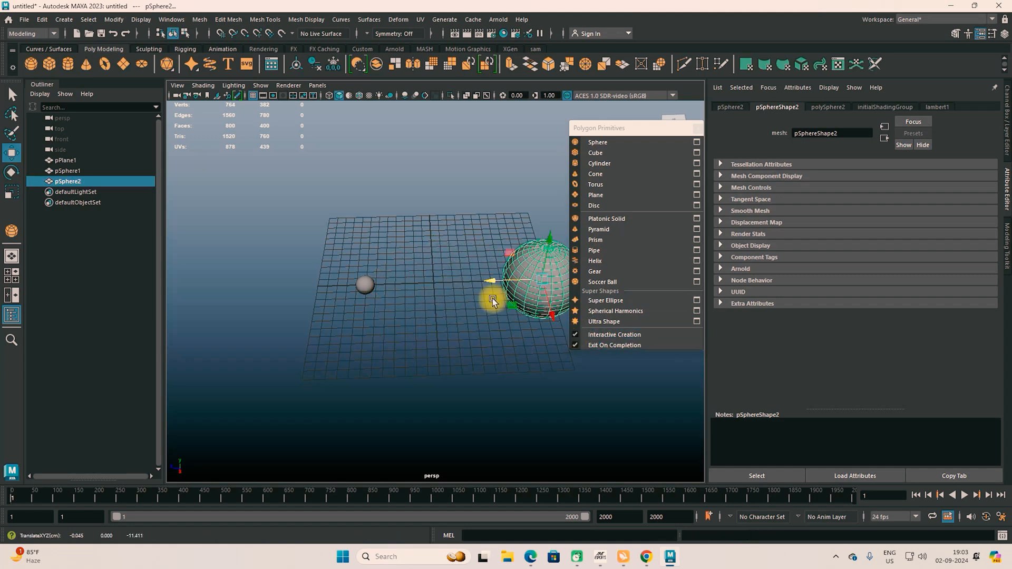
Draw a polygon torus at the grid's centre, then turn off Interactive Creation and create a polygon cone moved away from the centre.
{"action": "left_click", "coordinate": [602, 184]}
{"action": "left_click_drag", "start_coordinate": [431, 278], "coordinate": [455, 294]}
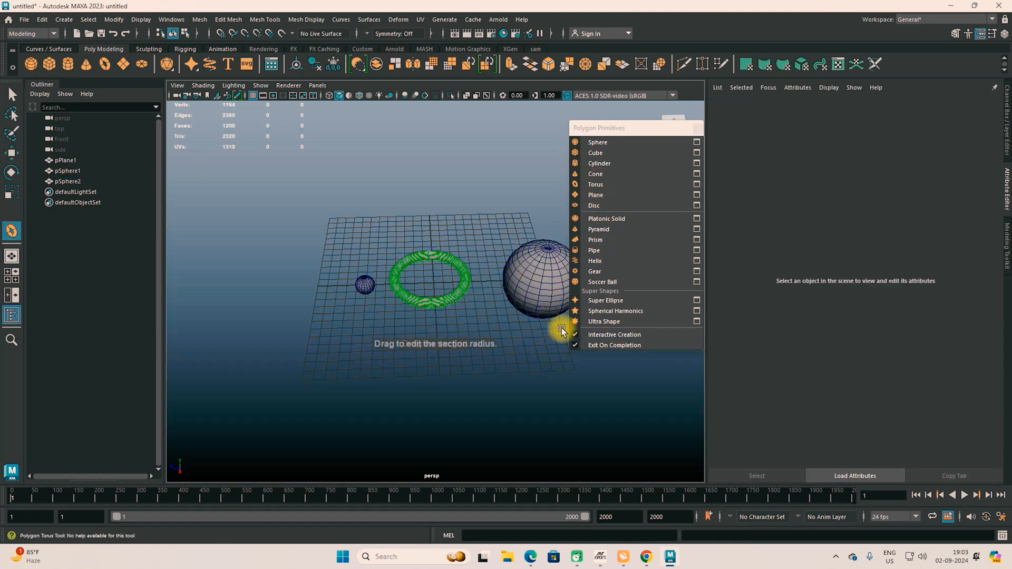
{"action": "left_click", "coordinate": [597, 335]}
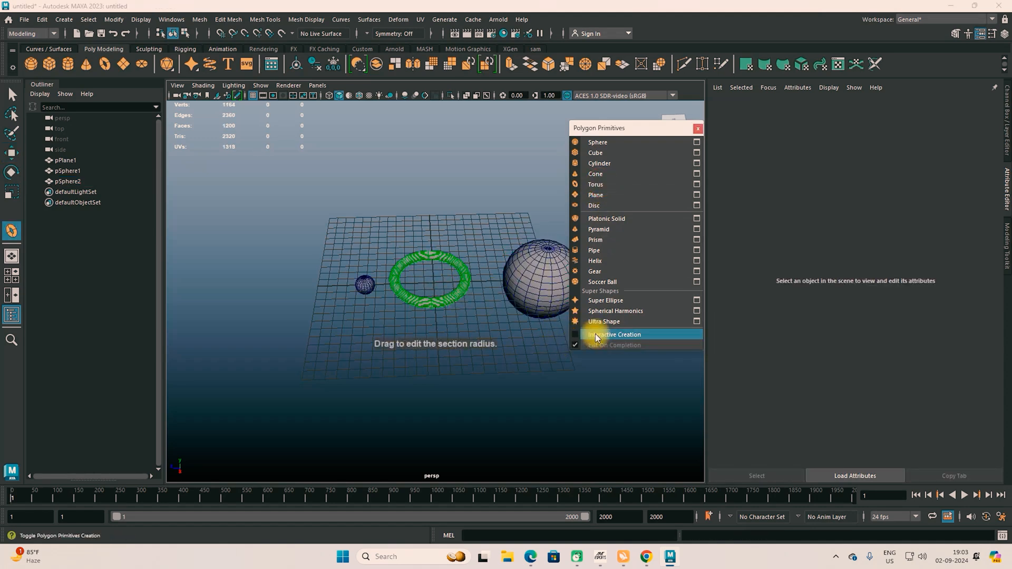
{"action": "left_click", "coordinate": [604, 174]}
{"action": "key", "text": "w"}
{"action": "left_click_drag", "start_coordinate": [439, 308], "coordinate": [413, 244]}
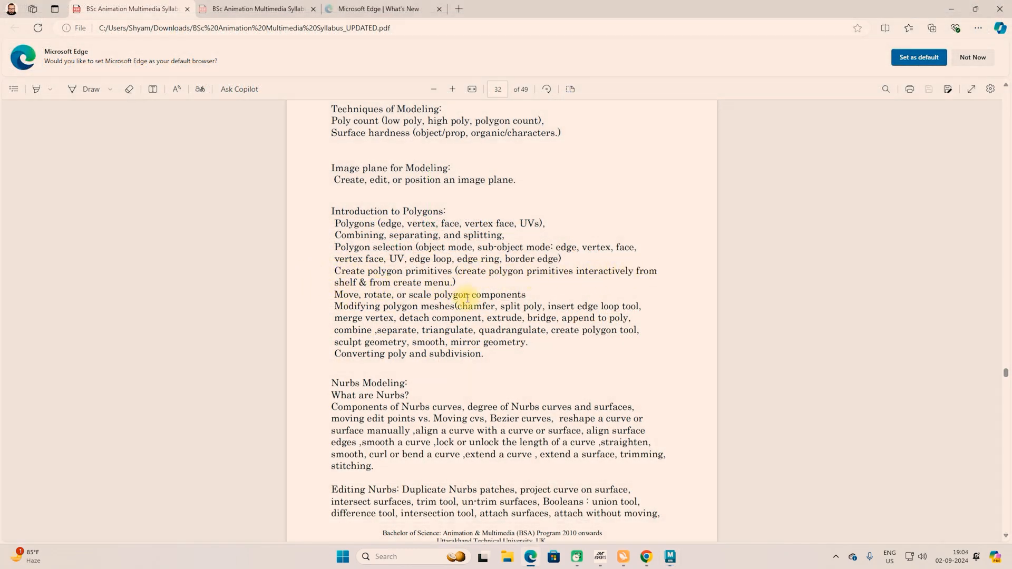
Switch to Maya and create a new shelf named acb.
{"action": "left_click", "coordinate": [670, 556]}
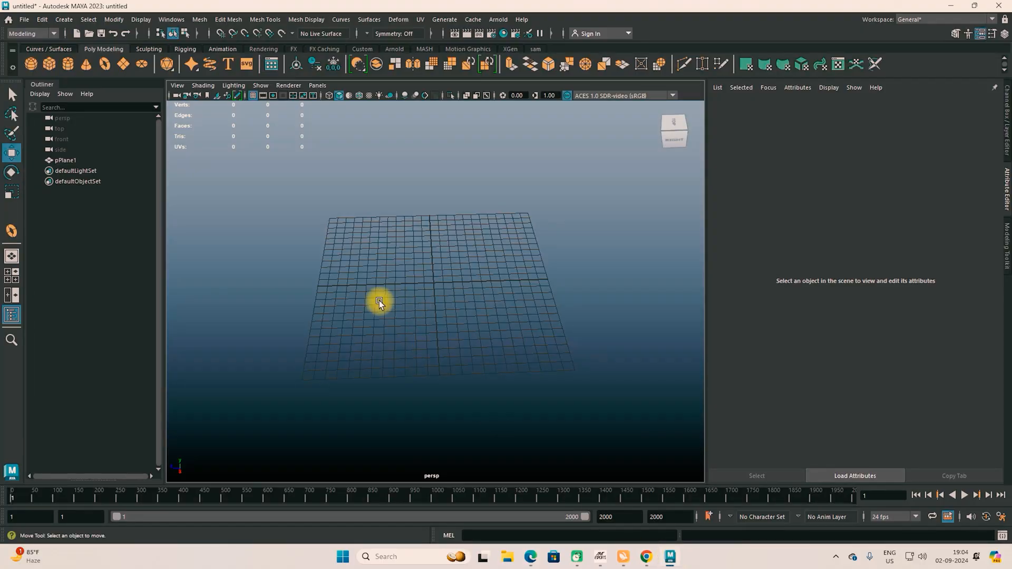
{"action": "left_click_drag", "start_coordinate": [404, 320], "coordinate": [411, 318], "text": "alt"}
{"action": "left_click", "coordinate": [13, 67]}
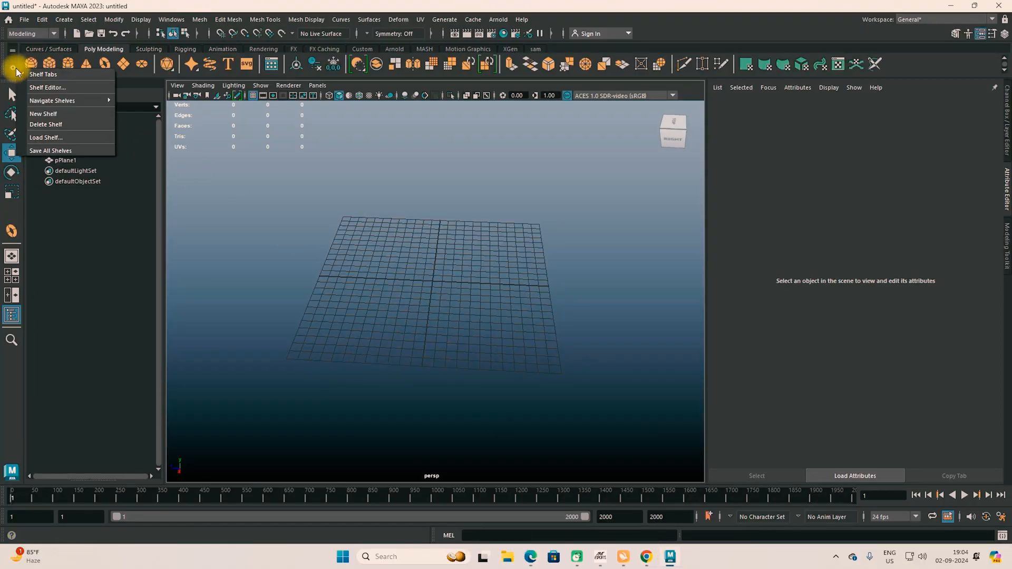
{"action": "left_click", "coordinate": [46, 114]}
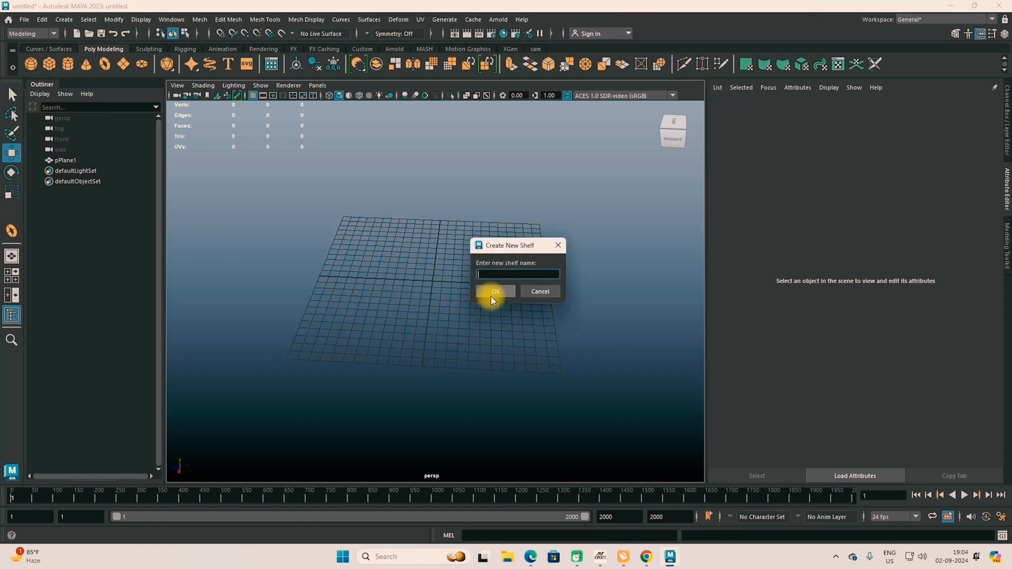
{"action": "type", "text": "acb"}
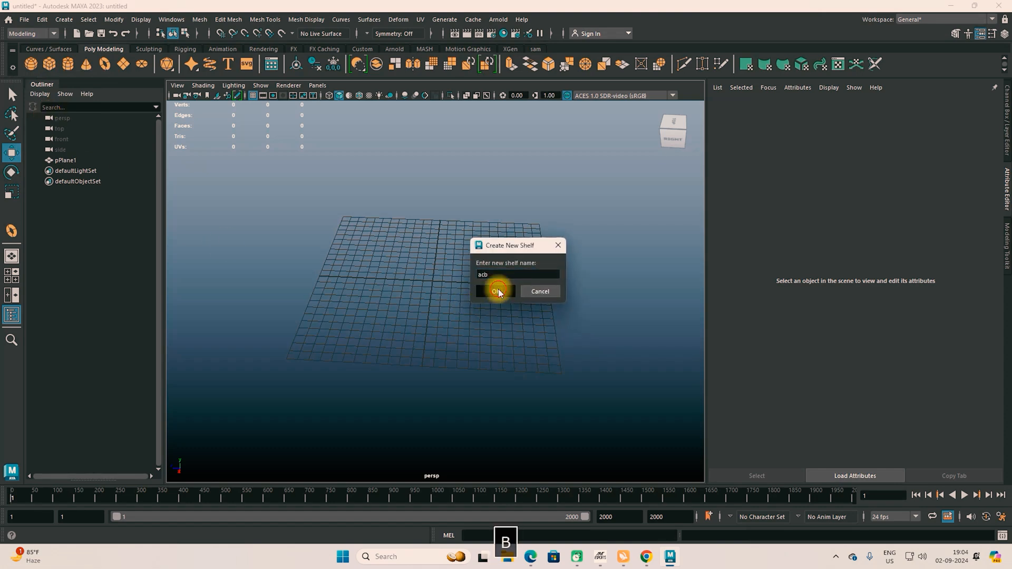
{"action": "left_click", "coordinate": [495, 292]}
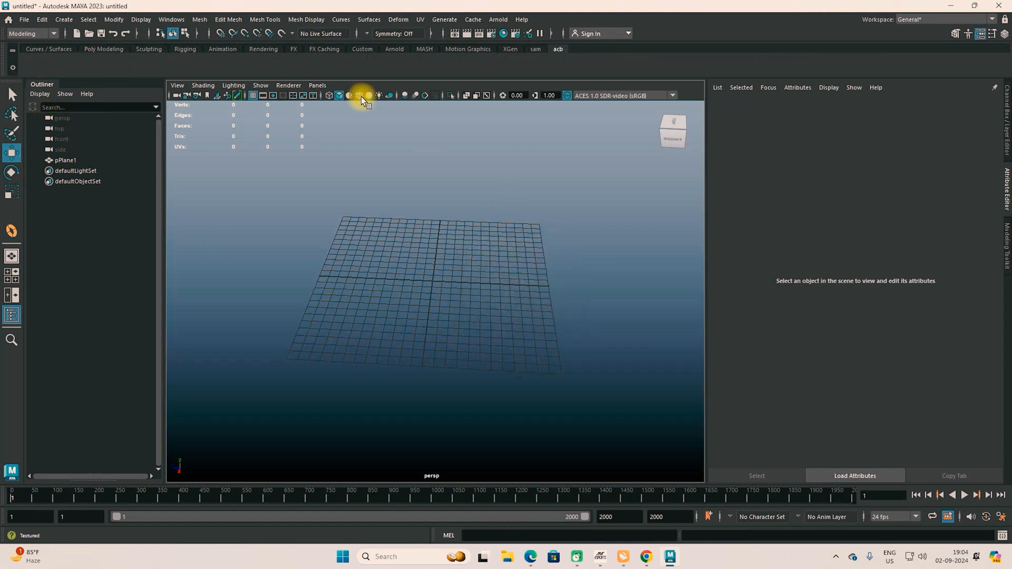
Detach the Polygon Primitives list as a floating window and place it over the far side of the grid.
{"action": "left_click", "coordinate": [63, 20]}
{"action": "mouse_move", "coordinate": [90, 59]}
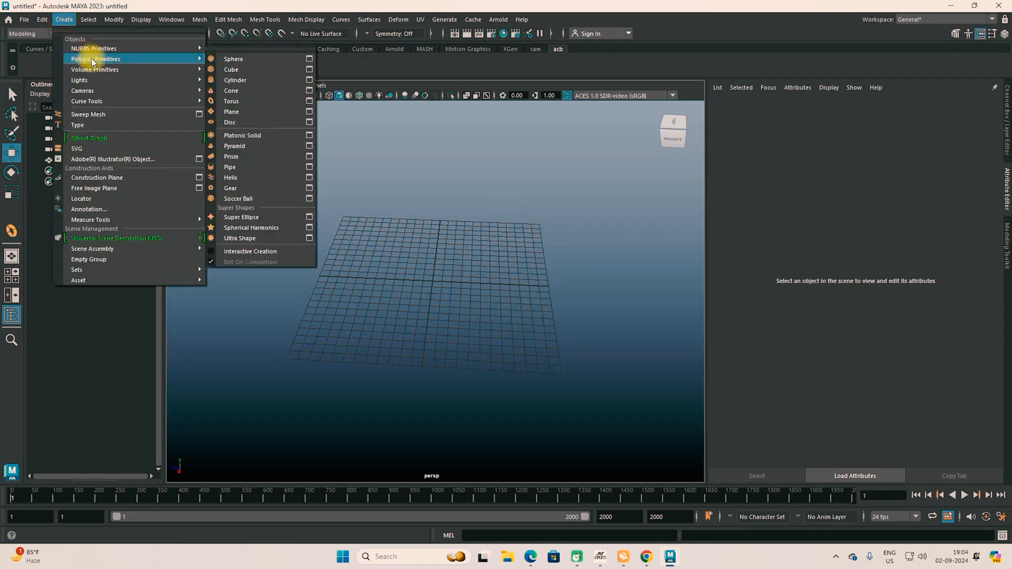
{"action": "left_click", "coordinate": [213, 53]}
{"action": "left_click_drag", "start_coordinate": [270, 45], "coordinate": [563, 120]}
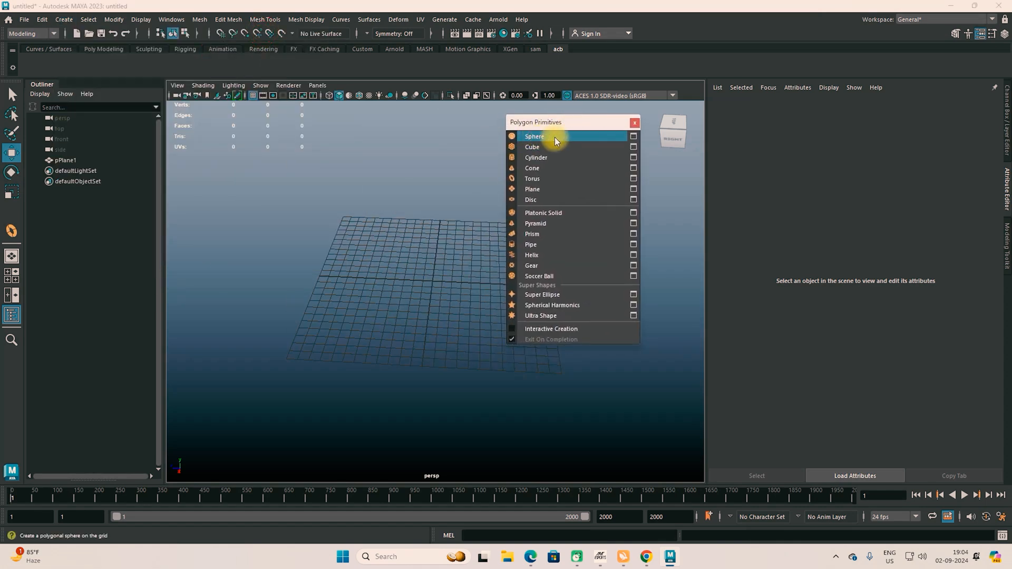
Add every polygon primitive from Sphere through Ultra Shape to the acb shelf.
{"action": "left_click", "coordinate": [554, 137], "text": "ctrl+shift"}
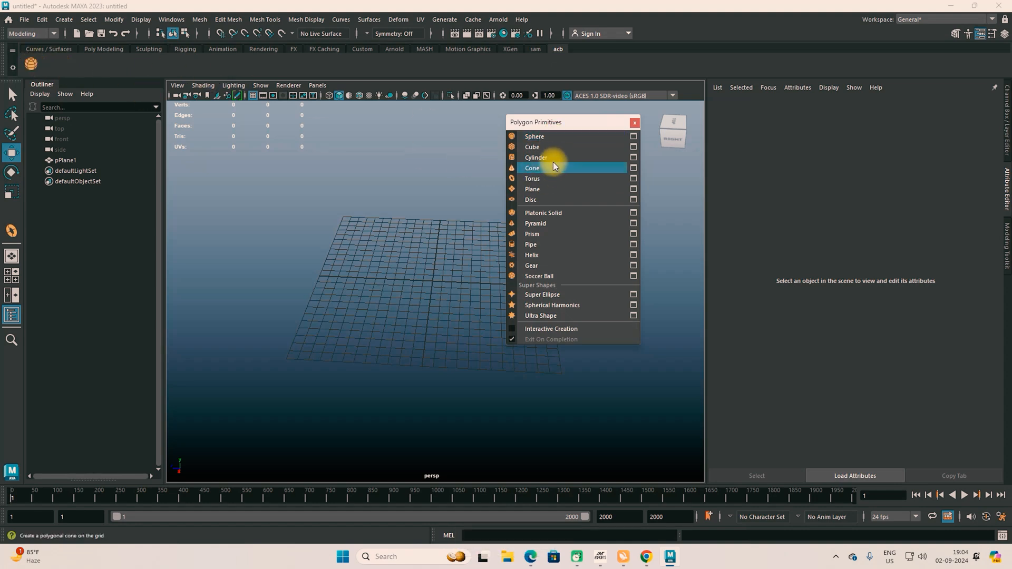
{"action": "left_click", "coordinate": [532, 147], "text": "ctrl+shift"}
{"action": "left_click", "coordinate": [532, 157], "text": "ctrl+shift"}
{"action": "left_click", "coordinate": [533, 168], "text": "ctrl+shift"}
{"action": "left_click", "coordinate": [533, 179], "text": "ctrl+shift"}
{"action": "left_click", "coordinate": [532, 189], "text": "ctrl+shift"}
{"action": "left_click", "coordinate": [531, 200], "text": "ctrl+shift"}
{"action": "left_click", "coordinate": [535, 213], "text": "ctrl+shift"}
{"action": "left_click", "coordinate": [535, 223], "text": "ctrl+shift"}
{"action": "left_click", "coordinate": [533, 234], "text": "ctrl+shift"}
{"action": "left_click", "coordinate": [531, 245], "text": "ctrl+shift"}
{"action": "left_click", "coordinate": [531, 255], "text": "ctrl+shift"}
{"action": "left_click", "coordinate": [531, 266], "text": "ctrl+shift"}
{"action": "left_click", "coordinate": [532, 276], "text": "ctrl+shift"}
{"action": "left_click", "coordinate": [535, 294], "text": "ctrl+shift"}
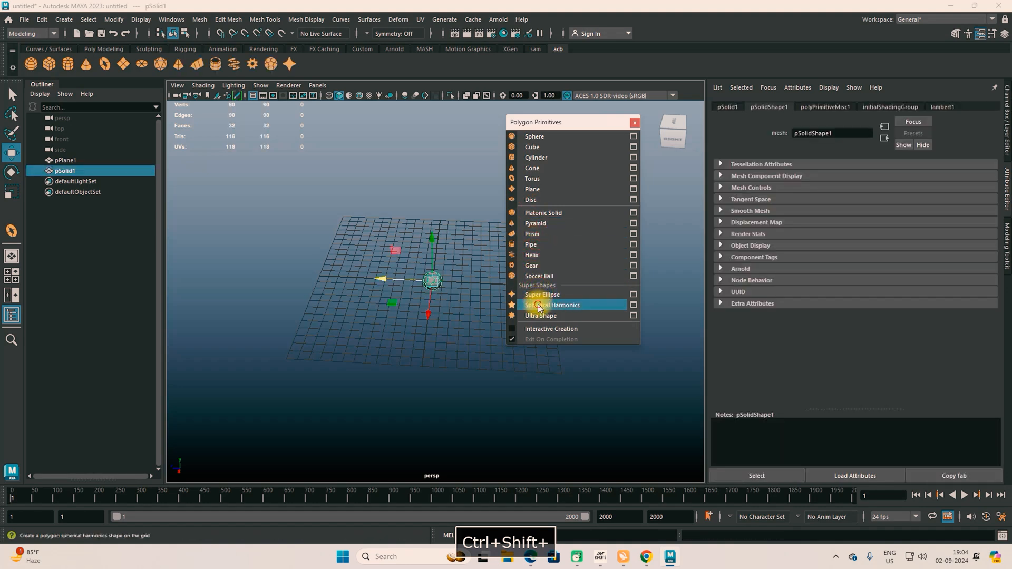
{"action": "left_click", "coordinate": [538, 306], "text": "ctrl+shift"}
{"action": "left_click", "coordinate": [536, 316], "text": "ctrl+shift"}
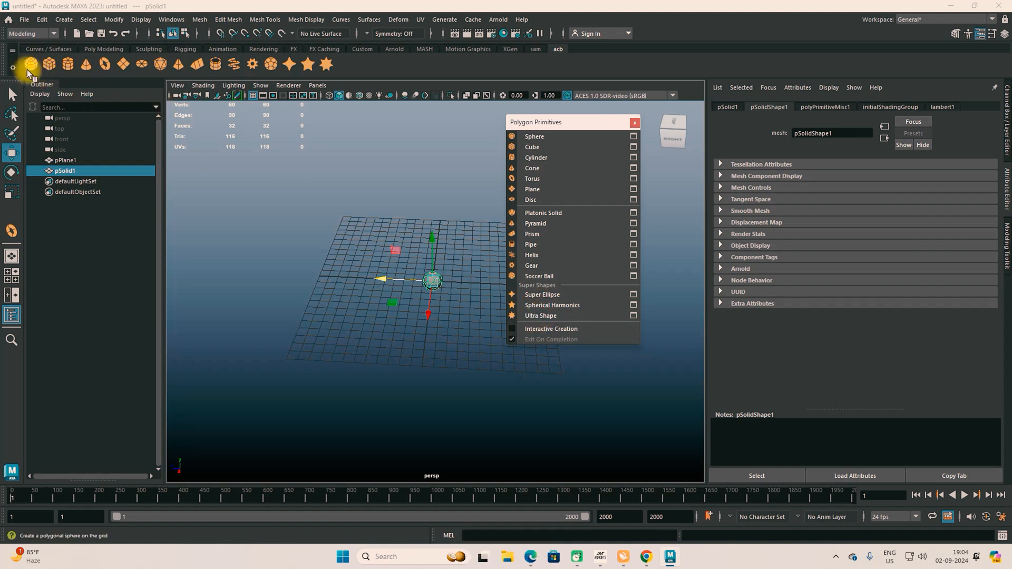
Close the floating Polygon Primitives window, create a gear from the acb shelf and move it along Z away from the centre.
{"action": "left_click", "coordinate": [634, 125]}
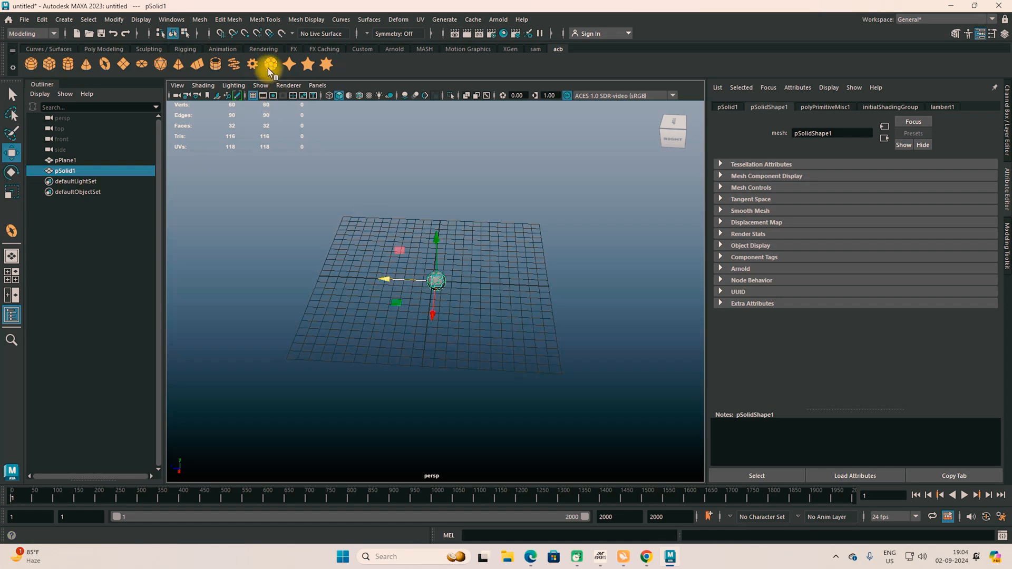
{"action": "left_click", "coordinate": [253, 64]}
{"action": "left_click_drag", "start_coordinate": [411, 295], "coordinate": [318, 280]}
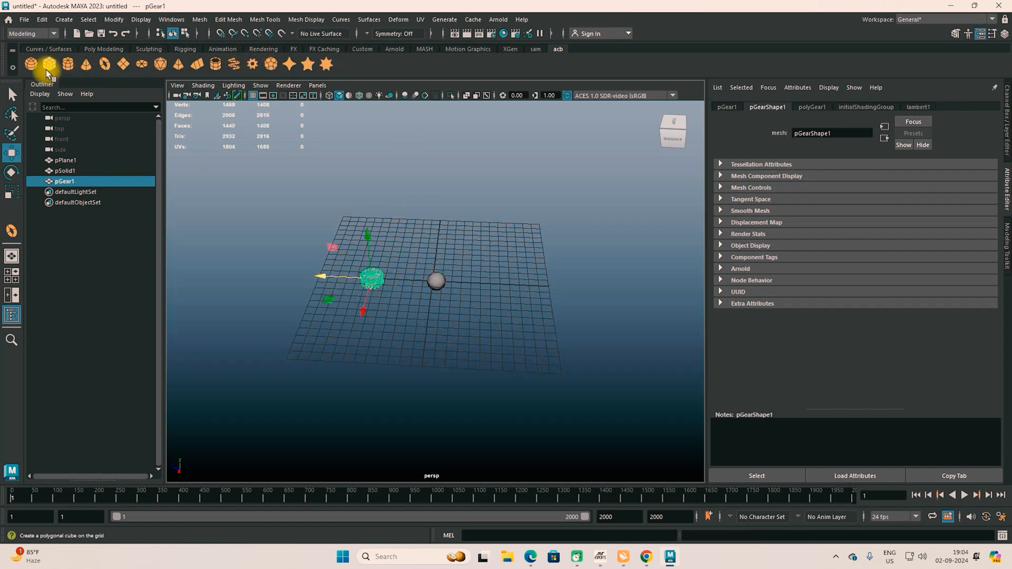
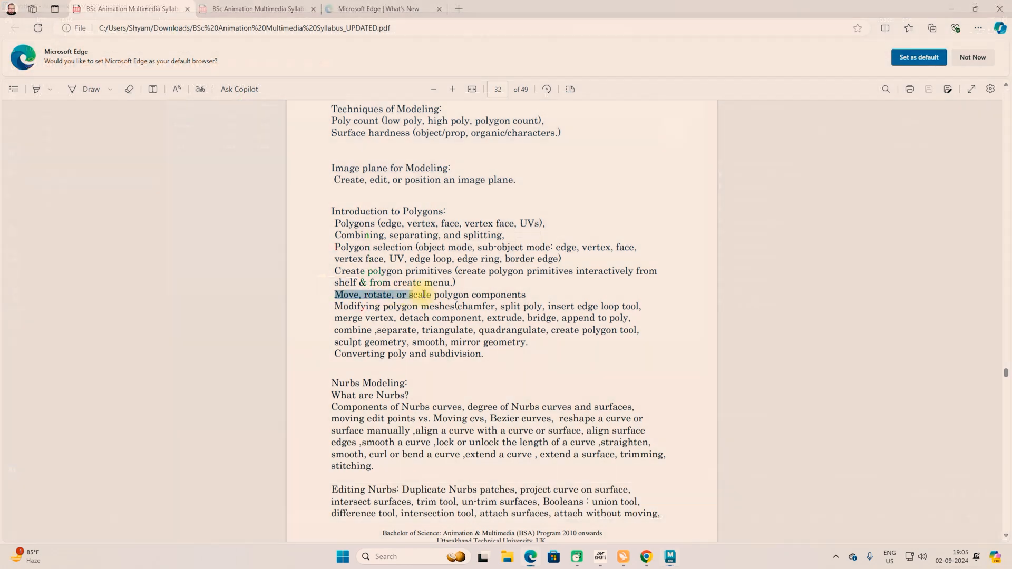
Highlight the syllabus line on moving, rotating or scaling polygon components, return to Maya and delete the gear and the solid.
{"action": "left_click_drag", "start_coordinate": [418, 293], "coordinate": [525, 294]}
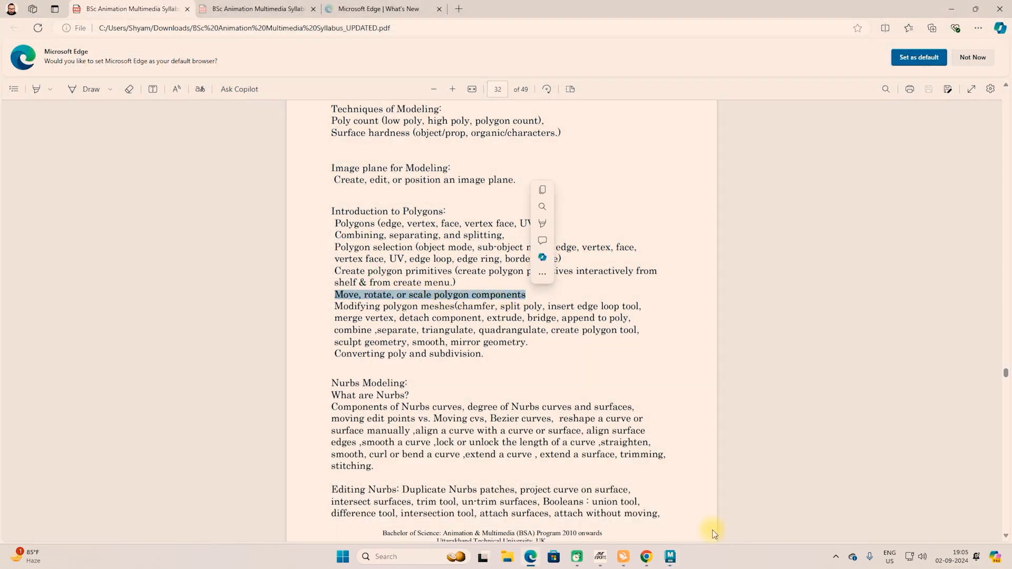
{"action": "left_click", "coordinate": [668, 557]}
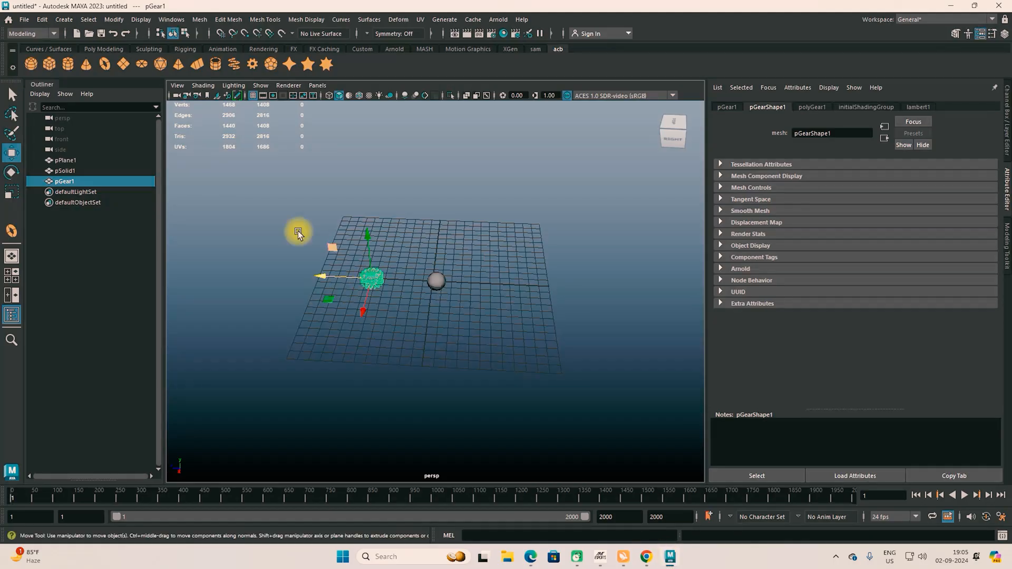
{"action": "left_click_drag", "start_coordinate": [291, 227], "coordinate": [522, 334]}
{"action": "key", "text": "Delete"}
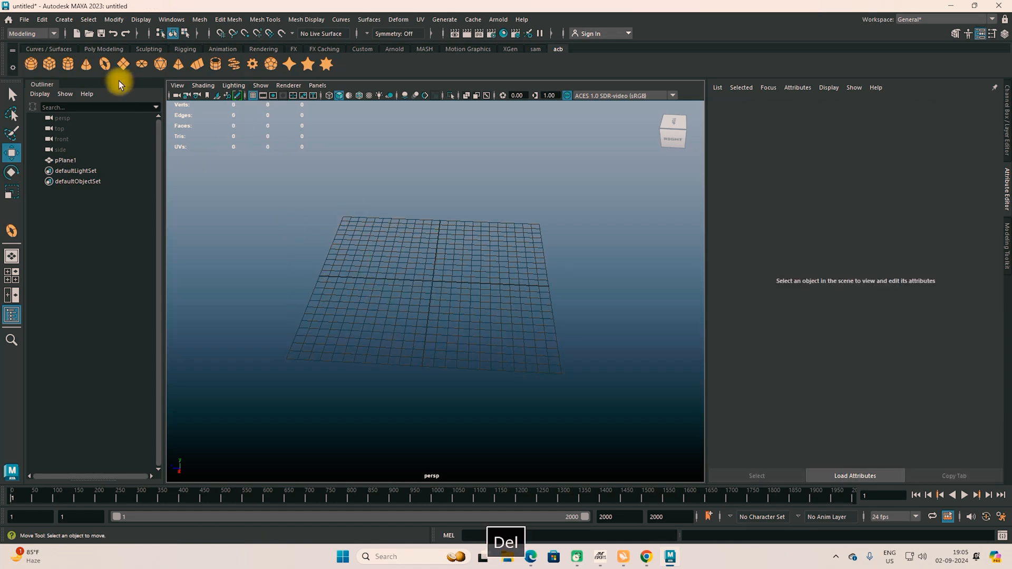
Create a polygon sphere from the acb shelf and scale it uniformly to about 3.96.
{"action": "left_click", "coordinate": [31, 64]}
{"action": "key", "text": "r"}
{"action": "left_click_drag", "start_coordinate": [436, 291], "coordinate": [484, 334]}
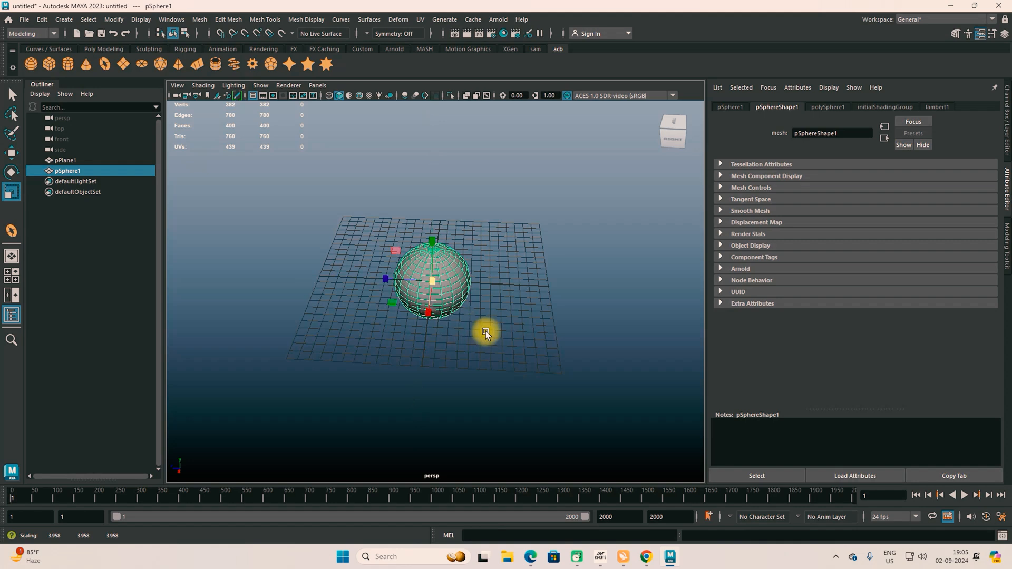
Move the sphere up above the grid and rotate it freely to a tilted orientation.
{"action": "key", "text": "w"}
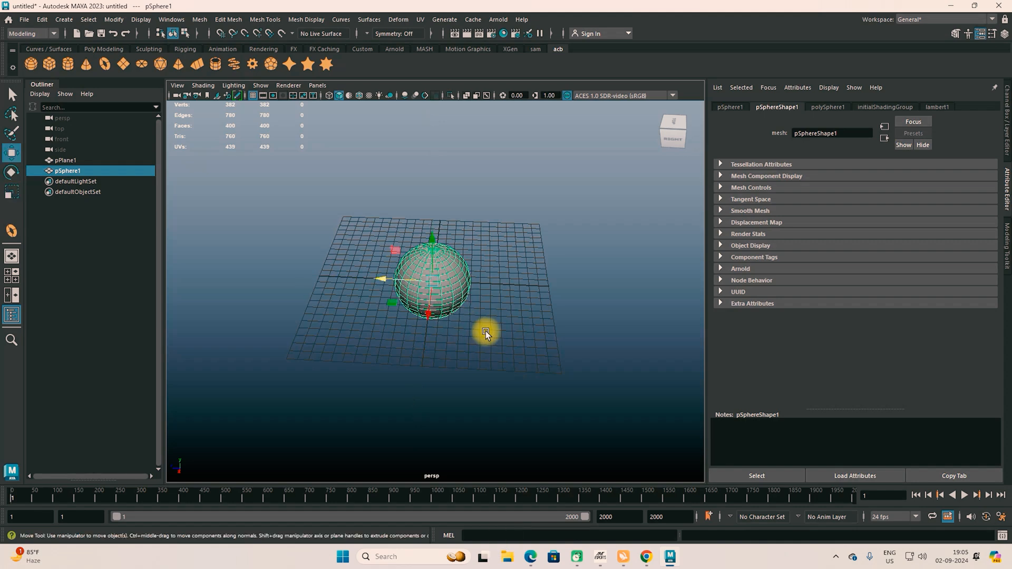
{"action": "key", "text": "e"}
{"action": "key", "text": "w"}
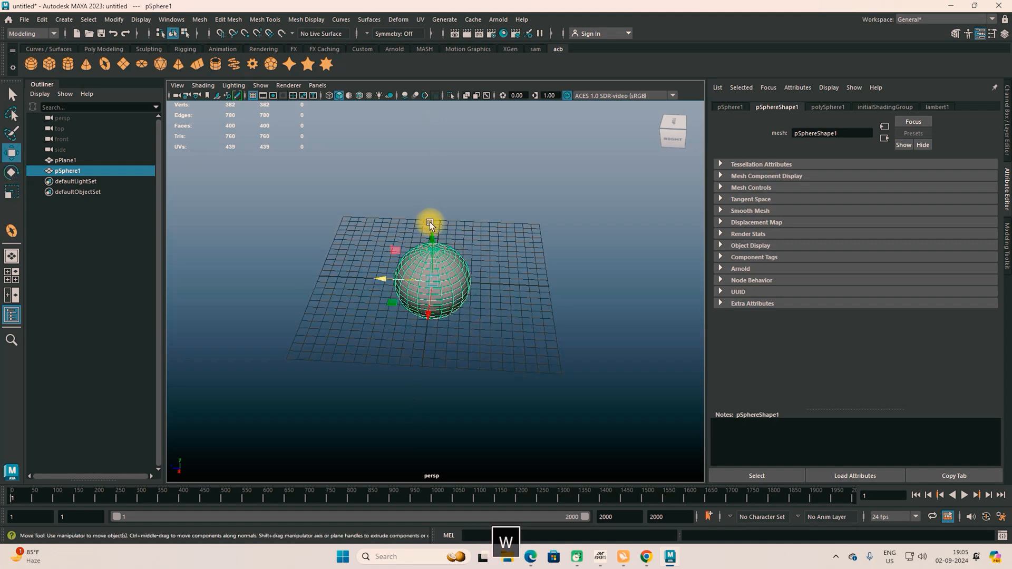
{"action": "left_click", "coordinate": [422, 237]}
{"action": "left_click", "coordinate": [431, 260]}
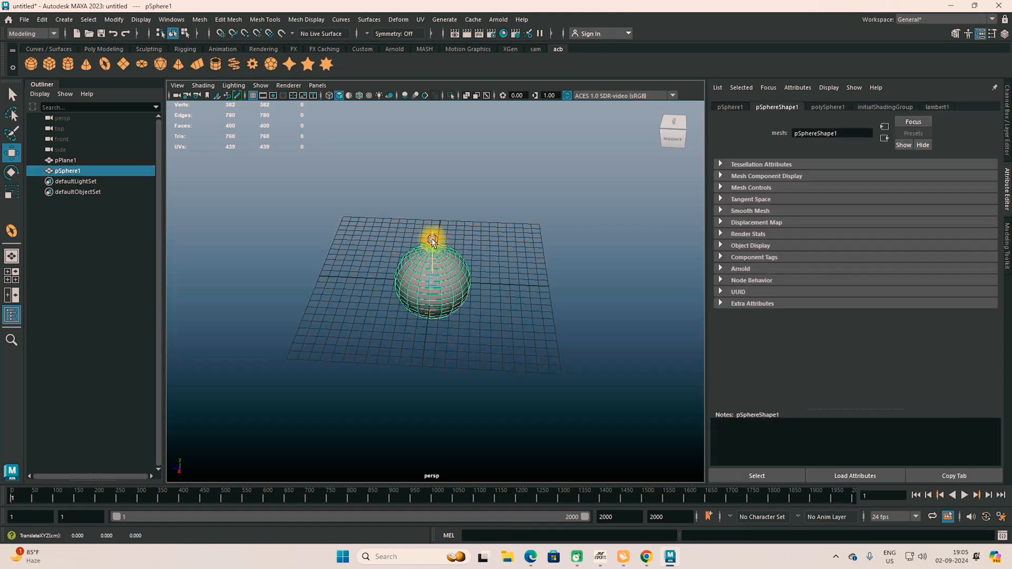
{"action": "left_click_drag", "start_coordinate": [442, 247], "coordinate": [417, 201]}
{"action": "key", "text": "e"}
{"action": "left_click_drag", "start_coordinate": [411, 236], "coordinate": [479, 311]}
Switch the sphere to face components with the Scale tool active, select a block of its faces and change between component modes.
{"action": "key", "text": "r"}
{"action": "right_click_drag", "start_coordinate": [441, 209], "coordinate": [449, 253]}
{"action": "left_click_drag", "start_coordinate": [436, 226], "coordinate": [484, 278]}
{"action": "right_click_drag", "start_coordinate": [457, 213], "coordinate": [409, 207]}
{"action": "right_click_drag", "start_coordinate": [459, 226], "coordinate": [461, 252]}
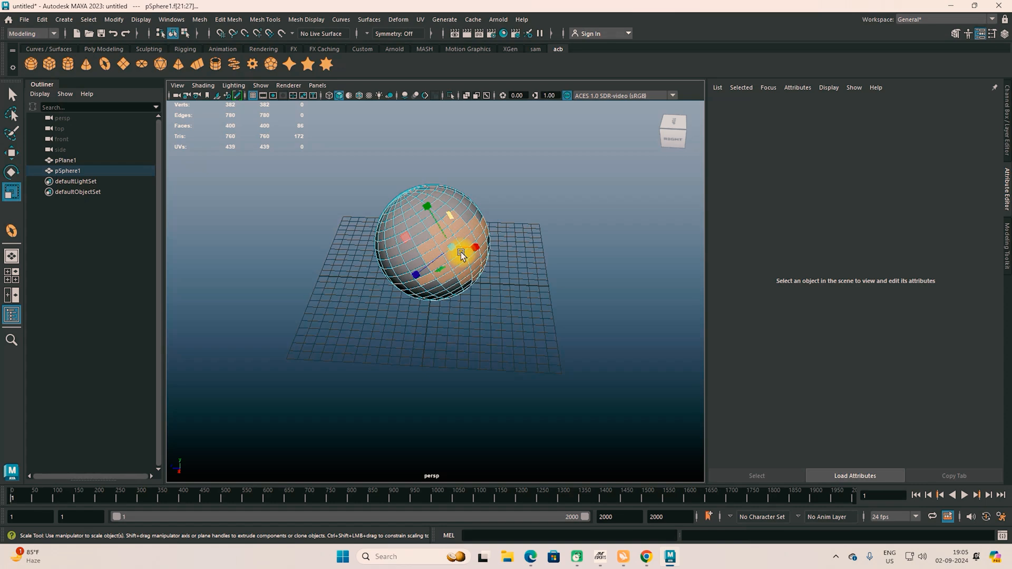
{"action": "left_click_drag", "start_coordinate": [401, 263], "coordinate": [406, 237], "text": "alt"}
{"action": "right_click_drag", "start_coordinate": [406, 237], "coordinate": [458, 219]}
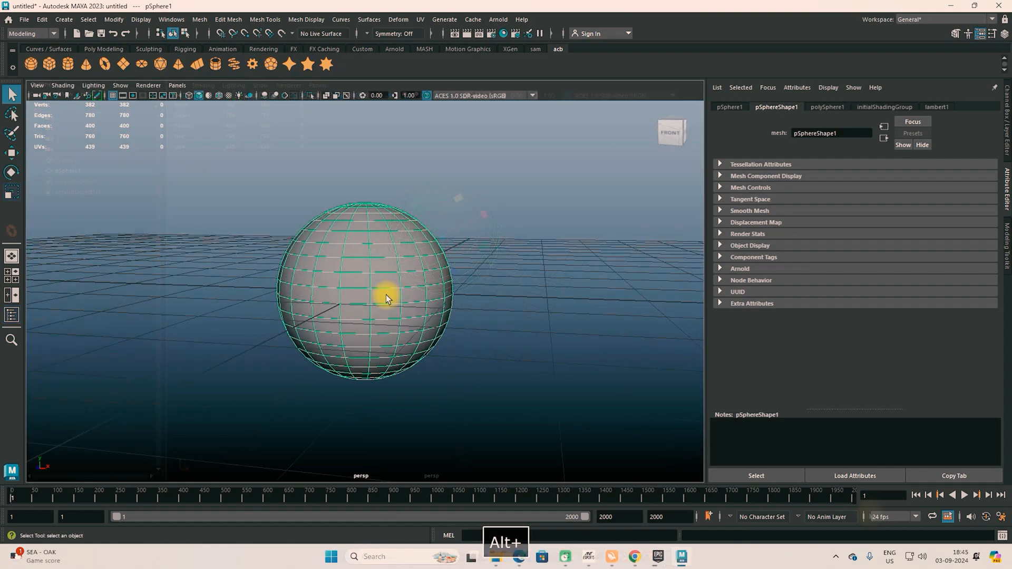
Raise the sphere along Y above the grid and switch it to face components.
{"action": "key", "text": "w"}
{"action": "left_click_drag", "start_coordinate": [364, 240], "coordinate": [382, 176]}
{"action": "scroll", "coordinate": [388, 195], "scroll_direction": "up", "scroll_amount": 5}
{"action": "middle_click_drag", "start_coordinate": [388, 195], "coordinate": [409, 293], "text": "alt"}
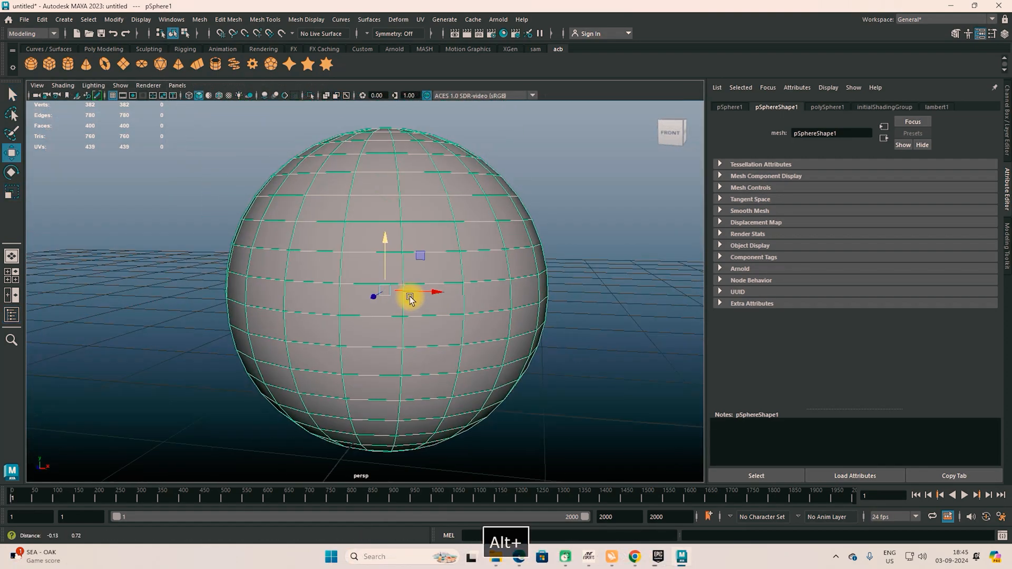
{"action": "right_click", "coordinate": [393, 167]}
{"action": "left_click", "coordinate": [396, 196]}
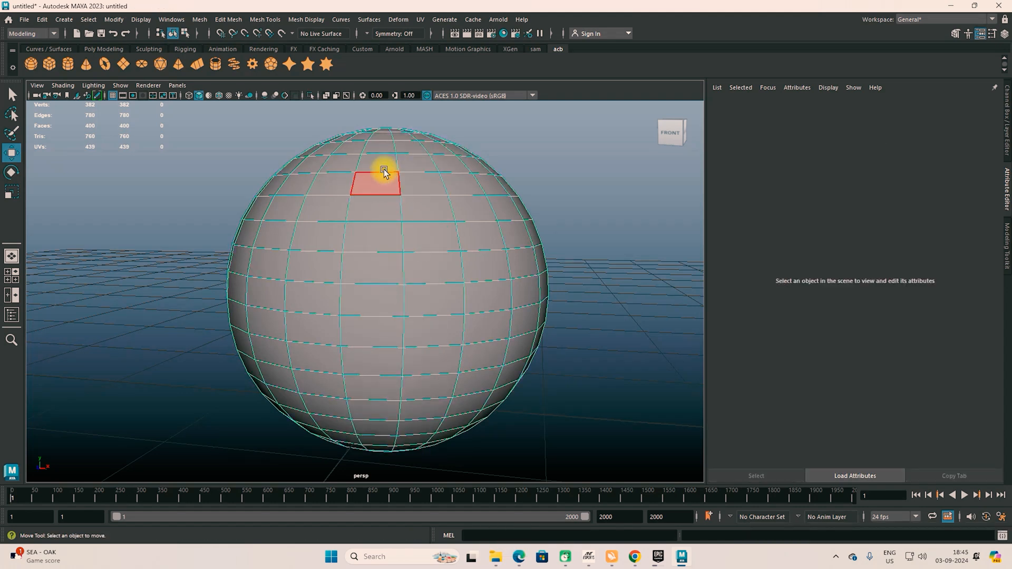
Try to delete a vertical strip of faces selected straight through the sphere, and undo the deletion.
{"action": "left_click_drag", "start_coordinate": [377, 142], "coordinate": [373, 362]}
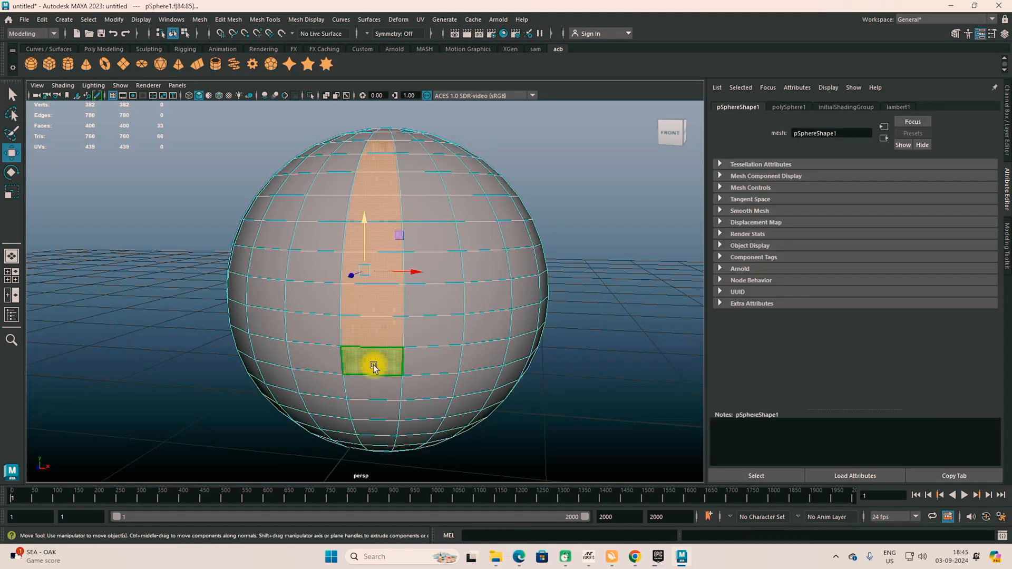
{"action": "key", "text": "Delete"}
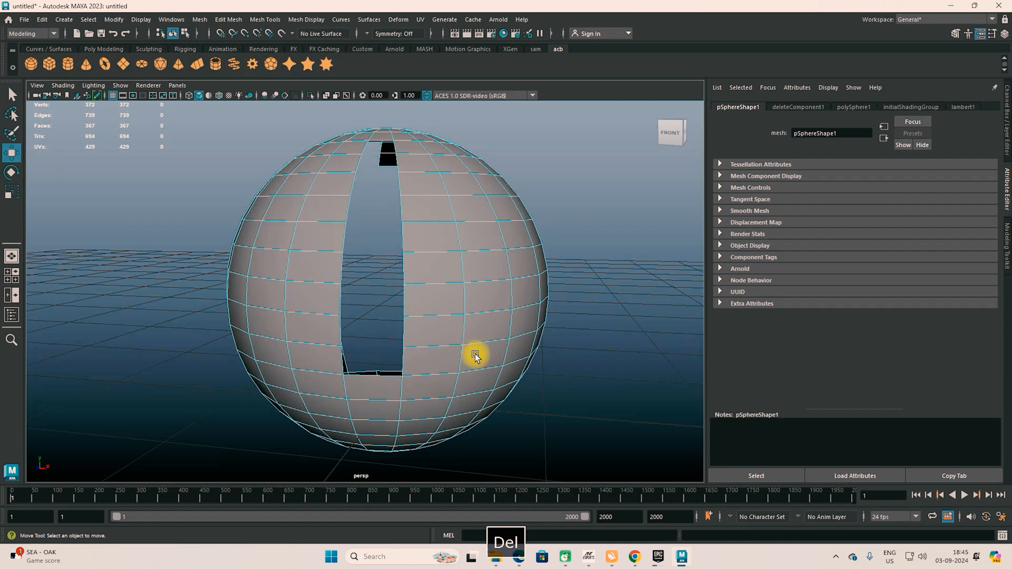
{"action": "key", "text": "ctrl+z"}
Paint-select a single vertical column of ten faces on the near side of the sphere and delete it.
{"action": "left_click_drag", "start_coordinate": [453, 332], "coordinate": [402, 332], "text": "alt"}
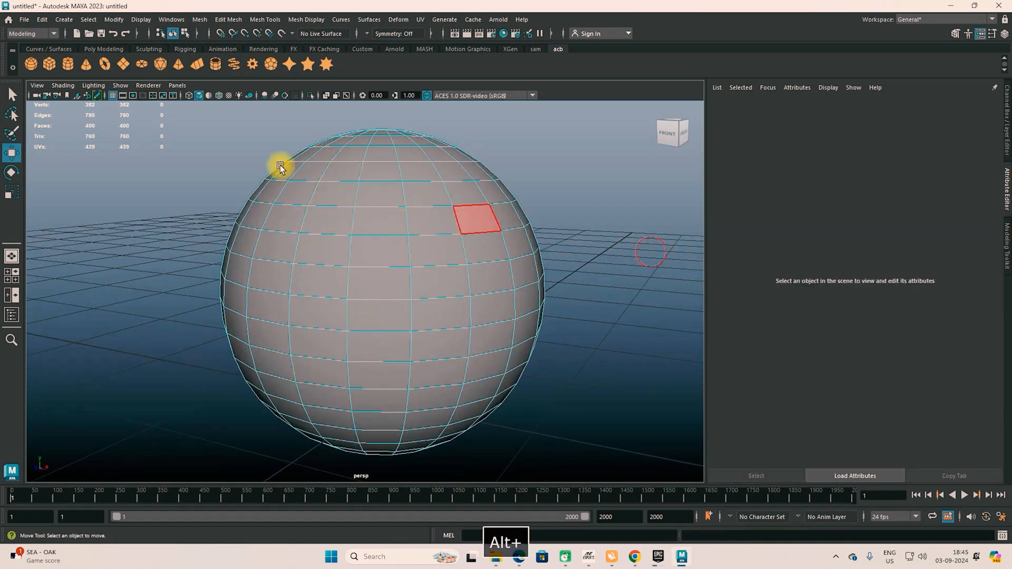
{"action": "key", "text": "Tab"}
{"action": "left_click_drag", "start_coordinate": [350, 163], "coordinate": [325, 402]}
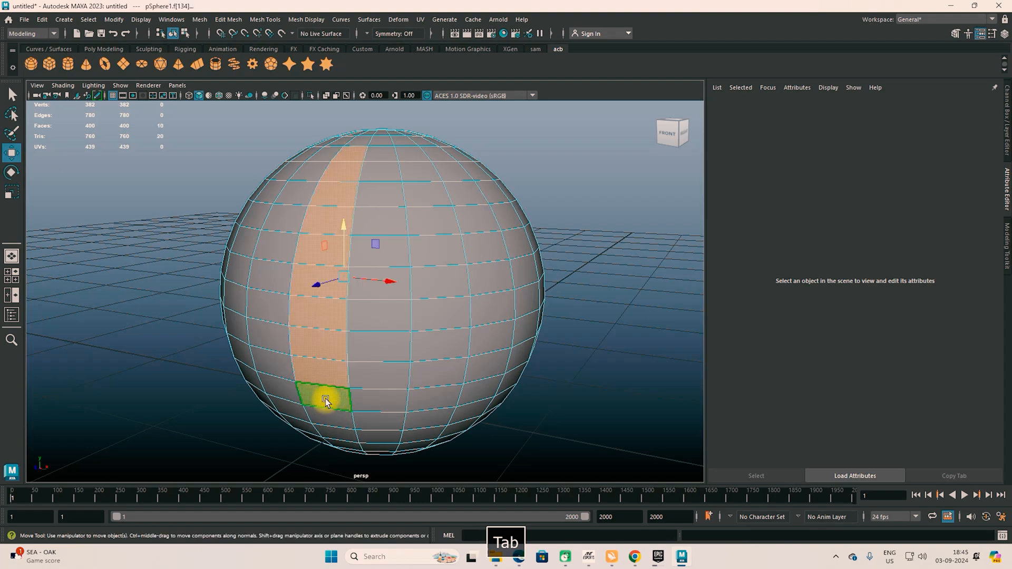
{"action": "key", "text": "Return"}
{"action": "key", "text": "Delete"}
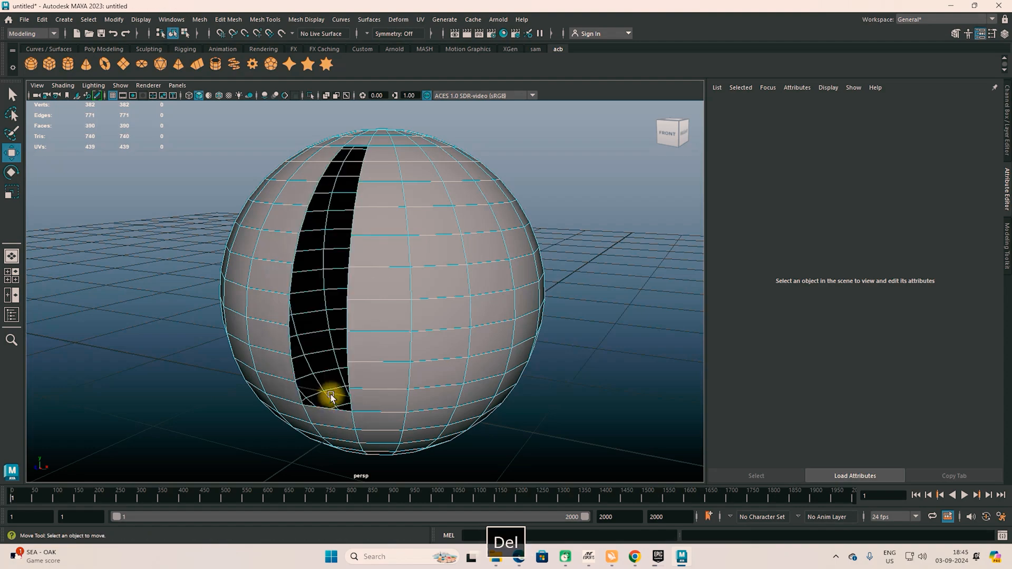
Switch the sphere to vertex components and select the two facing vertices one row below the open slot's upper end.
{"action": "mouse_move", "coordinate": [428, 336]}
{"action": "left_mouse_down", "text": "alt"}
{"action": "mouse_move", "coordinate": [464, 353]}
{"action": "mouse_move", "coordinate": [429, 323]}
{"action": "mouse_move", "coordinate": [384, 378]}
{"action": "mouse_move", "coordinate": [400, 356]}
{"action": "mouse_move", "coordinate": [194, 322]}
{"action": "mouse_move", "coordinate": [423, 349]}
{"action": "left_mouse_up", "text": "alt"}
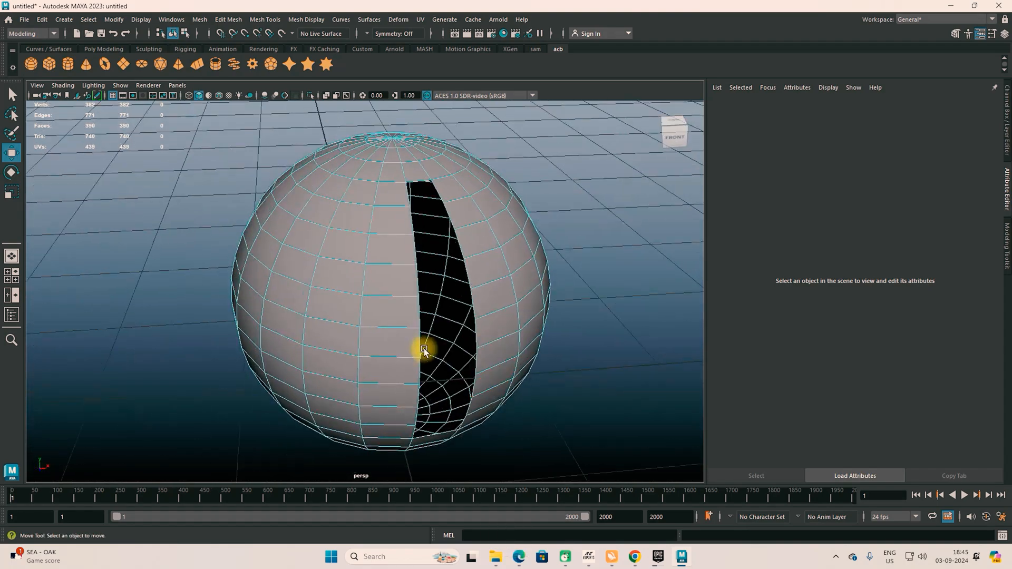
{"action": "middle_click_drag", "start_coordinate": [444, 326], "coordinate": [385, 371], "text": "alt"}
{"action": "scroll", "coordinate": [400, 356], "scroll_direction": "up", "scroll_amount": 5}
{"action": "left_click_drag", "start_coordinate": [406, 343], "coordinate": [383, 310], "text": "alt"}
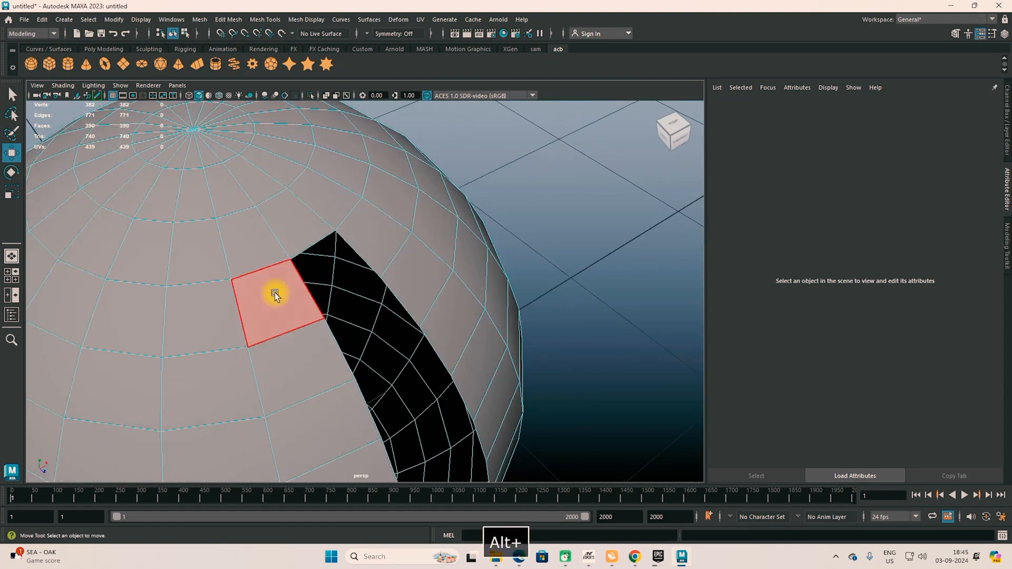
{"action": "right_click_drag", "start_coordinate": [292, 299], "coordinate": [234, 240]}
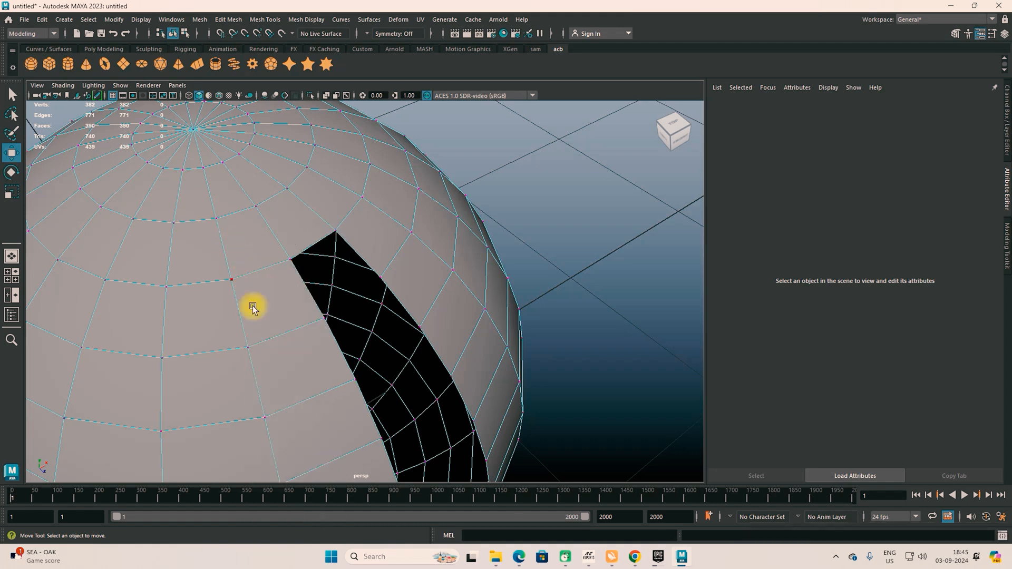
{"action": "left_click", "coordinate": [325, 318]}
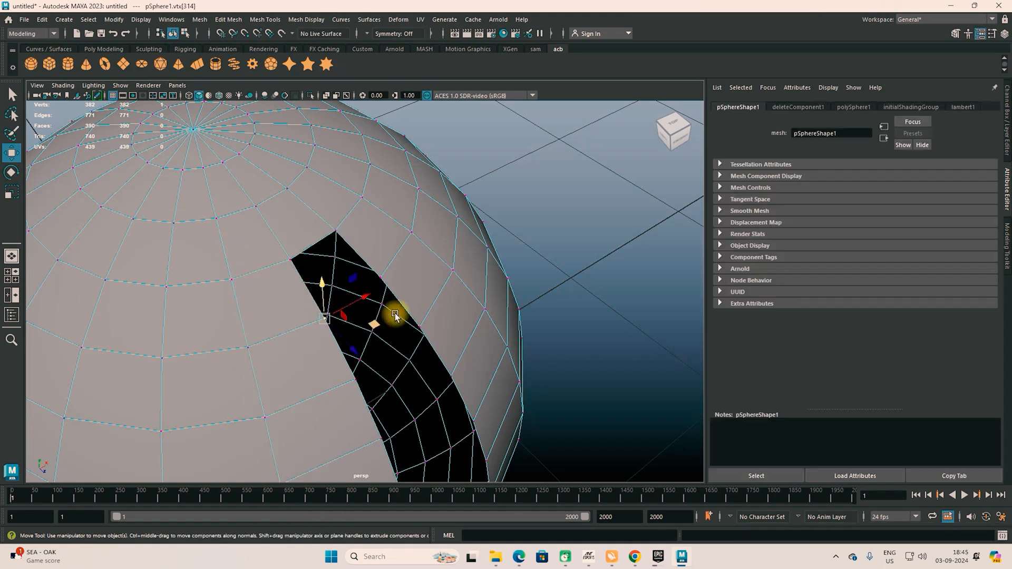
{"action": "left_click", "coordinate": [379, 278], "text": "shift"}
Add the Merge command from the mesh editing commands to the custom acb shelf.
{"action": "left_click_drag", "start_coordinate": [442, 325], "coordinate": [509, 314], "text": "alt"}
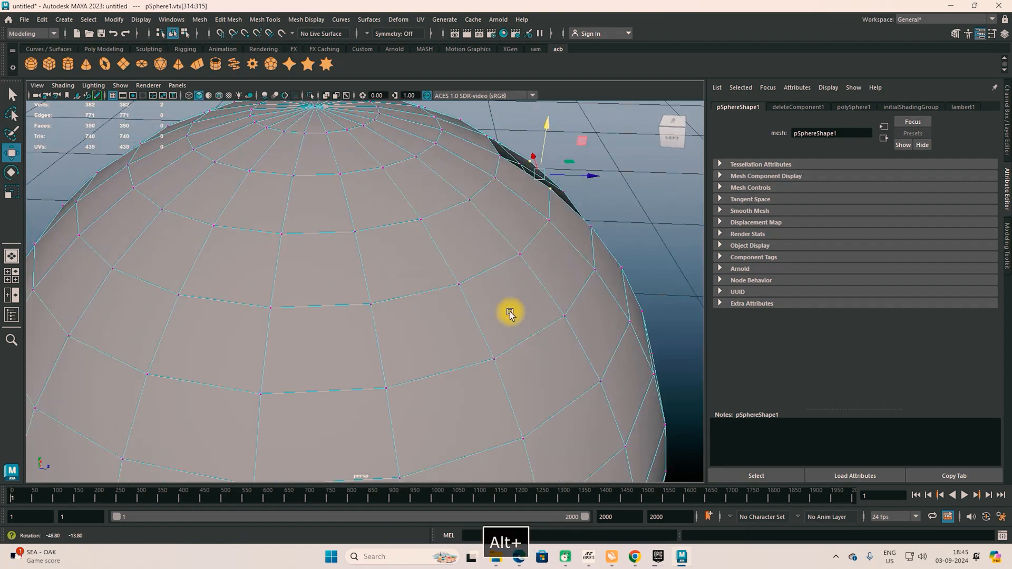
{"action": "left_click_drag", "start_coordinate": [573, 284], "coordinate": [431, 371], "text": "alt"}
{"action": "left_click", "coordinate": [229, 20]}
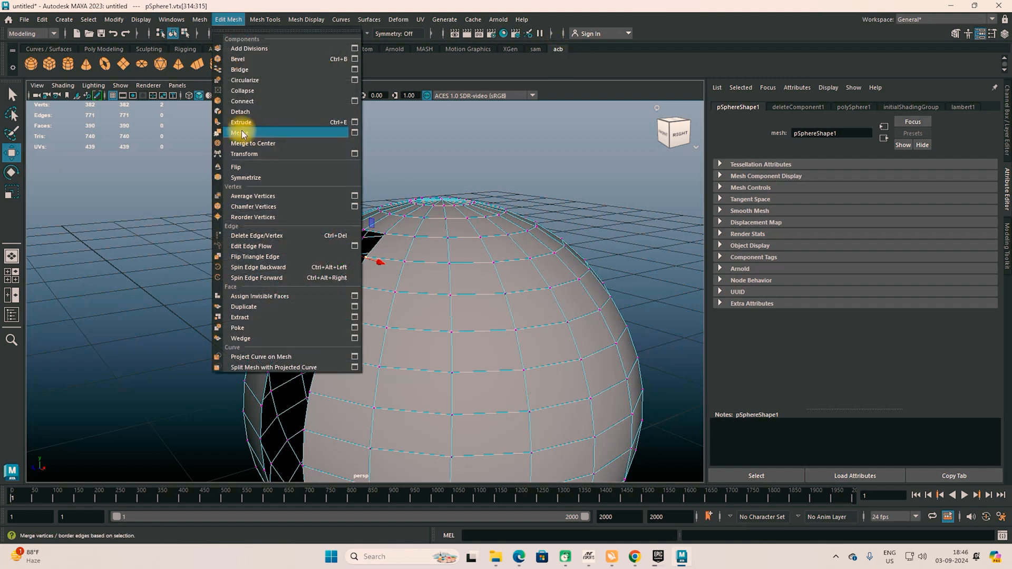
{"action": "left_click", "coordinate": [242, 134], "text": "ctrl+shift"}
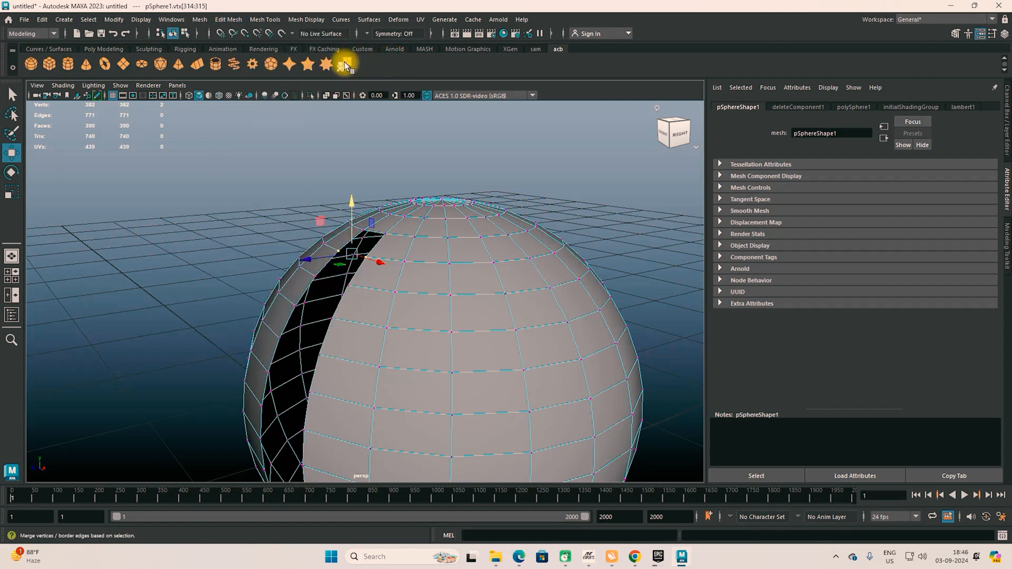
Merge the two selected vertices across the slot using the new Merge shortcut on the shelf.
{"action": "left_click_drag", "start_coordinate": [487, 334], "coordinate": [460, 287], "text": "alt"}
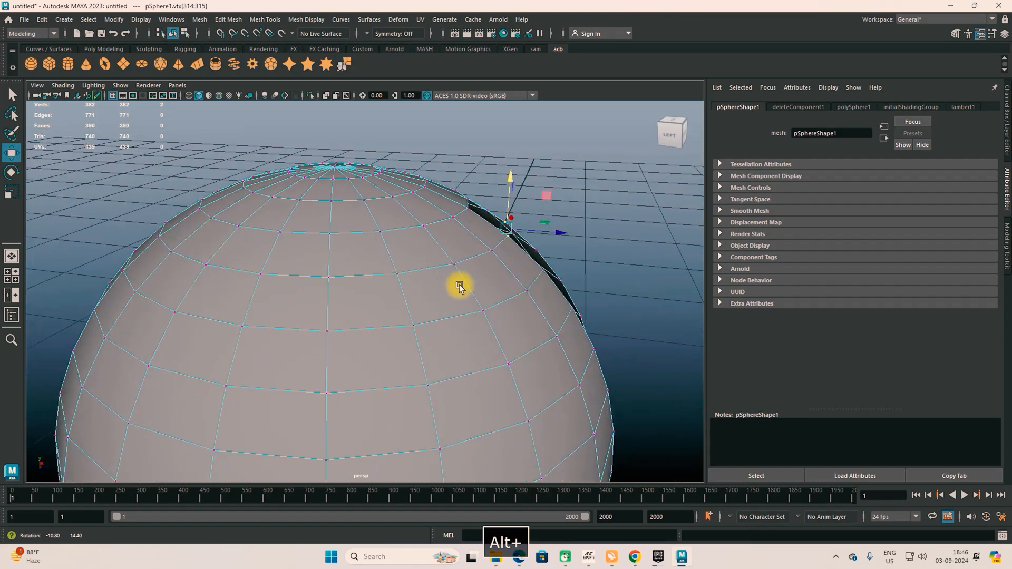
{"action": "scroll", "coordinate": [543, 255], "scroll_direction": "up", "scroll_amount": 5}
{"action": "scroll", "coordinate": [545, 256], "scroll_direction": "down", "scroll_amount": 2}
{"action": "middle_click_drag", "start_coordinate": [544, 256], "coordinate": [395, 342], "text": "alt"}
{"action": "left_click_drag", "start_coordinate": [395, 342], "coordinate": [255, 332], "text": "alt"}
{"action": "left_click", "coordinate": [343, 64]}
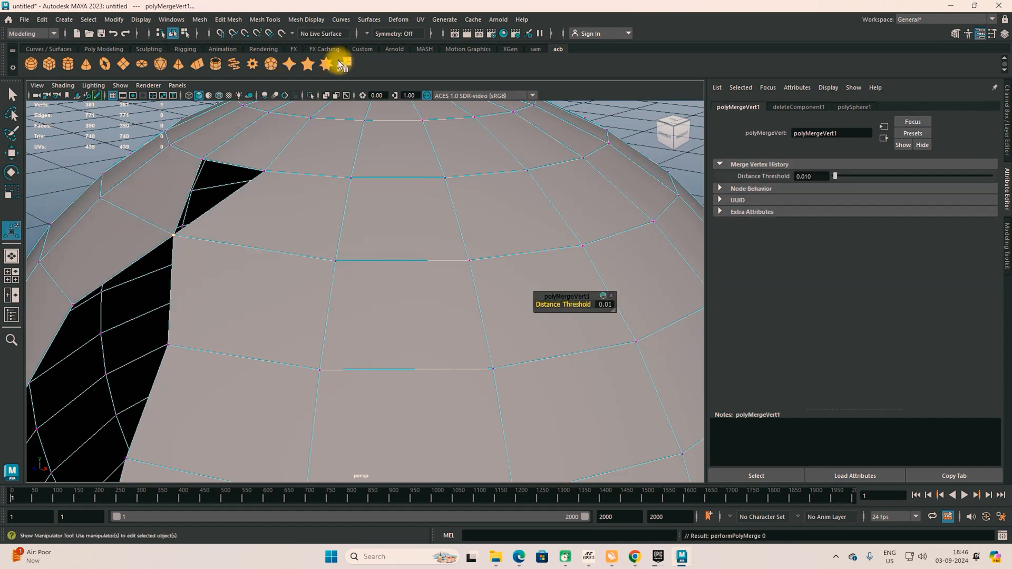
Move the merge settings popup clear of the sphere and set the Distance Threshold to 0.11.
{"action": "left_click_drag", "start_coordinate": [204, 294], "coordinate": [362, 312], "text": "alt"}
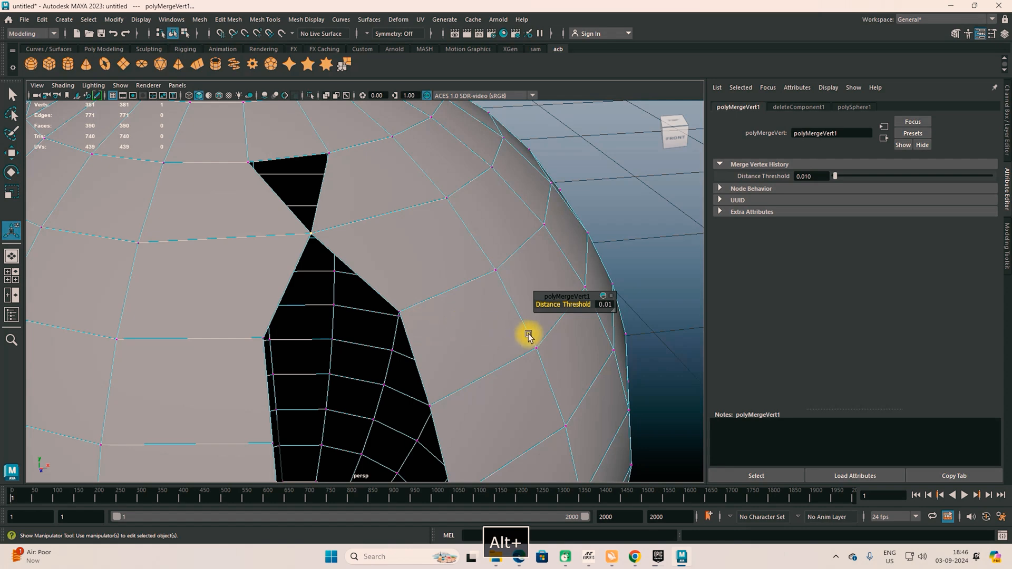
{"action": "left_click_drag", "start_coordinate": [548, 295], "coordinate": [618, 164]}
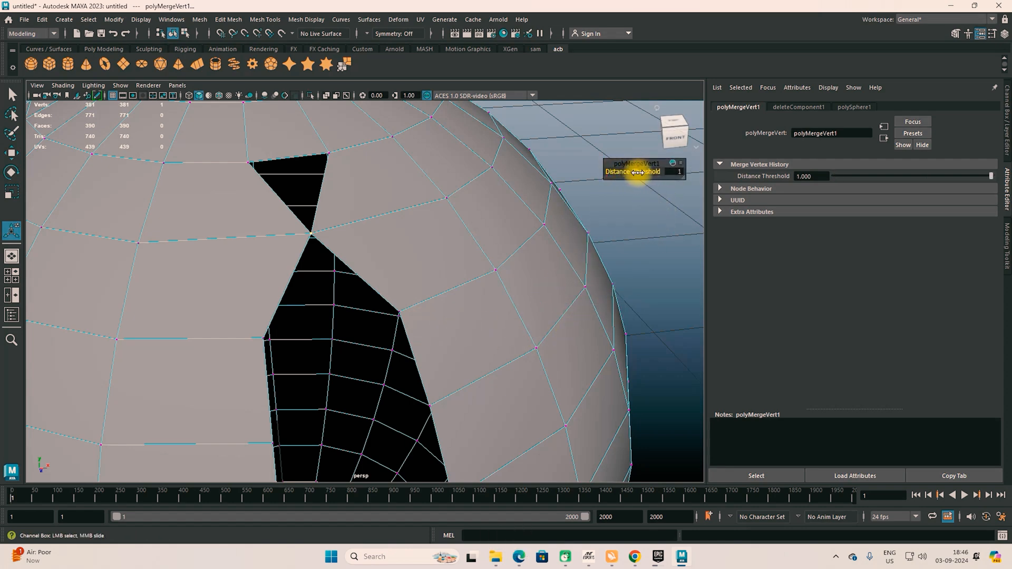
{"action": "left_click_drag", "start_coordinate": [659, 173], "coordinate": [596, 169]}
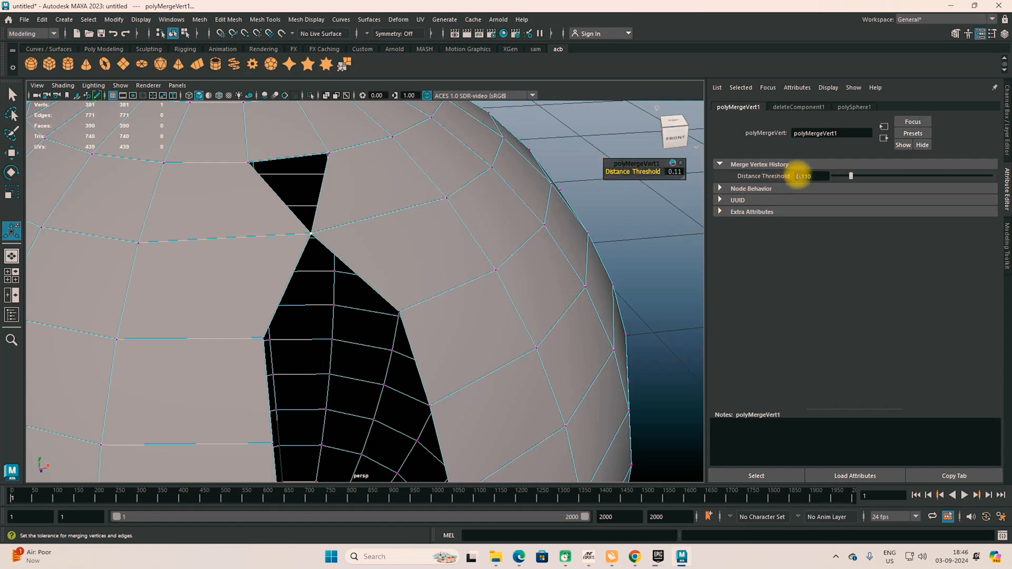
Merge the facing vertex pairs across the slot in the third and fourth rows from its upper end.
{"action": "left_click", "coordinate": [263, 338]}
{"action": "left_click", "coordinate": [399, 312], "text": "shift"}
{"action": "key", "text": "shift+g"}
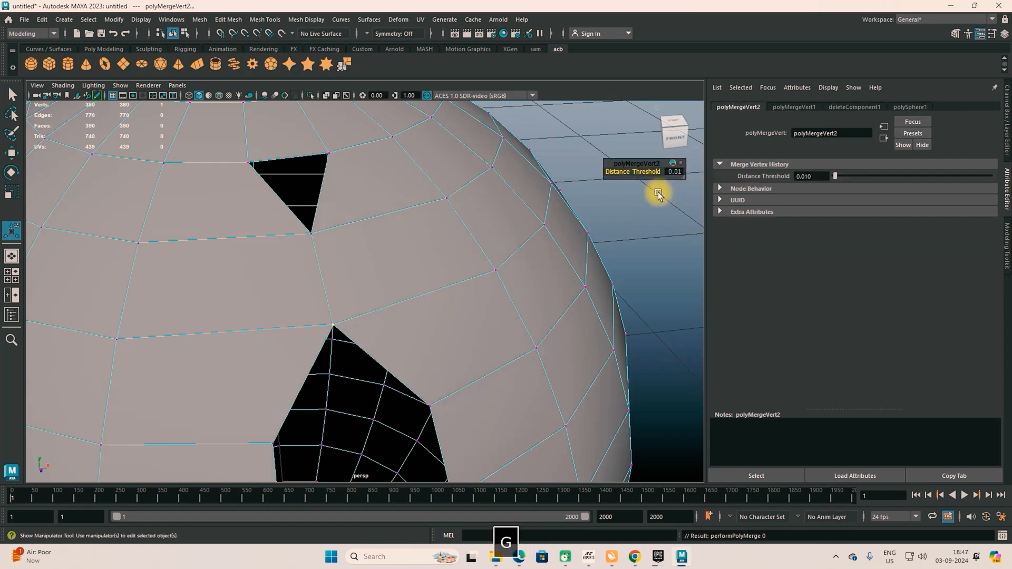
{"action": "left_click", "coordinate": [272, 445]}
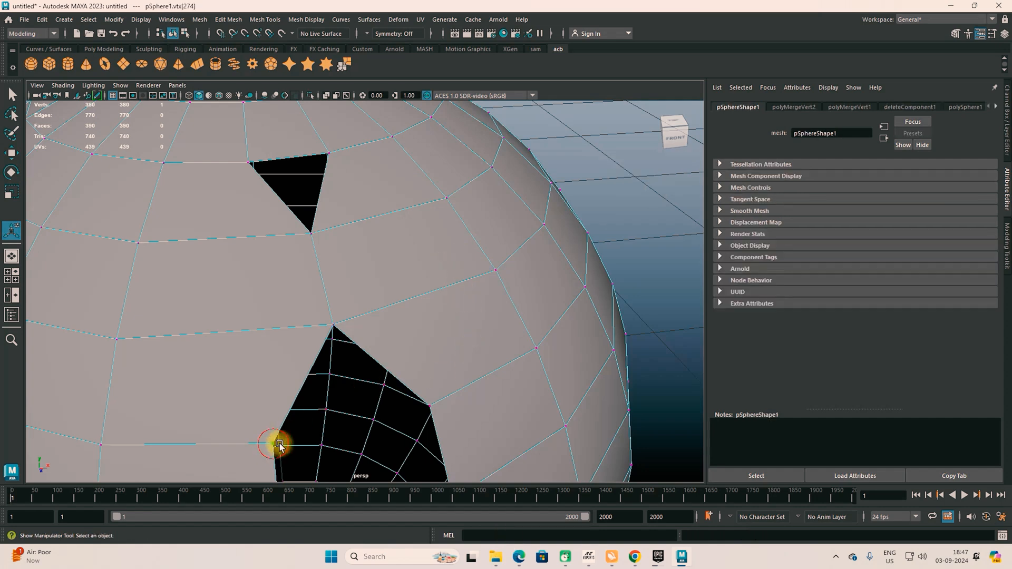
{"action": "left_click", "coordinate": [434, 405], "text": "shift"}
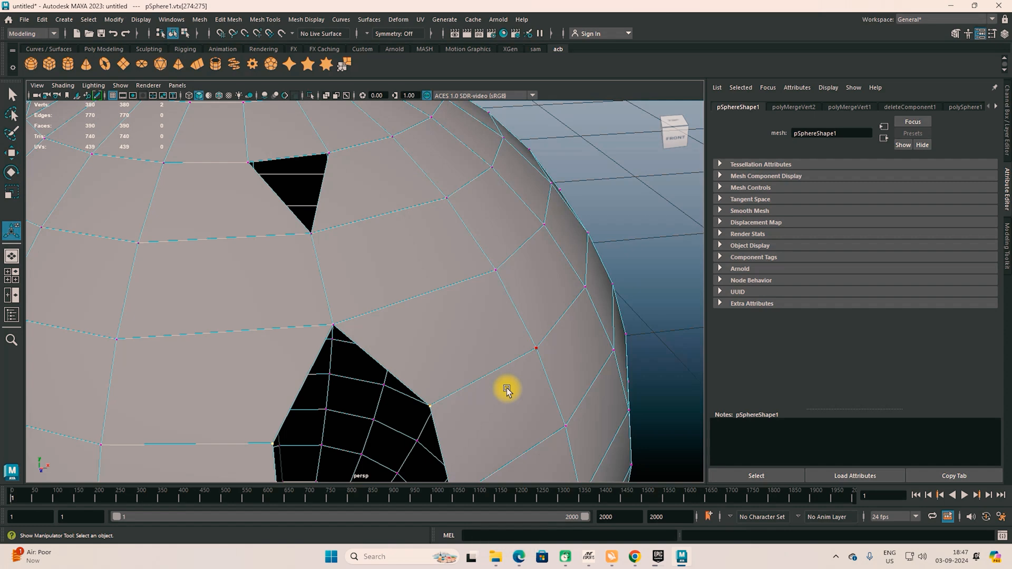
{"action": "key", "text": "g"}
Continue down the slot, merging the facing vertex pairs in its fifth and sixth rows.
{"action": "middle_click_drag", "start_coordinate": [474, 398], "coordinate": [443, 284], "text": "alt"}
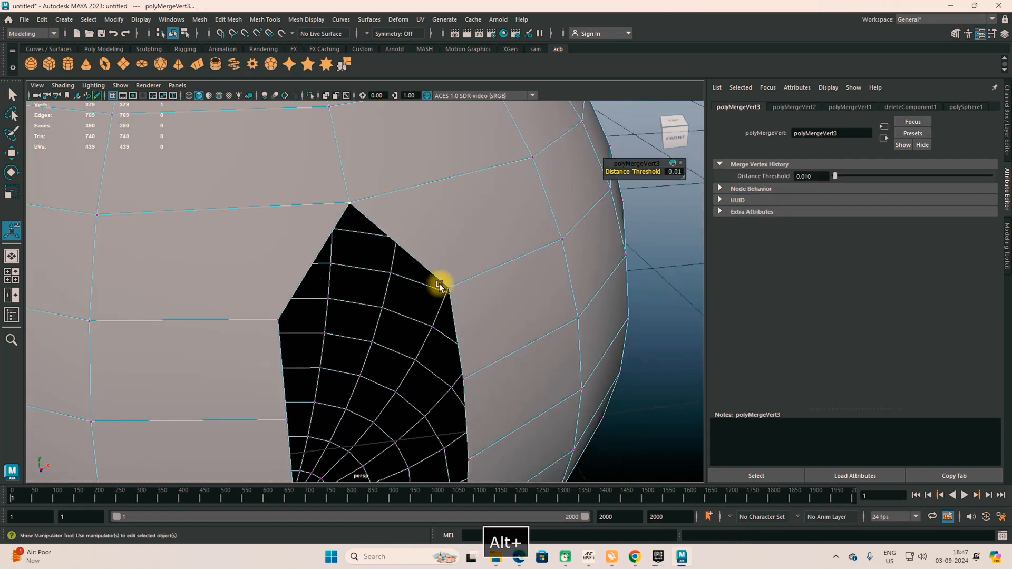
{"action": "left_click", "coordinate": [278, 319]}
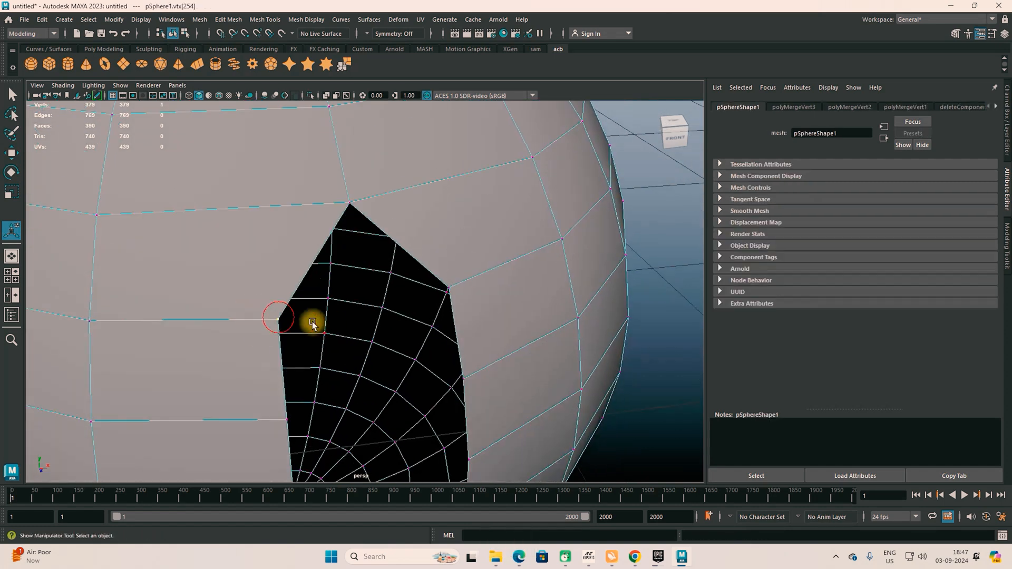
{"action": "left_click", "coordinate": [449, 288], "text": "shift"}
{"action": "key", "text": "g"}
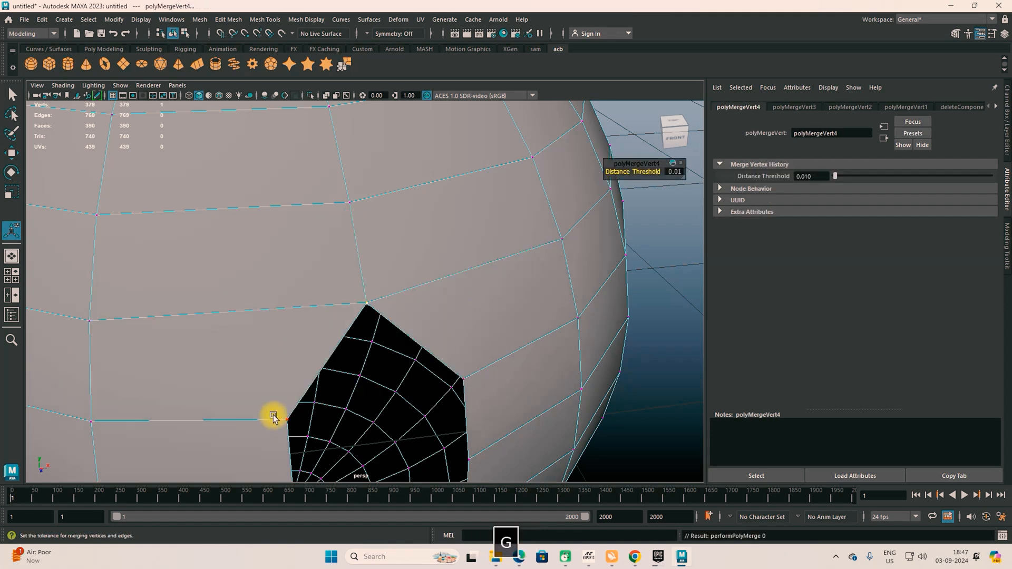
{"action": "left_click", "coordinate": [288, 420]}
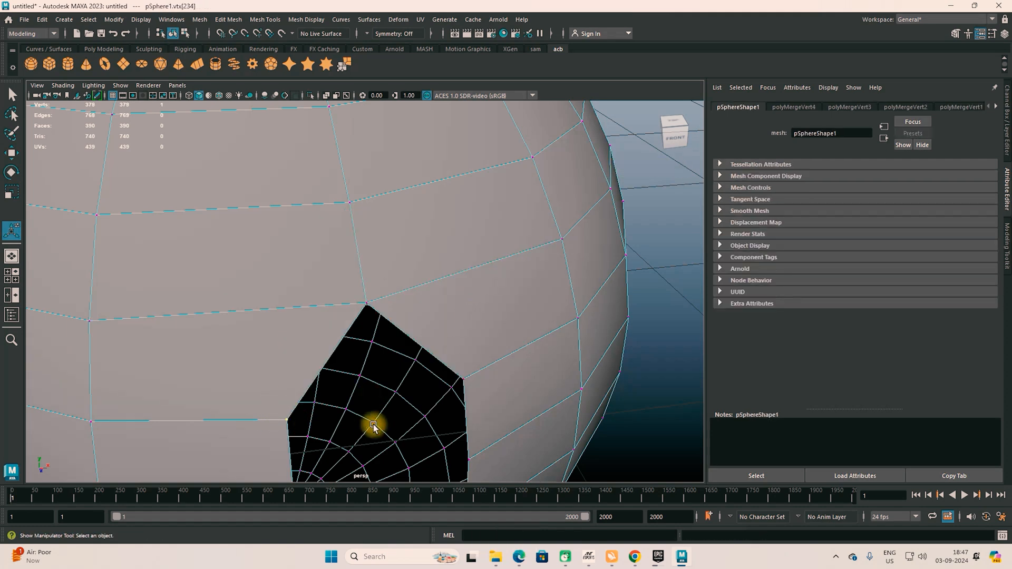
{"action": "left_click", "coordinate": [463, 378], "text": "shift"}
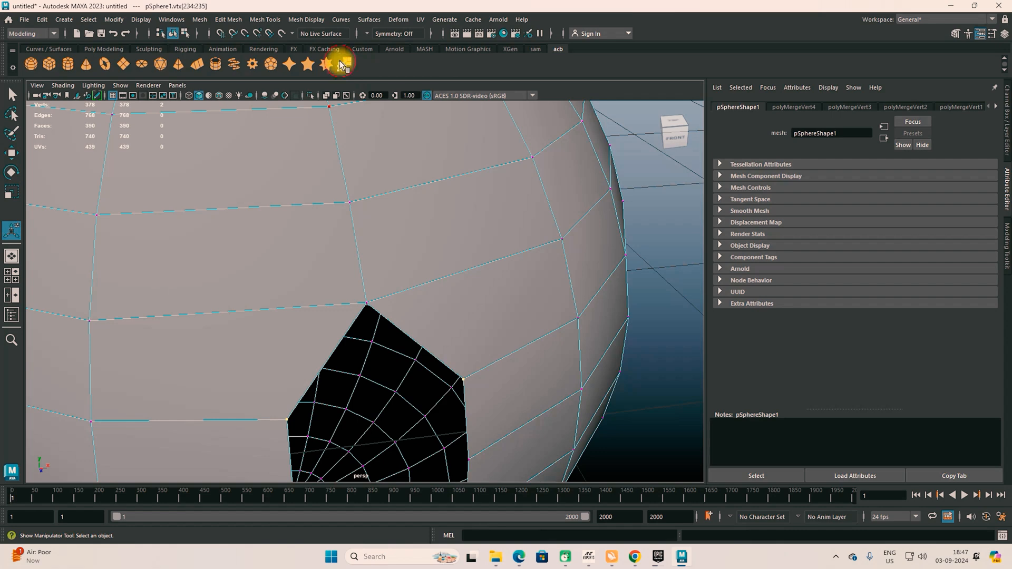
{"action": "left_click", "coordinate": [342, 63]}
Merge the facing vertex pairs in the seventh and eighth rows of the slot on the sphere's lower half.
{"action": "scroll", "coordinate": [441, 371], "scroll_direction": "down", "scroll_amount": 5}
{"action": "middle_click_drag", "start_coordinate": [440, 368], "coordinate": [445, 242], "text": "alt"}
{"action": "left_click_drag", "start_coordinate": [425, 259], "coordinate": [453, 260], "text": "alt"}
{"action": "left_click", "coordinate": [391, 213]}
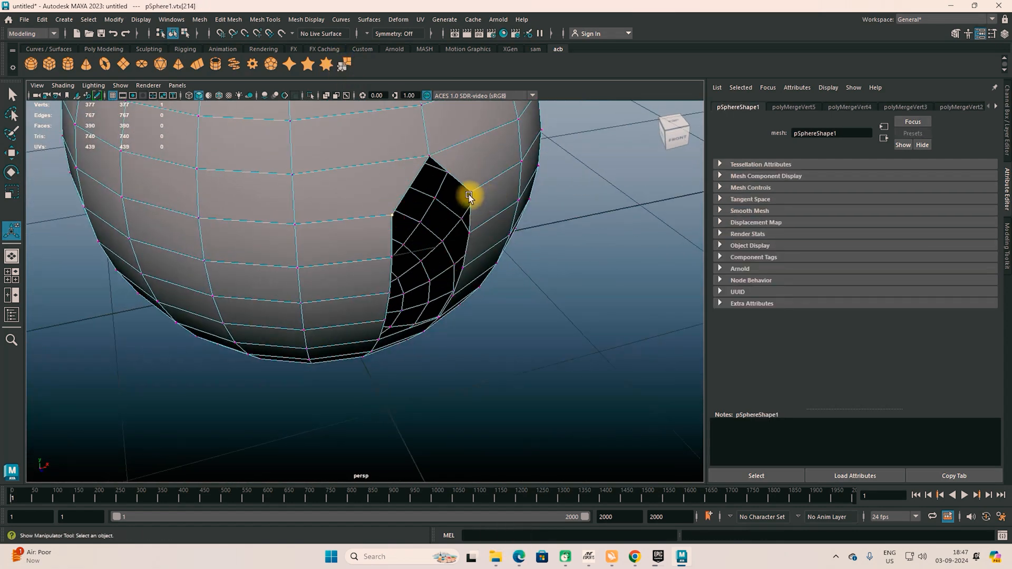
{"action": "left_click", "coordinate": [470, 194], "text": "shift"}
{"action": "key", "text": "g"}
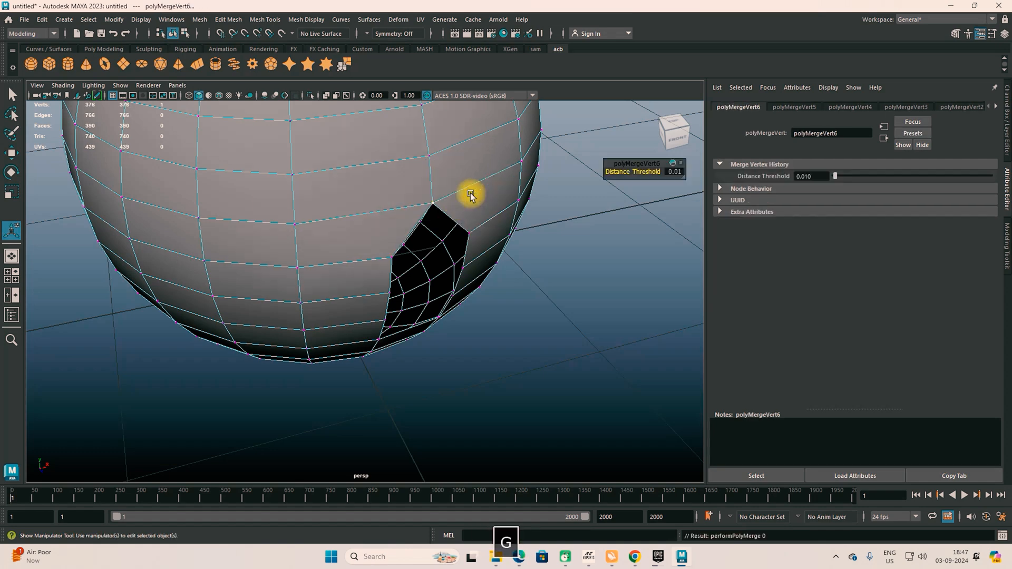
{"action": "left_click", "coordinate": [391, 257]}
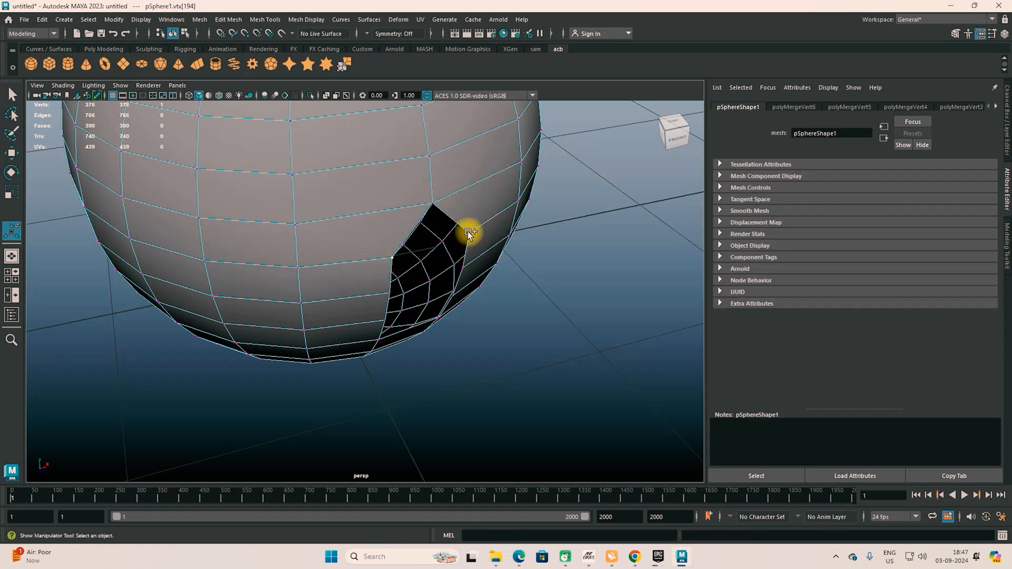
{"action": "left_click", "coordinate": [468, 232], "text": "shift"}
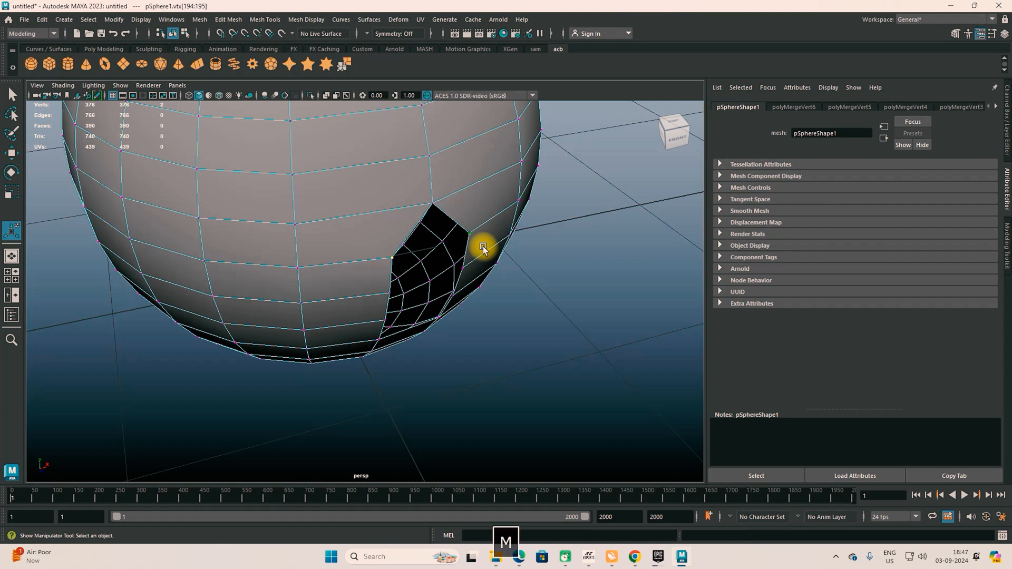
{"action": "key", "text": "g"}
Merge the facing vertex pair in the slot's ninth row, leaving the pairs in its last two rows open.
{"action": "left_click_drag", "start_coordinate": [483, 321], "coordinate": [389, 262], "text": "alt"}
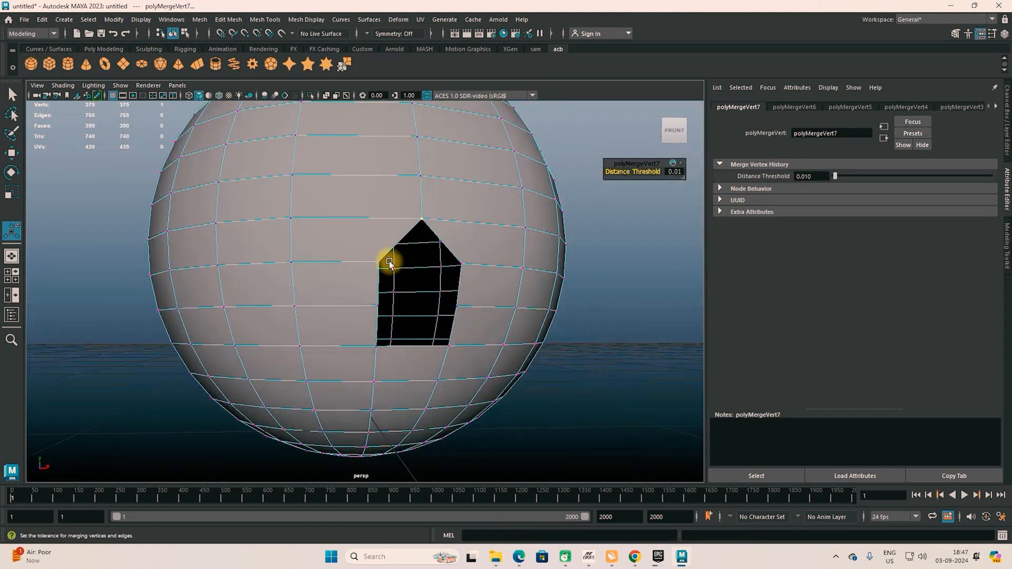
{"action": "left_click", "coordinate": [380, 262]}
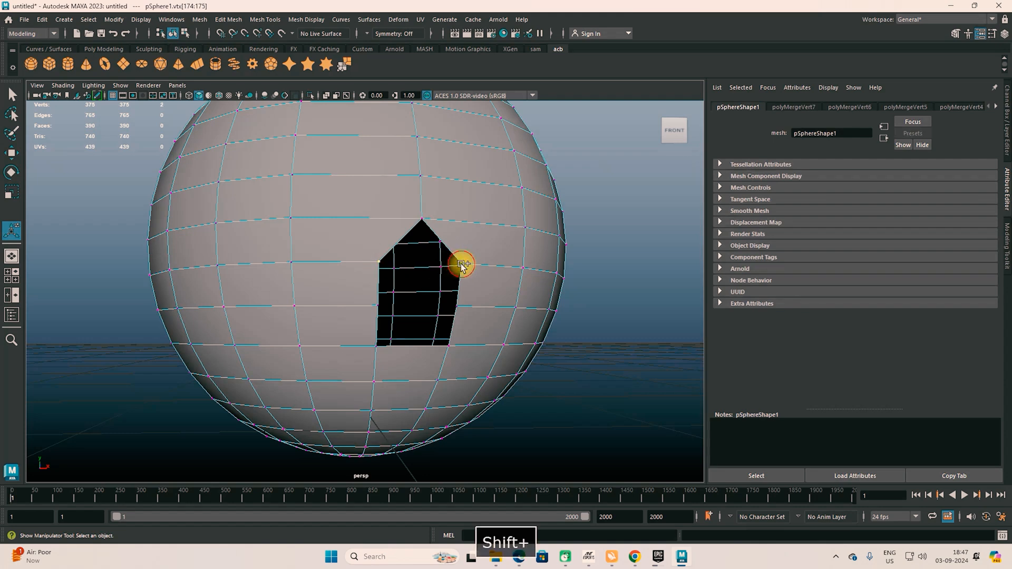
{"action": "key", "text": "g"}
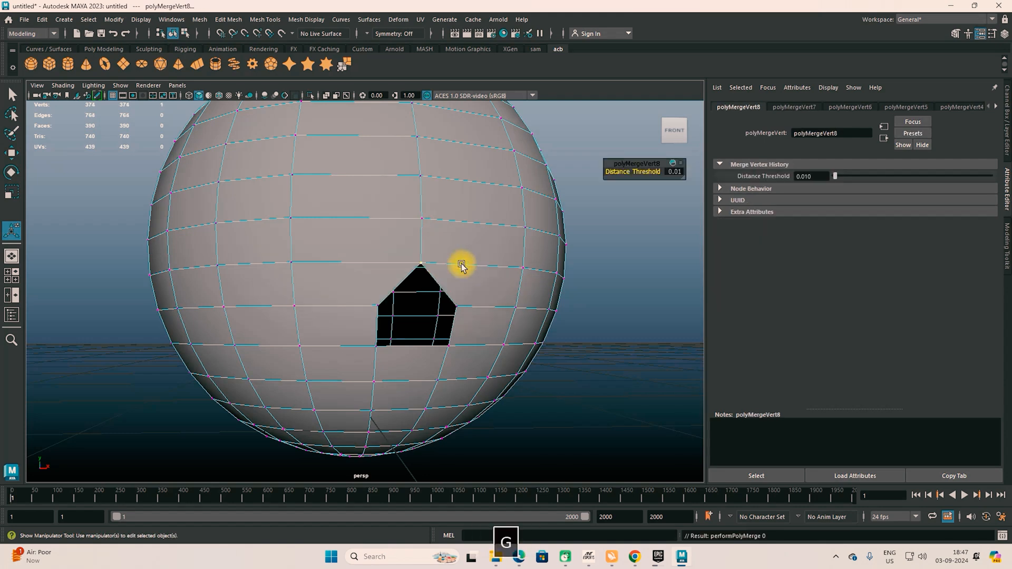
Select all five border vertices of the remaining lower hole and apply Merge to them.
{"action": "left_click", "coordinate": [378, 307]}
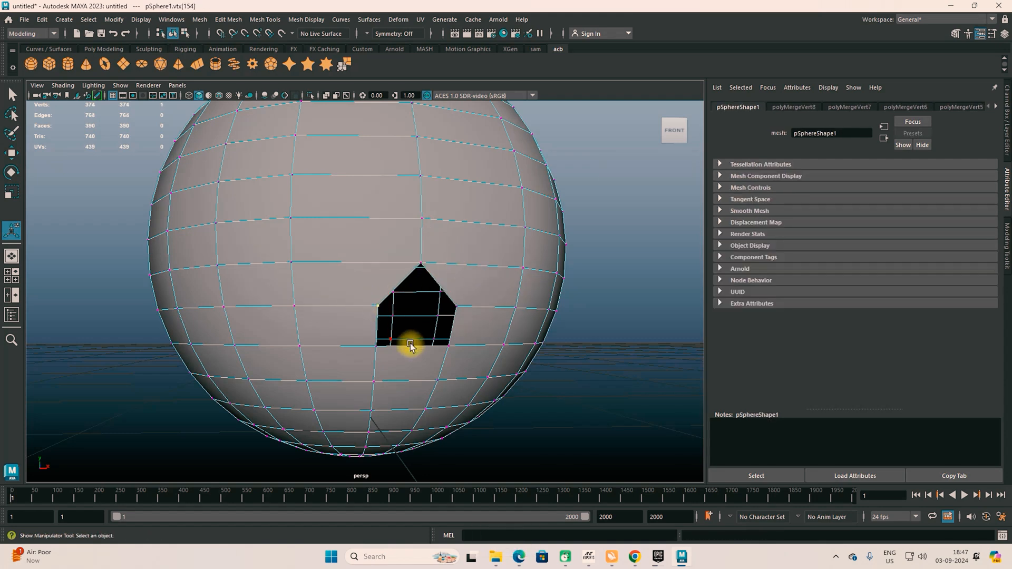
{"action": "left_click", "coordinate": [421, 264], "text": "shift"}
{"action": "left_click", "coordinate": [457, 307], "text": "shift"}
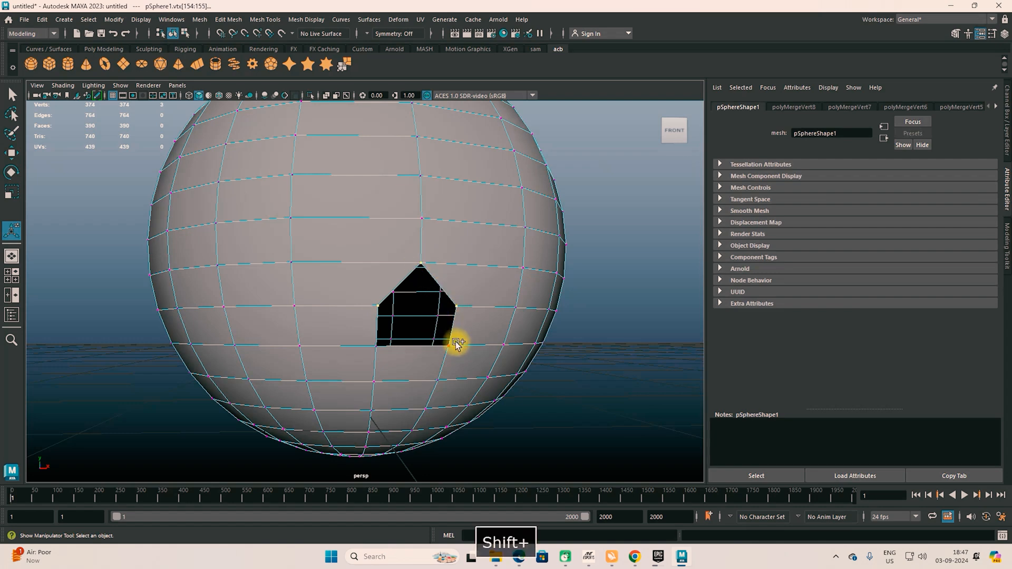
{"action": "left_click", "coordinate": [448, 346], "text": "shift"}
{"action": "left_click", "coordinate": [376, 346], "text": "shift"}
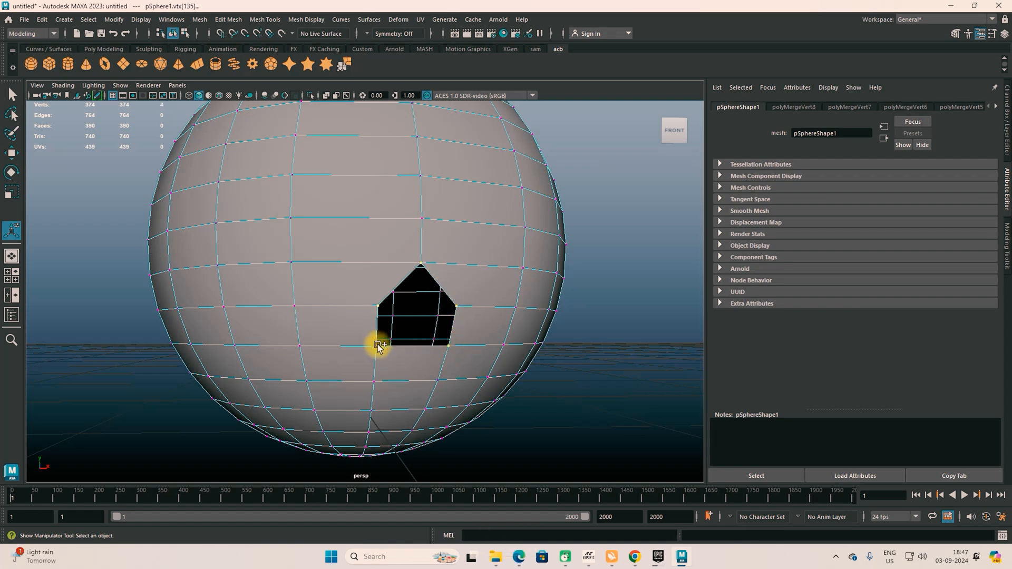
{"action": "key", "text": "g"}
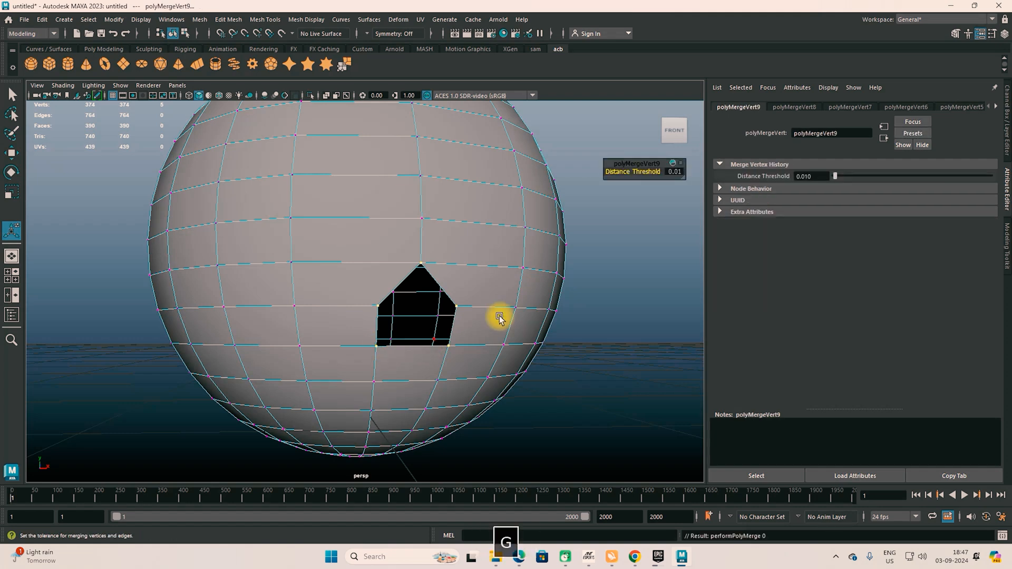
Try Distance Thresholds of 0.2 and 1 on the five-vertex merge, and undo the threshold changes.
{"action": "mouse_move", "coordinate": [626, 174]}
{"action": "left_mouse_down"}
{"action": "mouse_move", "coordinate": [645, 174]}
{"action": "mouse_move", "coordinate": [622, 173]}
{"action": "left_mouse_up"}
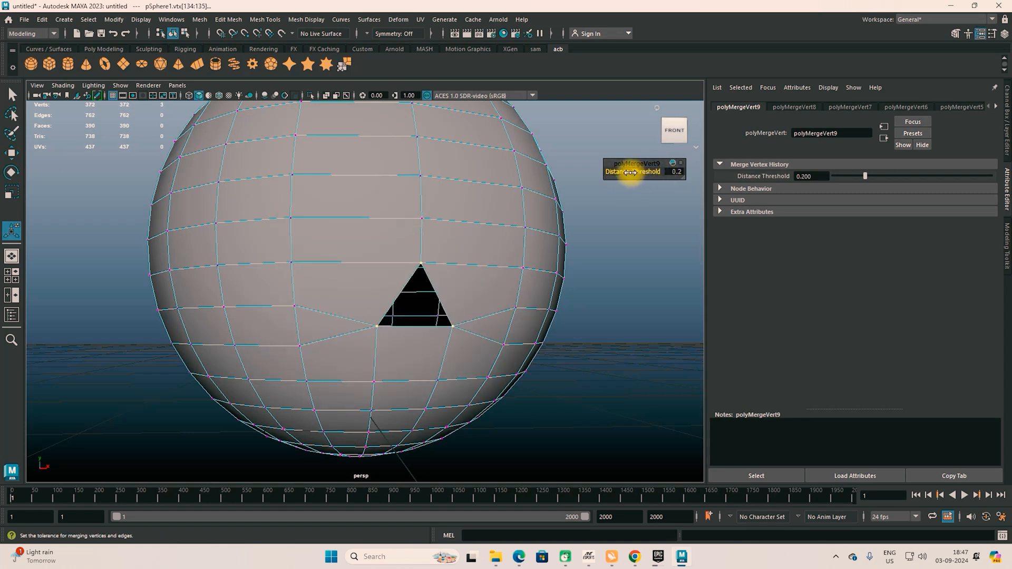
{"action": "mouse_move", "coordinate": [630, 173]}
{"action": "left_mouse_down"}
{"action": "mouse_move", "coordinate": [640, 179]}
{"action": "mouse_move", "coordinate": [627, 184]}
{"action": "mouse_move", "coordinate": [637, 181]}
{"action": "left_mouse_up"}
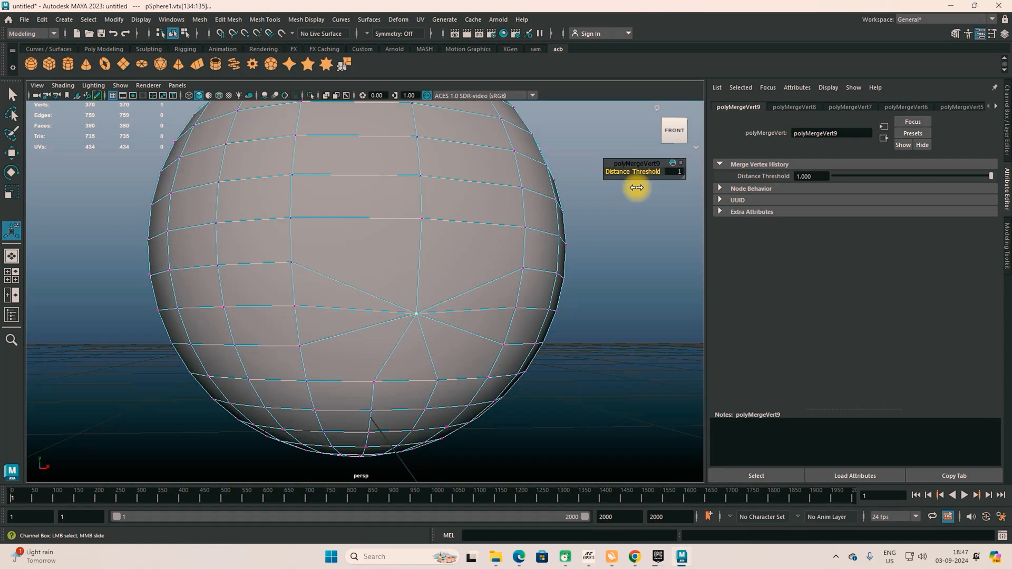
{"action": "left_click_drag", "start_coordinate": [558, 221], "coordinate": [386, 355], "text": "alt"}
{"action": "scroll", "coordinate": [589, 284], "scroll_direction": "down", "scroll_amount": 5}
{"action": "key", "text": "ctrl+z"}
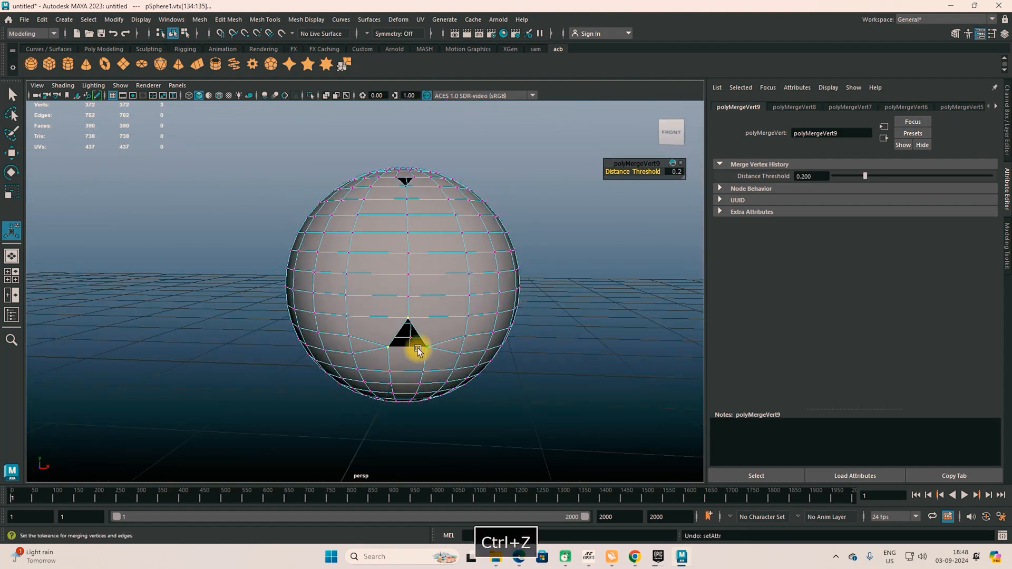
{"action": "key", "text": "ctrl+z"}
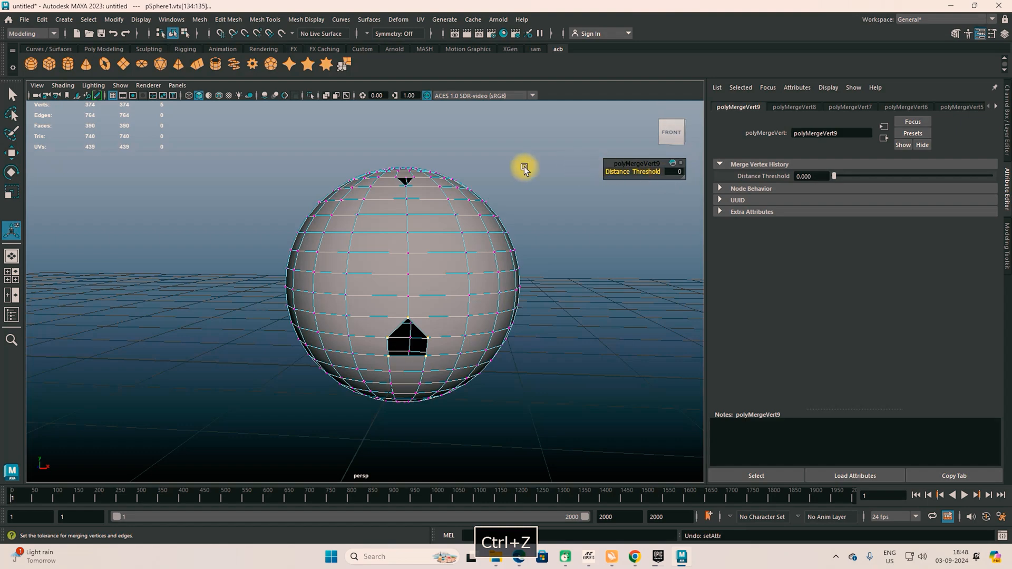
Merge the three corner vertices of the sphere's upper triangular hole, raising the Distance Threshold until they join, and return to object selection.
{"action": "left_click_drag", "start_coordinate": [403, 186], "coordinate": [411, 219], "text": "alt"}
{"action": "scroll", "coordinate": [410, 205], "scroll_direction": "up", "scroll_amount": 4}
{"action": "middle_click_drag", "start_coordinate": [463, 165], "coordinate": [421, 339], "text": "alt"}
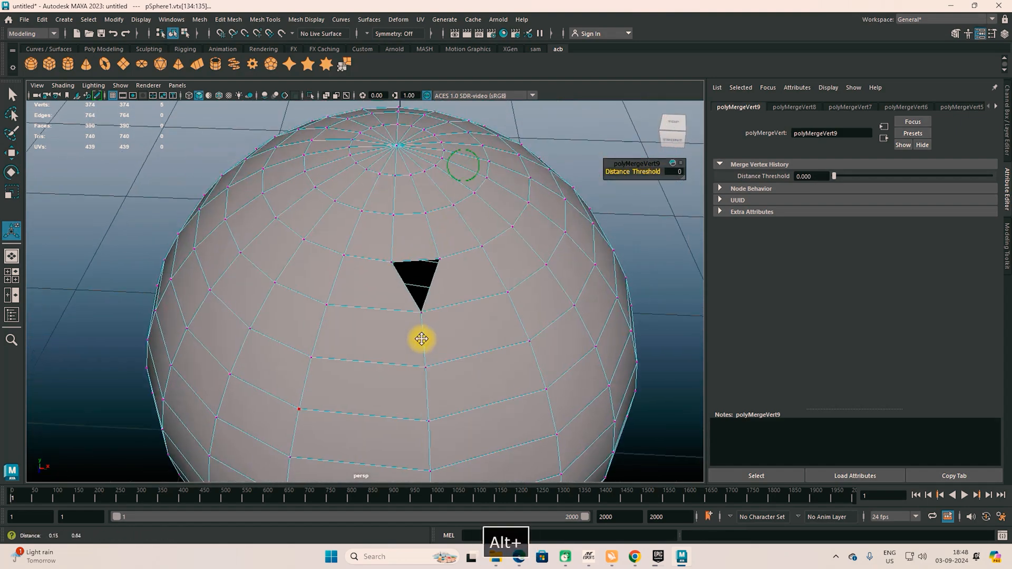
{"action": "left_click", "coordinate": [444, 259]}
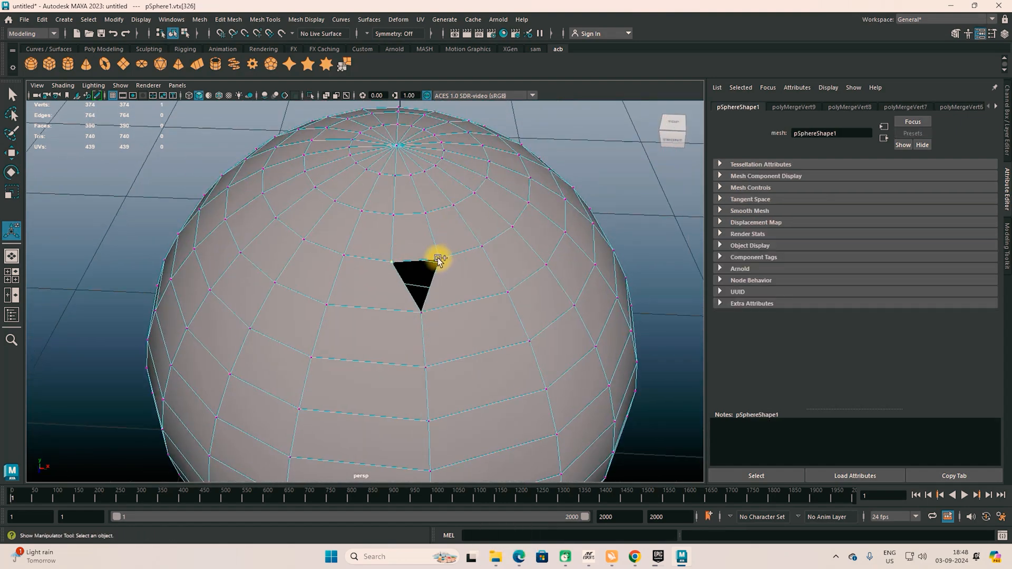
{"action": "left_click", "coordinate": [439, 259], "text": "shift"}
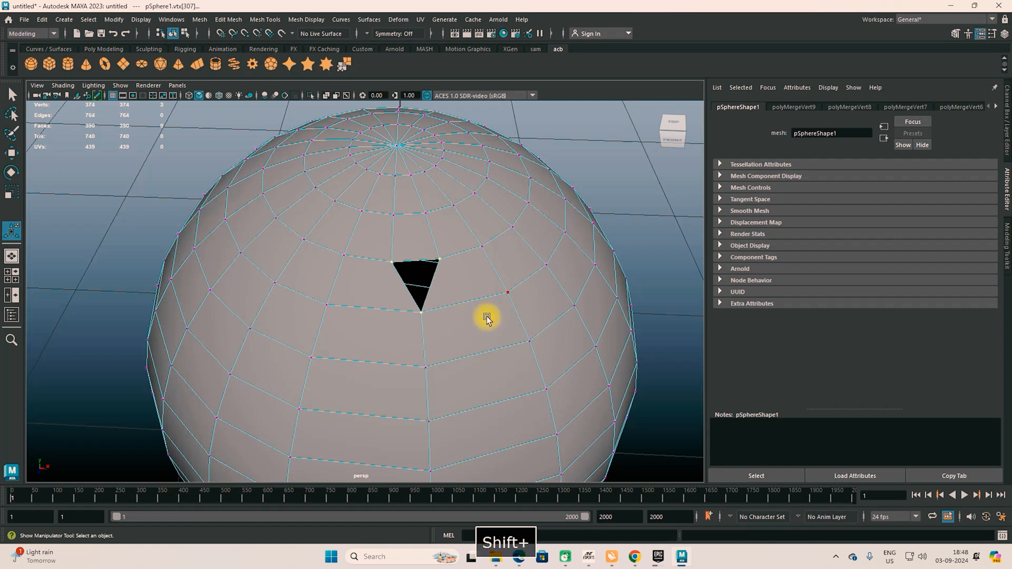
{"action": "key", "text": "g"}
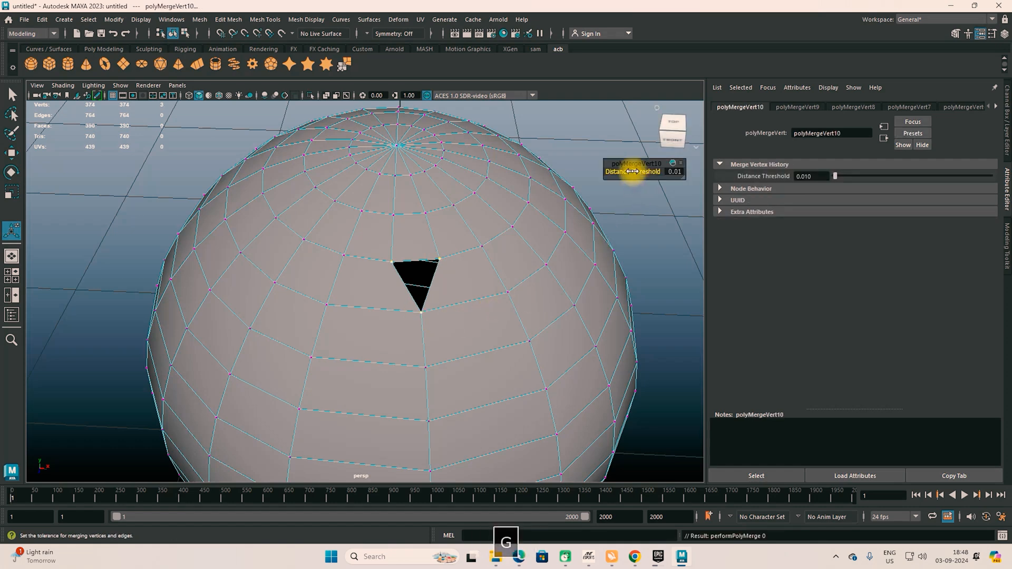
{"action": "left_click_drag", "start_coordinate": [633, 171], "coordinate": [639, 170]}
{"action": "left_click_drag", "start_coordinate": [482, 315], "coordinate": [437, 280], "text": "alt"}
{"action": "right_click_drag", "start_coordinate": [431, 243], "coordinate": [468, 234]}
{"action": "scroll", "coordinate": [468, 235], "scroll_direction": "down", "scroll_amount": 4}
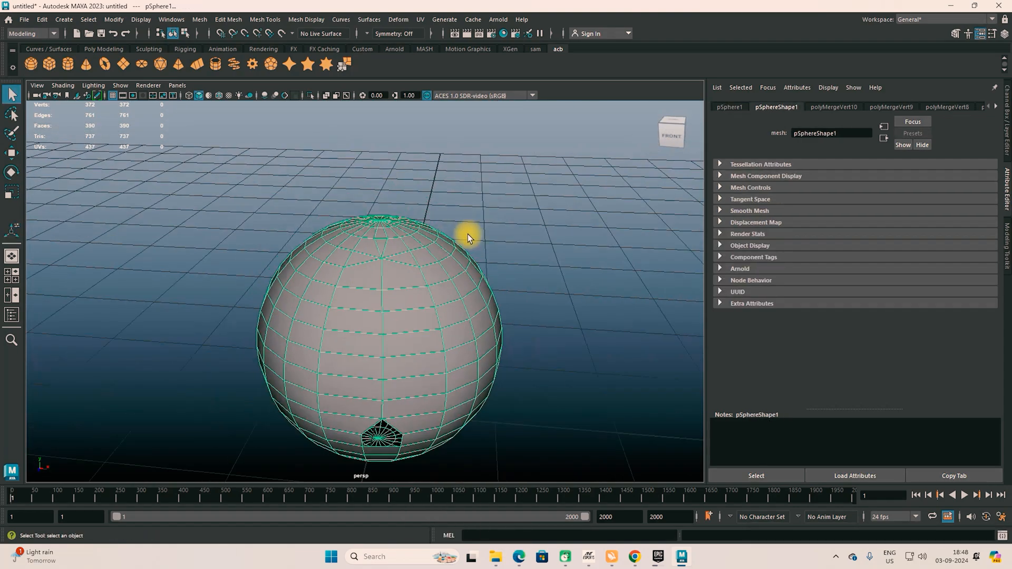
Switch to the syllabus PDF in Edge, highlight the topic "detach component", and switch back to Maya.
{"action": "key", "text": "alt+Tab"}
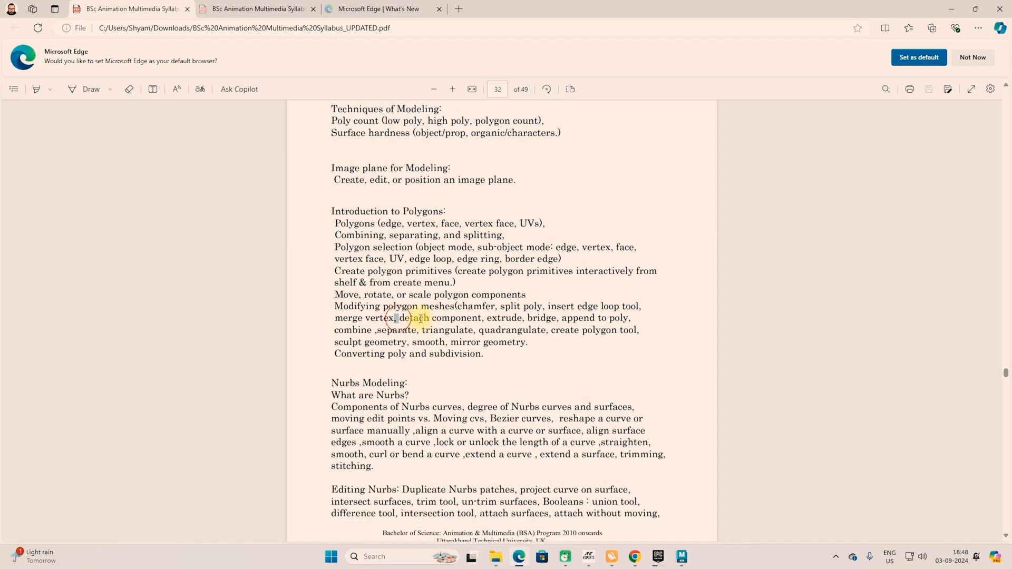
{"action": "left_click_drag", "start_coordinate": [474, 317], "coordinate": [480, 318]}
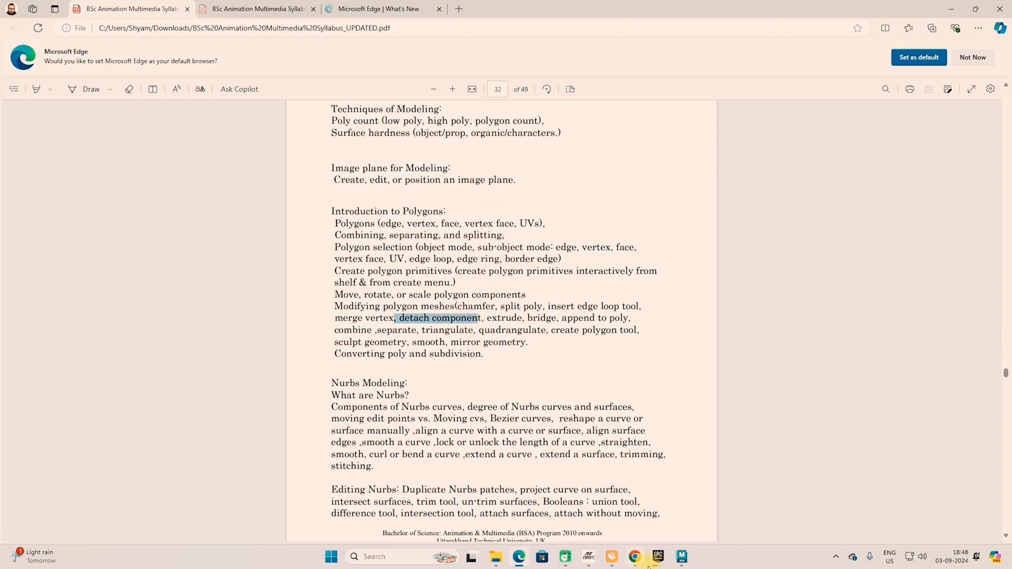
{"action": "left_click", "coordinate": [680, 561]}
Delete the merged sphere from the scene.
{"action": "scroll", "coordinate": [446, 346], "scroll_direction": "down", "scroll_amount": 5}
{"action": "left_click_drag", "start_coordinate": [372, 279], "coordinate": [409, 312], "text": "alt"}
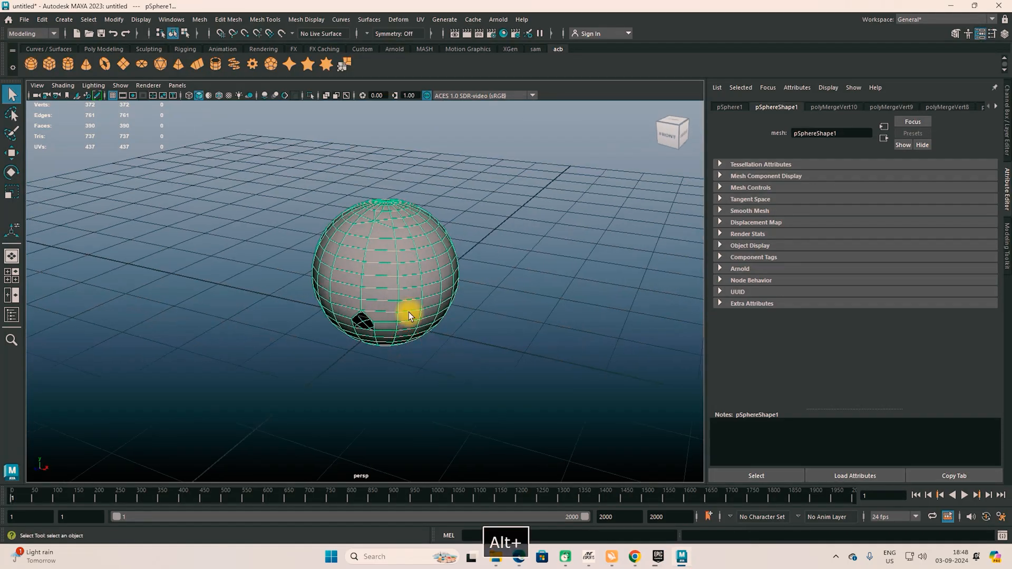
{"action": "right_click", "coordinate": [395, 226]}
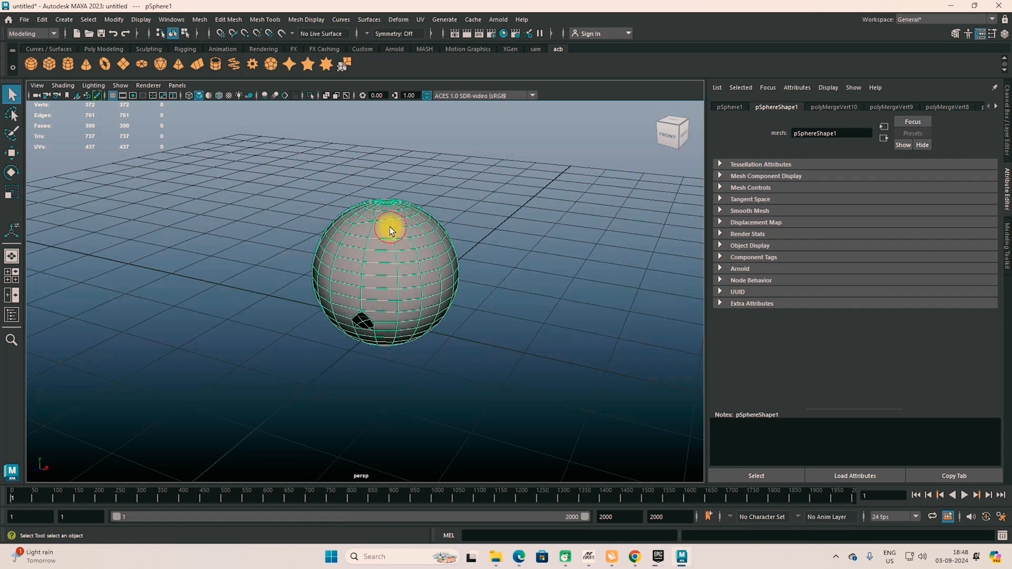
{"action": "key", "text": "Delete"}
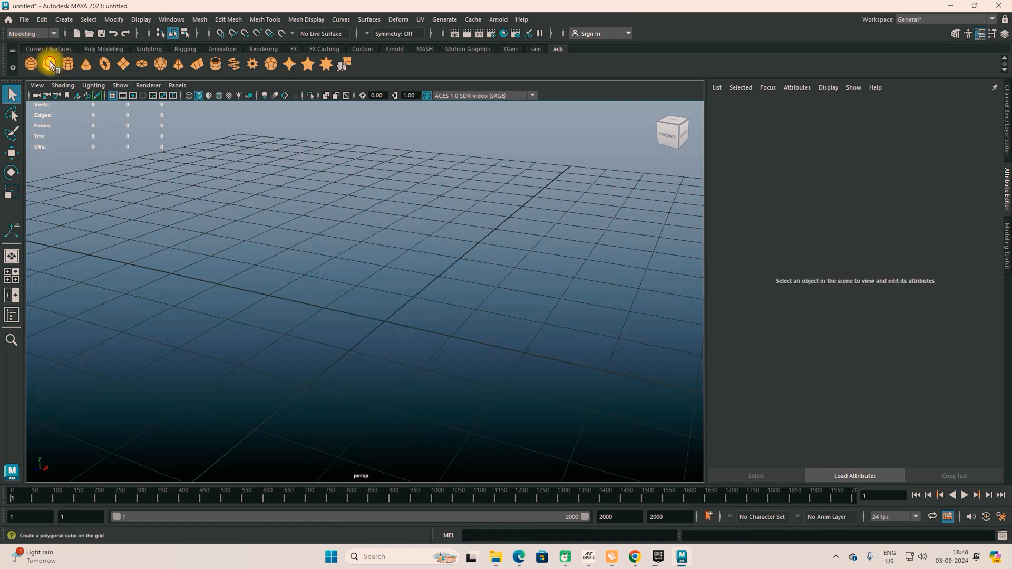
Create a polygon cube, scale it up uniformly, and raise it above the grid.
{"action": "left_click", "coordinate": [49, 63]}
{"action": "key", "text": "r"}
{"action": "left_click_drag", "start_coordinate": [385, 321], "coordinate": [523, 441]}
{"action": "key", "text": "w"}
{"action": "left_click_drag", "start_coordinate": [382, 280], "coordinate": [363, 158]}
{"action": "middle_click_drag", "start_coordinate": [462, 285], "coordinate": [460, 358], "text": "alt"}
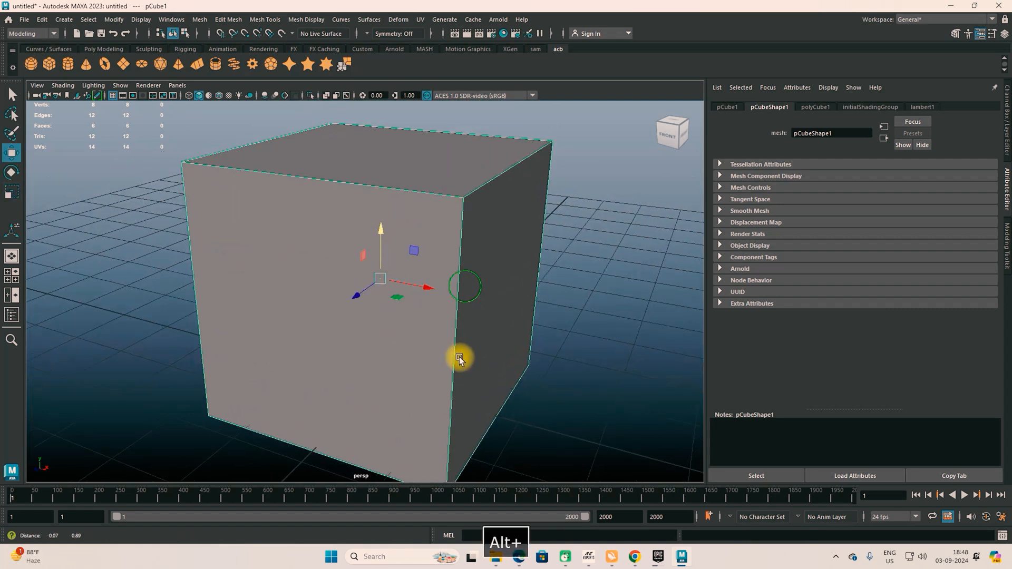
Demonstrate face selection on single cube faces, and marquee-select in vertex mode.
{"action": "scroll", "coordinate": [458, 358], "scroll_direction": "down", "scroll_amount": 2}
{"action": "left_click_drag", "start_coordinate": [452, 346], "coordinate": [418, 340], "text": "alt"}
{"action": "right_click_drag", "start_coordinate": [455, 243], "coordinate": [450, 267]}
{"action": "left_click", "coordinate": [450, 268]}
{"action": "left_click", "coordinate": [335, 254]}
{"action": "left_click", "coordinate": [349, 166]}
{"action": "right_click_drag", "start_coordinate": [416, 251], "coordinate": [396, 242]}
{"action": "left_click_drag", "start_coordinate": [372, 207], "coordinate": [412, 255]}
Return to face selection and select the cube's faces one at a time to examine them from different sides.
{"action": "right_click_drag", "start_coordinate": [438, 247], "coordinate": [433, 274]}
{"action": "left_click", "coordinate": [391, 271]}
{"action": "left_click", "coordinate": [441, 273]}
{"action": "left_click", "coordinate": [342, 278]}
{"action": "left_click_drag", "start_coordinate": [352, 280], "coordinate": [384, 287], "text": "alt"}
{"action": "left_click", "coordinate": [267, 269]}
{"action": "left_click_drag", "start_coordinate": [320, 332], "coordinate": [511, 362], "text": "alt"}
{"action": "left_click", "coordinate": [348, 295]}
{"action": "left_click_drag", "start_coordinate": [413, 332], "coordinate": [182, 312], "text": "alt"}
{"action": "left_click_drag", "start_coordinate": [390, 305], "coordinate": [391, 264], "text": "alt"}
Detach one side face of the cube and move it outward along Z, away from the box.
{"action": "left_click", "coordinate": [464, 372]}
{"action": "left_click_drag", "start_coordinate": [463, 373], "coordinate": [483, 364], "text": "alt"}
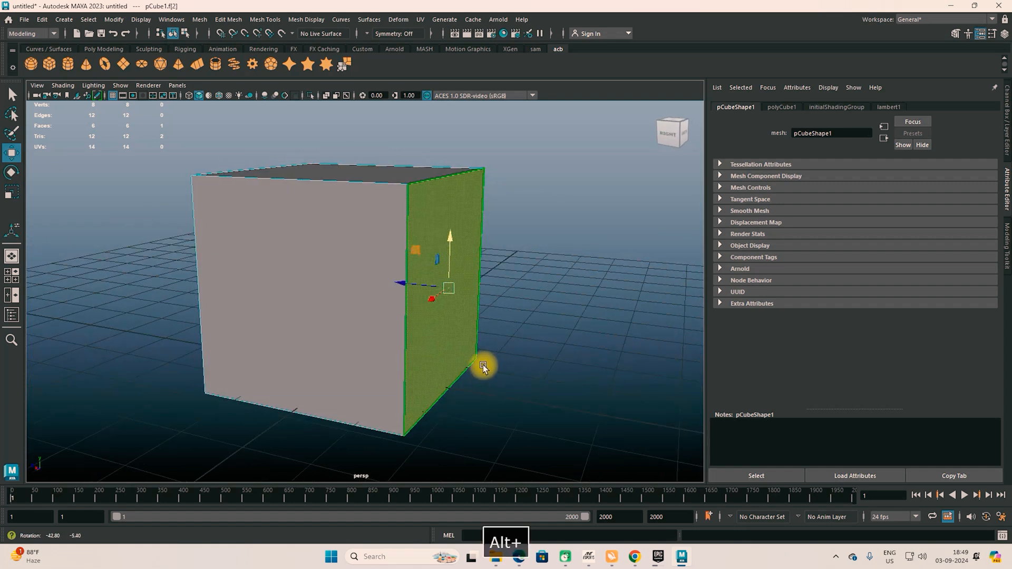
{"action": "scroll", "coordinate": [495, 362], "scroll_direction": "down", "scroll_amount": 3}
{"action": "middle_click_drag", "start_coordinate": [499, 361], "coordinate": [439, 365], "text": "alt"}
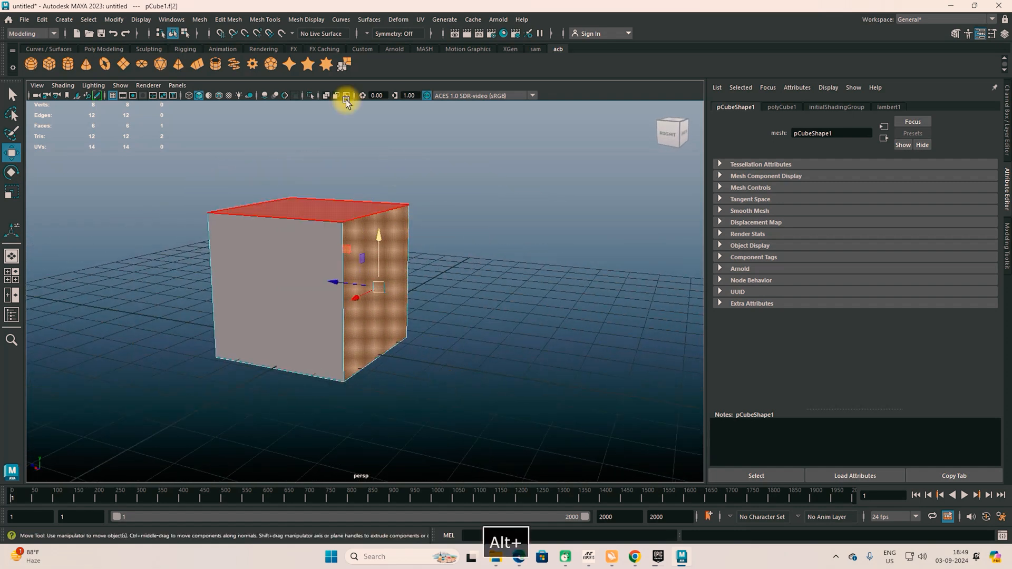
{"action": "left_click", "coordinate": [228, 19]}
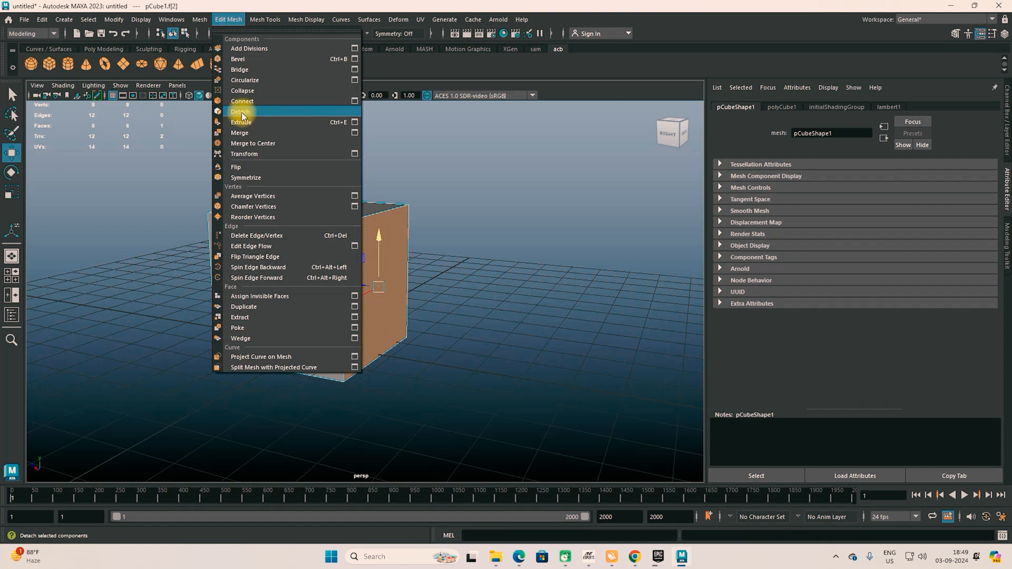
{"action": "left_click", "coordinate": [242, 112]}
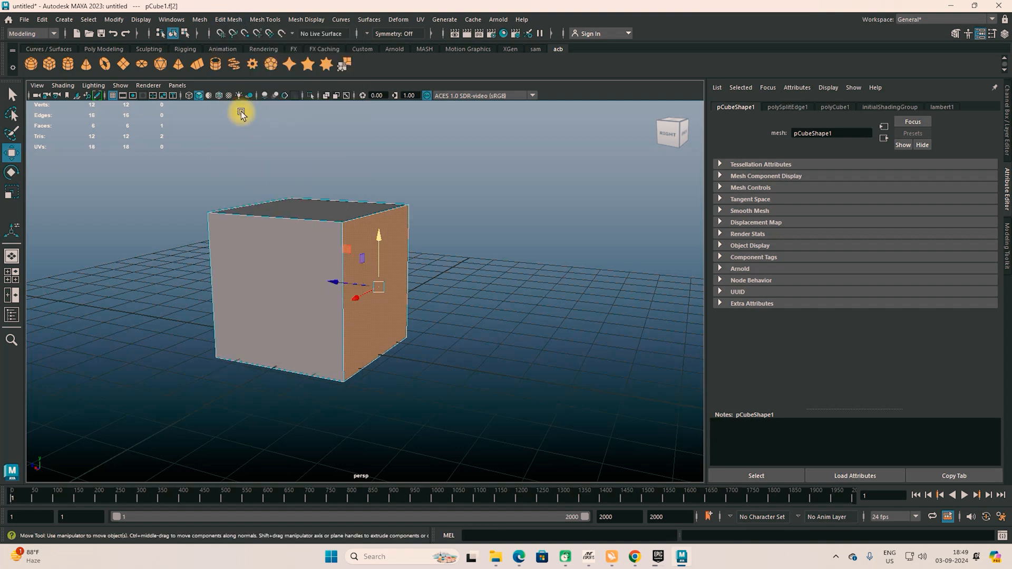
{"action": "left_click_drag", "start_coordinate": [334, 283], "coordinate": [401, 305]}
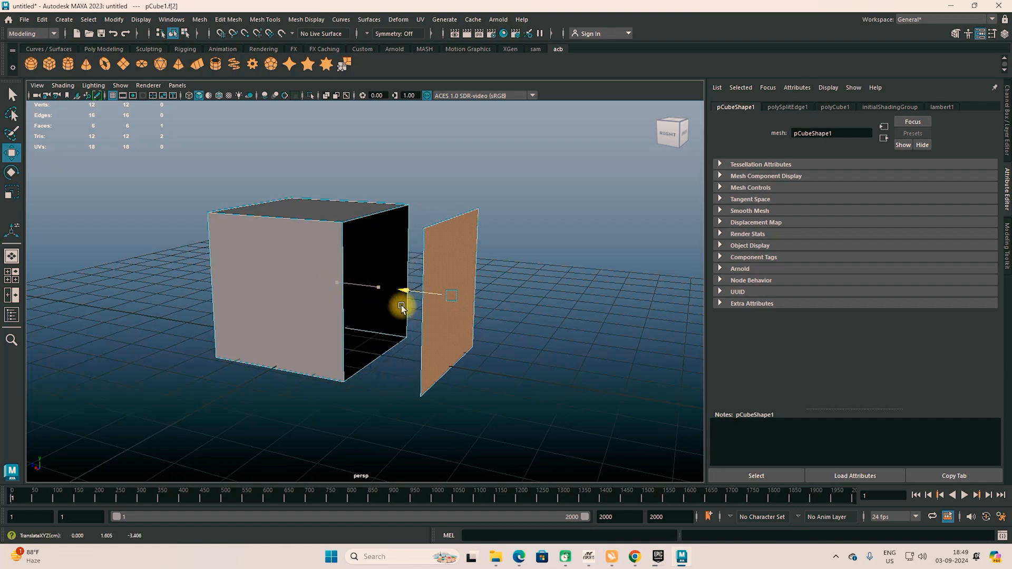
Return to object selection and move the whole cube along Z together with its detached face.
{"action": "left_click_drag", "start_coordinate": [232, 333], "coordinate": [253, 312], "text": "alt"}
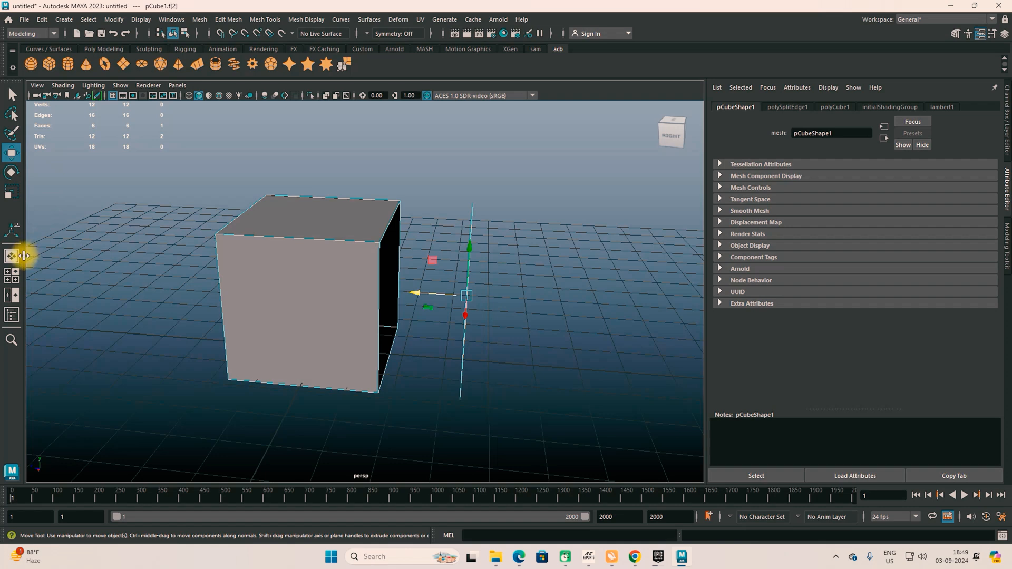
{"action": "left_click", "coordinate": [11, 152]}
{"action": "right_click_drag", "start_coordinate": [334, 211], "coordinate": [375, 199]}
{"action": "left_click", "coordinate": [542, 275]}
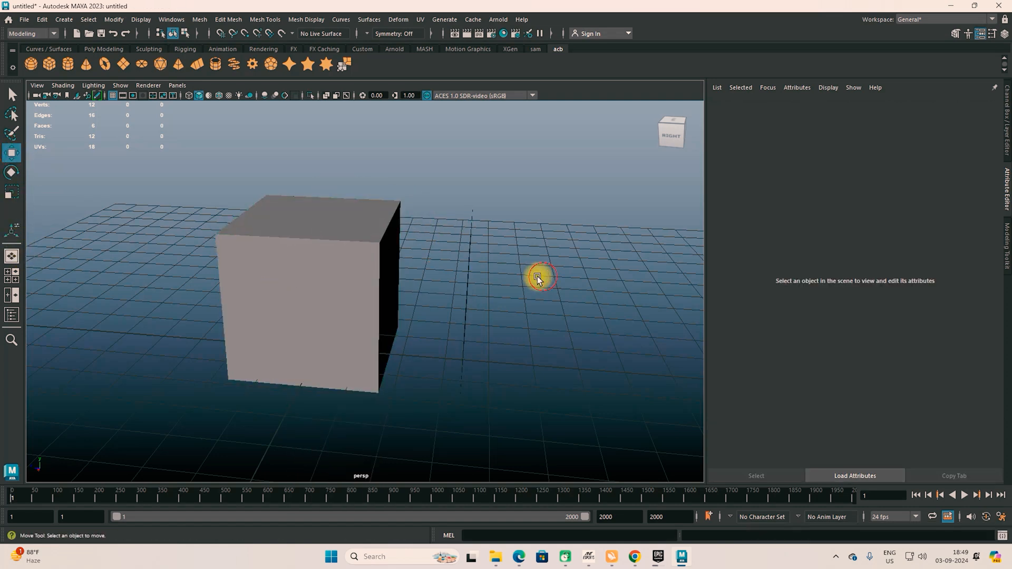
{"action": "left_click", "coordinate": [361, 266]}
{"action": "left_click_drag", "start_coordinate": [271, 285], "coordinate": [368, 296], "text": "alt"}
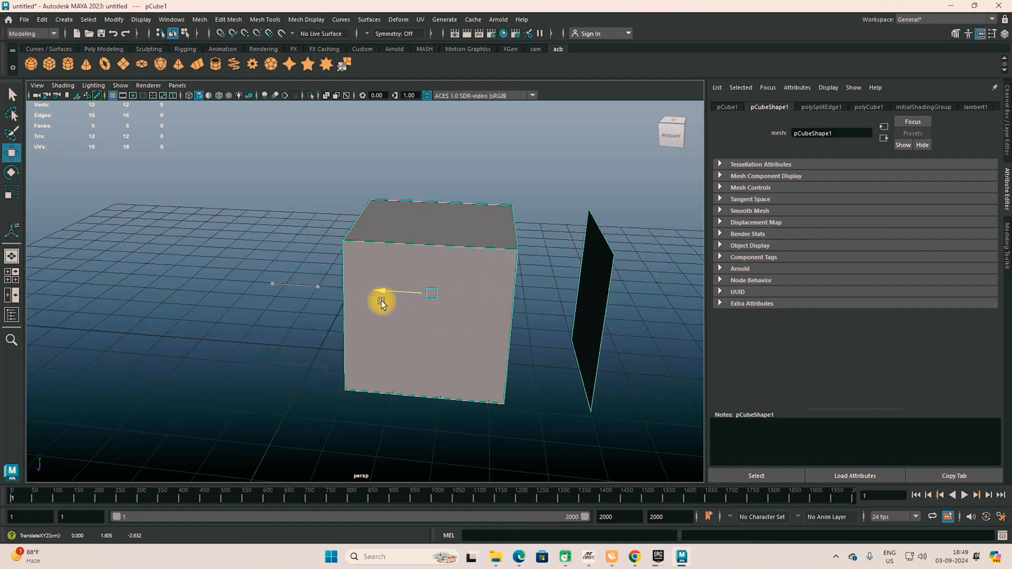
{"action": "left_click_drag", "start_coordinate": [443, 316], "coordinate": [377, 300], "text": "alt"}
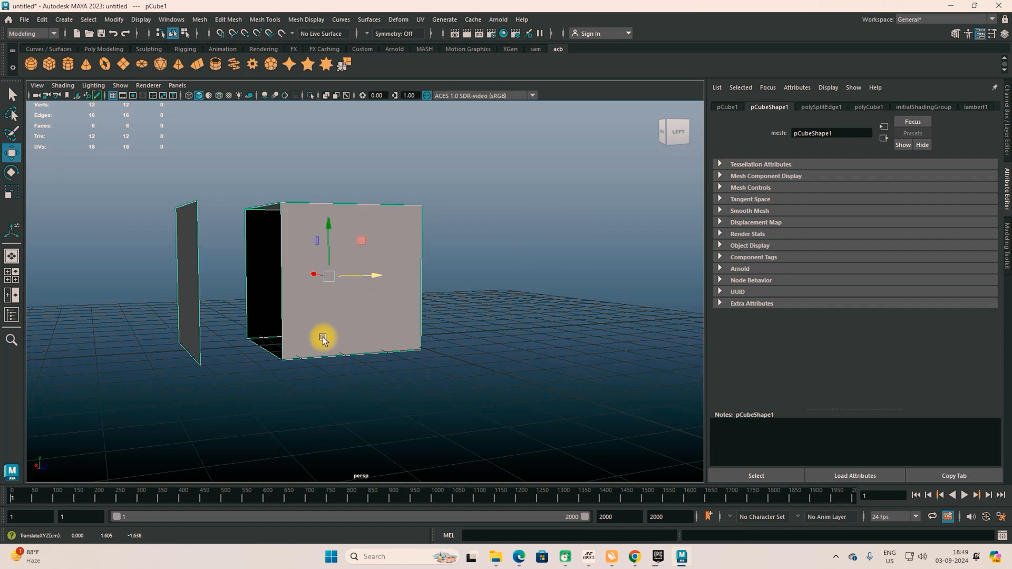
Show the Outliner, select pCube1 in it, and move the mesh further along Z.
{"action": "left_click", "coordinate": [13, 315]}
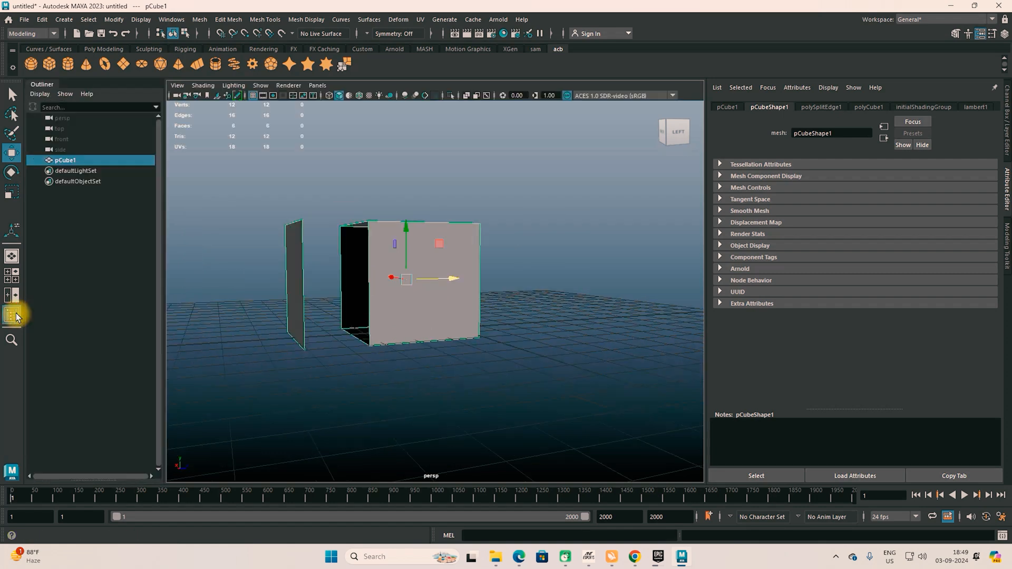
{"action": "left_click", "coordinate": [116, 221]}
{"action": "left_click", "coordinate": [65, 159]}
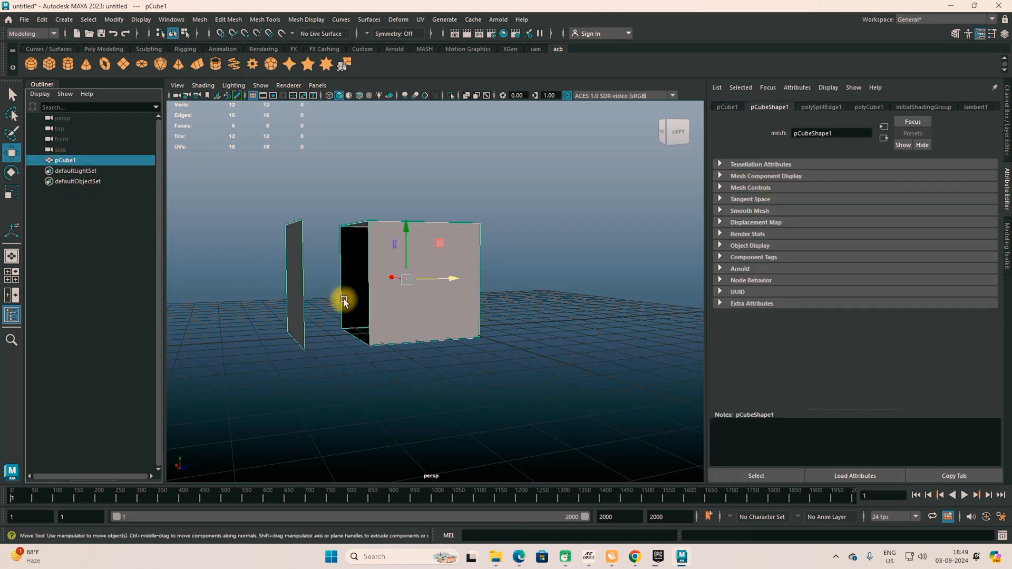
{"action": "left_click_drag", "start_coordinate": [459, 275], "coordinate": [498, 278]}
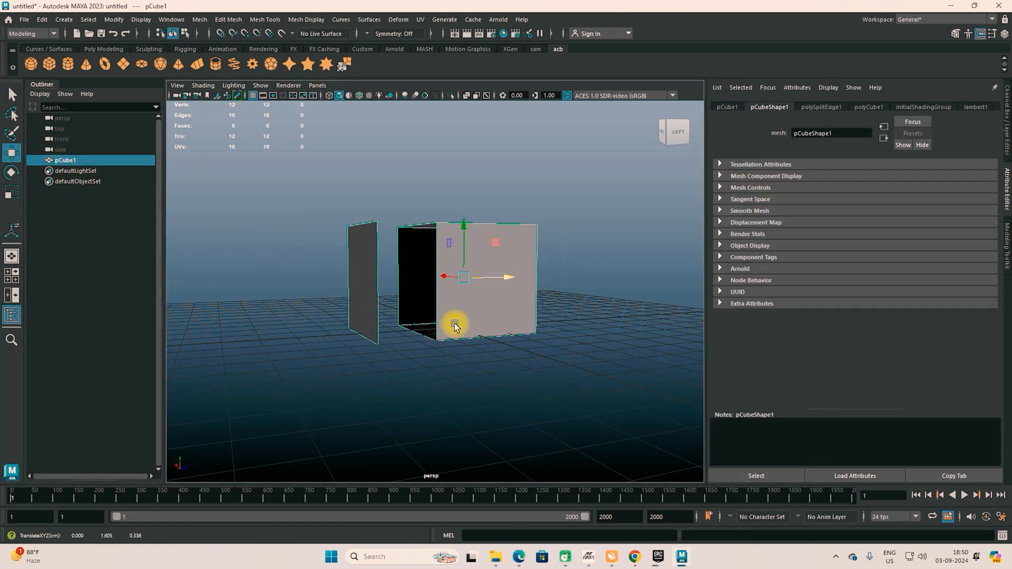
Detach the cube's top face and lift it above the box, and Separate the mesh into individual objects.
{"action": "left_click_drag", "start_coordinate": [369, 309], "coordinate": [508, 287], "text": "alt"}
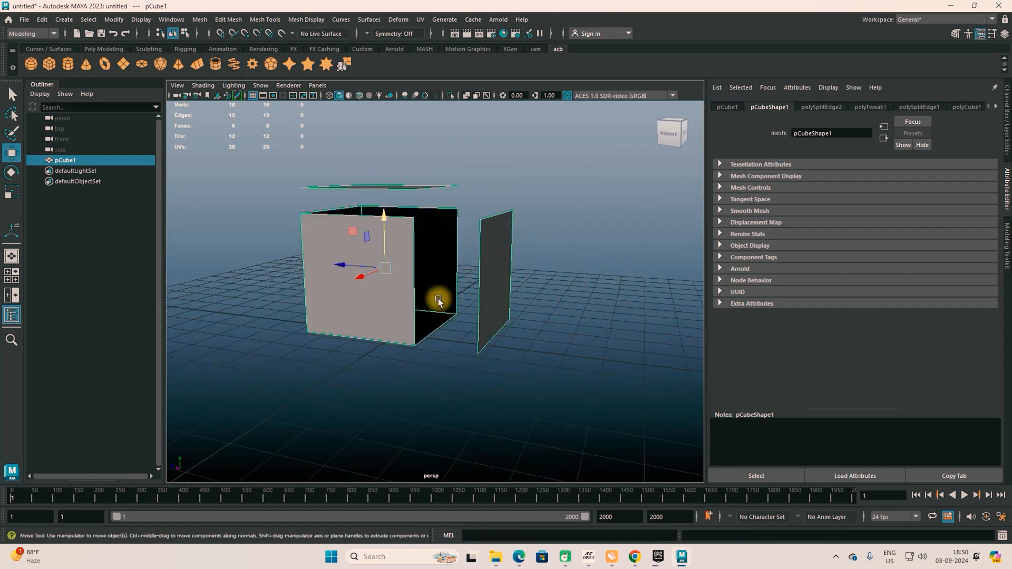
{"action": "left_click_drag", "start_coordinate": [438, 300], "coordinate": [327, 266], "text": "alt"}
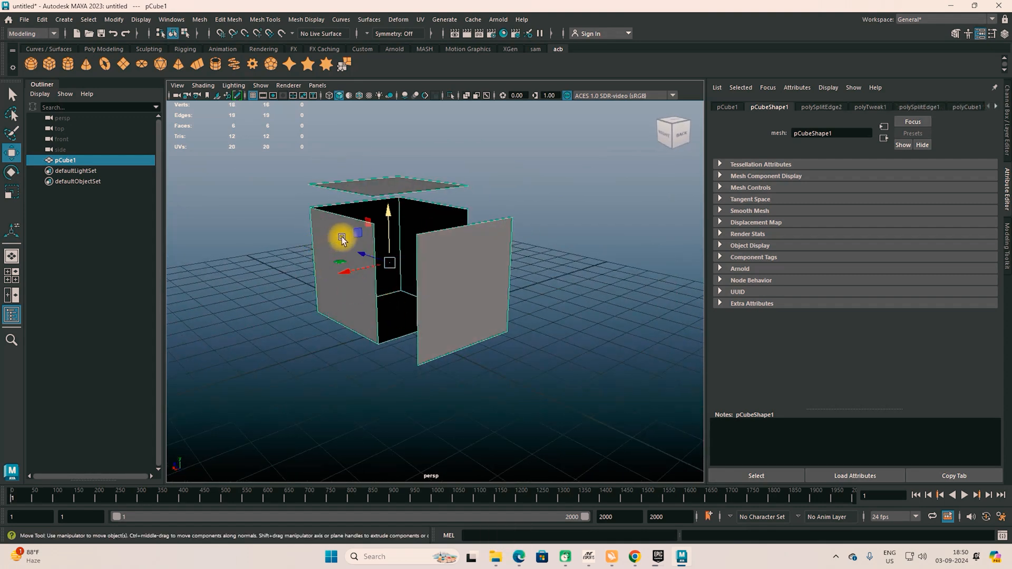
{"action": "left_click_drag", "start_coordinate": [327, 174], "coordinate": [546, 384]}
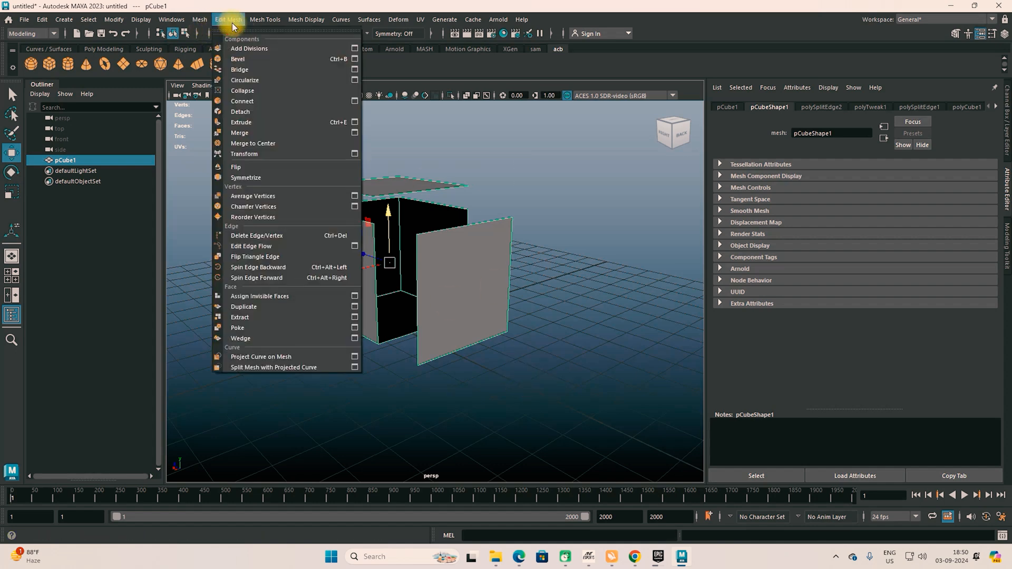
{"action": "mouse_move", "coordinate": [199, 19]}
{"action": "left_click", "coordinate": [224, 70]}
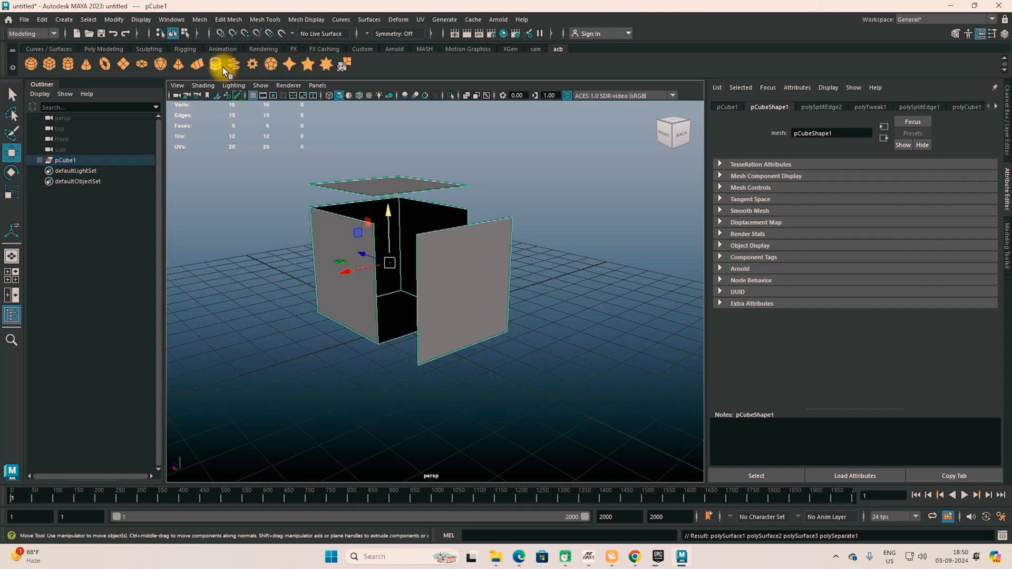
Move the separated side panel and top face away from the box, and shift the remaining body to about 0.655 in Z.
{"action": "left_click", "coordinate": [308, 316]}
{"action": "left_click", "coordinate": [458, 301]}
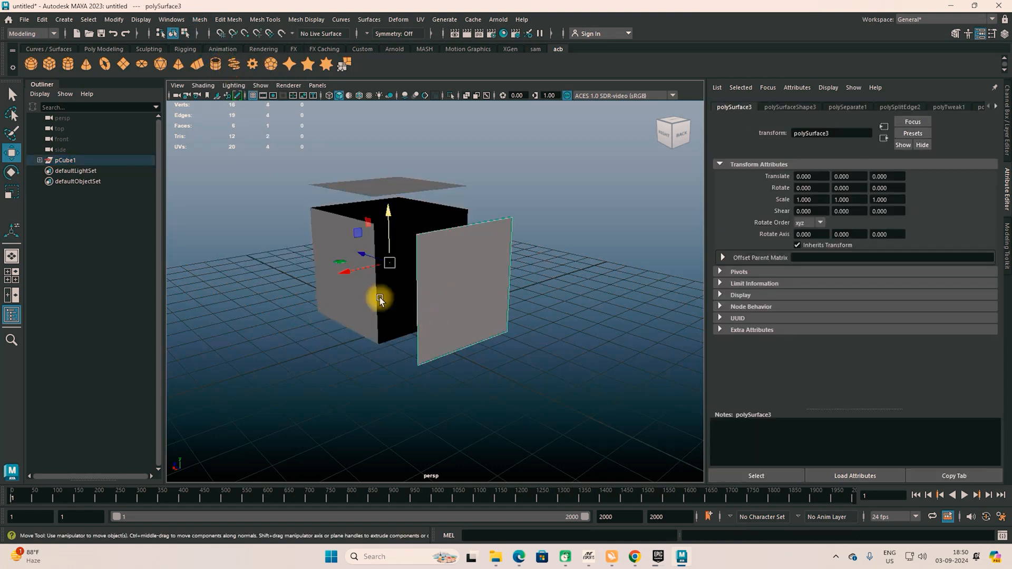
{"action": "left_click_drag", "start_coordinate": [362, 260], "coordinate": [388, 161]}
{"action": "left_click", "coordinate": [392, 187]}
{"action": "left_click", "coordinate": [350, 241]}
{"action": "left_click_drag", "start_coordinate": [373, 262], "coordinate": [418, 328]}
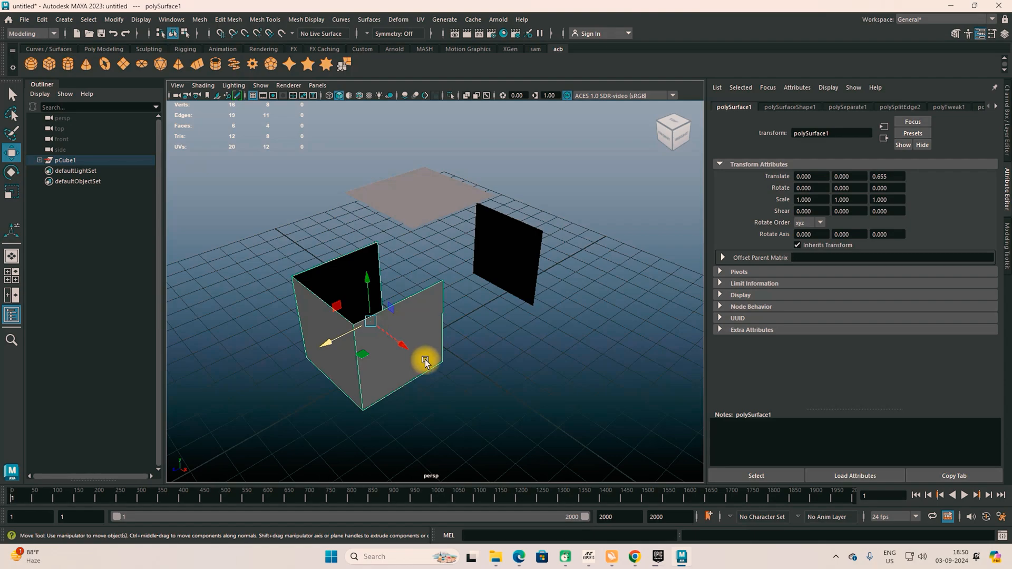
Check the mesh-modifying topics in the syllabus PDF and examine the separated cube pieces from several angles.
{"action": "left_click", "coordinate": [527, 558]}
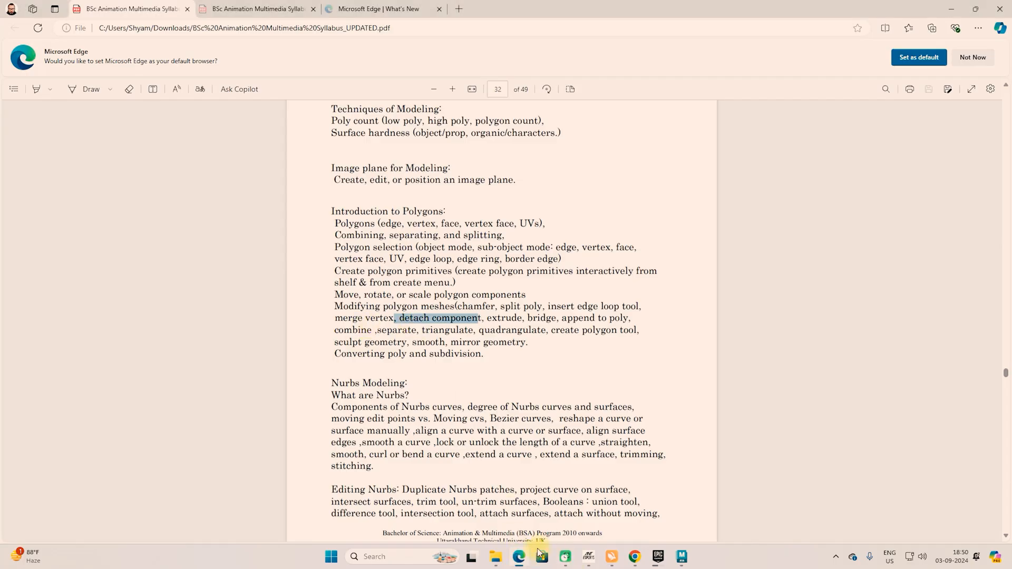
{"action": "left_click", "coordinate": [527, 559]}
{"action": "left_click_drag", "start_coordinate": [410, 271], "coordinate": [472, 270], "text": "alt"}
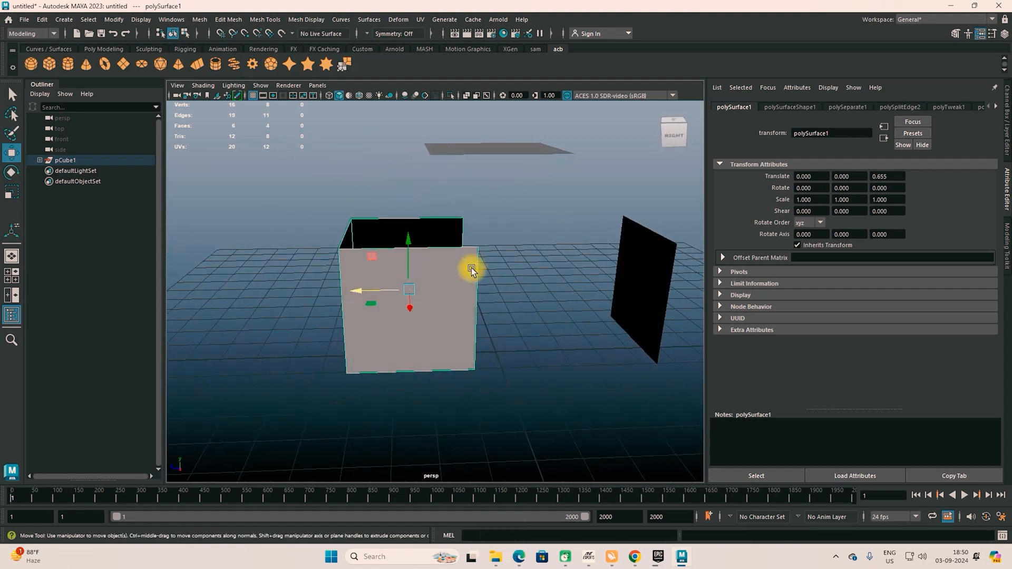
{"action": "left_click_drag", "start_coordinate": [347, 353], "coordinate": [451, 330], "text": "alt"}
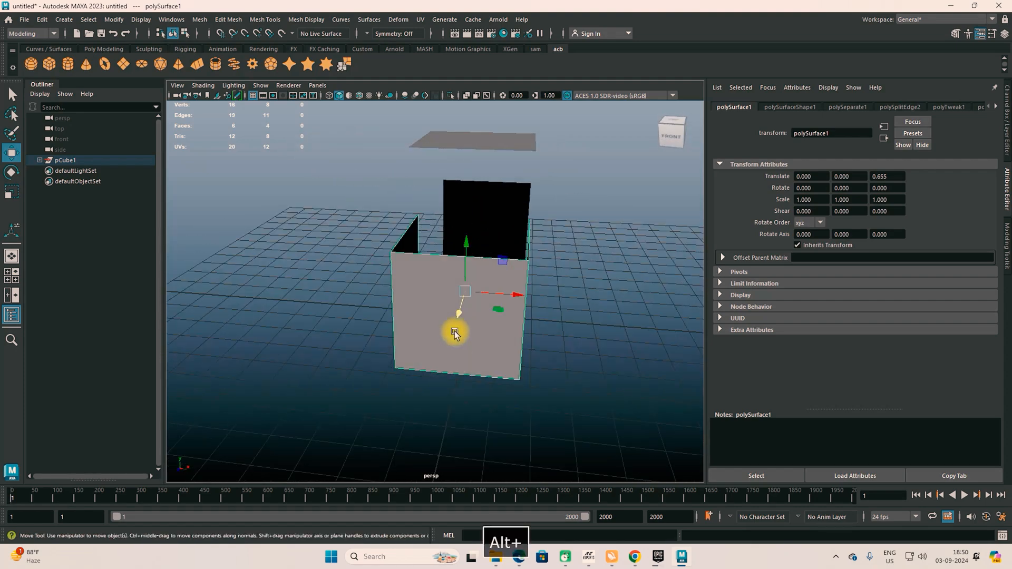
{"action": "left_click_drag", "start_coordinate": [576, 316], "coordinate": [463, 310], "text": "alt"}
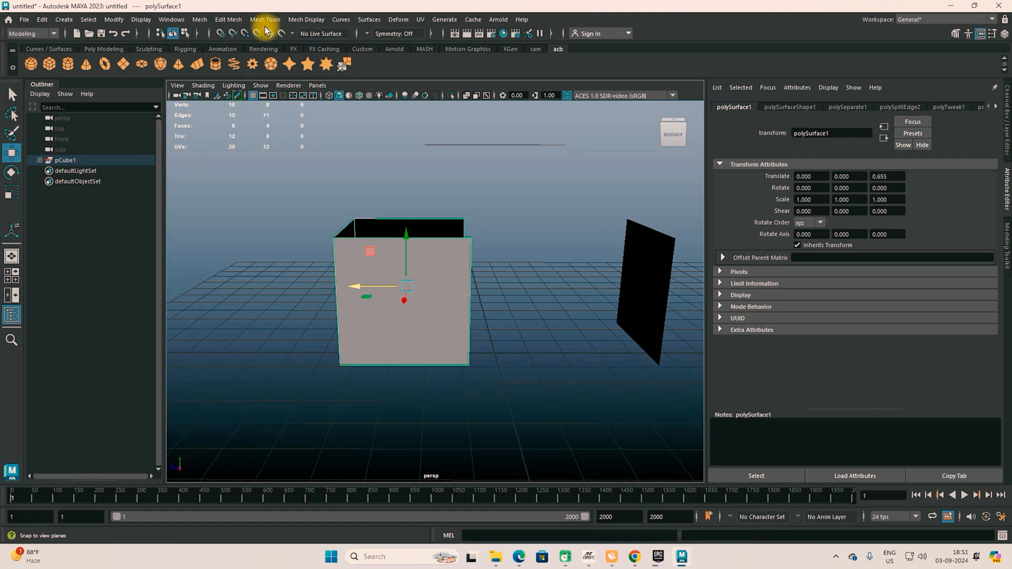
{"action": "left_click", "coordinate": [519, 557]}
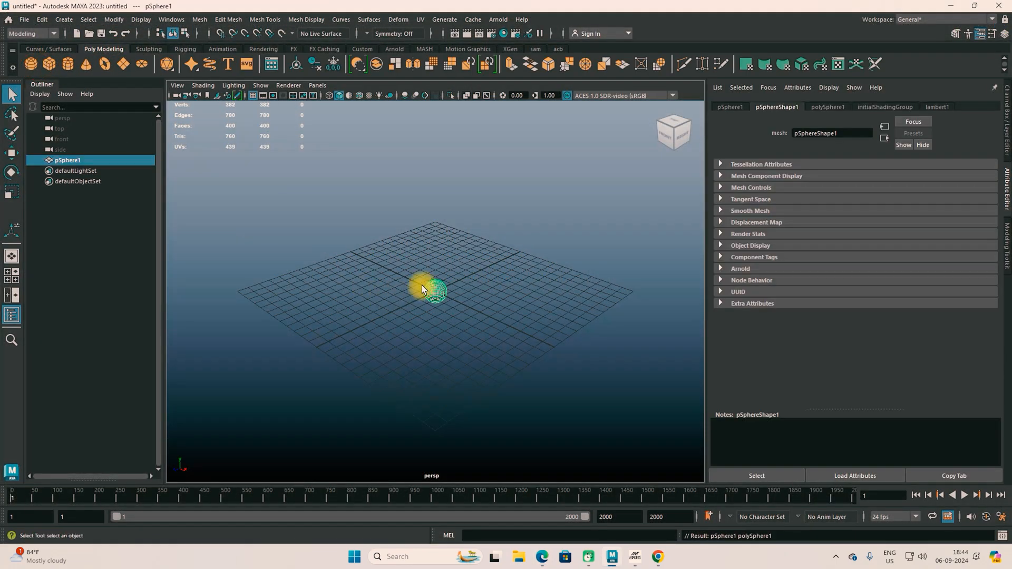
Scale the new polygon sphere up uniformly and raise it about 8 cm above the grid.
{"action": "key", "text": "r"}
{"action": "left_click_drag", "start_coordinate": [435, 291], "coordinate": [561, 442]}
{"action": "key", "text": "w"}
{"action": "left_click_drag", "start_coordinate": [438, 251], "coordinate": [441, 147]}
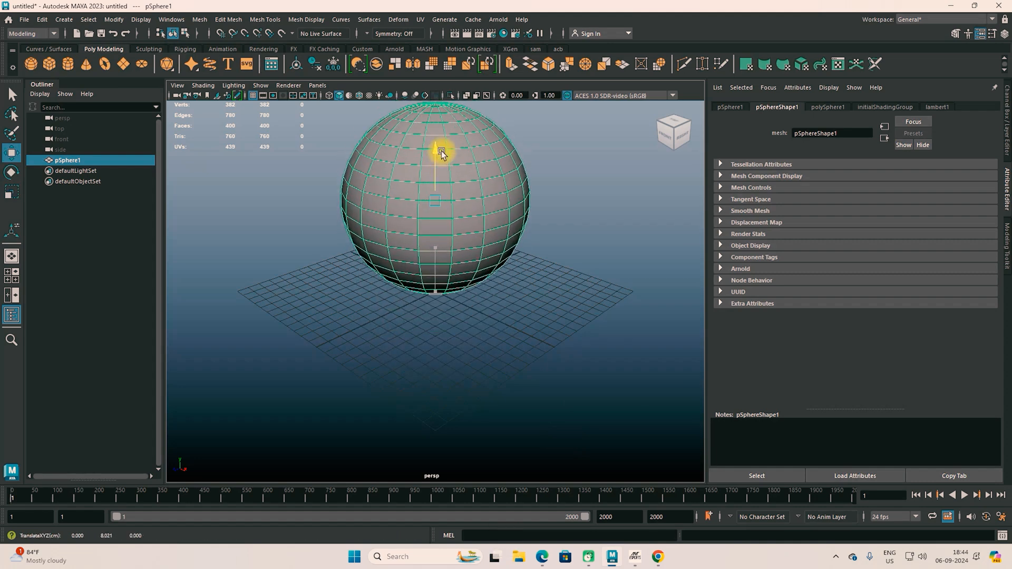
Select a single face on the upper part of the sphere and apply Extrude to it.
{"action": "left_click_drag", "start_coordinate": [562, 333], "coordinate": [510, 250], "text": "alt"}
{"action": "right_click_drag", "start_coordinate": [479, 242], "coordinate": [478, 273]}
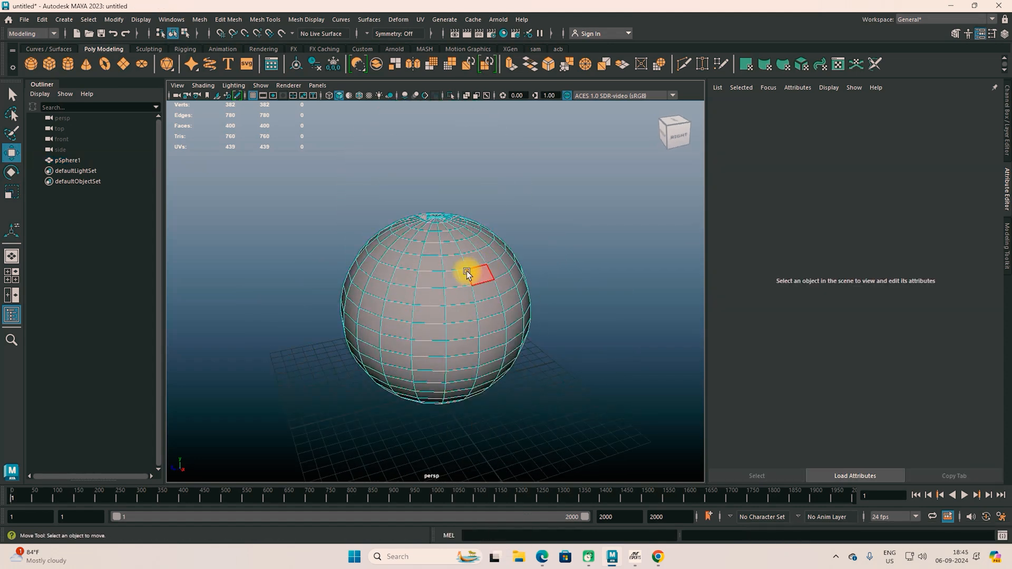
{"action": "left_click", "coordinate": [469, 244]}
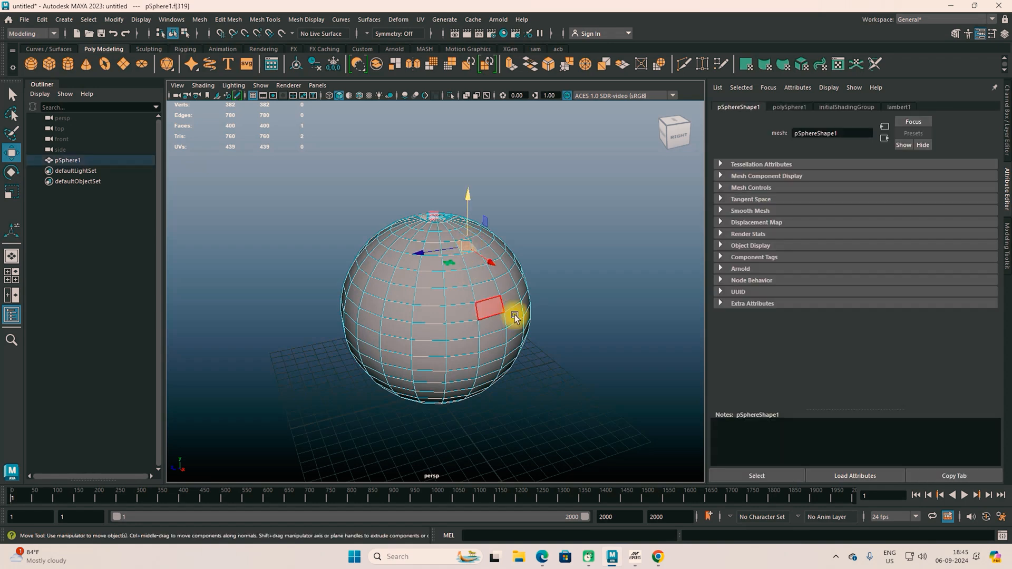
{"action": "left_click", "coordinate": [537, 49]}
{"action": "left_click", "coordinate": [222, 22]}
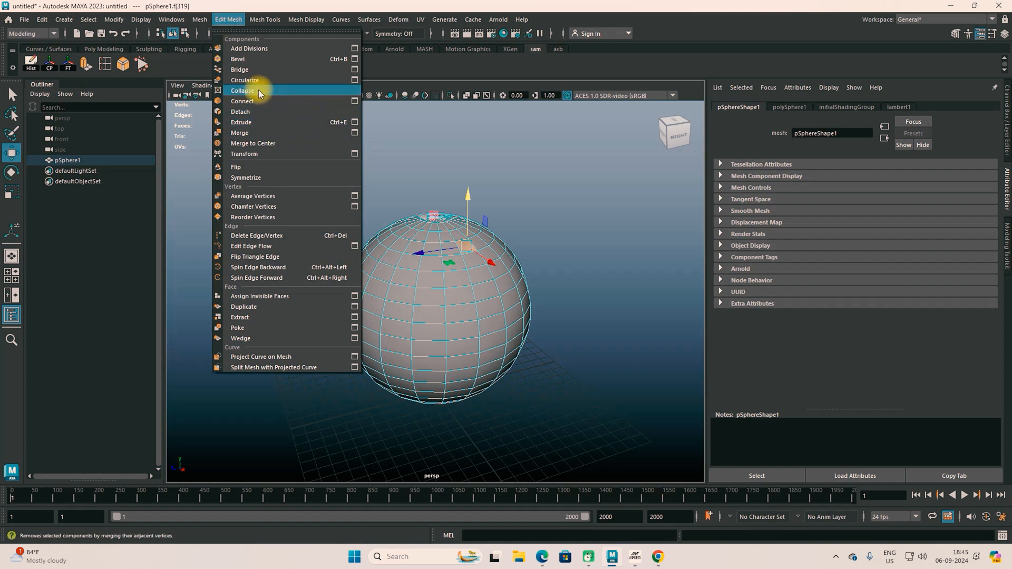
{"action": "left_click", "coordinate": [171, 66]}
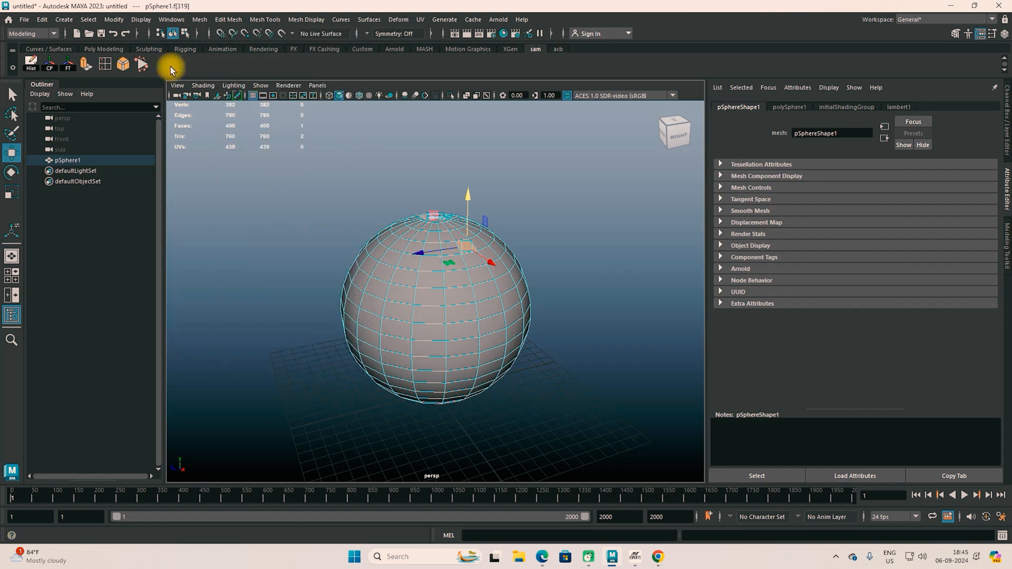
{"action": "left_click", "coordinate": [86, 66]}
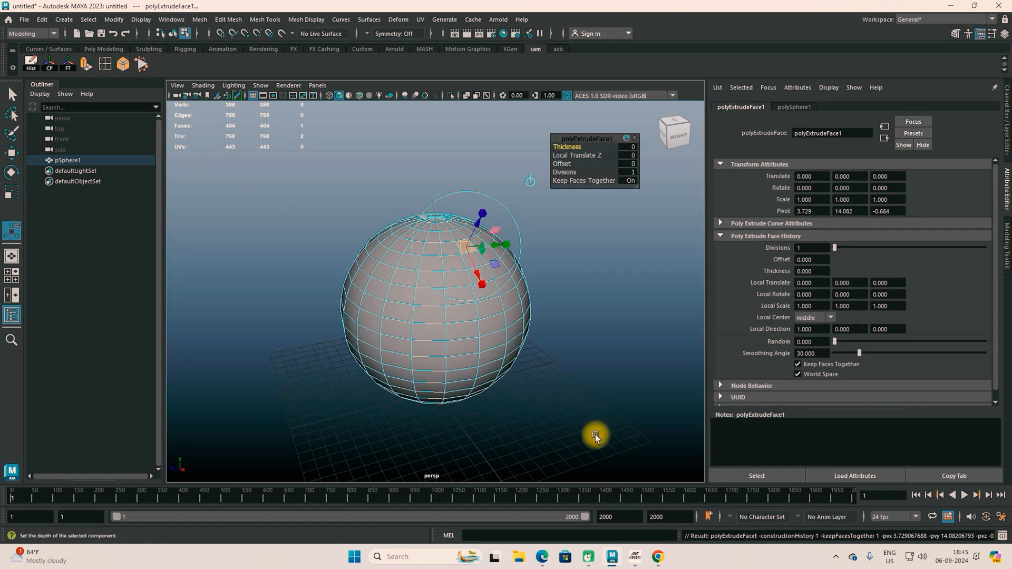
Try pulling the extruded face outward about 0.31 in local Z, and undo the move.
{"action": "middle_click_drag", "start_coordinate": [592, 291], "coordinate": [524, 320], "text": "alt"}
{"action": "scroll", "coordinate": [518, 312], "scroll_direction": "up", "scroll_amount": 4}
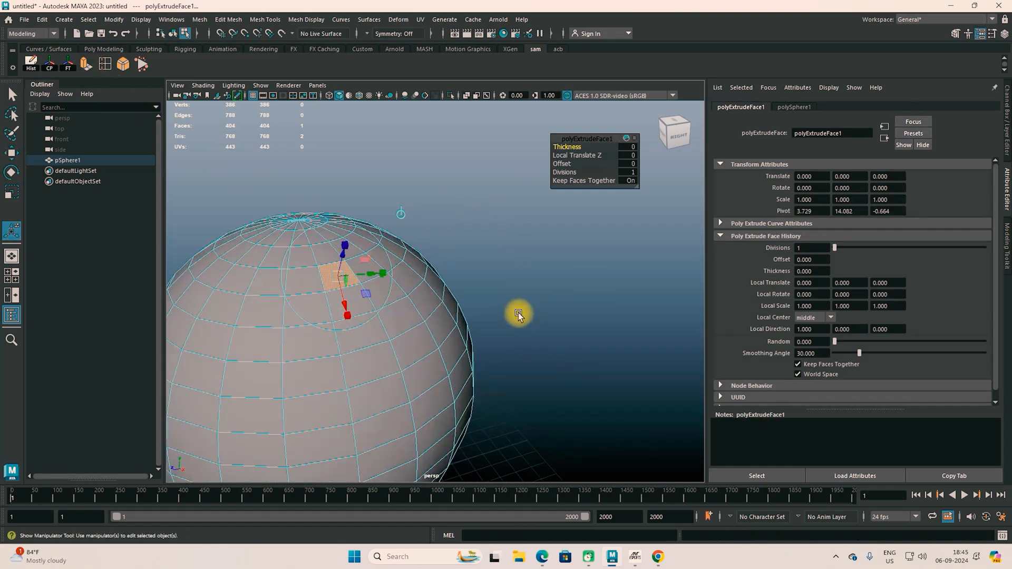
{"action": "left_click_drag", "start_coordinate": [433, 343], "coordinate": [461, 345], "text": "alt"}
{"action": "left_click_drag", "start_coordinate": [461, 345], "coordinate": [476, 341], "text": "alt"}
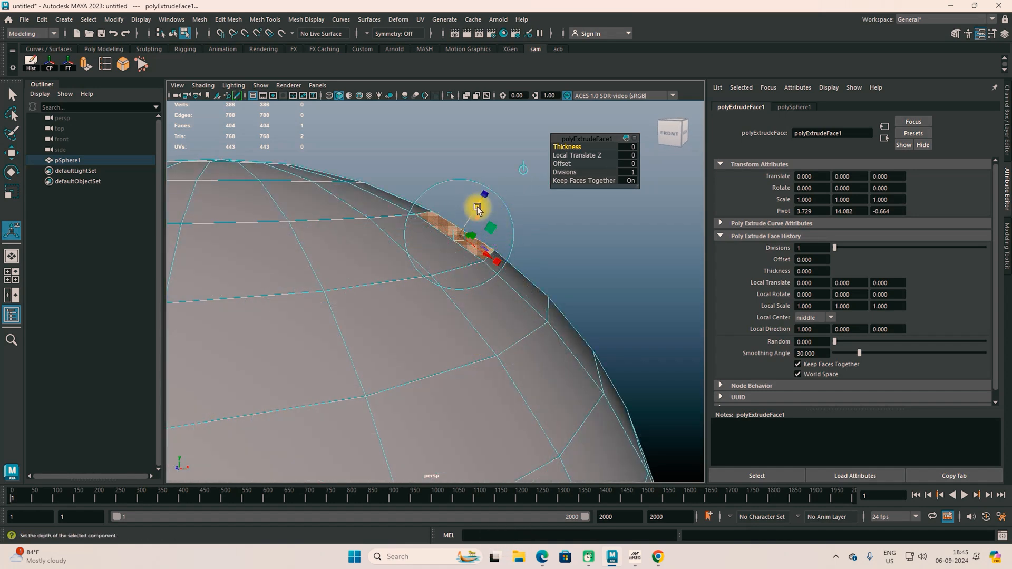
{"action": "left_click_drag", "start_coordinate": [476, 207], "coordinate": [488, 191]}
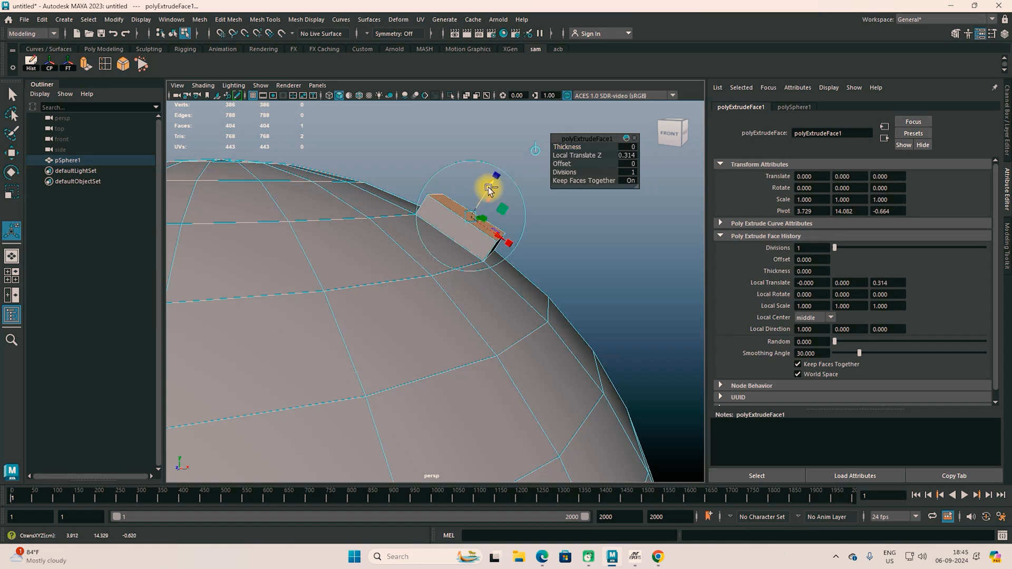
{"action": "key", "text": "ctrl+z"}
Try an extrusion thickness of 1.3 on the upper face, and undo it.
{"action": "left_click_drag", "start_coordinate": [566, 149], "coordinate": [572, 148]}
{"action": "mouse_move", "coordinate": [470, 350]}
{"action": "left_mouse_down", "text": "alt"}
{"action": "mouse_move", "coordinate": [400, 361]}
{"action": "mouse_move", "coordinate": [451, 353]}
{"action": "left_mouse_up", "text": "alt"}
{"action": "left_click_drag", "start_coordinate": [565, 147], "coordinate": [576, 167]}
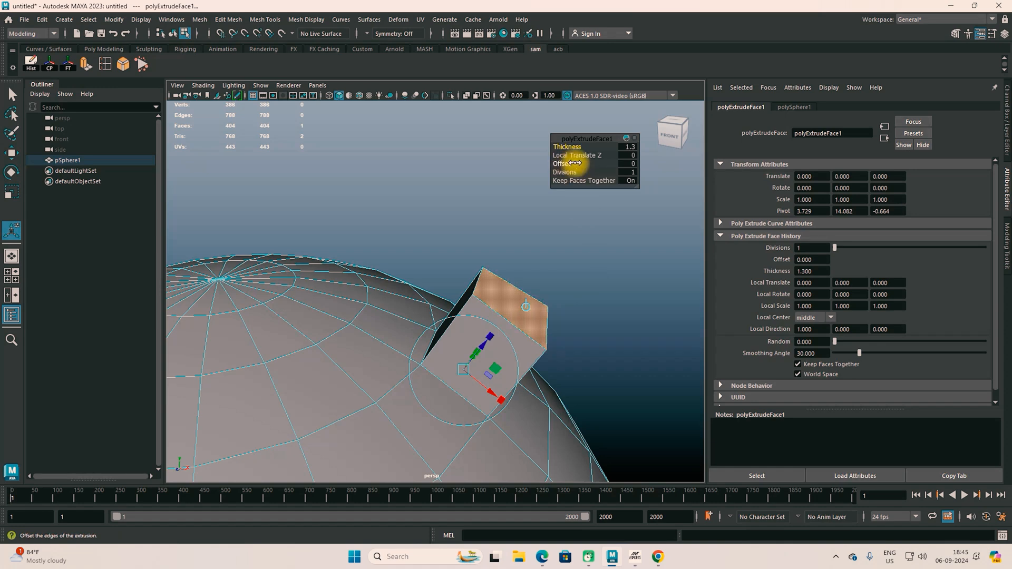
{"action": "left_click_drag", "start_coordinate": [582, 407], "coordinate": [535, 353], "text": "alt"}
{"action": "key", "text": "ctrl+z"}
{"action": "key", "text": "ctrl+z"}
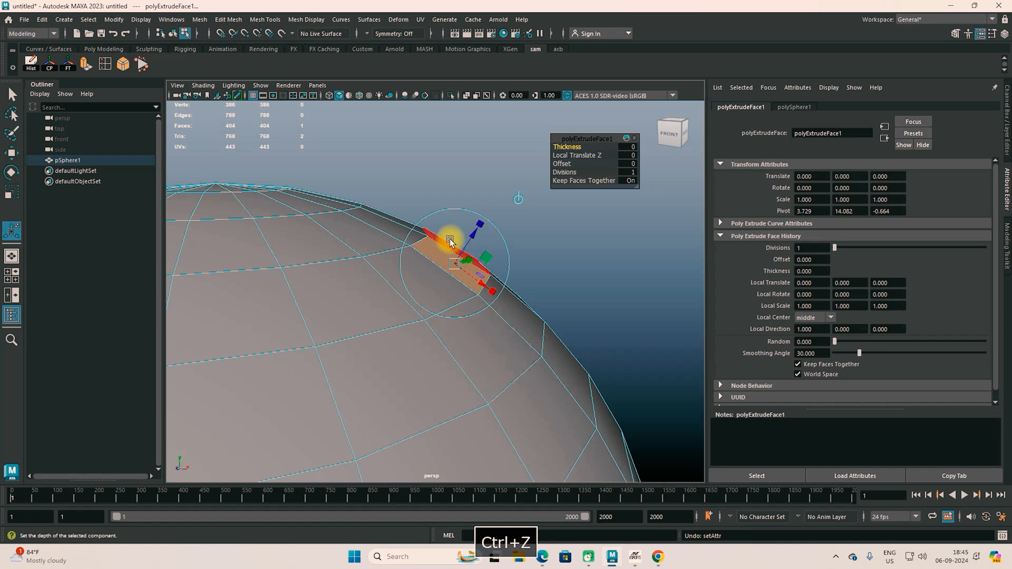
Toggle the extrude manipulator between local and world axes, and set the upper face's extrusion thickness to 3.5.
{"action": "left_click", "coordinate": [516, 198]}
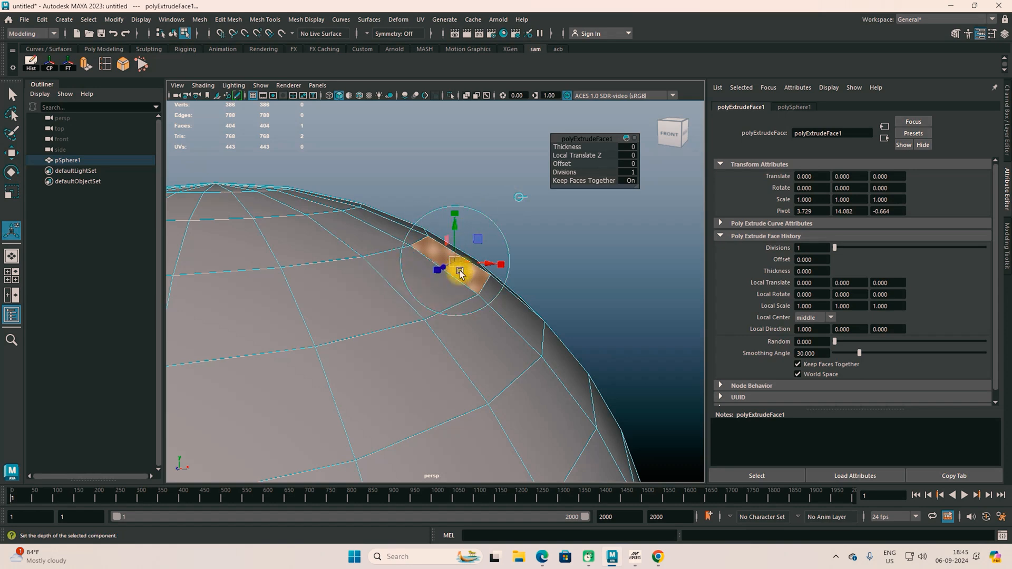
{"action": "key", "text": "equal"}
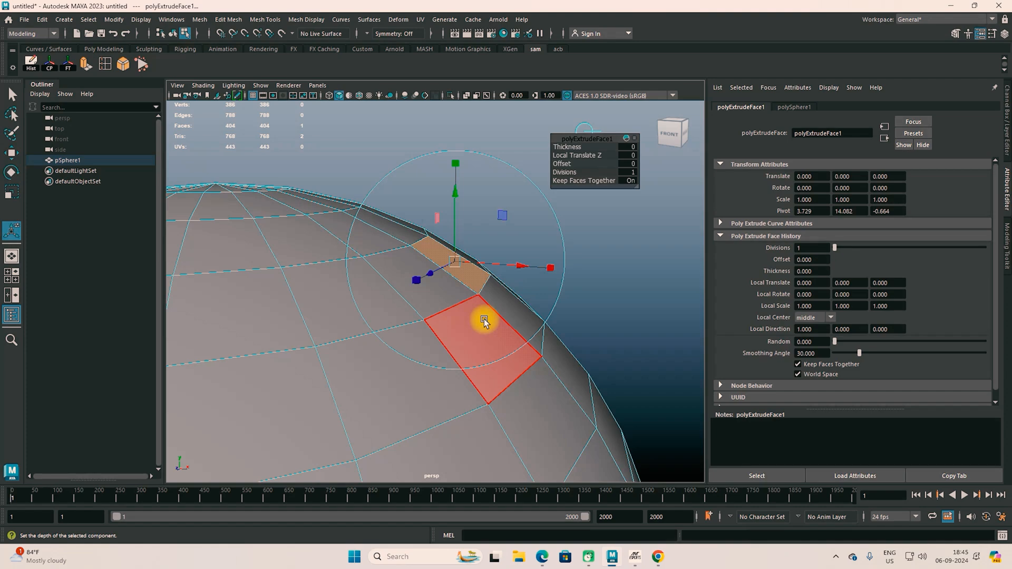
{"action": "scroll", "coordinate": [486, 328], "scroll_direction": "down", "scroll_amount": 6}
{"action": "left_click_drag", "start_coordinate": [504, 412], "coordinate": [354, 301], "text": "alt"}
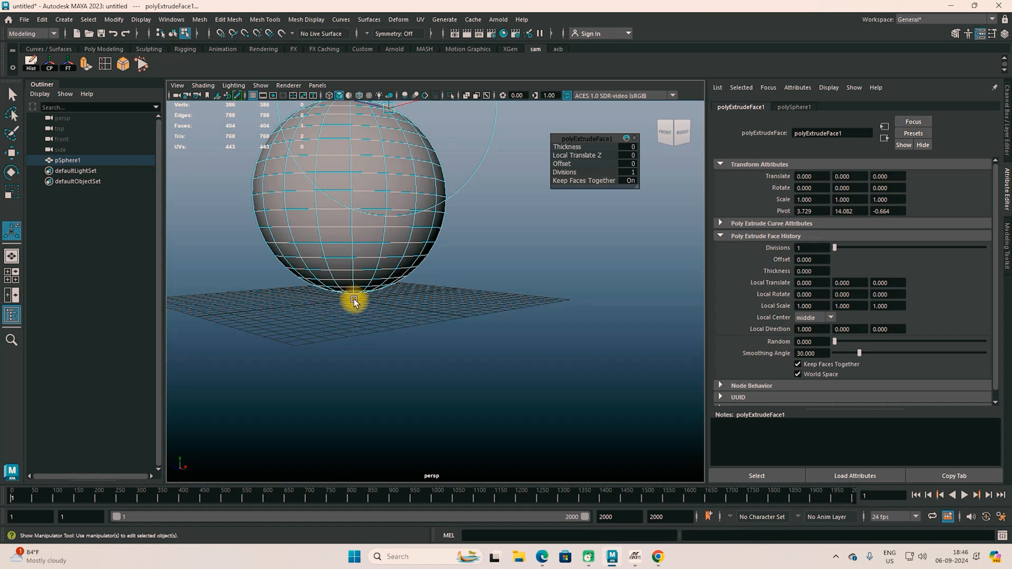
{"action": "scroll", "coordinate": [354, 302], "scroll_direction": "up", "scroll_amount": 5}
{"action": "left_click_drag", "start_coordinate": [355, 301], "coordinate": [331, 324], "text": "alt"}
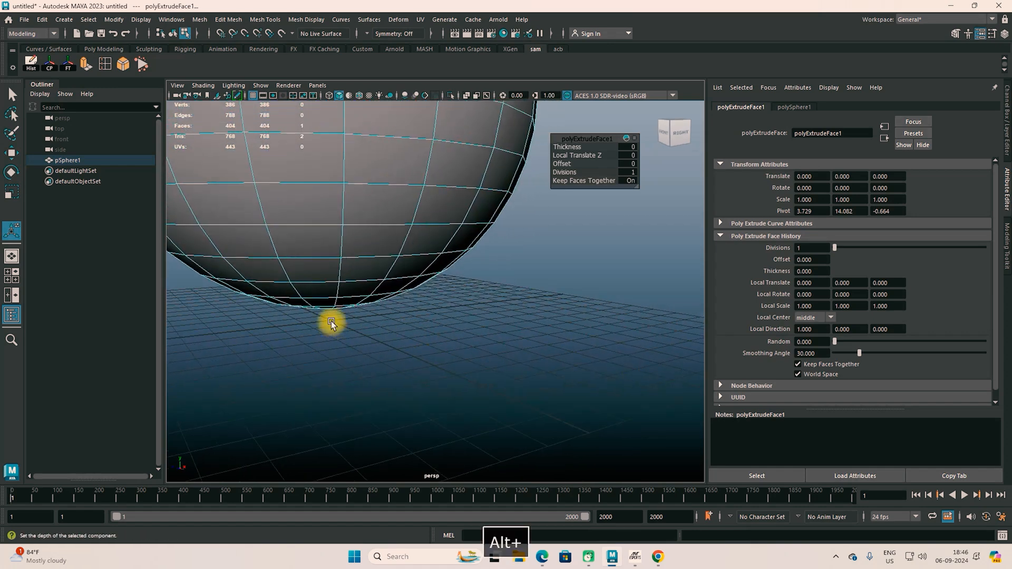
{"action": "scroll", "coordinate": [390, 312], "scroll_direction": "down", "scroll_amount": 4}
{"action": "middle_click_drag", "start_coordinate": [420, 179], "coordinate": [420, 322], "text": "alt"}
{"action": "scroll", "coordinate": [441, 319], "scroll_direction": "up", "scroll_amount": 5}
{"action": "left_click_drag", "start_coordinate": [377, 295], "coordinate": [402, 334], "text": "alt"}
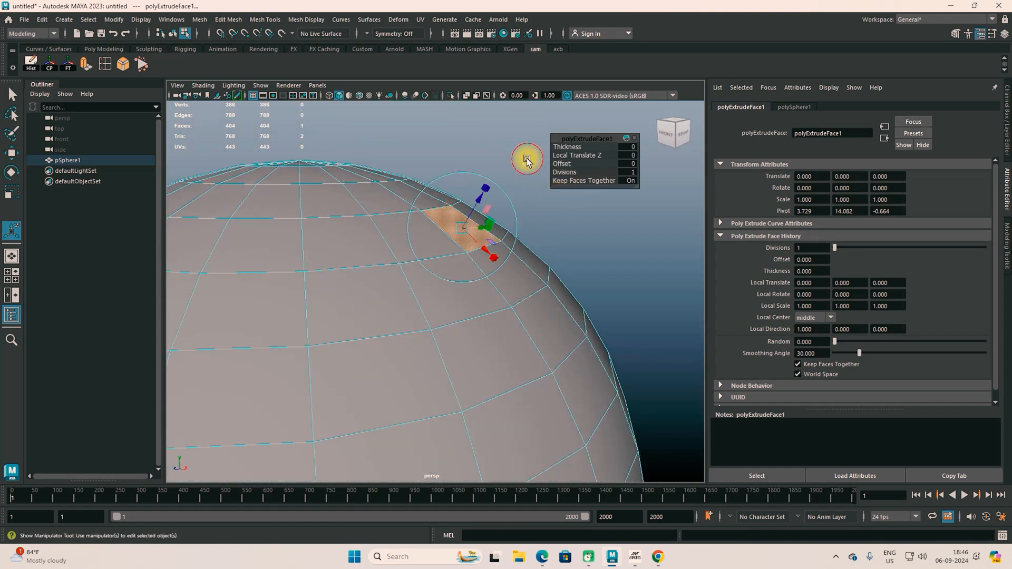
{"action": "left_click_drag", "start_coordinate": [569, 316], "coordinate": [342, 290], "text": "alt"}
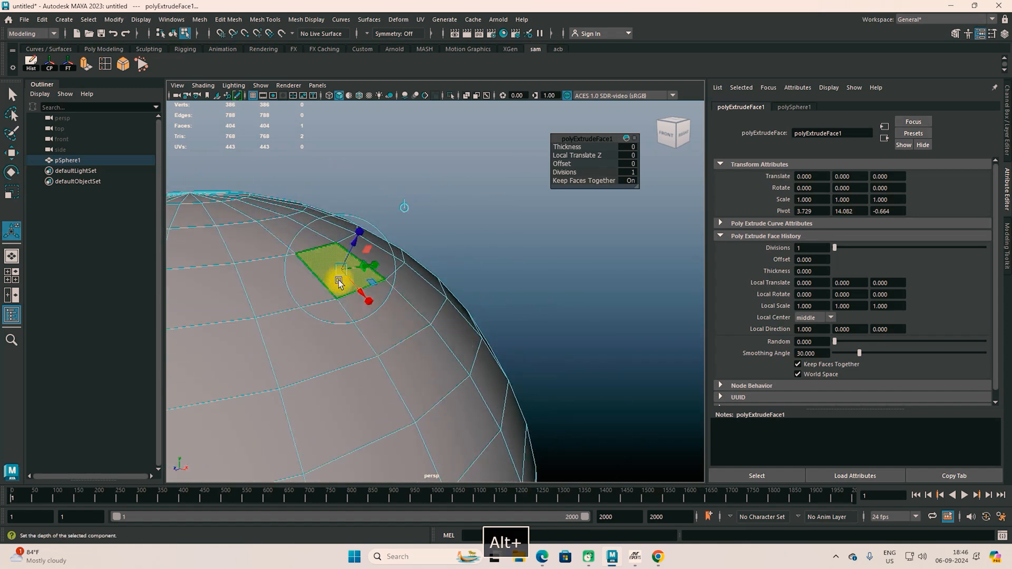
{"action": "left_click_drag", "start_coordinate": [565, 151], "coordinate": [585, 148]}
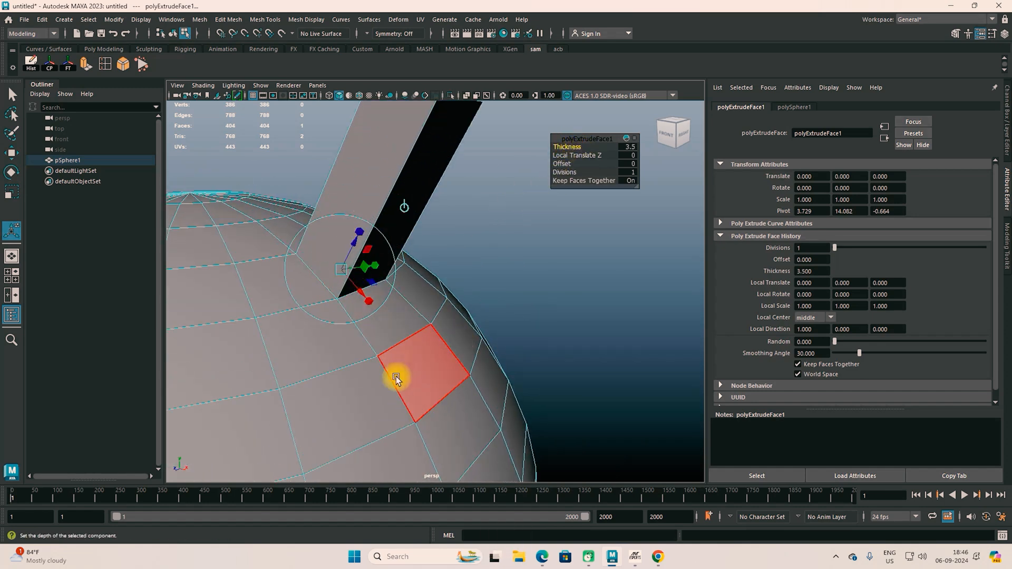
Extrude another face lower on the sphere's side with an offset of 0.31 to inset it.
{"action": "left_click_drag", "start_coordinate": [397, 379], "coordinate": [453, 327], "text": "alt"}
{"action": "scroll", "coordinate": [454, 327], "scroll_direction": "down", "scroll_amount": 4}
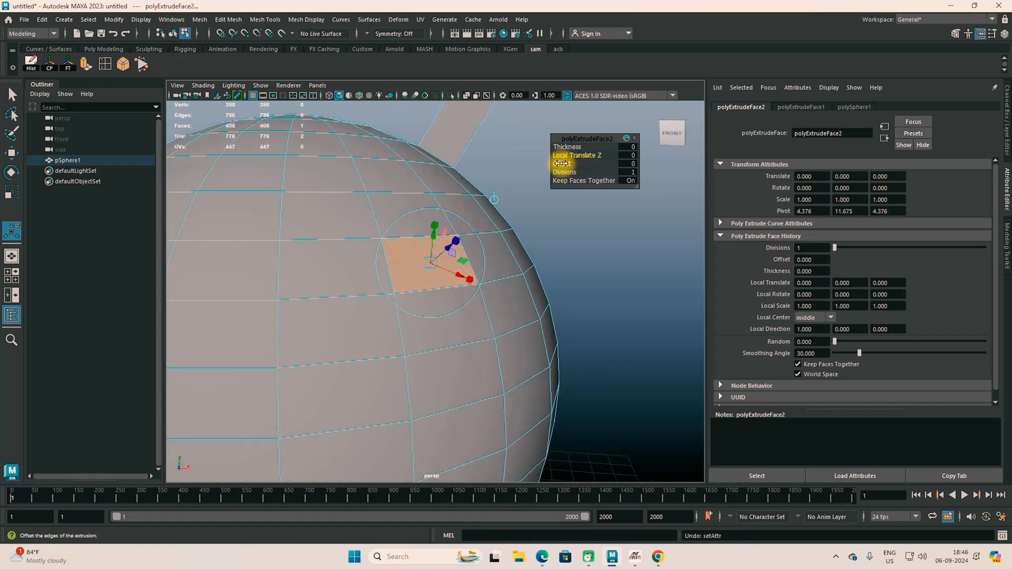
{"action": "left_click", "coordinate": [564, 165]}
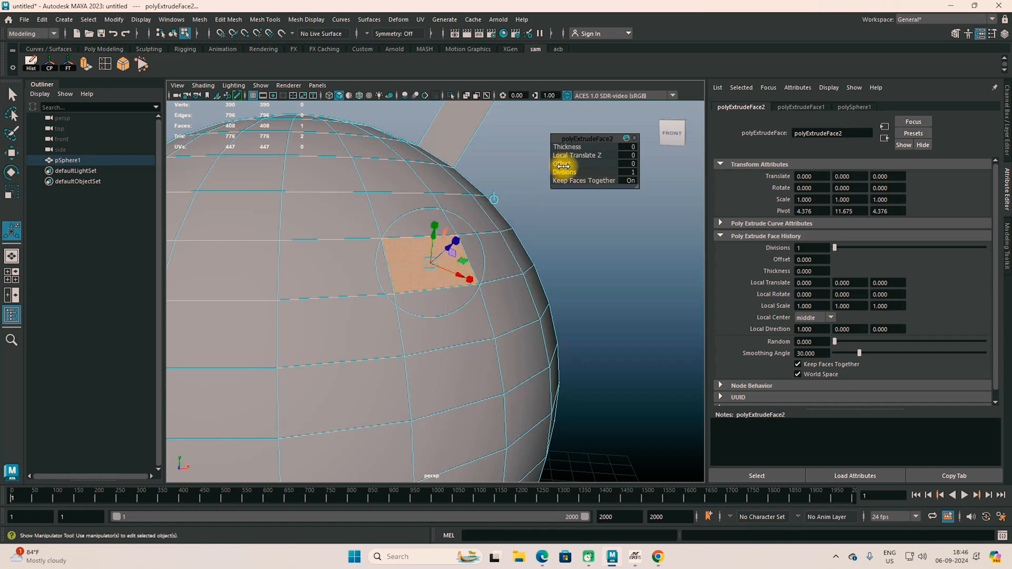
{"action": "middle_click_drag", "start_coordinate": [554, 165], "coordinate": [563, 166]}
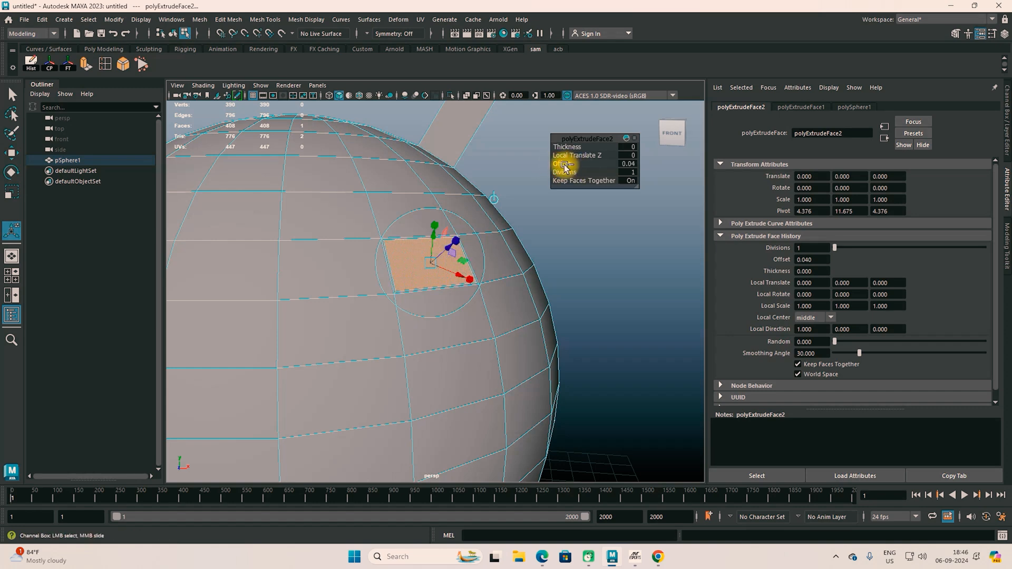
{"action": "middle_click_drag", "start_coordinate": [572, 168], "coordinate": [578, 169]}
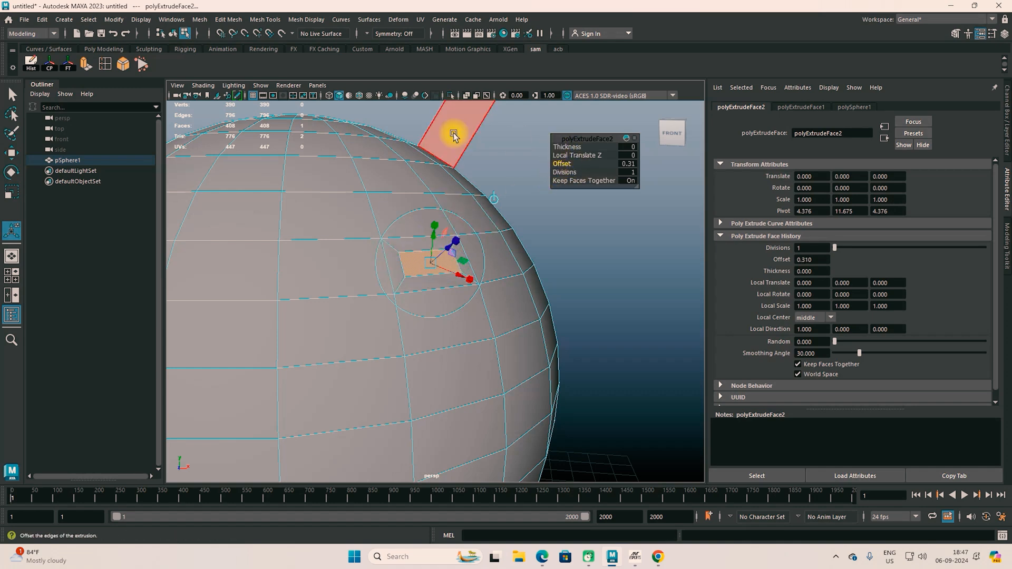
Extrude the inset face again with a thickness of 2.6.
{"action": "left_click", "coordinate": [85, 64]}
{"action": "middle_click_drag", "start_coordinate": [576, 148], "coordinate": [591, 152]}
{"action": "scroll", "coordinate": [510, 253], "scroll_direction": "down", "scroll_amount": 4}
{"action": "left_click_drag", "start_coordinate": [512, 275], "coordinate": [440, 382], "text": "alt"}
{"action": "left_click_drag", "start_coordinate": [388, 280], "coordinate": [420, 289], "text": "alt"}
{"action": "scroll", "coordinate": [396, 378], "scroll_direction": "up", "scroll_amount": 3}
{"action": "left_click_drag", "start_coordinate": [365, 373], "coordinate": [517, 395], "text": "alt"}
{"action": "middle_click_drag", "start_coordinate": [517, 395], "coordinate": [369, 343], "text": "alt"}
{"action": "left_click_drag", "start_coordinate": [419, 337], "coordinate": [295, 337], "text": "alt"}
{"action": "scroll", "coordinate": [327, 298], "scroll_direction": "down", "scroll_amount": 4}
{"action": "middle_click_drag", "start_coordinate": [327, 298], "coordinate": [467, 379], "text": "alt"}
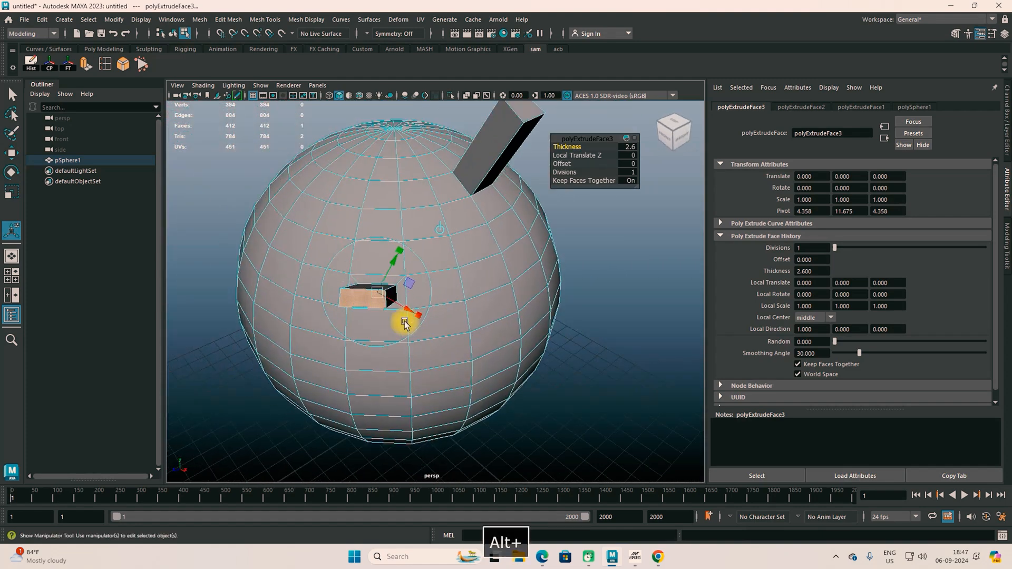
Try raising the inset face extrusion to 5 divisions, and return it to 1.
{"action": "scroll", "coordinate": [376, 305], "scroll_direction": "up", "scroll_amount": 3}
{"action": "left_click_drag", "start_coordinate": [376, 304], "coordinate": [474, 274], "text": "alt"}
{"action": "left_click_drag", "start_coordinate": [573, 171], "coordinate": [590, 171]}
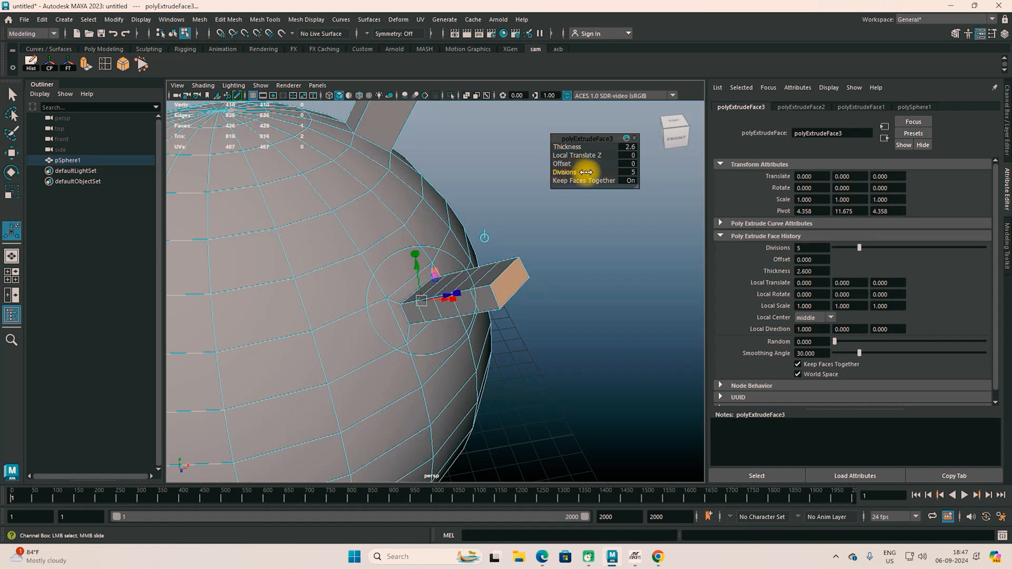
{"action": "left_click_drag", "start_coordinate": [589, 173], "coordinate": [553, 163]}
Select a large patch of faces on the opposite side of the sphere and apply Extrude to it.
{"action": "scroll", "coordinate": [423, 232], "scroll_direction": "down", "scroll_amount": 5}
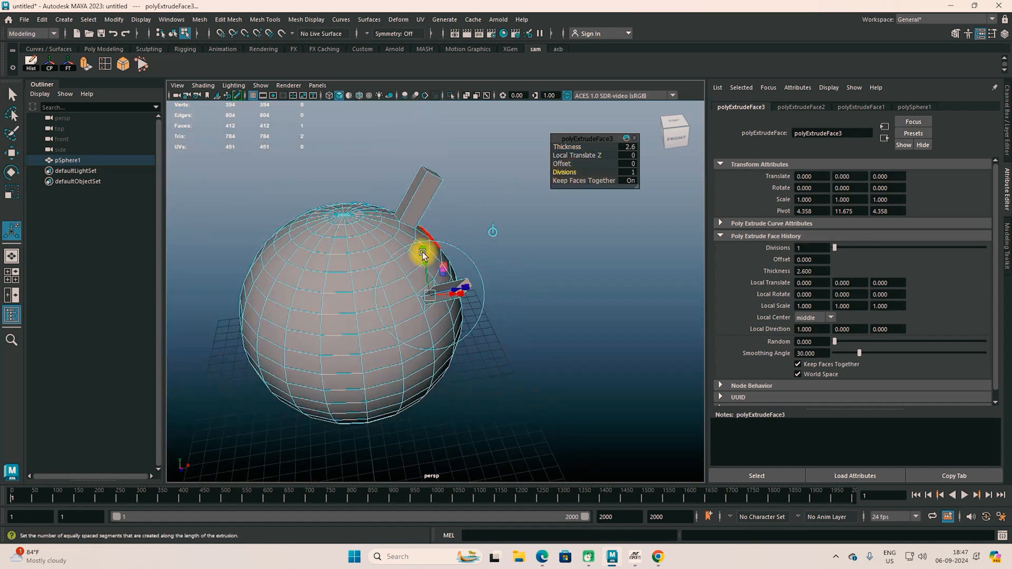
{"action": "left_click_drag", "start_coordinate": [336, 340], "coordinate": [400, 330], "text": "alt"}
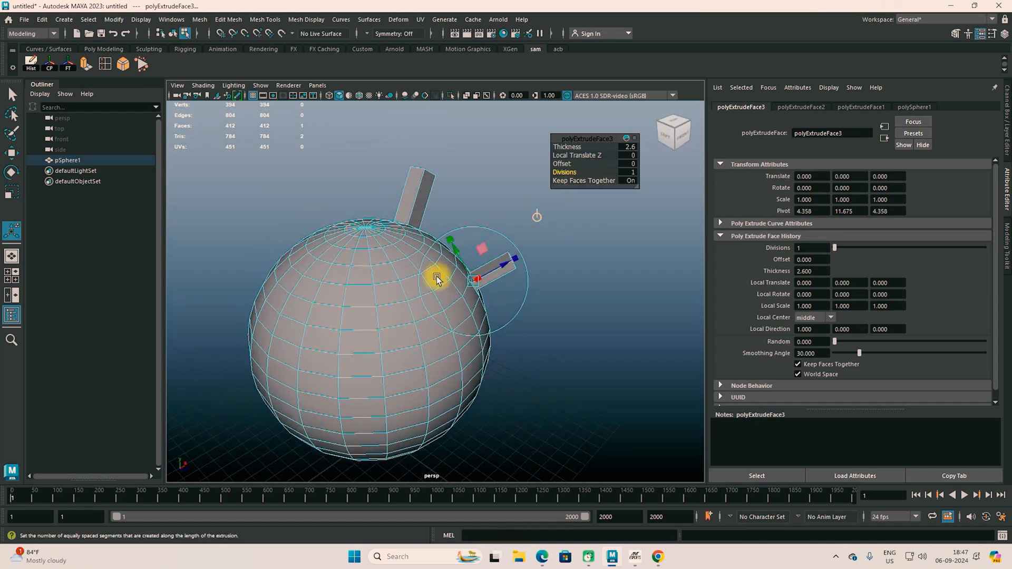
{"action": "mouse_move", "coordinate": [350, 318]}
{"action": "left_mouse_down", "text": "alt"}
{"action": "mouse_move", "coordinate": [287, 321]}
{"action": "mouse_move", "coordinate": [362, 327]}
{"action": "left_mouse_up", "text": "alt"}
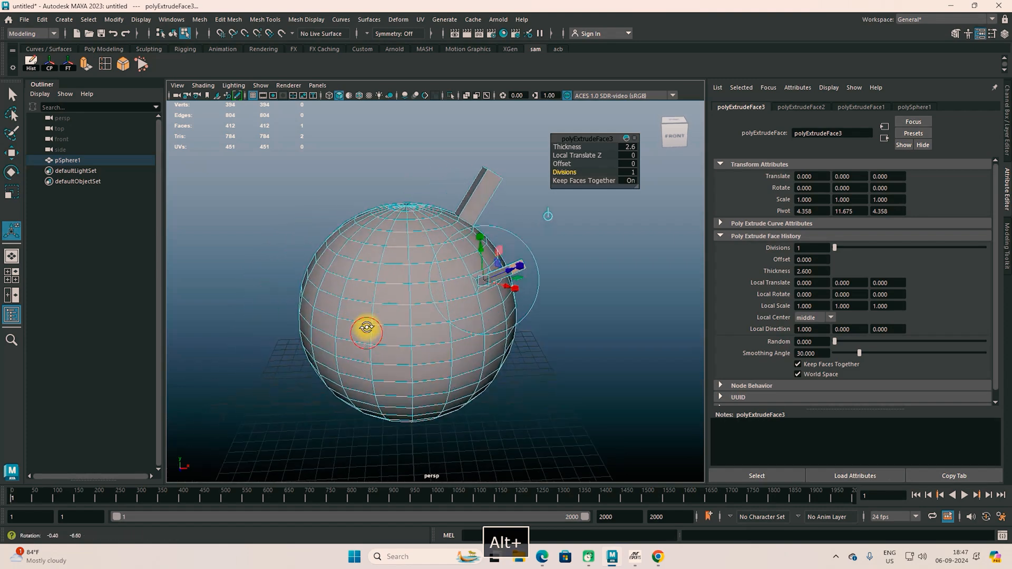
{"action": "left_click_drag", "start_coordinate": [213, 179], "coordinate": [494, 392]}
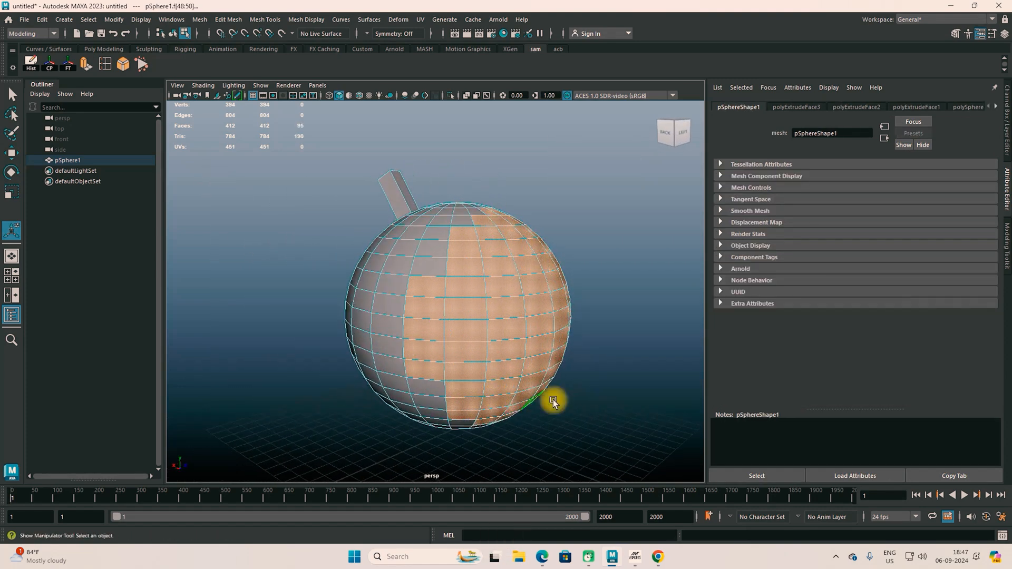
{"action": "key", "text": "ctrl+e"}
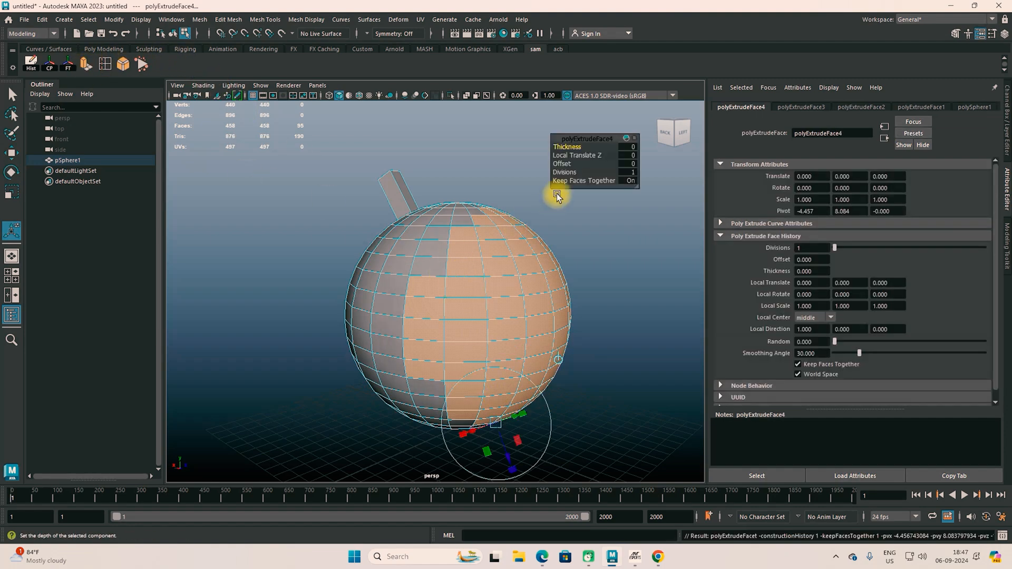
Try a thickness of 2.1 on the face patch as one connected block, and undo the thickness.
{"action": "left_click_drag", "start_coordinate": [572, 147], "coordinate": [582, 149]}
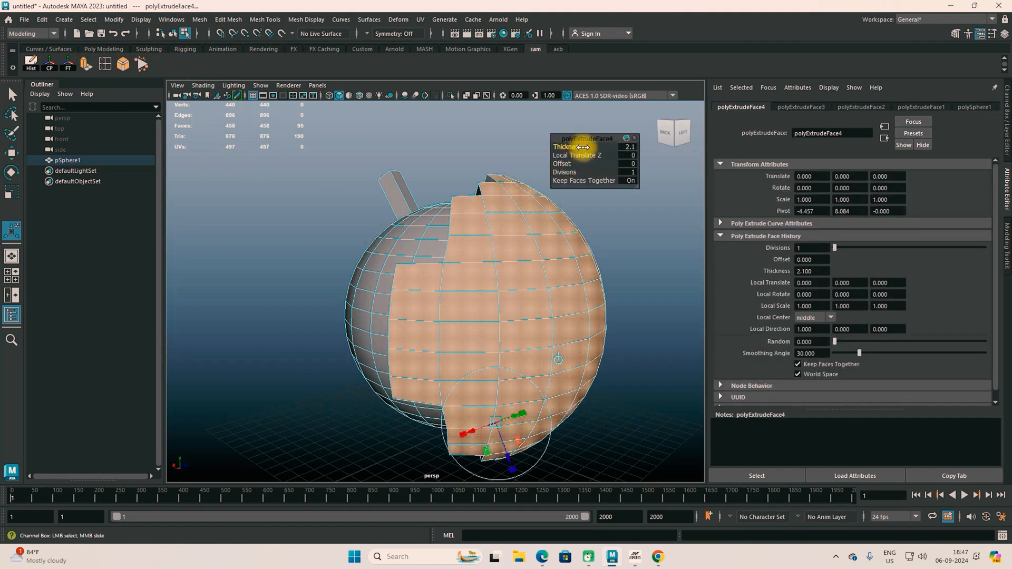
{"action": "left_click_drag", "start_coordinate": [427, 288], "coordinate": [567, 264], "text": "alt"}
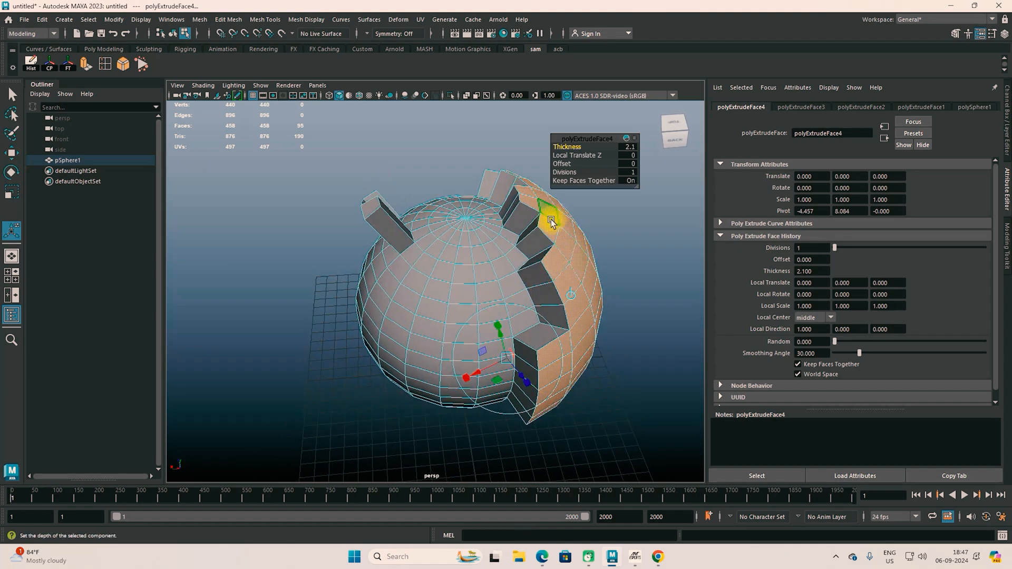
{"action": "left_click_drag", "start_coordinate": [548, 219], "coordinate": [529, 273], "text": "alt"}
{"action": "left_click_drag", "start_coordinate": [580, 343], "coordinate": [493, 260], "text": "alt"}
{"action": "key", "text": "ctrl+z"}
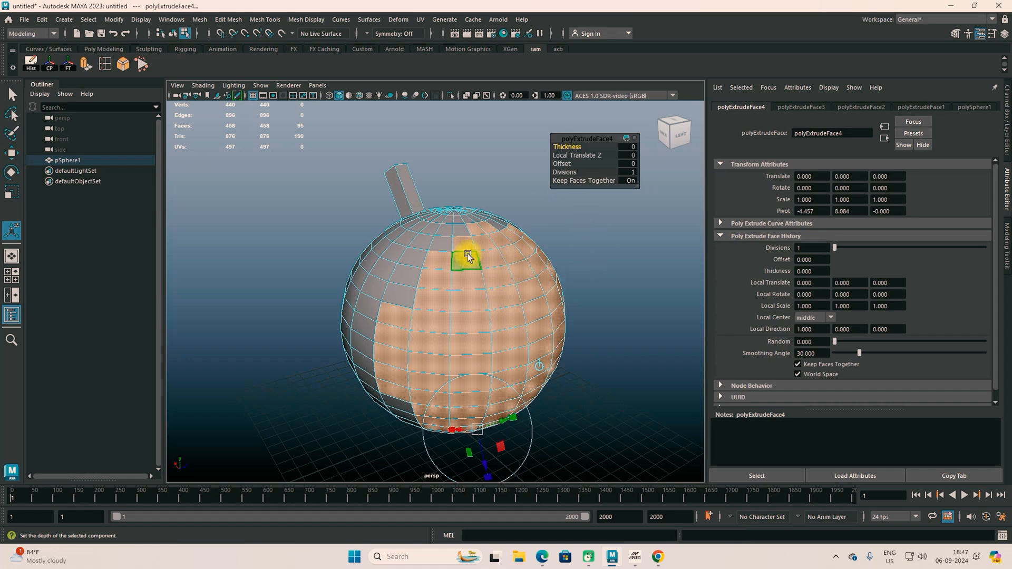
Turn off Keep Faces Together for the patch extrusion and increase its thickness so every face extrudes as a separate spike.
{"action": "left_click_drag", "start_coordinate": [489, 335], "coordinate": [533, 338], "text": "alt"}
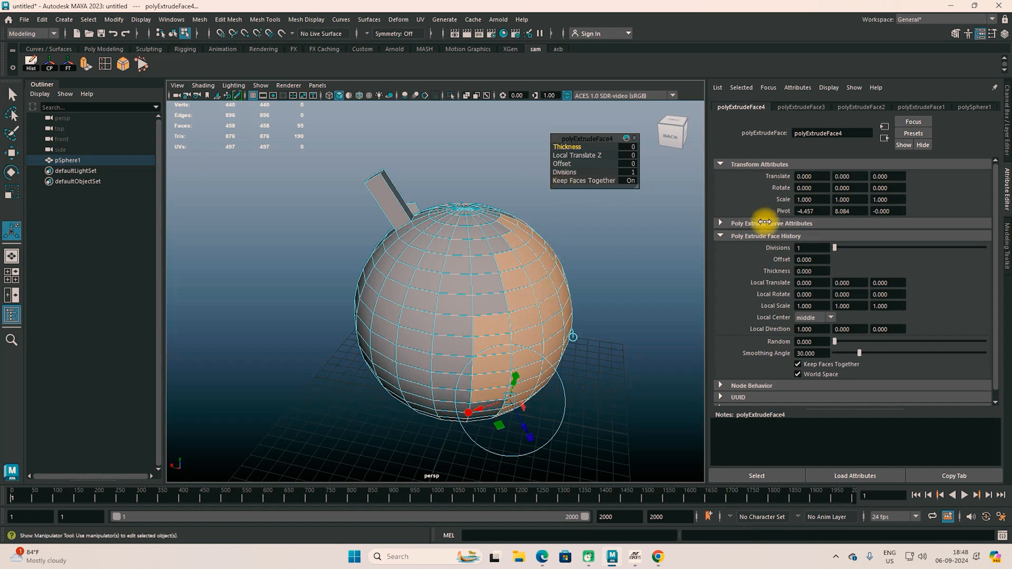
{"action": "left_click", "coordinate": [629, 182]}
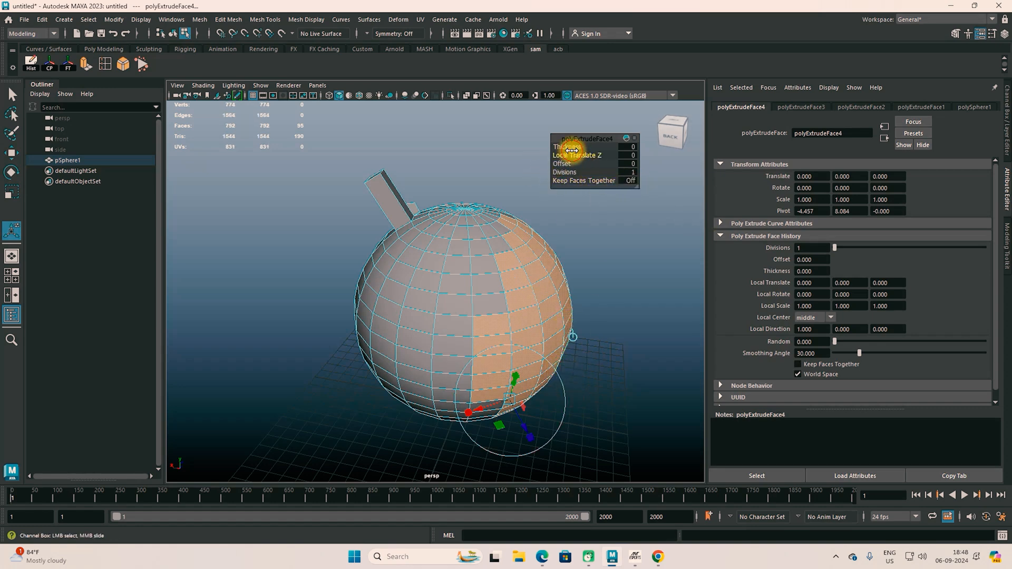
{"action": "mouse_move", "coordinate": [572, 151]}
{"action": "left_mouse_down"}
{"action": "mouse_move", "coordinate": [586, 158]}
{"action": "mouse_move", "coordinate": [565, 166]}
{"action": "left_mouse_up"}
{"action": "left_click_drag", "start_coordinate": [548, 320], "coordinate": [445, 271], "text": "alt"}
Return the sphere to object mode with the Move tool active and examine the extruded spikes from several angles.
{"action": "key", "text": "w"}
{"action": "right_click_drag", "start_coordinate": [429, 253], "coordinate": [467, 226]}
{"action": "left_click_drag", "start_coordinate": [582, 361], "coordinate": [525, 348], "text": "alt"}
{"action": "left_click_drag", "start_coordinate": [579, 328], "coordinate": [529, 354], "text": "alt"}
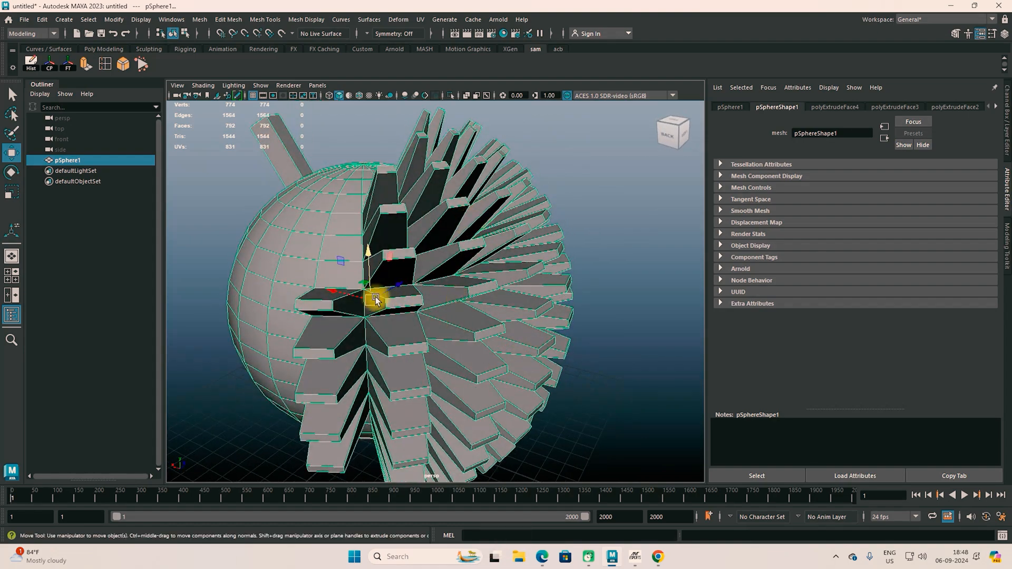
{"action": "mouse_move", "coordinate": [464, 246]}
{"action": "left_mouse_down", "text": "alt"}
{"action": "mouse_move", "coordinate": [483, 269]}
{"action": "mouse_move", "coordinate": [398, 233]}
{"action": "mouse_move", "coordinate": [479, 232]}
{"action": "left_mouse_up", "text": "alt"}
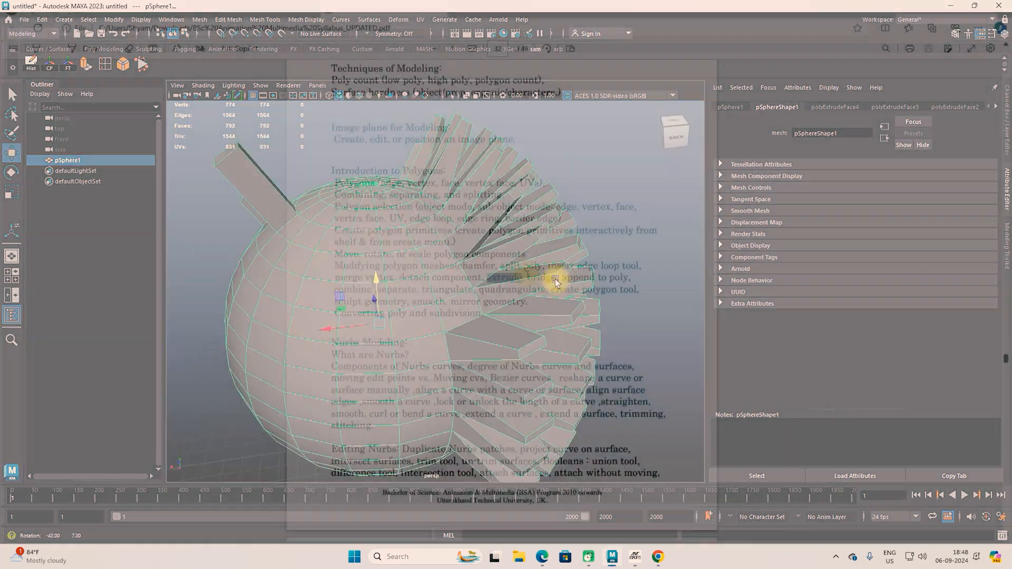
Move pCylinder1 along Z, away from pCylinder2, to a Translate Z of about 17.15.
{"action": "double_click", "coordinate": [553, 279]}
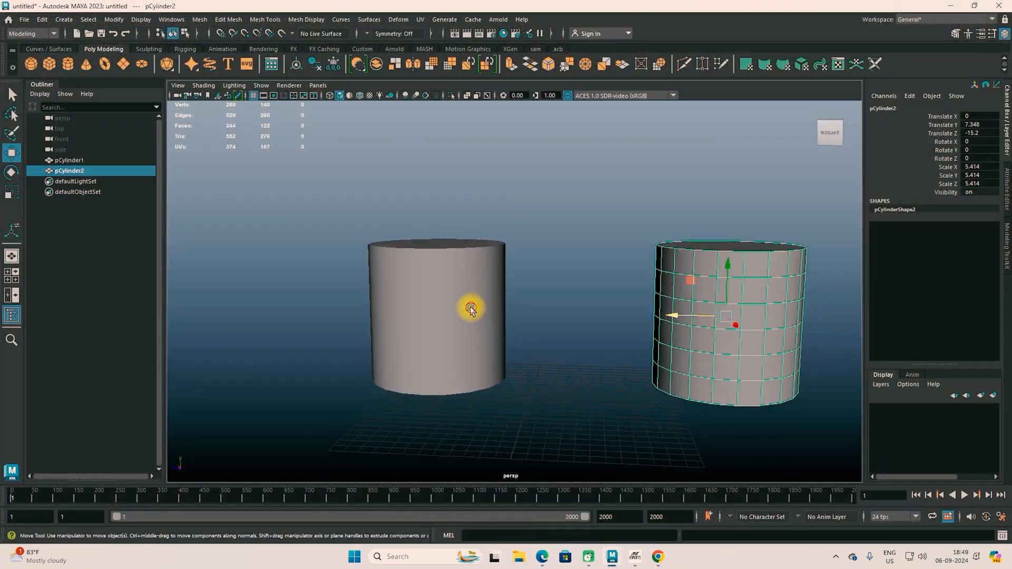
{"action": "left_click", "coordinate": [467, 308]}
{"action": "left_click_drag", "start_coordinate": [386, 160], "coordinate": [818, 437]}
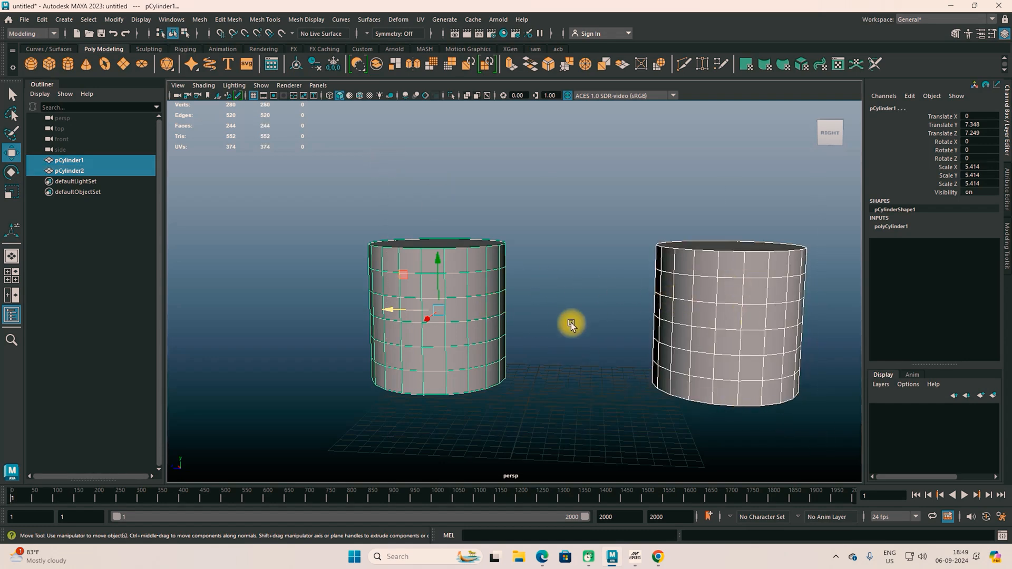
{"action": "left_click_drag", "start_coordinate": [703, 380], "coordinate": [631, 393], "text": "alt"}
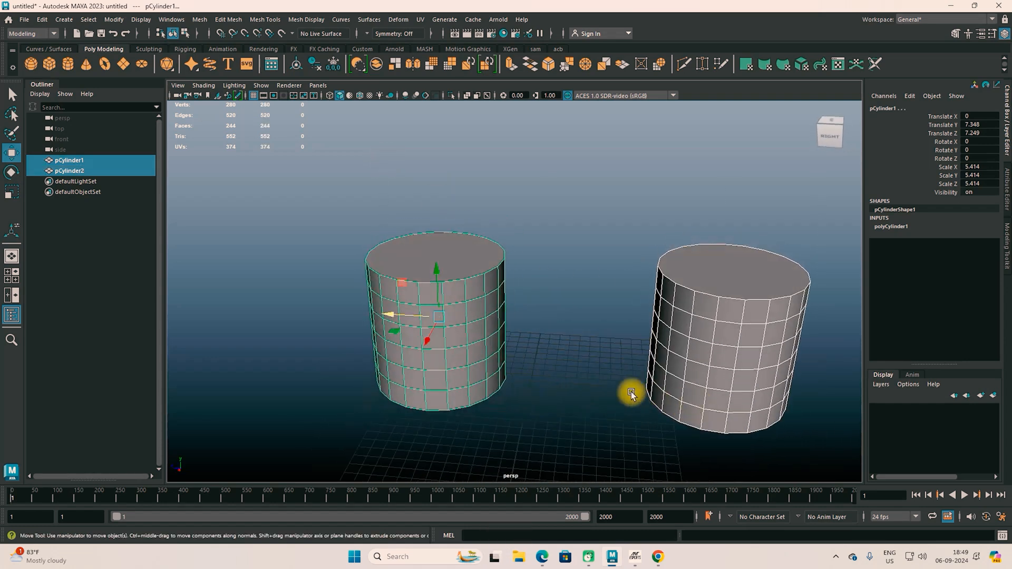
{"action": "left_click", "coordinate": [592, 384]}
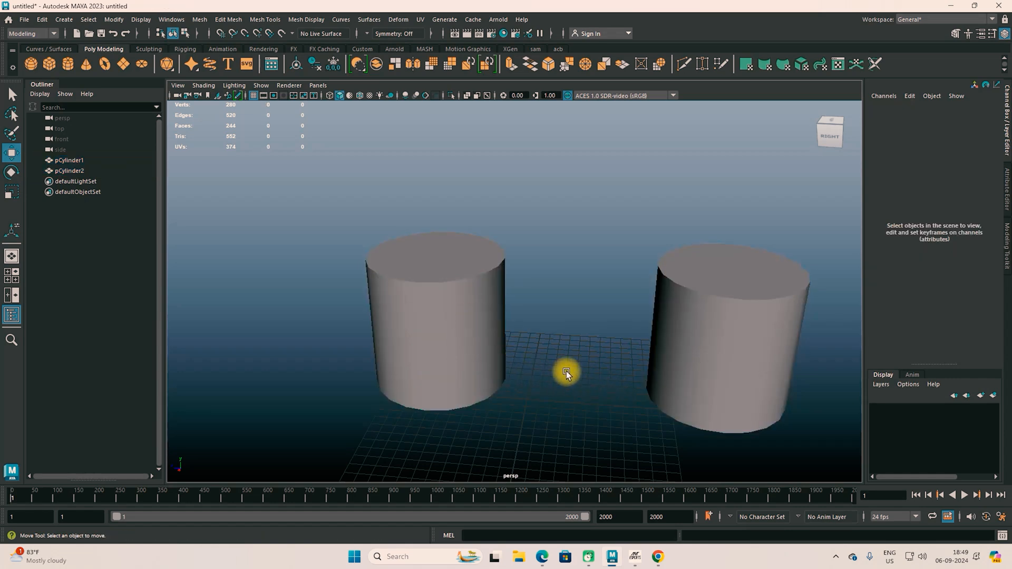
{"action": "left_click", "coordinate": [472, 350]}
{"action": "left_click_drag", "start_coordinate": [387, 320], "coordinate": [278, 316]}
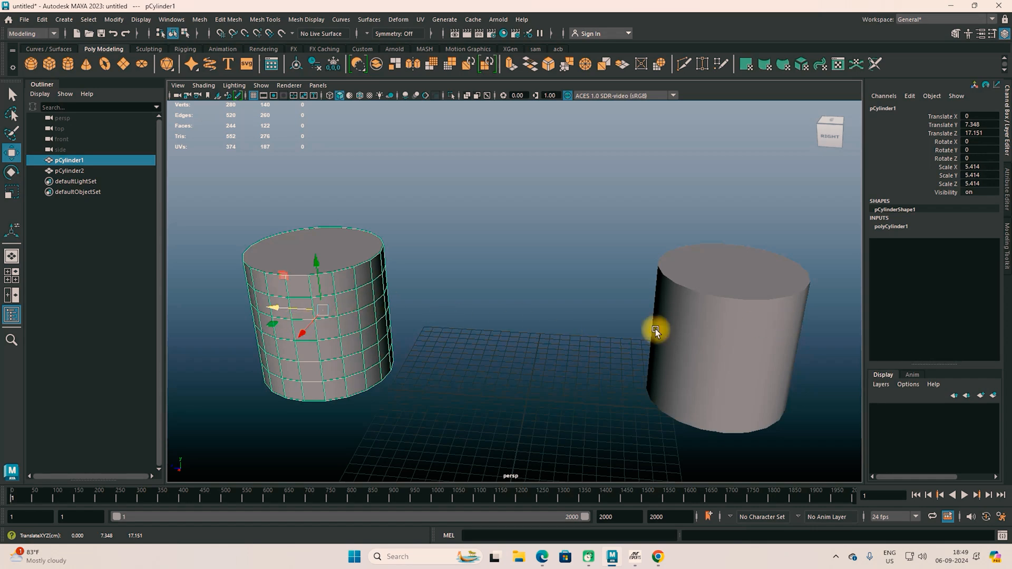
Switch both separate cylinders to vertex mode and select vertices across the two objects at once.
{"action": "left_click_drag", "start_coordinate": [327, 176], "coordinate": [806, 397]}
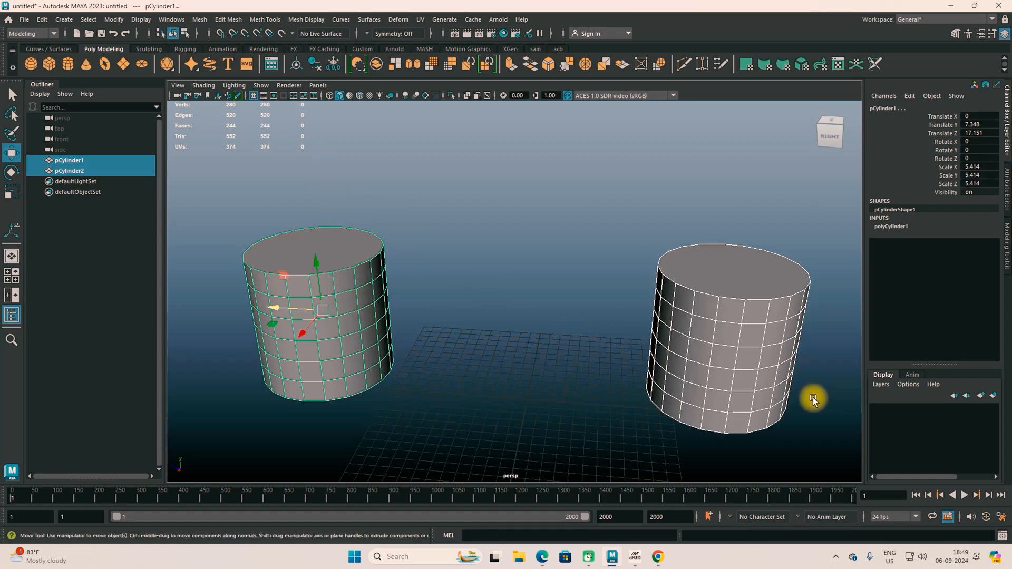
{"action": "left_click", "coordinate": [717, 337]}
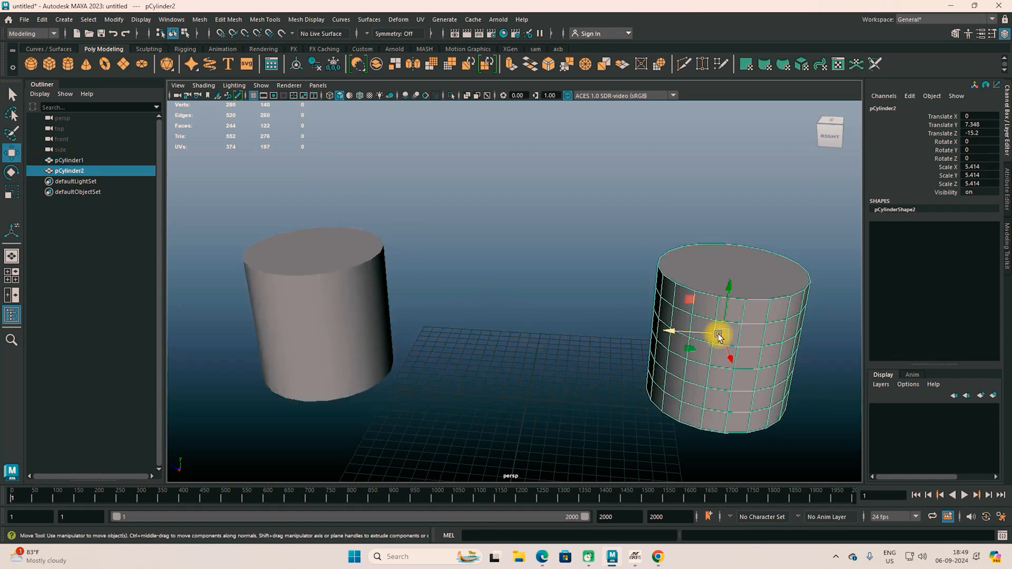
{"action": "left_click", "coordinate": [363, 319]}
{"action": "right_click_drag", "start_coordinate": [363, 320], "coordinate": [291, 240]}
{"action": "right_click_drag", "start_coordinate": [725, 269], "coordinate": [673, 244]}
{"action": "left_click_drag", "start_coordinate": [325, 182], "coordinate": [780, 395]}
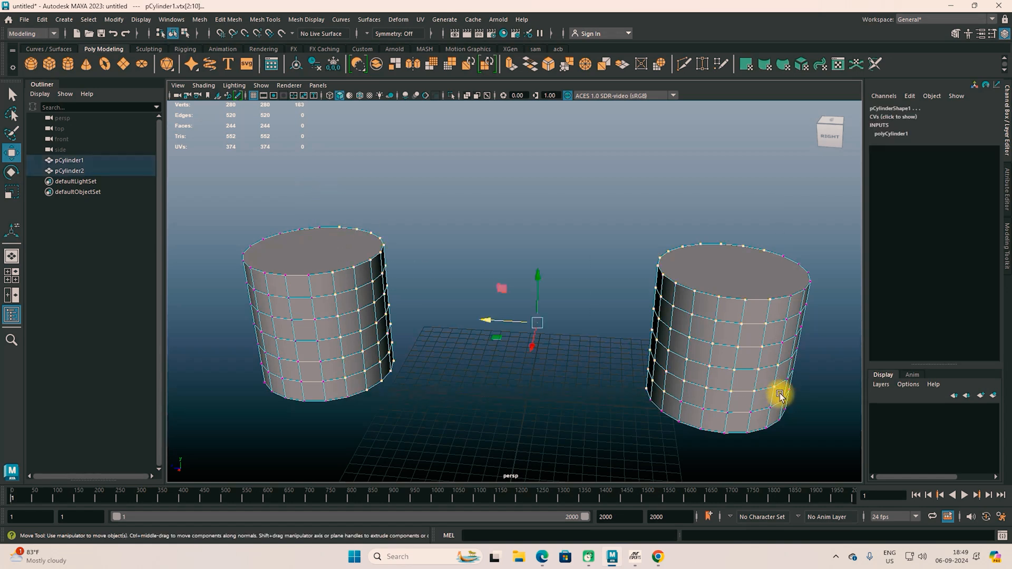
Return both cylinders to object mode and select them together.
{"action": "right_click_drag", "start_coordinate": [719, 247], "coordinate": [759, 227]}
{"action": "left_click", "coordinate": [404, 305]}
{"action": "right_click_drag", "start_coordinate": [357, 276], "coordinate": [387, 231]}
{"action": "left_click_drag", "start_coordinate": [304, 198], "coordinate": [817, 406]}
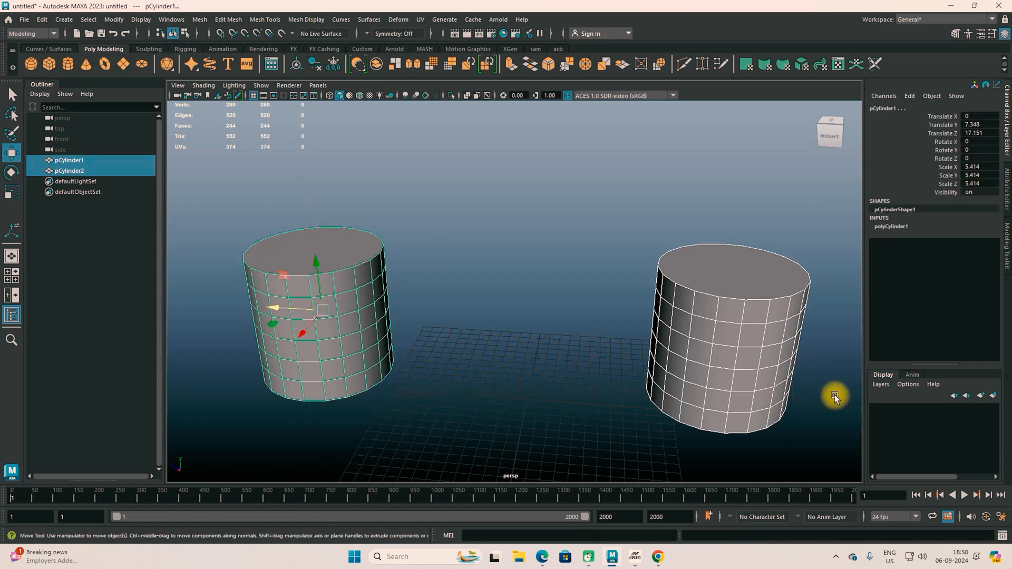
Add the Combine command to the custom sam shelf and use it to combine the two cylinders into one mesh.
{"action": "left_click", "coordinate": [230, 21]}
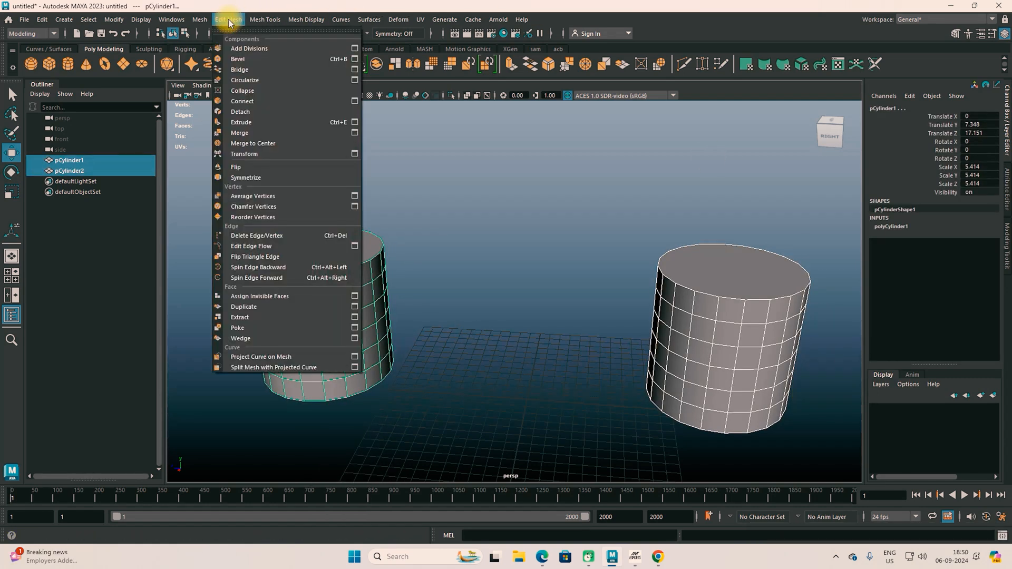
{"action": "mouse_move", "coordinate": [200, 19]}
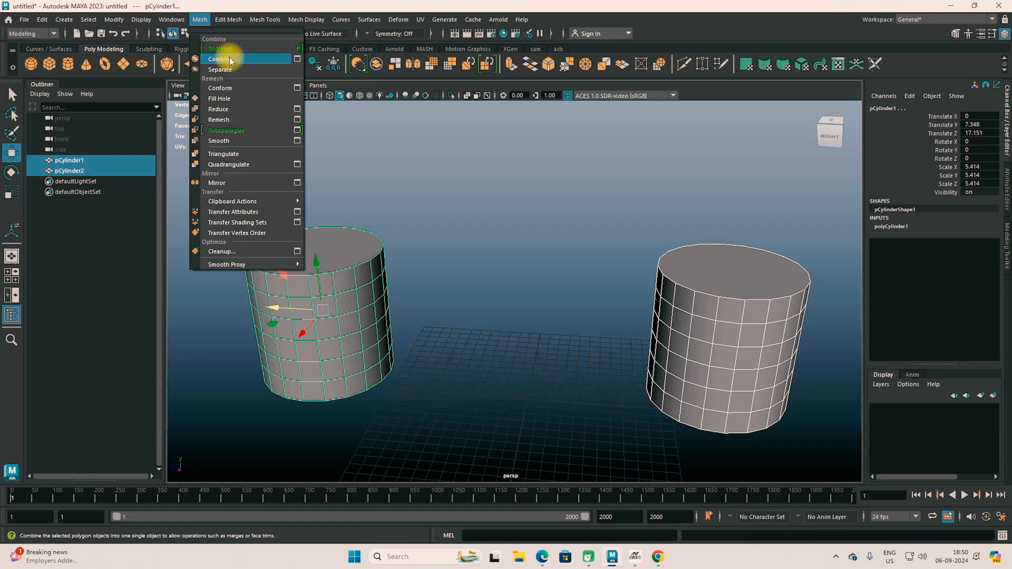
{"action": "left_click", "coordinate": [315, 50]}
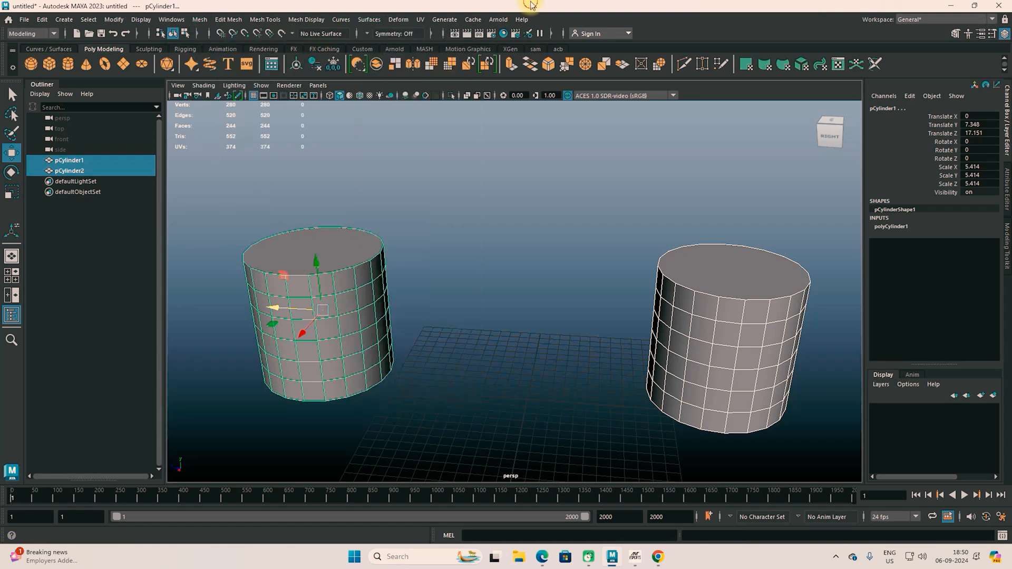
{"action": "left_click", "coordinate": [537, 49]}
{"action": "left_click", "coordinate": [231, 20]}
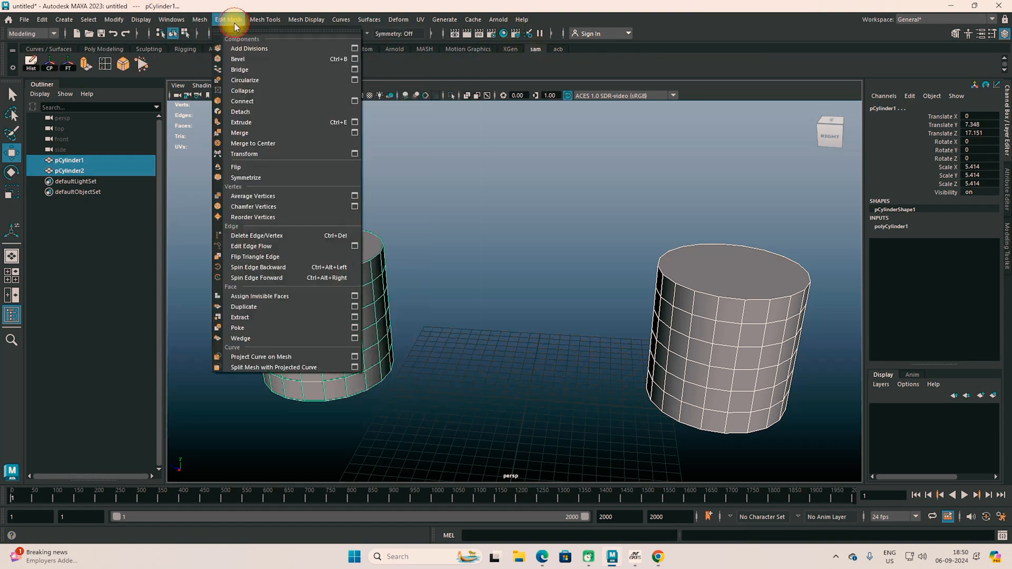
{"action": "mouse_move", "coordinate": [199, 20]}
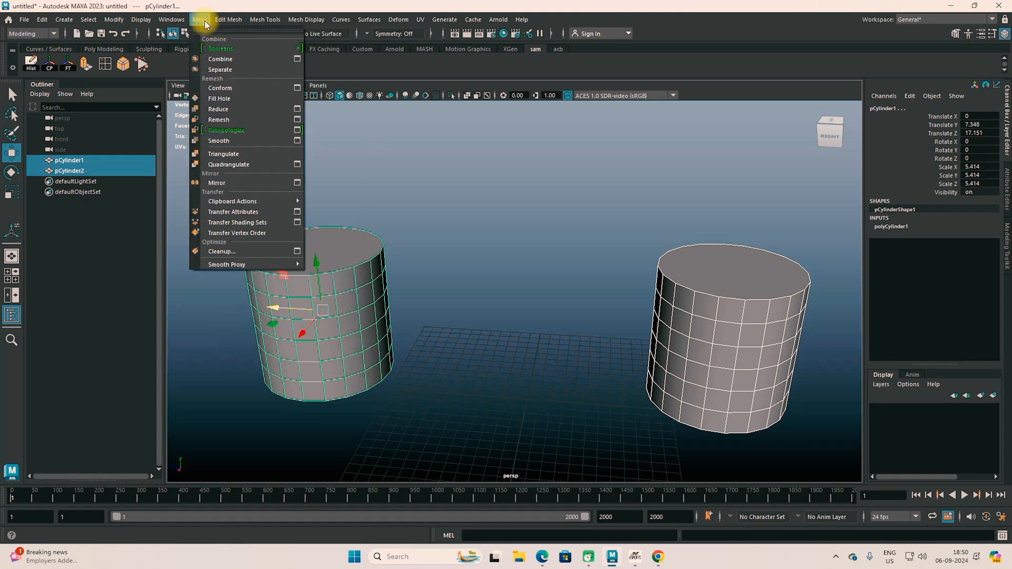
{"action": "left_click", "coordinate": [227, 63], "text": "ctrl+shift"}
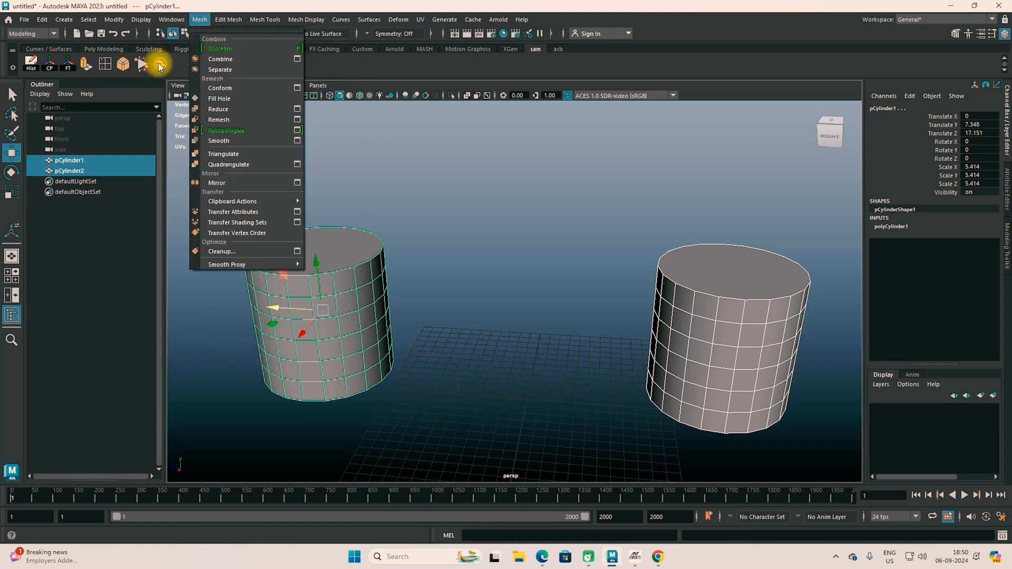
{"action": "left_click", "coordinate": [160, 64]}
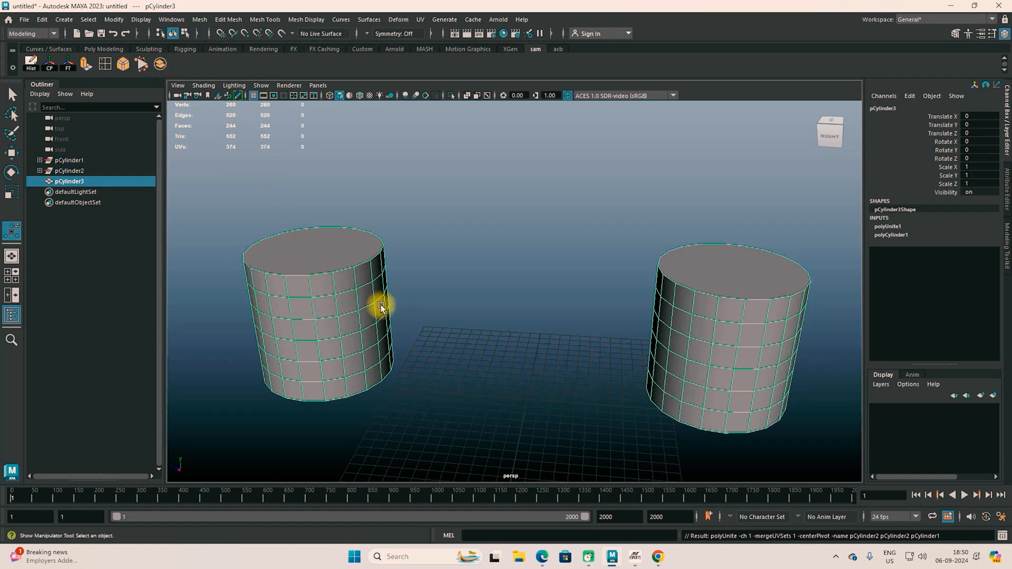
In face mode, delete four side faces of one cylinder facing the other: three in a row and one below the middle.
{"action": "left_click", "coordinate": [565, 292]}
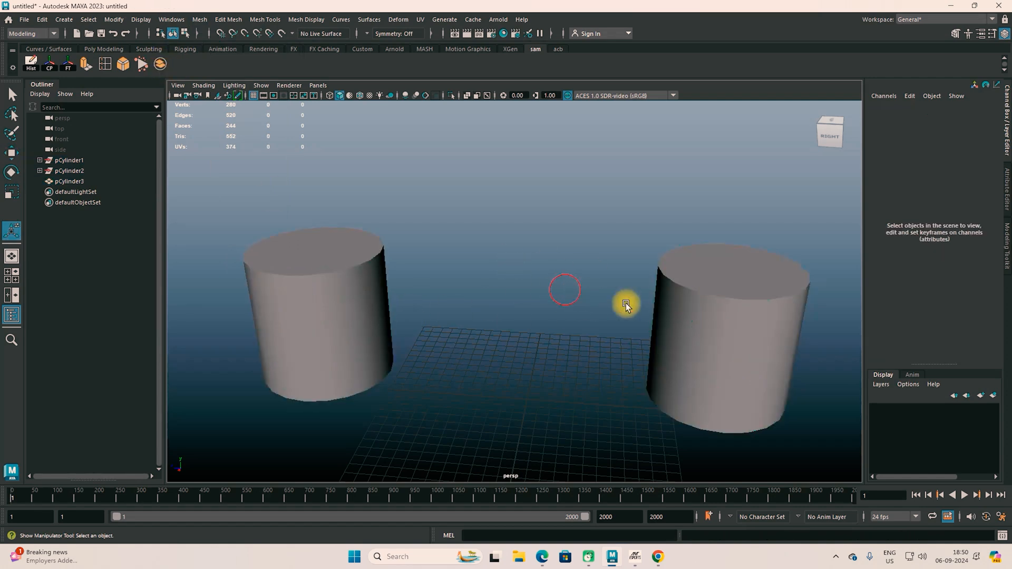
{"action": "left_click", "coordinate": [719, 299]}
{"action": "right_click_drag", "start_coordinate": [719, 298], "coordinate": [707, 273]}
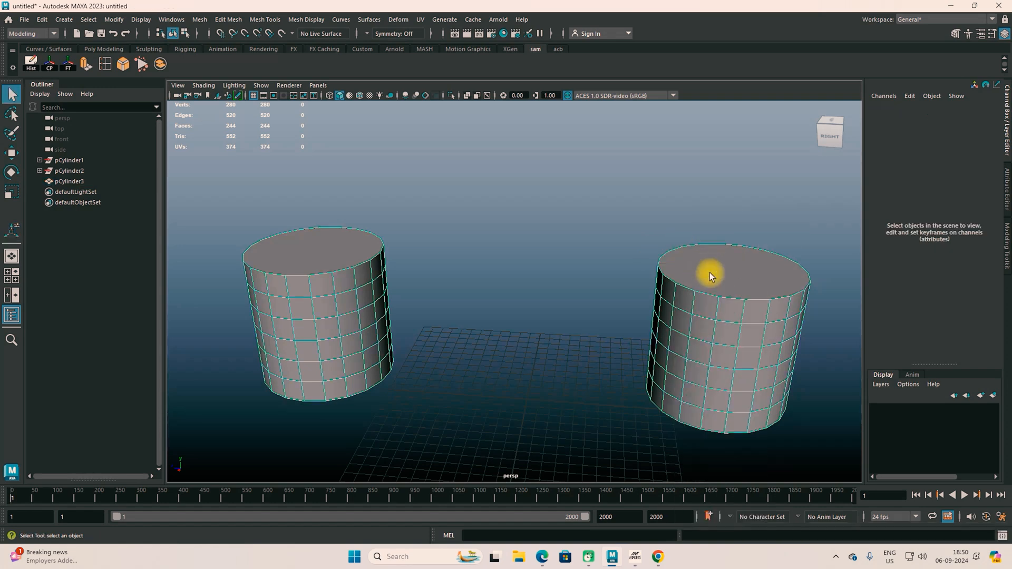
{"action": "left_click", "coordinate": [675, 341]}
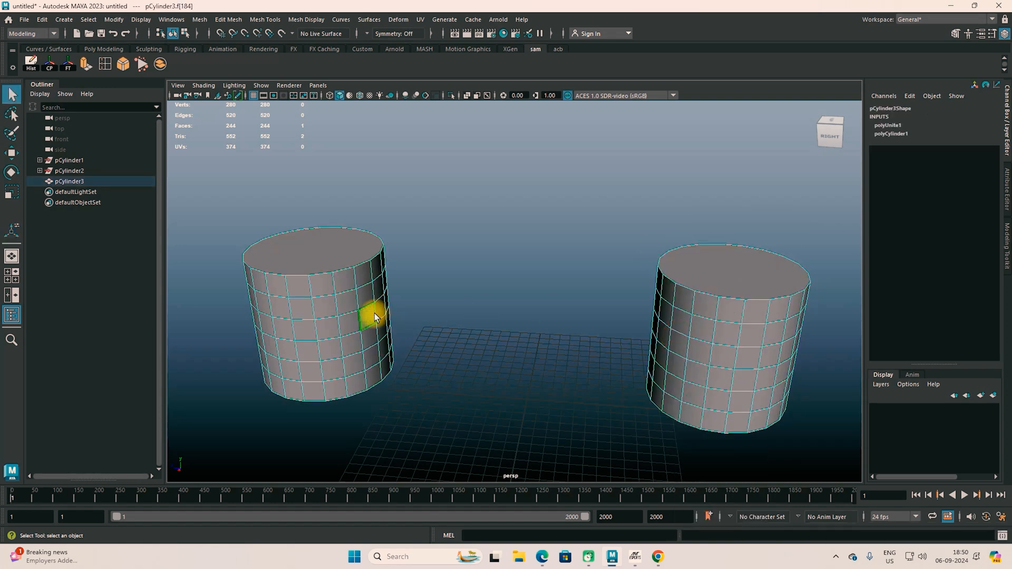
{"action": "left_click_drag", "start_coordinate": [423, 327], "coordinate": [373, 333], "text": "alt"}
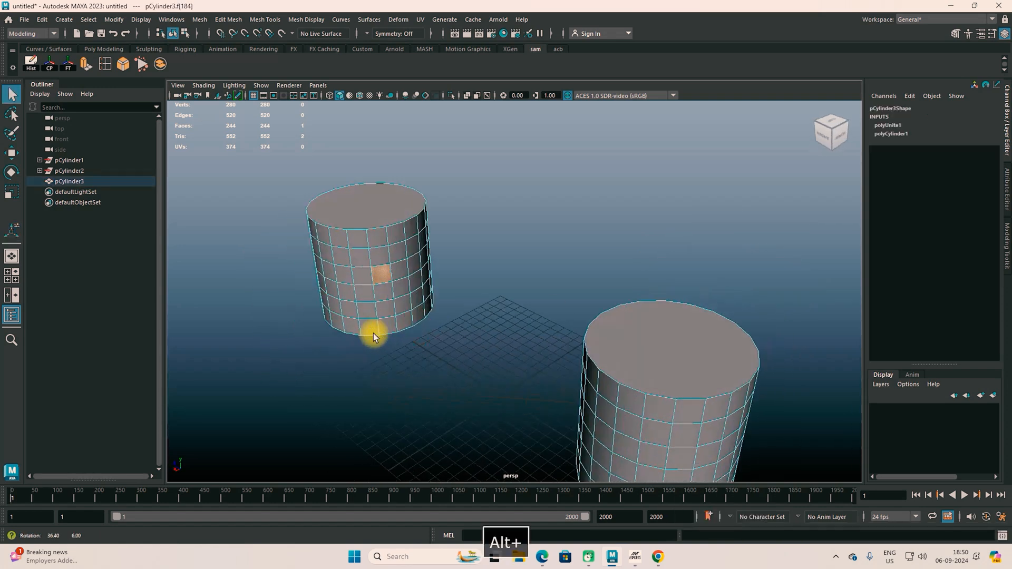
{"action": "left_click", "coordinate": [384, 277]}
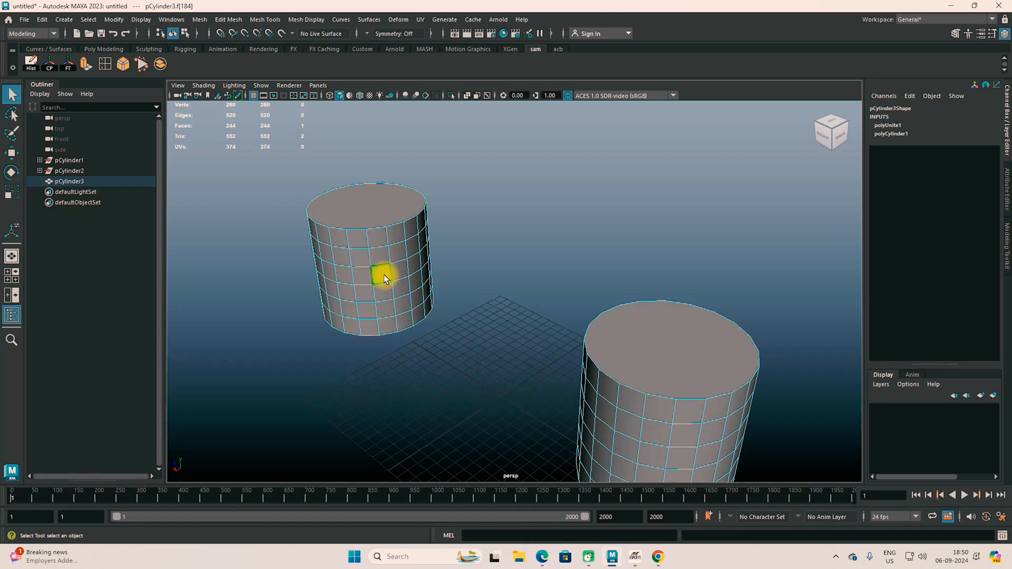
{"action": "left_click", "coordinate": [398, 273], "text": "shift"}
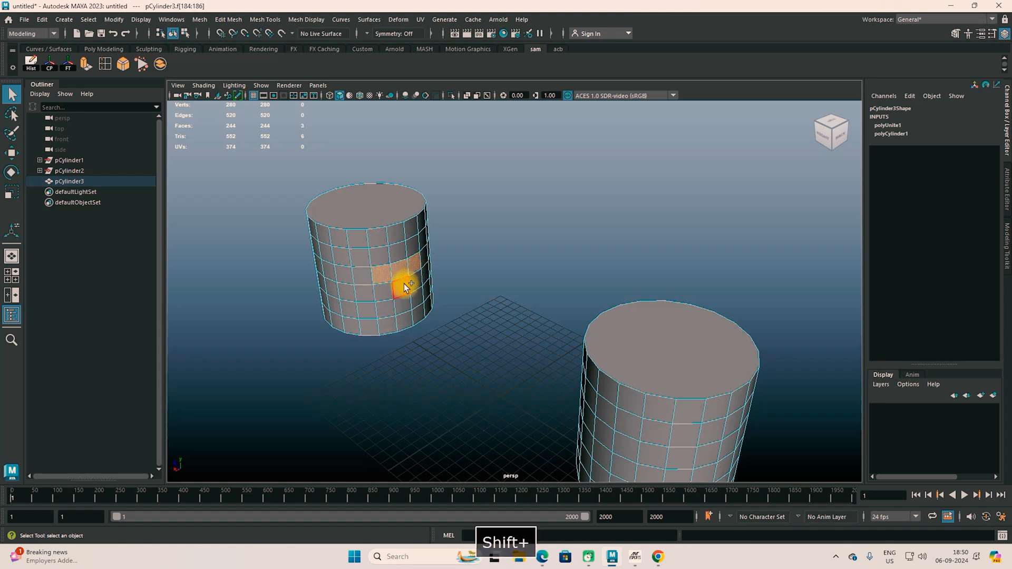
{"action": "key", "text": "Delete"}
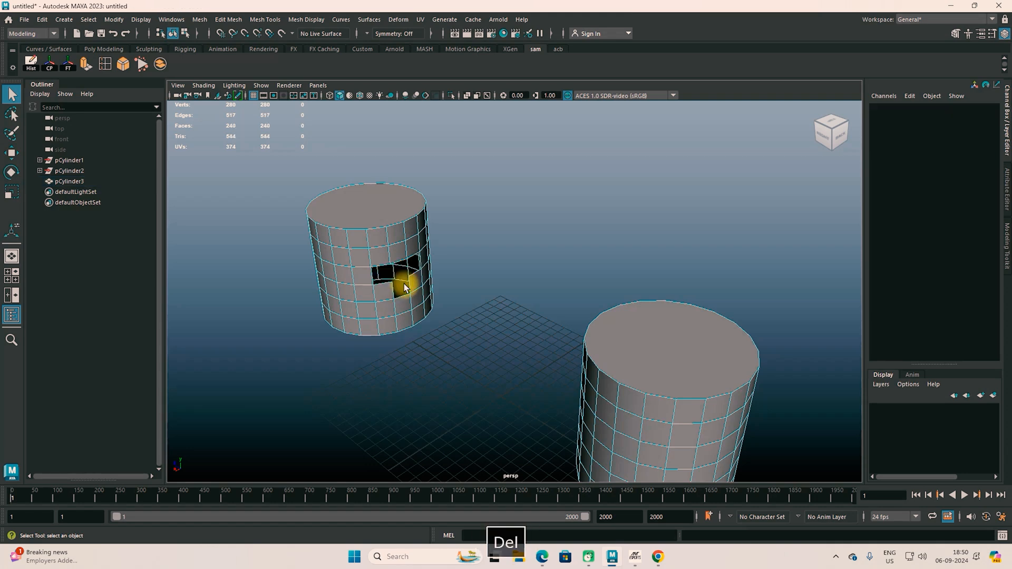
Delete a matching T-shaped group of four side faces from the opposite cylinder.
{"action": "left_click_drag", "start_coordinate": [425, 321], "coordinate": [596, 339], "text": "alt"}
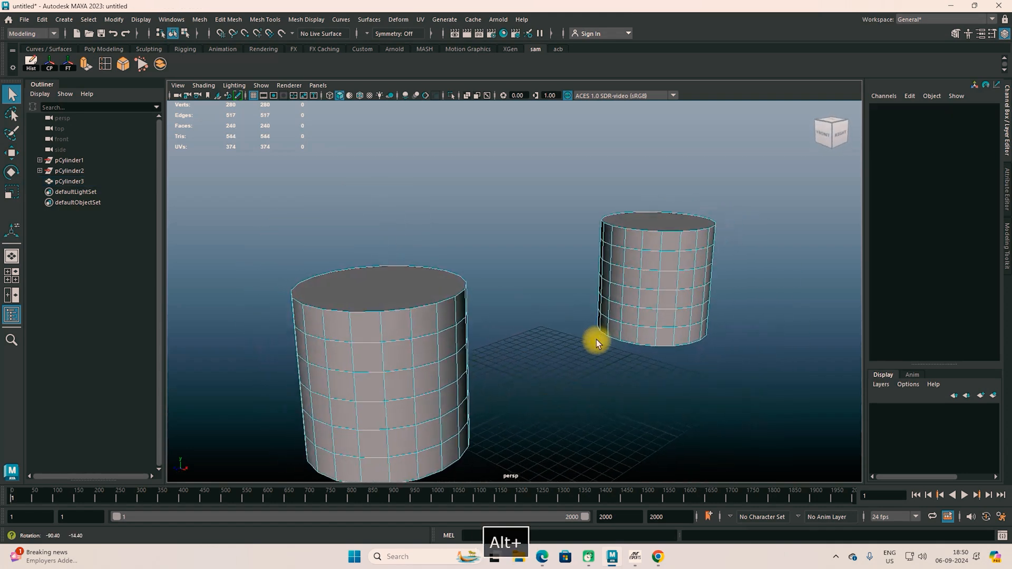
{"action": "left_click", "coordinate": [616, 279]}
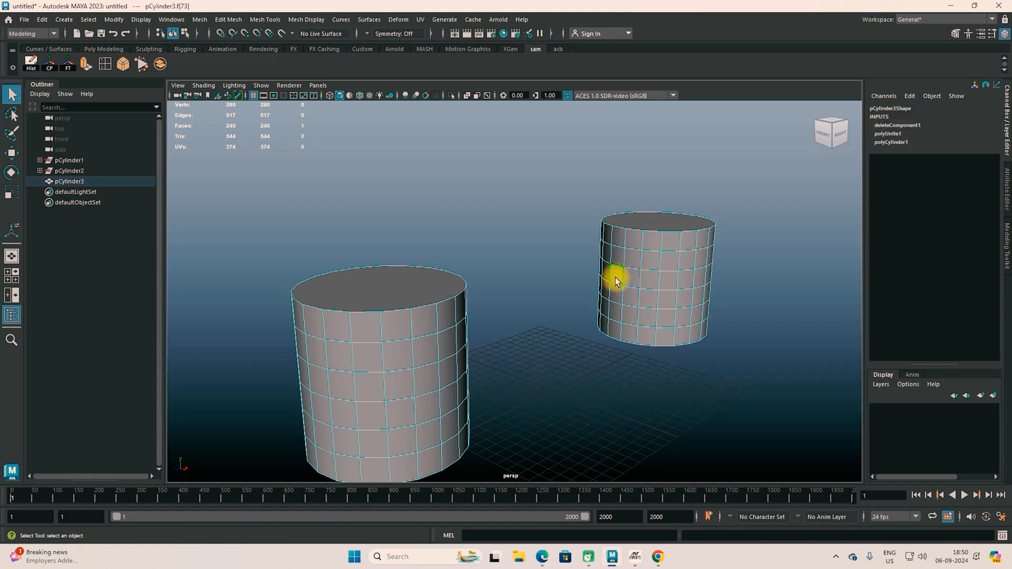
{"action": "left_click", "coordinate": [632, 300], "text": "shift"}
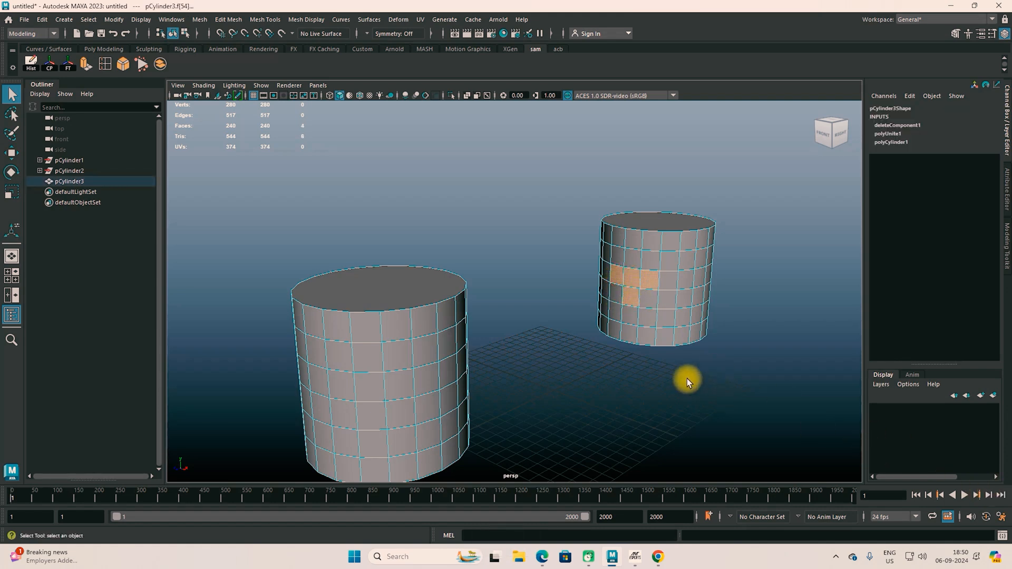
{"action": "key", "text": "Delete"}
Switch the combined mesh to edge mode and select the border edges around the holes in both cylinders.
{"action": "left_click_drag", "start_coordinate": [667, 373], "coordinate": [515, 369], "text": "alt"}
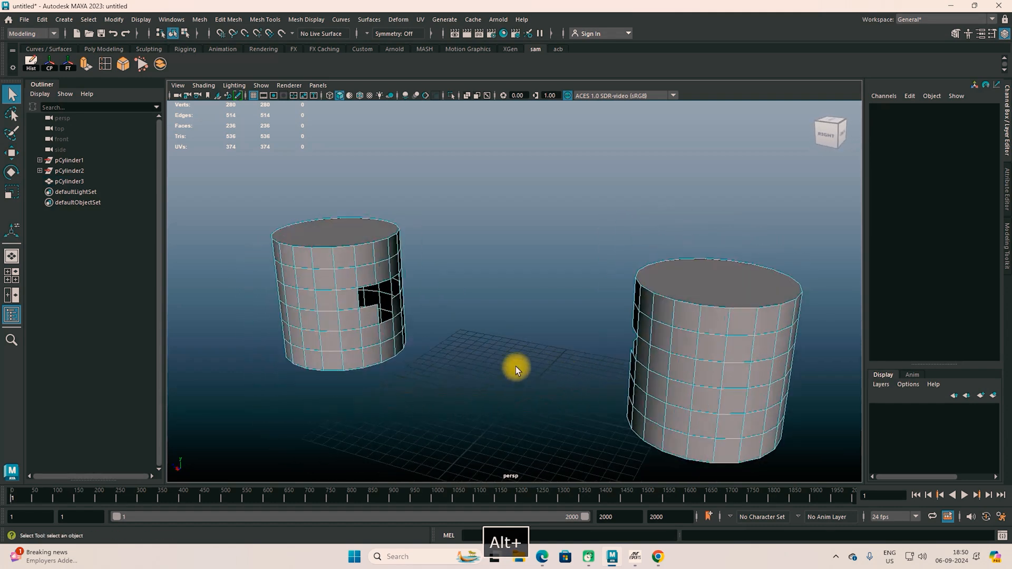
{"action": "right_click_drag", "start_coordinate": [352, 274], "coordinate": [428, 229]}
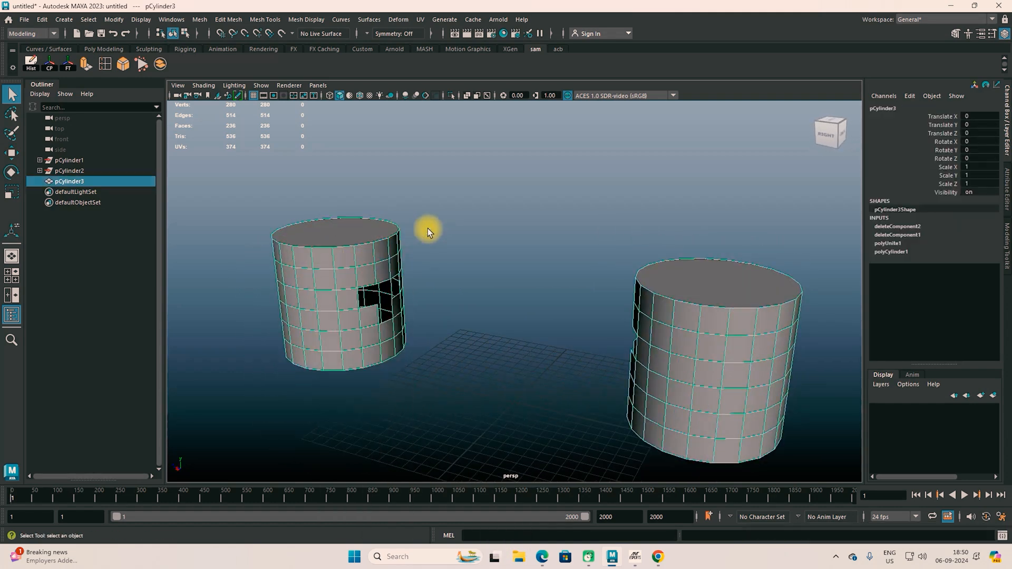
{"action": "scroll", "coordinate": [434, 277], "scroll_direction": "up", "scroll_amount": 3}
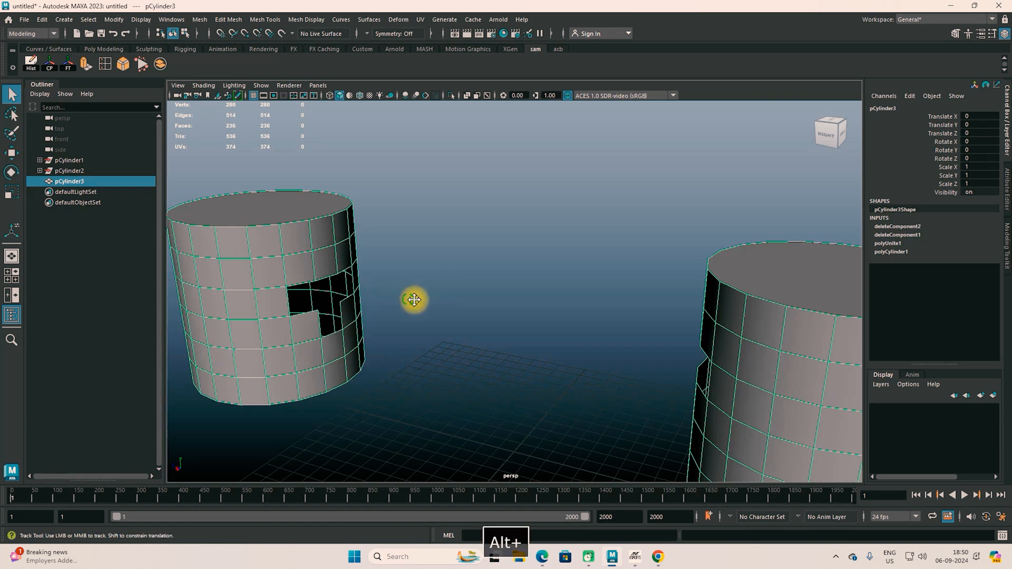
{"action": "left_click_drag", "start_coordinate": [414, 298], "coordinate": [462, 304], "text": "alt"}
{"action": "right_click_drag", "start_coordinate": [432, 242], "coordinate": [431, 216]}
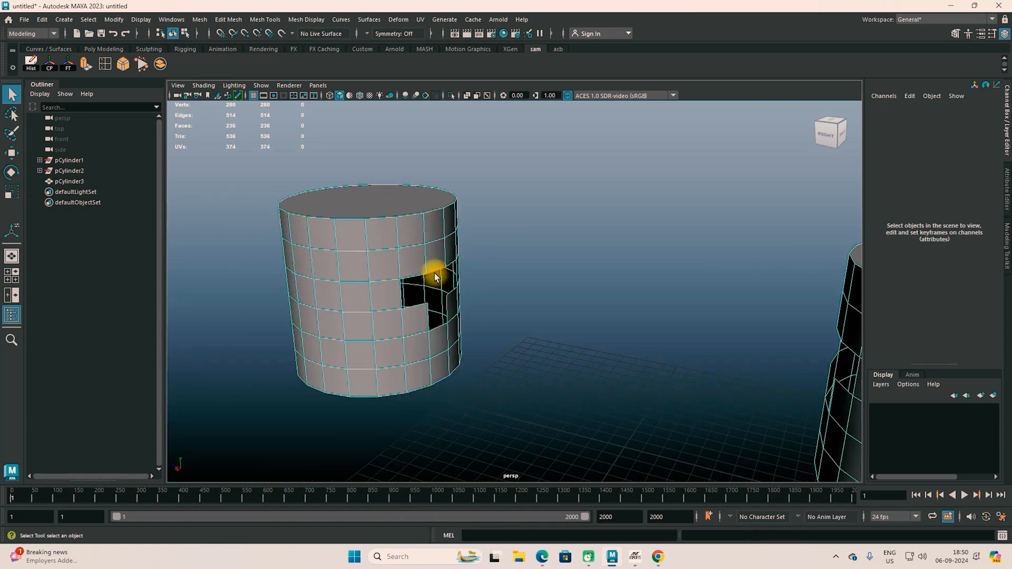
{"action": "left_click", "coordinate": [435, 276], "text": "shift"}
{"action": "left_click_drag", "start_coordinate": [501, 327], "coordinate": [636, 310], "text": "alt"}
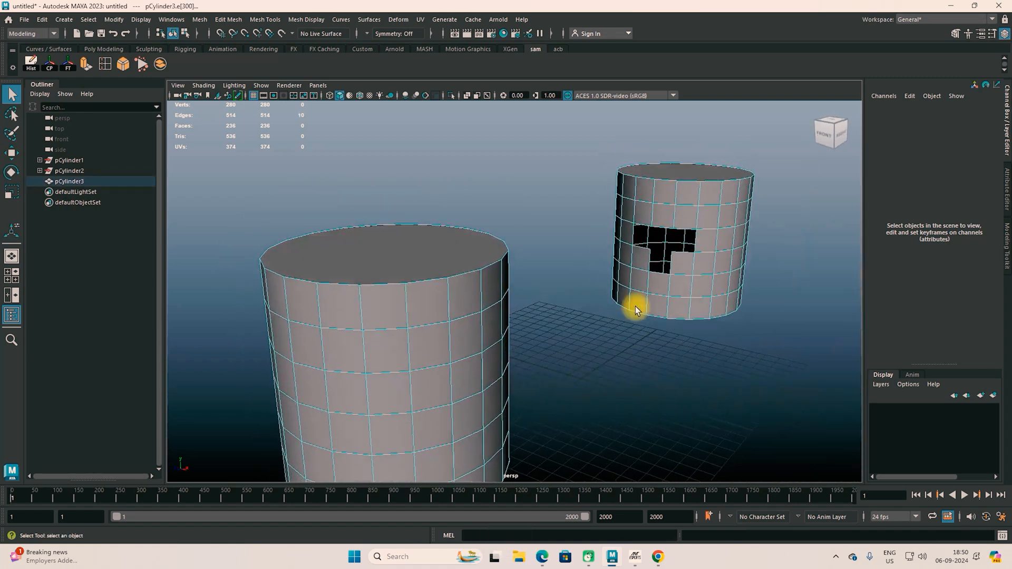
{"action": "left_click", "coordinate": [665, 229], "text": "shift"}
{"action": "left_click_drag", "start_coordinate": [666, 393], "coordinate": [631, 389], "text": "alt"}
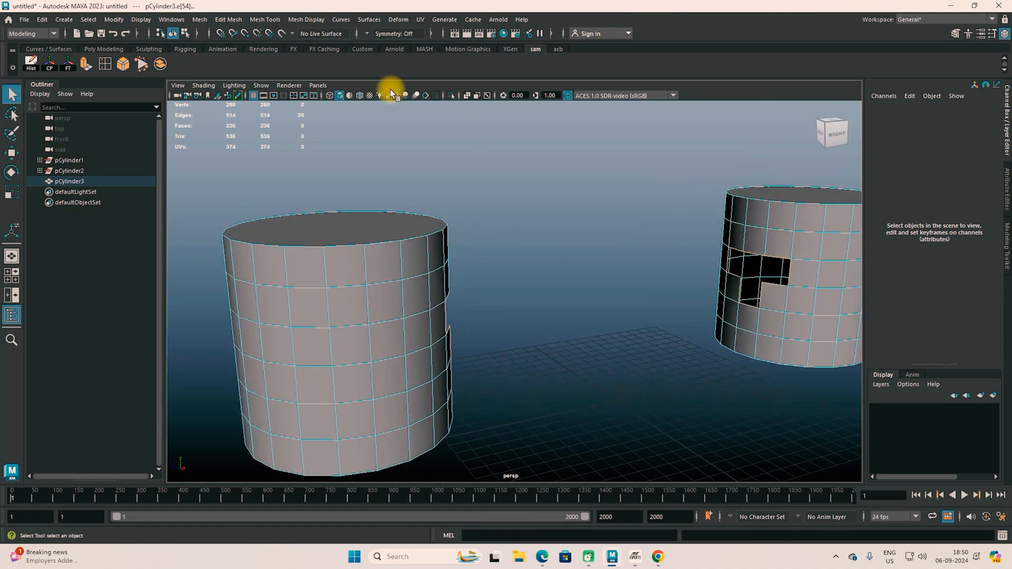
Add the Bridge command to the custom sam shelf and use it to bridge the two selected hole borders.
{"action": "left_click", "coordinate": [219, 19]}
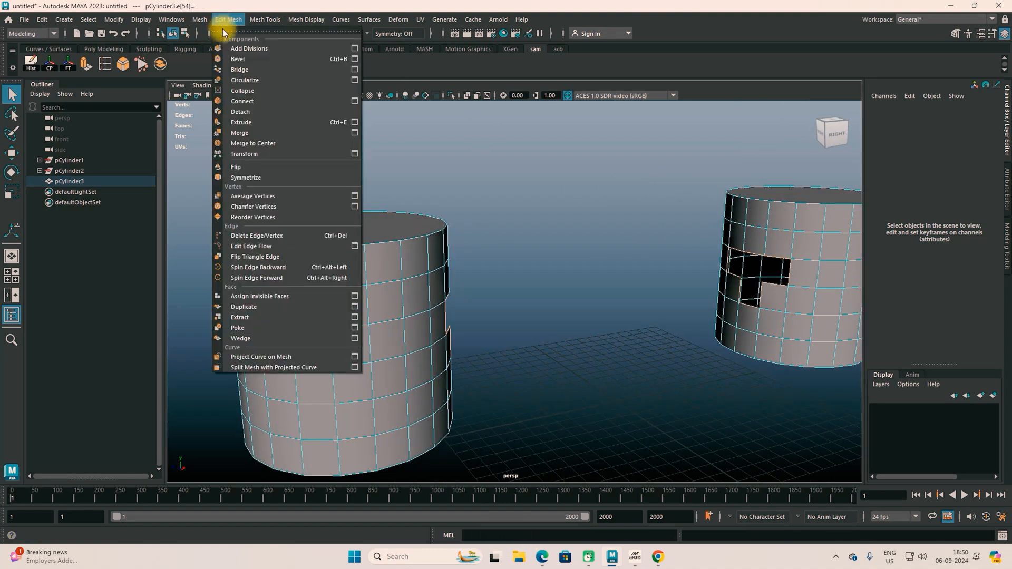
{"action": "left_click", "coordinate": [240, 70], "text": "ctrl+shift"}
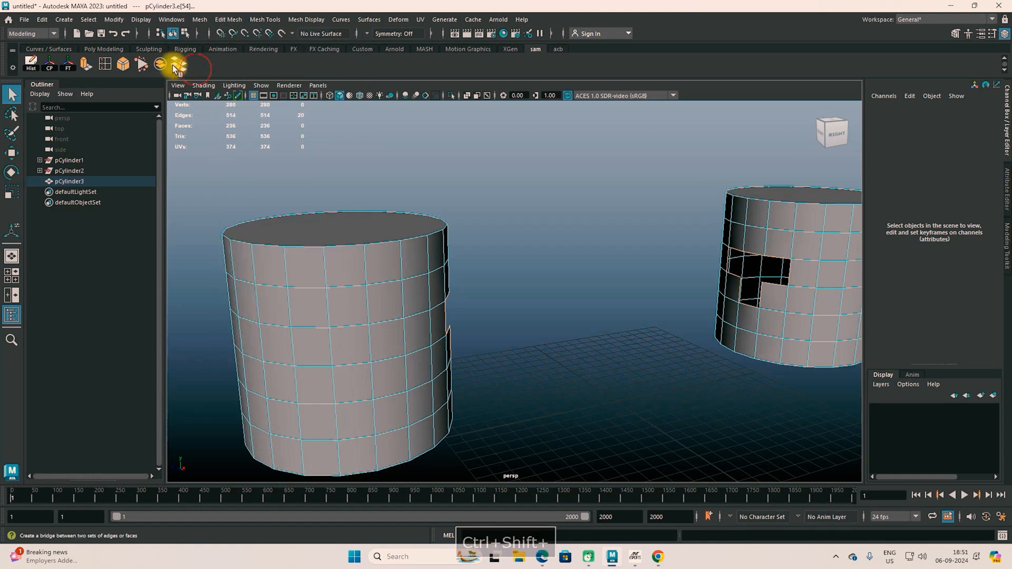
{"action": "left_click", "coordinate": [181, 65]}
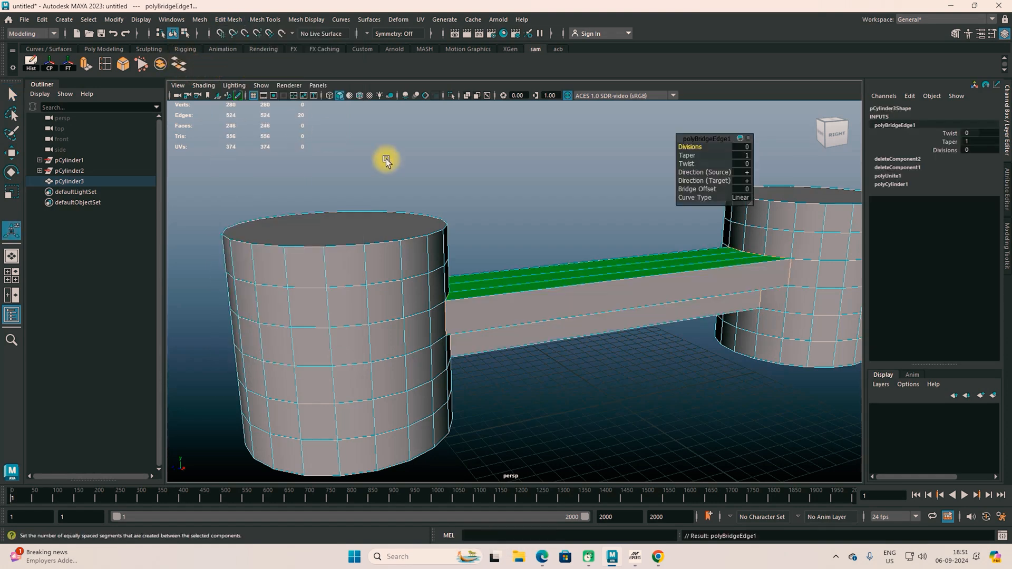
Set the bridge's Divisions to 4.
{"action": "left_click_drag", "start_coordinate": [678, 300], "coordinate": [615, 357], "text": "alt"}
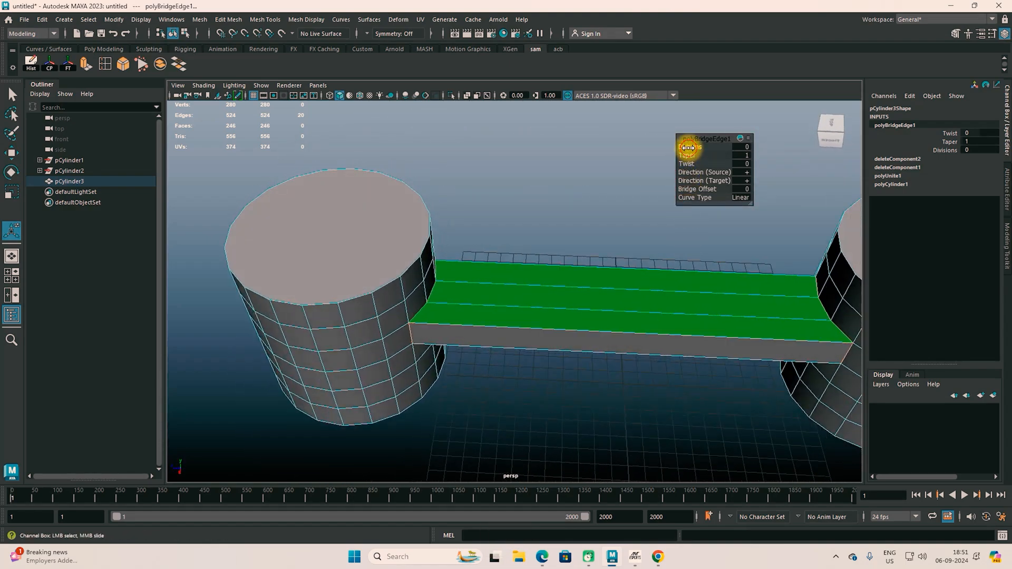
{"action": "mouse_move", "coordinate": [702, 147]}
{"action": "left_mouse_down"}
{"action": "mouse_move", "coordinate": [732, 149]}
{"action": "mouse_move", "coordinate": [672, 149]}
{"action": "mouse_move", "coordinate": [707, 156]}
{"action": "left_mouse_up"}
{"action": "left_click_drag", "start_coordinate": [679, 221], "coordinate": [614, 277], "text": "alt"}
In vertex mode, try moving a corner vertex where the bridge meets the cylinder, and undo the move.
{"action": "right_click_drag", "start_coordinate": [614, 276], "coordinate": [583, 243]}
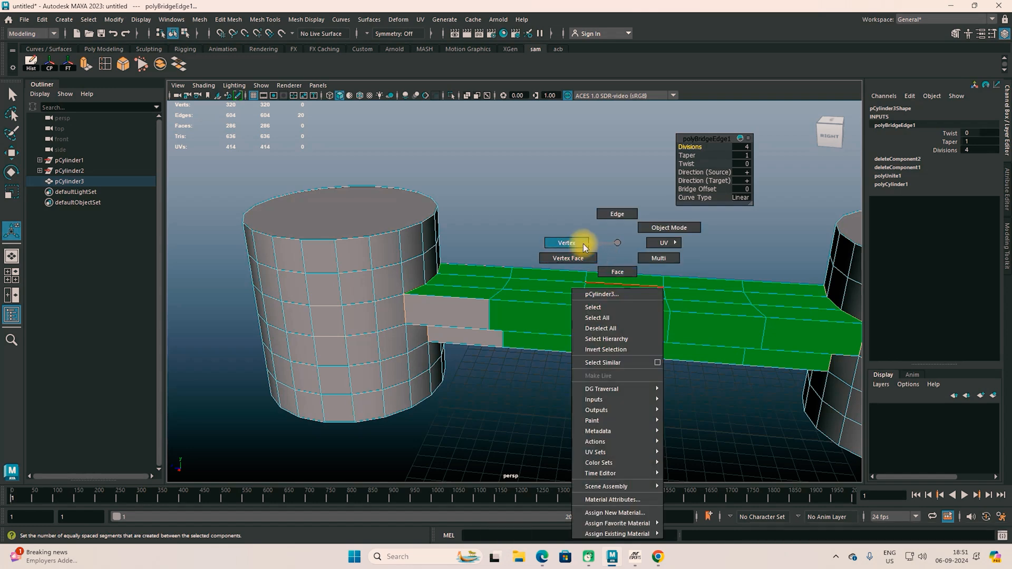
{"action": "left_click", "coordinate": [435, 270]}
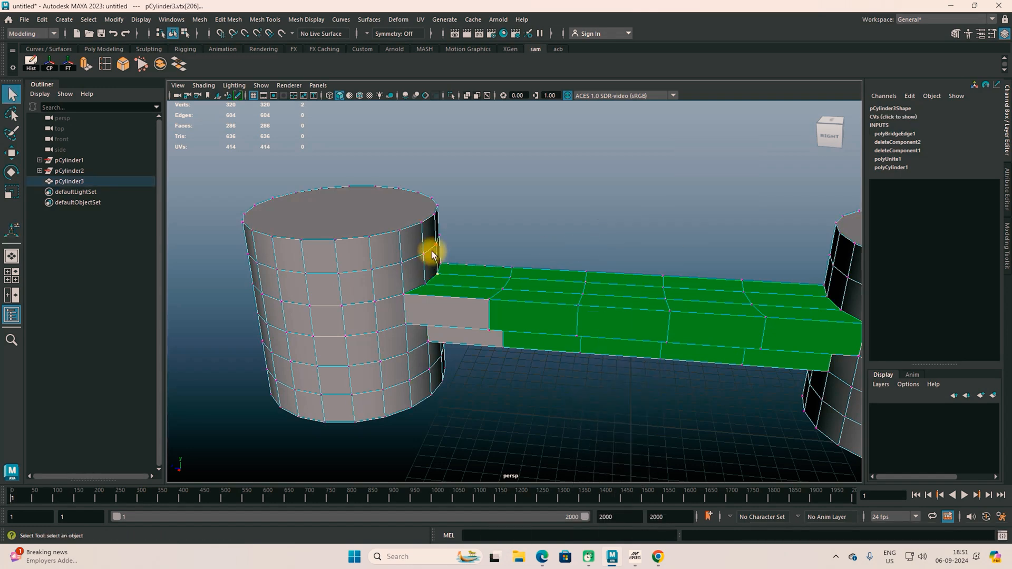
{"action": "key", "text": "w"}
{"action": "key", "text": "ctrl+z"}
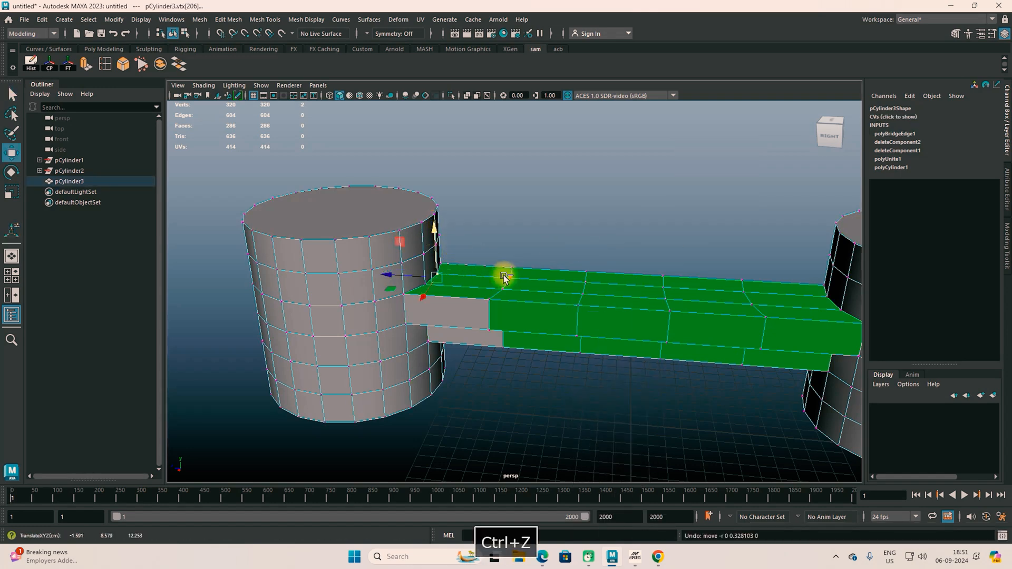
Return the mesh to object mode and undo back to the open holes before the bridge.
{"action": "left_click_drag", "start_coordinate": [571, 310], "coordinate": [619, 333], "text": "alt"}
{"action": "right_click_drag", "start_coordinate": [620, 333], "coordinate": [653, 227]}
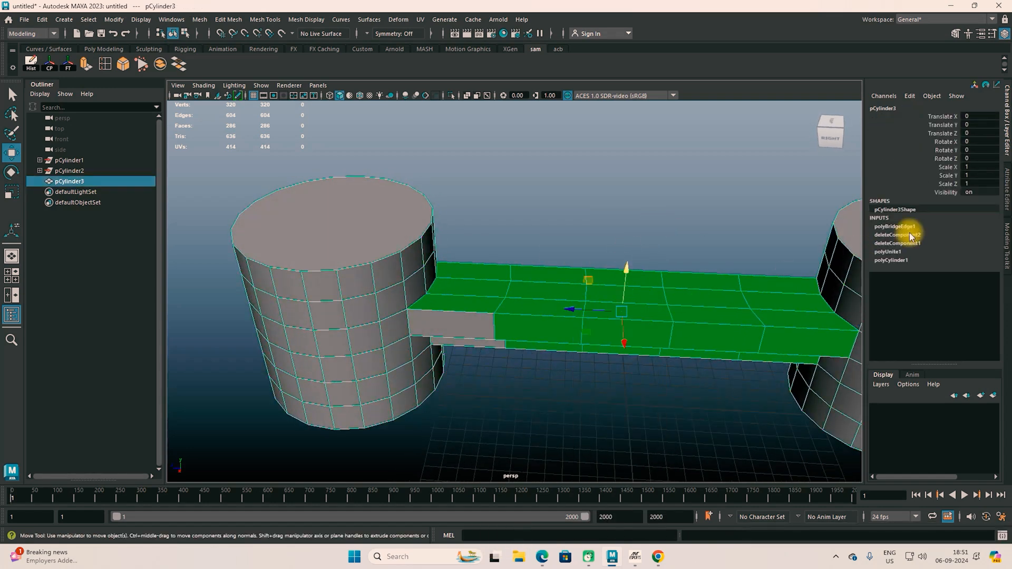
{"action": "key", "text": "ctrl+z"}
{"action": "key", "text": "ctrl+z"}
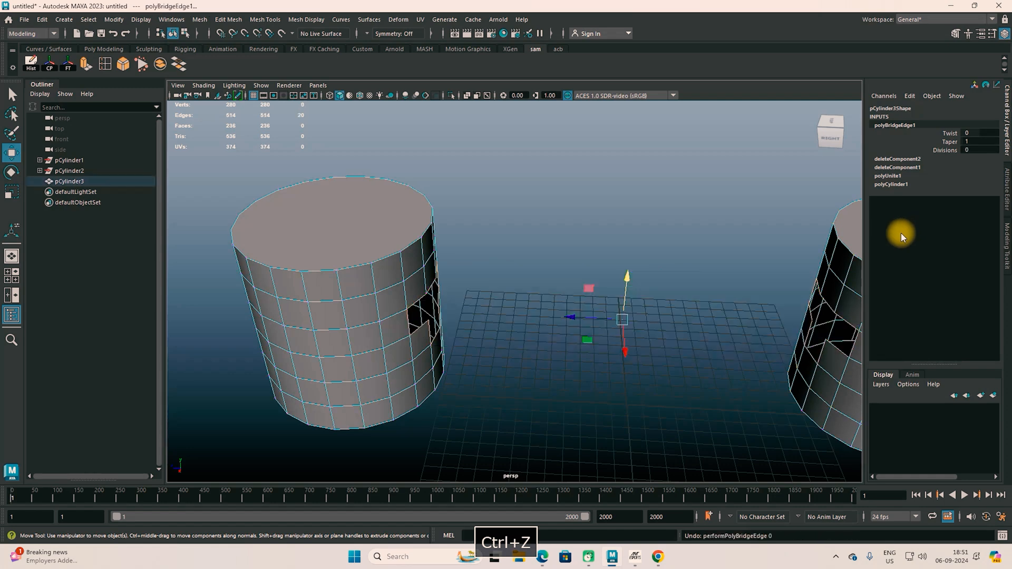
Bridge the selected hole borders of the two cylinders again and set Divisions to 9.
{"action": "left_click_drag", "start_coordinate": [854, 248], "coordinate": [709, 270], "text": "alt"}
{"action": "left_click", "coordinate": [228, 19]}
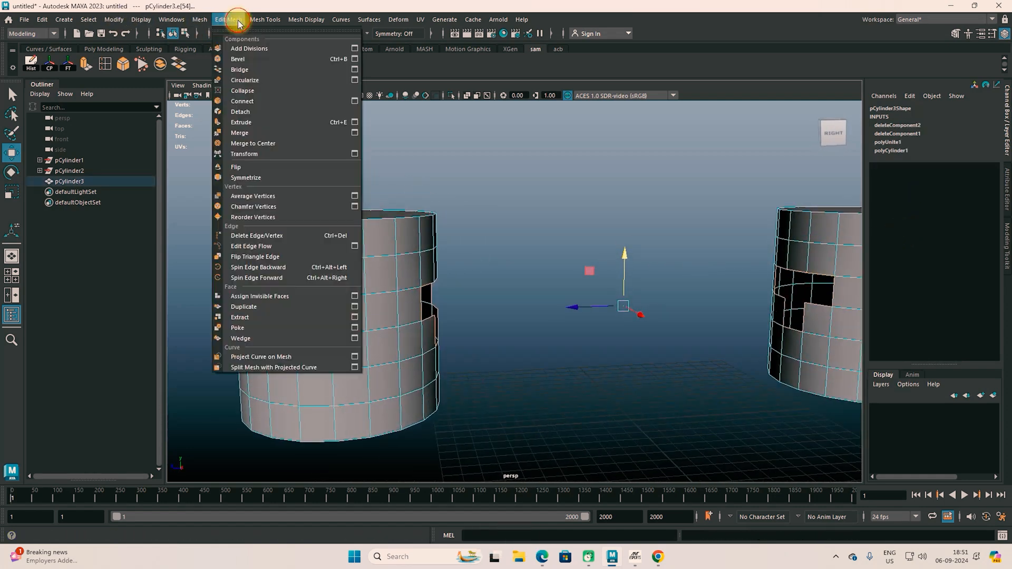
{"action": "left_click", "coordinate": [249, 70]}
{"action": "left_click_drag", "start_coordinate": [621, 339], "coordinate": [517, 293], "text": "alt"}
{"action": "left_click_drag", "start_coordinate": [685, 148], "coordinate": [741, 153]}
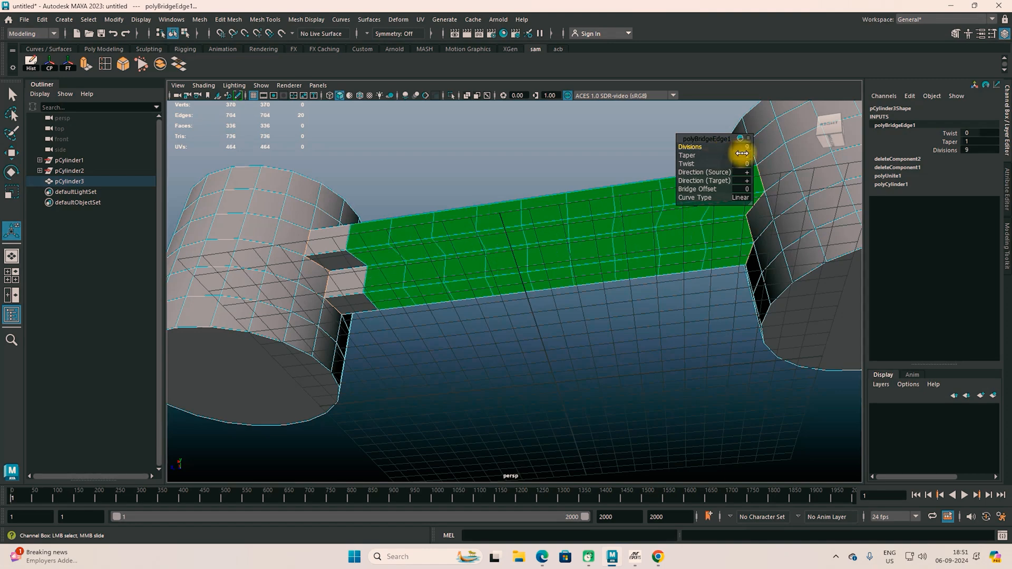
Set the bridge's Taper to 8.2 and its Twist to about -149.
{"action": "left_click_drag", "start_coordinate": [722, 157], "coordinate": [651, 232]}
{"action": "mouse_move", "coordinate": [679, 163]}
{"action": "left_mouse_down"}
{"action": "mouse_move", "coordinate": [711, 162]}
{"action": "mouse_move", "coordinate": [620, 158]}
{"action": "mouse_move", "coordinate": [731, 157]}
{"action": "mouse_move", "coordinate": [696, 162]}
{"action": "left_mouse_up"}
{"action": "left_click_drag", "start_coordinate": [571, 235], "coordinate": [605, 249], "text": "alt"}
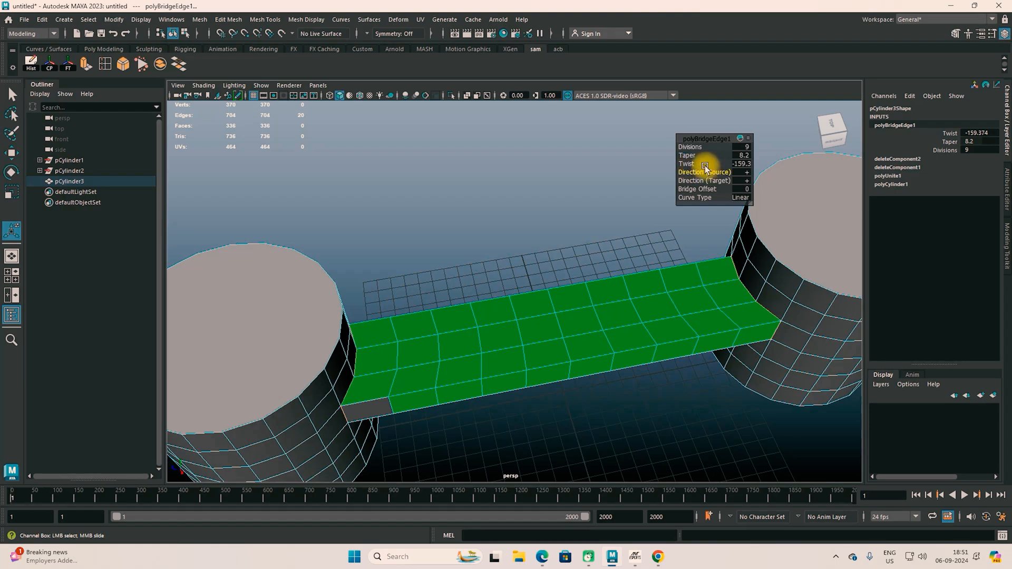
{"action": "left_click_drag", "start_coordinate": [692, 163], "coordinate": [695, 163]}
{"action": "left_click_drag", "start_coordinate": [604, 308], "coordinate": [657, 296], "text": "alt"}
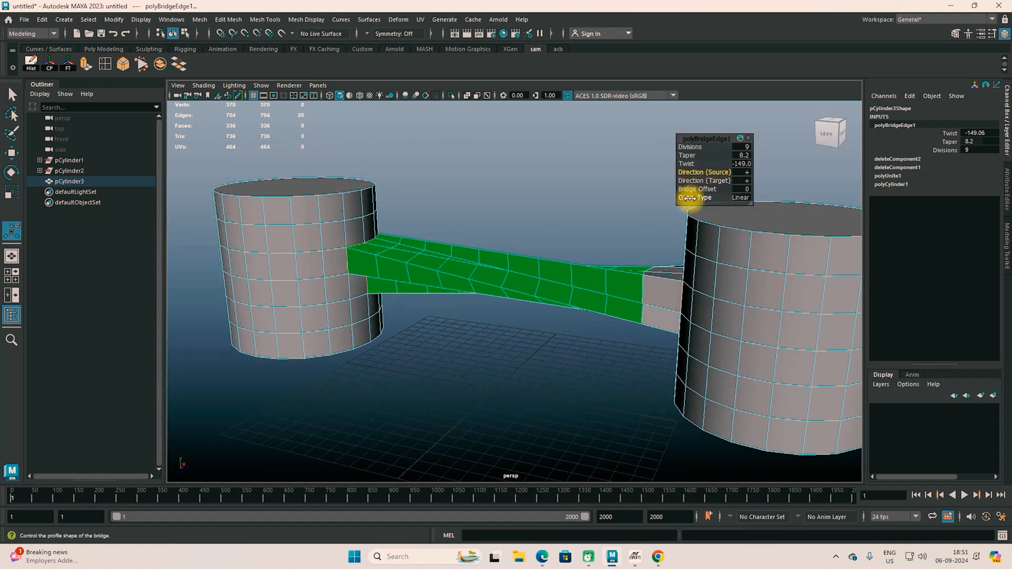
Change the bridge's Curve Type to Blend and set its Taper to 1.3.
{"action": "mouse_move", "coordinate": [692, 190]}
{"action": "left_mouse_down"}
{"action": "mouse_move", "coordinate": [729, 188]}
{"action": "mouse_move", "coordinate": [693, 188]}
{"action": "left_mouse_up"}
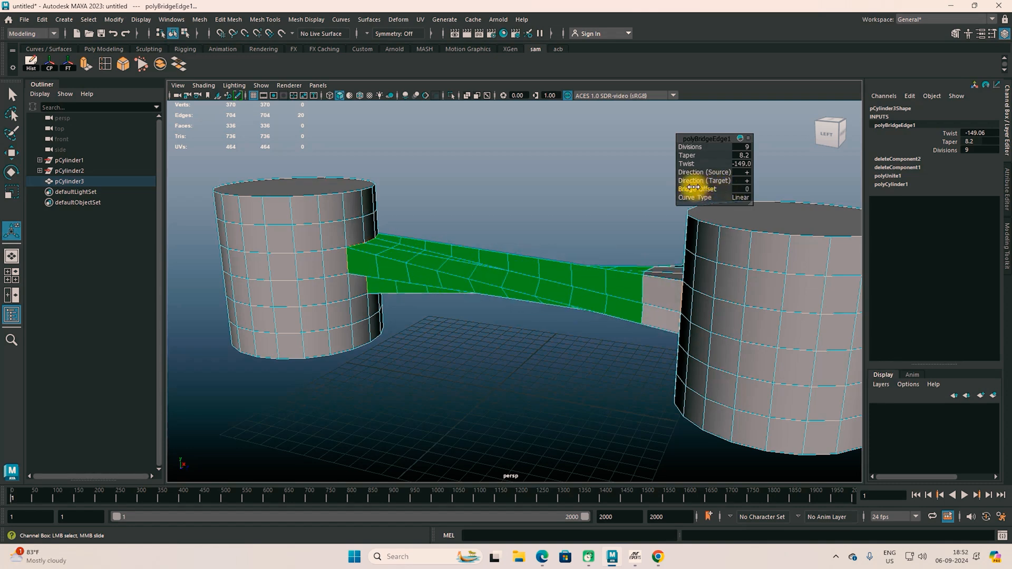
{"action": "left_click", "coordinate": [741, 198]}
{"action": "left_click", "coordinate": [762, 212]}
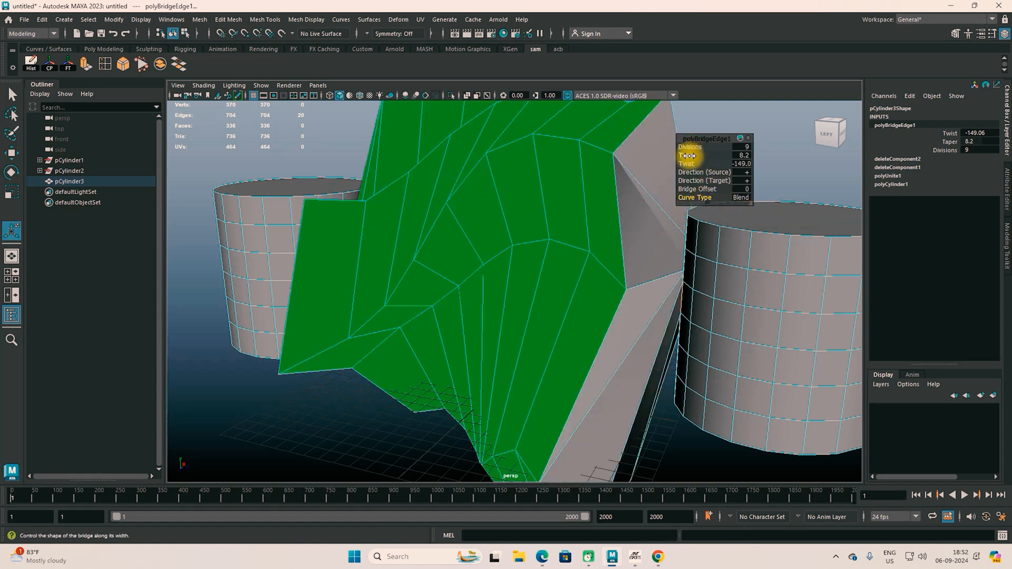
{"action": "left_click_drag", "start_coordinate": [690, 157], "coordinate": [653, 154]}
{"action": "left_click_drag", "start_coordinate": [566, 257], "coordinate": [583, 283], "text": "alt"}
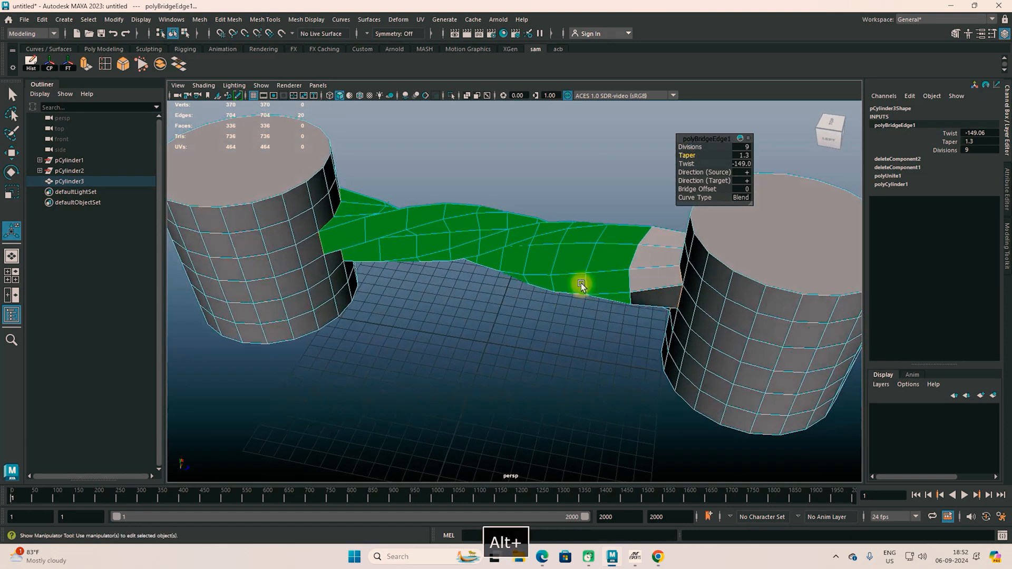
Try the Curve type on the bridge, with Divisions 10, Taper 1.9 and Twist about -128.4.
{"action": "left_click", "coordinate": [748, 197]}
{"action": "left_click", "coordinate": [772, 227]}
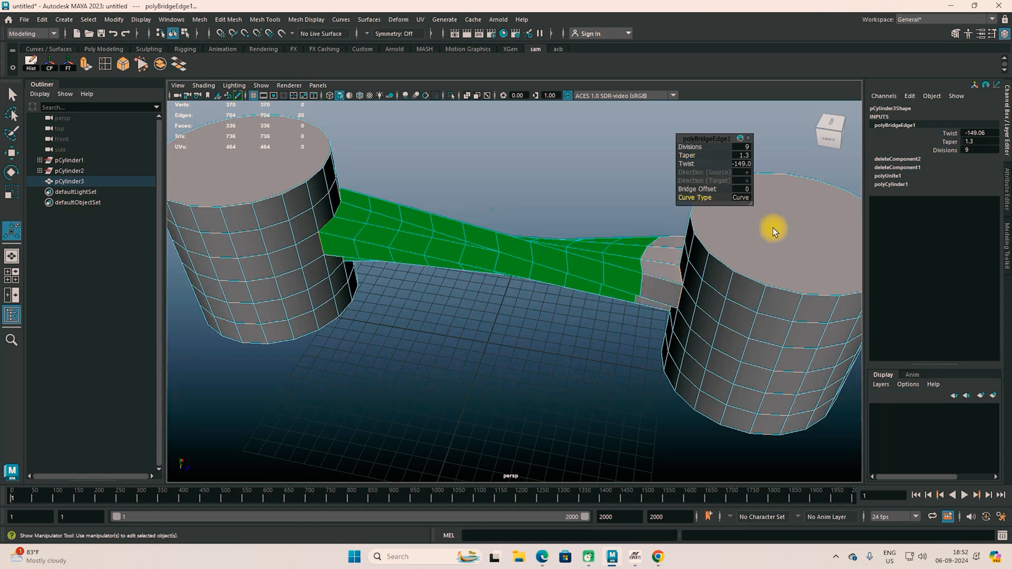
{"action": "mouse_move", "coordinate": [691, 156]}
{"action": "left_mouse_down"}
{"action": "mouse_move", "coordinate": [680, 153]}
{"action": "mouse_move", "coordinate": [693, 163]}
{"action": "left_mouse_up"}
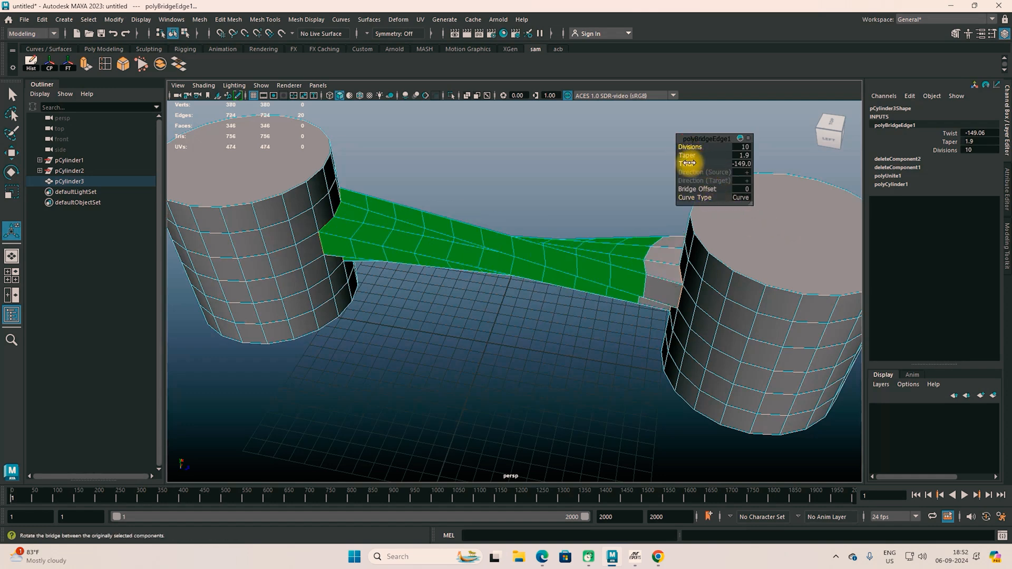
Set the bridge's Curve Type to Blend and return the mesh to object mode.
{"action": "left_click", "coordinate": [740, 198]}
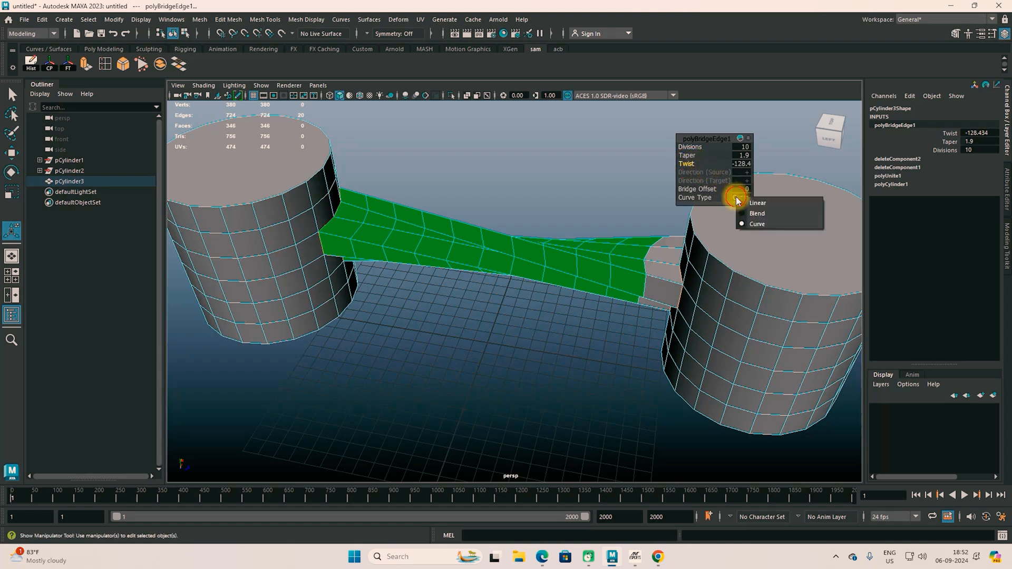
{"action": "left_click", "coordinate": [758, 215]}
{"action": "left_click_drag", "start_coordinate": [663, 265], "coordinate": [583, 270], "text": "alt"}
{"action": "right_click_drag", "start_coordinate": [569, 255], "coordinate": [592, 252]}
{"action": "left_click_drag", "start_coordinate": [593, 256], "coordinate": [568, 340], "text": "alt"}
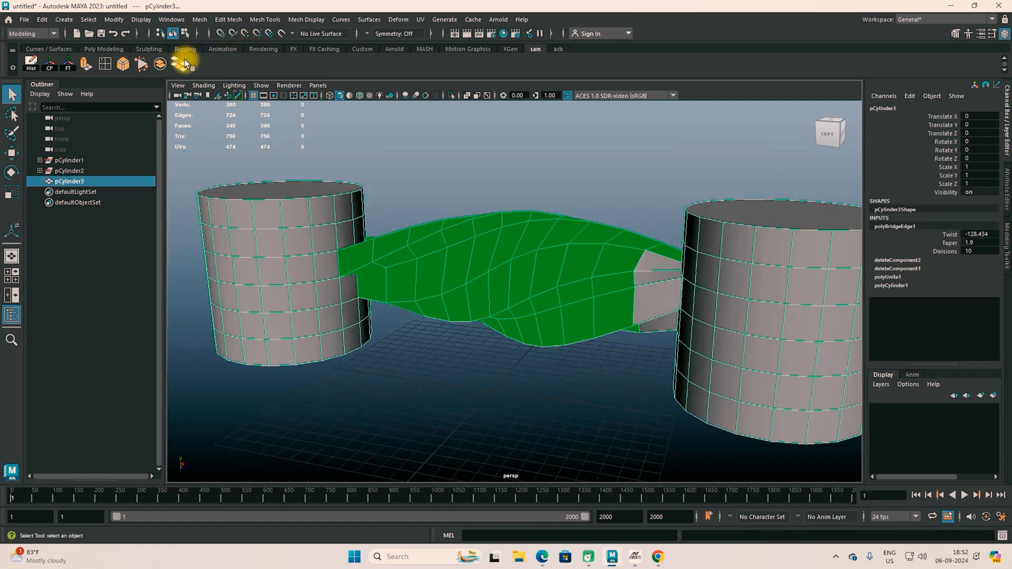
{"action": "left_click", "coordinate": [263, 49]}
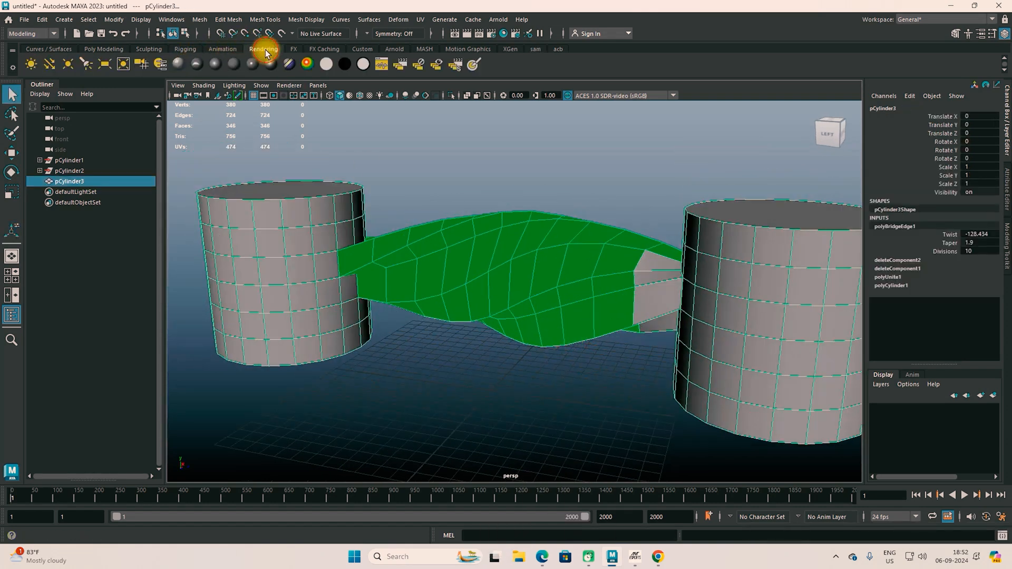
{"action": "left_click", "coordinate": [231, 65]}
In face mode, delete the cube's side face facing the view, and return the cube to object mode.
{"action": "left_click_drag", "start_coordinate": [452, 325], "coordinate": [484, 345], "text": "alt"}
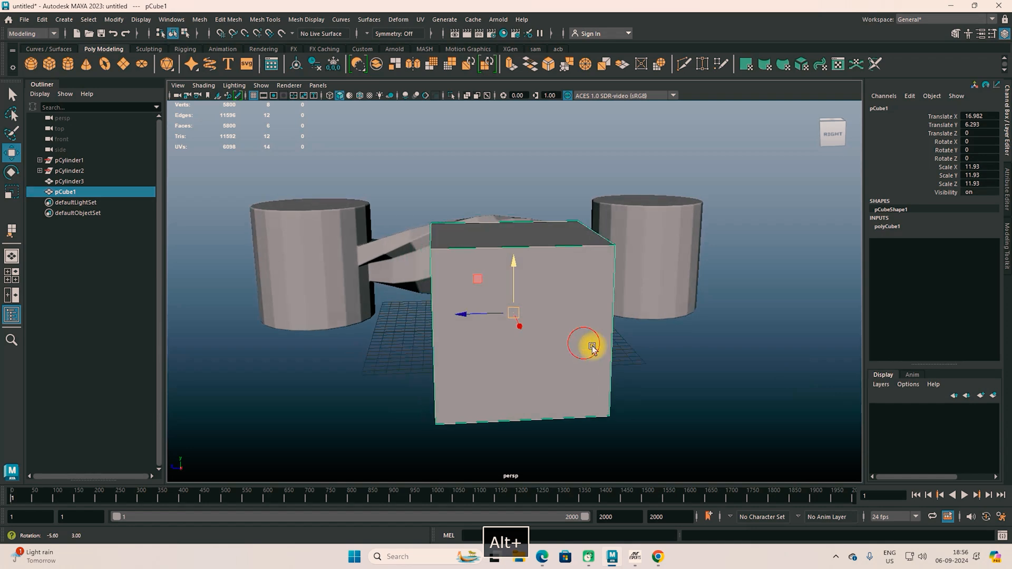
{"action": "left_click_drag", "start_coordinate": [592, 348], "coordinate": [567, 331], "text": "alt"}
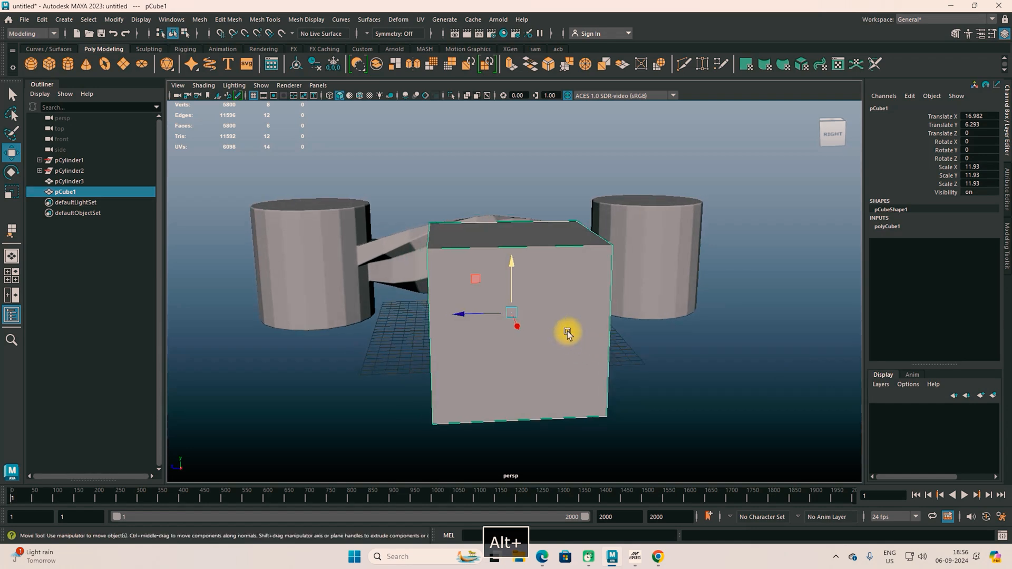
{"action": "right_click_drag", "start_coordinate": [532, 248], "coordinate": [526, 272]}
{"action": "left_click", "coordinate": [527, 274]}
{"action": "key", "text": "Delete"}
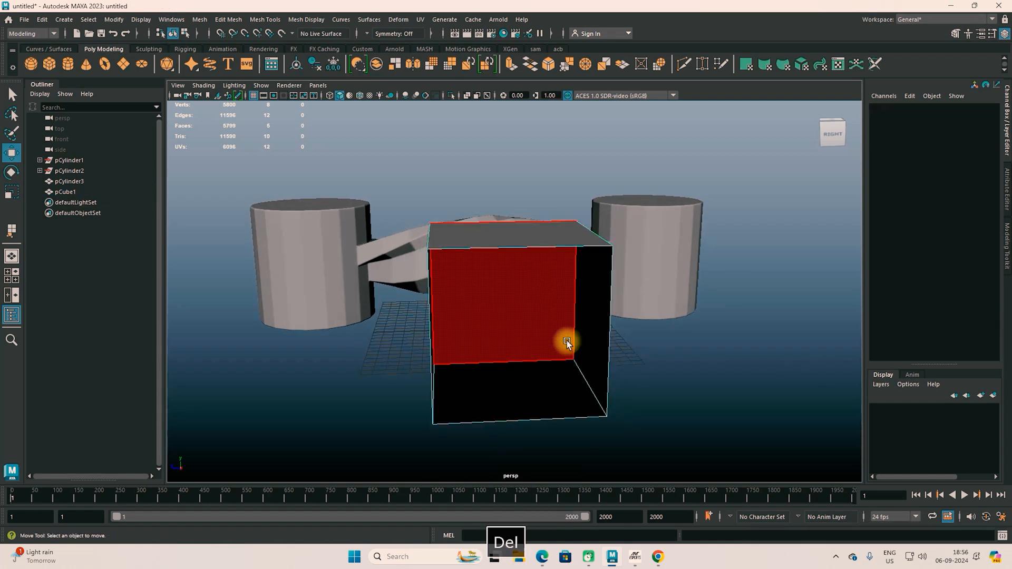
{"action": "left_click_drag", "start_coordinate": [562, 341], "coordinate": [559, 352], "text": "alt"}
{"action": "right_click_drag", "start_coordinate": [555, 258], "coordinate": [586, 225]}
{"action": "left_click_drag", "start_coordinate": [586, 226], "coordinate": [734, 407], "text": "alt"}
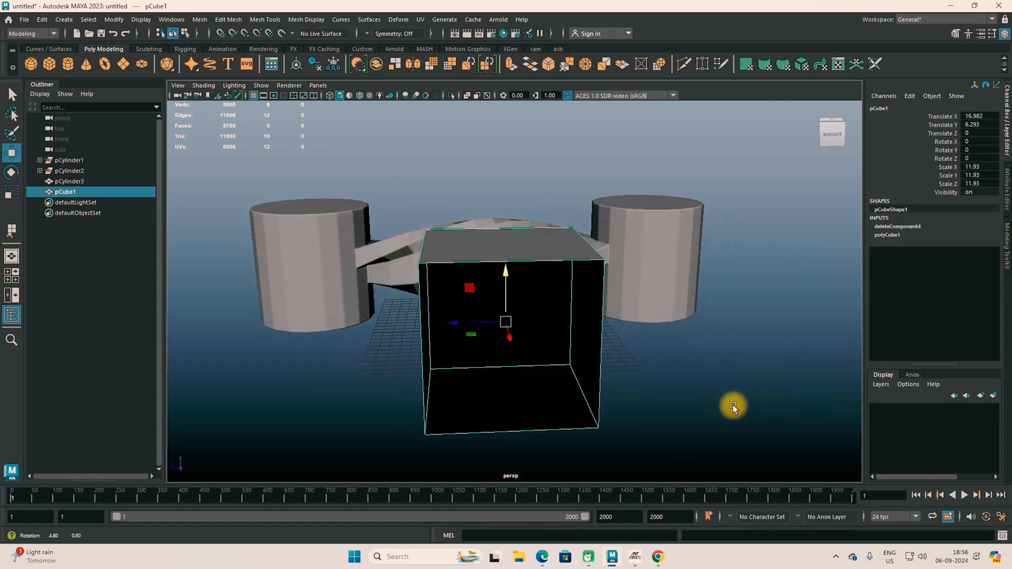
Close the cube's open side with Append to Polygon, using the border edges around the opening.
{"action": "left_click", "coordinate": [303, 20]}
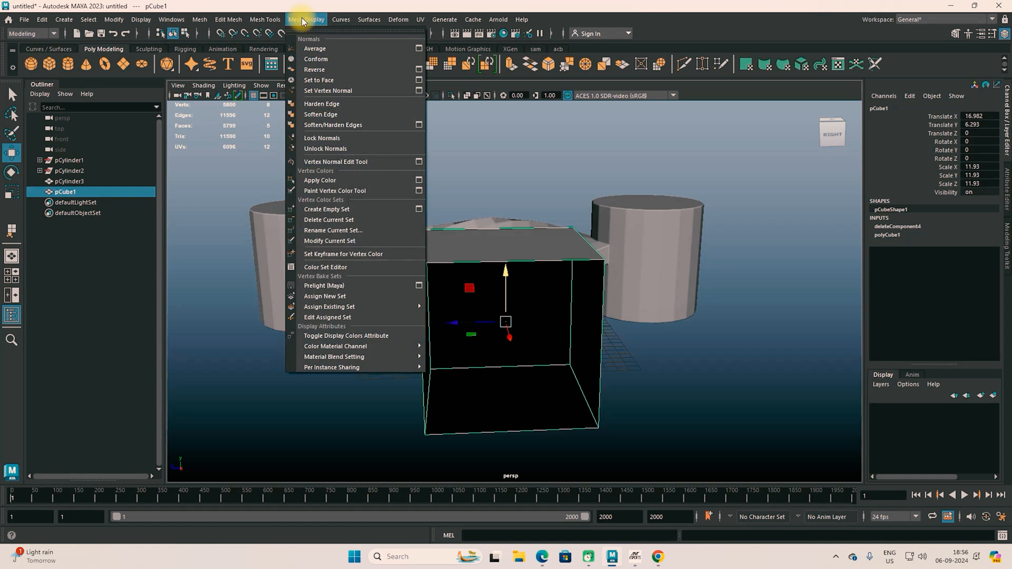
{"action": "left_click", "coordinate": [280, 56]}
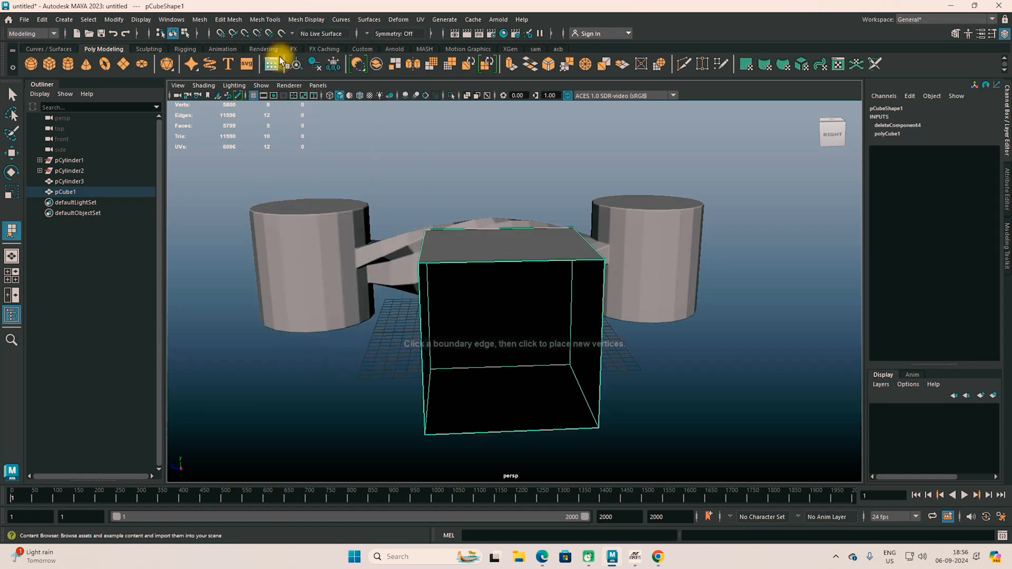
{"action": "left_click", "coordinate": [500, 261]}
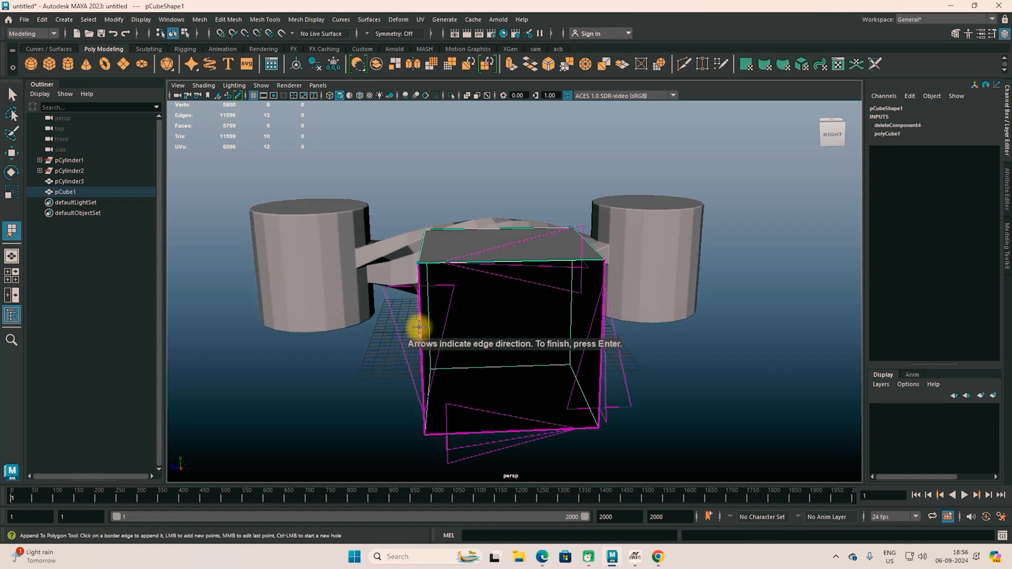
{"action": "left_click", "coordinate": [420, 325]}
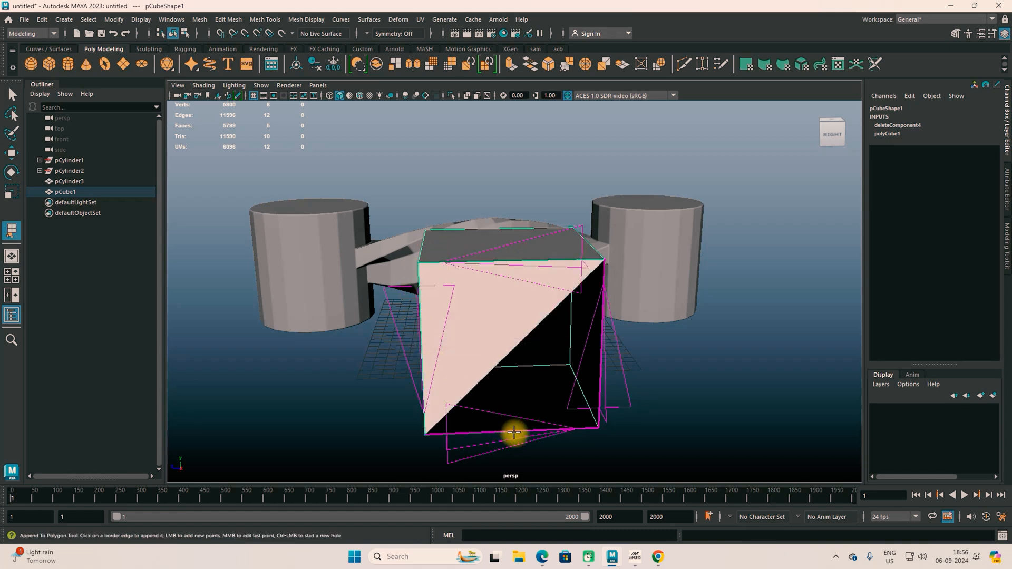
{"action": "left_click", "coordinate": [514, 432]}
{"action": "key", "text": "Return"}
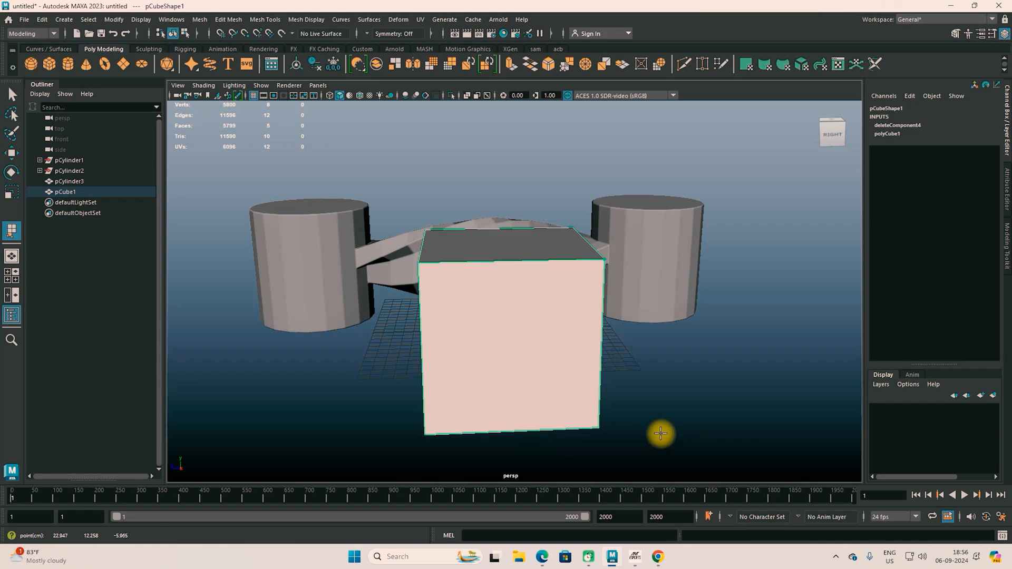
{"action": "key", "text": "w"}
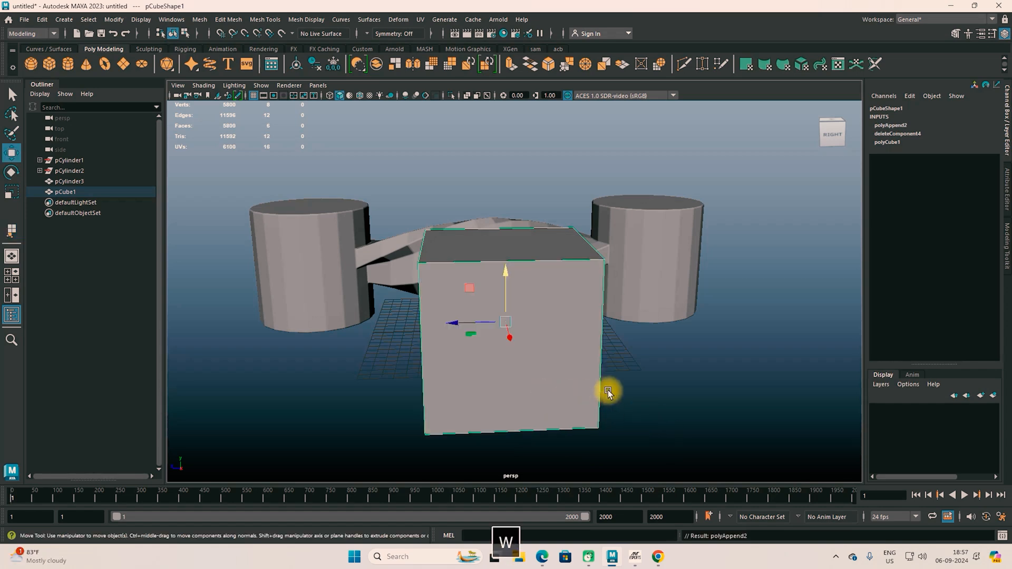
Delete the cube's top face in face mode and return the cube to object mode.
{"action": "left_click_drag", "start_coordinate": [636, 395], "coordinate": [559, 393], "text": "alt"}
{"action": "left_click", "coordinate": [478, 393]}
{"action": "left_click", "coordinate": [267, 298]}
{"action": "left_click_drag", "start_coordinate": [294, 354], "coordinate": [414, 359], "text": "alt"}
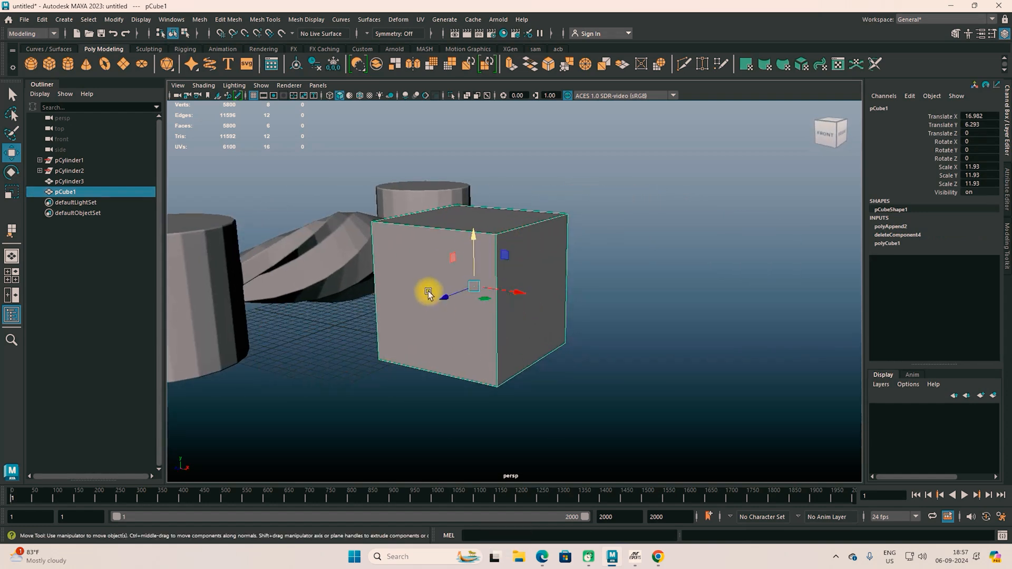
{"action": "left_click_drag", "start_coordinate": [486, 282], "coordinate": [483, 296], "text": "alt"}
{"action": "right_click_drag", "start_coordinate": [466, 246], "coordinate": [467, 275]}
{"action": "left_click", "coordinate": [468, 275]}
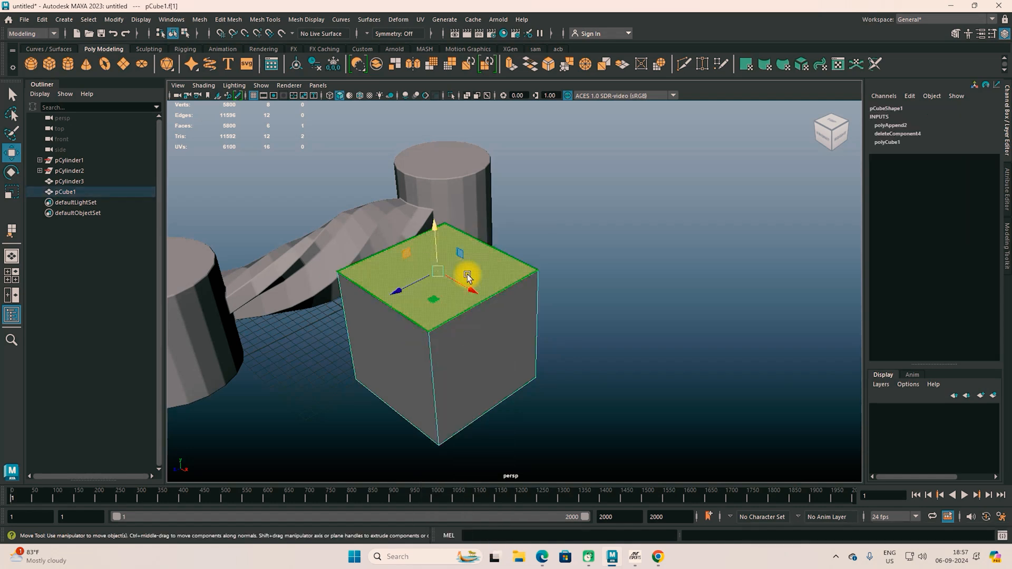
{"action": "key", "text": "Delete"}
{"action": "left_click_drag", "start_coordinate": [484, 327], "coordinate": [449, 353], "text": "alt"}
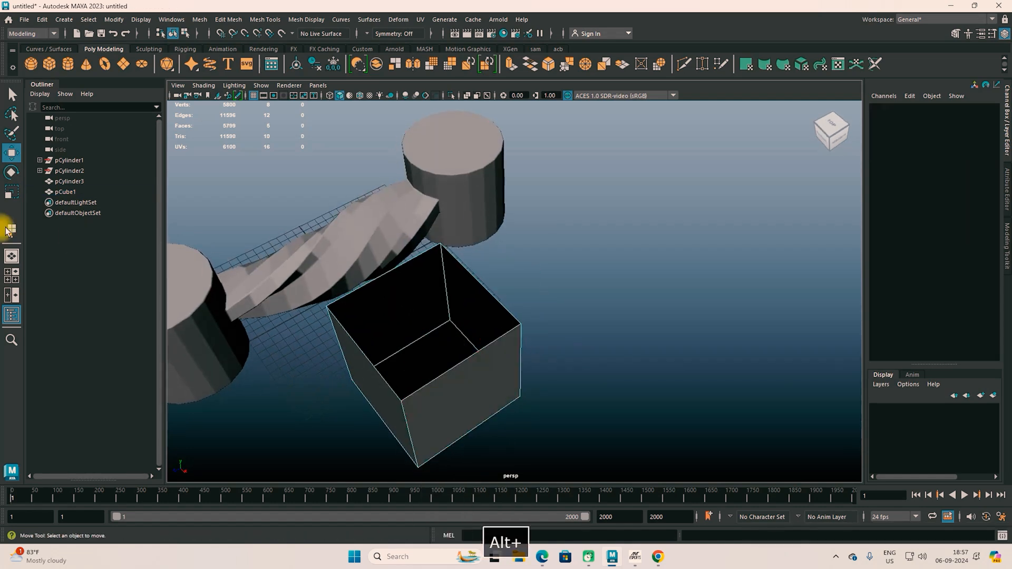
{"action": "right_click_drag", "start_coordinate": [479, 289], "coordinate": [519, 227]}
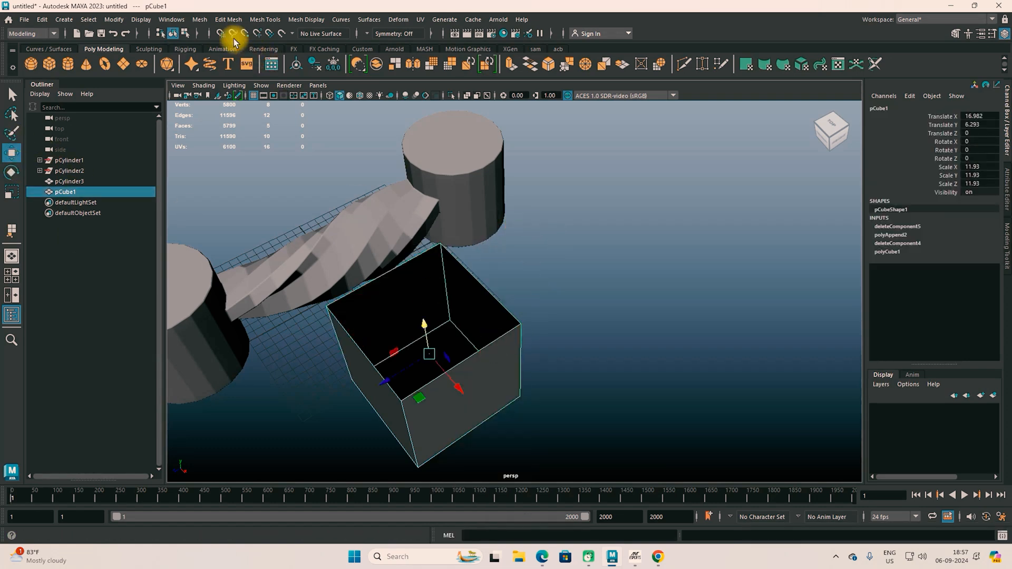
Try to cap the cube's open top with Append to Polygon using only two adjacent border edges, and undo the triangular face.
{"action": "left_click", "coordinate": [234, 20]}
{"action": "left_click", "coordinate": [245, 21]}
{"action": "left_click", "coordinate": [253, 21]}
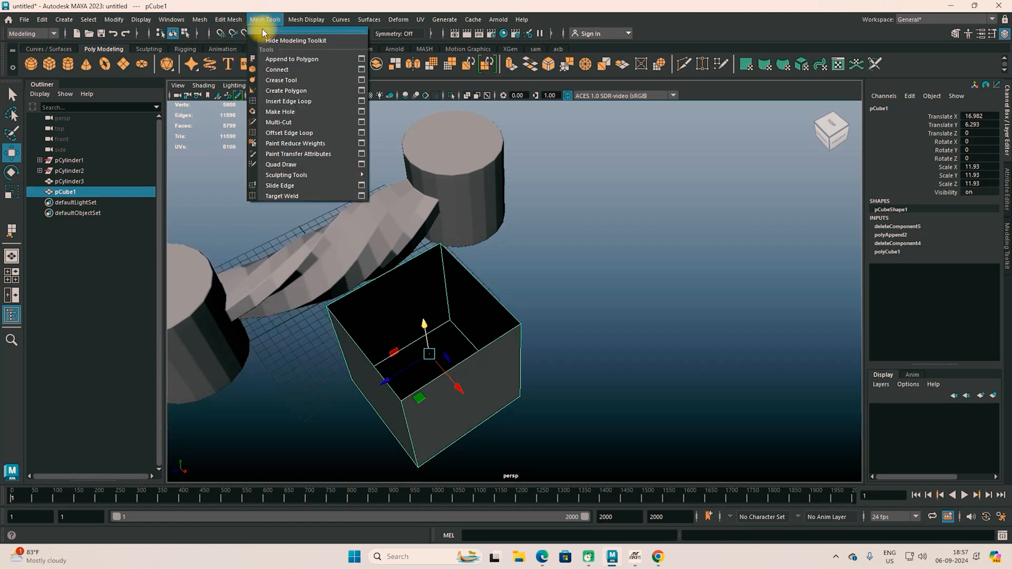
{"action": "left_click", "coordinate": [266, 63]}
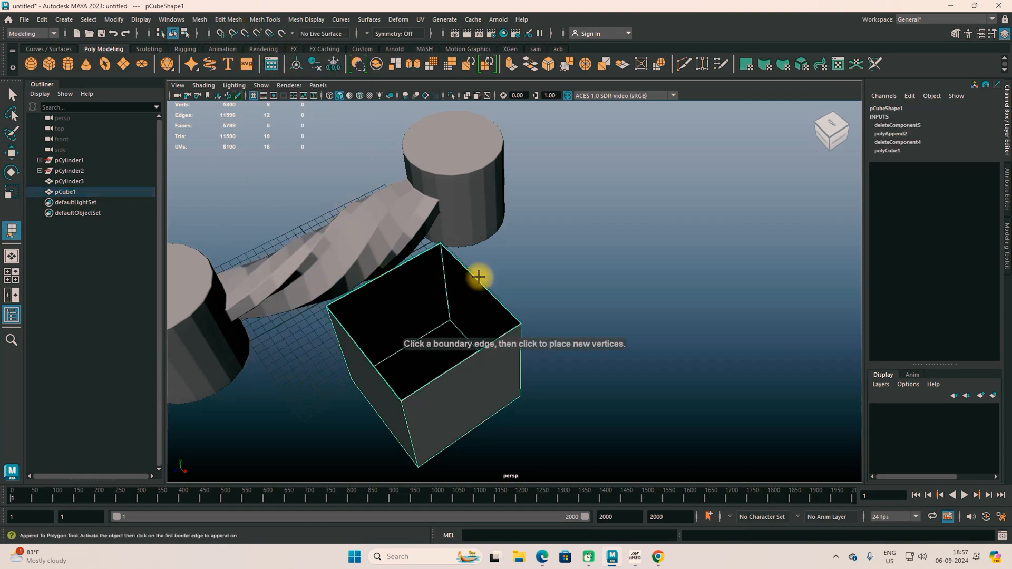
{"action": "left_click", "coordinate": [473, 277]}
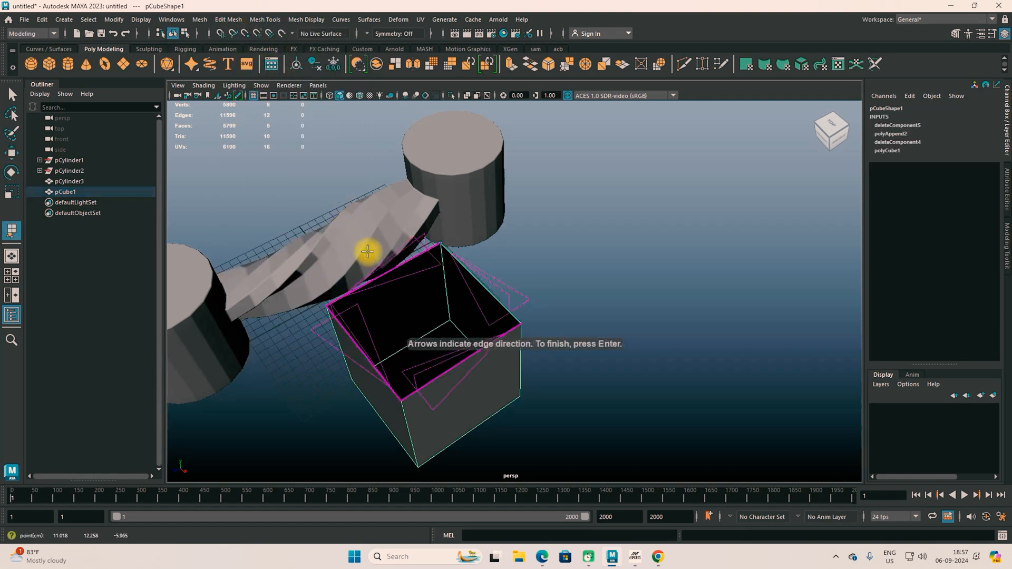
{"action": "left_click_drag", "start_coordinate": [459, 350], "coordinate": [461, 364], "text": "alt"}
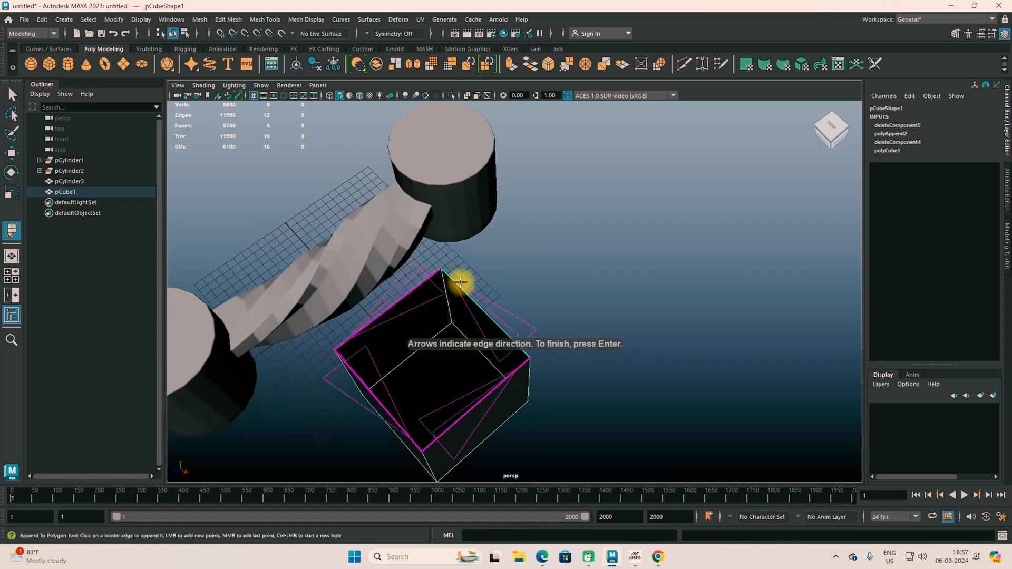
{"action": "left_click", "coordinate": [473, 406]}
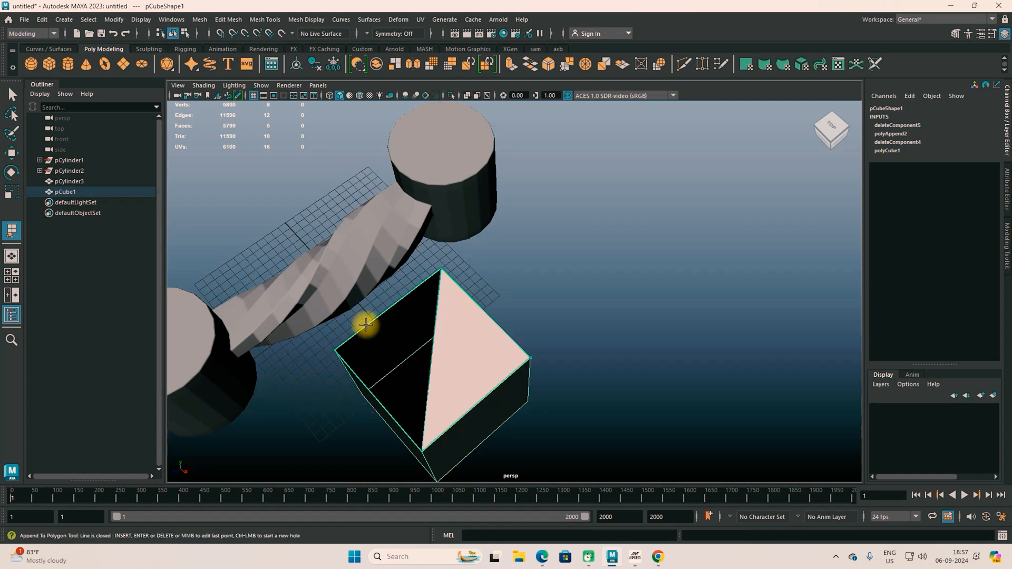
{"action": "key", "text": "ctrl+z"}
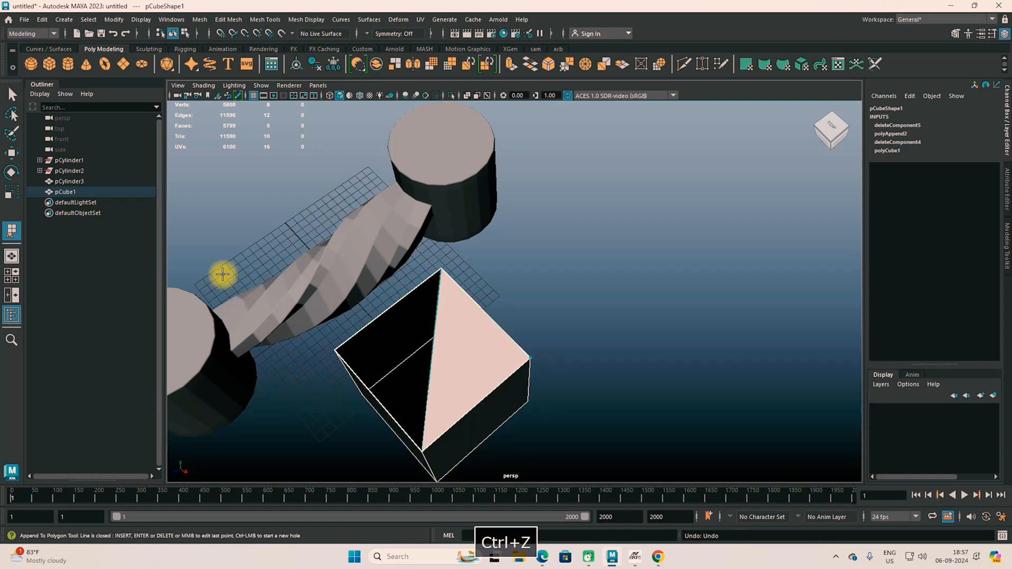
{"action": "left_click", "coordinate": [11, 154]}
{"action": "left_click", "coordinate": [437, 364]}
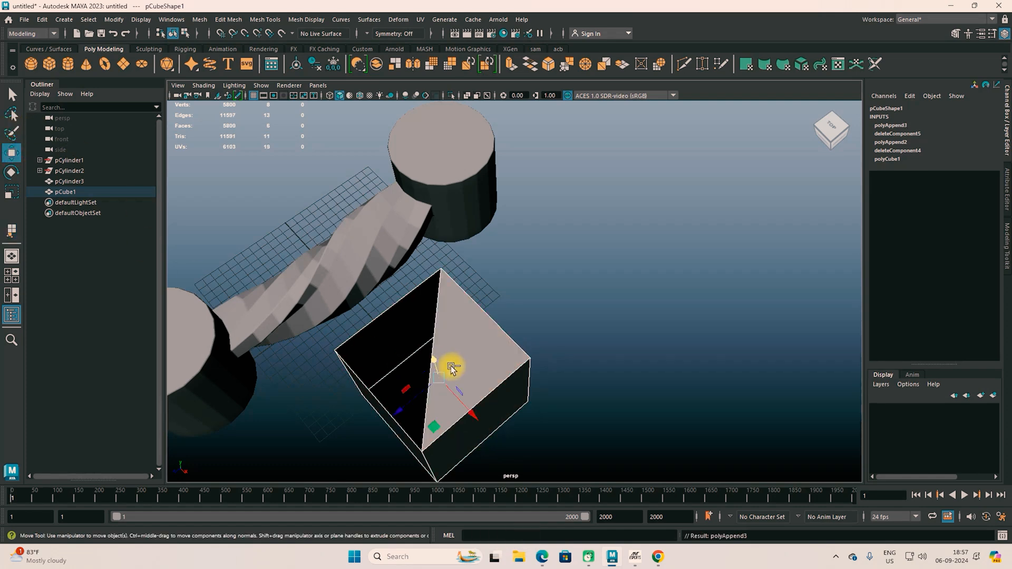
{"action": "key", "text": "ctrl+z"}
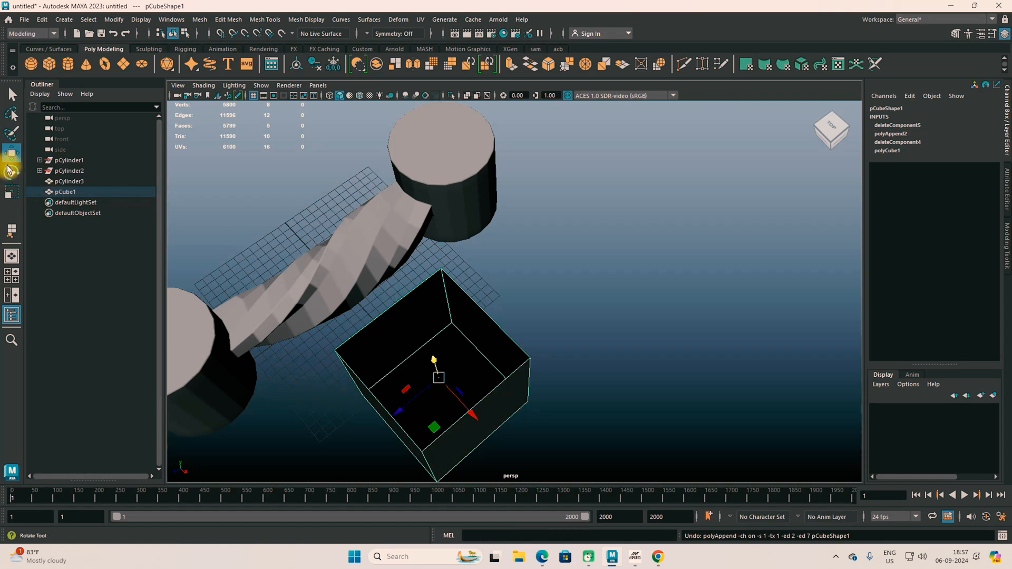
Close the cube's open top with a four-sided Append to Polygon face, using the border edges around the opening.
{"action": "left_click", "coordinate": [443, 294]}
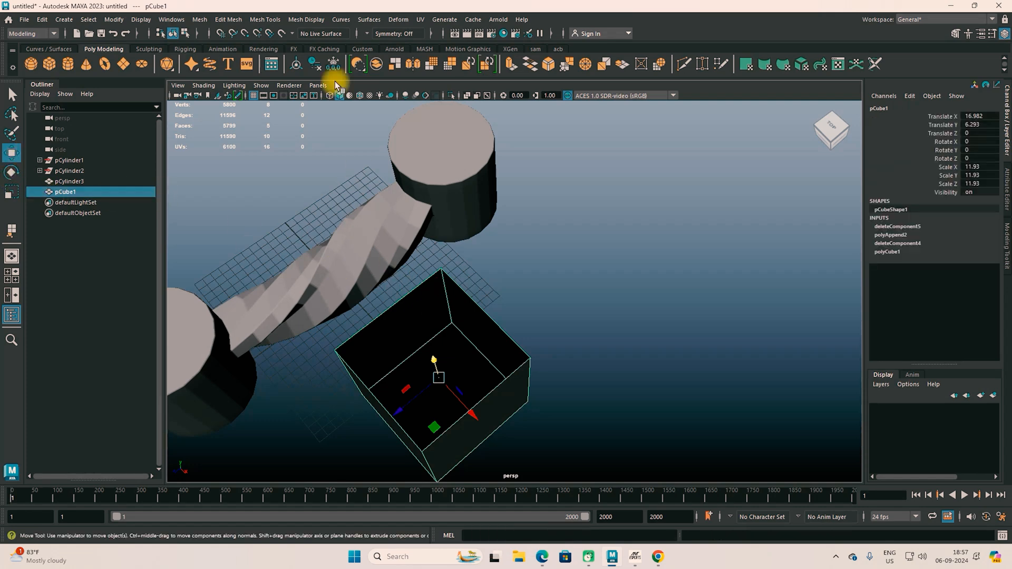
{"action": "left_click", "coordinate": [261, 20]}
{"action": "left_click", "coordinate": [289, 40]}
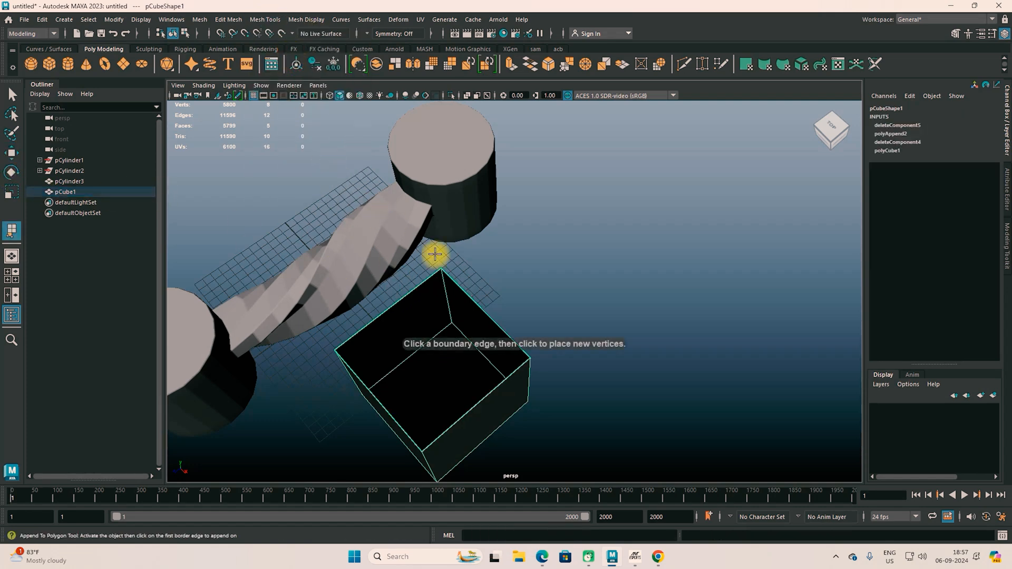
{"action": "left_click", "coordinate": [470, 295]}
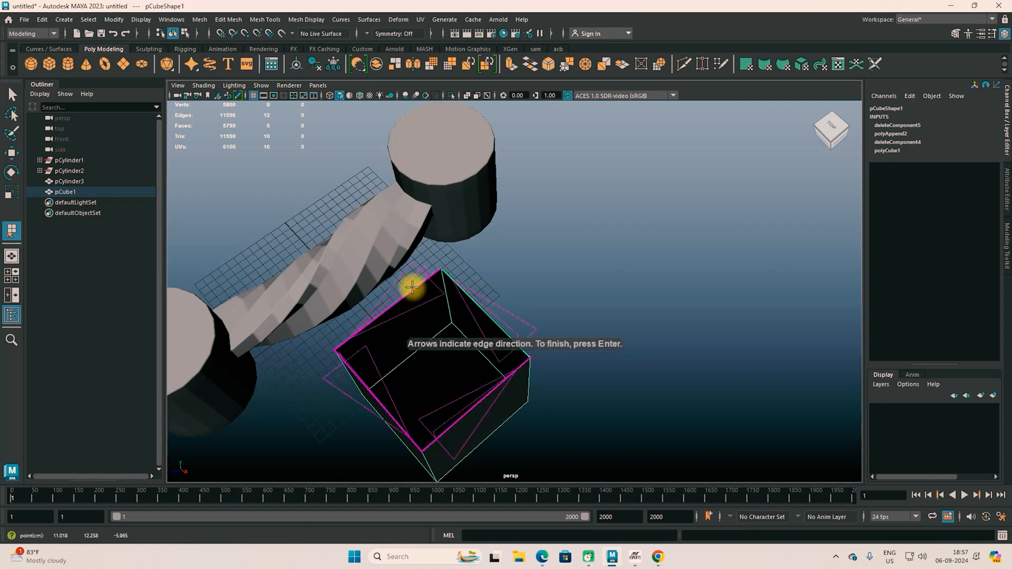
{"action": "left_click", "coordinate": [412, 289]}
{"action": "left_click", "coordinate": [373, 394]}
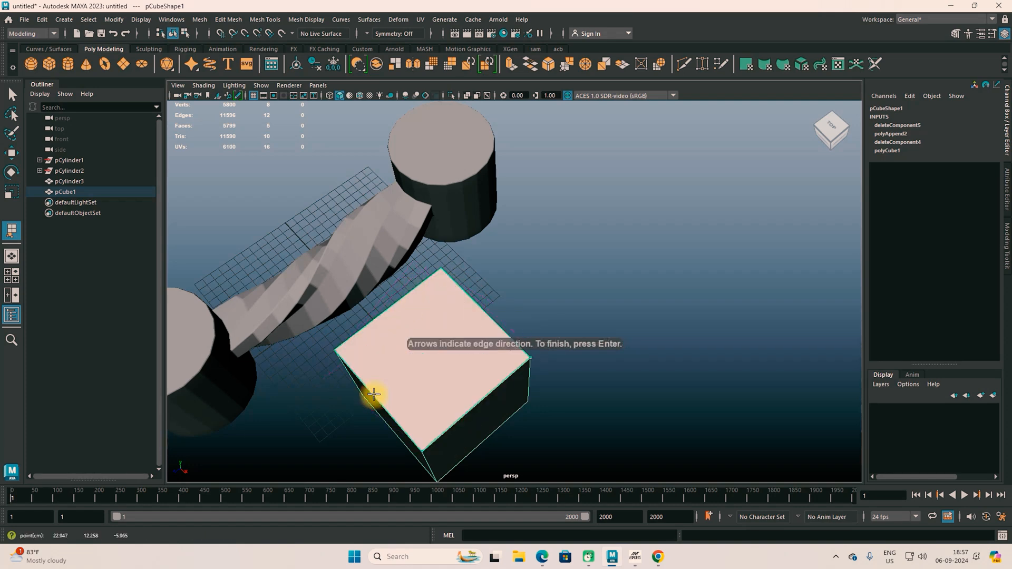
{"action": "key", "text": "w"}
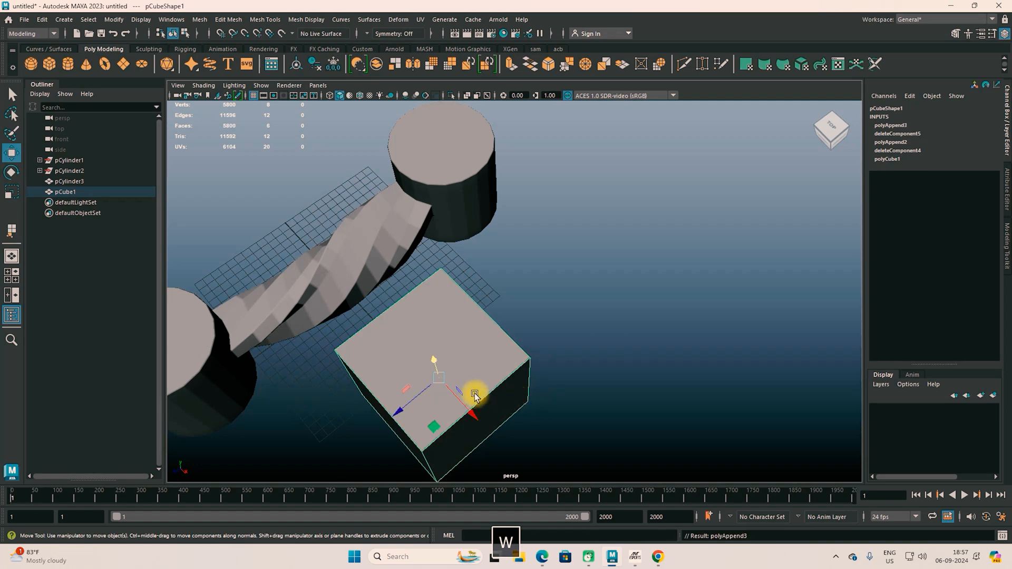
Delete the cube, and return to the Maya scene after consulting the syllabus PDF.
{"action": "left_click_drag", "start_coordinate": [431, 377], "coordinate": [531, 270], "text": "alt"}
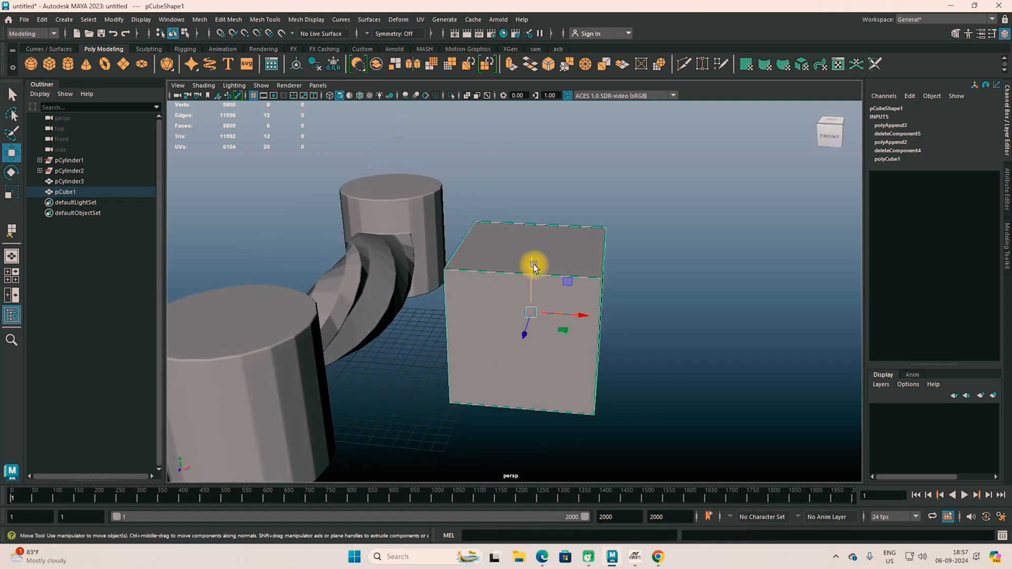
{"action": "left_click_drag", "start_coordinate": [618, 350], "coordinate": [537, 353], "text": "alt"}
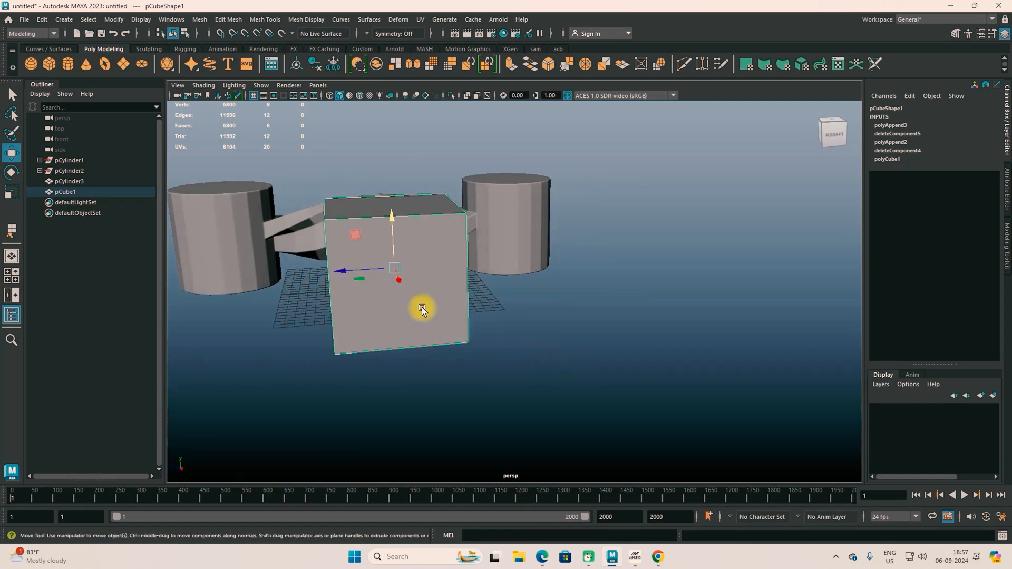
{"action": "key", "text": "Delete"}
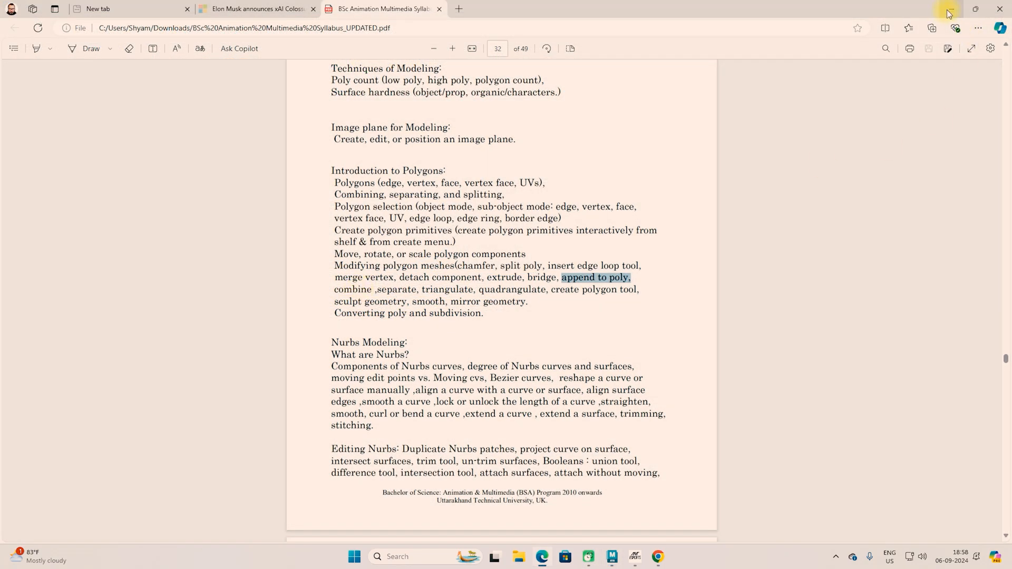
{"action": "left_click", "coordinate": [948, 13]}
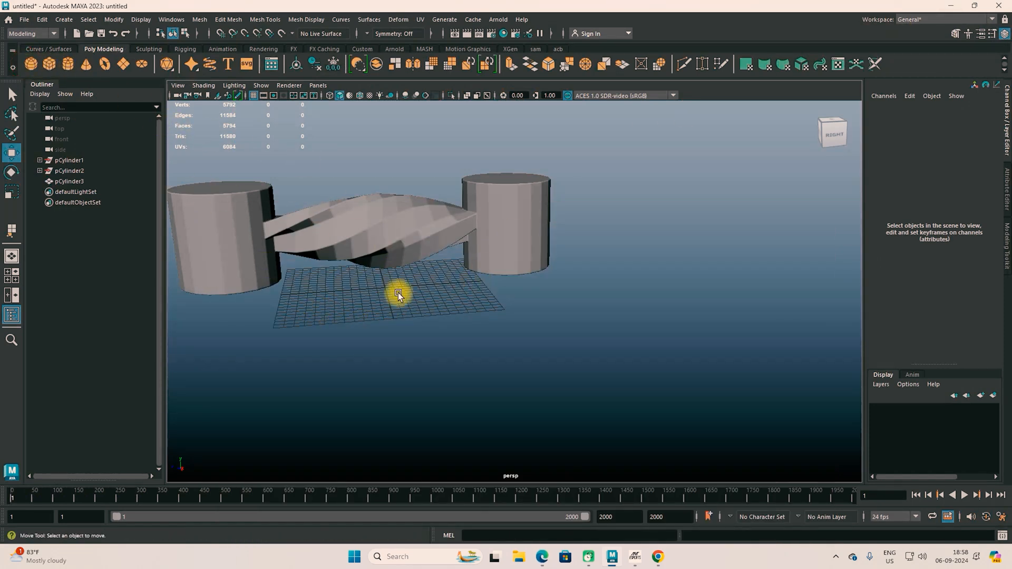
Add a polygon sphere scaled uniformly to about 4.25, and place it beside the bridged cylinders at about X 22.07, Y 5.03.
{"action": "key", "text": "r"}
{"action": "left_click_drag", "start_coordinate": [384, 288], "coordinate": [434, 359]}
{"action": "key", "text": "w"}
{"action": "left_click_drag", "start_coordinate": [390, 301], "coordinate": [395, 384]}
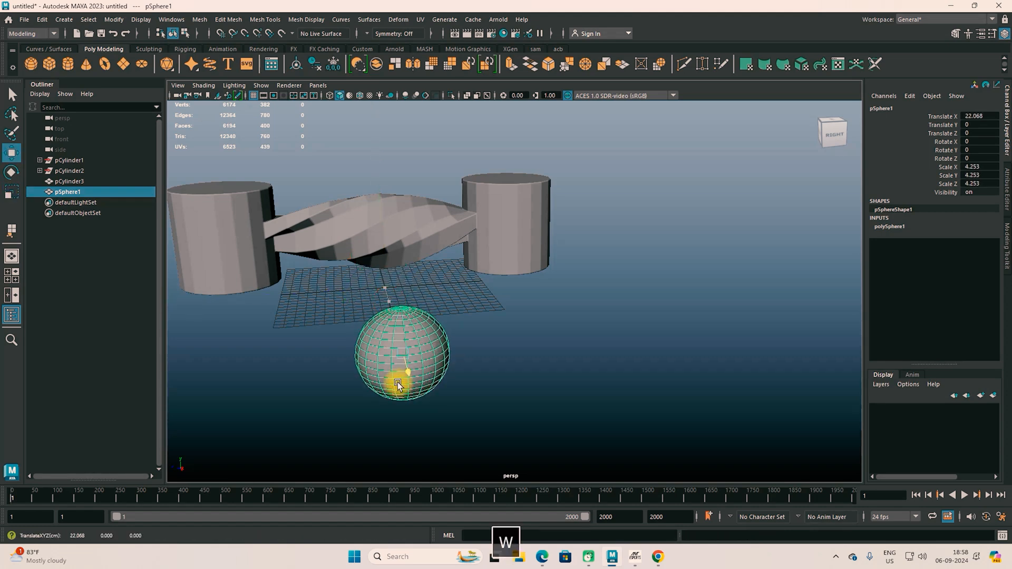
{"action": "left_click_drag", "start_coordinate": [395, 306], "coordinate": [398, 250]}
Duplicate the sphere to an overlapping position at about Z -5.04, and combine both spheres into one mesh.
{"action": "key", "text": "ctrl+d"}
{"action": "left_click_drag", "start_coordinate": [348, 303], "coordinate": [410, 347]}
{"action": "left_click_drag", "start_coordinate": [485, 379], "coordinate": [367, 316]}
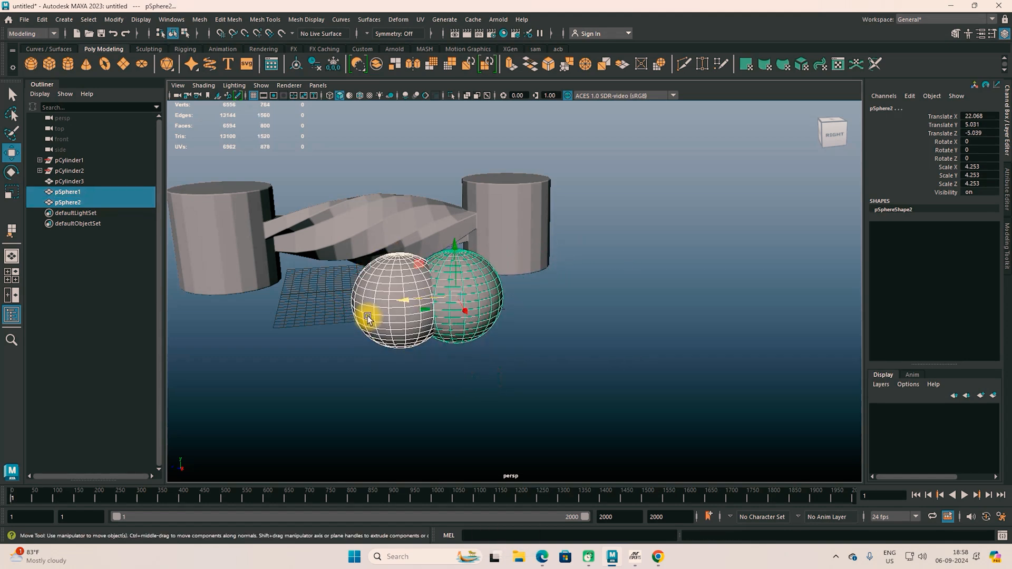
{"action": "left_click", "coordinate": [203, 20]}
{"action": "left_click", "coordinate": [220, 58]}
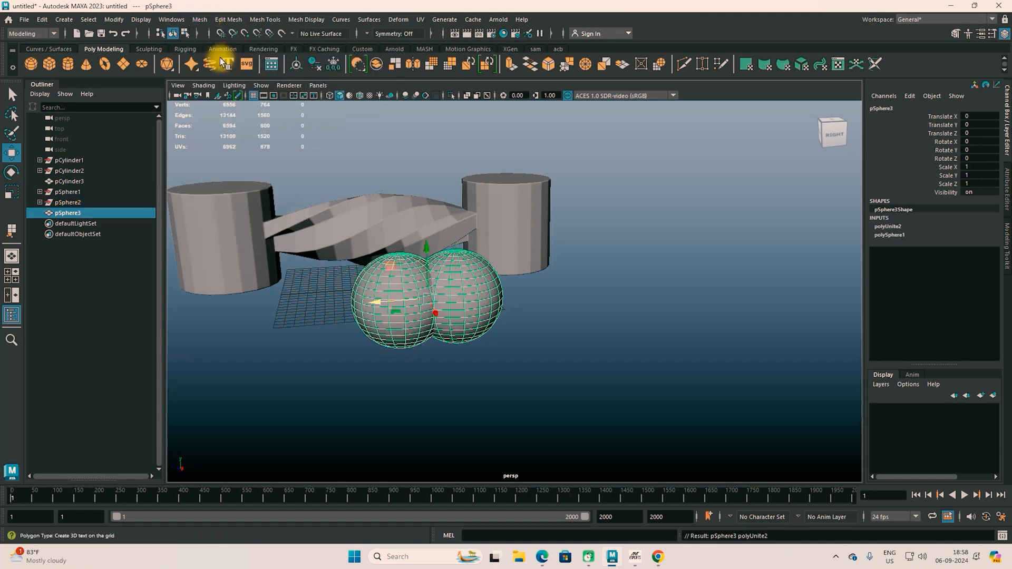
Move the combined sphere mesh along Z to about 3.25, and glance at the syllabus PDF in Edge before returning to Maya.
{"action": "left_click", "coordinate": [400, 356]}
{"action": "left_click", "coordinate": [378, 301]}
{"action": "left_click_drag", "start_coordinate": [376, 301], "coordinate": [334, 330]}
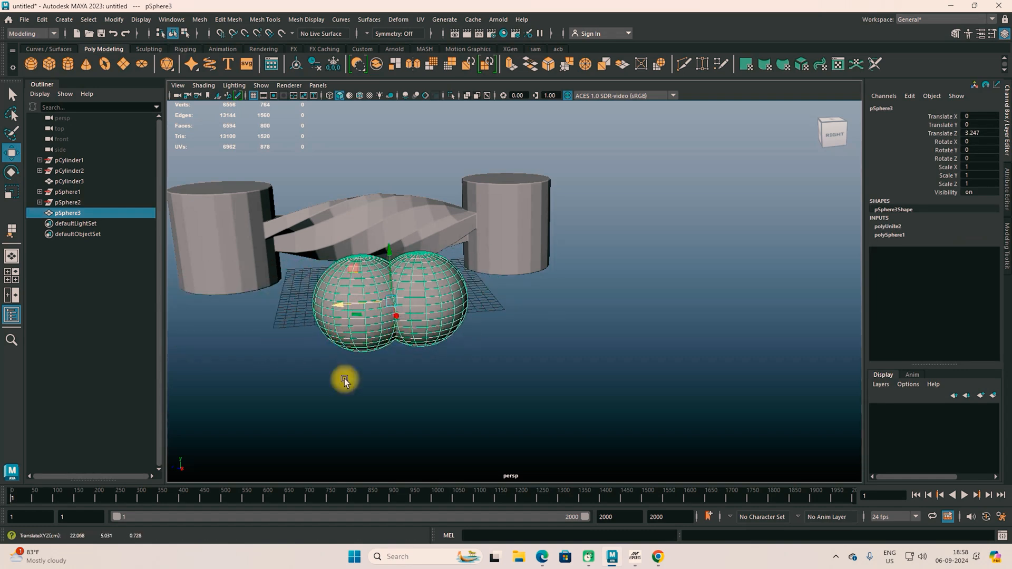
{"action": "left_click", "coordinate": [537, 557]}
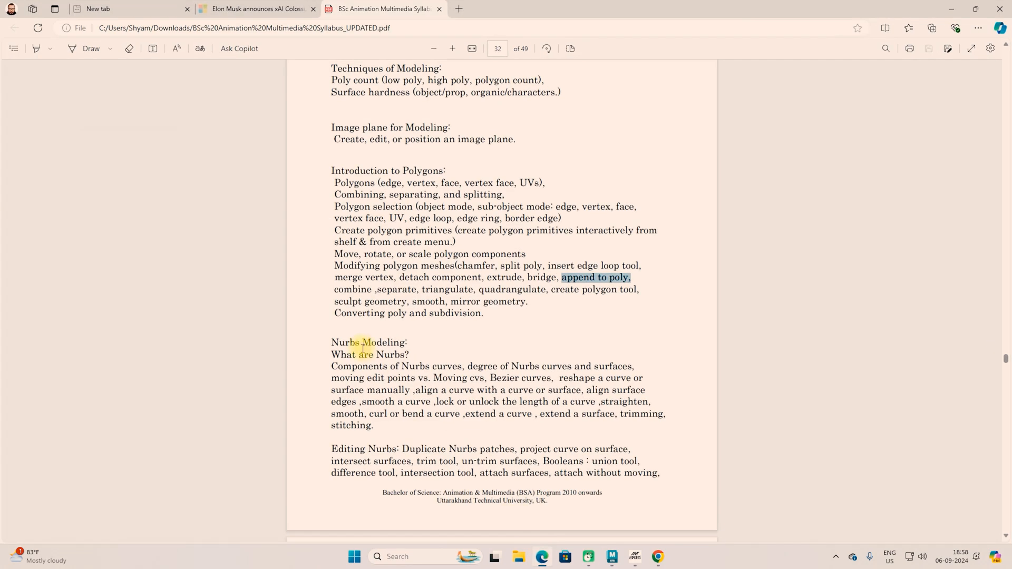
{"action": "left_click", "coordinate": [950, 11]}
Separate the combined sphere mesh into individual spheres and move the nearer sphere along Z to about 6.97.
{"action": "left_click_drag", "start_coordinate": [394, 321], "coordinate": [402, 363], "text": "alt"}
{"action": "left_click", "coordinate": [220, 23]}
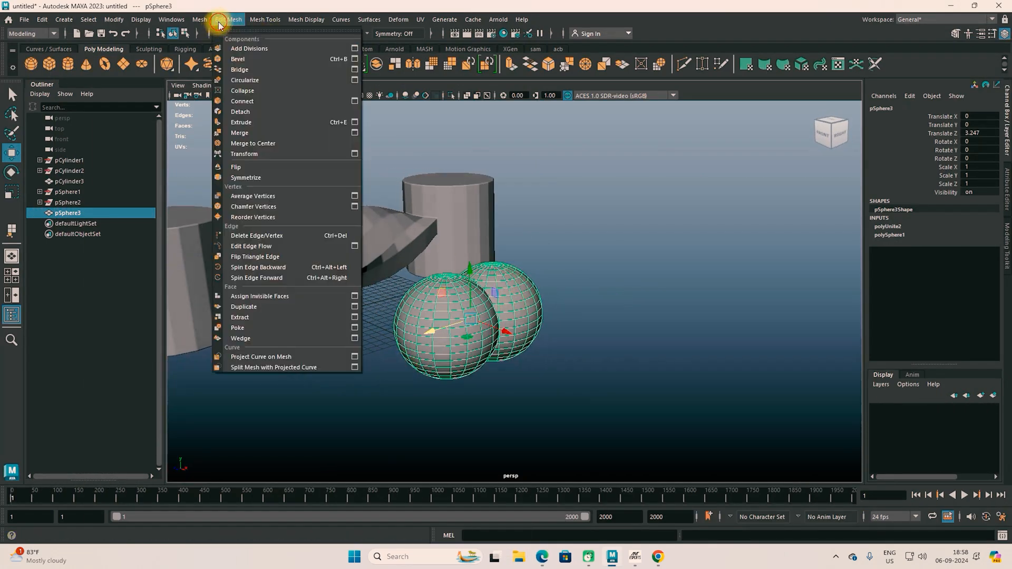
{"action": "mouse_move", "coordinate": [203, 21]}
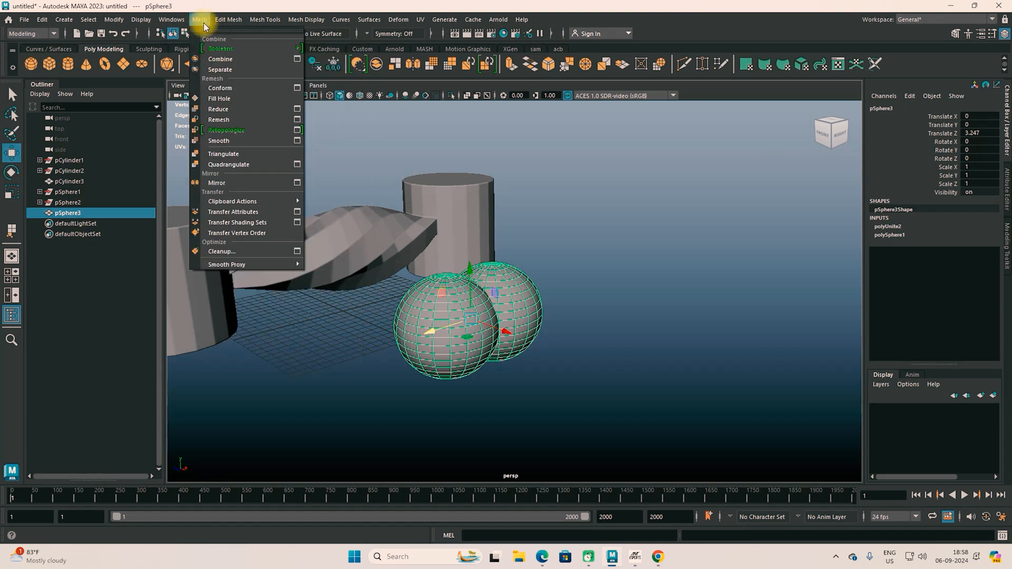
{"action": "left_click", "coordinate": [231, 74]}
{"action": "left_click", "coordinate": [353, 387]}
{"action": "left_click", "coordinate": [395, 347]}
{"action": "left_click_drag", "start_coordinate": [395, 346], "coordinate": [200, 335]}
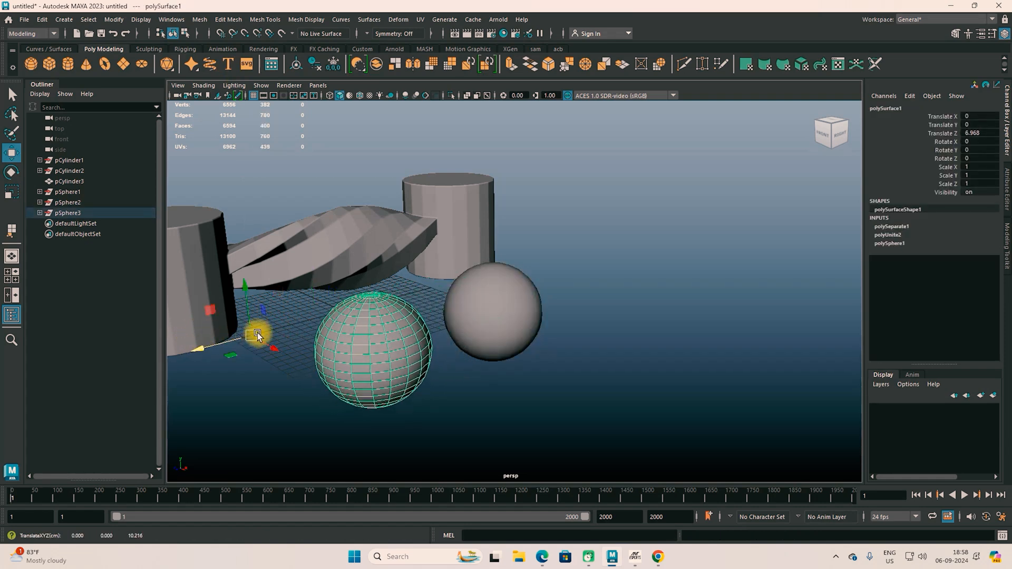
Center the pivot of each of the two separated spheres.
{"action": "left_click", "coordinate": [536, 49]}
{"action": "left_click", "coordinate": [49, 63]}
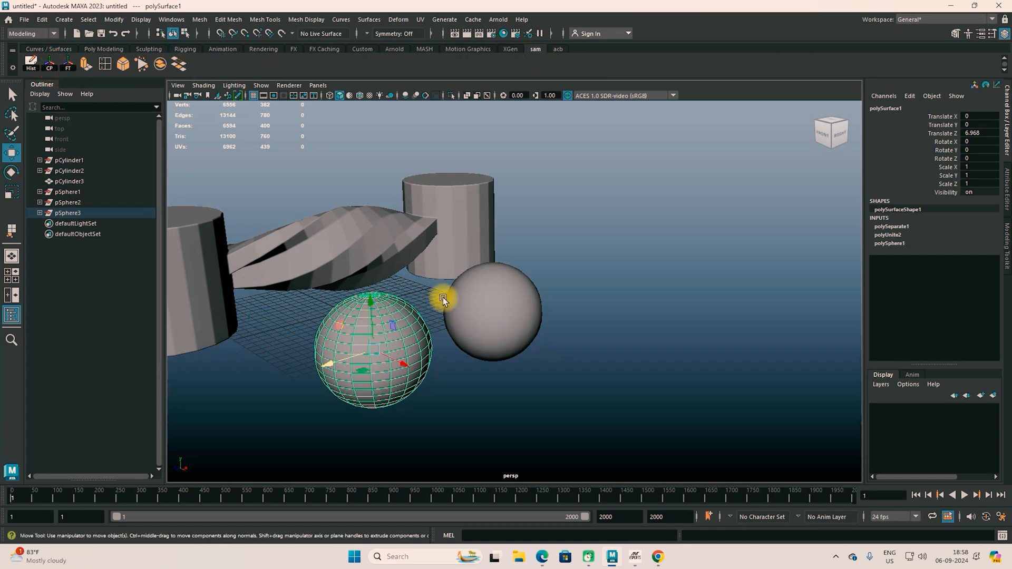
{"action": "left_click", "coordinate": [478, 301]}
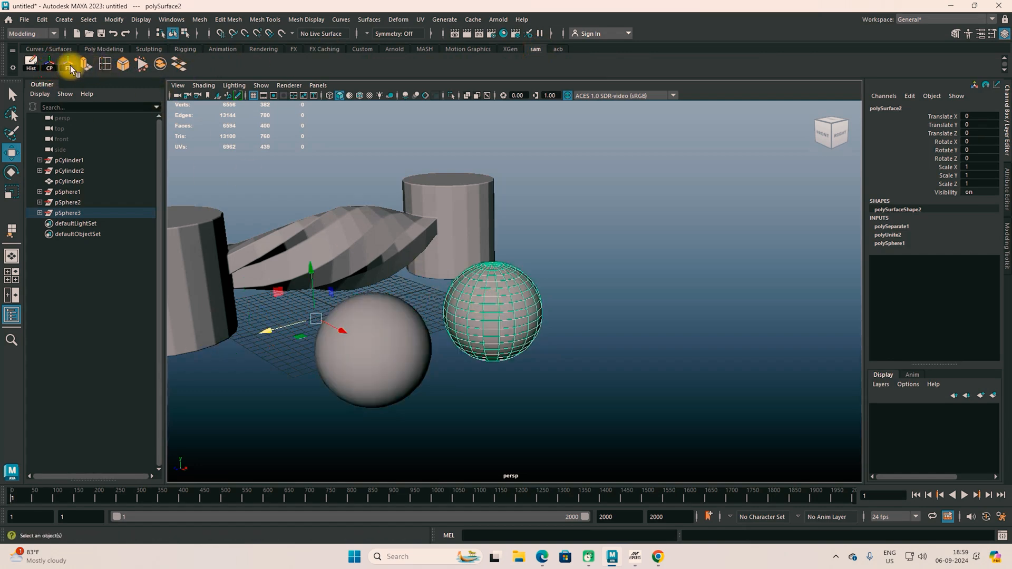
{"action": "left_click", "coordinate": [49, 64]}
{"action": "left_click_drag", "start_coordinate": [581, 328], "coordinate": [536, 329], "text": "alt"}
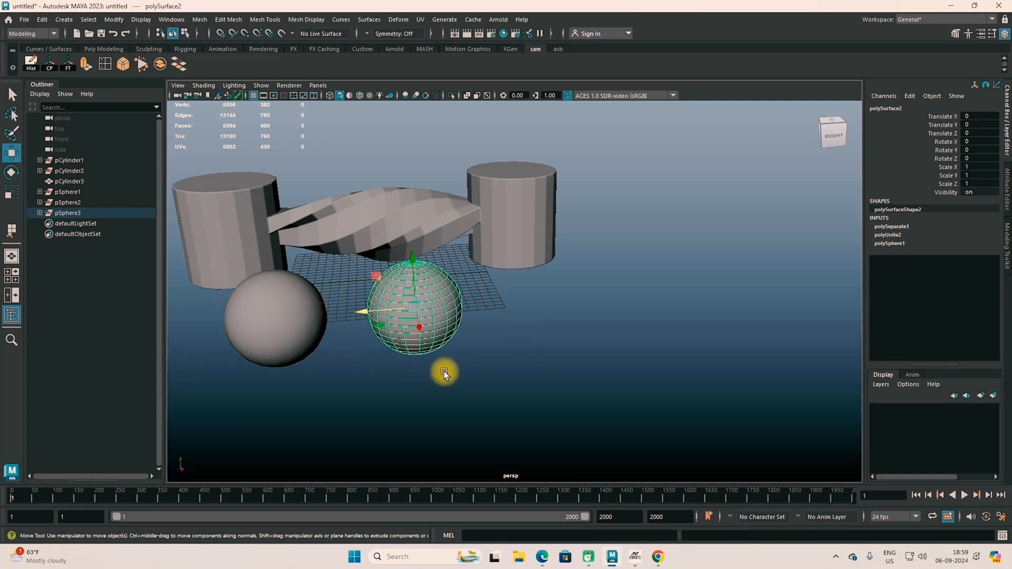
Check the syllabus PDF in Edge, return to Maya and set the nearer sphere's Subdivisions Axis and Subdivisions Height to 13.
{"action": "left_click", "coordinate": [544, 557]}
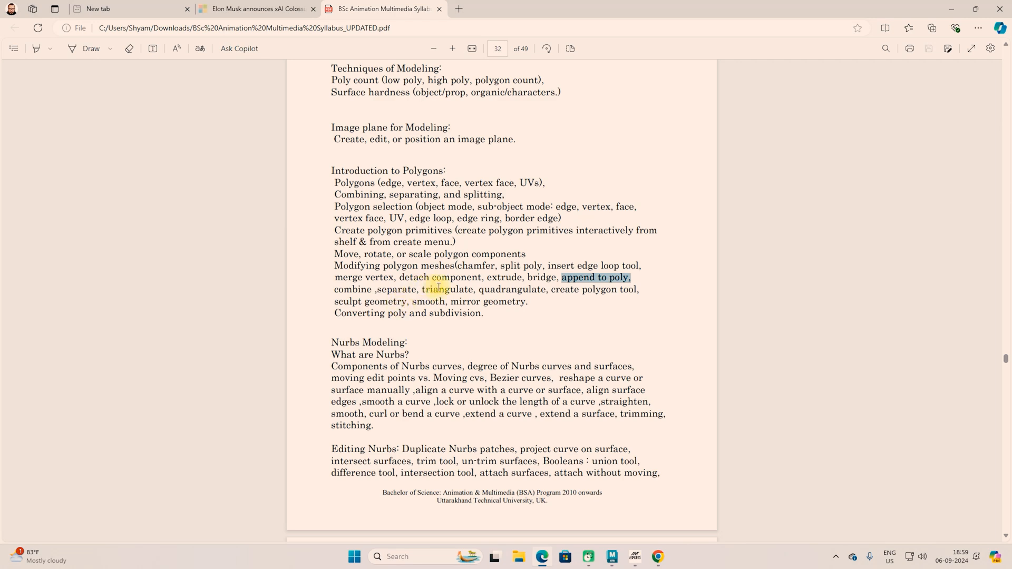
{"action": "left_click", "coordinate": [548, 561]}
{"action": "left_click_drag", "start_coordinate": [357, 322], "coordinate": [397, 334], "text": "alt"}
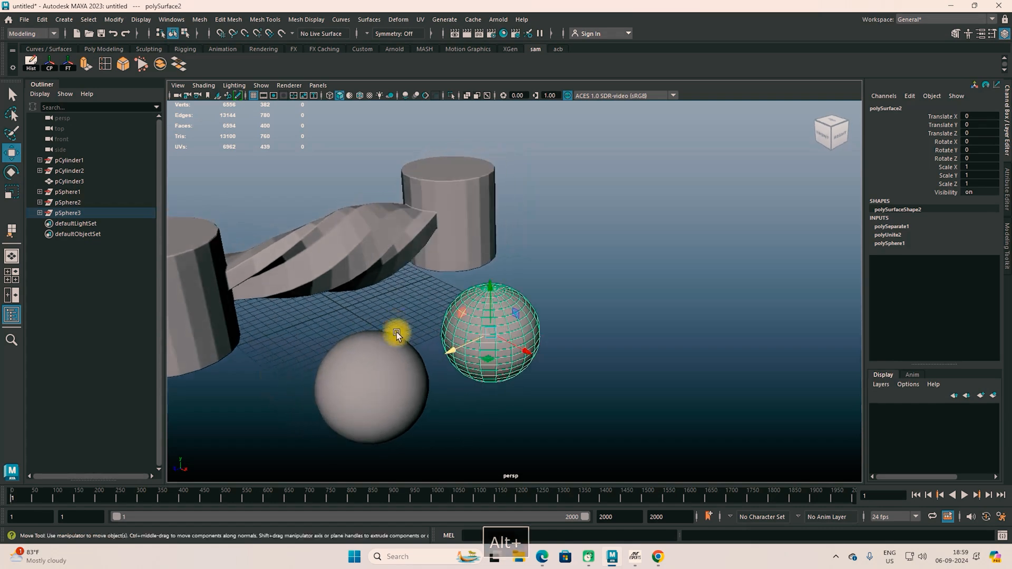
{"action": "left_click", "coordinate": [381, 372]}
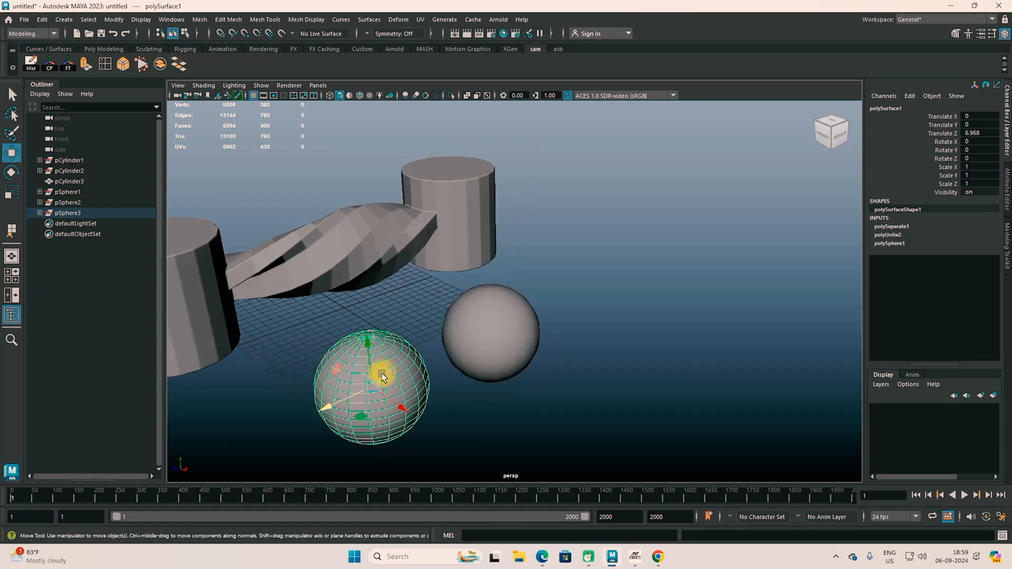
{"action": "left_click", "coordinate": [893, 243]}
{"action": "left_click_drag", "start_coordinate": [929, 269], "coordinate": [932, 277]}
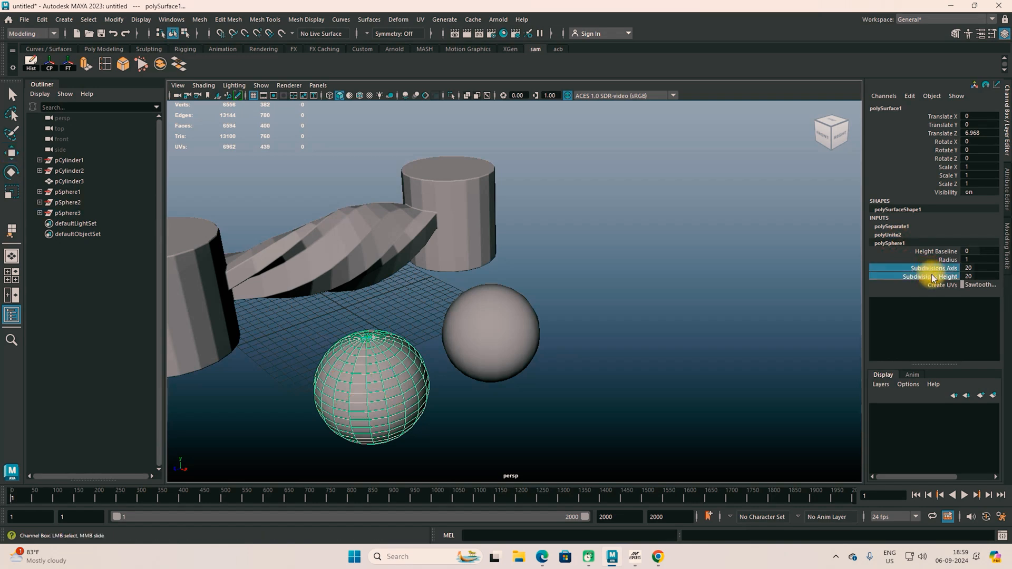
{"action": "middle_click_drag", "start_coordinate": [667, 369], "coordinate": [629, 375]}
{"action": "right_click_drag", "start_coordinate": [362, 384], "coordinate": [432, 332]}
{"action": "left_click_drag", "start_coordinate": [388, 345], "coordinate": [372, 367], "text": "alt"}
{"action": "scroll", "coordinate": [343, 332], "scroll_direction": "up", "scroll_amount": 3}
{"action": "left_click_drag", "start_coordinate": [339, 338], "coordinate": [484, 342], "text": "alt"}
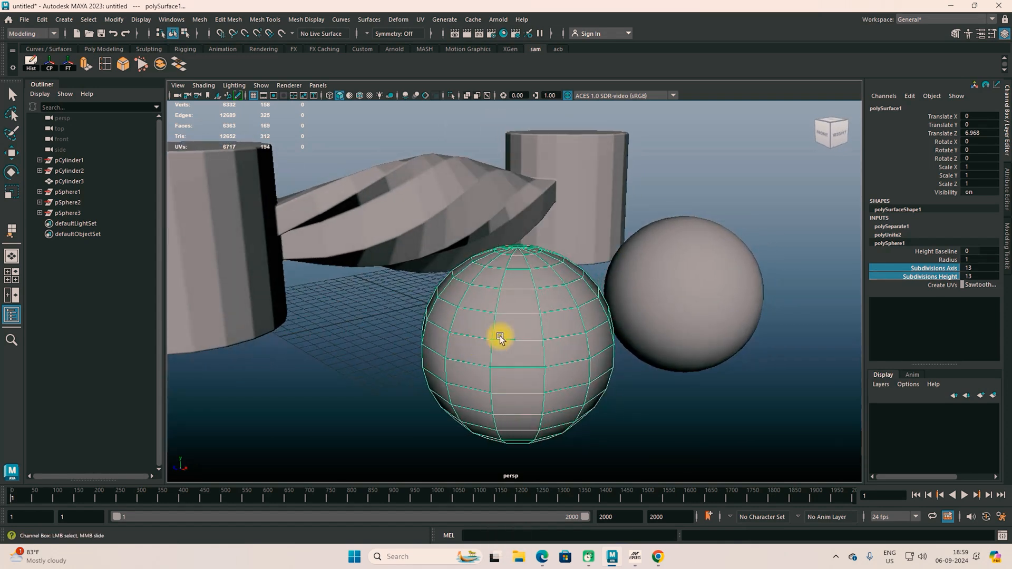
Triangulate the nearer sphere's mesh and convert its triangles back with Quadrangulate.
{"action": "left_click", "coordinate": [508, 310]}
{"action": "key", "text": "w"}
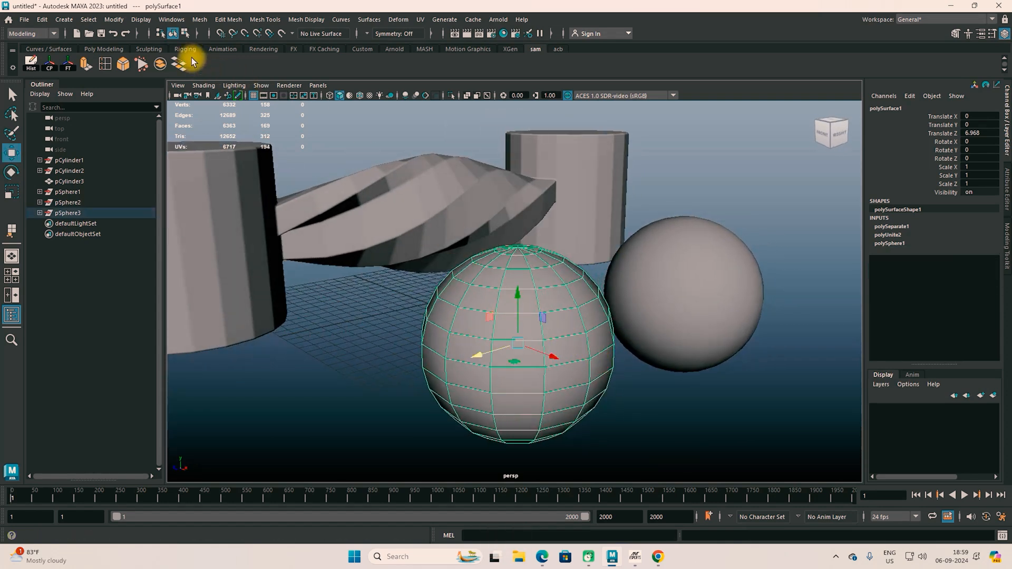
{"action": "left_click", "coordinate": [199, 20]}
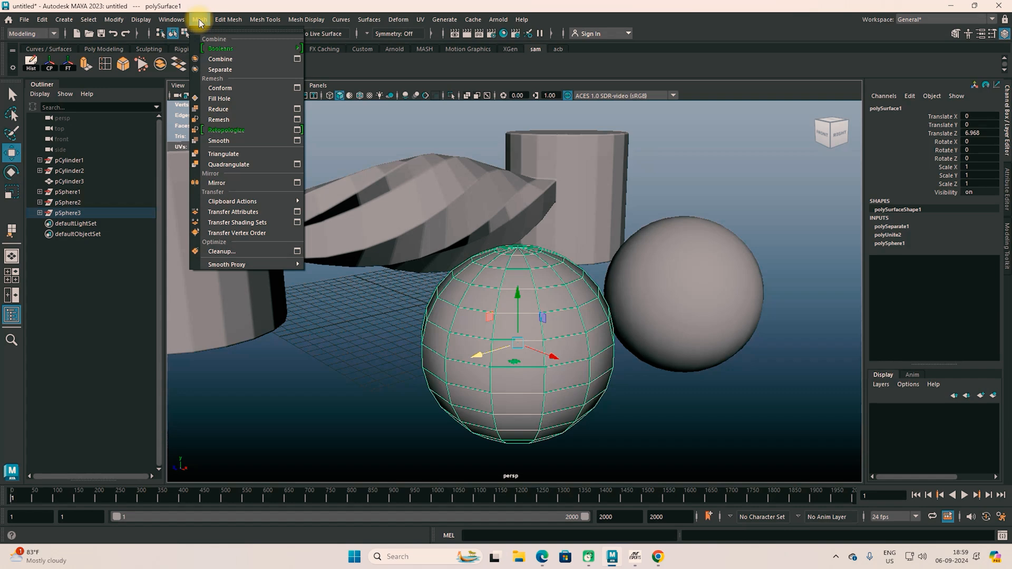
{"action": "left_click", "coordinate": [223, 153]}
{"action": "left_click_drag", "start_coordinate": [641, 416], "coordinate": [344, 332], "text": "alt"}
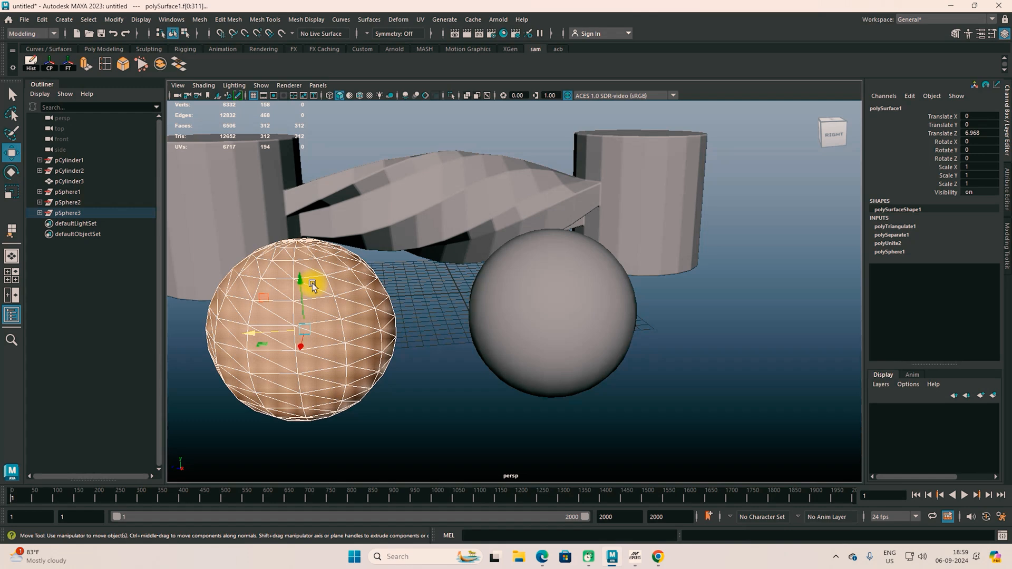
{"action": "left_click", "coordinate": [200, 19]}
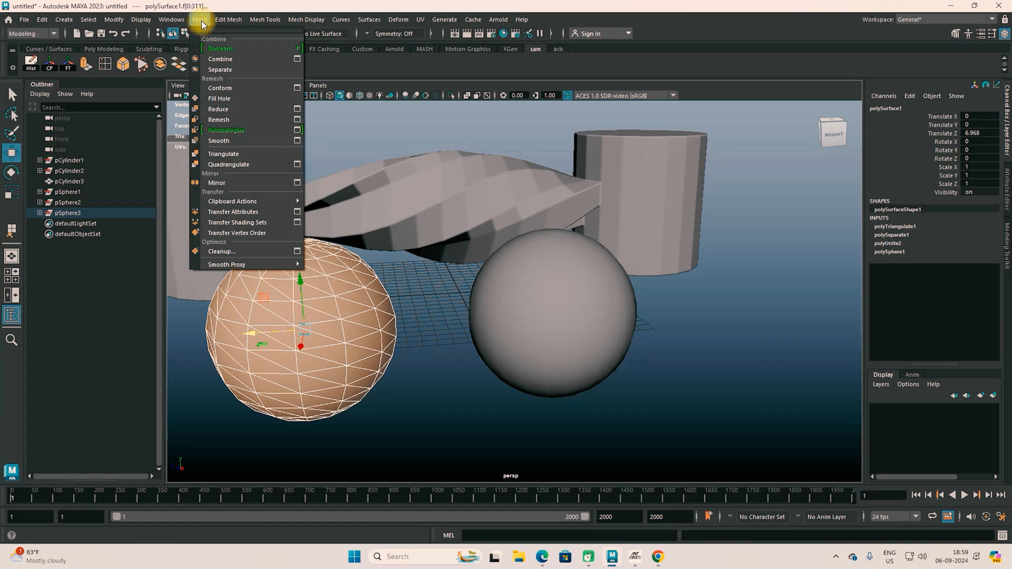
{"action": "left_click", "coordinate": [232, 165]}
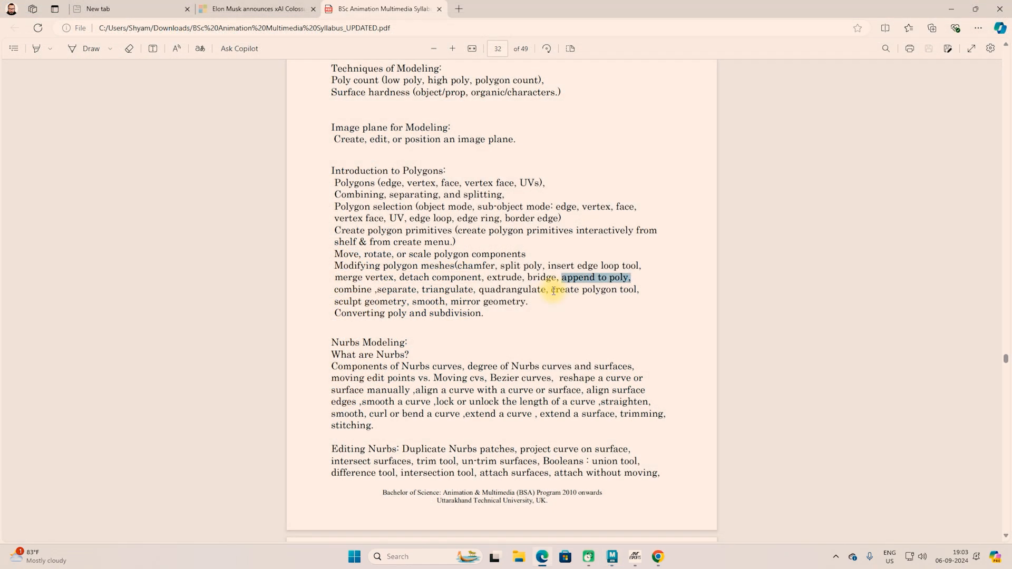
Return to Maya from the PDF and import the sword blueprint as an image plane in the front view.
{"action": "left_click", "coordinate": [954, 12]}
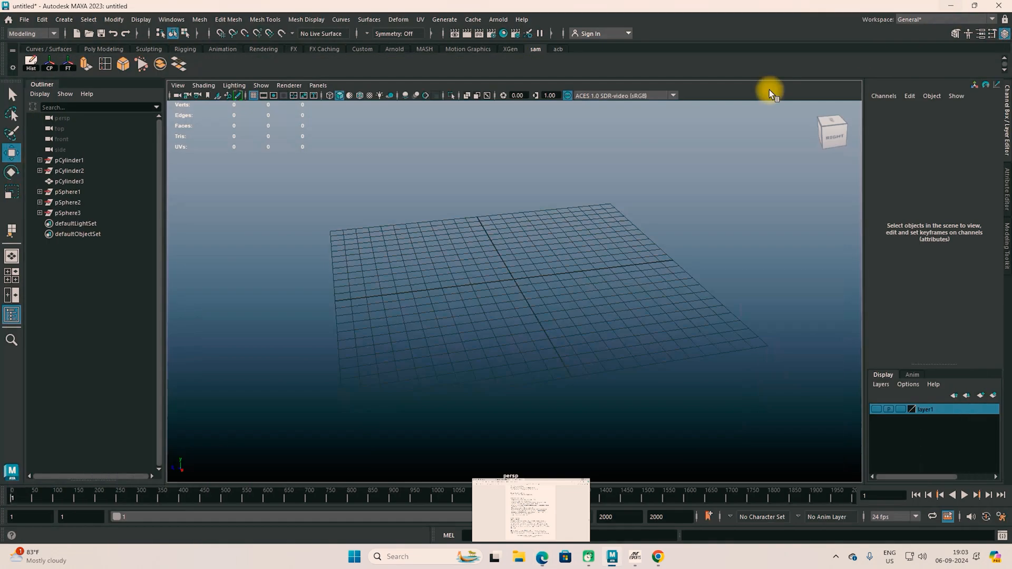
{"action": "key", "text": "space"}
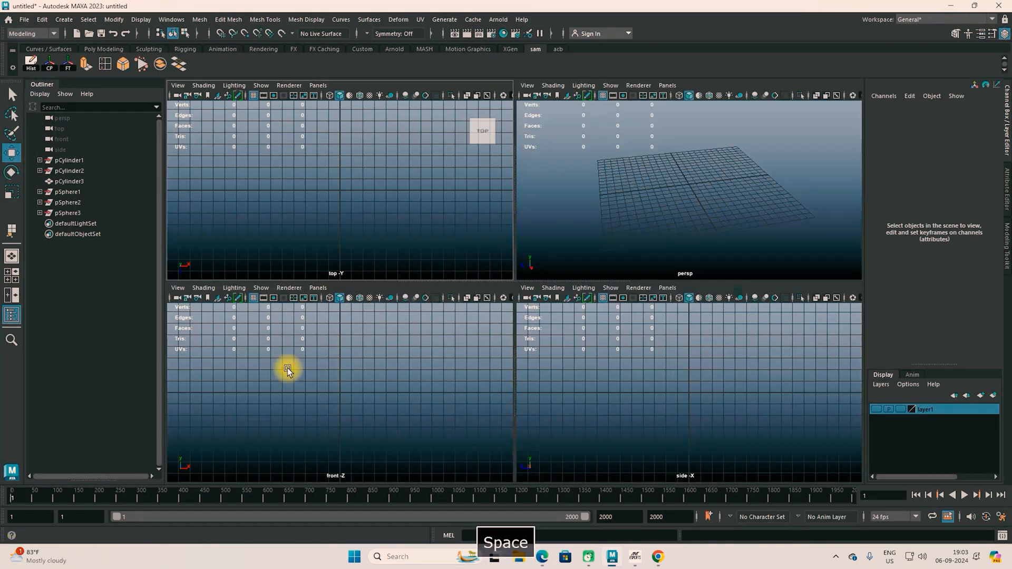
{"action": "key", "text": "space"}
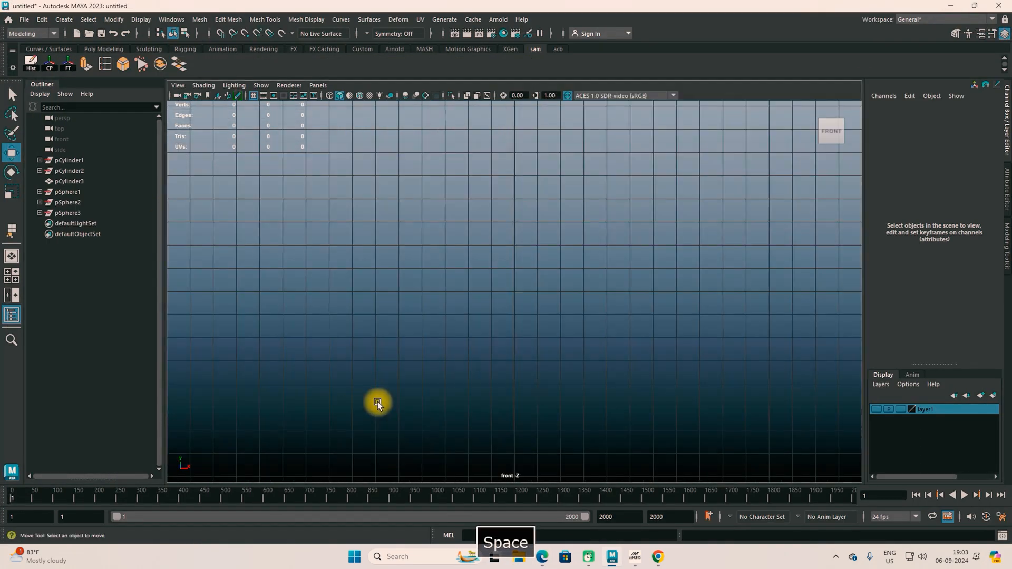
{"action": "left_click", "coordinate": [177, 85]}
{"action": "mouse_move", "coordinate": [195, 319]}
{"action": "left_click", "coordinate": [349, 328]}
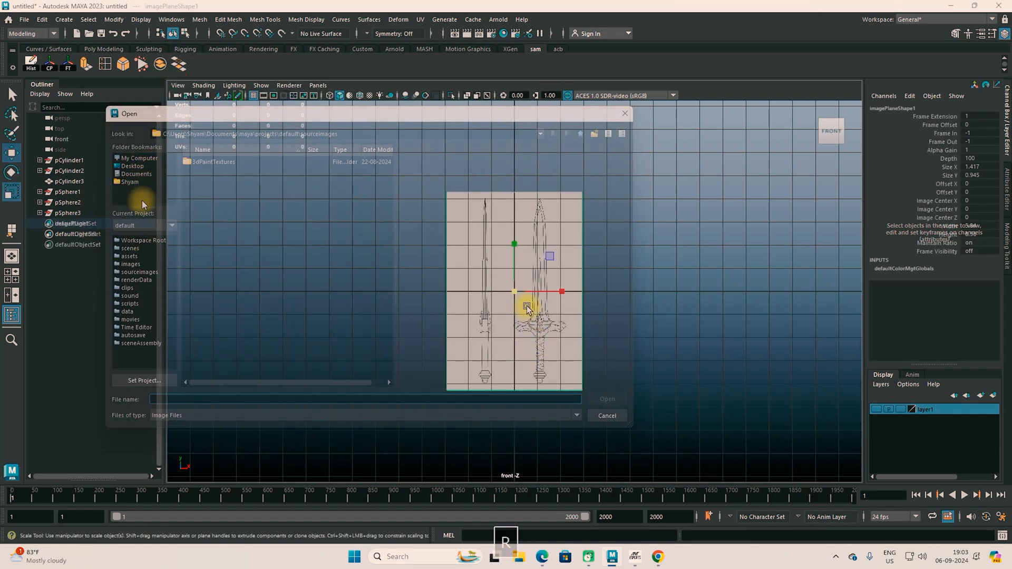
Enlarge and raise the sword image plane, and assign it to a new display layer set to reference.
{"action": "middle_click_drag", "start_coordinate": [542, 332], "coordinate": [662, 445]}
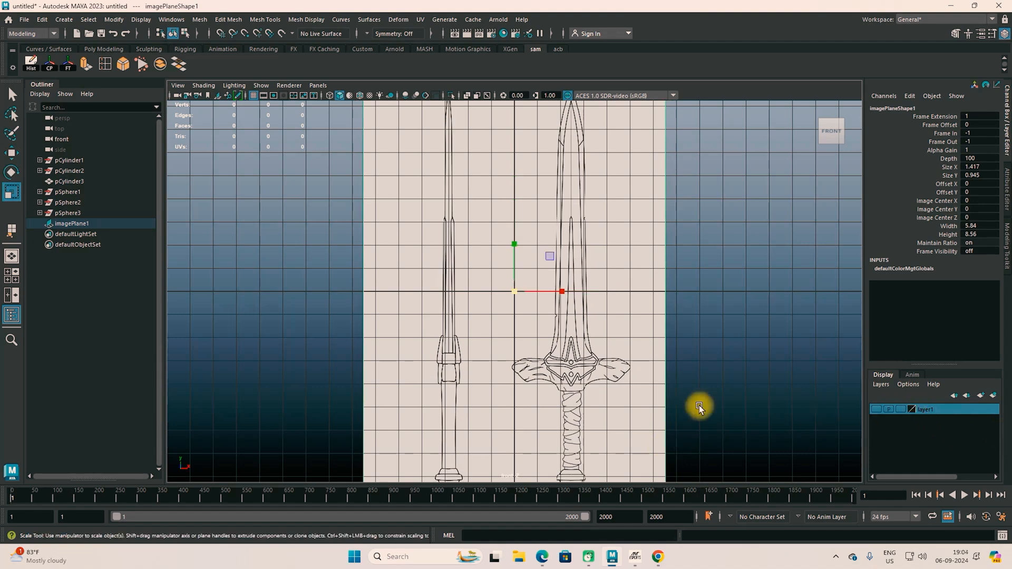
{"action": "key", "text": "w"}
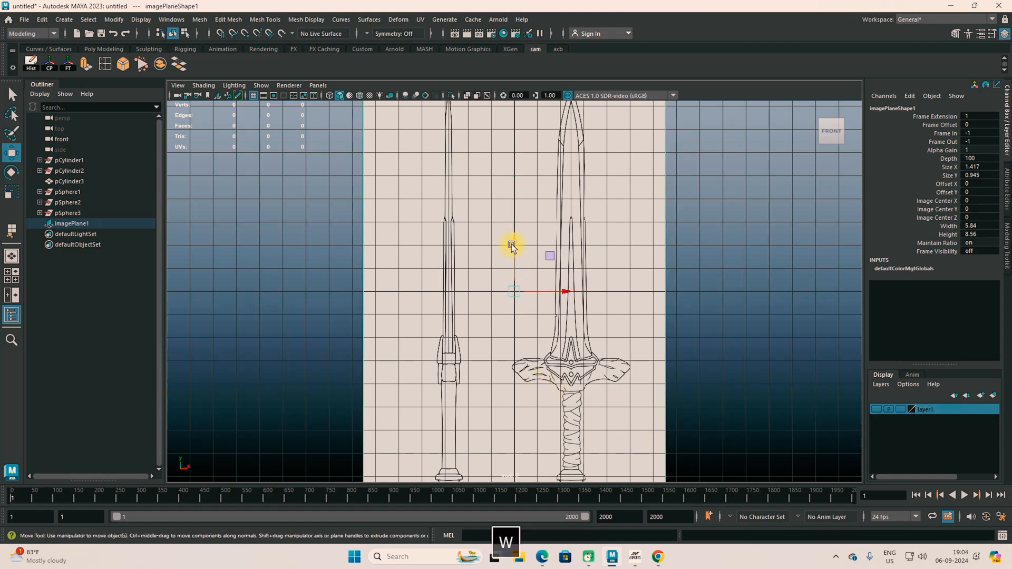
{"action": "left_click_drag", "start_coordinate": [511, 245], "coordinate": [497, 170]}
{"action": "left_click_drag", "start_coordinate": [497, 170], "coordinate": [495, 62]}
Start the Create Polygon tool with 1 division per edge, ready at the sword blade's tip.
{"action": "scroll", "coordinate": [510, 163], "scroll_direction": "up", "scroll_amount": 3}
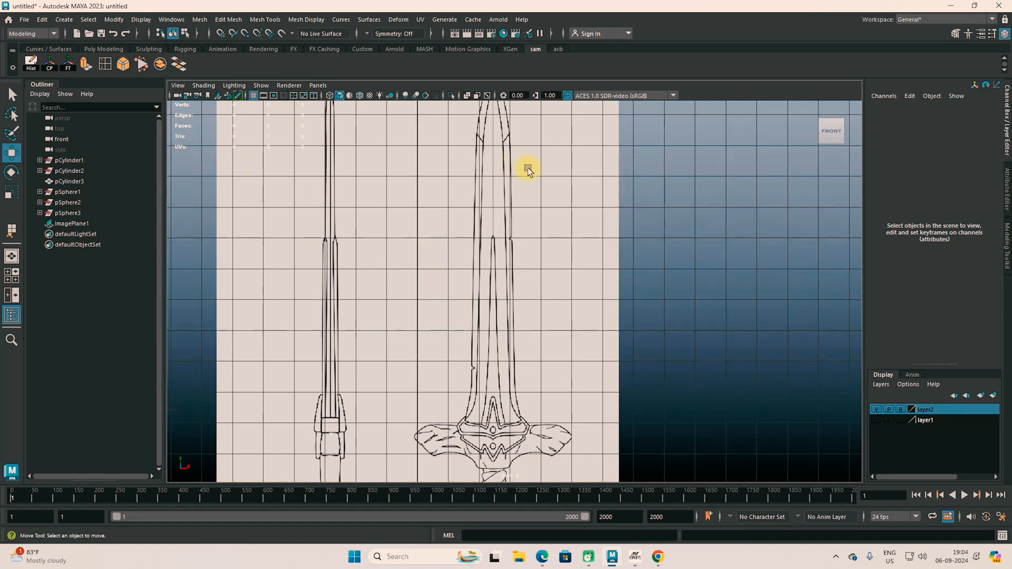
{"action": "middle_click_drag", "start_coordinate": [527, 167], "coordinate": [495, 289], "text": "alt"}
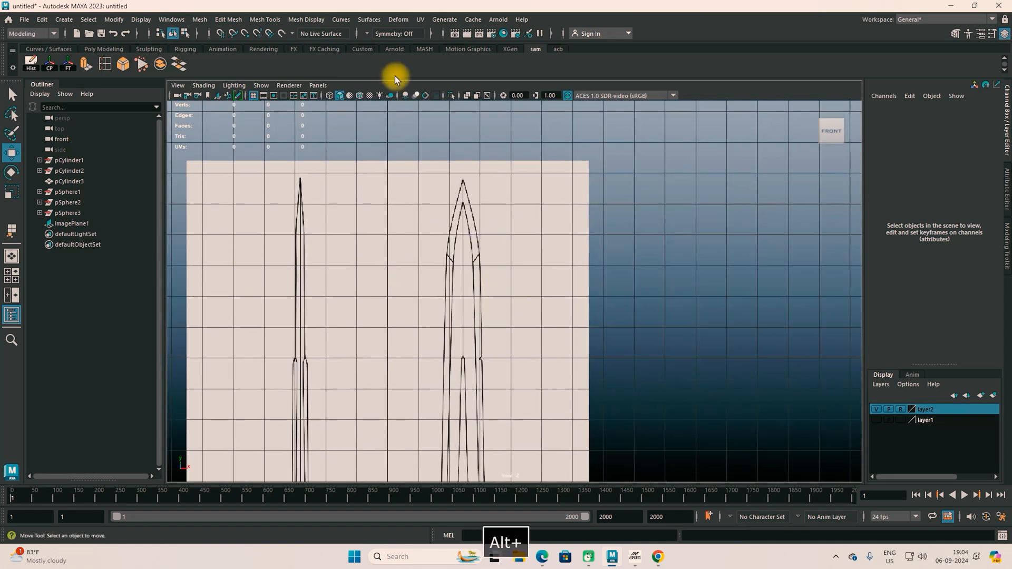
{"action": "left_click", "coordinate": [223, 20]}
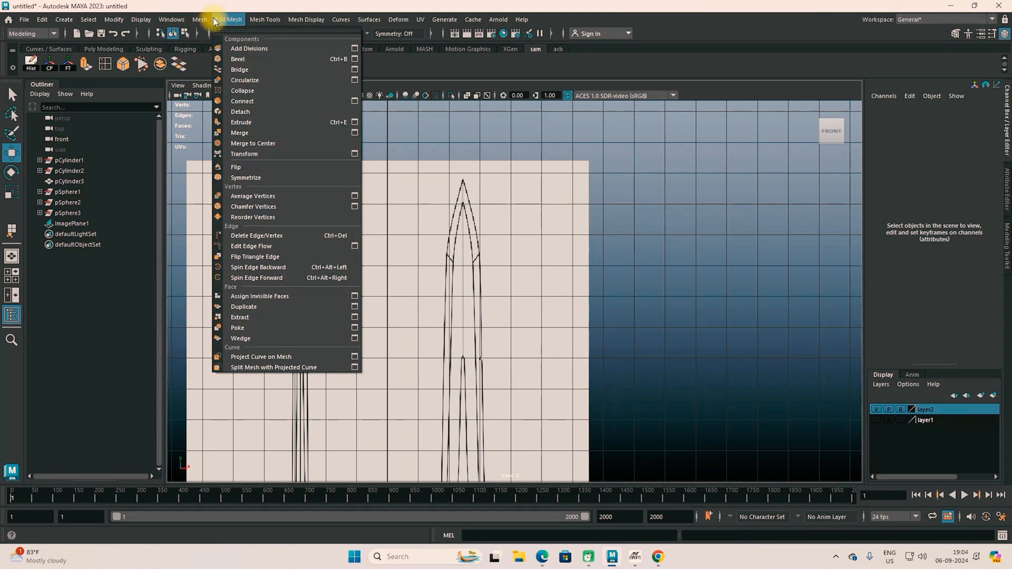
{"action": "mouse_move", "coordinate": [193, 19]}
{"action": "mouse_move", "coordinate": [261, 18]}
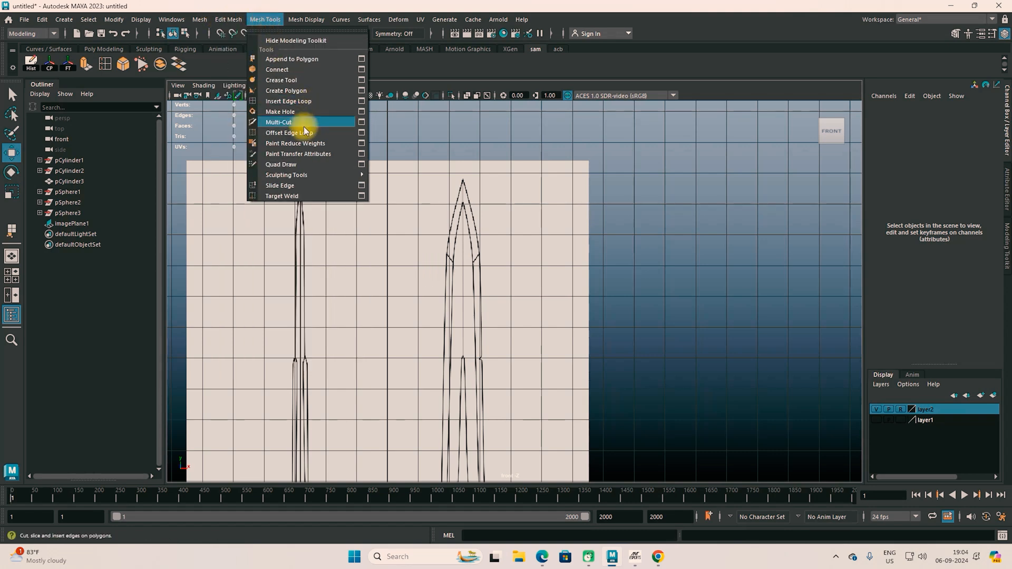
{"action": "left_click", "coordinate": [360, 92]}
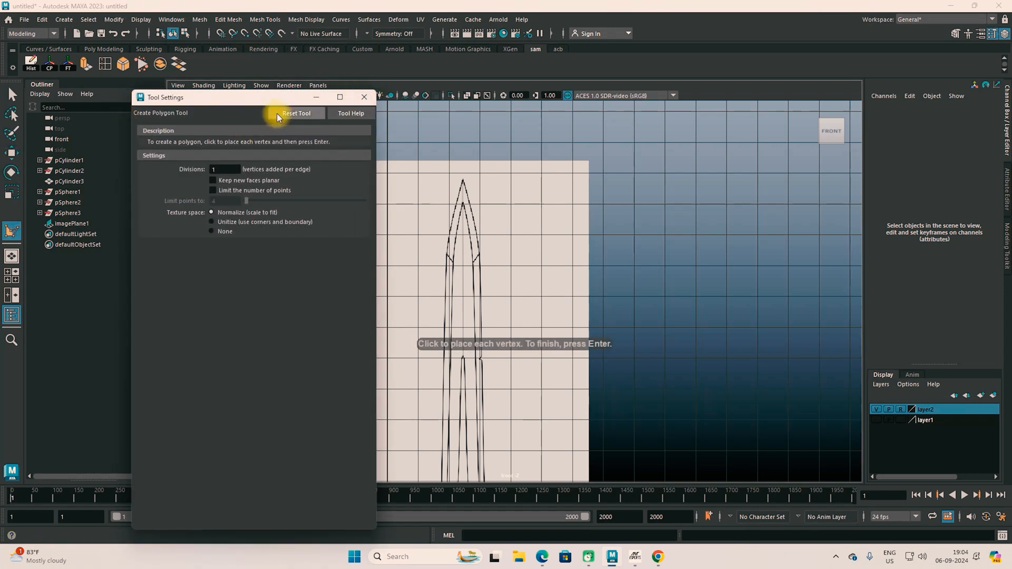
{"action": "left_click", "coordinate": [364, 97]}
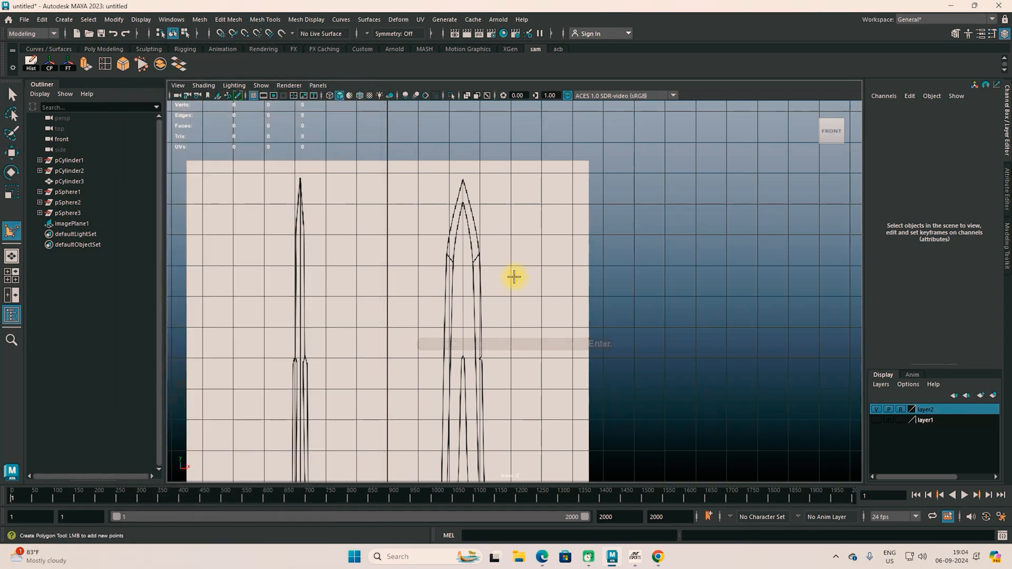
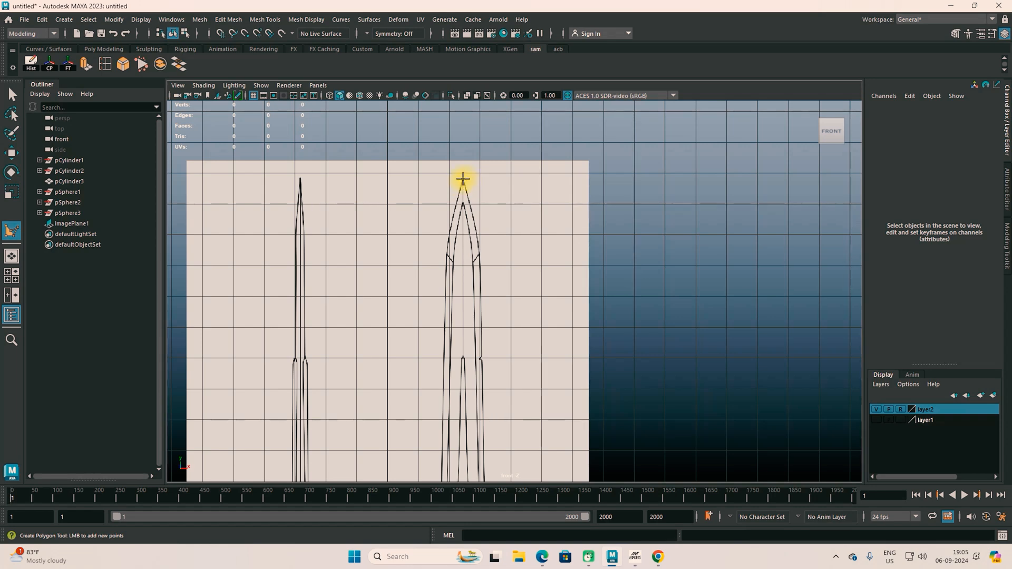
Trace the inner blade outline from its tip along one side and across the guard's lower edge with Create Polygon points.
{"action": "left_click", "coordinate": [463, 204]}
{"action": "left_click", "coordinate": [469, 229]}
{"action": "key", "text": "space"}
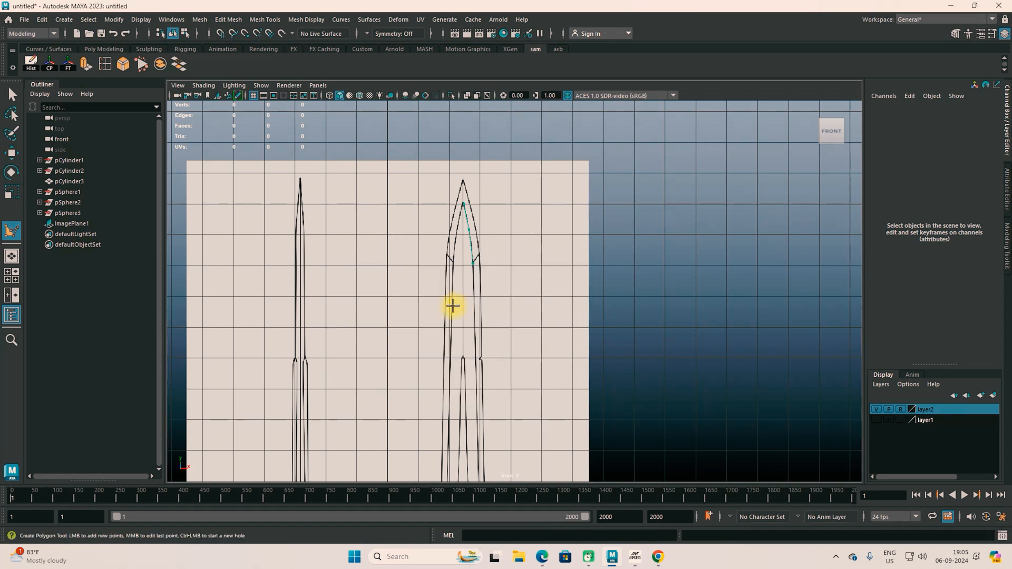
{"action": "middle_click_drag", "start_coordinate": [453, 305], "coordinate": [429, 186], "text": "alt"}
{"action": "left_click", "coordinate": [454, 236]}
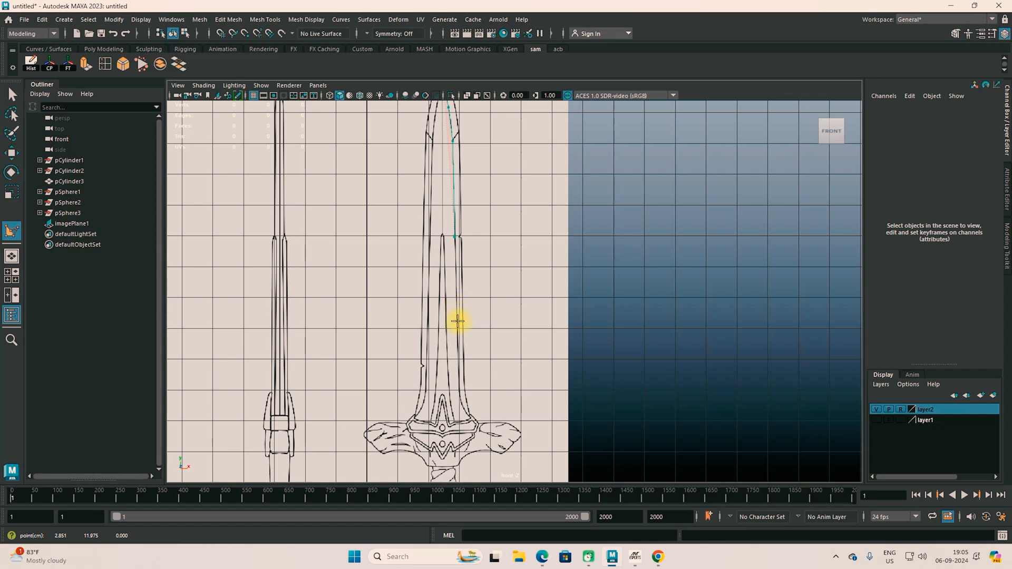
{"action": "left_click", "coordinate": [459, 385]}
{"action": "left_click", "coordinate": [469, 416]}
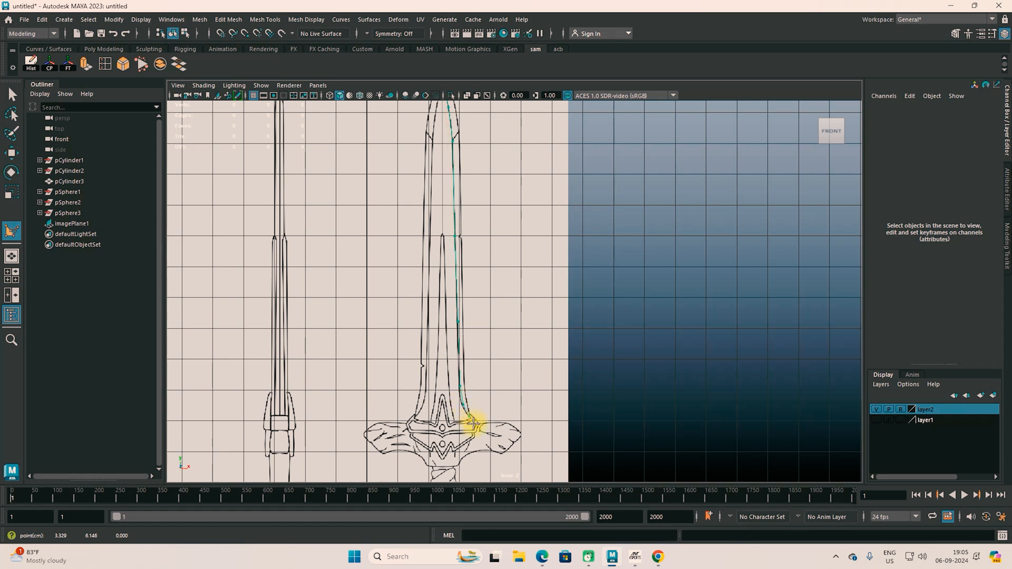
{"action": "left_click", "coordinate": [451, 433]}
{"action": "left_click", "coordinate": [444, 434]}
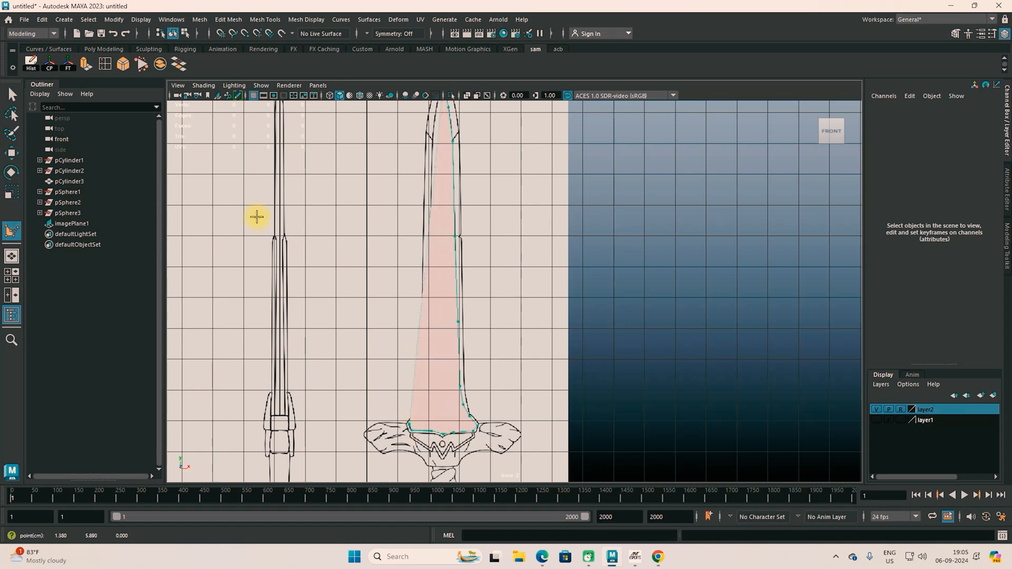
{"action": "left_click", "coordinate": [178, 85]}
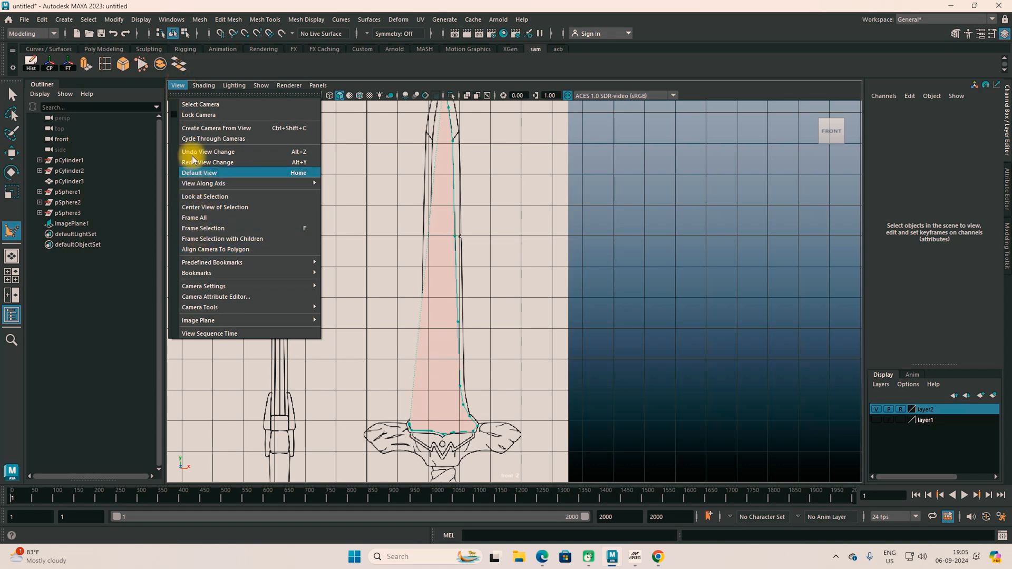
{"action": "mouse_move", "coordinate": [198, 84]}
{"action": "left_click", "coordinate": [214, 191]}
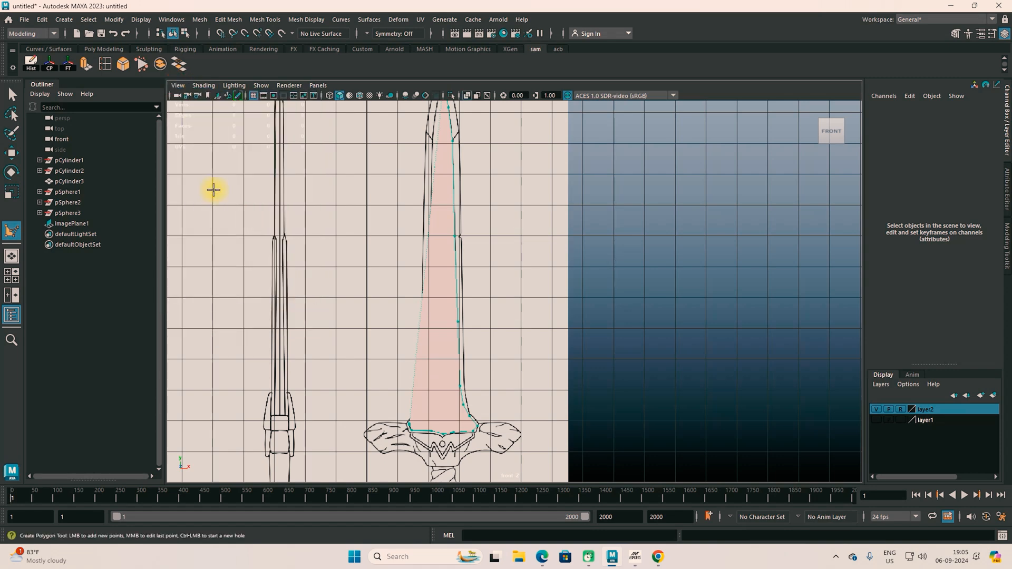
Place points from the guard's other corner back up the blade to the tip and complete the polygon.
{"action": "left_click", "coordinate": [417, 417]}
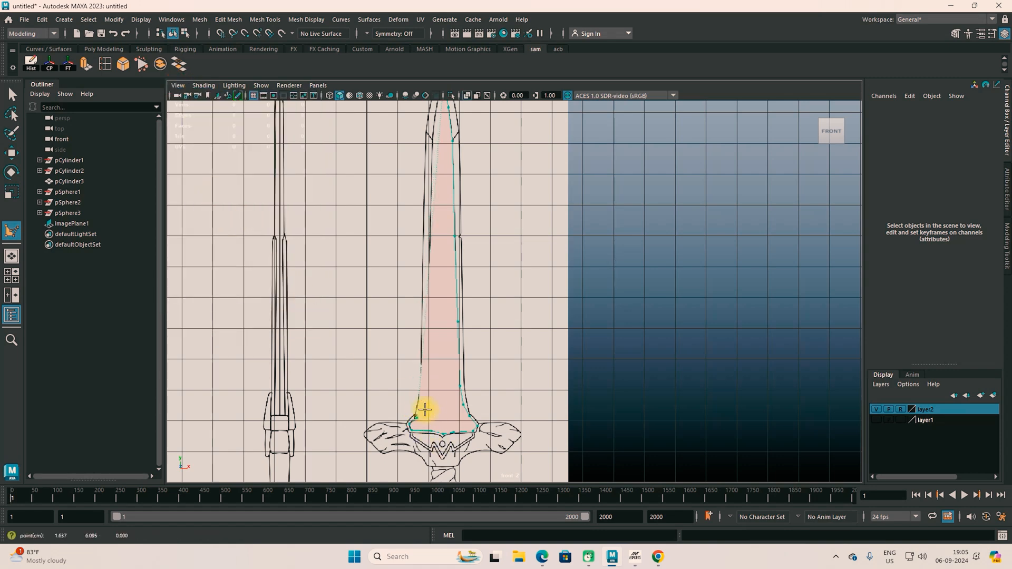
{"action": "left_click", "coordinate": [435, 376]}
{"action": "left_click", "coordinate": [435, 331]}
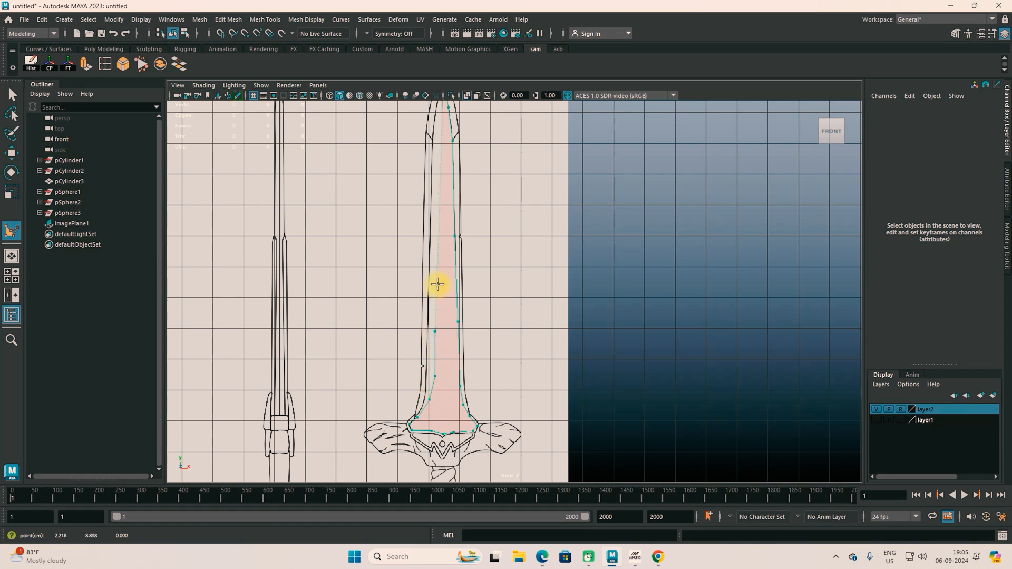
{"action": "left_click", "coordinate": [437, 221]}
{"action": "middle_click_drag", "start_coordinate": [446, 186], "coordinate": [451, 279], "text": "alt"}
{"action": "left_click", "coordinate": [442, 234]}
{"action": "left_click", "coordinate": [448, 175]}
{"action": "left_click", "coordinate": [453, 201]}
{"action": "left_click", "coordinate": [452, 318]}
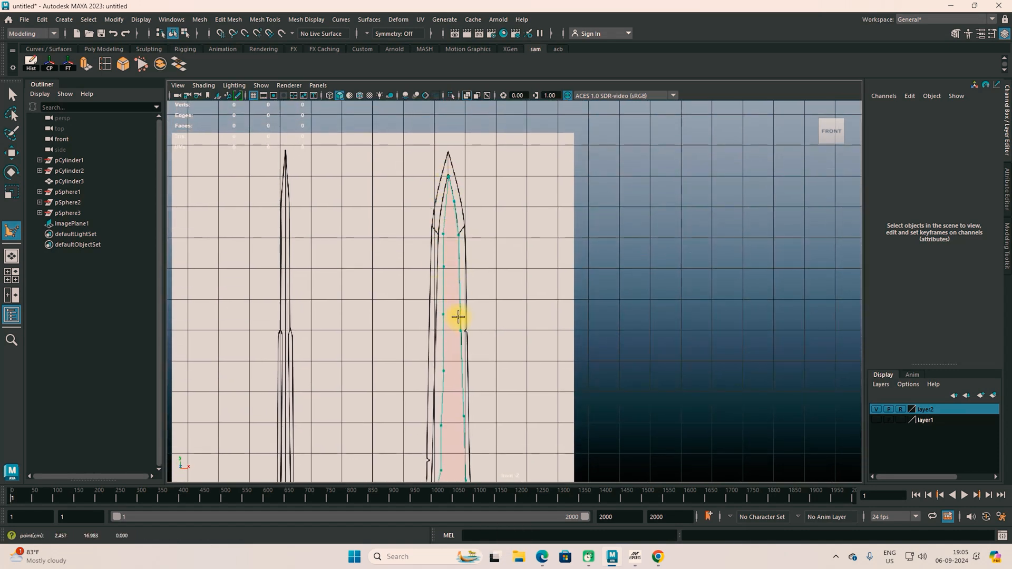
{"action": "key", "text": "Return"}
In vertex mode, move the polygon's upper vertices on the blade's left side onto the blueprint's inner line.
{"action": "right_click_drag", "start_coordinate": [406, 250], "coordinate": [398, 240]}
{"action": "scroll", "coordinate": [445, 222], "scroll_direction": "up", "scroll_amount": 5}
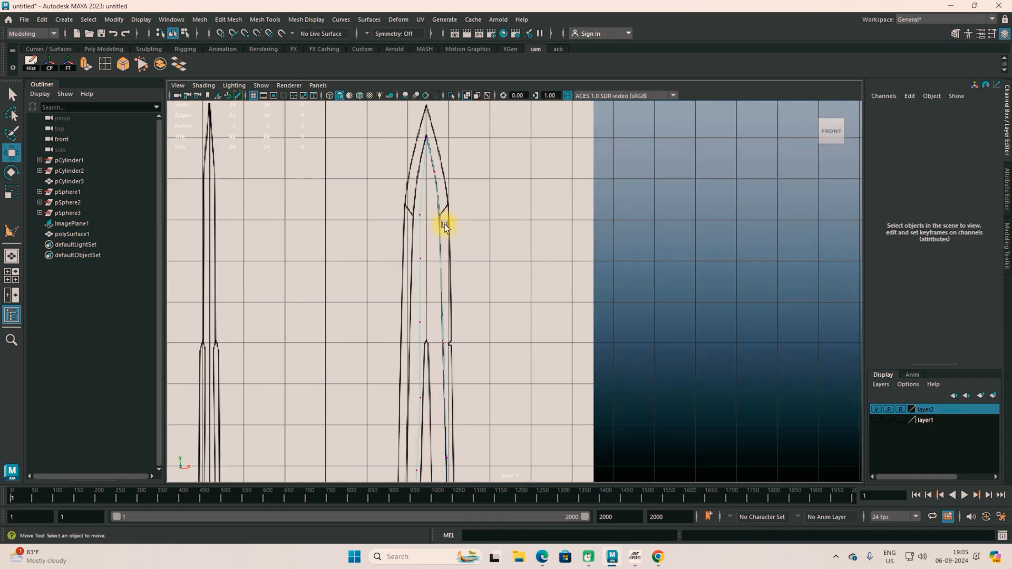
{"action": "left_click_drag", "start_coordinate": [391, 195], "coordinate": [452, 212]}
{"action": "left_click_drag", "start_coordinate": [396, 239], "coordinate": [416, 339]}
{"action": "left_click_drag", "start_coordinate": [461, 289], "coordinate": [446, 291]}
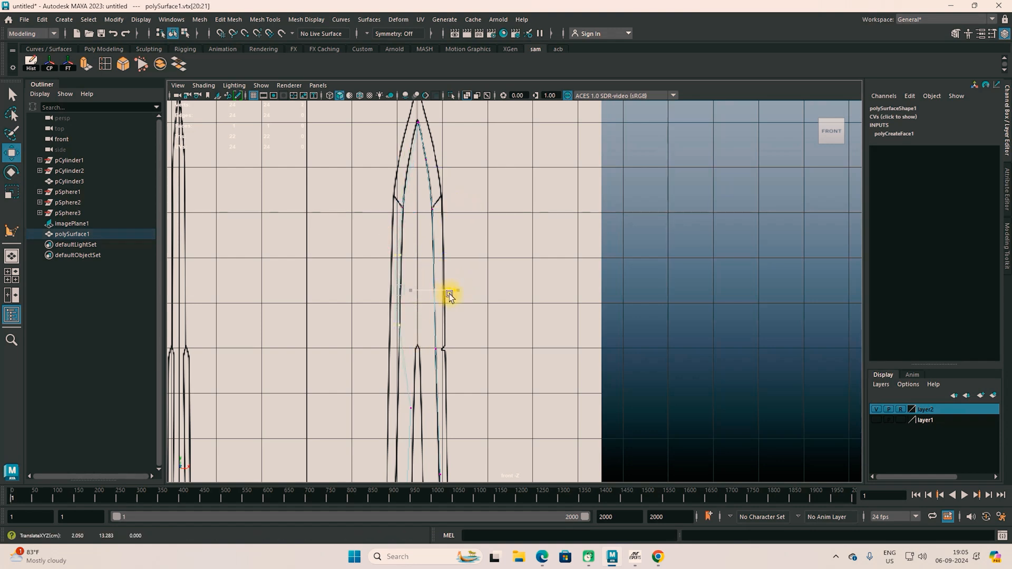
Shift the left-side vertices along the blade's middle and lower part sideways onto the blueprint's inner line.
{"action": "middle_click_drag", "start_coordinate": [470, 354], "coordinate": [514, 106], "text": "alt"}
{"action": "left_click_drag", "start_coordinate": [436, 150], "coordinate": [465, 318]}
{"action": "left_click_drag", "start_coordinate": [508, 232], "coordinate": [498, 235]}
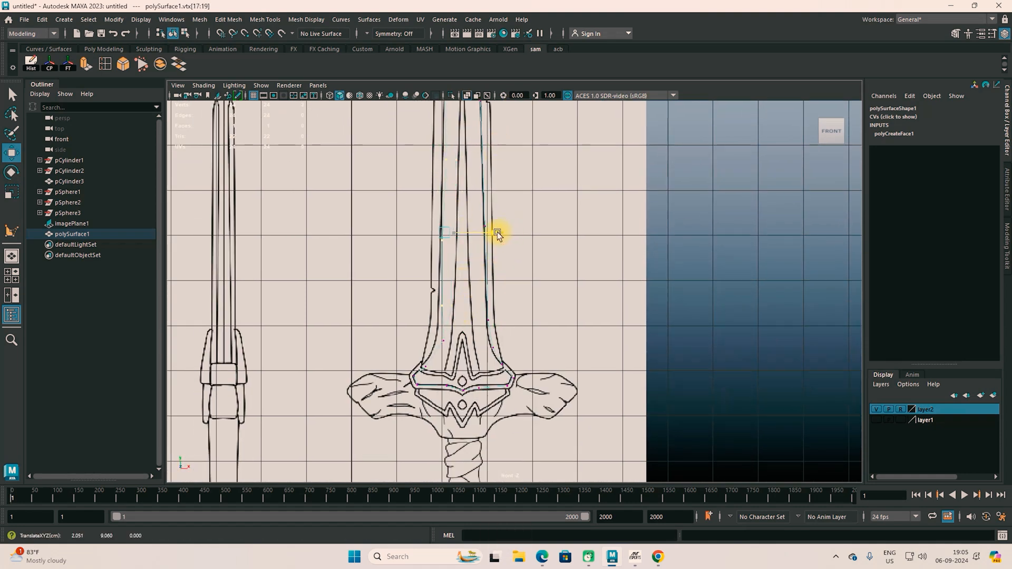
{"action": "left_click_drag", "start_coordinate": [402, 220], "coordinate": [458, 317]}
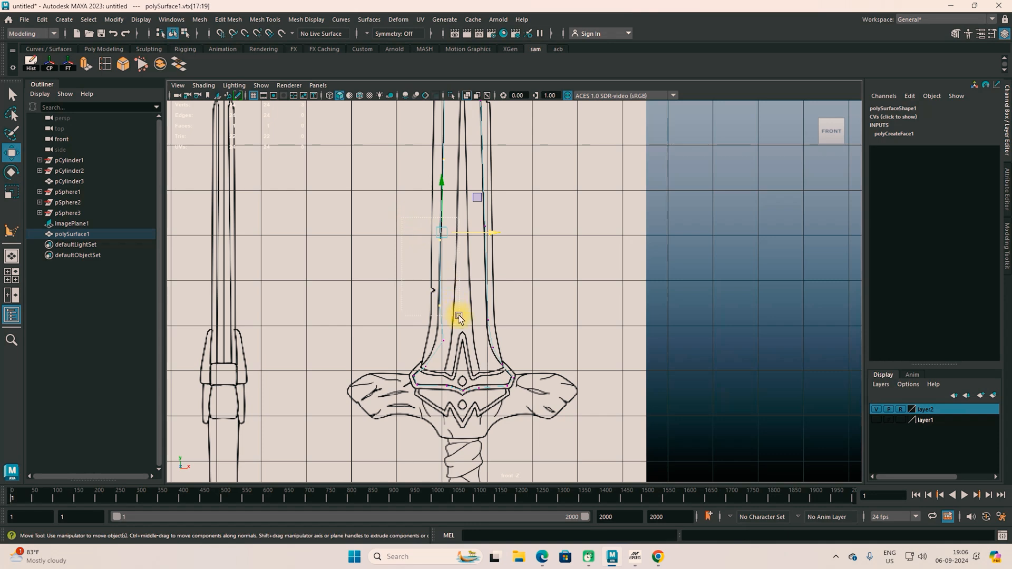
{"action": "left_click_drag", "start_coordinate": [492, 274], "coordinate": [494, 275]}
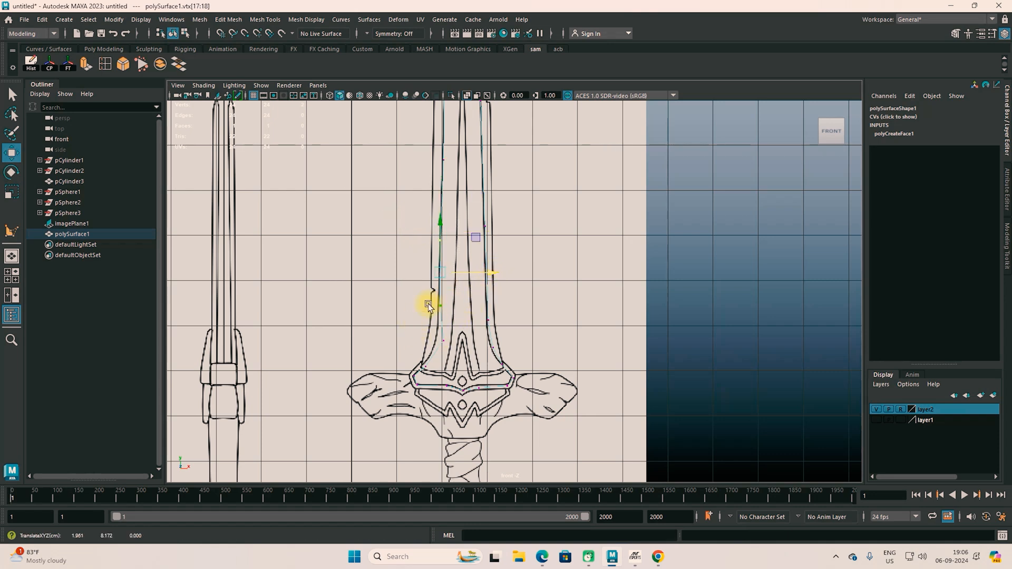
Align the lowest blade vertices on both sides, just above the guard, with the blueprint's curved inner lines.
{"action": "left_click_drag", "start_coordinate": [431, 292], "coordinate": [491, 342]}
{"action": "left_click_drag", "start_coordinate": [428, 290], "coordinate": [451, 312]}
{"action": "key", "text": "ctrl+z"}
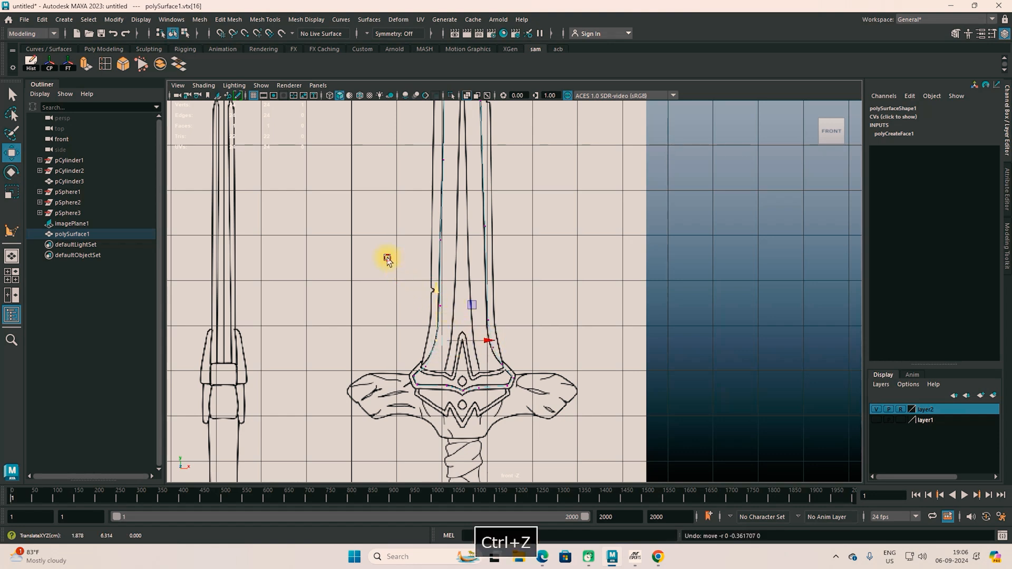
{"action": "left_click_drag", "start_coordinate": [502, 308], "coordinate": [496, 306]}
{"action": "left_click", "coordinate": [488, 322]}
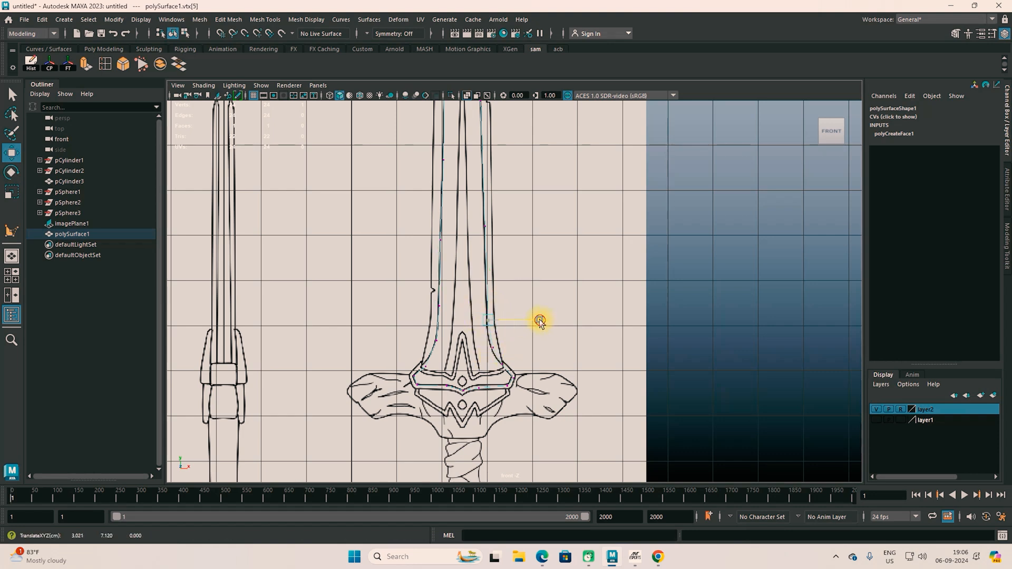
{"action": "left_click", "coordinate": [491, 346]}
{"action": "left_click_drag", "start_coordinate": [548, 350], "coordinate": [547, 348]}
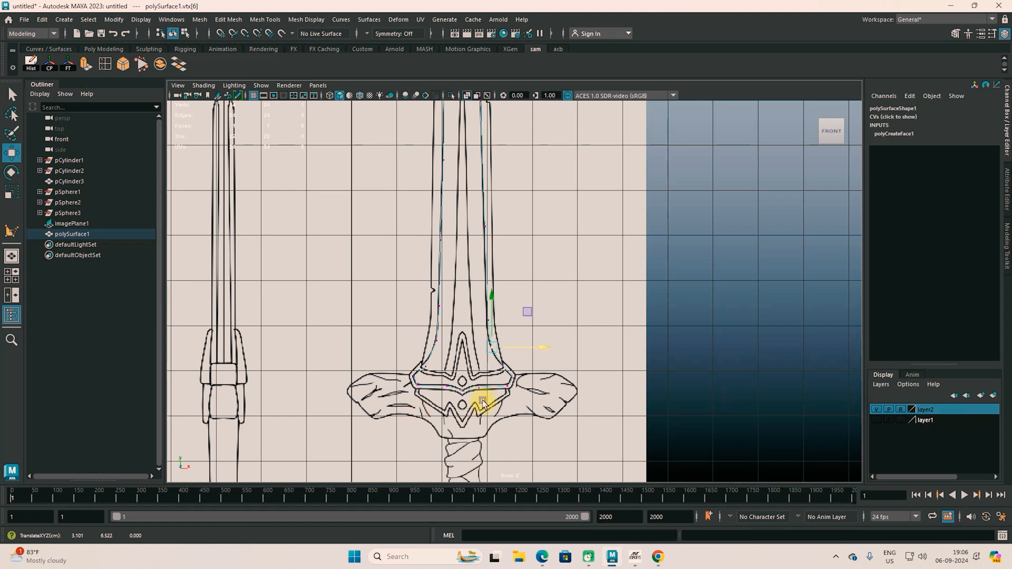
Fit the polygon's corner and bottom vertices to the blueprint's guard outline.
{"action": "scroll", "coordinate": [483, 402], "scroll_direction": "up", "scroll_amount": 5}
{"action": "middle_click_drag", "start_coordinate": [481, 402], "coordinate": [533, 267], "text": "alt"}
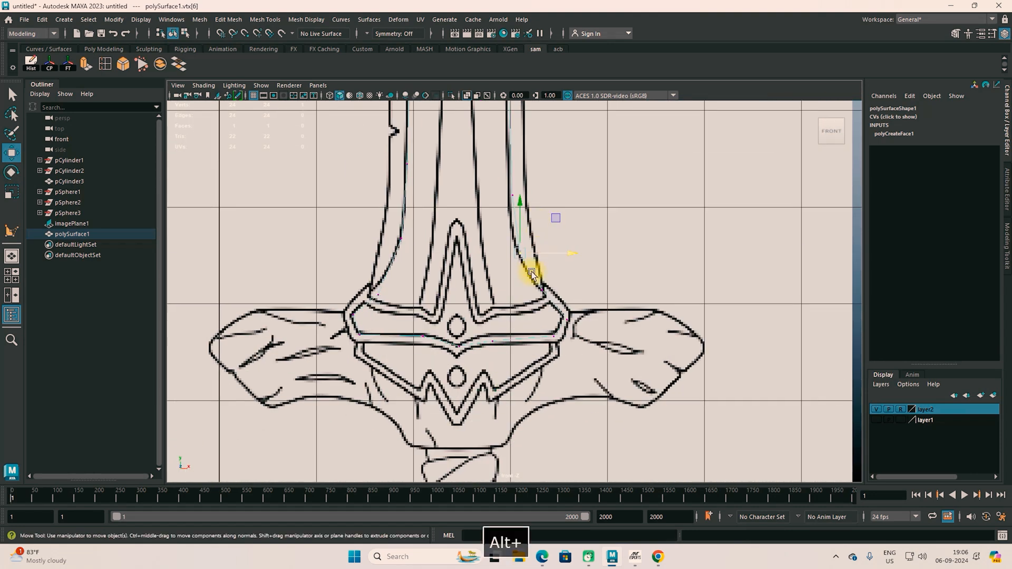
{"action": "left_click_drag", "start_coordinate": [362, 307], "coordinate": [346, 293]}
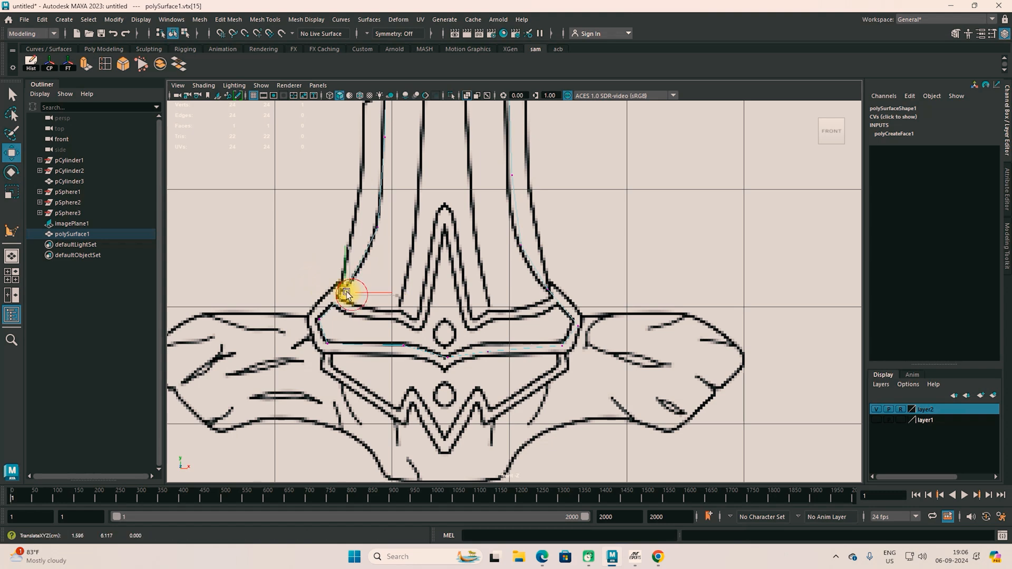
{"action": "left_click", "coordinate": [320, 319]}
{"action": "left_click", "coordinate": [448, 362]}
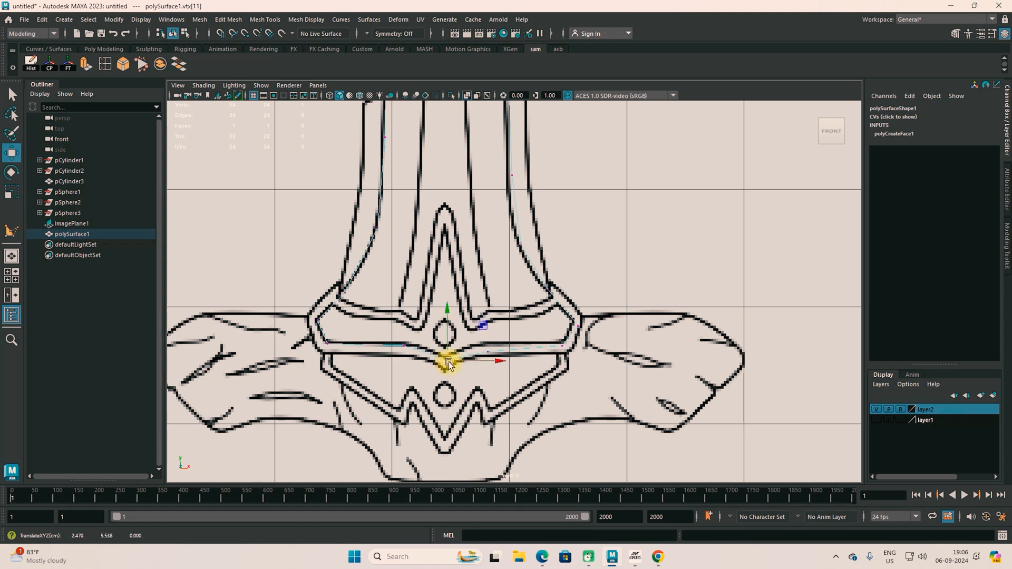
{"action": "left_click", "coordinate": [482, 345]}
{"action": "left_click", "coordinate": [566, 340]}
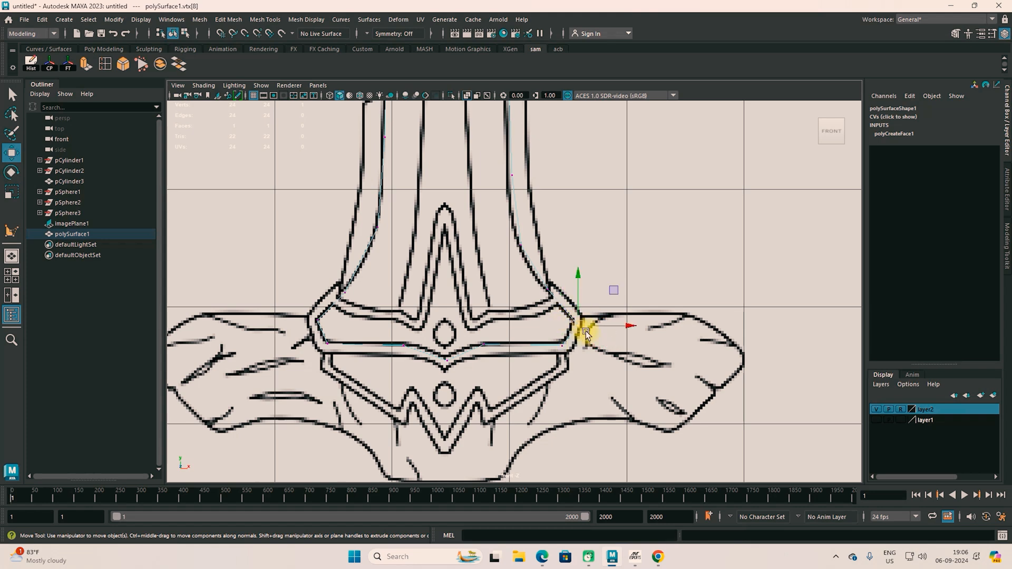
{"action": "left_click_drag", "start_coordinate": [585, 328], "coordinate": [580, 323]}
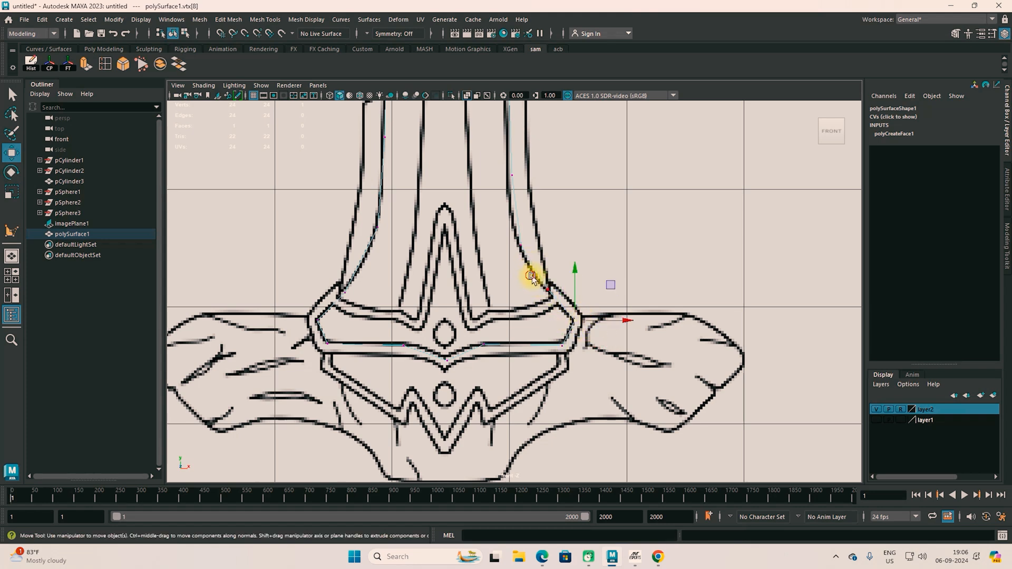
Fine-tune the vertices on the right-hand curve where the blade flares into the guard.
{"action": "left_click", "coordinate": [548, 293]}
{"action": "left_click", "coordinate": [518, 242]}
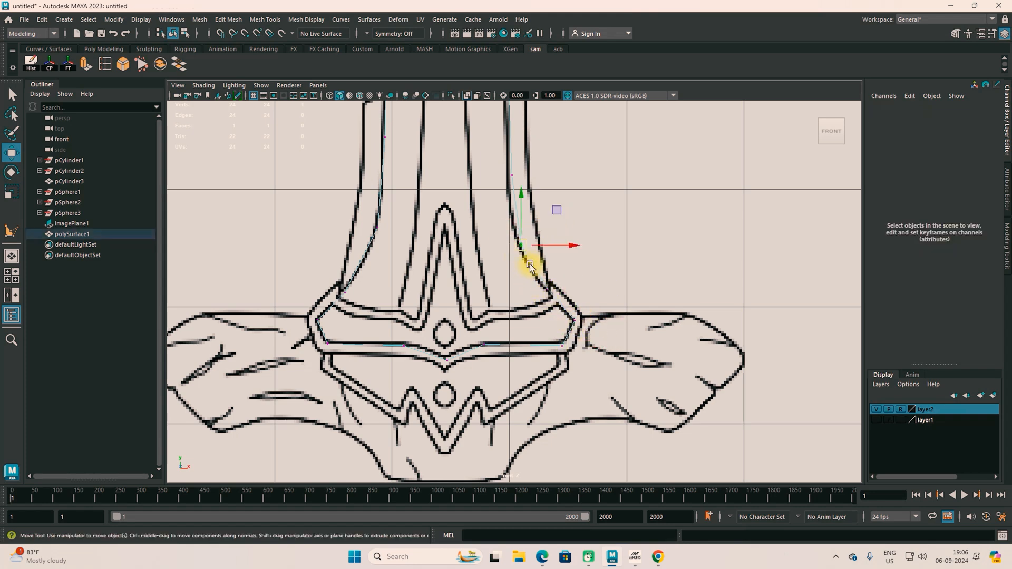
{"action": "left_click", "coordinate": [511, 175]}
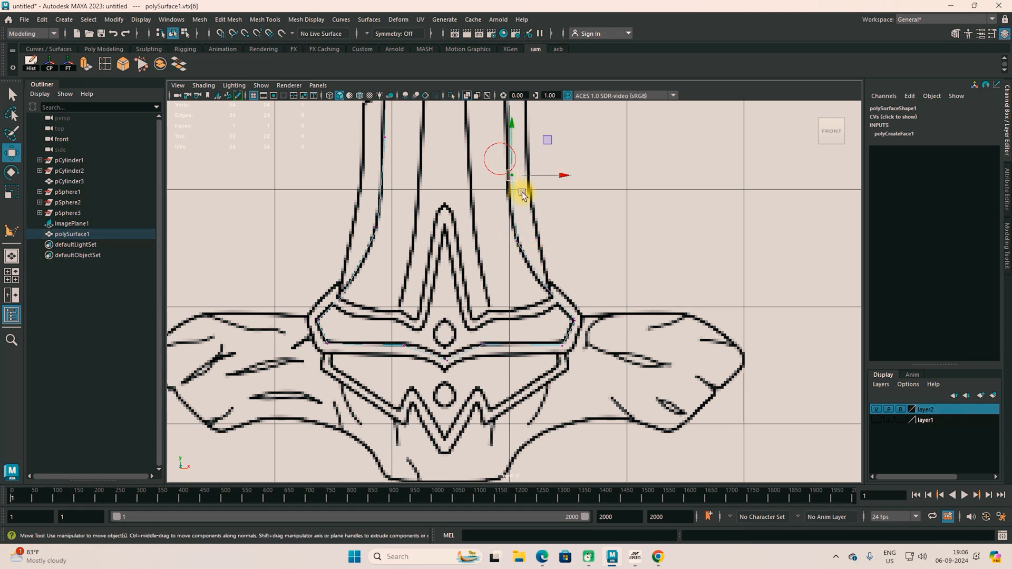
Switch to the perspective view and hide layer2 so that only the traced blade polygon is displayed.
{"action": "middle_click_drag", "start_coordinate": [542, 177], "coordinate": [524, 352], "text": "alt"}
{"action": "scroll", "coordinate": [523, 327], "scroll_direction": "down", "scroll_amount": 4}
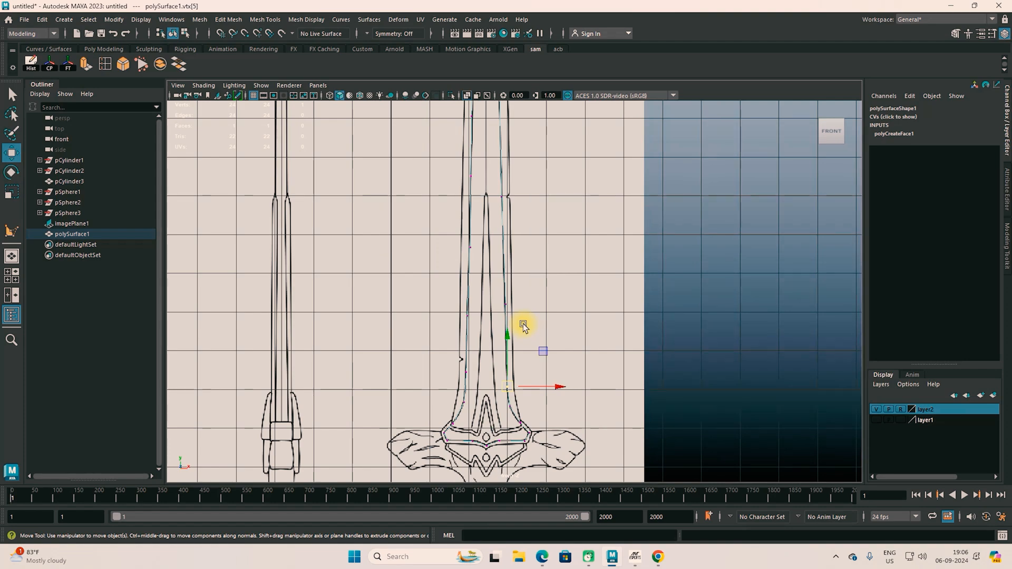
{"action": "key", "text": "space"}
{"action": "key", "text": "space"}
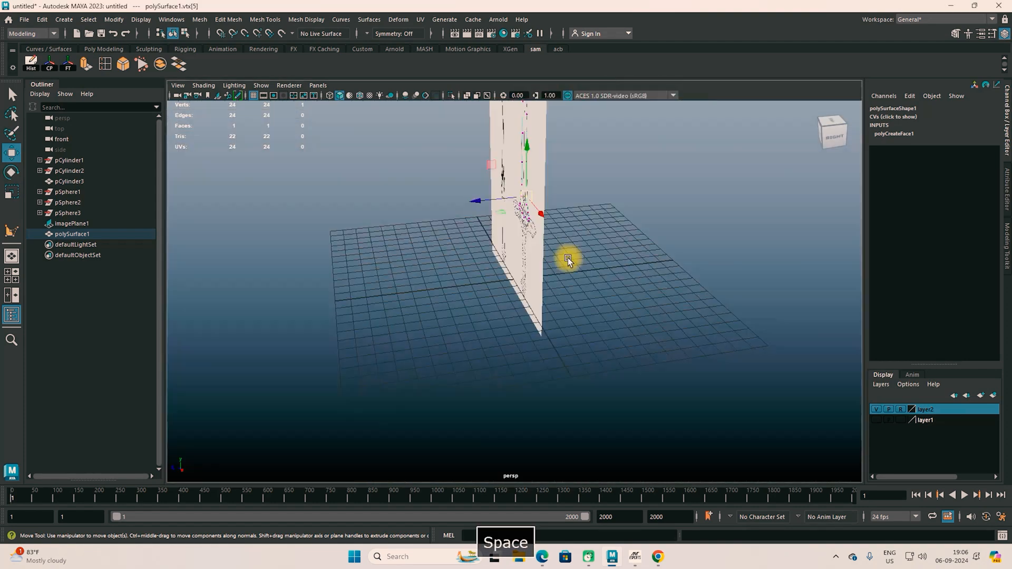
{"action": "left_click", "coordinate": [875, 410]}
{"action": "left_click_drag", "start_coordinate": [582, 346], "coordinate": [492, 355], "text": "alt"}
{"action": "right_click_drag", "start_coordinate": [490, 243], "coordinate": [543, 227]}
{"action": "right_click_drag", "start_coordinate": [492, 283], "coordinate": [461, 235]}
{"action": "scroll", "coordinate": [485, 298], "scroll_direction": "up", "scroll_amount": 2}
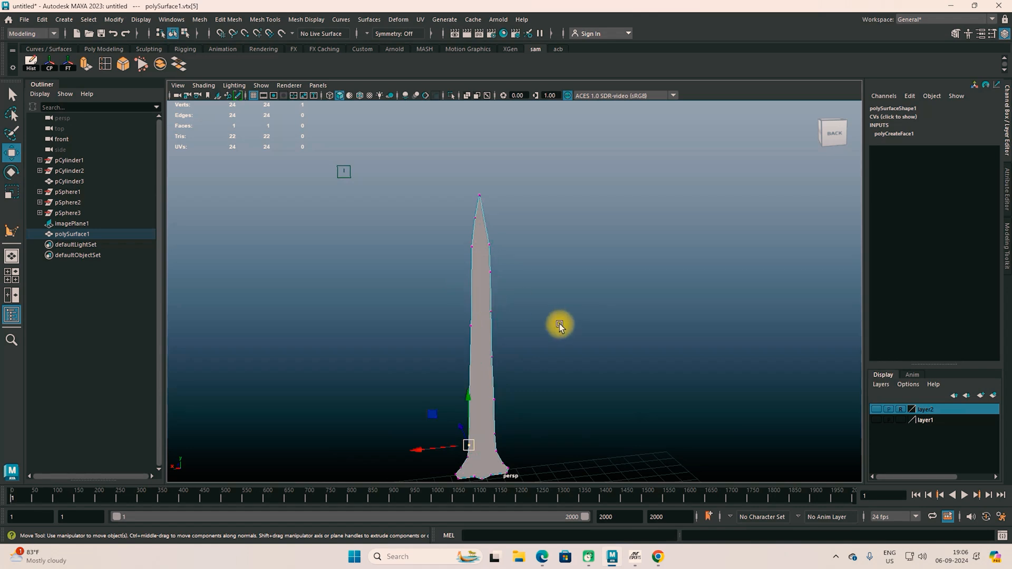
{"action": "left_click_drag", "start_coordinate": [530, 353], "coordinate": [522, 310], "text": "alt"}
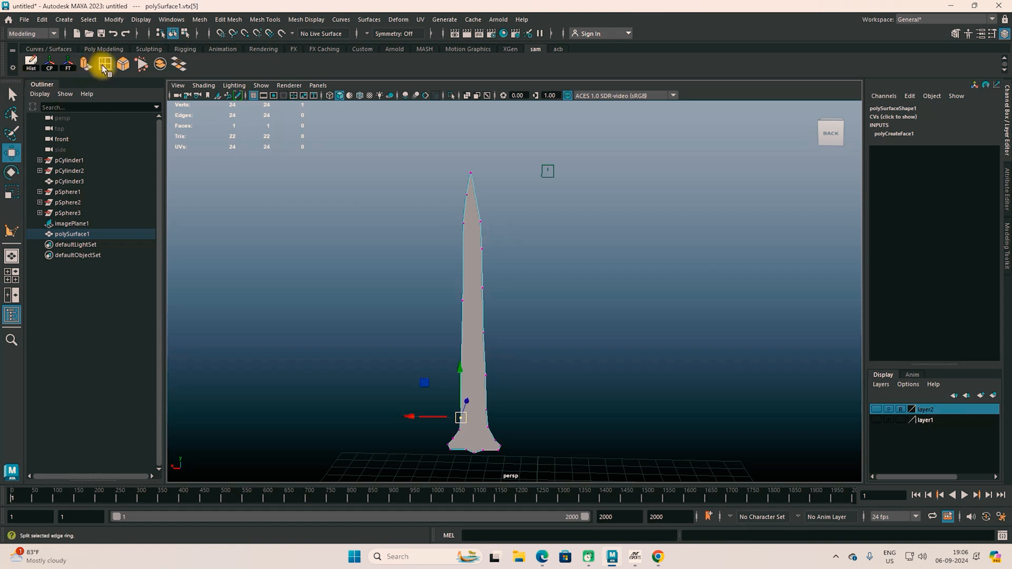
Add Multi-Cut to the custom shelf and cut three edges across the blade's upper part at its side vertices.
{"action": "left_click", "coordinate": [273, 21]}
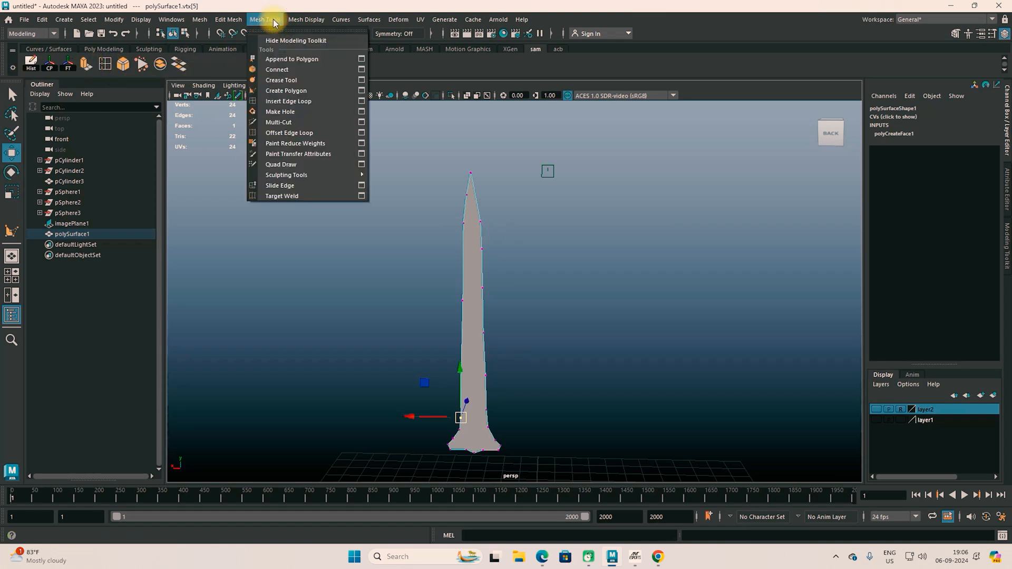
{"action": "left_click", "coordinate": [274, 123], "text": "ctrl+shift"}
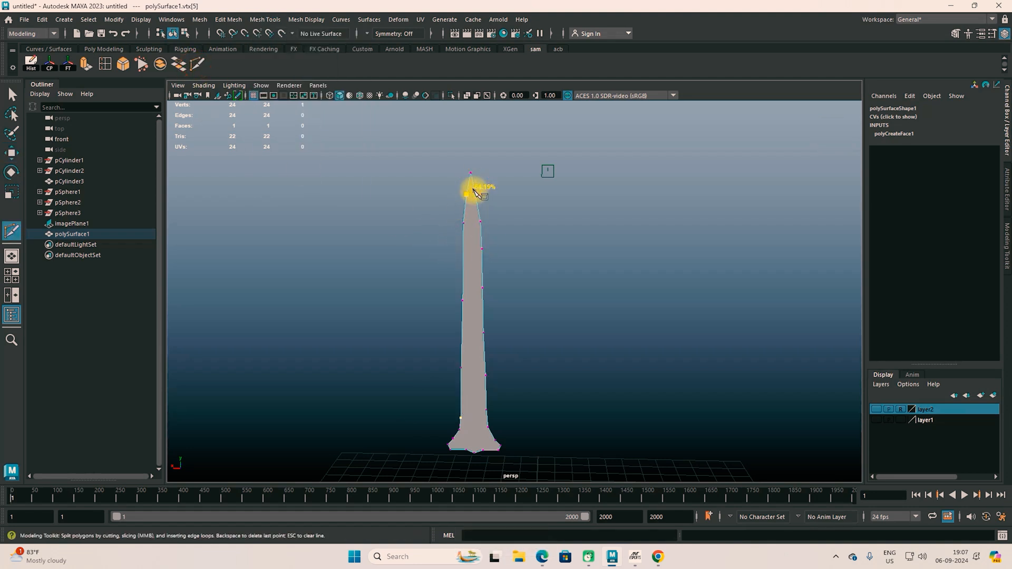
{"action": "left_click", "coordinate": [466, 195]}
{"action": "key", "text": "Return"}
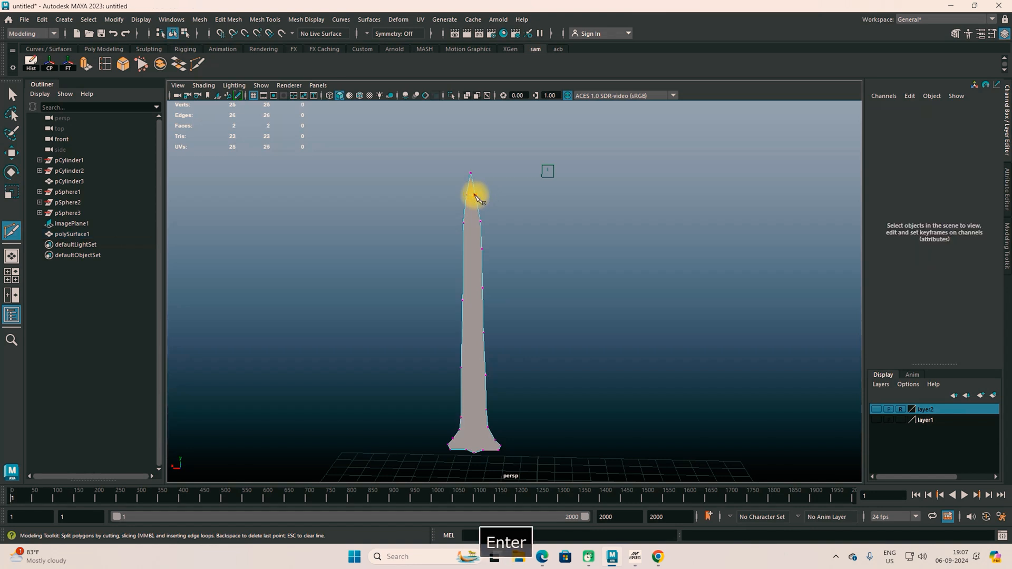
{"action": "left_click", "coordinate": [480, 222]}
{"action": "key", "text": "Return"}
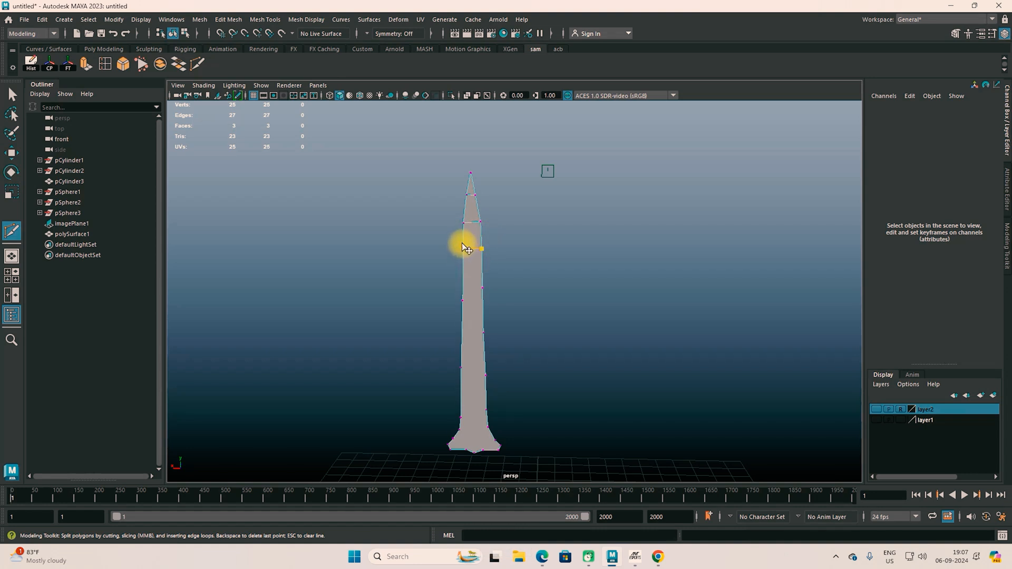
{"action": "left_click", "coordinate": [463, 248]}
{"action": "key", "text": "Return"}
Cut three more edges across the middle of the blade, connecting its opposite side edges at their vertices.
{"action": "left_click", "coordinate": [483, 288]}
{"action": "left_click", "coordinate": [463, 301]}
{"action": "key", "text": "Return"}
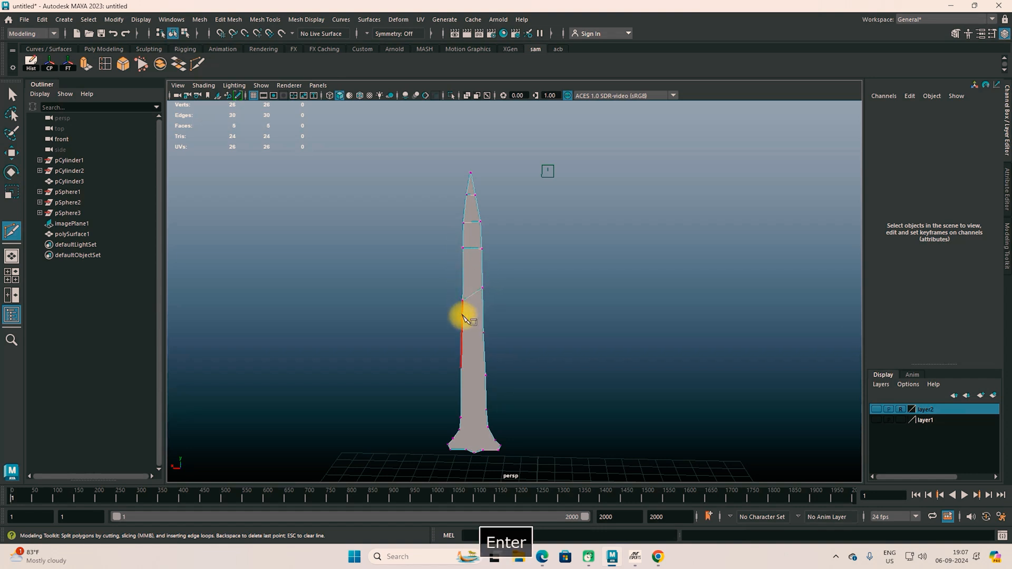
{"action": "left_click", "coordinate": [483, 333]}
{"action": "left_click", "coordinate": [462, 333]}
{"action": "key", "text": "Return"}
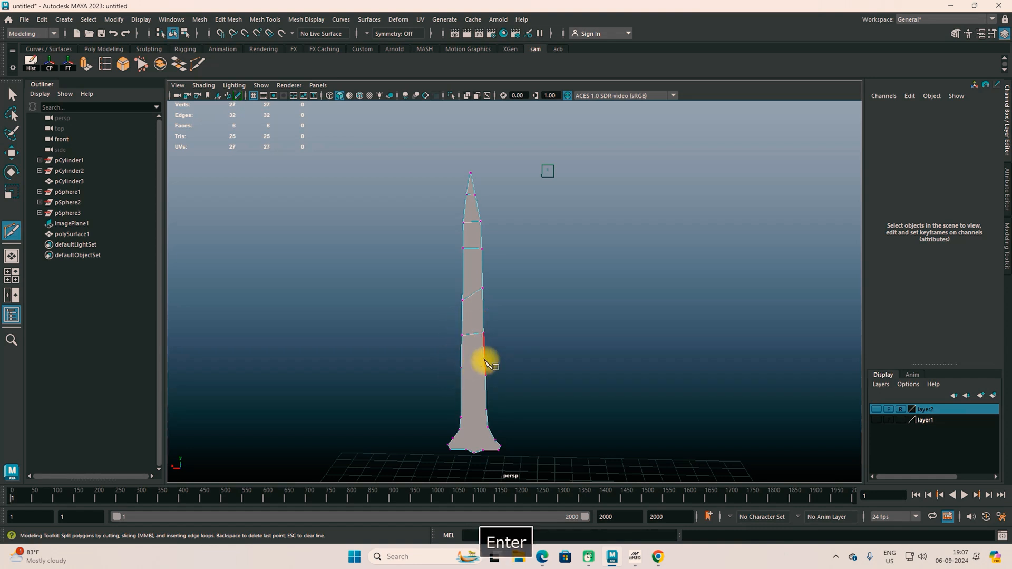
{"action": "left_click", "coordinate": [461, 368]}
{"action": "left_click", "coordinate": [485, 375]}
{"action": "key", "text": "Return"}
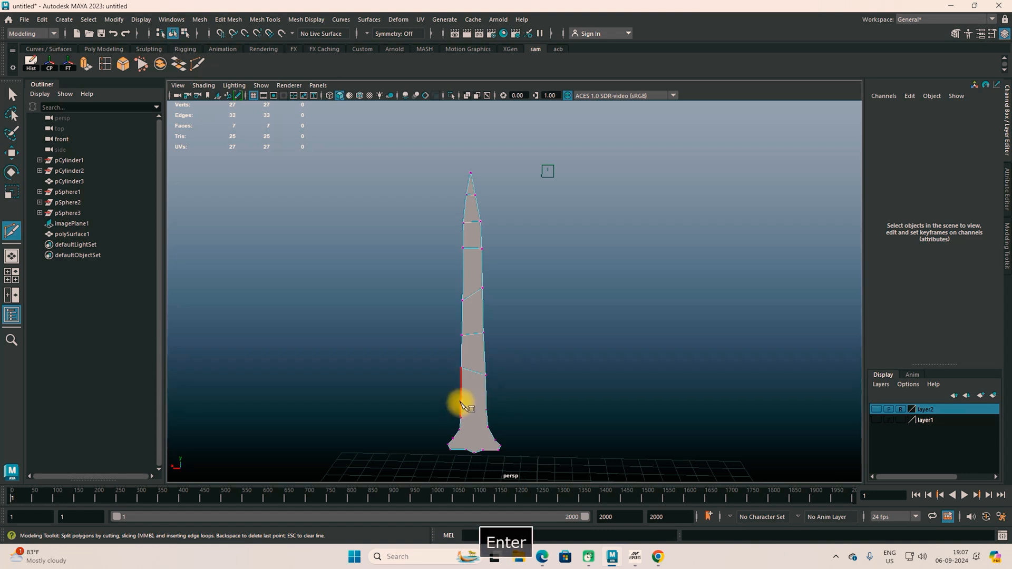
Cut two edges across the lower blade, connecting opposite side vertices above the guard flare and at the flare's start.
{"action": "left_click", "coordinate": [460, 418]}
{"action": "left_click", "coordinate": [486, 411]}
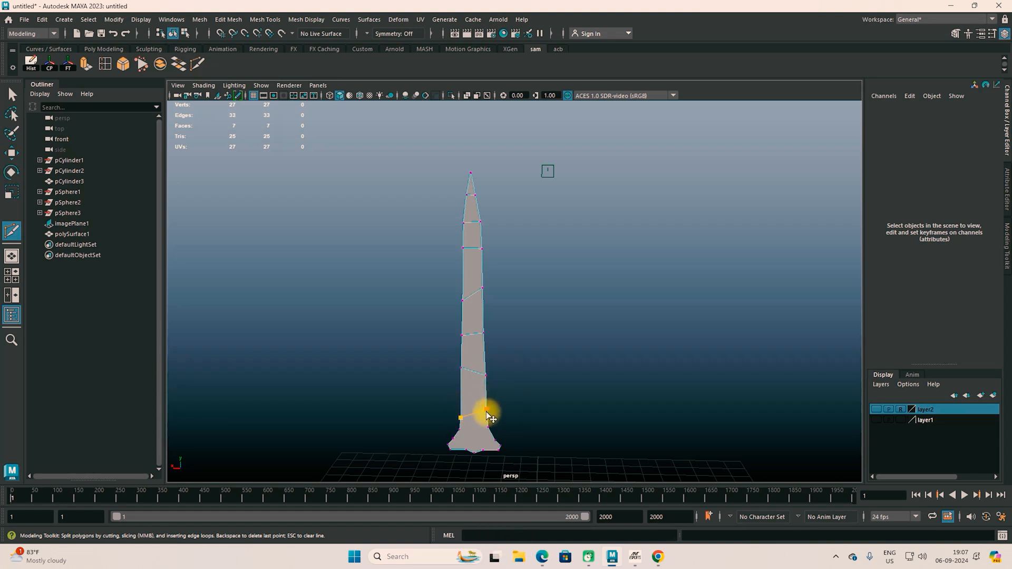
{"action": "key", "text": "Return"}
{"action": "scroll", "coordinate": [490, 430], "scroll_direction": "up", "scroll_amount": 5}
{"action": "middle_click_drag", "start_coordinate": [481, 430], "coordinate": [532, 214], "text": "alt"}
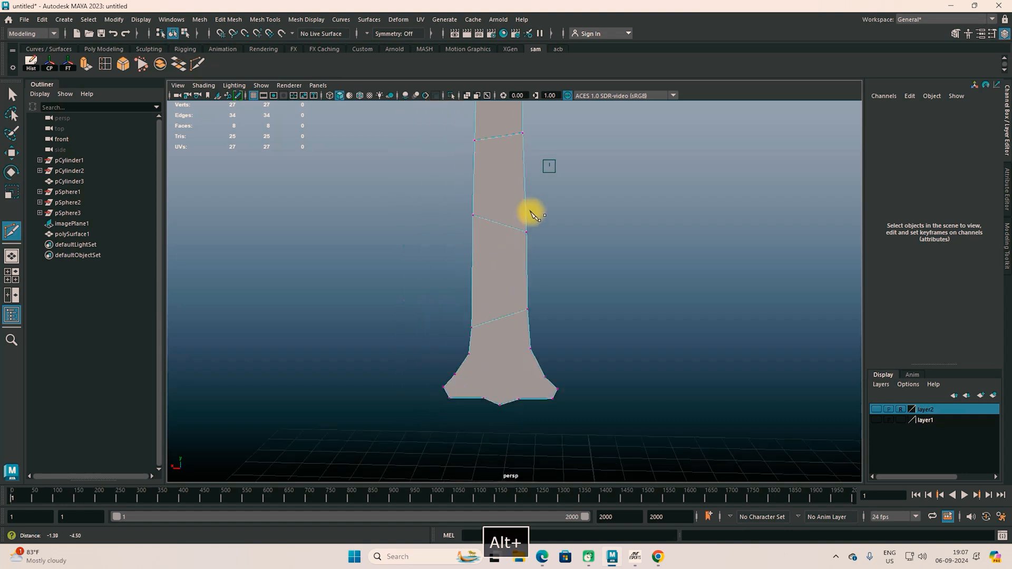
{"action": "middle_click_drag", "start_coordinate": [535, 318], "coordinate": [541, 275], "text": "alt"}
{"action": "left_click", "coordinate": [473, 313]}
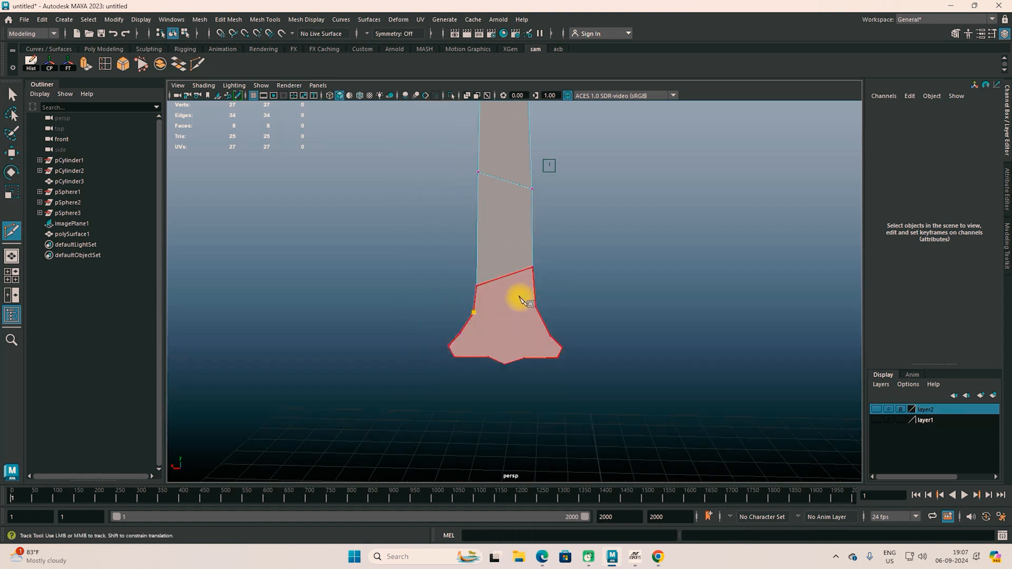
{"action": "left_click", "coordinate": [537, 309]}
{"action": "key", "text": "Return"}
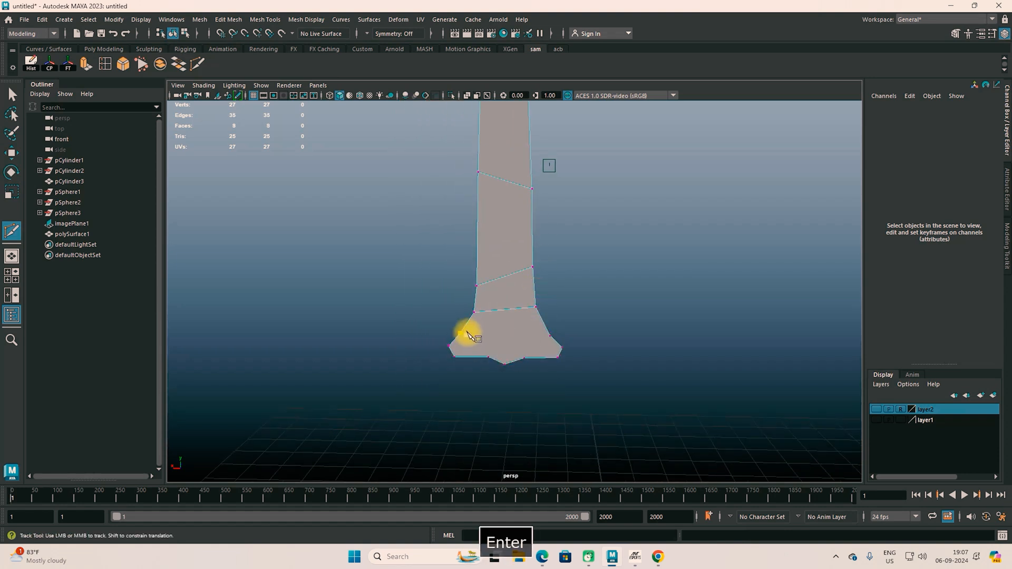
Cut two edges across the flared guard section, joining its opposite side vertices and its widest outer corners.
{"action": "left_click", "coordinate": [461, 332]}
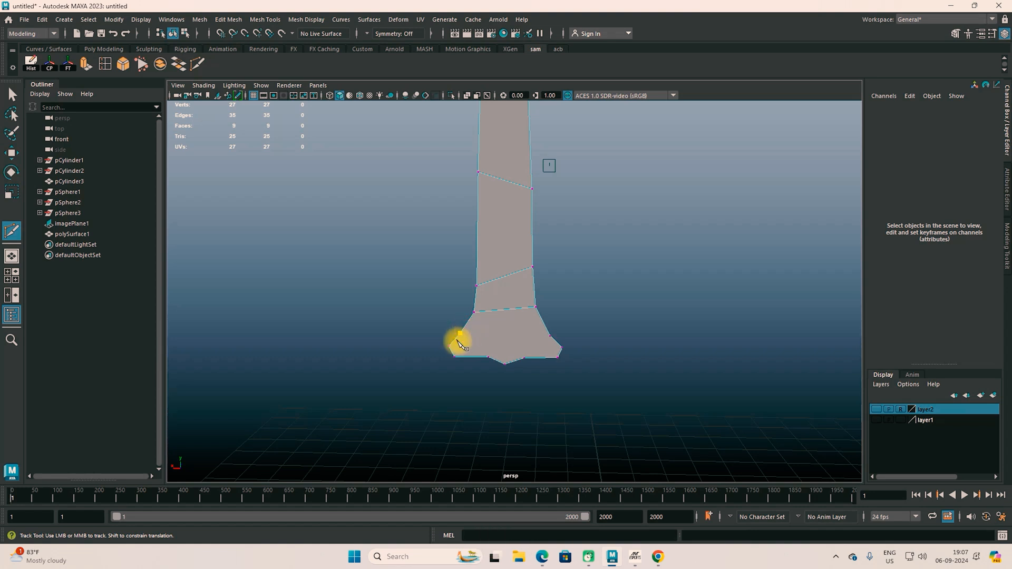
{"action": "left_click", "coordinate": [551, 338]}
{"action": "key", "text": "Return"}
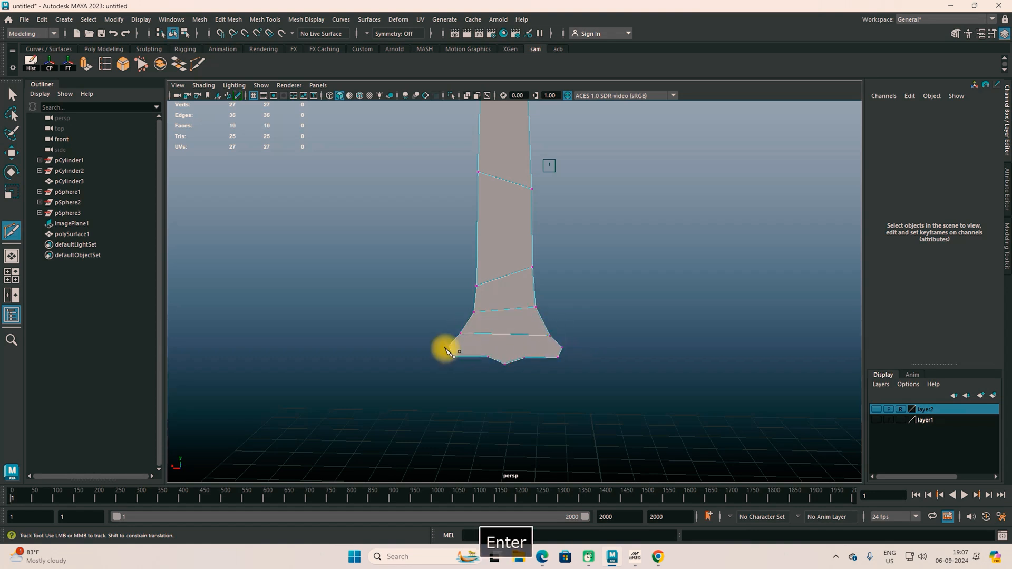
{"action": "left_click", "coordinate": [449, 346]}
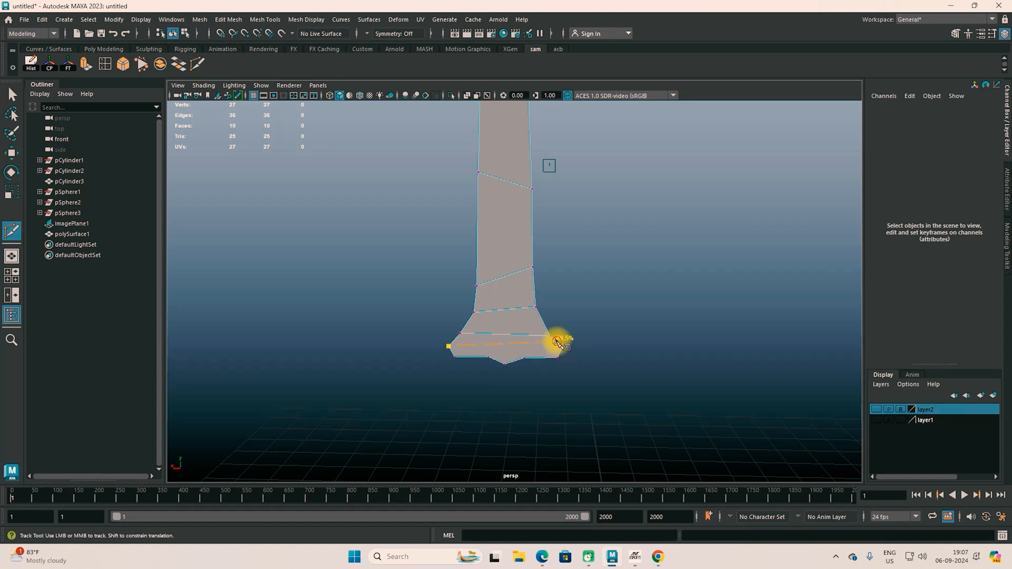
{"action": "left_click", "coordinate": [565, 348]}
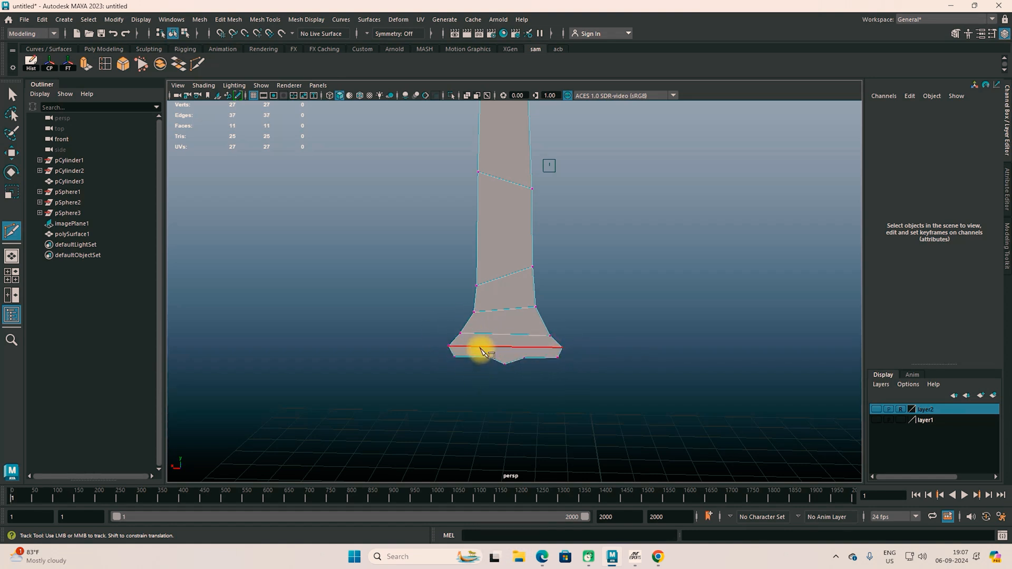
Insert a lengthwise edge loop down the centre of the blade with Multi-Cut.
{"action": "scroll", "coordinate": [497, 331], "scroll_direction": "down", "scroll_amount": 4}
{"action": "middle_click_drag", "start_coordinate": [527, 230], "coordinate": [522, 425], "text": "alt"}
{"action": "left_click", "coordinate": [502, 299], "text": "ctrl"}
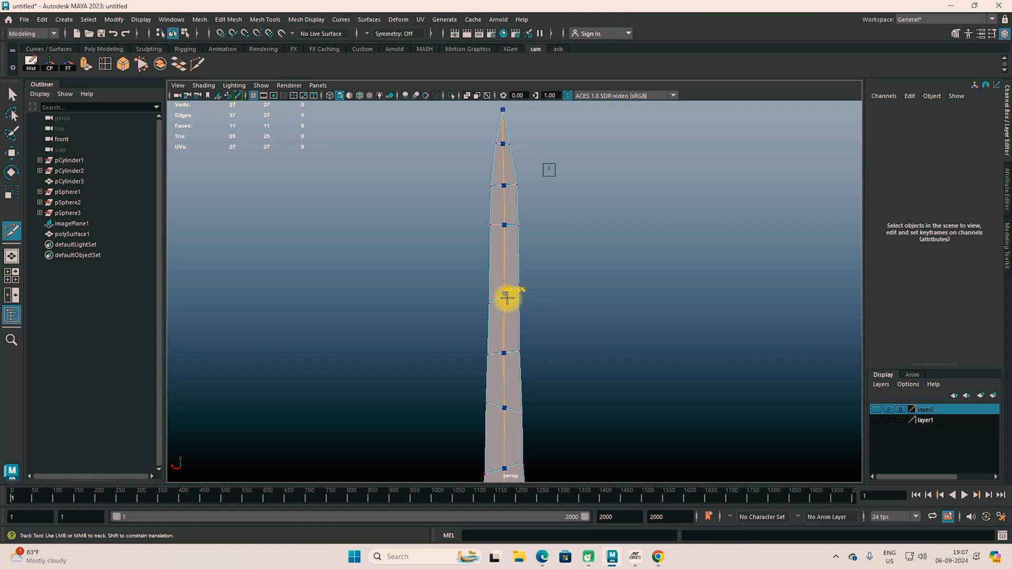
{"action": "left_click", "coordinate": [507, 299], "text": "ctrl"}
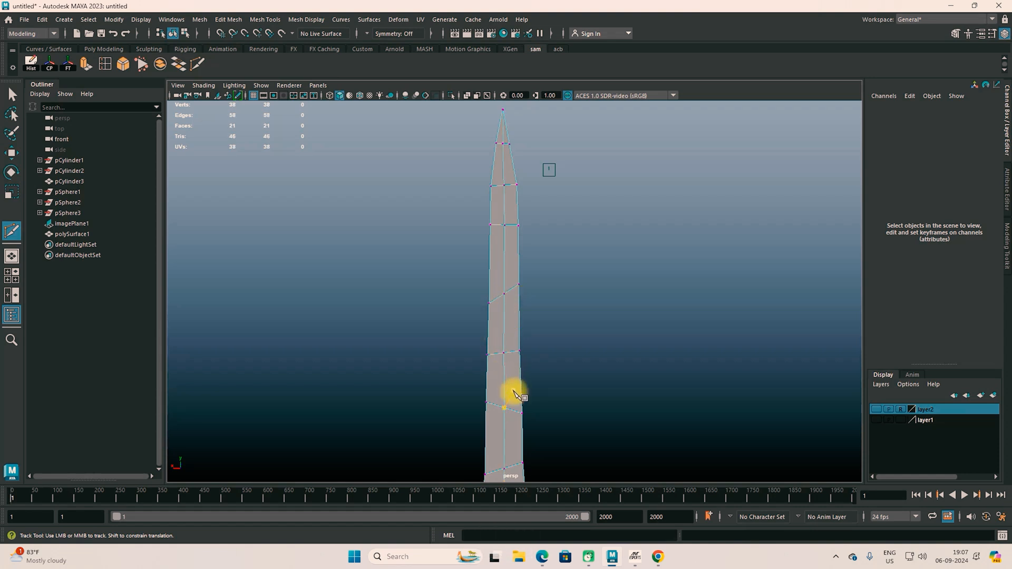
{"action": "key", "text": "w"}
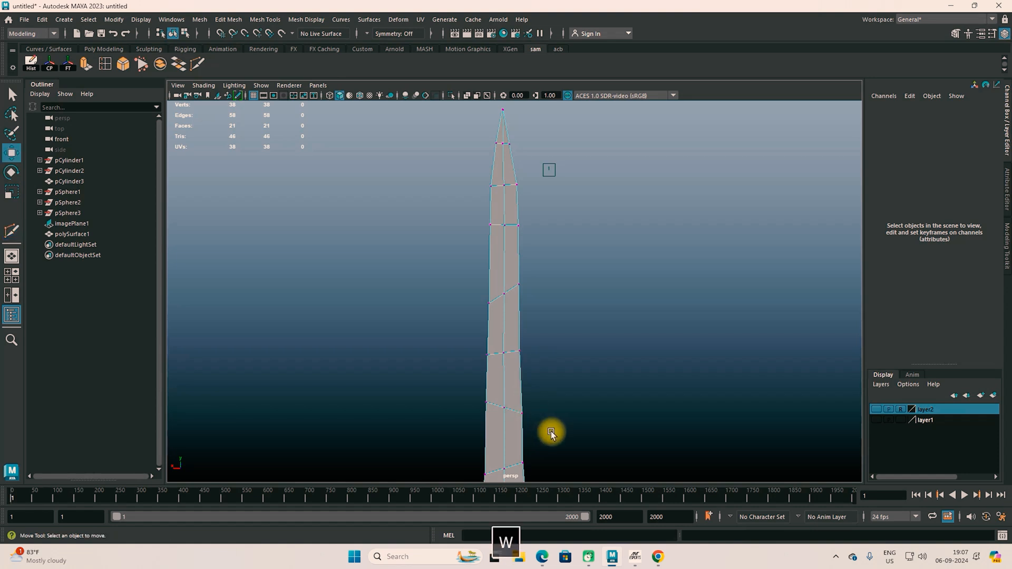
Extend the centre line with a Multi-Cut edge from the lowest crosswise edge to the pointed vertex at the base.
{"action": "middle_click_drag", "start_coordinate": [546, 429], "coordinate": [553, 204], "text": "alt"}
{"action": "scroll", "coordinate": [516, 289], "scroll_direction": "up", "scroll_amount": 3}
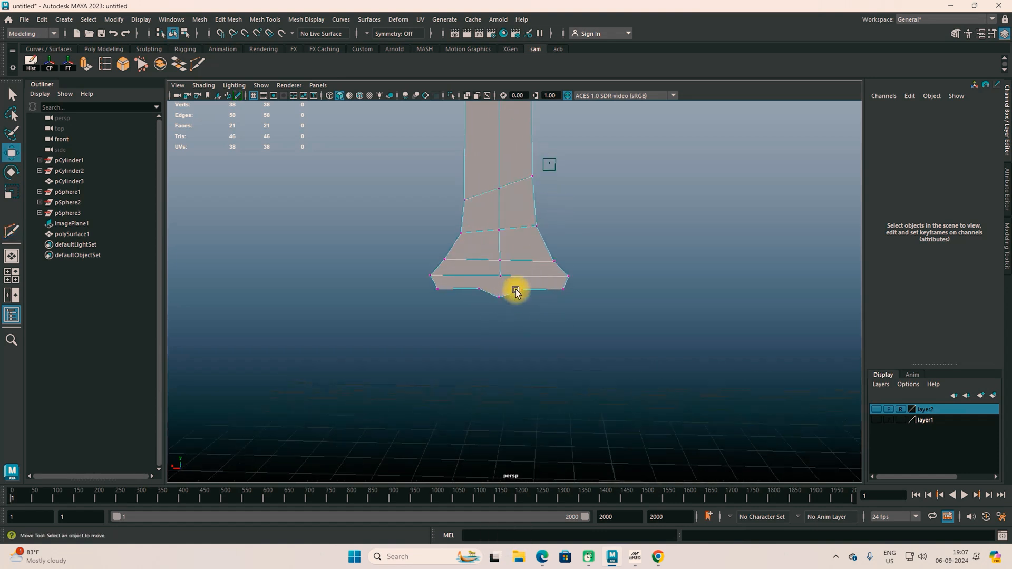
{"action": "scroll", "coordinate": [516, 290], "scroll_direction": "up", "scroll_amount": 1}
{"action": "left_click", "coordinate": [198, 64]}
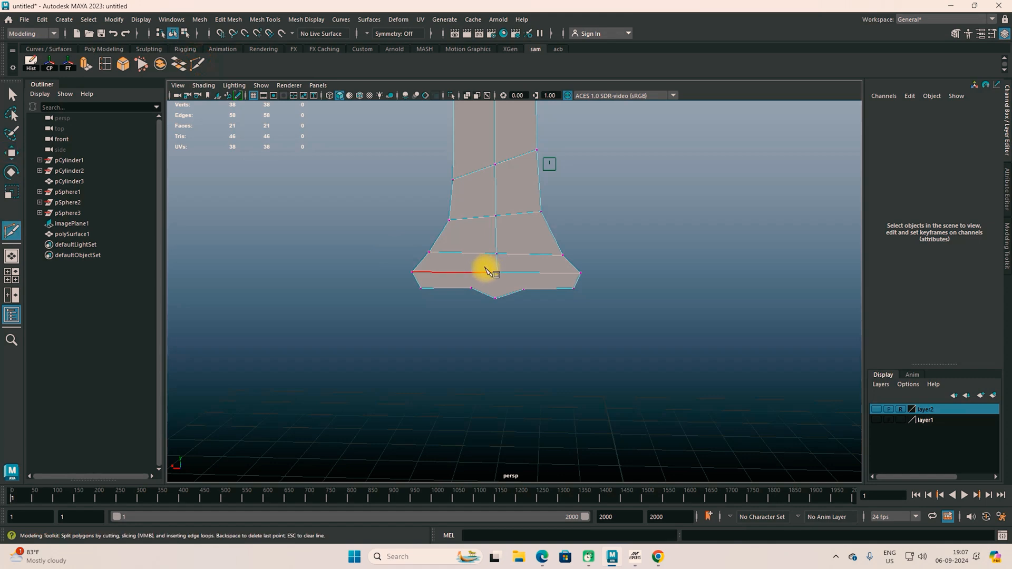
{"action": "left_click", "coordinate": [497, 273]}
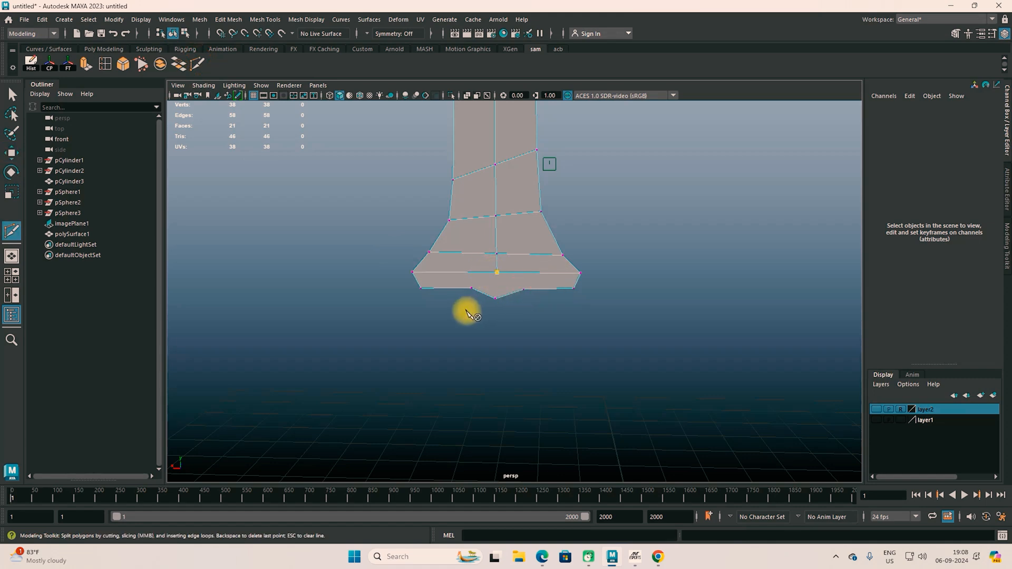
{"action": "left_click", "coordinate": [494, 299]}
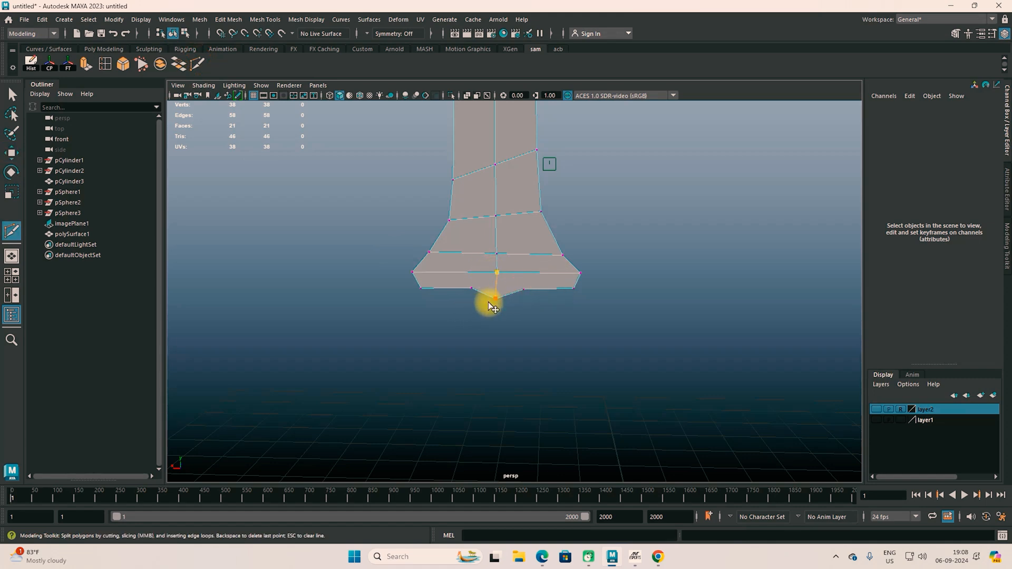
{"action": "key", "text": "Return"}
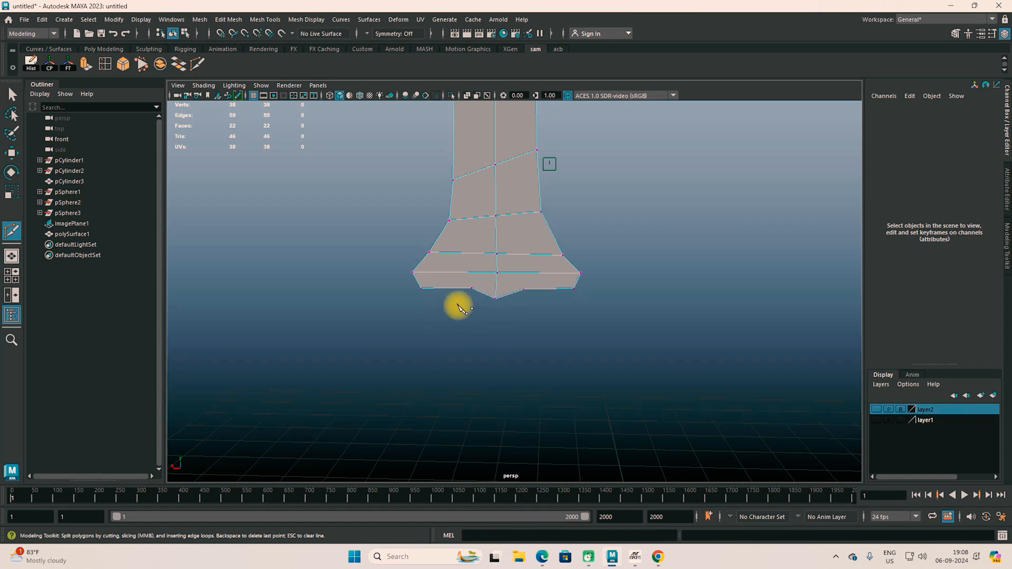
Insert two lengthwise edge loops with Multi-Cut, one on each side of the blade's centre line.
{"action": "scroll", "coordinate": [533, 217], "scroll_direction": "down", "scroll_amount": 2}
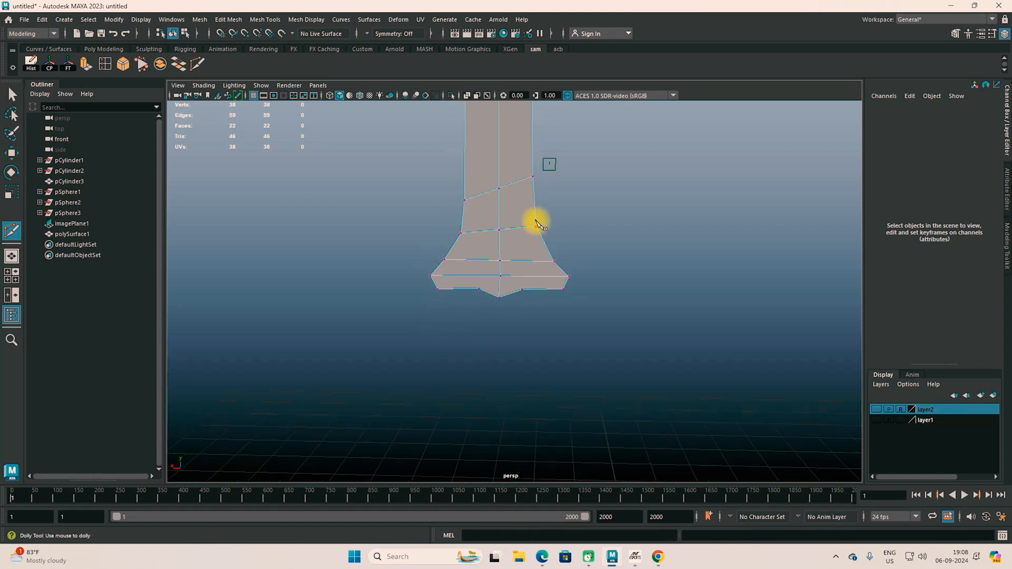
{"action": "scroll", "coordinate": [536, 224], "scroll_direction": "down", "scroll_amount": 4}
{"action": "key", "text": "q"}
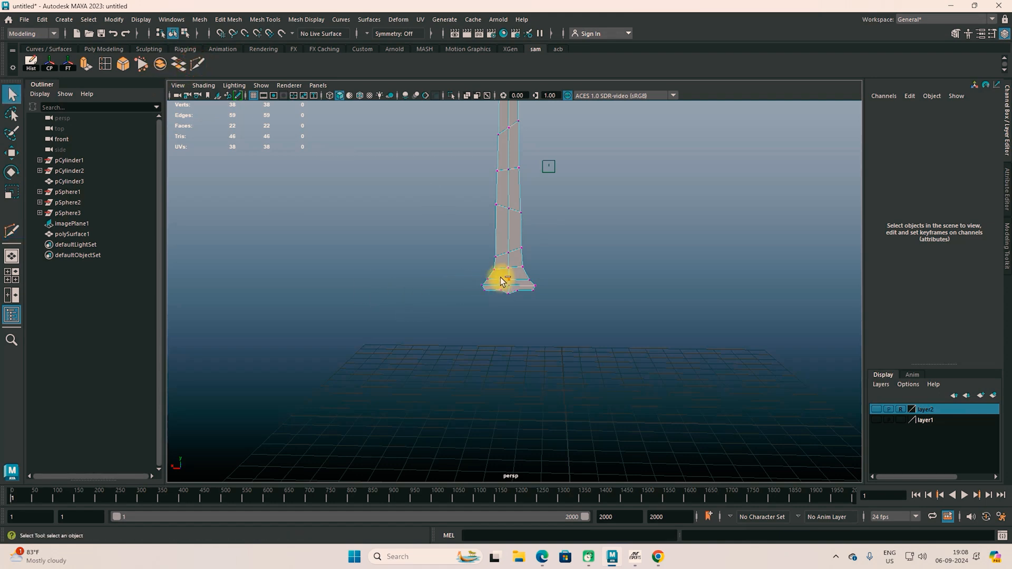
{"action": "left_click", "coordinate": [498, 282]}
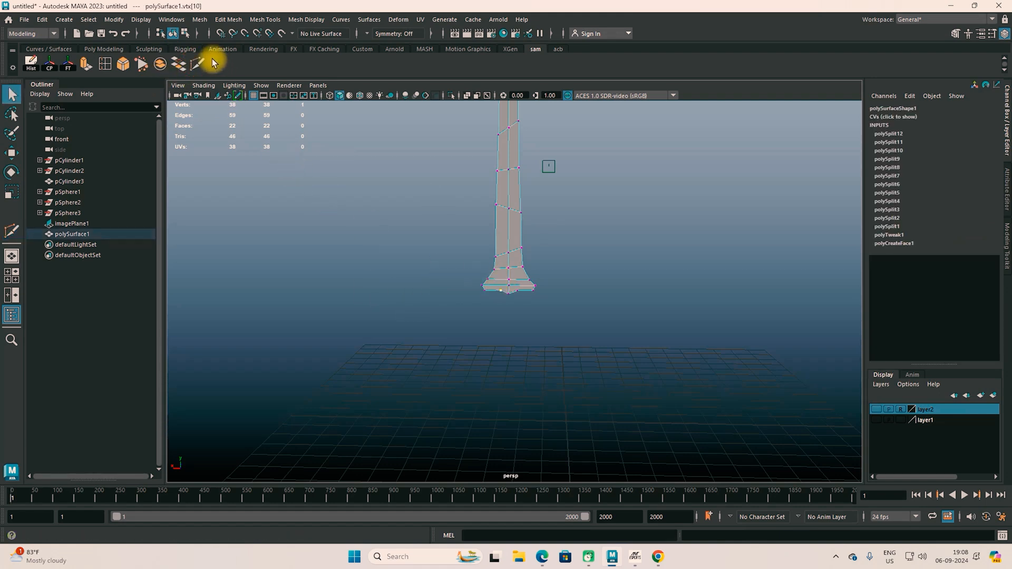
{"action": "left_click", "coordinate": [198, 62]}
{"action": "scroll", "coordinate": [487, 277], "scroll_direction": "up", "scroll_amount": 5}
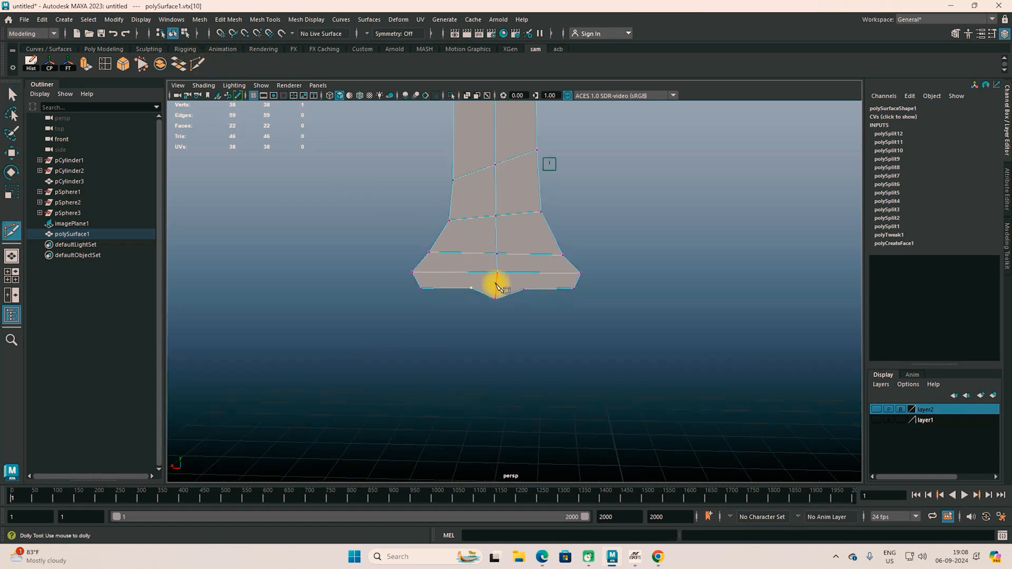
{"action": "left_click", "coordinate": [474, 255], "text": "ctrl"}
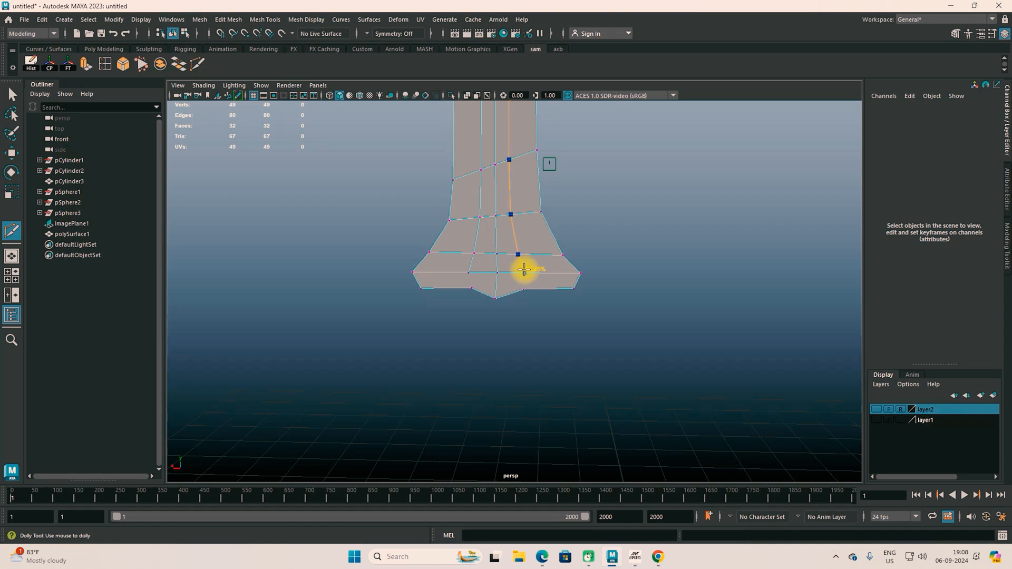
{"action": "left_click", "coordinate": [524, 270], "text": "ctrl"}
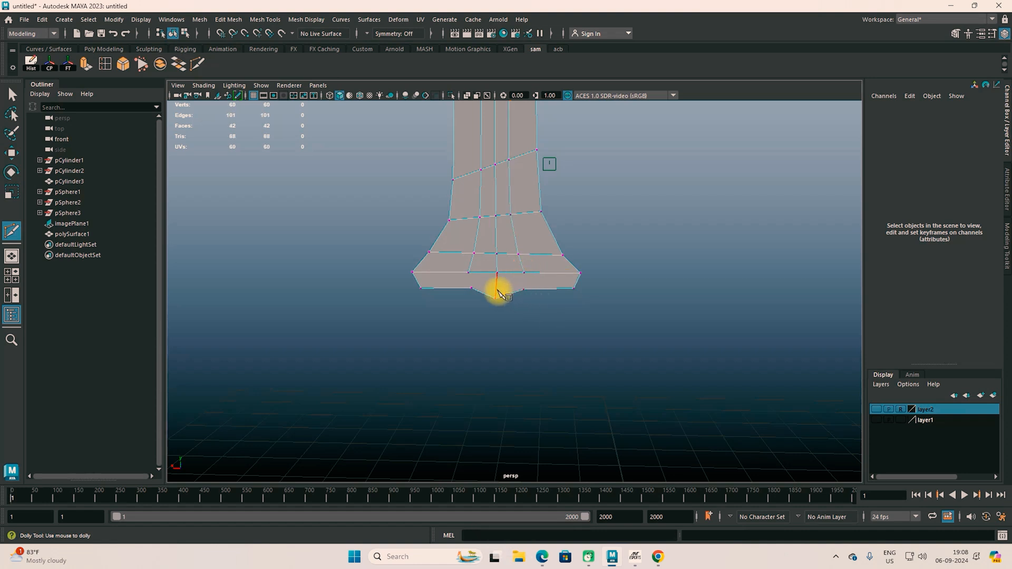
{"action": "key", "text": "q"}
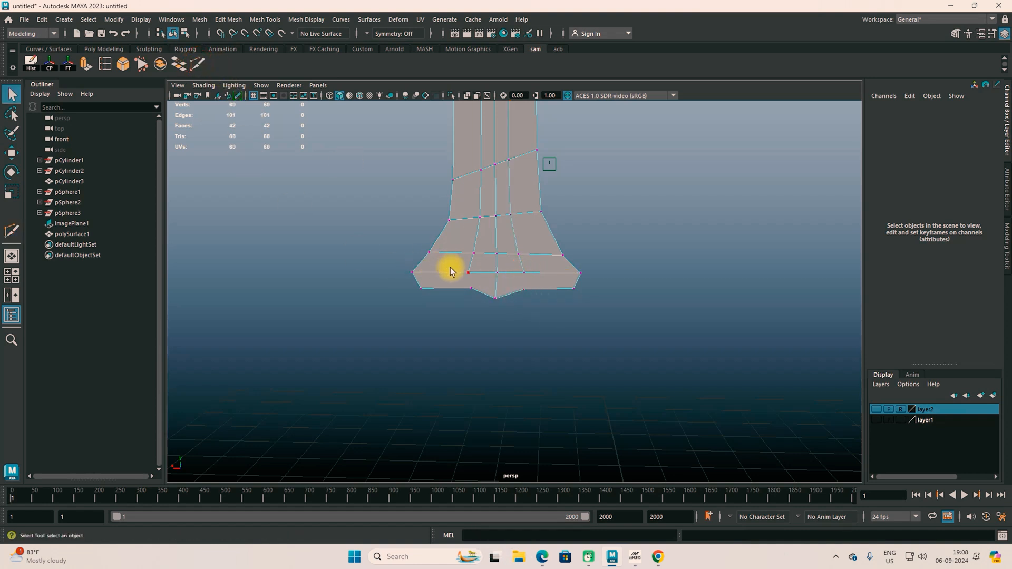
Connect the lower ends of the two side loops to the base vertices flanking the centre point with Multi-Cut.
{"action": "left_click", "coordinate": [197, 64]}
{"action": "left_click", "coordinate": [468, 273]}
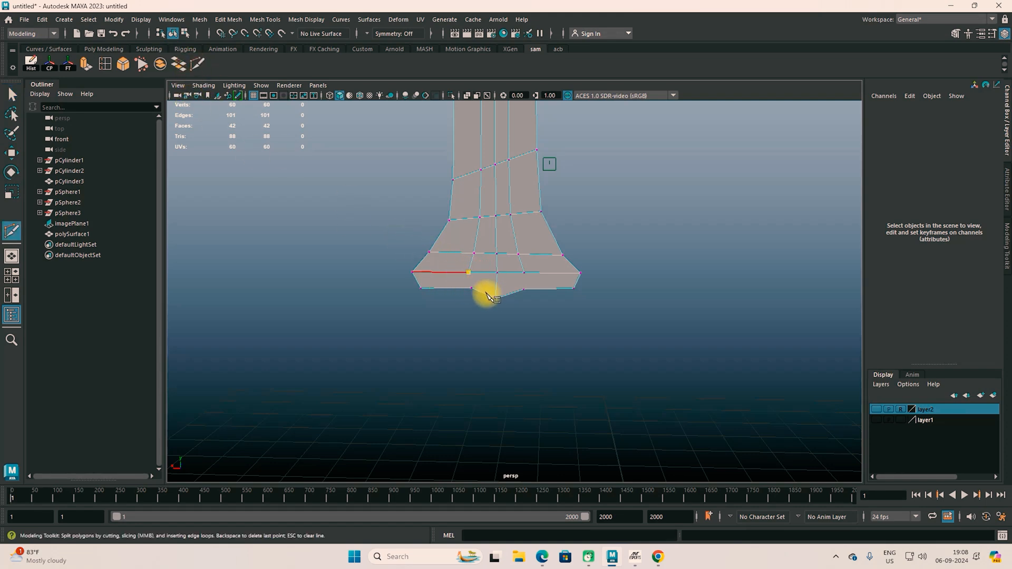
{"action": "left_click", "coordinate": [480, 294]}
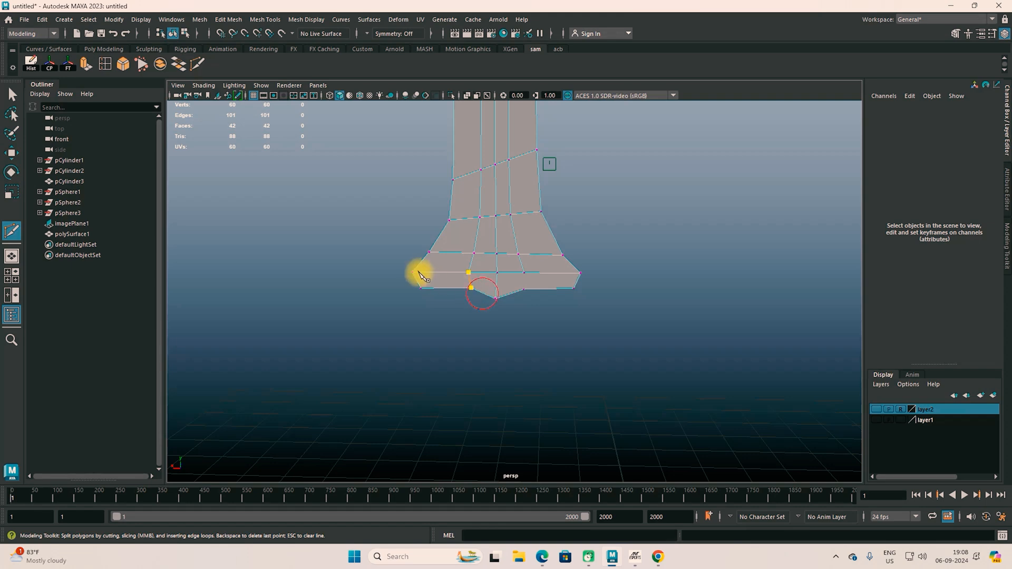
{"action": "key", "text": "Return"}
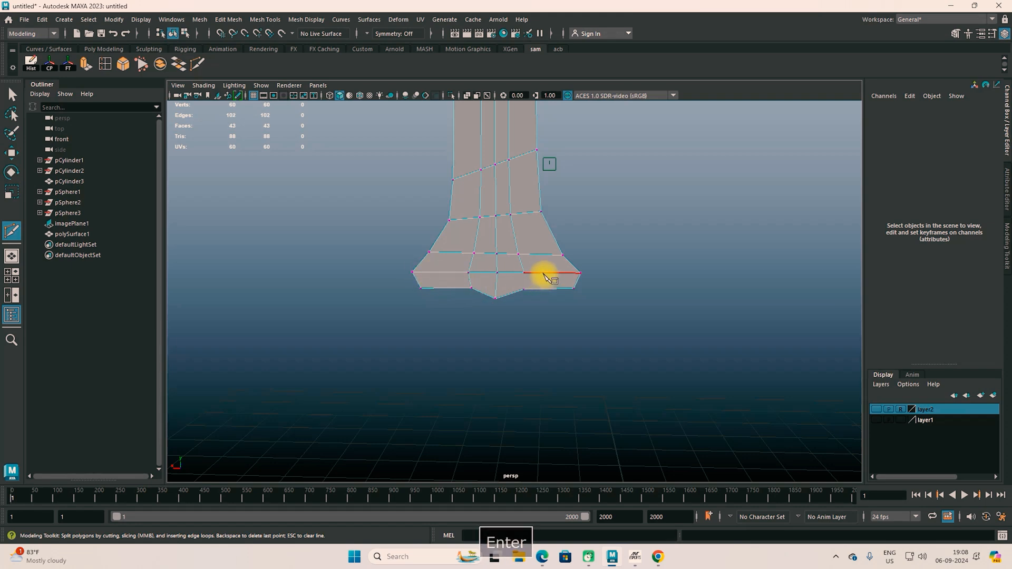
{"action": "left_click", "coordinate": [524, 273]}
{"action": "left_click", "coordinate": [536, 290]}
{"action": "key", "text": "Return"}
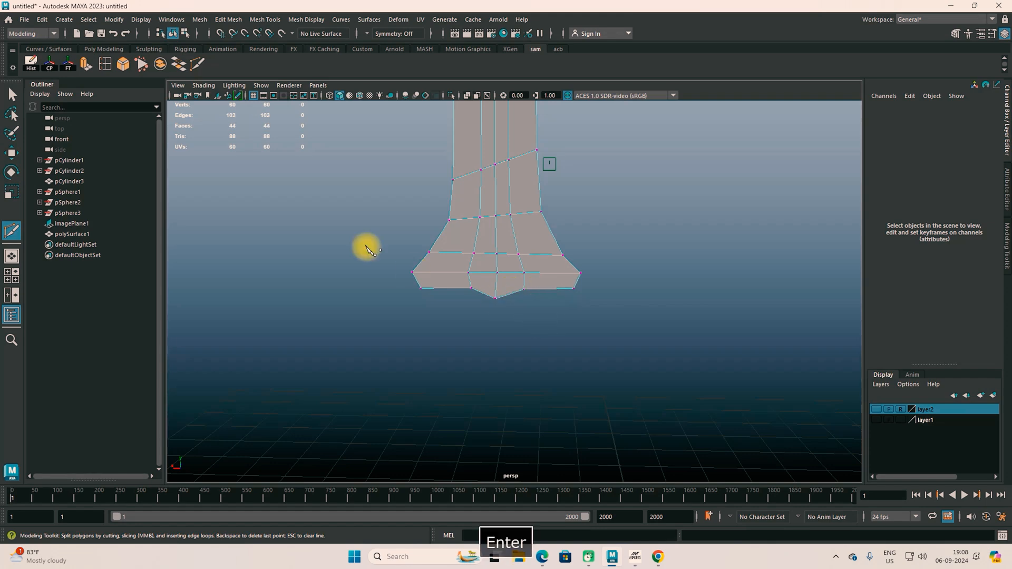
{"action": "key", "text": "w"}
Select the blade mesh and extrude all its faces together by adjusting Thickness to give the blade depth.
{"action": "middle_click_drag", "start_coordinate": [475, 224], "coordinate": [445, 336], "text": "alt"}
{"action": "scroll", "coordinate": [457, 326], "scroll_direction": "down", "scroll_amount": 5, "text": "alt"}
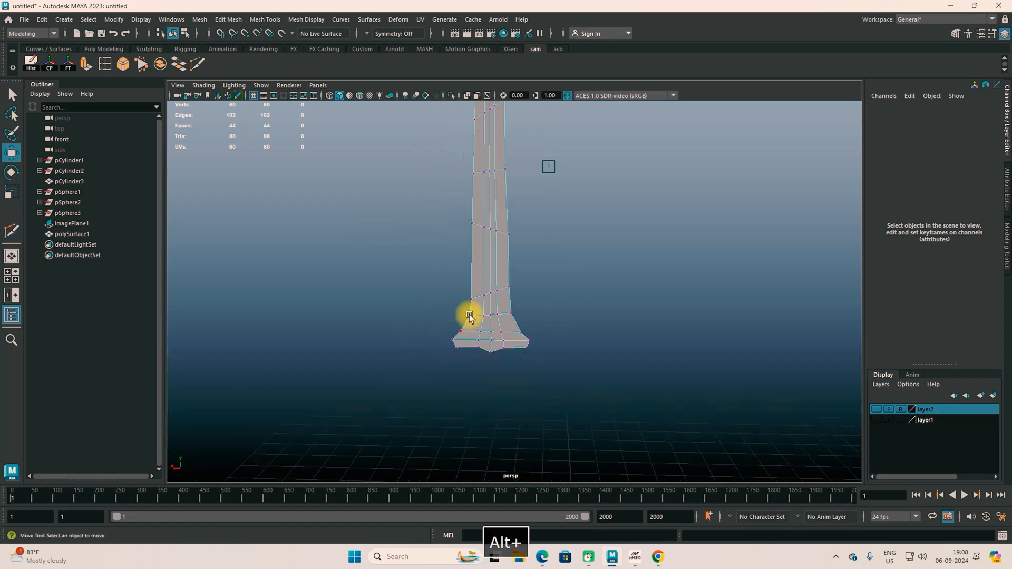
{"action": "middle_click_drag", "start_coordinate": [480, 269], "coordinate": [450, 363], "text": "alt"}
{"action": "scroll", "coordinate": [456, 339], "scroll_direction": "down", "scroll_amount": 2, "text": "alt"}
{"action": "scroll", "coordinate": [455, 338], "scroll_direction": "down", "scroll_amount": 3, "text": "alt"}
{"action": "middle_click_drag", "start_coordinate": [486, 302], "coordinate": [464, 352], "text": "alt"}
{"action": "key", "text": "w"}
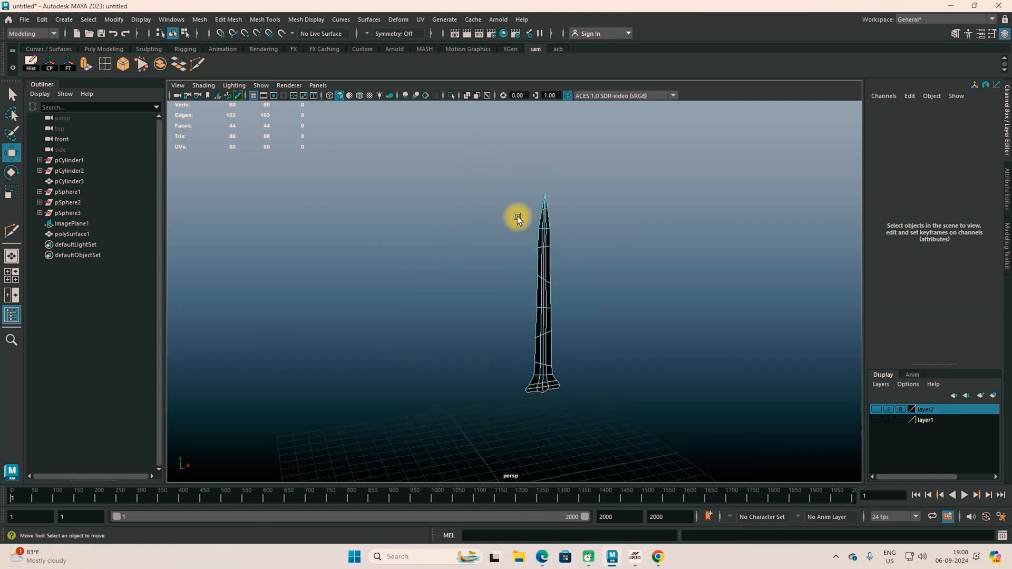
{"action": "left_click", "coordinate": [535, 222]}
{"action": "left_click", "coordinate": [85, 64]}
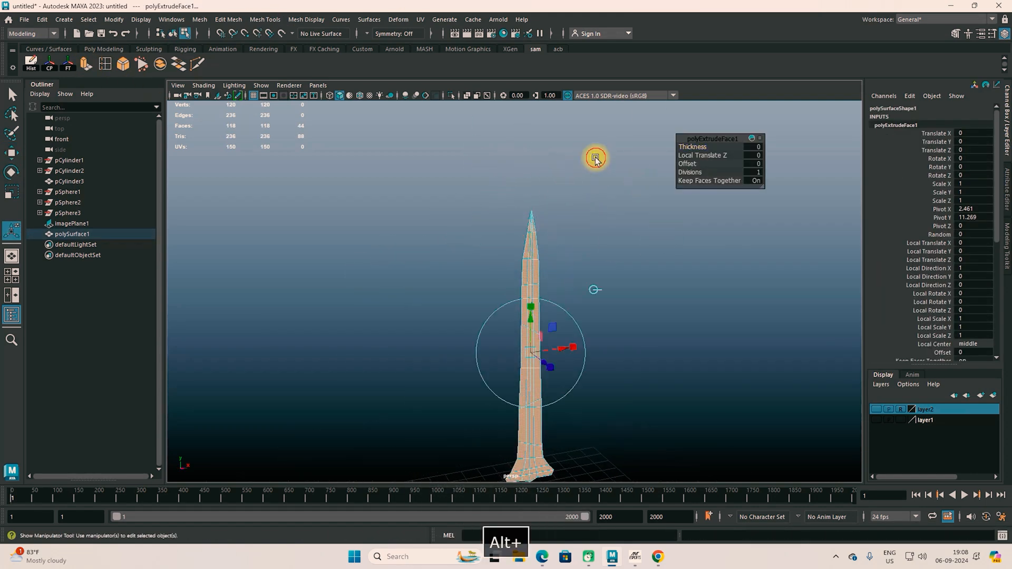
{"action": "left_click_drag", "start_coordinate": [595, 158], "coordinate": [619, 288], "text": "alt"}
{"action": "left_click_drag", "start_coordinate": [697, 148], "coordinate": [686, 148]}
{"action": "key", "text": "w"}
Insert an edge loop around the blade's side faces, running along its thickness, and activate the Scale tool.
{"action": "left_click_drag", "start_coordinate": [501, 402], "coordinate": [632, 295], "text": "alt"}
{"action": "left_click", "coordinate": [105, 64]}
{"action": "left_click", "coordinate": [495, 273]}
{"action": "key", "text": "r"}
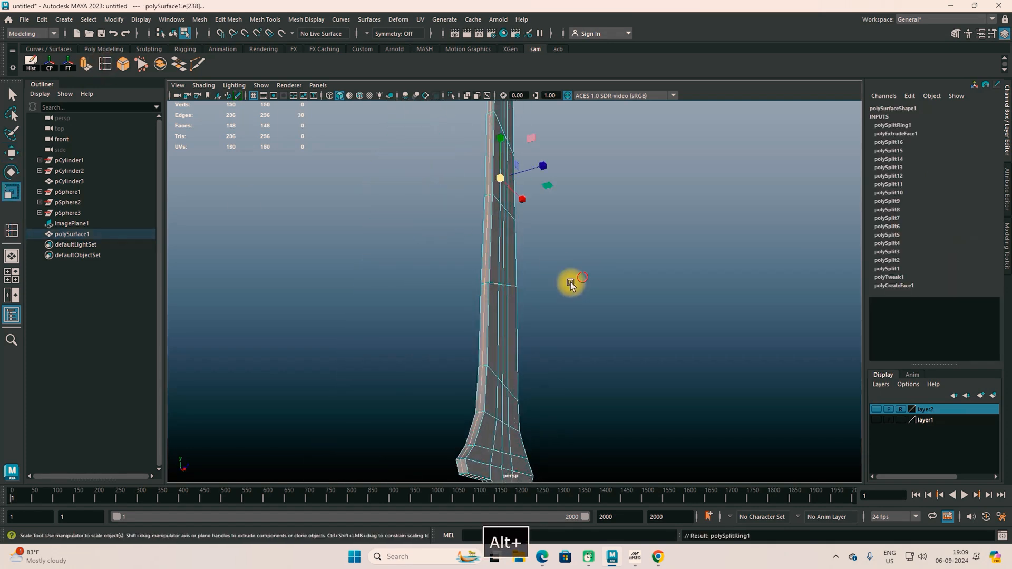
Remove the unwanted portions of the side edge loop from the selection.
{"action": "left_click_drag", "start_coordinate": [571, 282], "coordinate": [648, 269], "text": "alt"}
{"action": "left_click_drag", "start_coordinate": [495, 219], "coordinate": [735, 387]}
{"action": "scroll", "coordinate": [553, 382], "scroll_direction": "down", "scroll_amount": 5}
{"action": "left_click_drag", "start_coordinate": [554, 382], "coordinate": [501, 357], "text": "alt"}
{"action": "scroll", "coordinate": [527, 369], "scroll_direction": "up", "scroll_amount": 5}
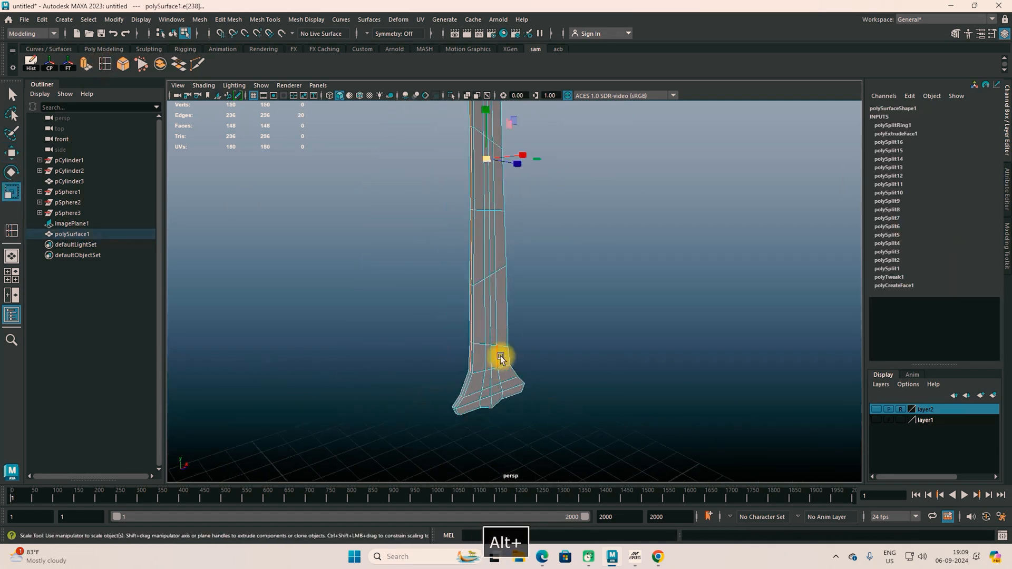
{"action": "left_click_drag", "start_coordinate": [490, 182], "coordinate": [568, 245]}
{"action": "middle_click_drag", "start_coordinate": [568, 245], "coordinate": [558, 363], "text": "alt"}
Try to move the selected side edges, and undo the move.
{"action": "key", "text": "w"}
{"action": "left_click_drag", "start_coordinate": [480, 273], "coordinate": [481, 243]}
{"action": "key", "text": "ctrl+z"}
Scale the selected side edges outward across the blade's width to sharpen its cutting sides.
{"action": "scroll", "coordinate": [492, 293], "scroll_direction": "down", "scroll_amount": 5}
{"action": "scroll", "coordinate": [492, 293], "scroll_direction": "up", "scroll_amount": 4}
{"action": "left_click_drag", "start_coordinate": [448, 303], "coordinate": [522, 301], "text": "alt"}
{"action": "key", "text": "r"}
{"action": "left_click_drag", "start_coordinate": [530, 214], "coordinate": [545, 215]}
{"action": "middle_click_drag", "start_coordinate": [500, 218], "coordinate": [511, 375], "text": "alt"}
{"action": "left_click_drag", "start_coordinate": [511, 375], "coordinate": [438, 227], "text": "alt"}
{"action": "key", "text": "w"}
{"action": "left_click_drag", "start_coordinate": [380, 248], "coordinate": [548, 274], "text": "alt"}
Return to object mode and examine the blade in smooth preview, restoring the unsmoothed display.
{"action": "right_click_drag", "start_coordinate": [502, 264], "coordinate": [554, 232]}
{"action": "left_click", "coordinate": [607, 307]}
{"action": "left_click", "coordinate": [501, 248]}
{"action": "middle_click_drag", "start_coordinate": [502, 185], "coordinate": [504, 280], "text": "alt"}
{"action": "left_click_drag", "start_coordinate": [504, 279], "coordinate": [554, 316], "text": "alt"}
{"action": "middle_click_drag", "start_coordinate": [553, 316], "coordinate": [501, 348], "text": "alt"}
{"action": "left_click_drag", "start_coordinate": [500, 348], "coordinate": [465, 314], "text": "alt"}
{"action": "key", "text": "3"}
{"action": "left_click", "coordinate": [533, 298]}
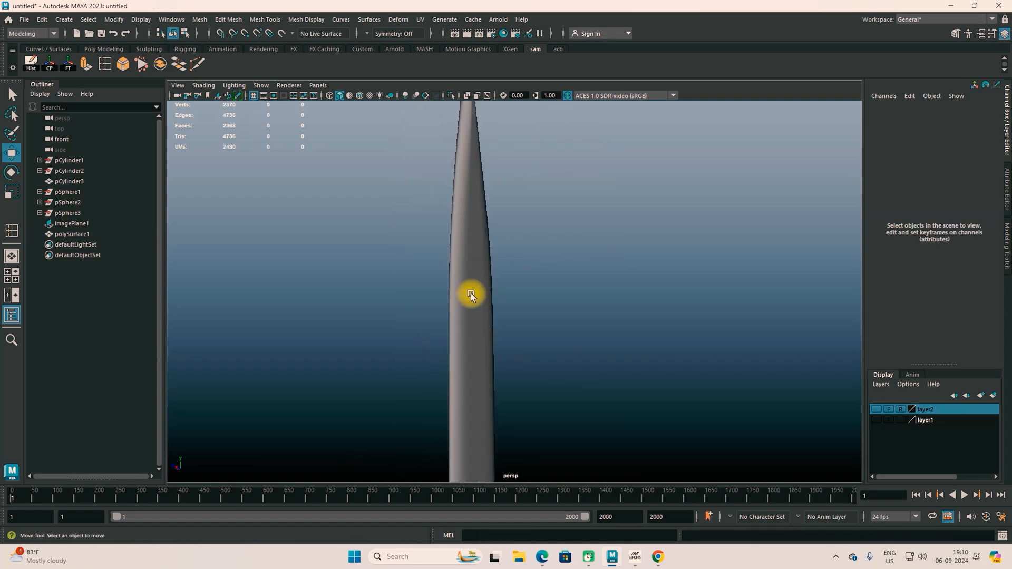
{"action": "left_click", "coordinate": [473, 296]}
{"action": "key", "text": "1"}
Select an edge loop on the blade and bevel it, adjusting the bevel's settings.
{"action": "right_click_drag", "start_coordinate": [426, 210], "coordinate": [428, 182]}
{"action": "double_click", "coordinate": [421, 222]}
{"action": "left_click_drag", "start_coordinate": [422, 237], "coordinate": [508, 368], "text": "alt"}
{"action": "key", "text": "ctrl+b"}
{"action": "left_click", "coordinate": [896, 126]}
{"action": "left_click", "coordinate": [941, 150]}
{"action": "left_click", "coordinate": [939, 159]}
{"action": "middle_click_drag", "start_coordinate": [736, 302], "coordinate": [768, 285]}
{"action": "left_click", "coordinate": [965, 167]}
Select another edge loop on the blade and bevel it with a fraction of 0.12.
{"action": "right_click_drag", "start_coordinate": [638, 253], "coordinate": [639, 229]}
{"action": "double_click", "coordinate": [639, 229]}
{"action": "key", "text": "ctrl+b"}
{"action": "left_click", "coordinate": [967, 160]}
{"action": "type", "text": "0.12"}
{"action": "key", "text": "Return"}
Examine the bevelled blade from several angles in smooth preview, returning to the unsmoothed display.
{"action": "left_click_drag", "start_coordinate": [709, 290], "coordinate": [576, 332], "text": "alt"}
{"action": "left_click_drag", "start_coordinate": [662, 308], "coordinate": [602, 299], "text": "alt"}
{"action": "key", "text": "3"}
{"action": "scroll", "coordinate": [580, 298], "scroll_direction": "down", "scroll_amount": 3}
{"action": "middle_click_drag", "start_coordinate": [666, 372], "coordinate": [639, 287], "text": "alt"}
{"action": "left_click_drag", "start_coordinate": [640, 286], "coordinate": [554, 275], "text": "alt"}
{"action": "left_click", "coordinate": [527, 393]}
{"action": "key", "text": "1"}
{"action": "left_click_drag", "start_coordinate": [398, 286], "coordinate": [413, 181], "text": "alt"}
{"action": "left_click", "coordinate": [435, 225]}
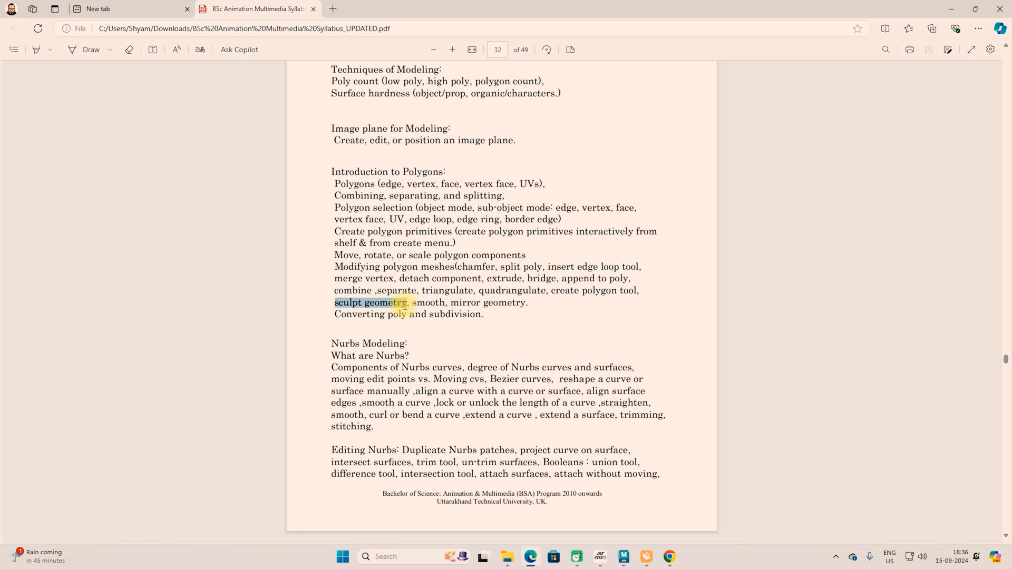
Minimize the syllabus PDF and switch back to the empty Maya scene.
{"action": "left_click", "coordinate": [956, 12]}
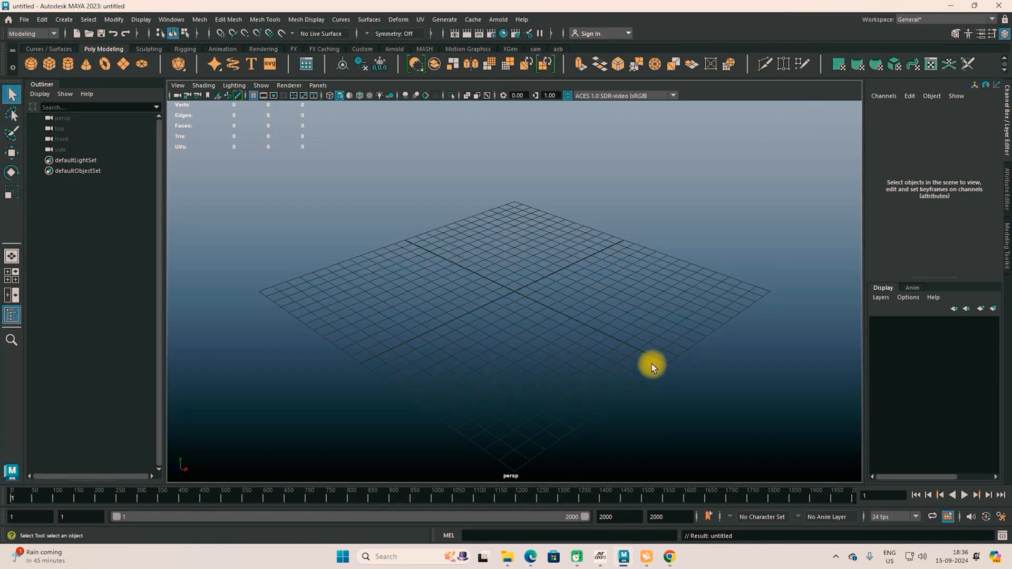
{"action": "scroll", "coordinate": [596, 340], "scroll_direction": "up", "scroll_amount": 3}
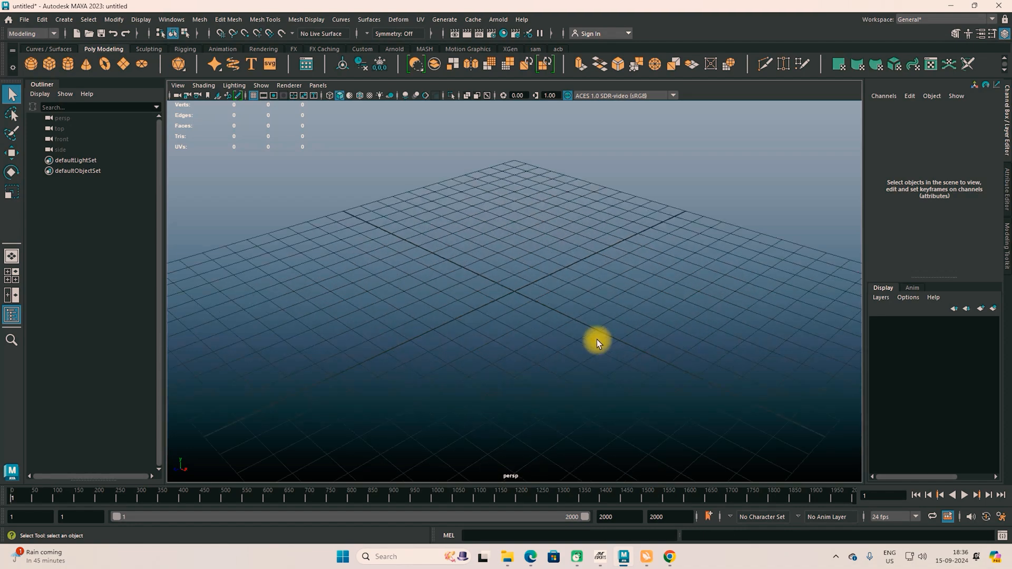
{"action": "left_click_drag", "start_coordinate": [656, 336], "coordinate": [631, 346], "text": "alt"}
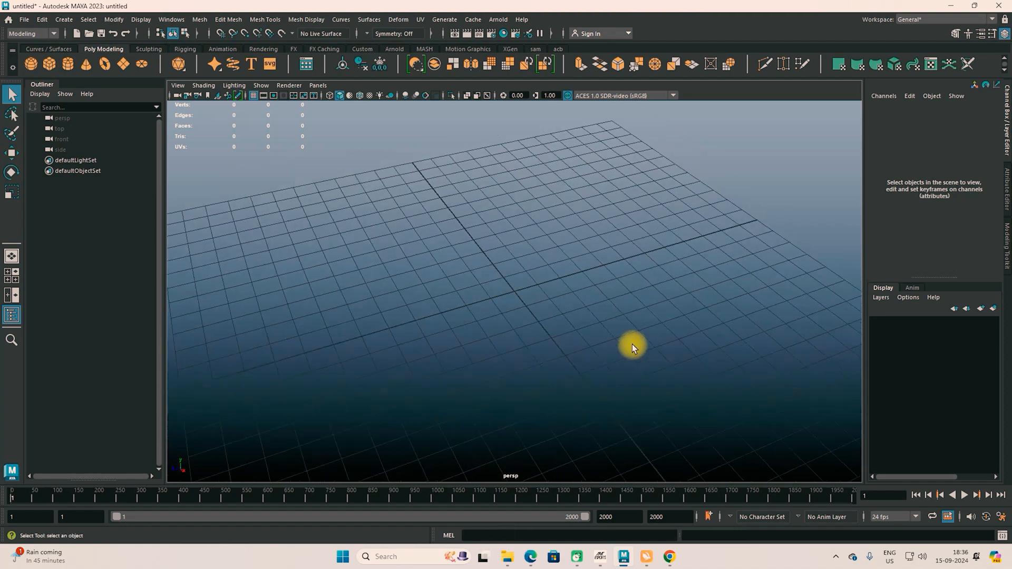
{"action": "scroll", "coordinate": [636, 353], "scroll_direction": "down", "scroll_amount": 3}
{"action": "left_click_drag", "start_coordinate": [546, 330], "coordinate": [559, 314], "text": "alt"}
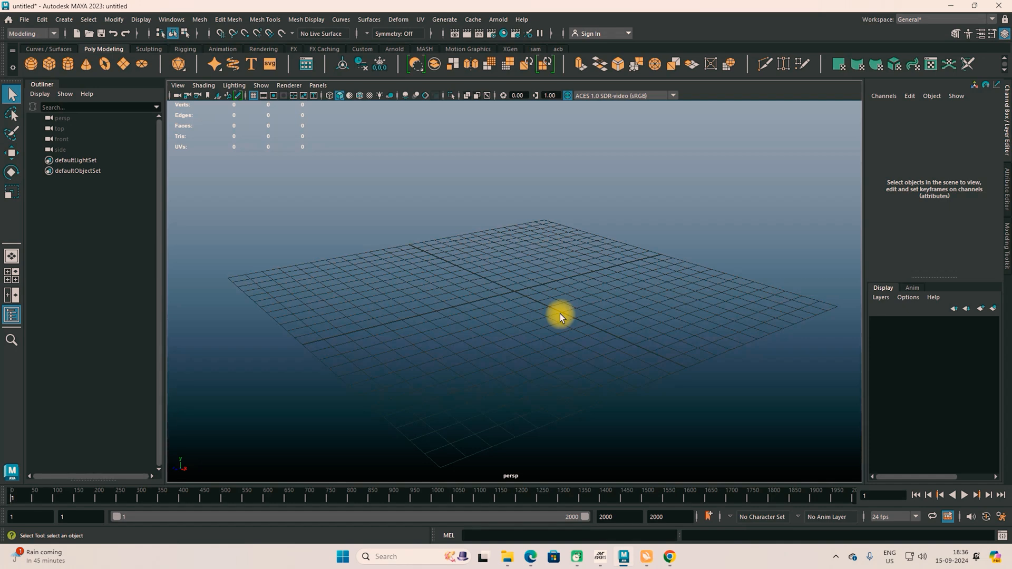
{"action": "left_click_drag", "start_coordinate": [520, 311], "coordinate": [481, 332], "text": "alt"}
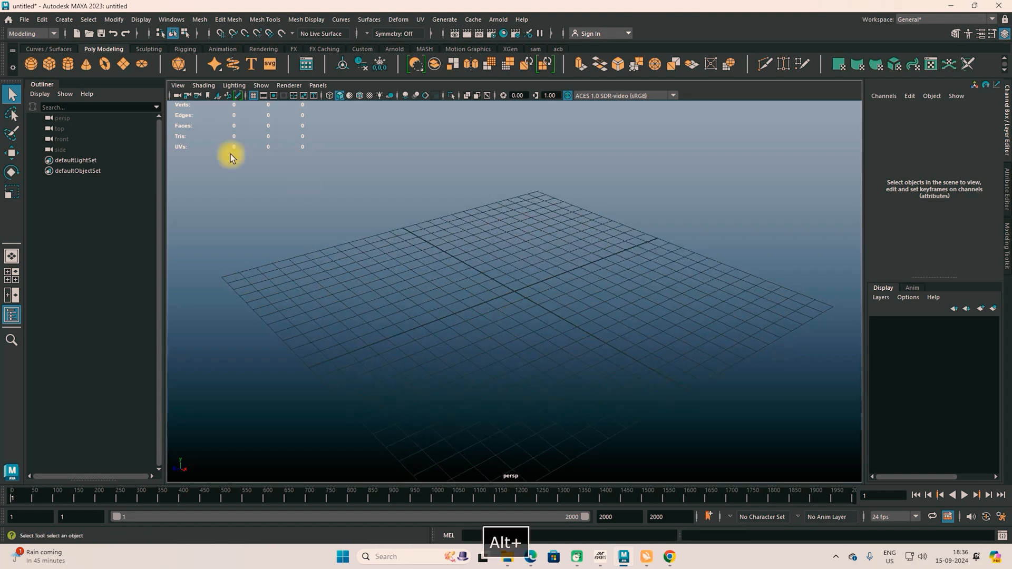
Create a polygon plane, scale it uniformly to about 32.378, and hide the viewport grid.
{"action": "left_click", "coordinate": [126, 68]}
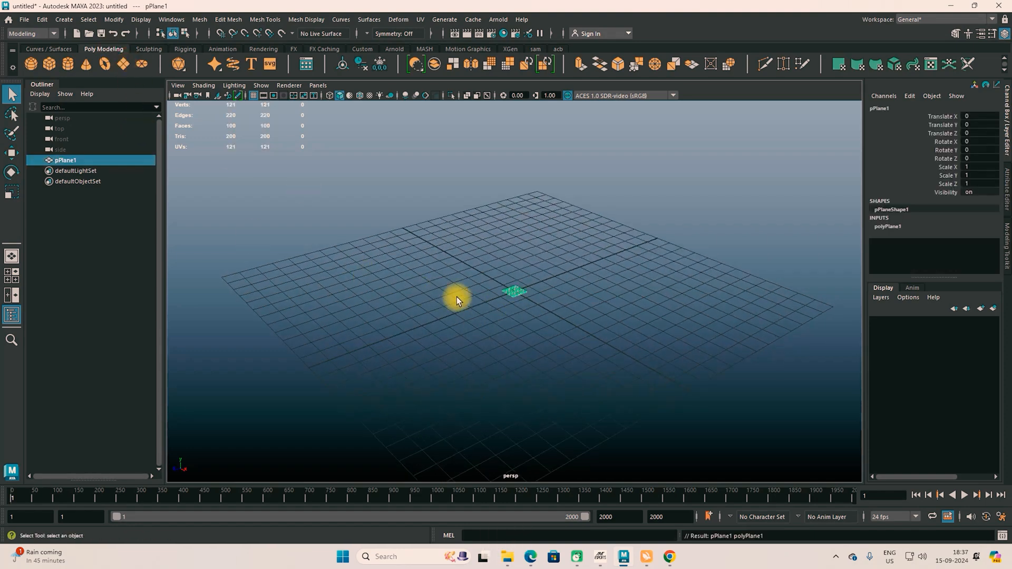
{"action": "key", "text": "r"}
{"action": "left_click_drag", "start_coordinate": [509, 290], "coordinate": [532, 336]}
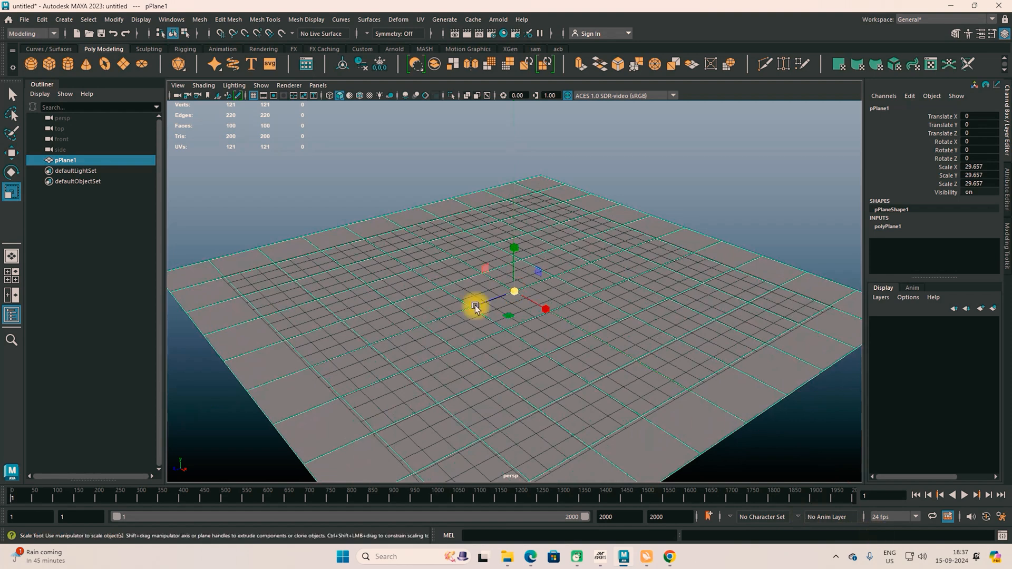
{"action": "left_click", "coordinate": [254, 96]}
{"action": "left_click_drag", "start_coordinate": [515, 292], "coordinate": [554, 315]}
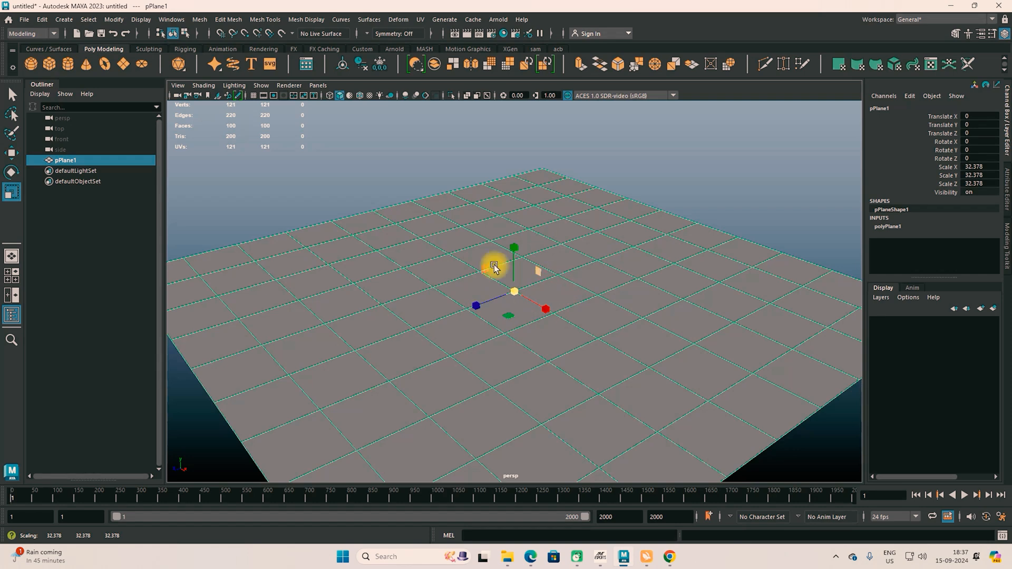
Set the plane's subdivisions width and height to 100 and deselect the plane.
{"action": "left_click", "coordinate": [891, 228]}
{"action": "left_click_drag", "start_coordinate": [928, 260], "coordinate": [928, 268]}
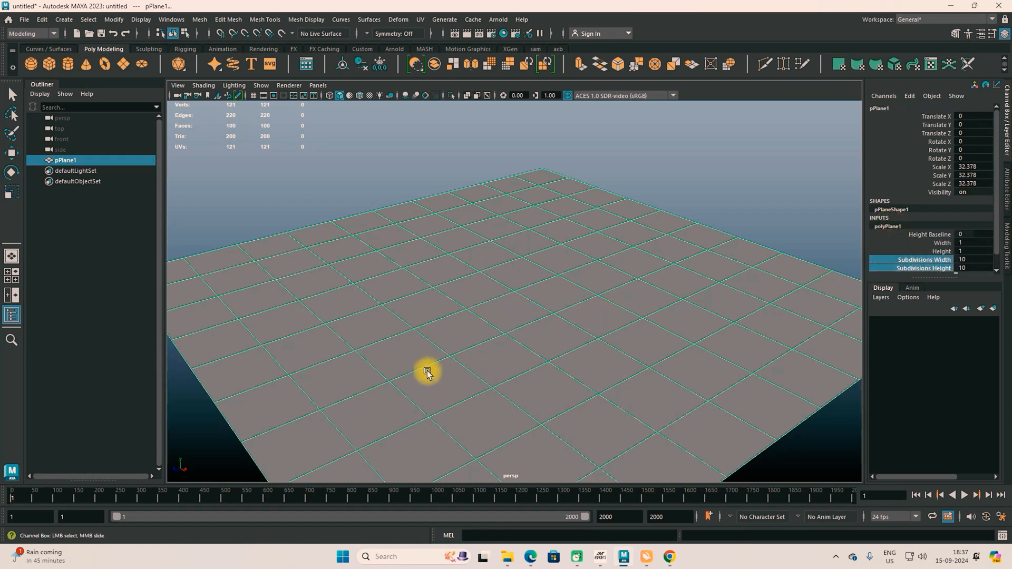
{"action": "middle_click_drag", "start_coordinate": [425, 372], "coordinate": [770, 384]}
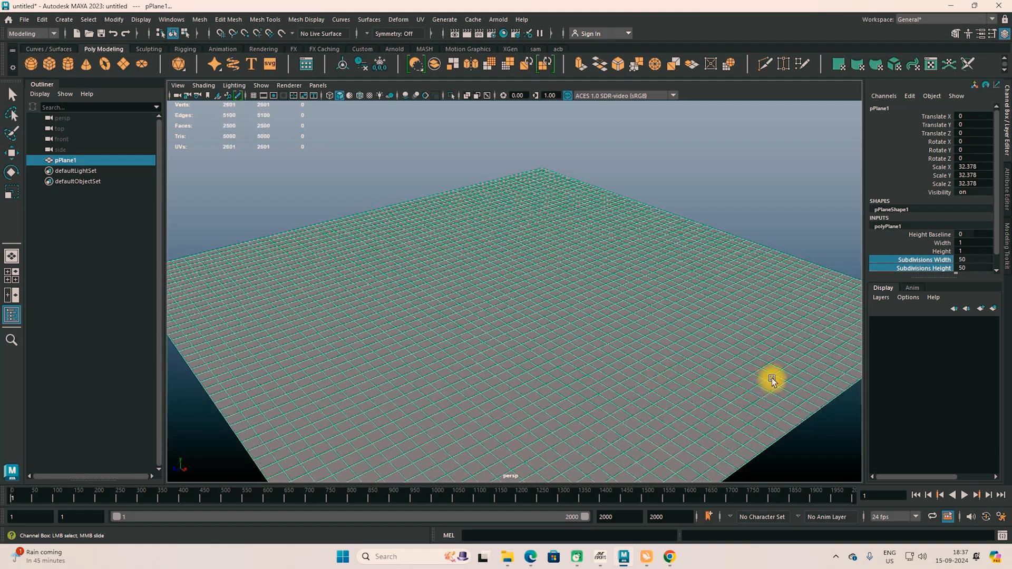
{"action": "left_click", "coordinate": [976, 259]}
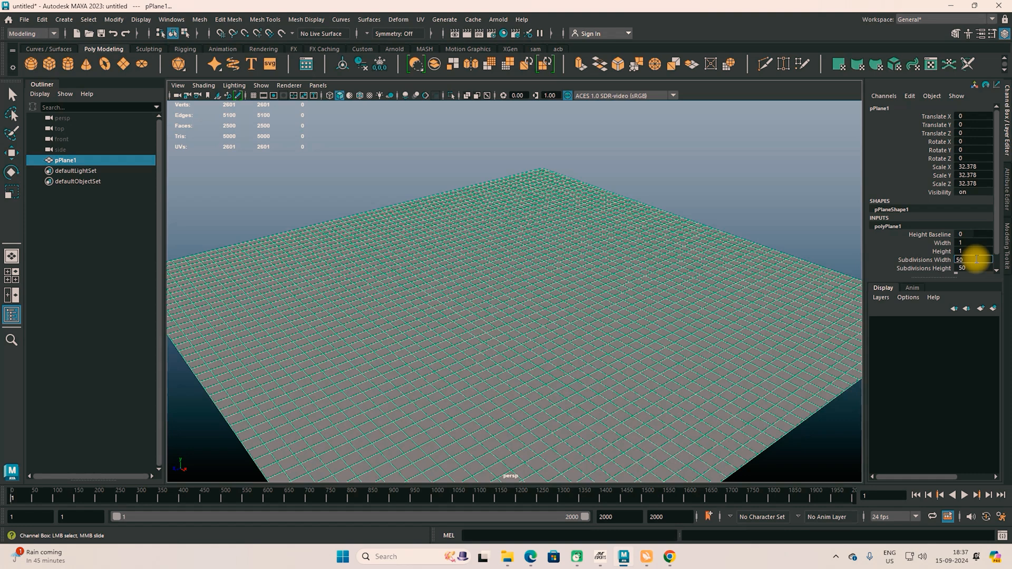
{"action": "left_click_drag", "start_coordinate": [976, 259], "coordinate": [926, 257]}
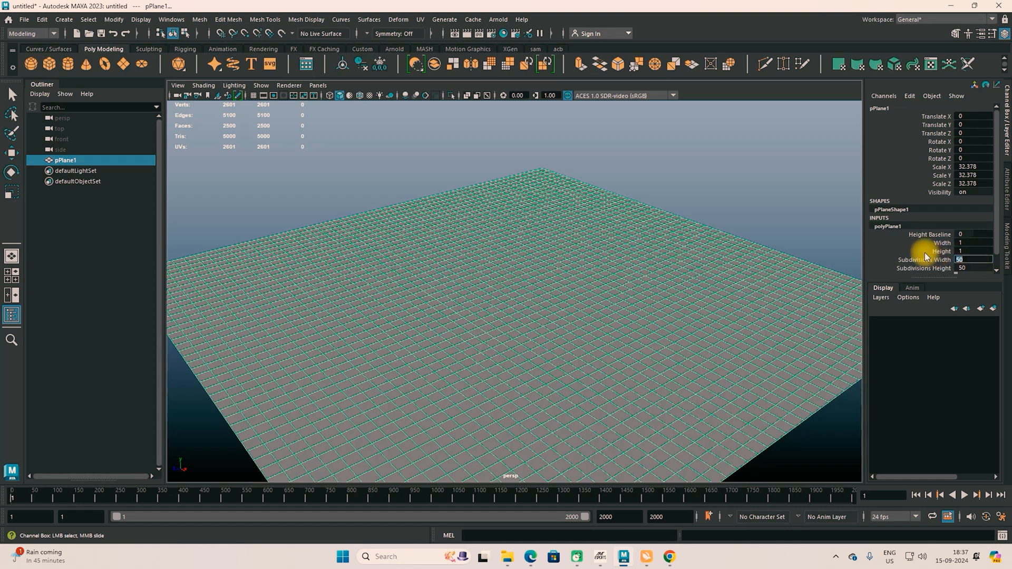
{"action": "left_click", "coordinate": [974, 267]}
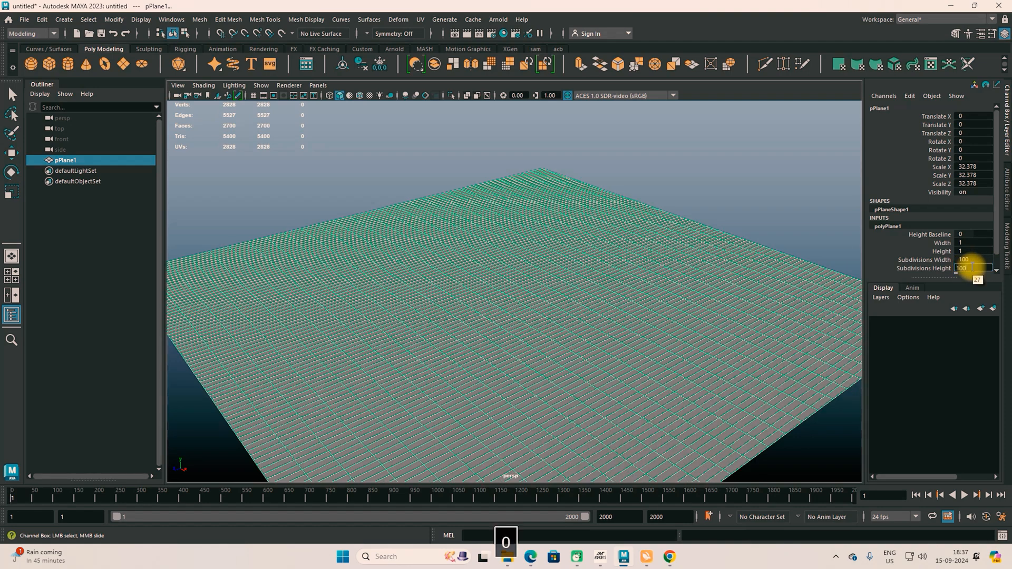
{"action": "key", "text": "Return"}
{"action": "left_click", "coordinate": [644, 171]}
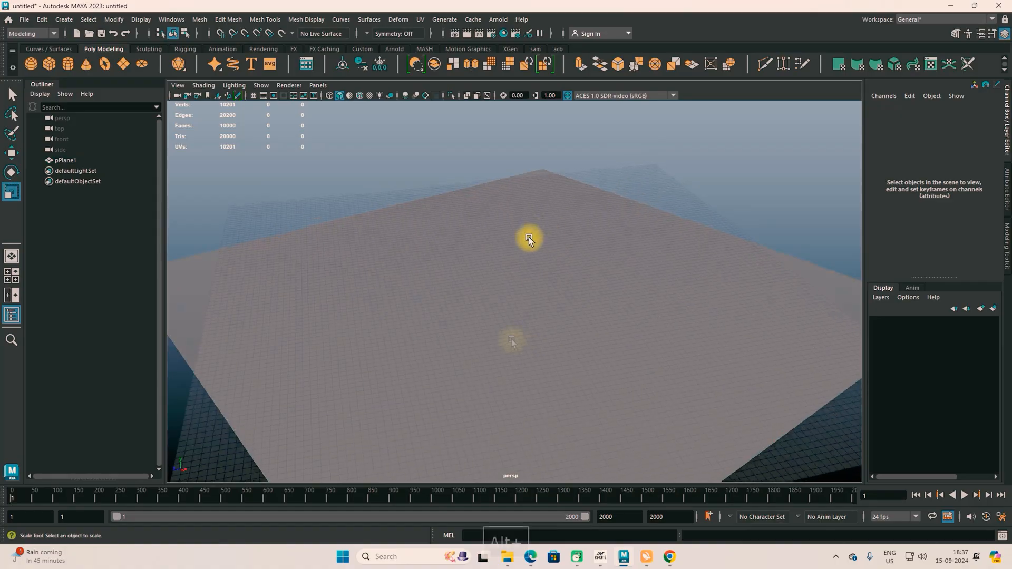
Examine the mesh density of the subdivided plane up close and from several angles.
{"action": "right_click_drag", "start_coordinate": [436, 318], "coordinate": [753, 367], "text": "alt"}
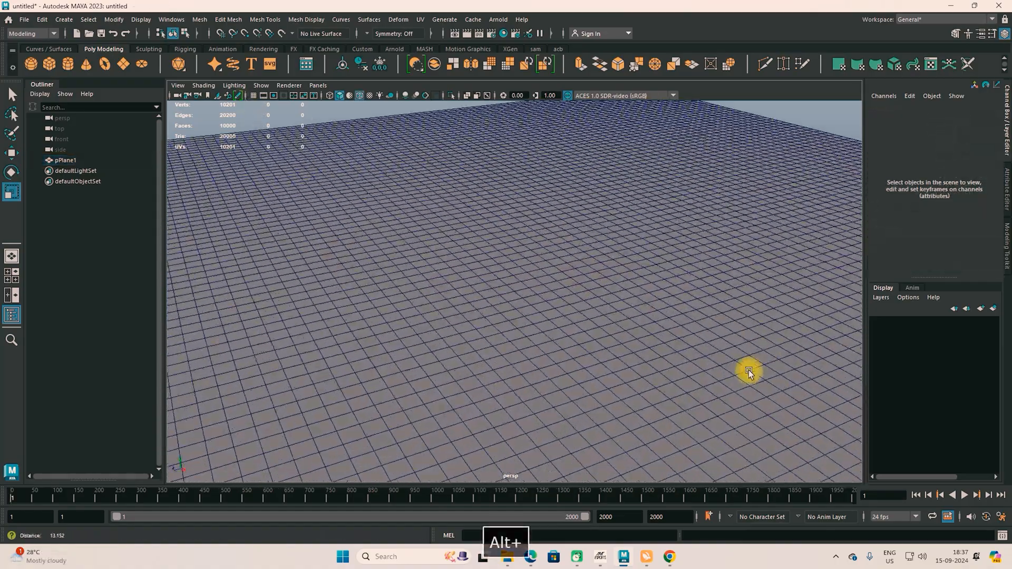
{"action": "left_click_drag", "start_coordinate": [753, 368], "coordinate": [757, 335], "text": "alt"}
{"action": "mouse_move", "coordinate": [395, 337]}
{"action": "right_mouse_down", "text": "alt"}
{"action": "mouse_move", "coordinate": [648, 318]}
{"action": "mouse_move", "coordinate": [370, 357]}
{"action": "mouse_move", "coordinate": [619, 355]}
{"action": "mouse_move", "coordinate": [388, 355]}
{"action": "right_mouse_up", "text": "alt"}
{"action": "right_click_drag", "start_coordinate": [700, 332], "coordinate": [465, 332], "text": "alt"}
{"action": "left_click_drag", "start_coordinate": [465, 332], "coordinate": [616, 333], "text": "alt"}
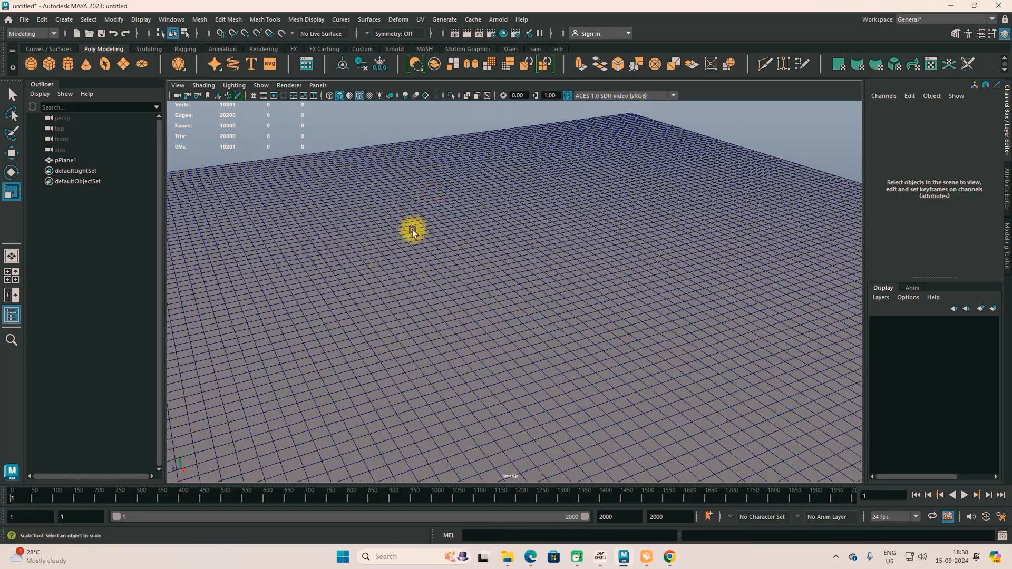
{"action": "mouse_move", "coordinate": [470, 390]}
{"action": "left_mouse_down", "text": "alt"}
{"action": "mouse_move", "coordinate": [521, 377]}
{"action": "mouse_move", "coordinate": [485, 377]}
{"action": "mouse_move", "coordinate": [463, 388]}
{"action": "mouse_move", "coordinate": [470, 395]}
{"action": "mouse_move", "coordinate": [415, 381]}
{"action": "mouse_move", "coordinate": [502, 388]}
{"action": "mouse_move", "coordinate": [454, 381]}
{"action": "left_mouse_up", "text": "alt"}
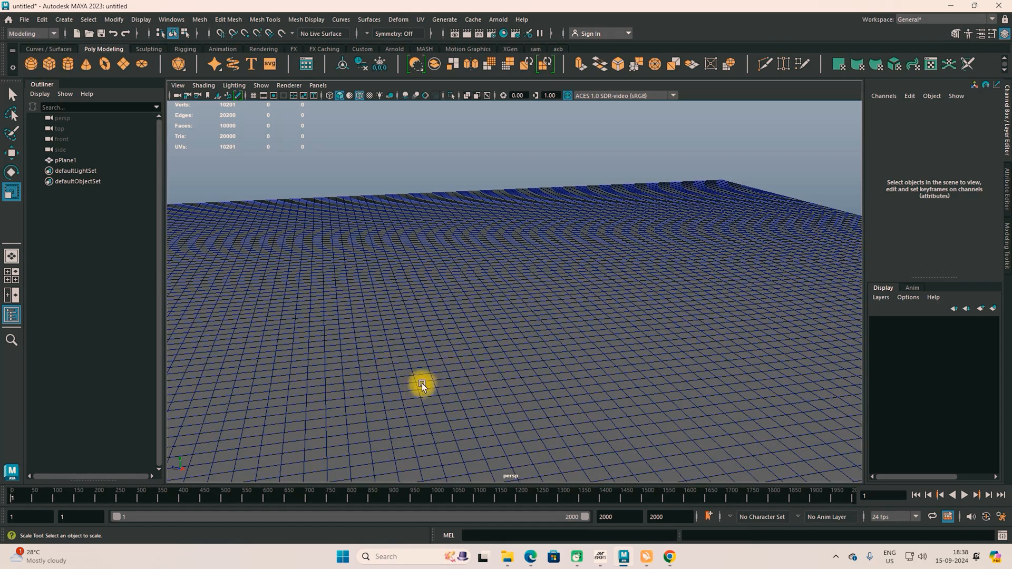
{"action": "left_click_drag", "start_coordinate": [467, 290], "coordinate": [375, 271], "text": "alt"}
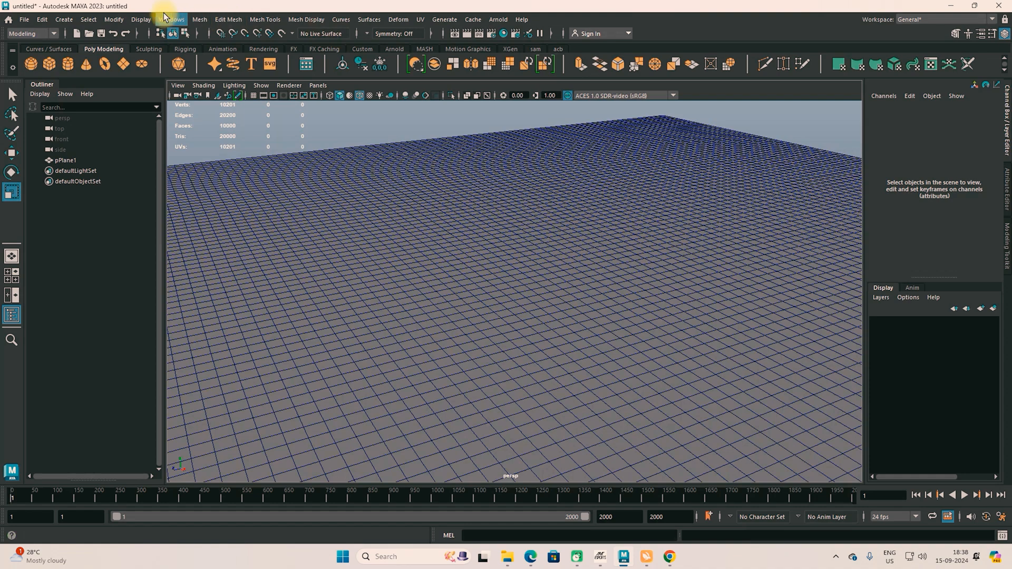
Keep the list of sculpting tools open as a floating window, activate the Sculpt Tool and reset its settings to defaults.
{"action": "left_click", "coordinate": [275, 23]}
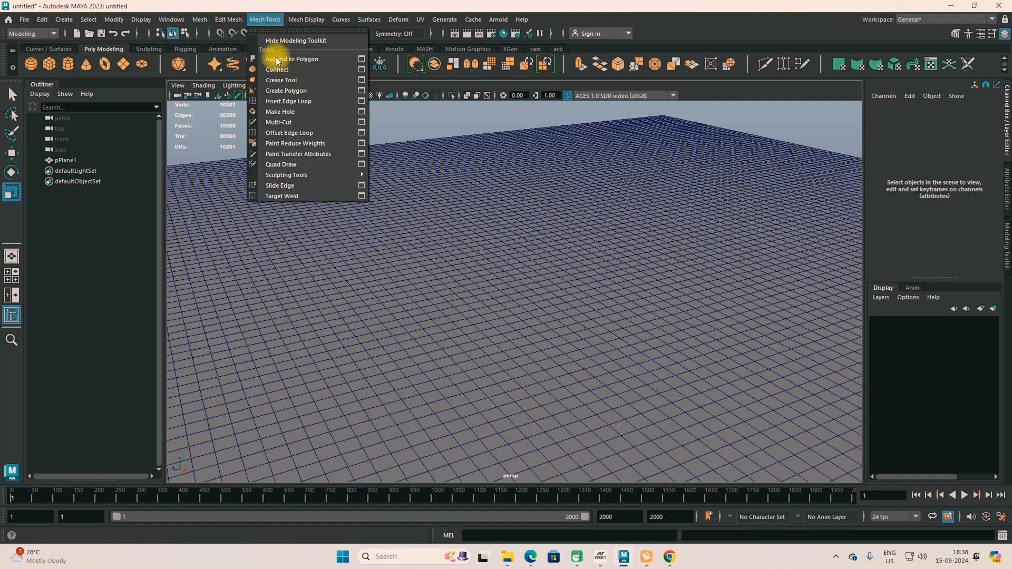
{"action": "mouse_move", "coordinate": [289, 176]}
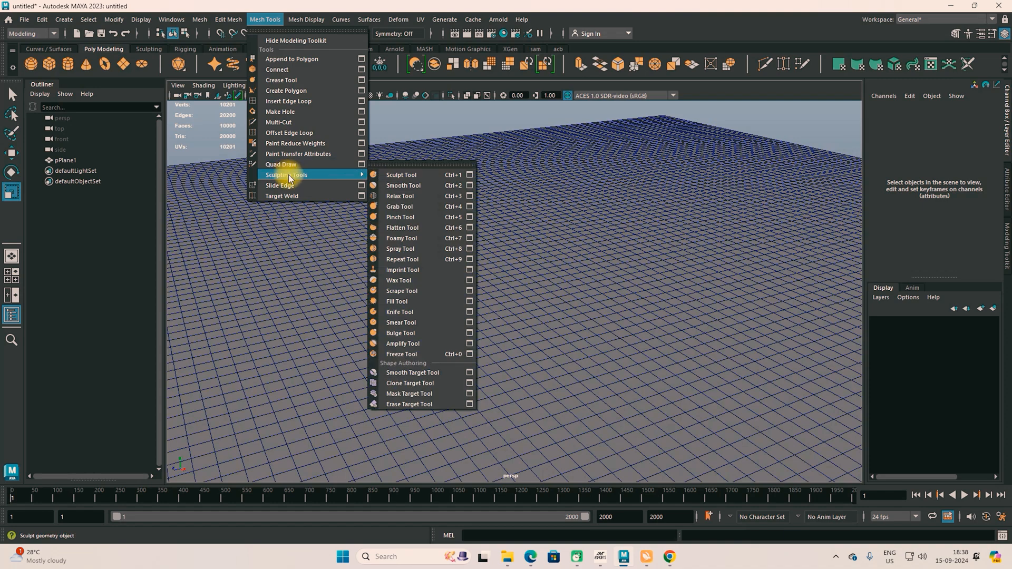
{"action": "left_click", "coordinate": [382, 165]}
{"action": "mouse_move", "coordinate": [399, 157]}
{"action": "left_mouse_down"}
{"action": "mouse_move", "coordinate": [651, 161]}
{"action": "mouse_move", "coordinate": [753, 128]}
{"action": "left_mouse_up"}
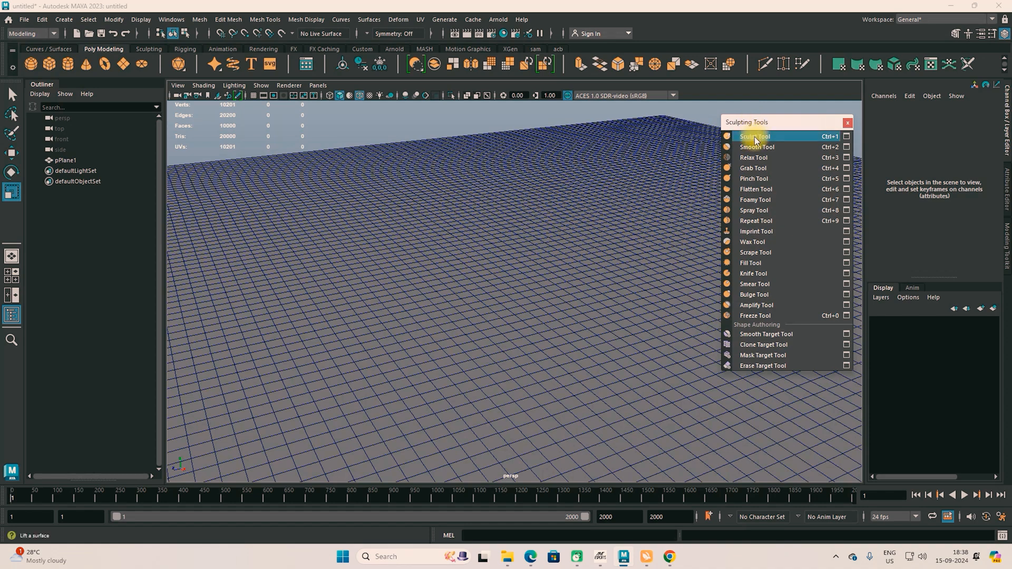
{"action": "left_click", "coordinate": [845, 140]}
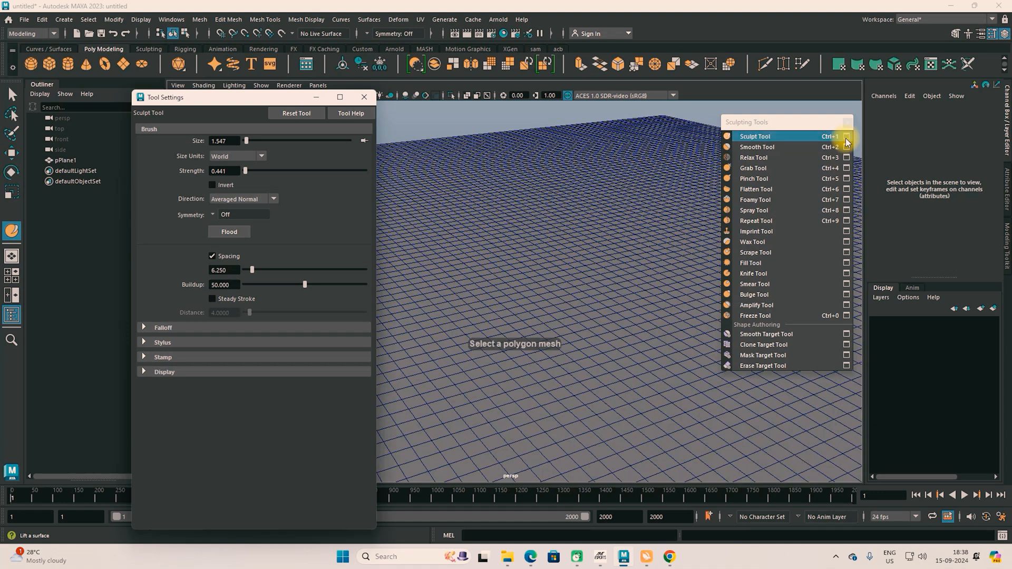
{"action": "left_click", "coordinate": [284, 117]}
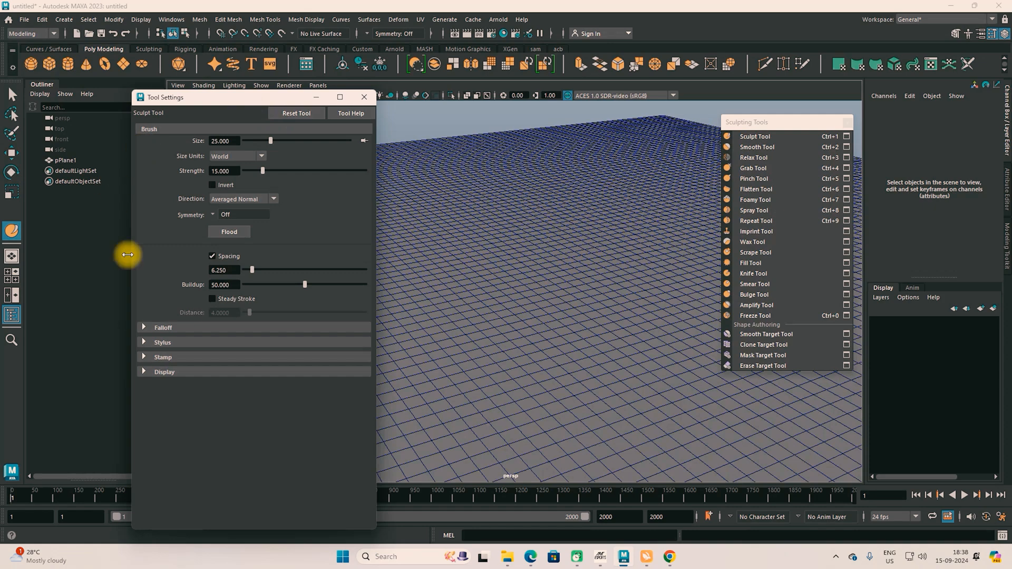
{"action": "left_click", "coordinate": [364, 99]}
Pick the whole plane as the mesh for the Sculpt Tool to work on.
{"action": "left_click_drag", "start_coordinate": [436, 244], "coordinate": [438, 299], "text": "alt"}
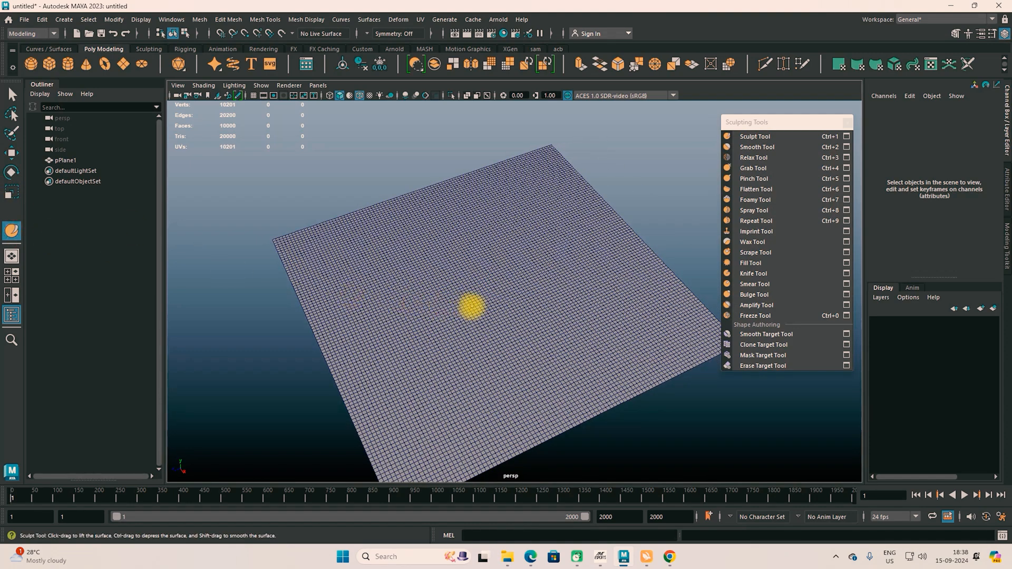
{"action": "scroll", "coordinate": [471, 306], "scroll_direction": "up", "scroll_amount": 2}
{"action": "left_click", "coordinate": [446, 260]}
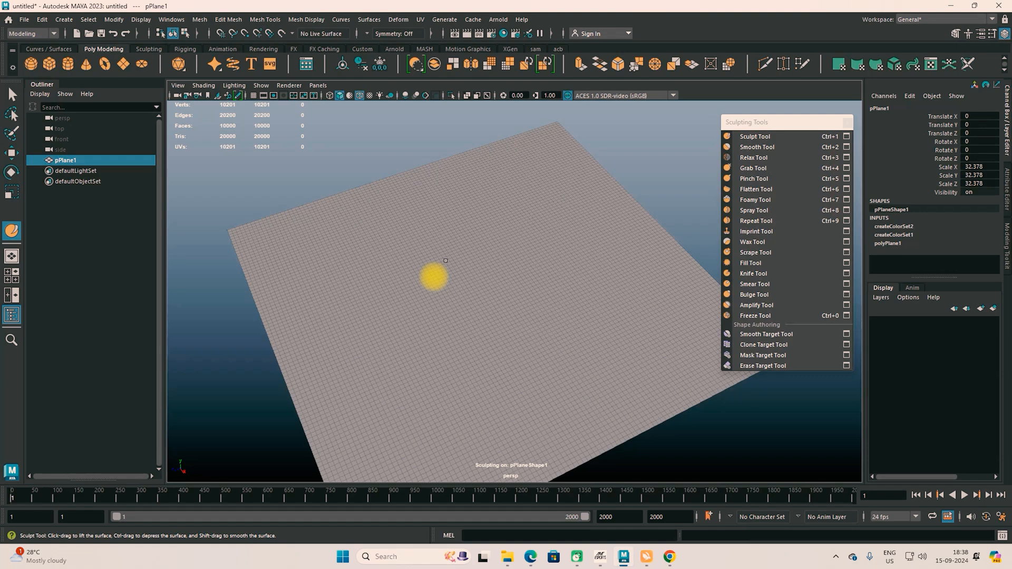
Try lifting the plane's surface with a Sculpt Tool stroke at the default brush size, and undo the stroke.
{"action": "mouse_move", "coordinate": [400, 261]}
{"action": "left_mouse_down"}
{"action": "mouse_move", "coordinate": [442, 259]}
{"action": "mouse_move", "coordinate": [435, 240]}
{"action": "mouse_move", "coordinate": [420, 244]}
{"action": "mouse_move", "coordinate": [486, 266]}
{"action": "mouse_move", "coordinate": [515, 241]}
{"action": "mouse_move", "coordinate": [458, 293]}
{"action": "mouse_move", "coordinate": [481, 282]}
{"action": "left_mouse_up"}
{"action": "scroll", "coordinate": [420, 244], "scroll_direction": "down", "scroll_amount": 3}
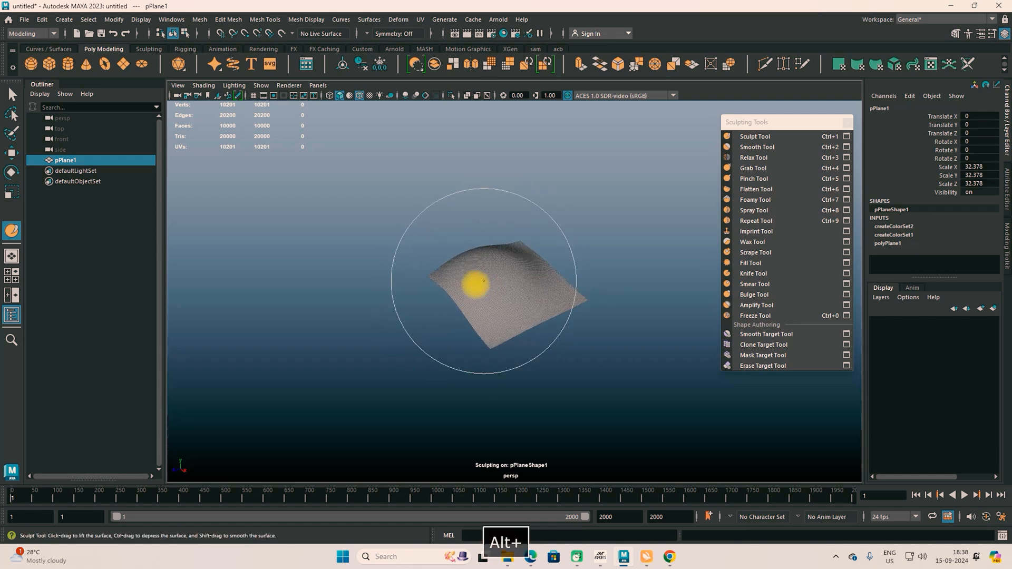
{"action": "key", "text": "ctrl+z"}
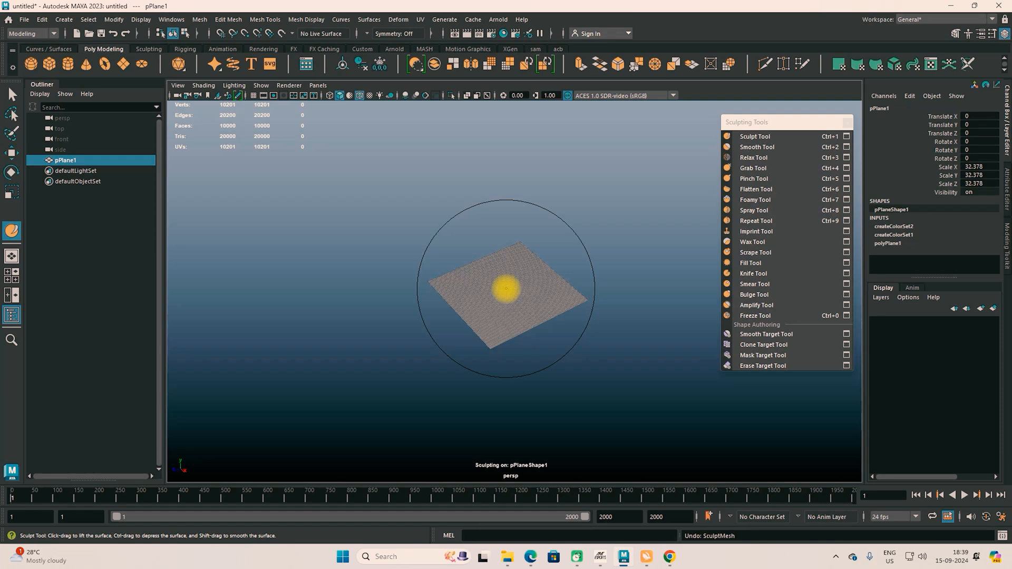
Reduce the Sculpt Tool's brush size to about 3.05.
{"action": "double_click", "coordinate": [13, 232]}
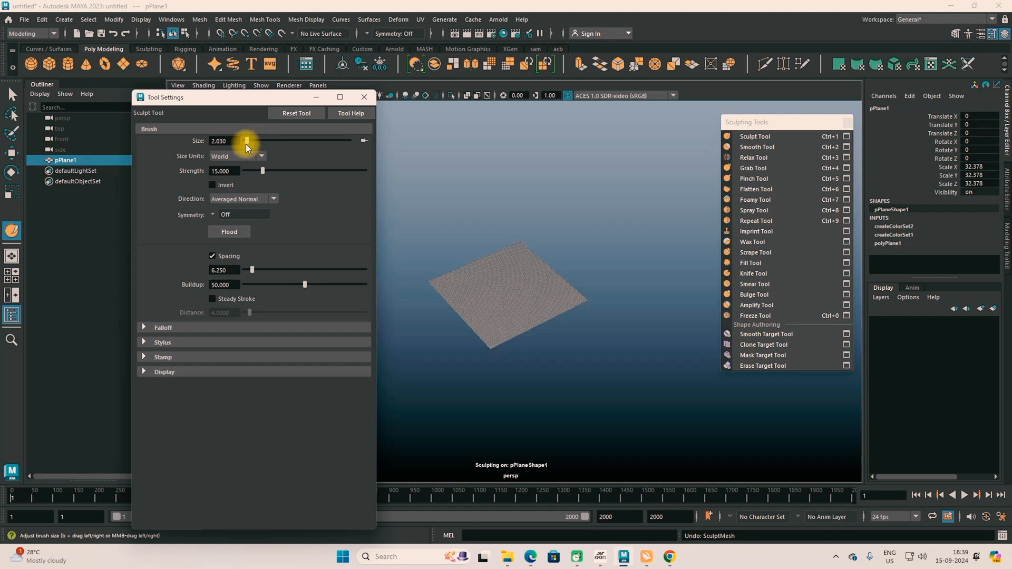
{"action": "left_click", "coordinate": [364, 97]}
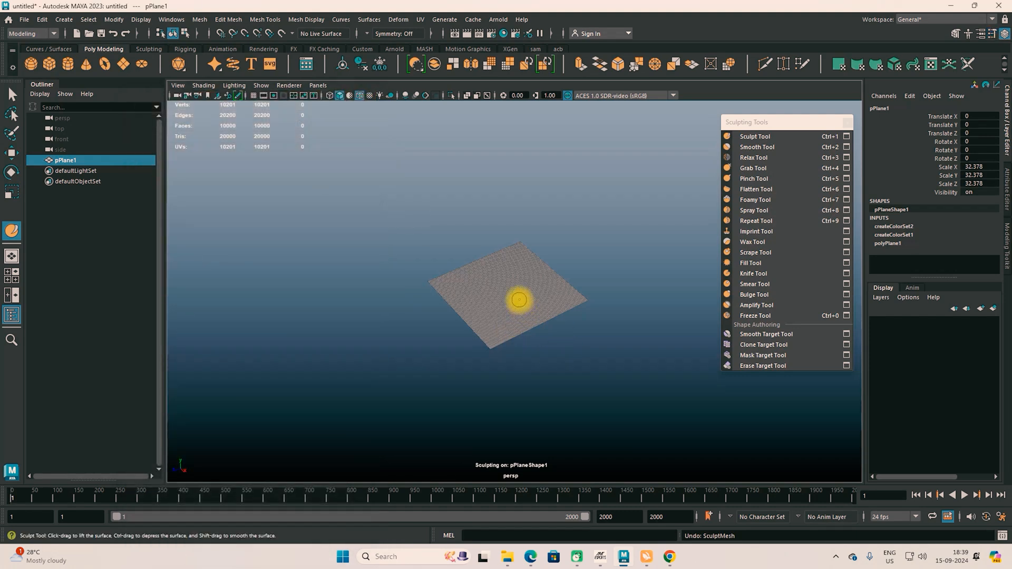
{"action": "scroll", "coordinate": [519, 300], "scroll_direction": "up", "scroll_amount": 7}
{"action": "mouse_move", "coordinate": [458, 308]}
{"action": "left_mouse_down", "text": "alt"}
{"action": "mouse_move", "coordinate": [440, 293]}
{"action": "mouse_move", "coordinate": [492, 289]}
{"action": "mouse_move", "coordinate": [420, 299]}
{"action": "mouse_move", "coordinate": [440, 242]}
{"action": "left_mouse_up", "text": "alt"}
{"action": "key", "text": "b"}
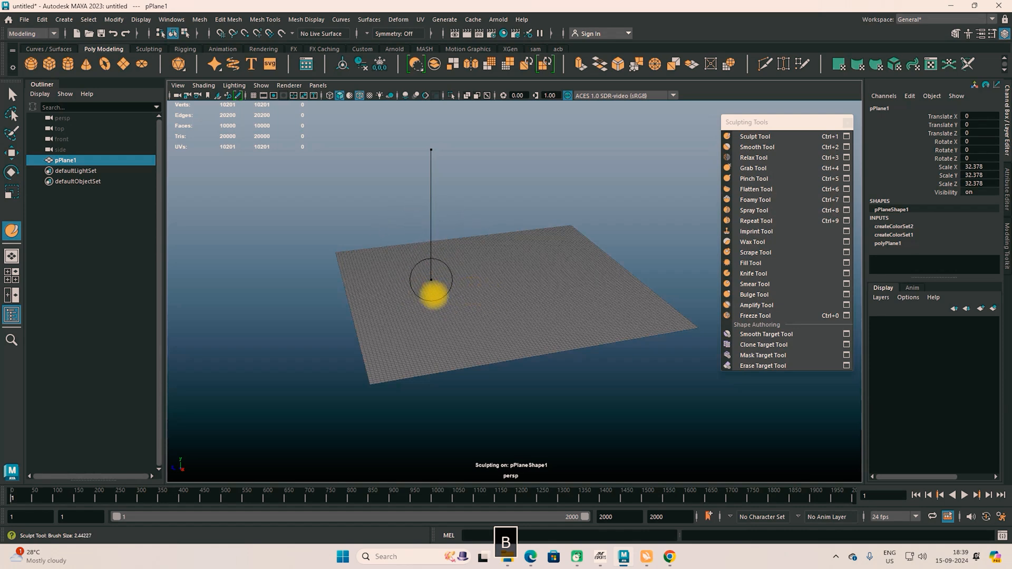
Sculpt two tall peaks and several smaller mounds along one side of the plane.
{"action": "mouse_move", "coordinate": [431, 300]}
{"action": "left_mouse_down", "text": "alt"}
{"action": "mouse_move", "coordinate": [422, 325]}
{"action": "mouse_move", "coordinate": [413, 257]}
{"action": "mouse_move", "coordinate": [452, 226]}
{"action": "mouse_move", "coordinate": [517, 277]}
{"action": "mouse_move", "coordinate": [388, 289]}
{"action": "mouse_move", "coordinate": [463, 237]}
{"action": "mouse_move", "coordinate": [514, 219]}
{"action": "left_mouse_up", "text": "alt"}
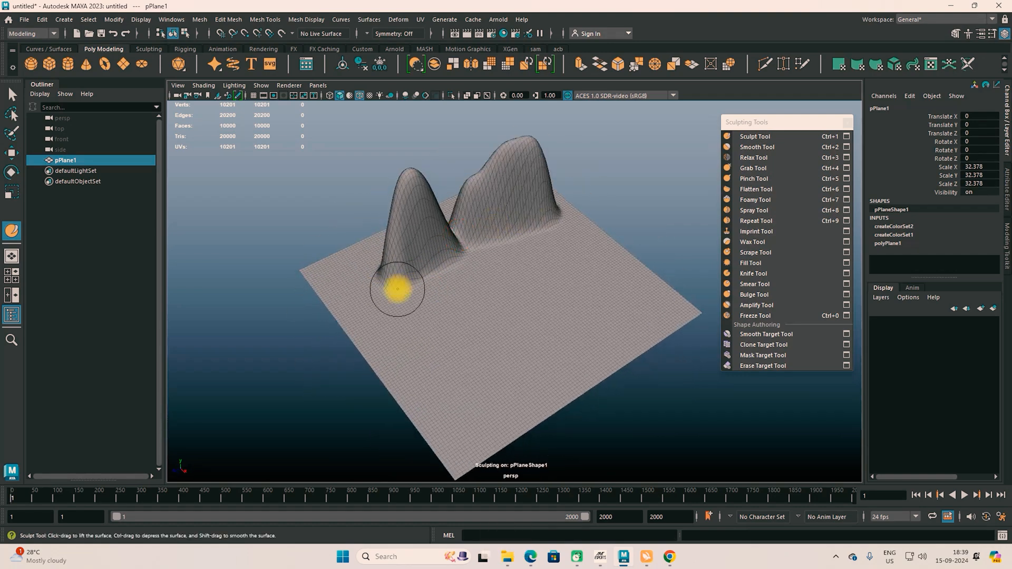
{"action": "left_click_drag", "start_coordinate": [396, 286], "coordinate": [489, 267], "text": "alt"}
{"action": "mouse_move", "coordinate": [410, 335]}
{"action": "left_mouse_down"}
{"action": "mouse_move", "coordinate": [403, 355]}
{"action": "mouse_move", "coordinate": [452, 355]}
{"action": "mouse_move", "coordinate": [379, 357]}
{"action": "mouse_move", "coordinate": [406, 346]}
{"action": "mouse_move", "coordinate": [435, 354]}
{"action": "left_mouse_up"}
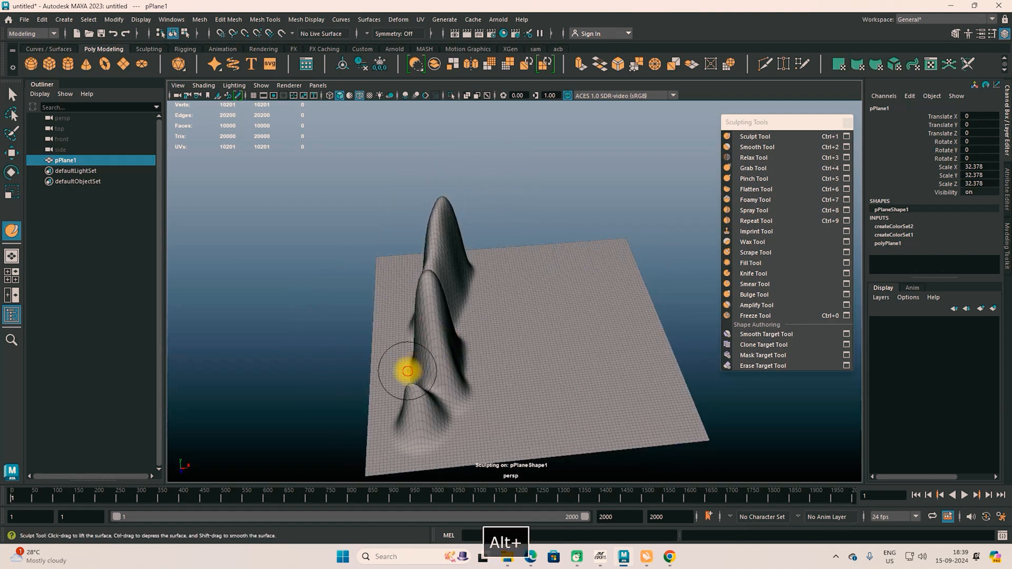
{"action": "mouse_move", "coordinate": [398, 323]}
{"action": "left_mouse_down"}
{"action": "mouse_move", "coordinate": [396, 279]}
{"action": "mouse_move", "coordinate": [510, 323]}
{"action": "mouse_move", "coordinate": [533, 321]}
{"action": "mouse_move", "coordinate": [388, 330]}
{"action": "mouse_move", "coordinate": [474, 363]}
{"action": "mouse_move", "coordinate": [559, 353]}
{"action": "mouse_move", "coordinate": [566, 336]}
{"action": "left_mouse_up"}
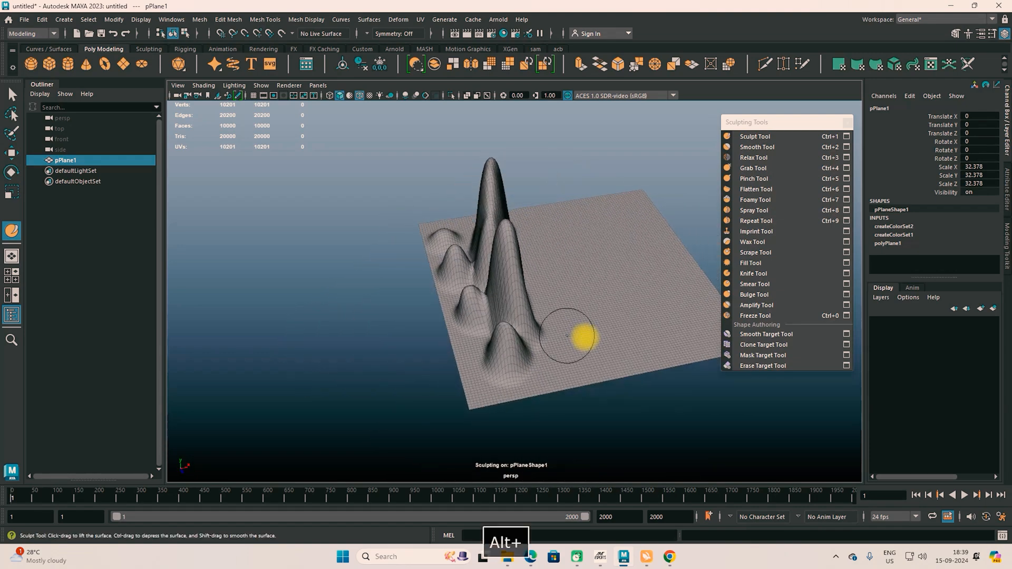
Sculpt a very tall spike near the plane's far edge with increased brush strength, and low bumps beside it with strength 2.643.
{"action": "double_click", "coordinate": [10, 235]}
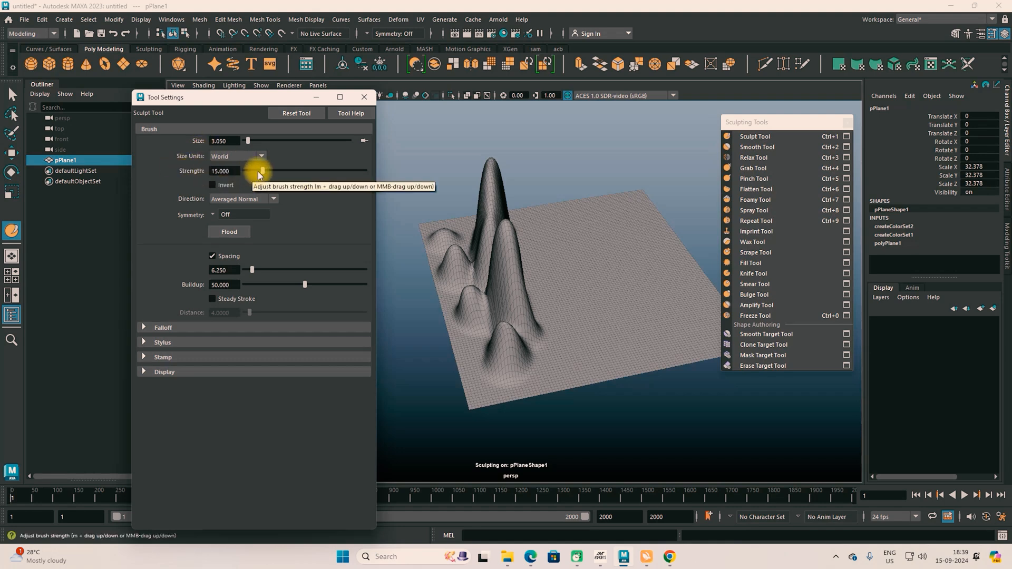
{"action": "left_click_drag", "start_coordinate": [262, 172], "coordinate": [301, 172]}
{"action": "mouse_move", "coordinate": [559, 227]}
{"action": "left_mouse_down"}
{"action": "mouse_move", "coordinate": [552, 221]}
{"action": "mouse_move", "coordinate": [570, 224]}
{"action": "left_mouse_up"}
{"action": "left_click_drag", "start_coordinate": [283, 173], "coordinate": [258, 173]}
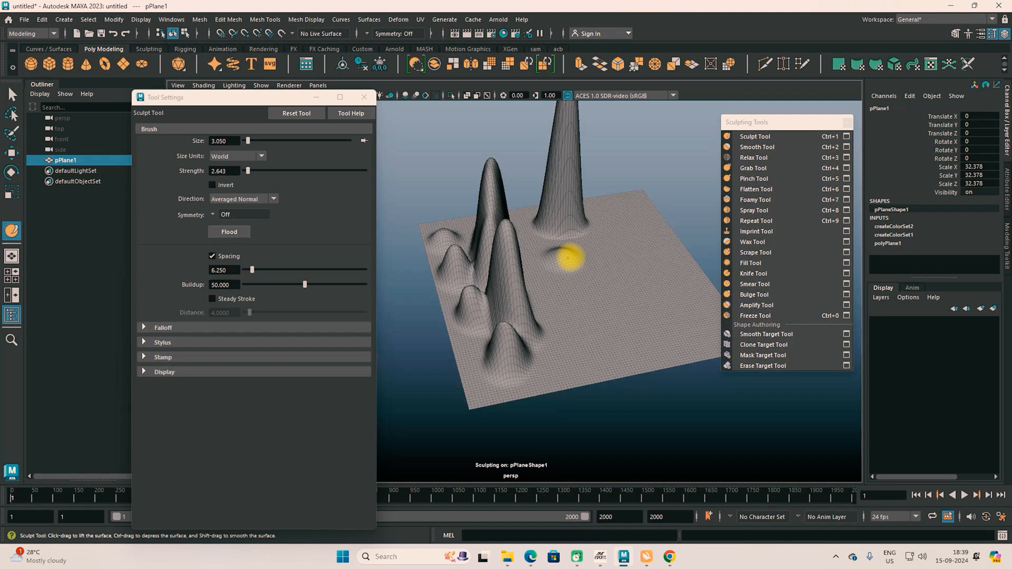
{"action": "mouse_move", "coordinate": [561, 258]}
{"action": "left_mouse_down", "text": "alt"}
{"action": "mouse_move", "coordinate": [519, 327]}
{"action": "mouse_move", "coordinate": [592, 361]}
{"action": "mouse_move", "coordinate": [539, 339]}
{"action": "mouse_move", "coordinate": [548, 315]}
{"action": "mouse_move", "coordinate": [608, 346]}
{"action": "mouse_move", "coordinate": [531, 294]}
{"action": "left_mouse_up", "text": "alt"}
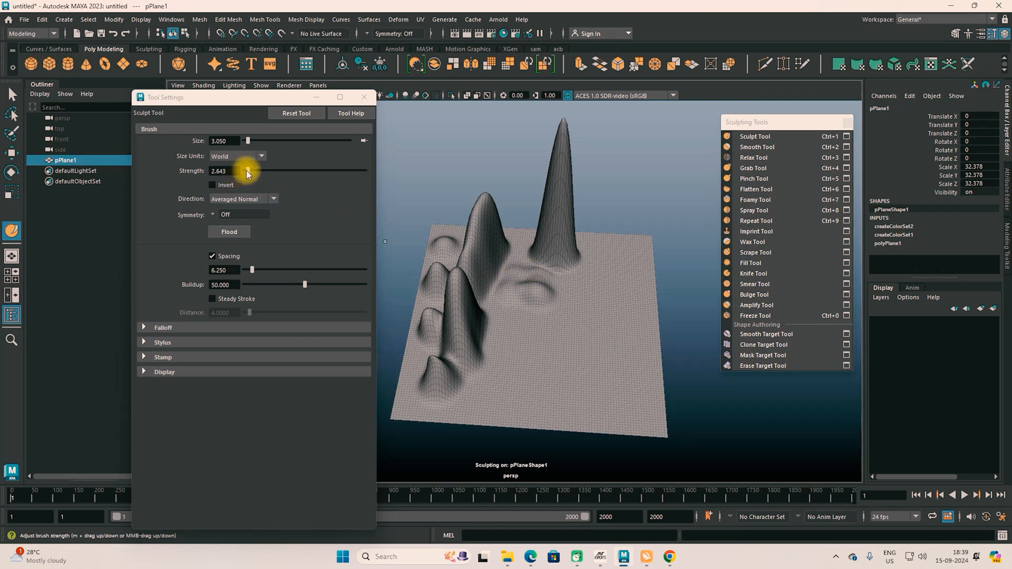
Sculpt a low ridge in front of the tall spike, and a steeper bump at its end with brush strength 19.383.
{"action": "left_click_drag", "start_coordinate": [245, 170], "coordinate": [244, 170]}
{"action": "left_click_drag", "start_coordinate": [573, 285], "coordinate": [515, 282]}
{"action": "scroll", "coordinate": [583, 290], "scroll_direction": "up", "scroll_amount": 4}
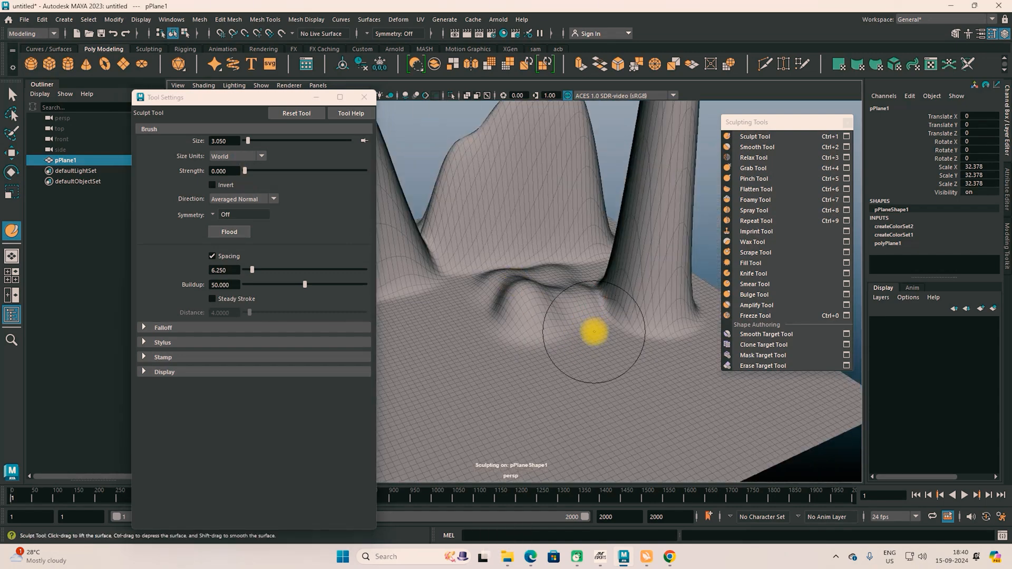
{"action": "mouse_move", "coordinate": [562, 362]}
{"action": "left_mouse_down"}
{"action": "mouse_move", "coordinate": [592, 357]}
{"action": "mouse_move", "coordinate": [643, 372]}
{"action": "left_mouse_up"}
{"action": "left_click_drag", "start_coordinate": [254, 171], "coordinate": [268, 171]}
{"action": "left_click", "coordinate": [662, 363], "text": "alt"}
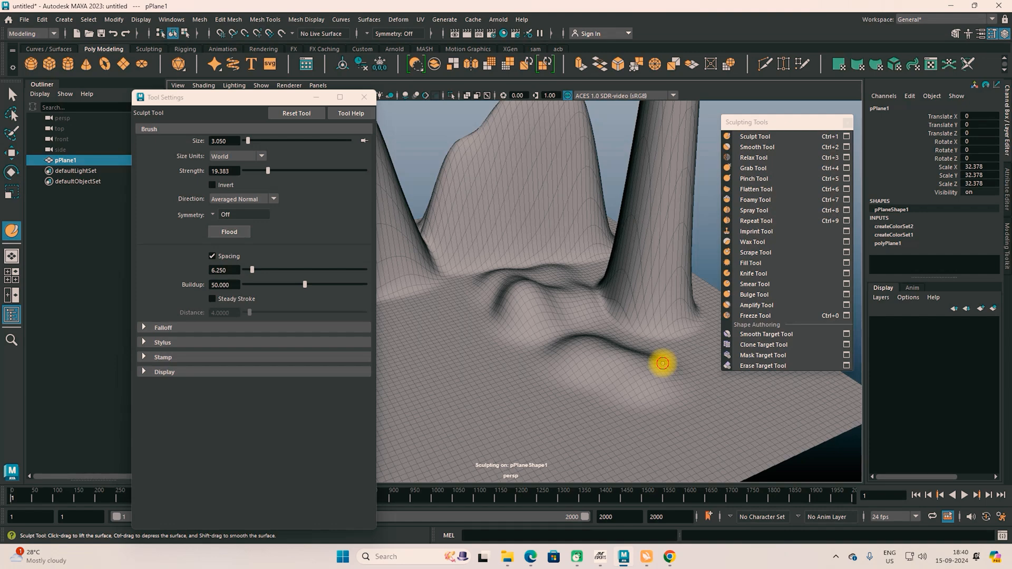
{"action": "left_click_drag", "start_coordinate": [663, 363], "coordinate": [678, 355]}
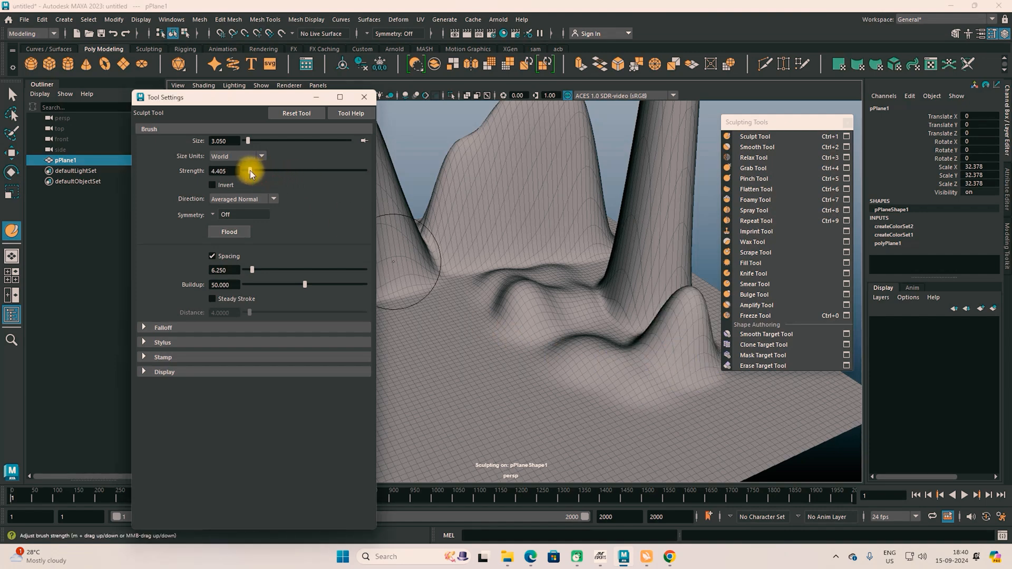
Sculpt low rolling mounds across the middle of the plane with brush strength 3.965.
{"action": "mouse_move", "coordinate": [549, 366]}
{"action": "left_mouse_down"}
{"action": "mouse_move", "coordinate": [485, 336]}
{"action": "mouse_move", "coordinate": [479, 319]}
{"action": "mouse_move", "coordinate": [666, 301]}
{"action": "mouse_move", "coordinate": [562, 339]}
{"action": "mouse_move", "coordinate": [586, 383]}
{"action": "left_mouse_up"}
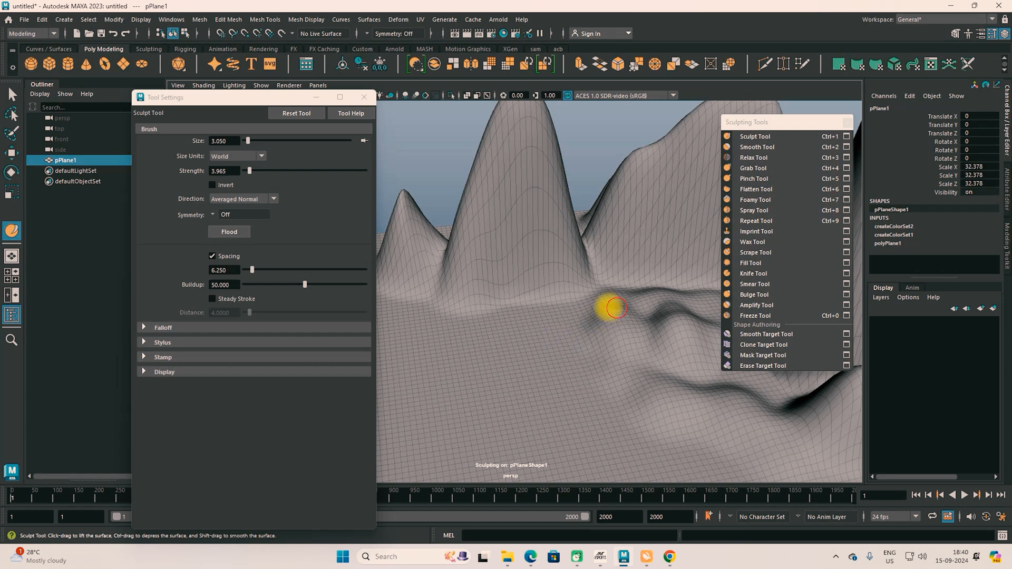
{"action": "mouse_move", "coordinate": [545, 323]}
{"action": "left_mouse_down"}
{"action": "mouse_move", "coordinate": [527, 336]}
{"action": "mouse_move", "coordinate": [429, 318]}
{"action": "mouse_move", "coordinate": [443, 350]}
{"action": "left_mouse_up"}
{"action": "mouse_move", "coordinate": [587, 347]}
{"action": "left_mouse_down"}
{"action": "mouse_move", "coordinate": [552, 377]}
{"action": "mouse_move", "coordinate": [406, 361]}
{"action": "mouse_move", "coordinate": [389, 337]}
{"action": "left_mouse_up"}
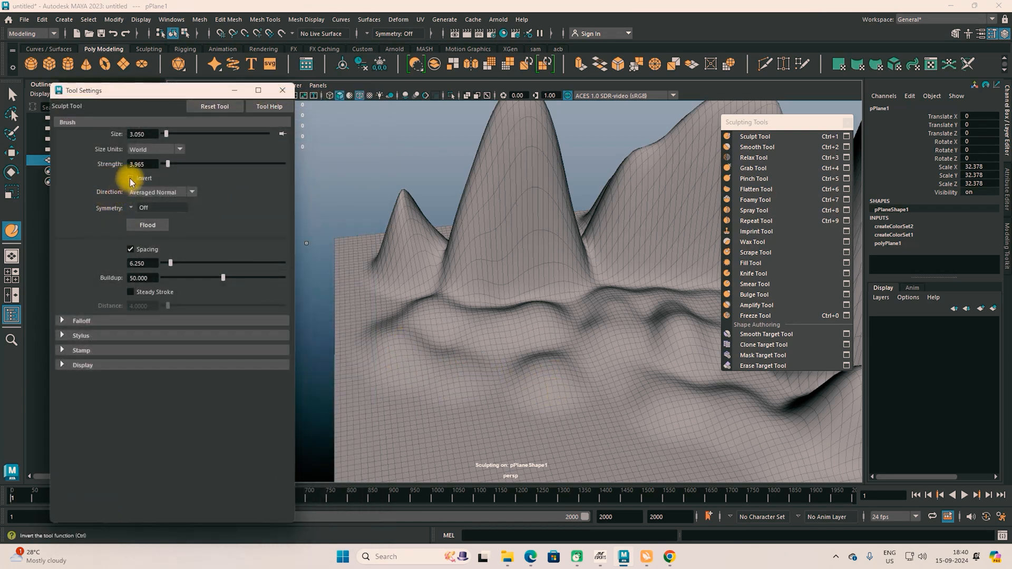
Carve hollows into the plane in front of the mounds with Invert enabled, and disable Invert.
{"action": "left_click", "coordinate": [130, 178]}
{"action": "mouse_move", "coordinate": [450, 409]}
{"action": "left_mouse_down"}
{"action": "mouse_move", "coordinate": [523, 432]}
{"action": "mouse_move", "coordinate": [579, 427]}
{"action": "mouse_move", "coordinate": [548, 329]}
{"action": "left_mouse_up"}
{"action": "left_click_drag", "start_coordinate": [548, 329], "coordinate": [577, 328]}
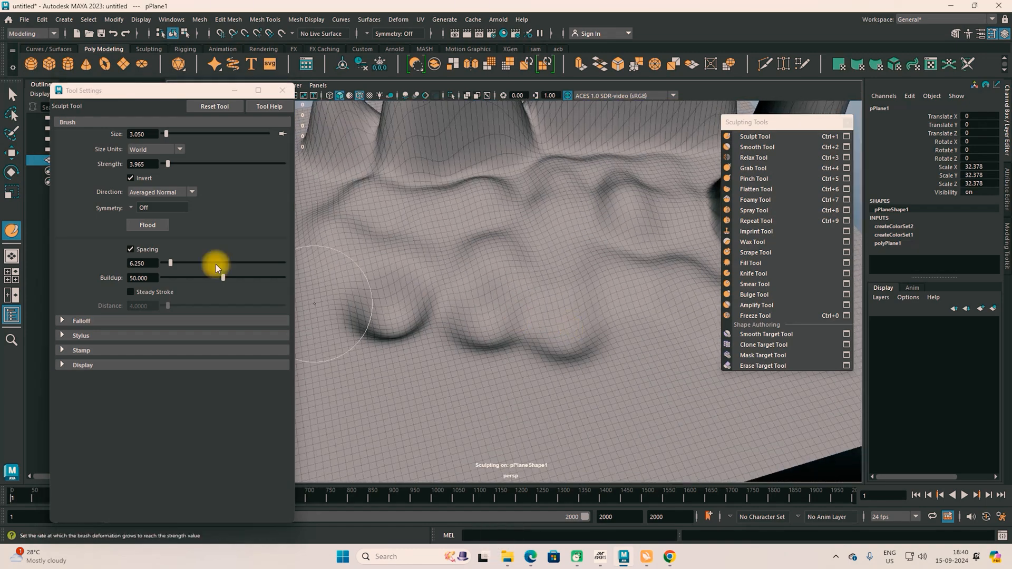
{"action": "left_click", "coordinate": [135, 178]}
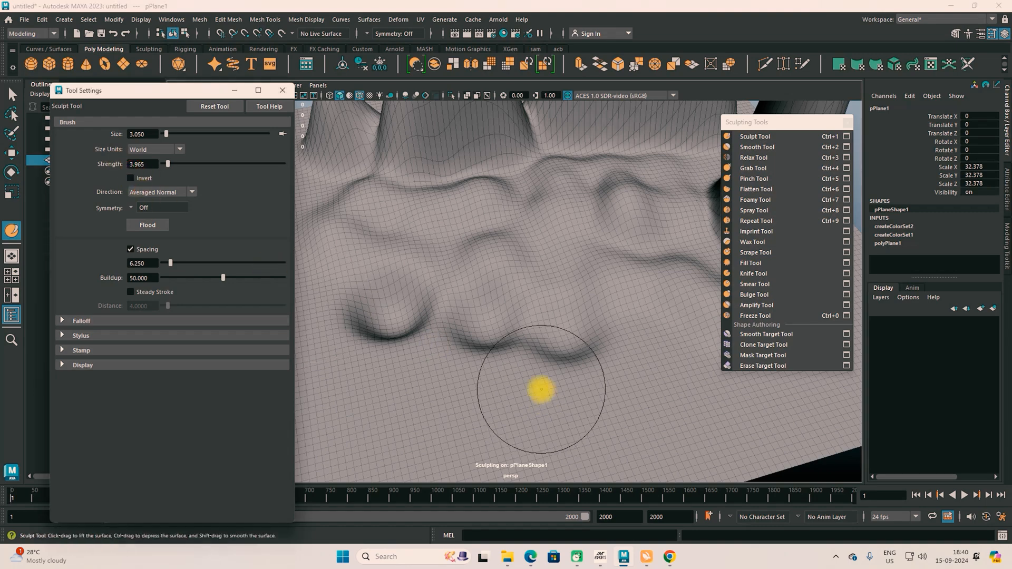
Raise a mound near the plane's near edge and depress the surface beside it.
{"action": "middle_click_drag", "start_coordinate": [541, 389], "coordinate": [453, 322], "text": "alt"}
{"action": "left_click_drag", "start_coordinate": [453, 322], "coordinate": [503, 337], "text": "alt"}
{"action": "middle_click_drag", "start_coordinate": [503, 337], "coordinate": [502, 336], "text": "alt"}
{"action": "mouse_move", "coordinate": [502, 336]}
{"action": "left_mouse_down", "text": "alt"}
{"action": "mouse_move", "coordinate": [526, 345]}
{"action": "mouse_move", "coordinate": [502, 358]}
{"action": "mouse_move", "coordinate": [552, 355]}
{"action": "mouse_move", "coordinate": [374, 379]}
{"action": "mouse_move", "coordinate": [402, 381]}
{"action": "mouse_move", "coordinate": [414, 361]}
{"action": "mouse_move", "coordinate": [422, 366]}
{"action": "left_mouse_up", "text": "alt"}
{"action": "left_click_drag", "start_coordinate": [425, 411], "coordinate": [441, 364], "text": "alt"}
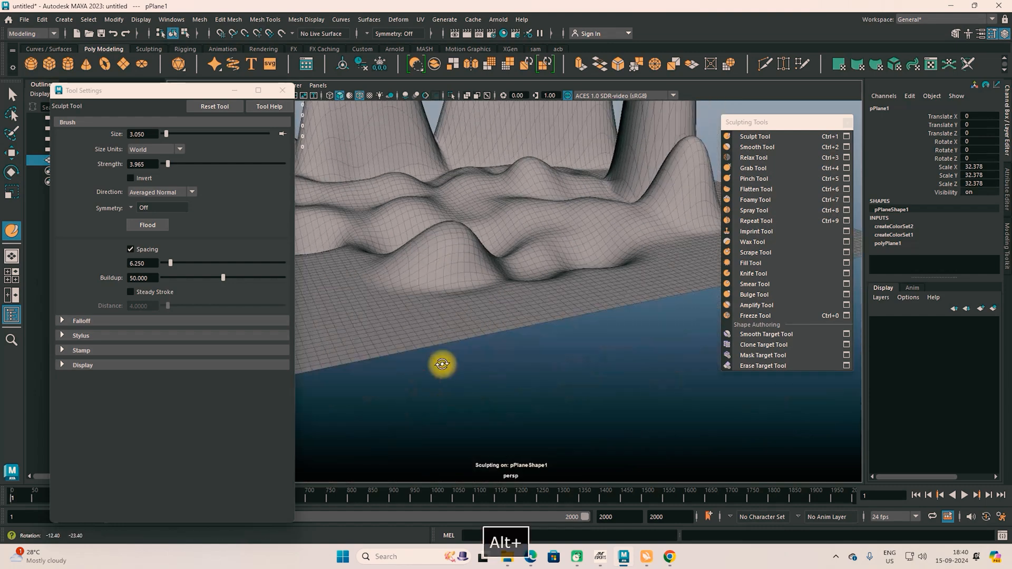
{"action": "left_click_drag", "start_coordinate": [395, 293], "coordinate": [372, 285]}
{"action": "mouse_move", "coordinate": [414, 314]}
{"action": "middle_mouse_down", "text": "alt"}
{"action": "mouse_move", "coordinate": [442, 332]}
{"action": "mouse_move", "coordinate": [519, 345]}
{"action": "middle_mouse_up", "text": "alt"}
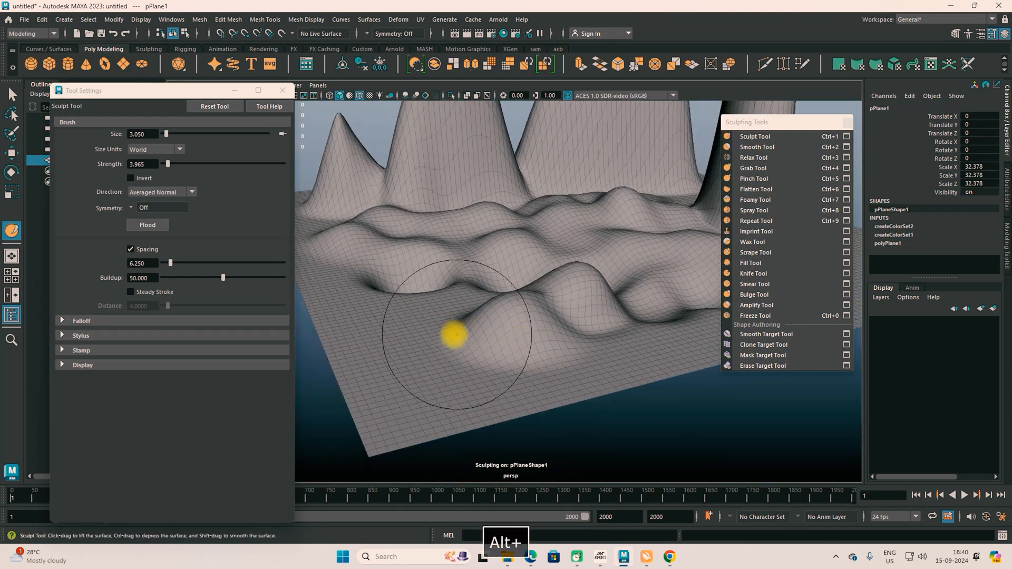
{"action": "left_click_drag", "start_coordinate": [431, 333], "coordinate": [421, 339], "text": "ctrl"}
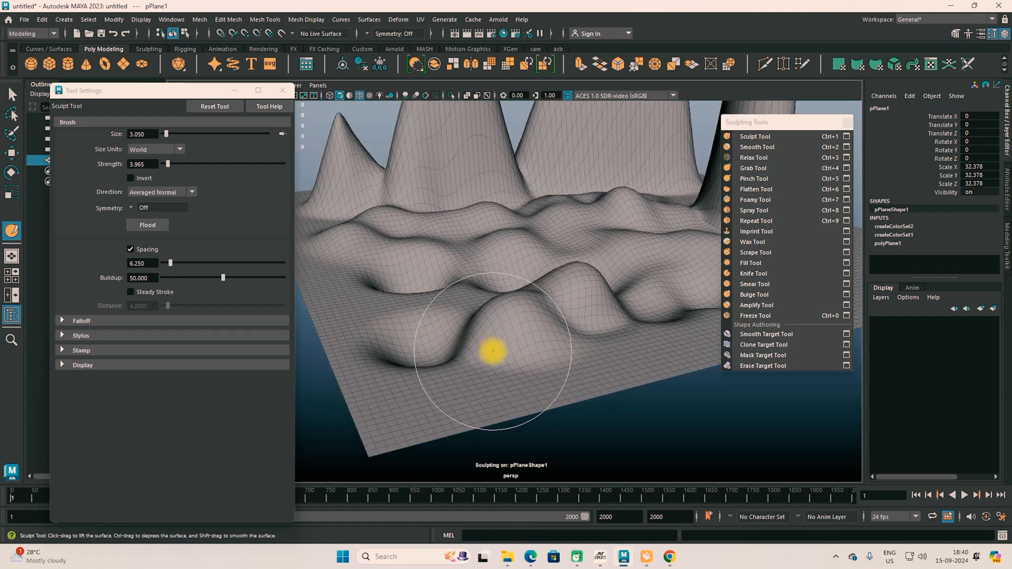
Smooth the low mounds in the middle of the plane and the uneven areas between the peaks.
{"action": "left_click_drag", "start_coordinate": [362, 314], "coordinate": [429, 343], "text": "alt"}
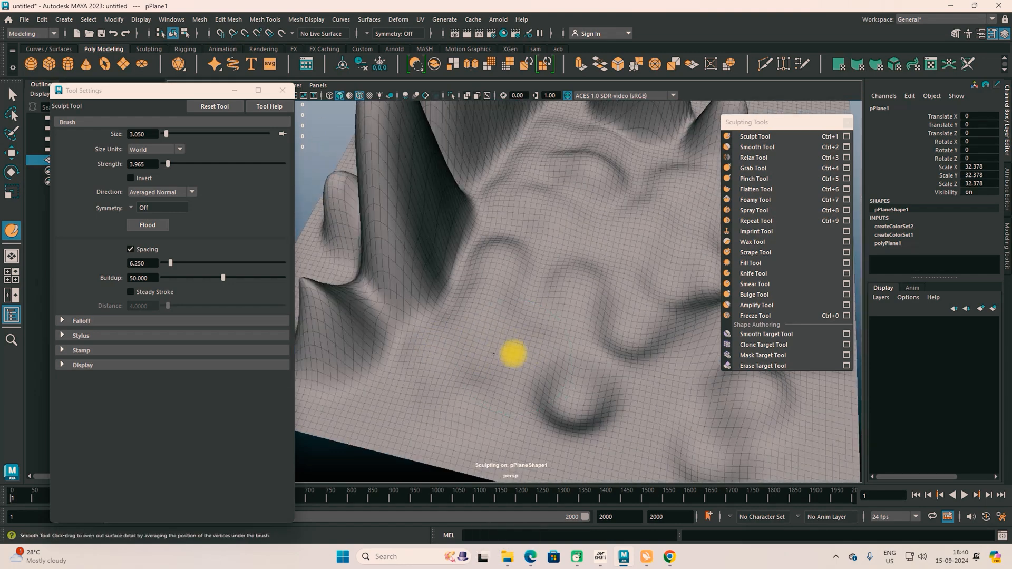
{"action": "mouse_move", "coordinate": [571, 396]}
{"action": "left_mouse_down", "text": "alt"}
{"action": "mouse_move", "coordinate": [506, 389]}
{"action": "mouse_move", "coordinate": [547, 347]}
{"action": "mouse_move", "coordinate": [503, 403]}
{"action": "mouse_move", "coordinate": [475, 400]}
{"action": "mouse_move", "coordinate": [545, 400]}
{"action": "left_mouse_up", "text": "alt"}
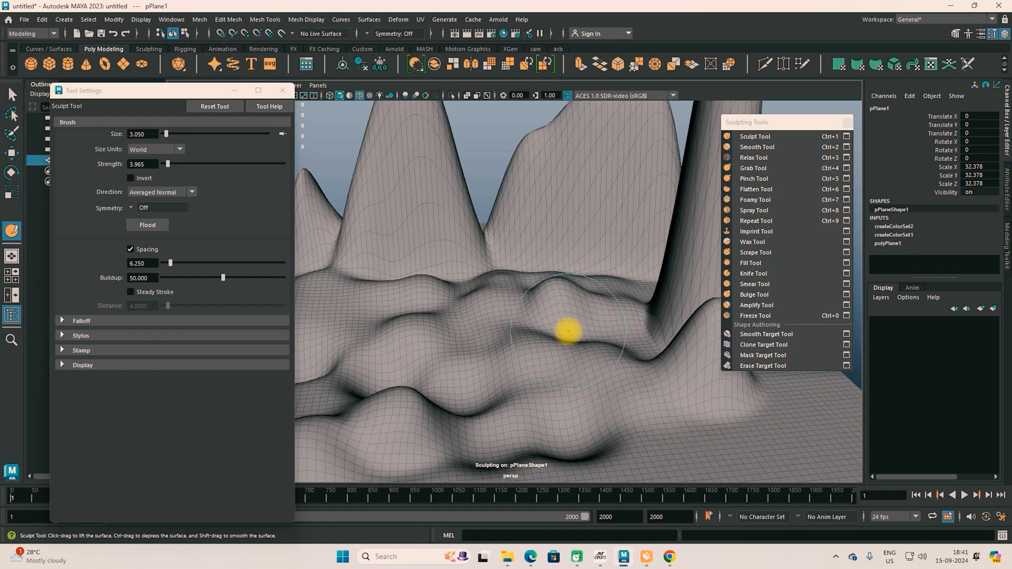
{"action": "mouse_move", "coordinate": [567, 331]}
{"action": "left_mouse_down", "text": "shift"}
{"action": "mouse_move", "coordinate": [541, 300]}
{"action": "mouse_move", "coordinate": [553, 285]}
{"action": "mouse_move", "coordinate": [481, 293]}
{"action": "left_mouse_up", "text": "shift"}
{"action": "mouse_move", "coordinate": [440, 386]}
{"action": "left_mouse_down", "text": "shift"}
{"action": "mouse_move", "coordinate": [406, 411]}
{"action": "mouse_move", "coordinate": [623, 459]}
{"action": "mouse_move", "coordinate": [407, 389]}
{"action": "left_mouse_up", "text": "shift"}
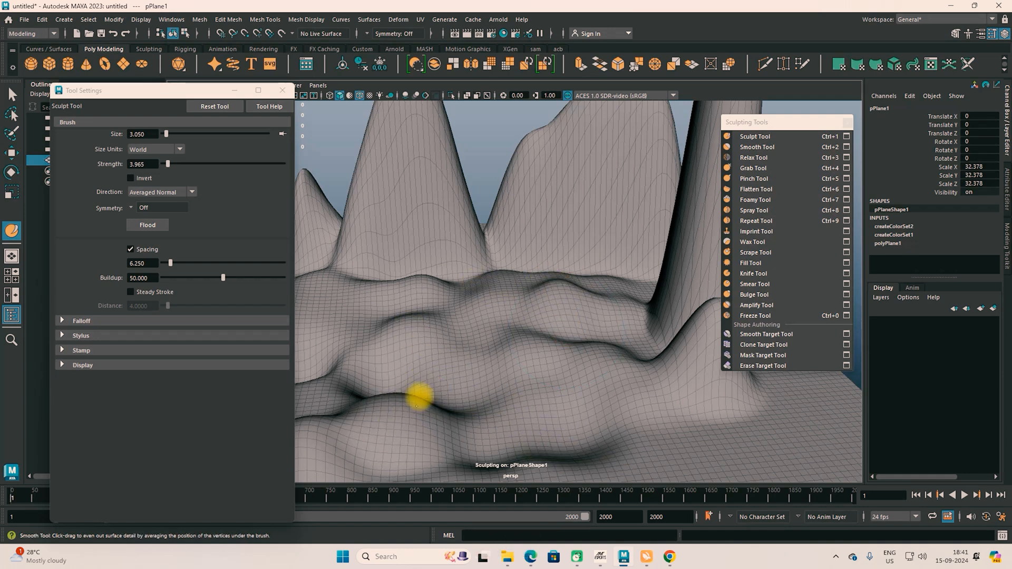
{"action": "mouse_move", "coordinate": [501, 405]}
{"action": "left_mouse_down", "text": "alt"}
{"action": "mouse_move", "coordinate": [560, 411]}
{"action": "mouse_move", "coordinate": [537, 356]}
{"action": "mouse_move", "coordinate": [431, 326]}
{"action": "mouse_move", "coordinate": [579, 394]}
{"action": "left_mouse_up", "text": "alt"}
{"action": "mouse_move", "coordinate": [485, 380]}
{"action": "left_mouse_down", "text": "shift"}
{"action": "mouse_move", "coordinate": [409, 316]}
{"action": "mouse_move", "coordinate": [543, 380]}
{"action": "mouse_move", "coordinate": [643, 359]}
{"action": "mouse_move", "coordinate": [583, 287]}
{"action": "left_mouse_up", "text": "shift"}
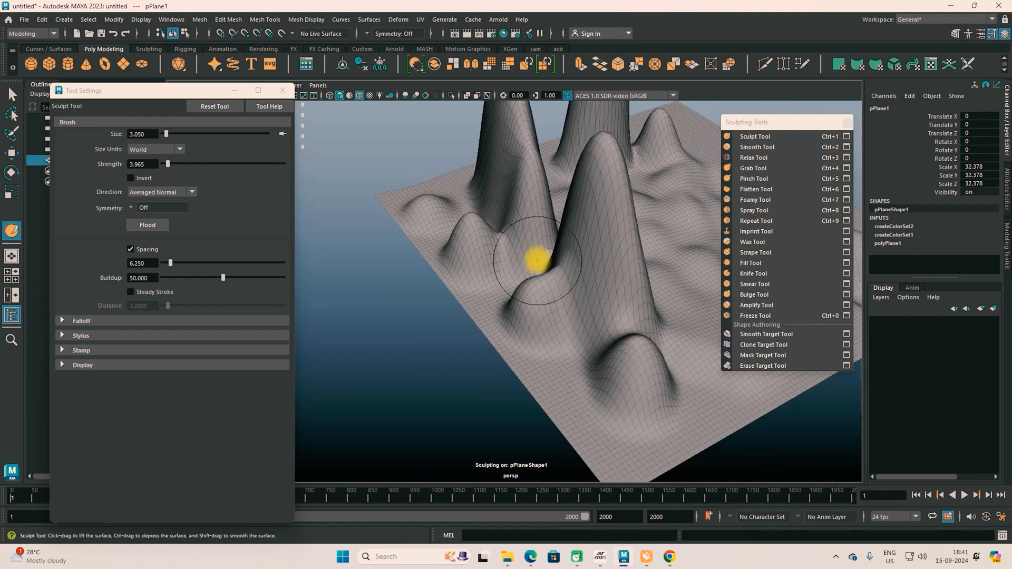
{"action": "left_click_drag", "start_coordinate": [536, 260], "coordinate": [481, 459], "text": "alt"}
{"action": "mouse_move", "coordinate": [458, 285]}
{"action": "left_mouse_down", "text": "shift"}
{"action": "mouse_move", "coordinate": [459, 208]}
{"action": "mouse_move", "coordinate": [481, 255]}
{"action": "mouse_move", "coordinate": [477, 369]}
{"action": "mouse_move", "coordinate": [505, 376]}
{"action": "mouse_move", "coordinate": [440, 327]}
{"action": "mouse_move", "coordinate": [448, 355]}
{"action": "mouse_move", "coordinate": [501, 361]}
{"action": "mouse_move", "coordinate": [353, 381]}
{"action": "mouse_move", "coordinate": [407, 440]}
{"action": "mouse_move", "coordinate": [544, 418]}
{"action": "mouse_move", "coordinate": [583, 429]}
{"action": "left_mouse_up", "text": "shift"}
{"action": "mouse_move", "coordinate": [502, 399]}
{"action": "left_mouse_down", "text": "alt"}
{"action": "mouse_move", "coordinate": [441, 305]}
{"action": "mouse_move", "coordinate": [488, 350]}
{"action": "mouse_move", "coordinate": [558, 361]}
{"action": "mouse_move", "coordinate": [516, 360]}
{"action": "left_mouse_up", "text": "alt"}
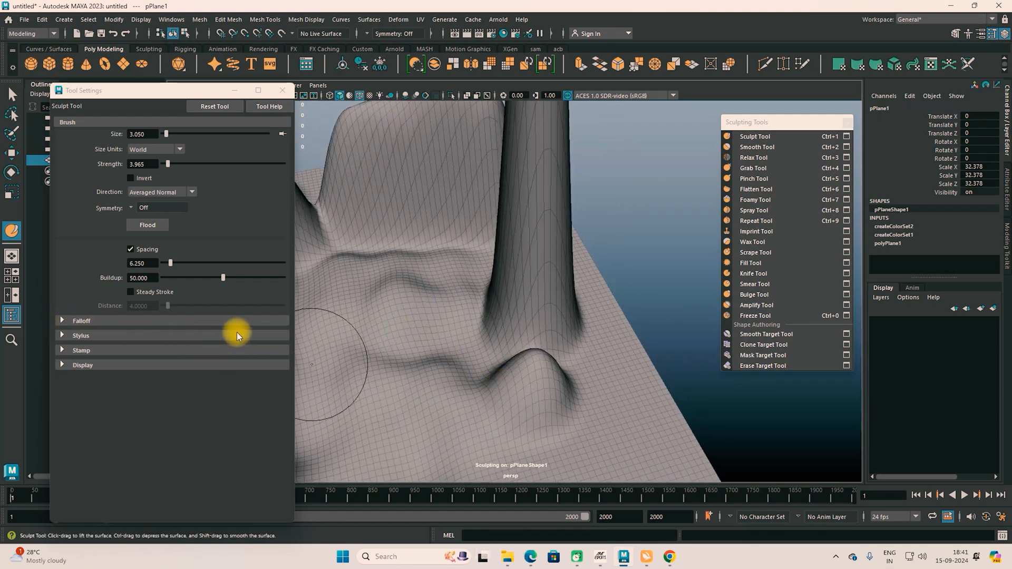
Examine the Sculpt Tool's Falloff, Stylus and Stamp settings.
{"action": "left_click", "coordinate": [64, 320]}
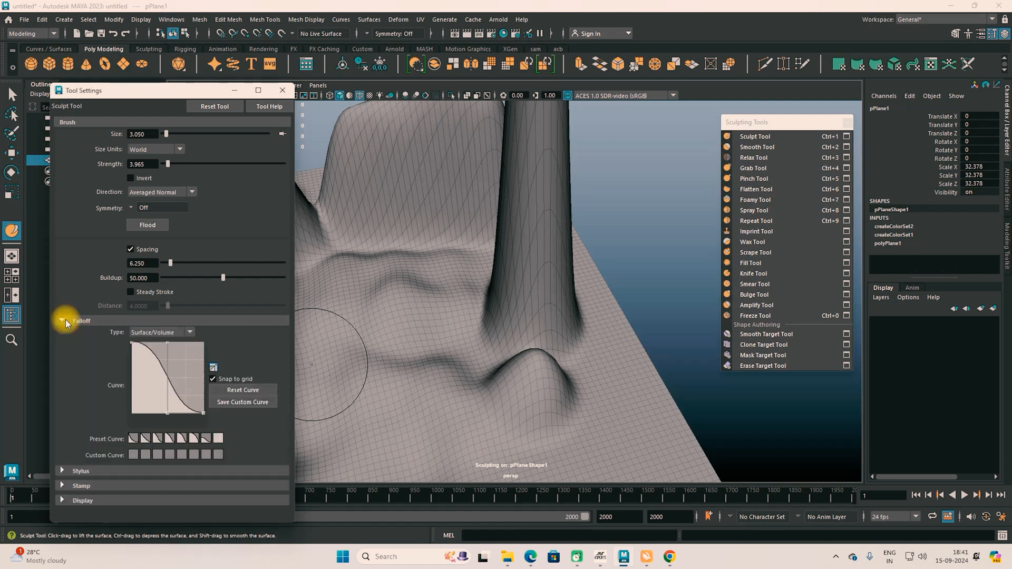
{"action": "left_click", "coordinate": [65, 320]}
{"action": "left_click", "coordinate": [71, 338]}
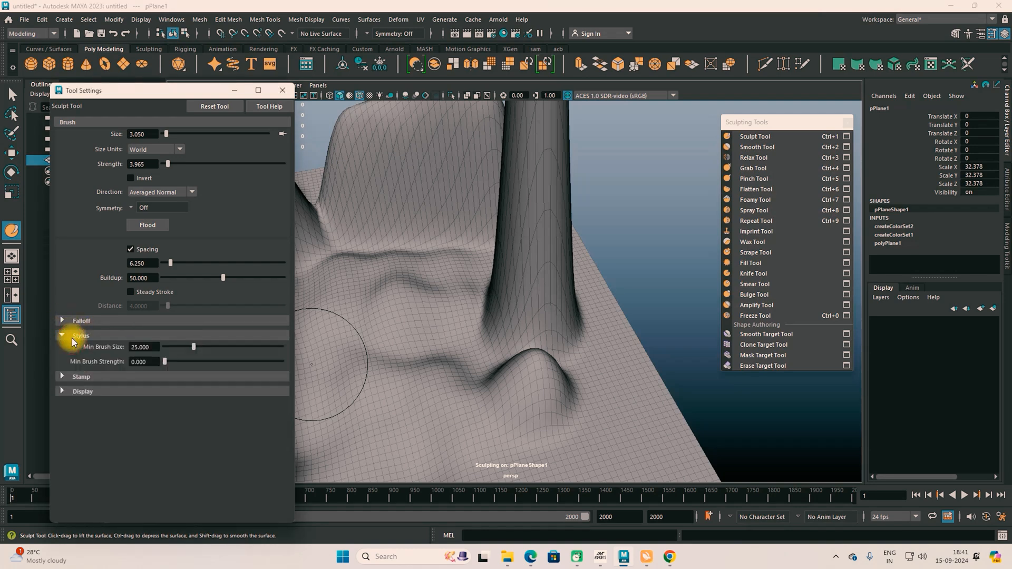
{"action": "left_click", "coordinate": [72, 339]}
{"action": "left_click", "coordinate": [81, 351]}
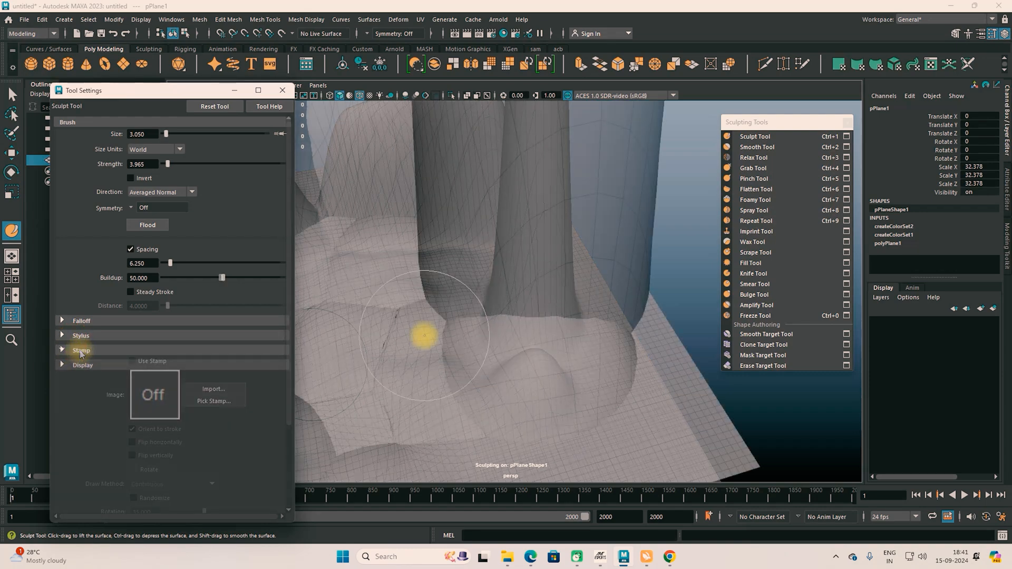
Try flooding the whole surface with the Sculpt Tool at strength 3.965, and undo the flood.
{"action": "key", "text": "ctrl+z"}
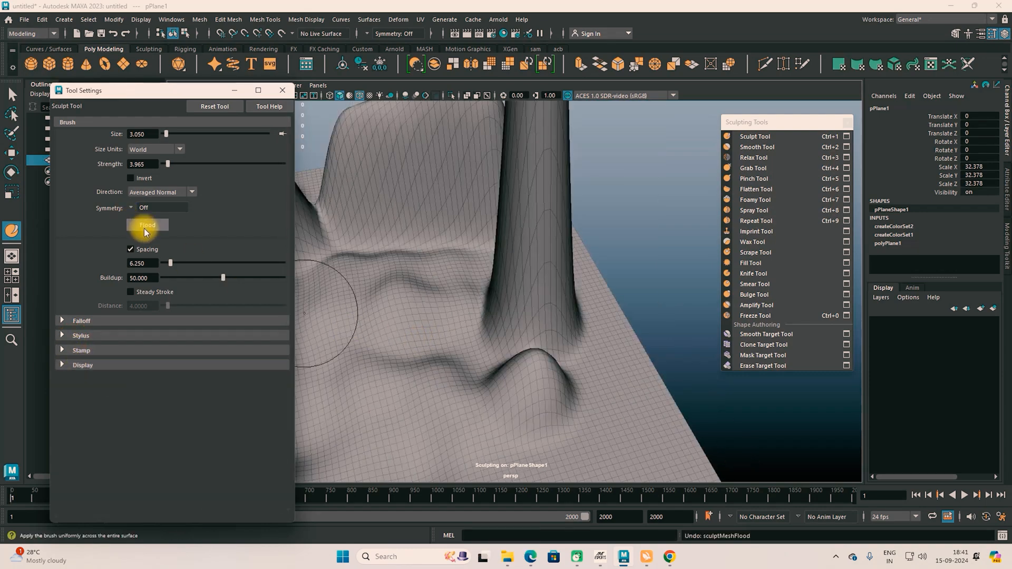
{"action": "scroll", "coordinate": [342, 317], "scroll_direction": "down", "scroll_amount": 4}
{"action": "left_click_drag", "start_coordinate": [388, 336], "coordinate": [378, 333]}
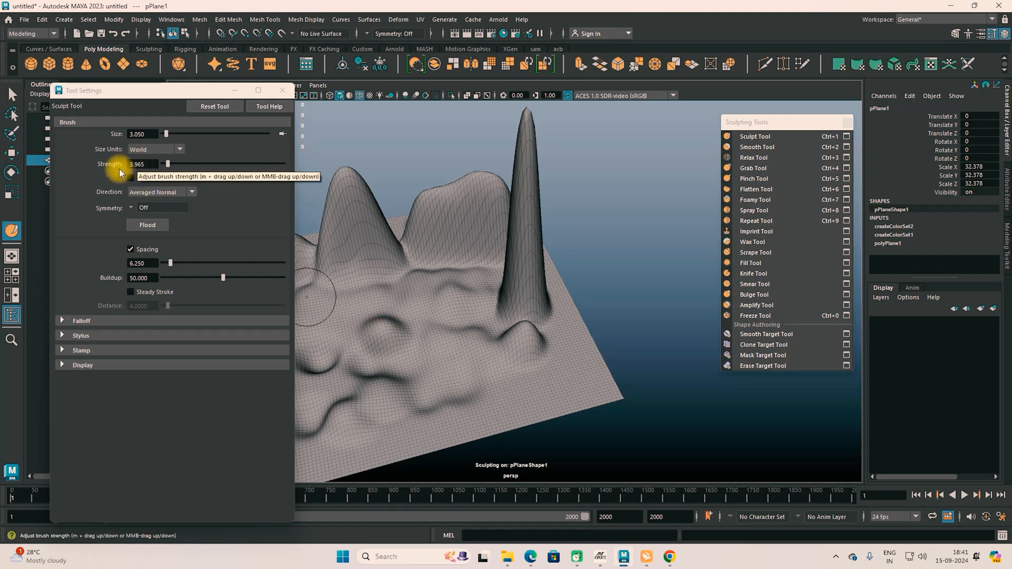
{"action": "left_click", "coordinate": [148, 225]}
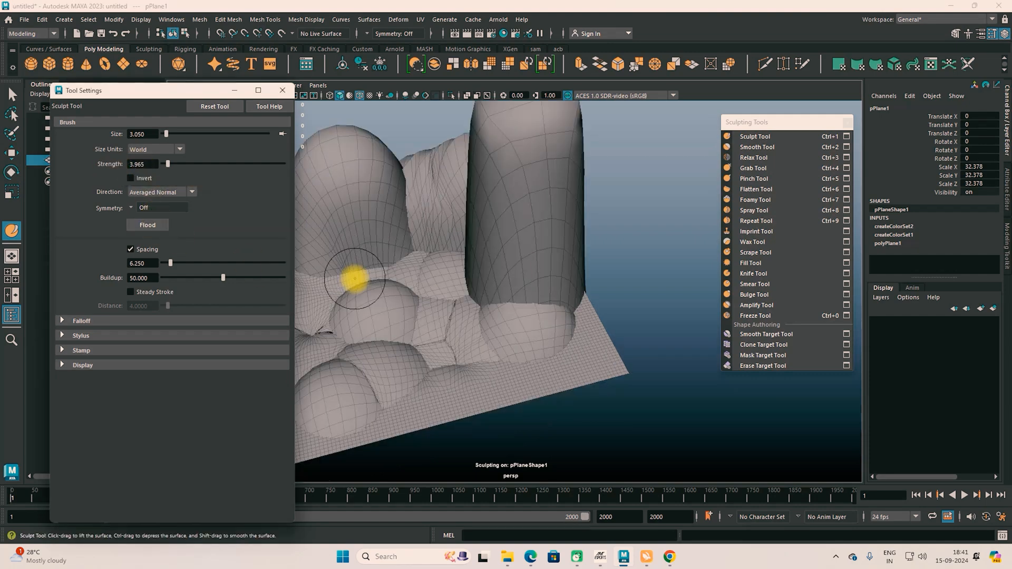
{"action": "scroll", "coordinate": [356, 279], "scroll_direction": "down", "scroll_amount": 5}
{"action": "mouse_move", "coordinate": [356, 282]}
{"action": "left_mouse_down", "text": "alt"}
{"action": "mouse_move", "coordinate": [592, 346]}
{"action": "mouse_move", "coordinate": [639, 314]}
{"action": "mouse_move", "coordinate": [614, 274]}
{"action": "mouse_move", "coordinate": [583, 260]}
{"action": "mouse_move", "coordinate": [515, 271]}
{"action": "mouse_move", "coordinate": [467, 314]}
{"action": "mouse_move", "coordinate": [399, 335]}
{"action": "left_mouse_up", "text": "alt"}
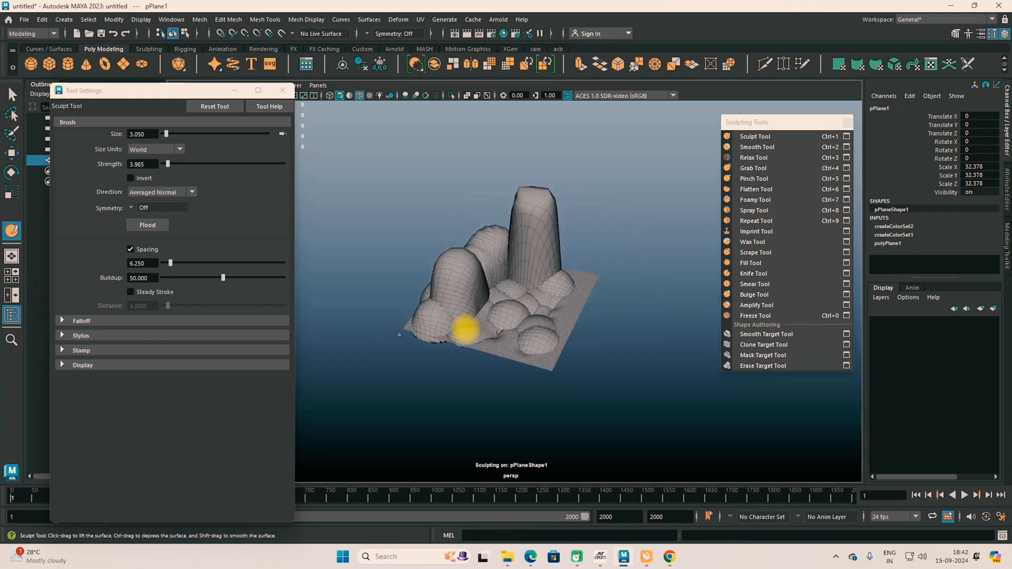
{"action": "right_click_drag", "start_coordinate": [465, 329], "coordinate": [587, 382], "text": "alt"}
{"action": "mouse_move", "coordinate": [537, 351]}
{"action": "left_mouse_down", "text": "alt"}
{"action": "mouse_move", "coordinate": [445, 350]}
{"action": "mouse_move", "coordinate": [473, 349]}
{"action": "left_mouse_up", "text": "alt"}
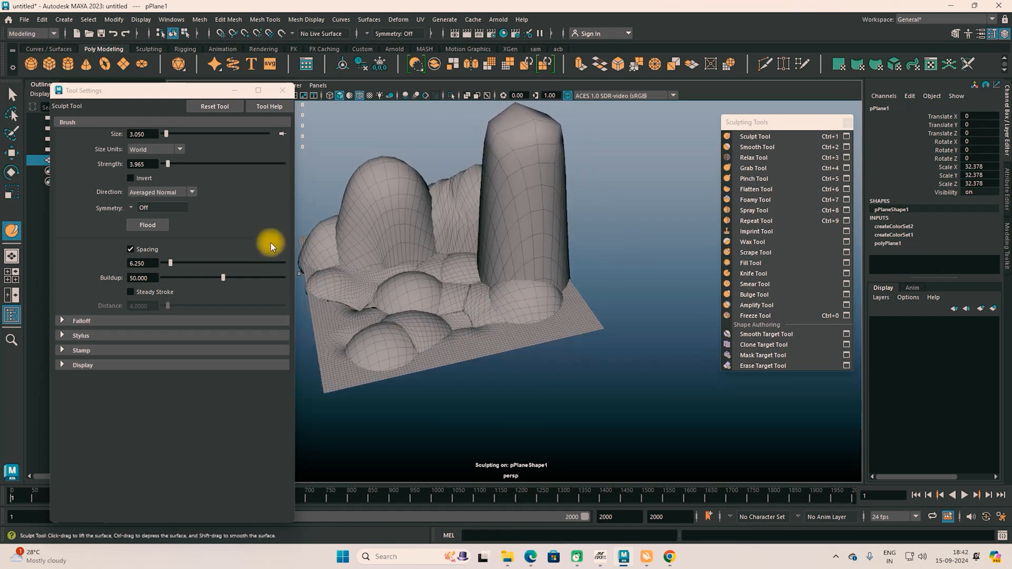
{"action": "key", "text": "ctrl+z"}
Try flooding the surface three times at brush strength 0.881, and undo the floods.
{"action": "left_click_drag", "start_coordinate": [167, 165], "coordinate": [164, 165]}
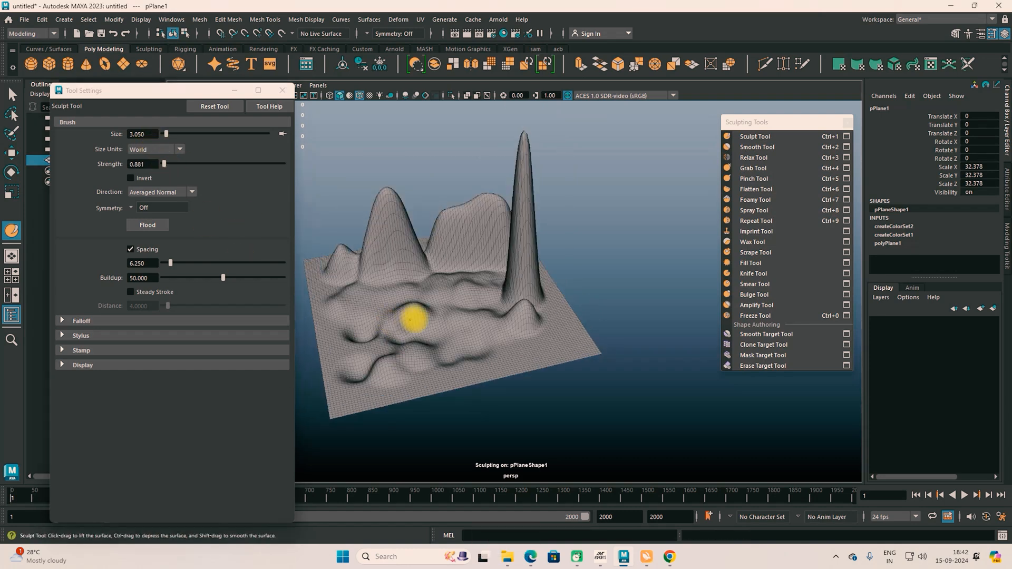
{"action": "left_click", "coordinate": [154, 224]}
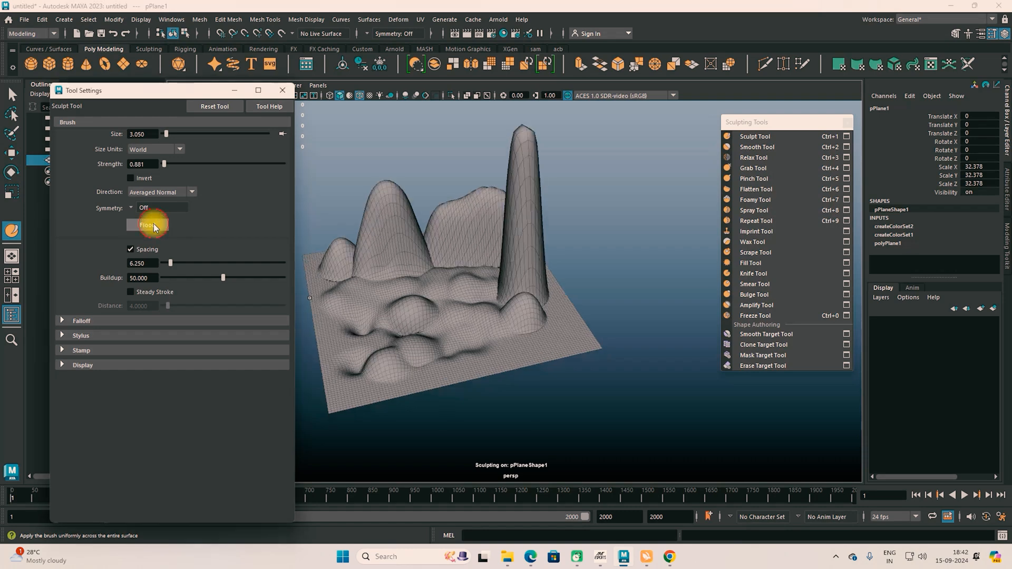
{"action": "left_click", "coordinate": [154, 223]}
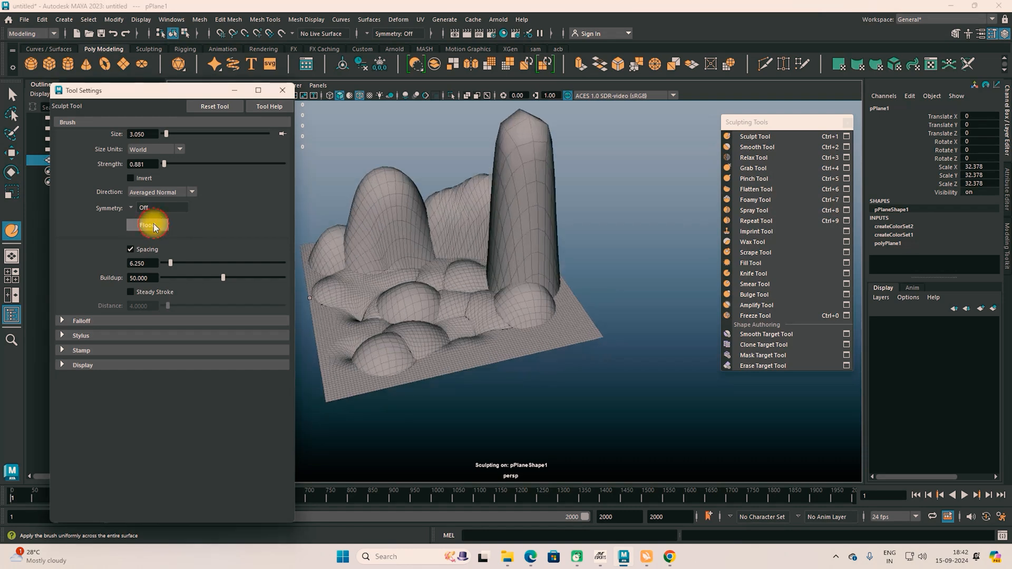
{"action": "left_click", "coordinate": [153, 224]}
{"action": "left_click_drag", "start_coordinate": [254, 275], "coordinate": [464, 344], "text": "alt"}
{"action": "key", "text": "ctrl+z"}
{"action": "key", "text": "ctrl+z"}
{"action": "key", "text": "ctrl+z"}
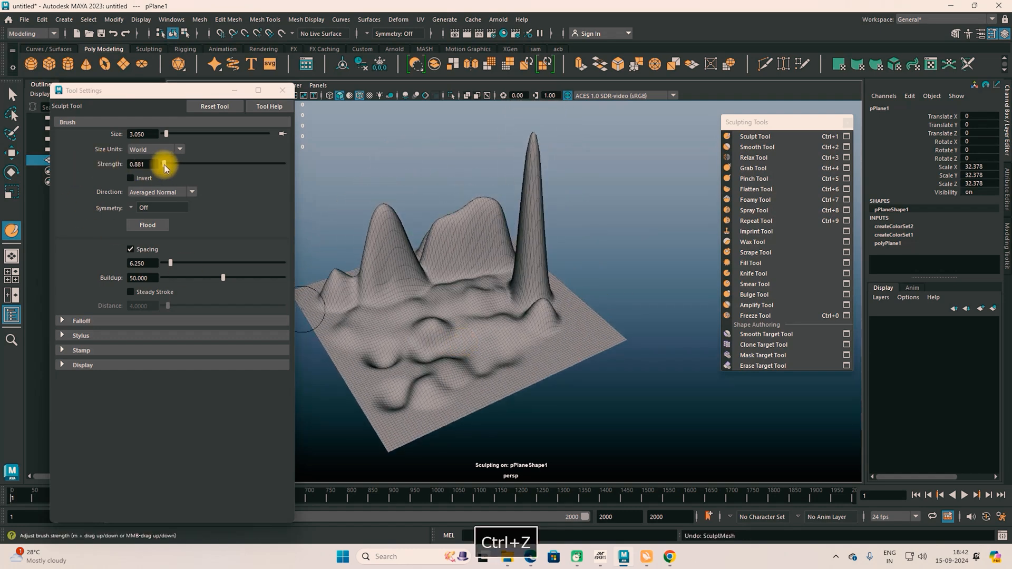
Flood the surface once at brush strength 0.441 and once at 10.132, and undo the stronger flood.
{"action": "left_click_drag", "start_coordinate": [167, 163], "coordinate": [163, 164]}
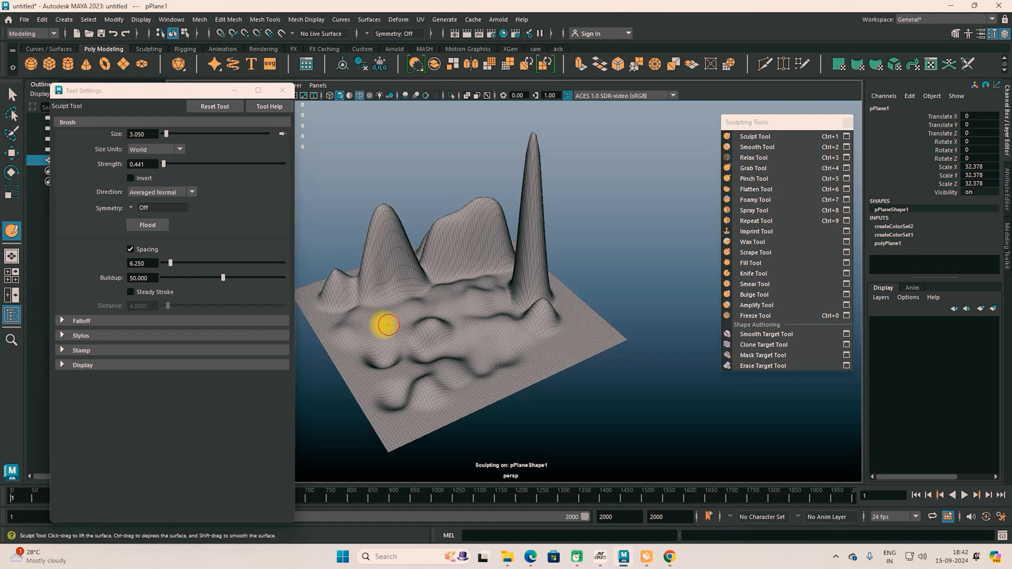
{"action": "left_click", "coordinate": [154, 225]}
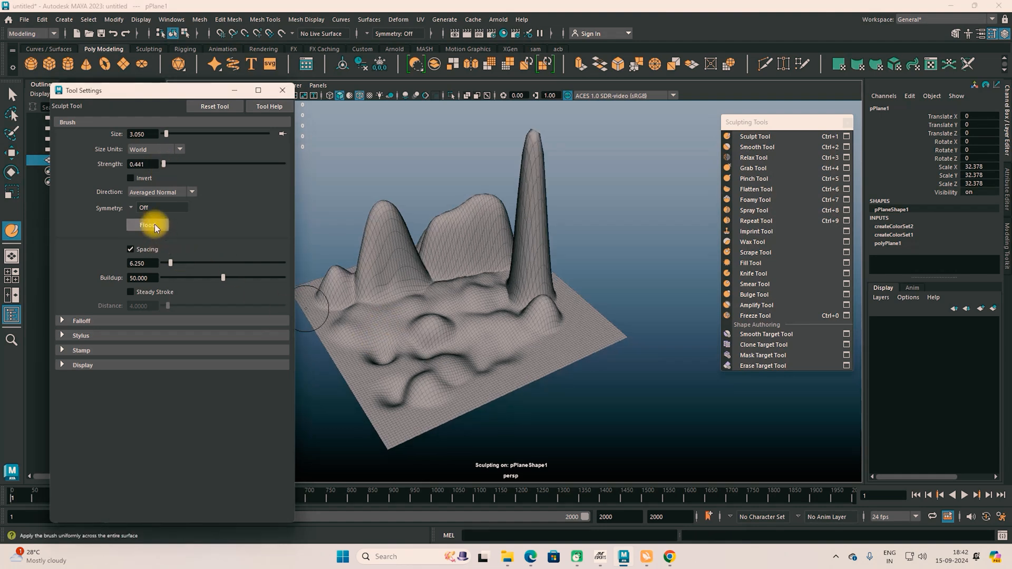
{"action": "left_click_drag", "start_coordinate": [163, 164], "coordinate": [175, 164]}
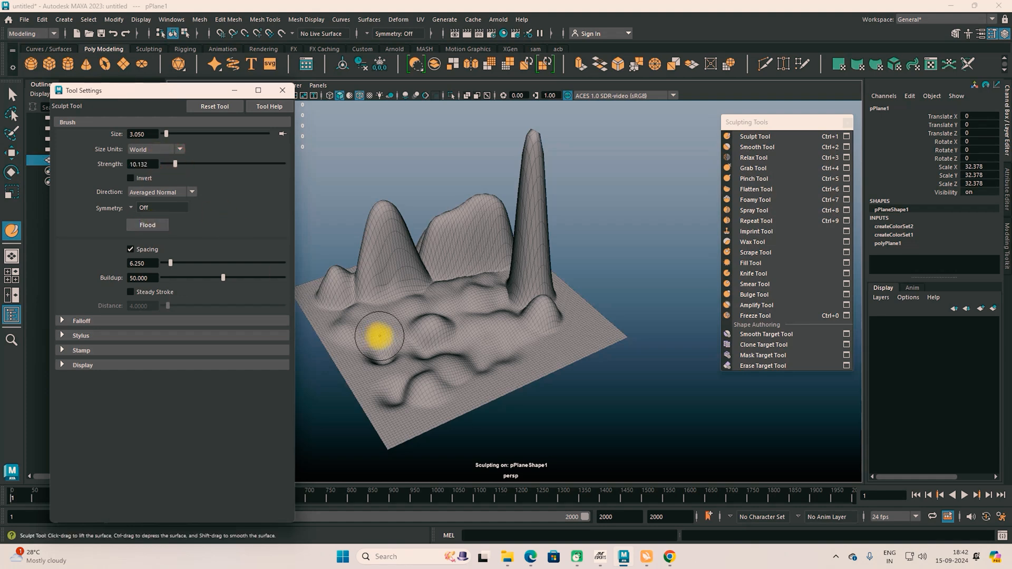
{"action": "left_click", "coordinate": [157, 226]}
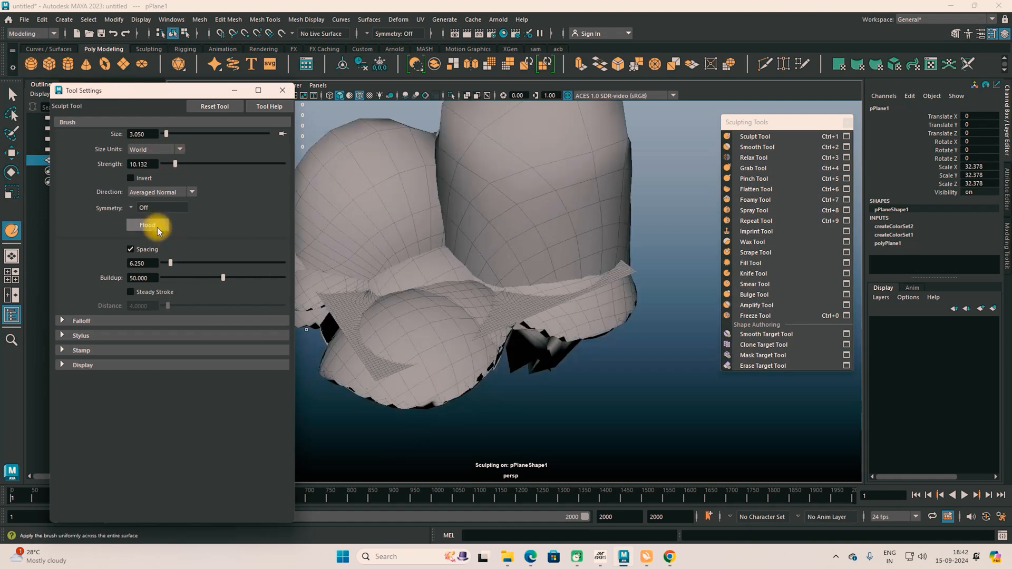
{"action": "key", "text": "ctrl+z"}
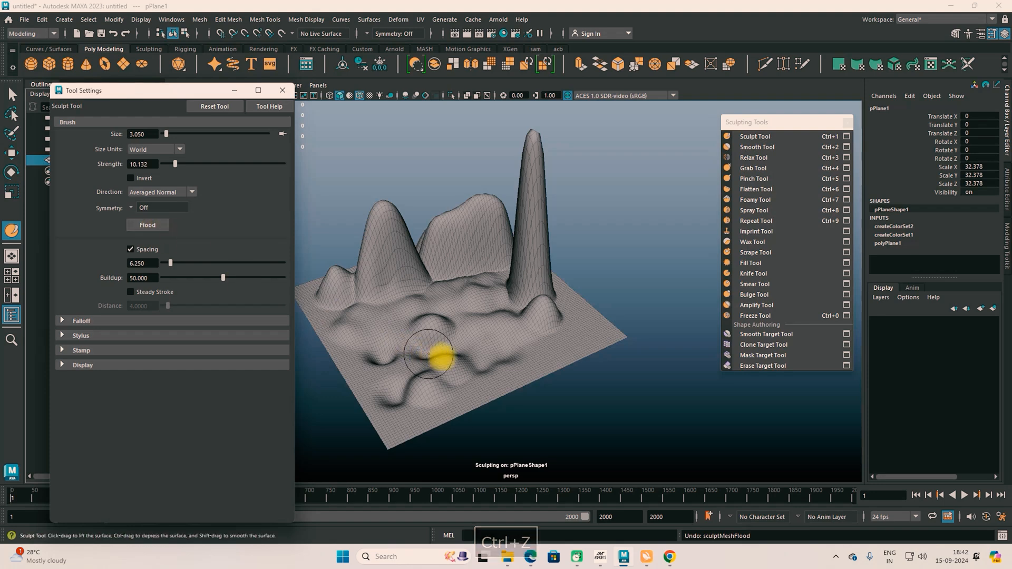
Undo the recent edits back to the tall peaks, the spike and the low bumps beside it.
{"action": "left_click_drag", "start_coordinate": [440, 355], "coordinate": [478, 383], "text": "alt"}
{"action": "key", "text": "ctrl+z"}
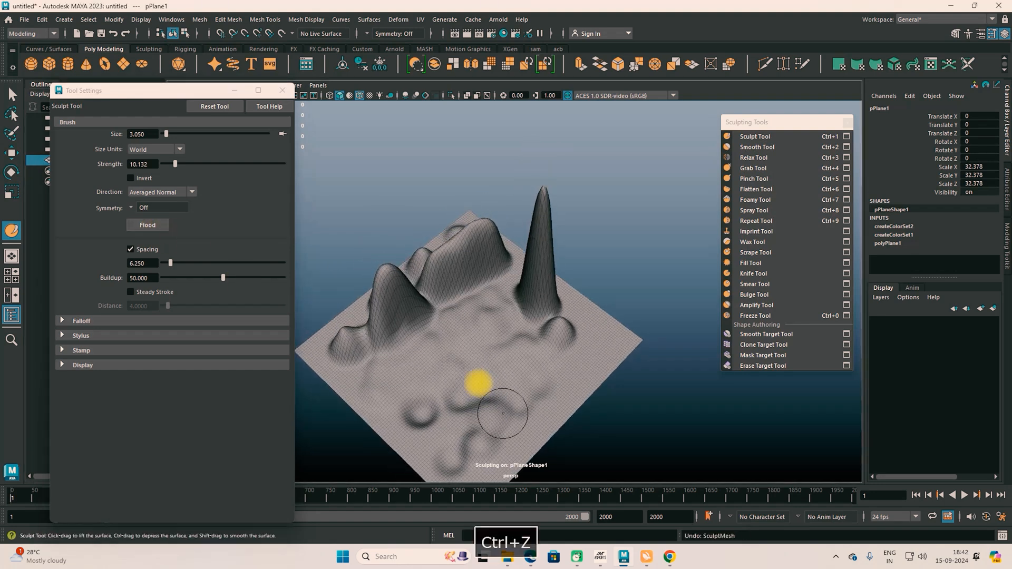
{"action": "left_click_drag", "start_coordinate": [443, 369], "coordinate": [445, 354], "text": "alt"}
{"action": "key", "text": "ctrl+z"}
{"action": "key", "text": "ctrl+z"}
{"action": "key", "text": "ctrl+z"}
{"action": "key", "text": "ctrl+z"}
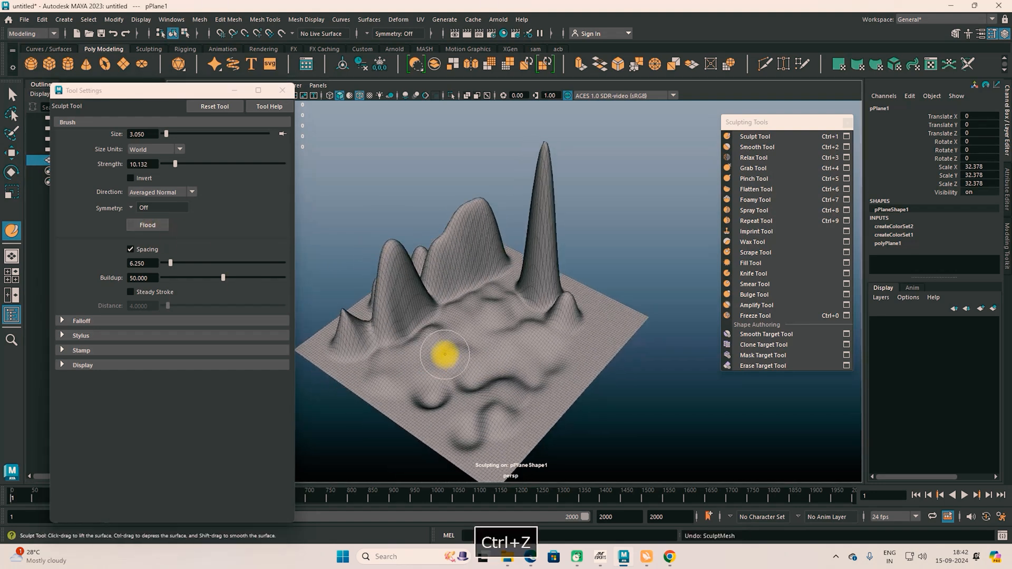
{"action": "key", "text": "ctrl+z"}
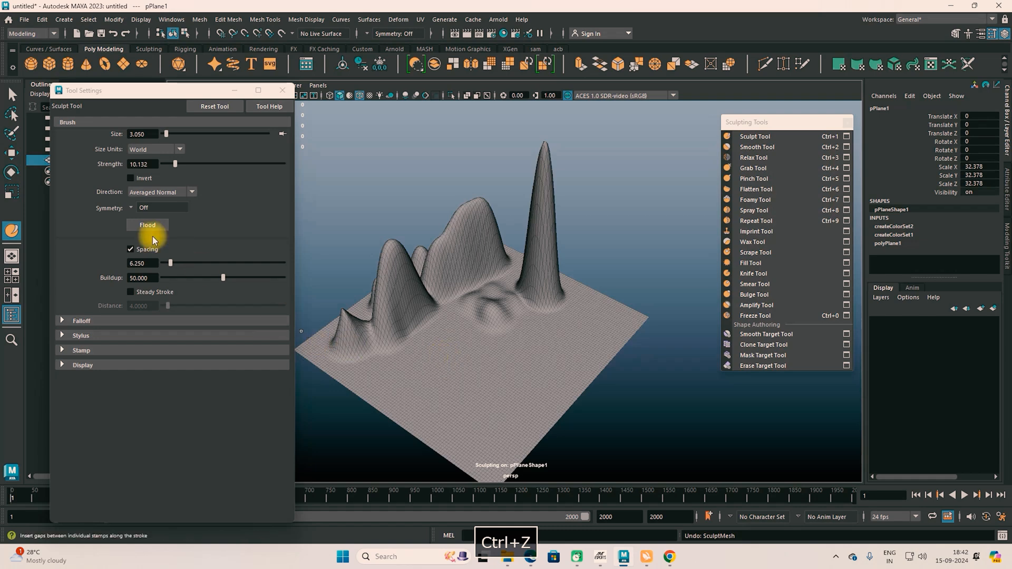
Try sculpting mirrored bumps on the flat part of the plane with the Sculpt Tool's symmetry set to Object X.
{"action": "left_click", "coordinate": [132, 210]}
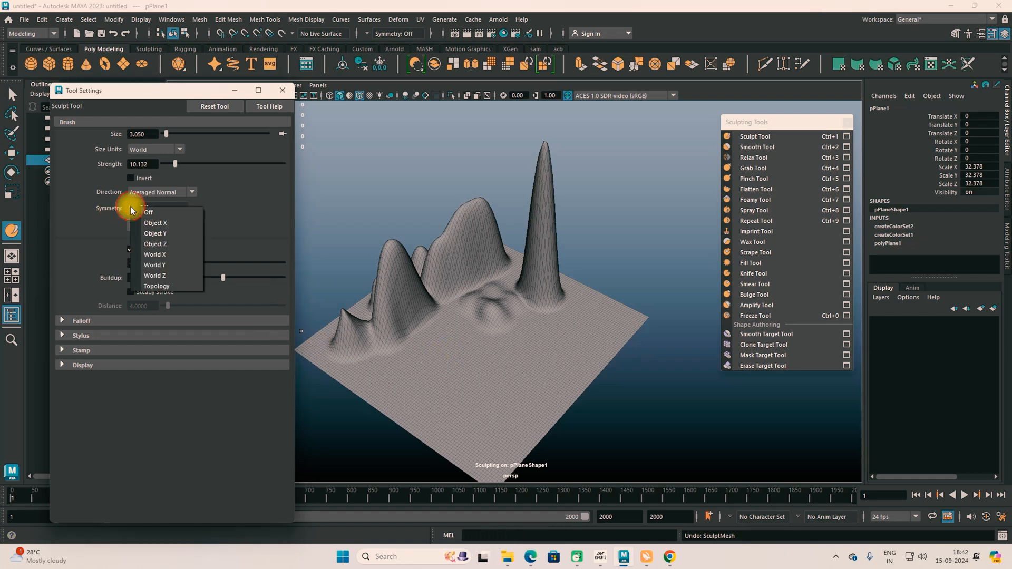
{"action": "left_click", "coordinate": [458, 378]}
{"action": "mouse_move", "coordinate": [458, 377]}
{"action": "left_mouse_down", "text": "alt"}
{"action": "mouse_move", "coordinate": [470, 404]}
{"action": "mouse_move", "coordinate": [434, 321]}
{"action": "left_mouse_up", "text": "alt"}
{"action": "scroll", "coordinate": [436, 319], "scroll_direction": "up", "scroll_amount": 4}
{"action": "mouse_move", "coordinate": [524, 352]}
{"action": "left_mouse_down", "text": "alt"}
{"action": "mouse_move", "coordinate": [455, 330]}
{"action": "mouse_move", "coordinate": [436, 332]}
{"action": "mouse_move", "coordinate": [446, 351]}
{"action": "mouse_move", "coordinate": [515, 339]}
{"action": "mouse_move", "coordinate": [427, 334]}
{"action": "mouse_move", "coordinate": [467, 343]}
{"action": "left_mouse_up", "text": "alt"}
{"action": "scroll", "coordinate": [455, 330], "scroll_direction": "up", "scroll_amount": 2}
{"action": "left_click", "coordinate": [162, 210]}
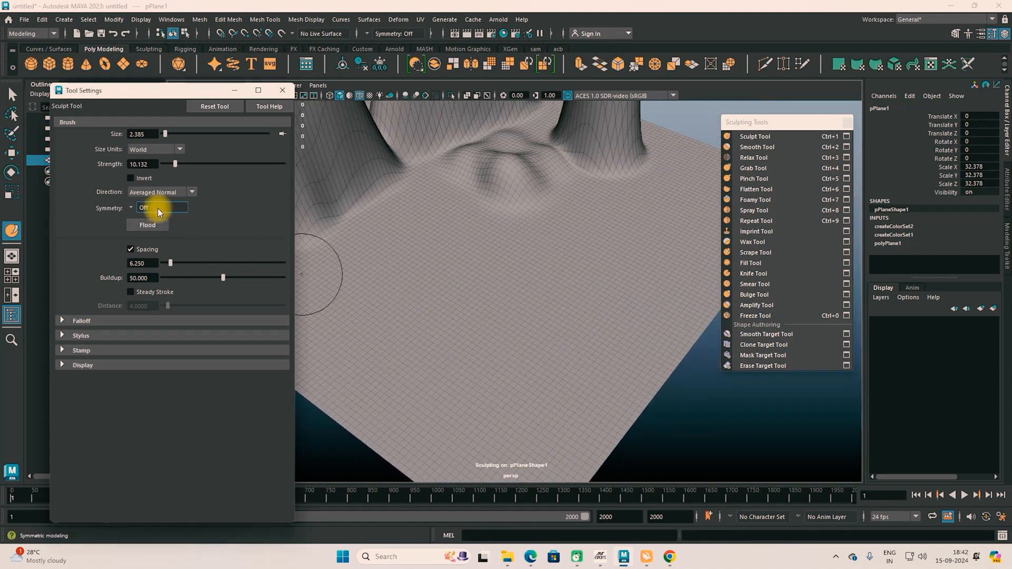
{"action": "left_click", "coordinate": [130, 207]}
{"action": "left_click", "coordinate": [149, 224]}
{"action": "left_click_drag", "start_coordinate": [431, 336], "coordinate": [442, 344]}
{"action": "left_click_drag", "start_coordinate": [448, 348], "coordinate": [496, 344], "text": "alt"}
{"action": "scroll", "coordinate": [496, 344], "scroll_direction": "down", "scroll_amount": 4, "text": "alt"}
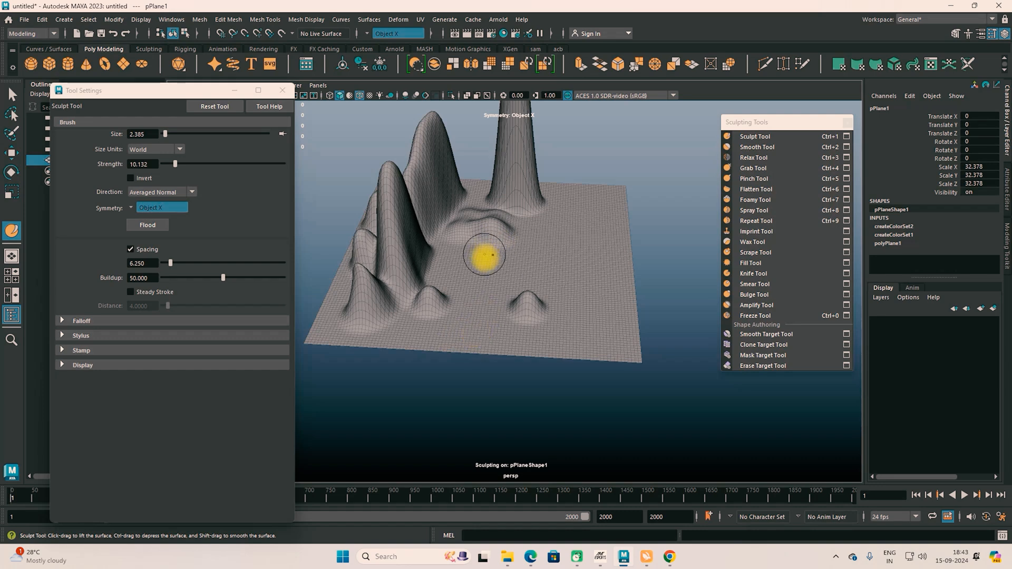
{"action": "mouse_move", "coordinate": [474, 262]}
{"action": "left_mouse_down"}
{"action": "mouse_move", "coordinate": [442, 261]}
{"action": "mouse_move", "coordinate": [461, 264]}
{"action": "mouse_move", "coordinate": [450, 302]}
{"action": "mouse_move", "coordinate": [458, 352]}
{"action": "left_mouse_up"}
{"action": "mouse_move", "coordinate": [458, 352]}
{"action": "left_mouse_down", "text": "alt"}
{"action": "mouse_move", "coordinate": [497, 370]}
{"action": "mouse_move", "coordinate": [420, 372]}
{"action": "mouse_move", "coordinate": [536, 361]}
{"action": "left_mouse_up", "text": "alt"}
Undo the symmetric sculpt strokes and set the Sculpt Tool's symmetry to Off.
{"action": "key", "text": "ctrl+z"}
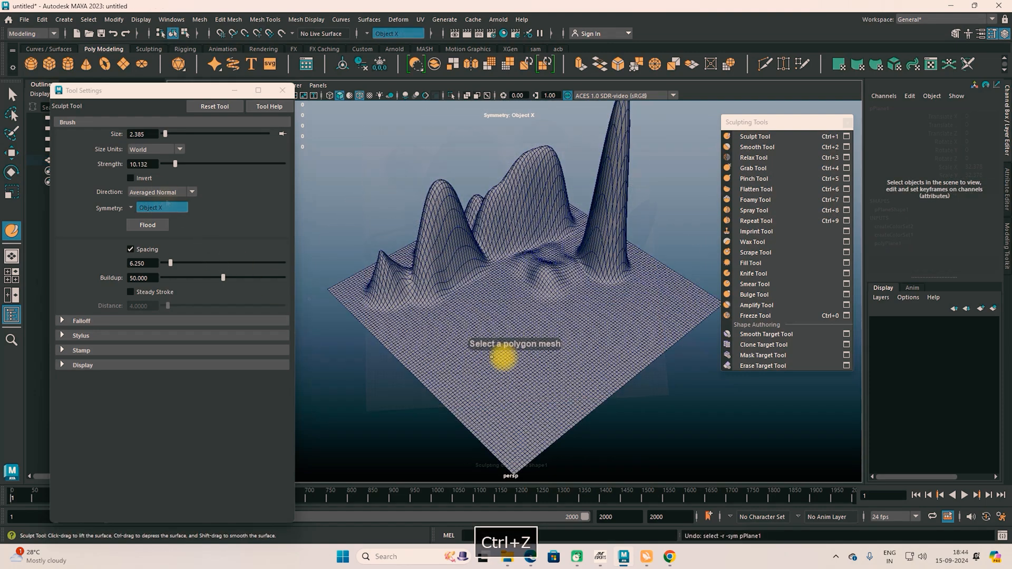
{"action": "key", "text": "ctrl+z"}
{"action": "key", "text": "ctrl+z"}
{"action": "key", "text": "ctrl+z"}
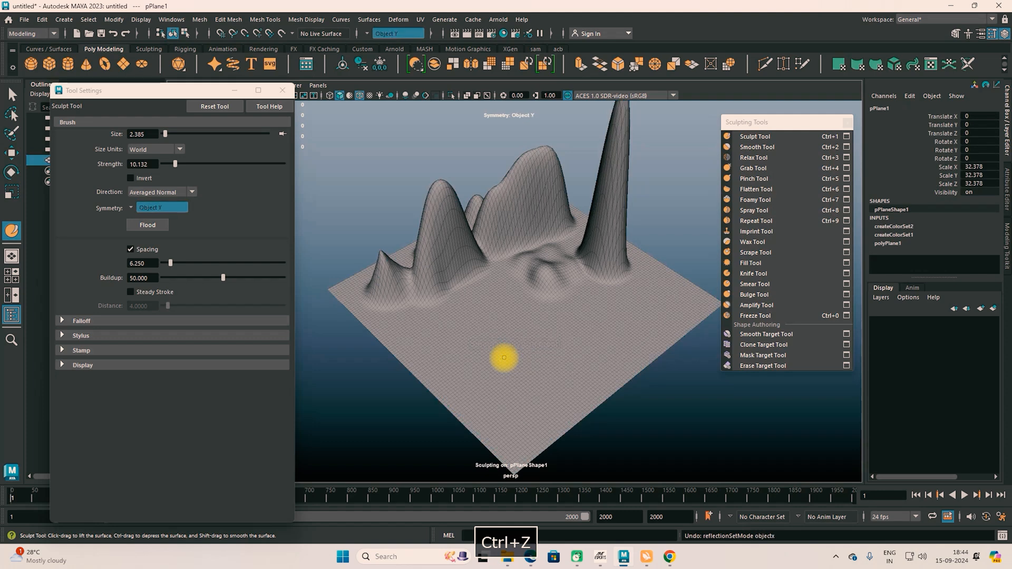
{"action": "left_click", "coordinate": [131, 207]}
{"action": "left_click", "coordinate": [147, 206]}
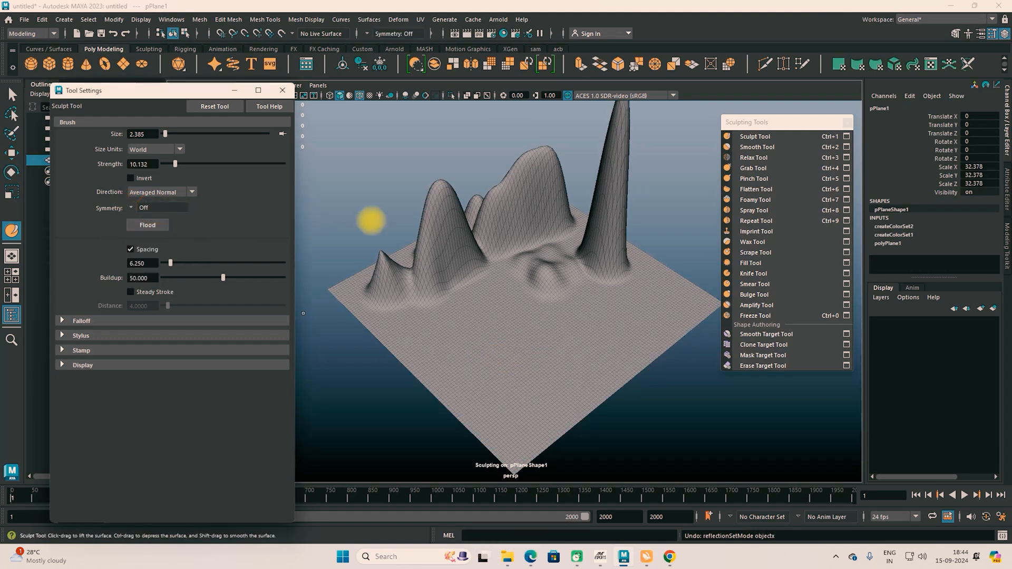
Smooth the peaks, the low bumps beside them and the tall spike with the Smooth Tool at strength 100.
{"action": "left_click", "coordinate": [757, 148]}
{"action": "mouse_move", "coordinate": [455, 266]}
{"action": "left_mouse_down", "text": "alt"}
{"action": "mouse_move", "coordinate": [420, 271]}
{"action": "mouse_move", "coordinate": [449, 276]}
{"action": "mouse_move", "coordinate": [528, 257]}
{"action": "left_mouse_up", "text": "alt"}
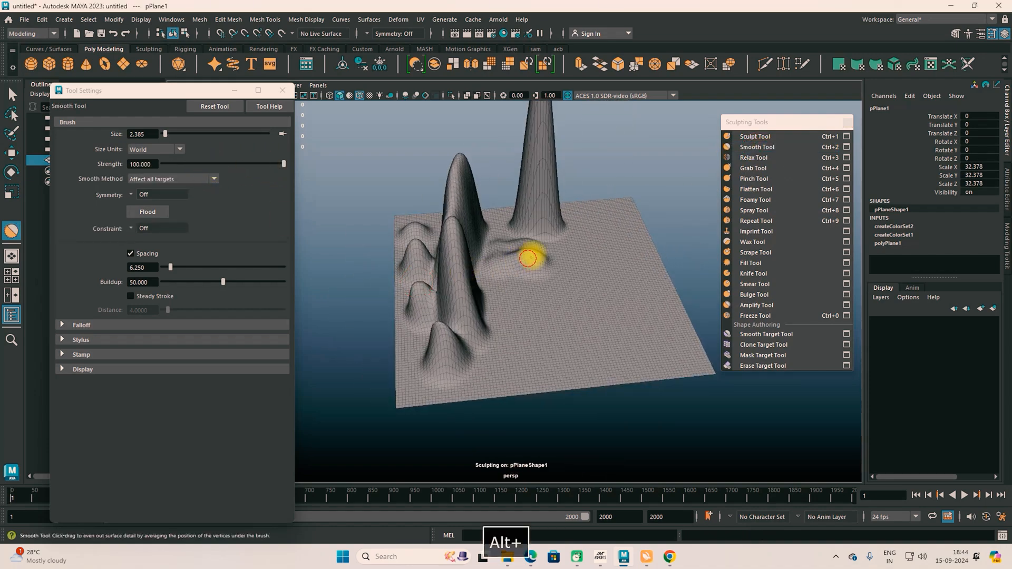
{"action": "left_click_drag", "start_coordinate": [436, 301], "coordinate": [497, 305], "text": "alt"}
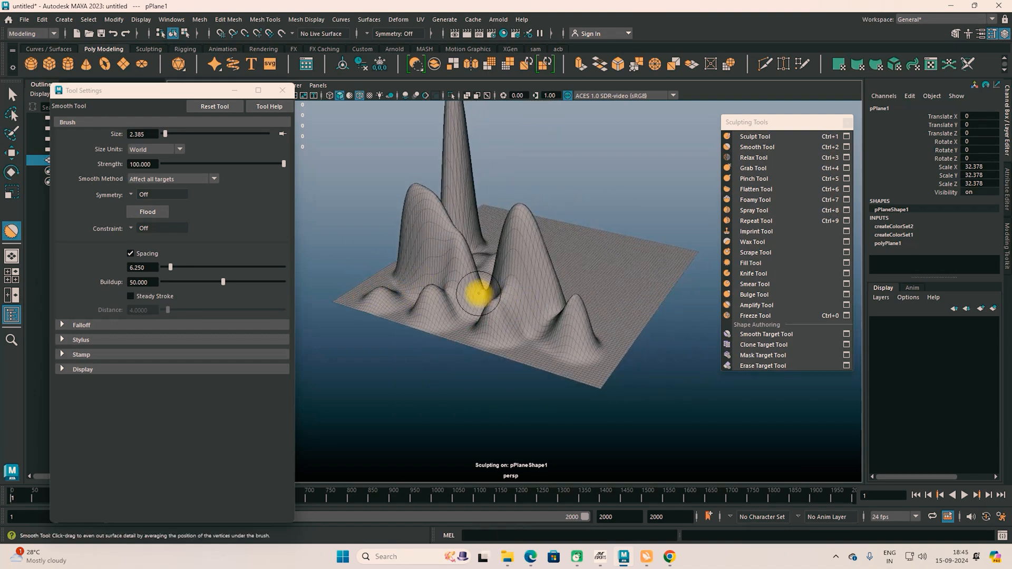
{"action": "mouse_move", "coordinate": [515, 305]}
{"action": "left_mouse_down", "text": "alt"}
{"action": "mouse_move", "coordinate": [511, 344]}
{"action": "mouse_move", "coordinate": [431, 273]}
{"action": "mouse_move", "coordinate": [463, 327]}
{"action": "mouse_move", "coordinate": [427, 242]}
{"action": "left_mouse_up", "text": "alt"}
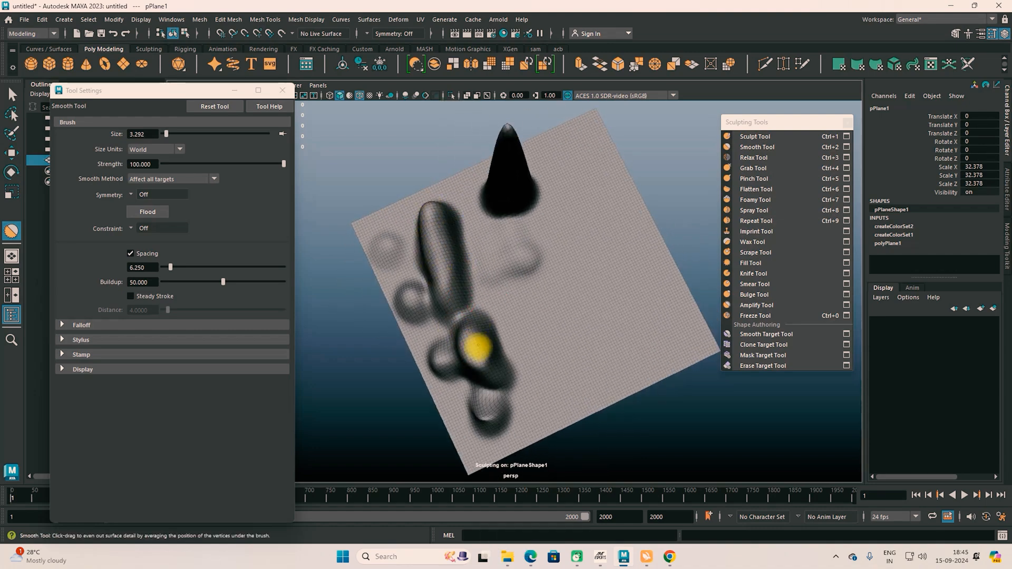
{"action": "mouse_move", "coordinate": [501, 194]}
{"action": "left_mouse_down", "text": "alt"}
{"action": "mouse_move", "coordinate": [508, 244]}
{"action": "mouse_move", "coordinate": [485, 244]}
{"action": "mouse_move", "coordinate": [483, 231]}
{"action": "left_mouse_up", "text": "alt"}
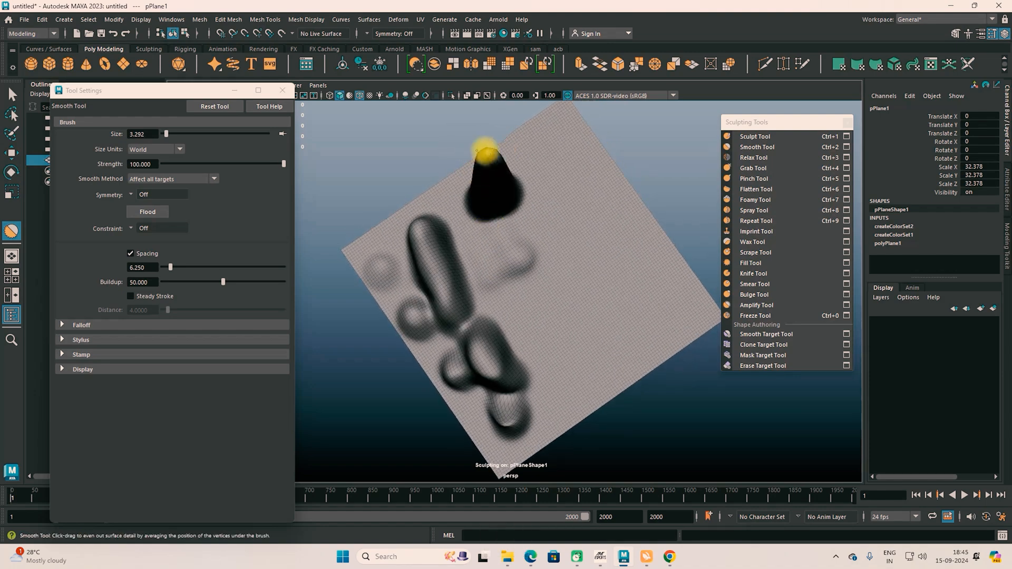
{"action": "mouse_move", "coordinate": [491, 158]}
{"action": "left_mouse_down", "text": "alt"}
{"action": "mouse_move", "coordinate": [555, 183]}
{"action": "mouse_move", "coordinate": [445, 208]}
{"action": "mouse_move", "coordinate": [433, 239]}
{"action": "left_mouse_up", "text": "alt"}
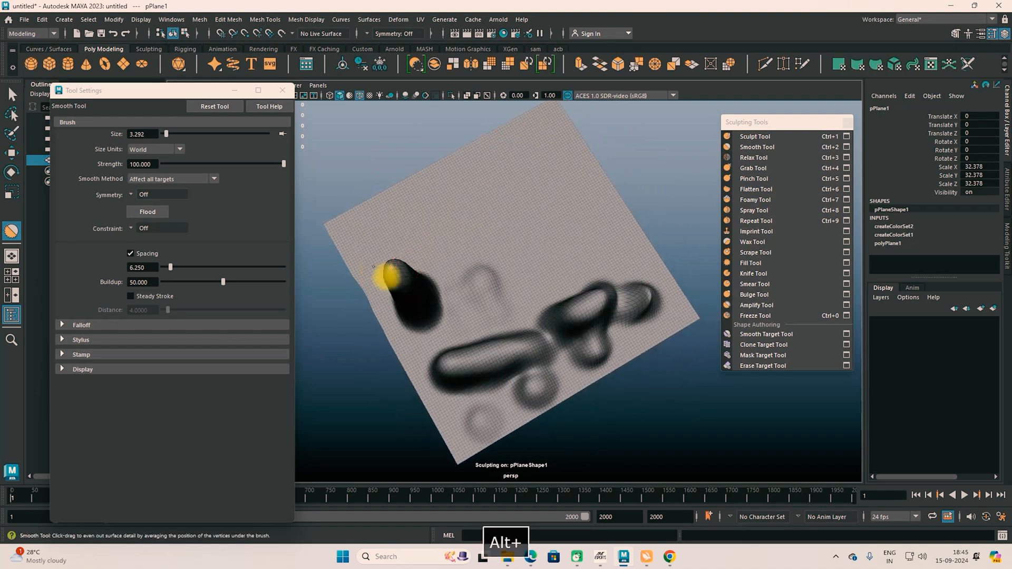
{"action": "mouse_move", "coordinate": [377, 264]}
{"action": "left_mouse_down", "text": "alt"}
{"action": "mouse_move", "coordinate": [346, 276]}
{"action": "mouse_move", "coordinate": [501, 302]}
{"action": "mouse_move", "coordinate": [474, 208]}
{"action": "left_mouse_up", "text": "alt"}
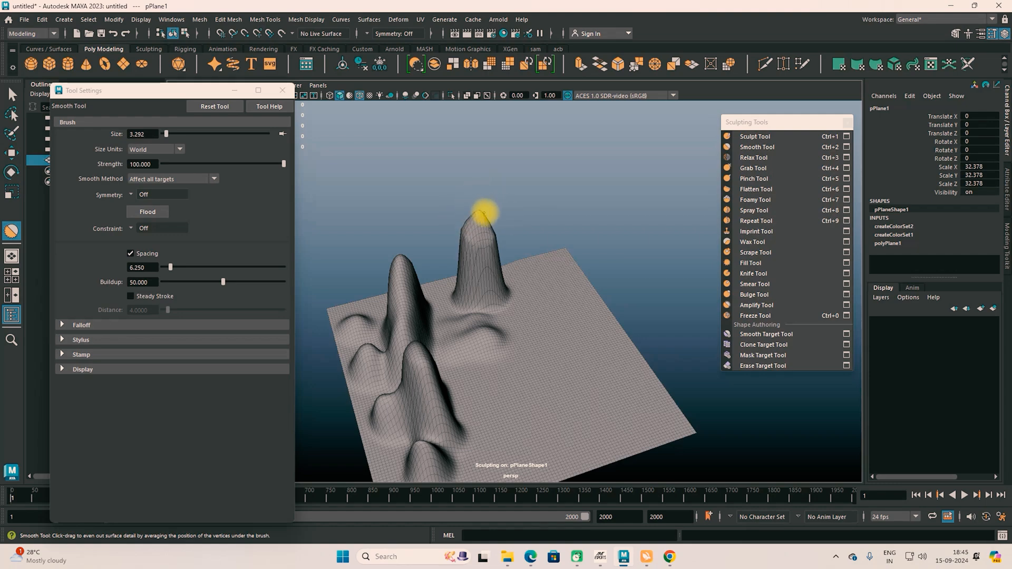
{"action": "mouse_move", "coordinate": [488, 237]}
{"action": "left_mouse_down", "text": "alt"}
{"action": "mouse_move", "coordinate": [517, 253]}
{"action": "mouse_move", "coordinate": [452, 298]}
{"action": "mouse_move", "coordinate": [560, 311]}
{"action": "left_mouse_up", "text": "alt"}
Relax the mesh over the top of the small peak near the plane's corner with the Relax Tool at strength 100.
{"action": "left_click", "coordinate": [753, 158]}
{"action": "scroll", "coordinate": [533, 342], "scroll_direction": "up", "scroll_amount": 4}
{"action": "middle_click_drag", "start_coordinate": [490, 350], "coordinate": [560, 266], "text": "alt"}
{"action": "mouse_move", "coordinate": [561, 267]}
{"action": "left_mouse_down", "text": "alt"}
{"action": "mouse_move", "coordinate": [463, 299]}
{"action": "mouse_move", "coordinate": [464, 311]}
{"action": "mouse_move", "coordinate": [583, 261]}
{"action": "left_mouse_up", "text": "alt"}
{"action": "scroll", "coordinate": [479, 300], "scroll_direction": "up", "scroll_amount": 5}
{"action": "left_click_drag", "start_coordinate": [524, 303], "coordinate": [540, 303], "text": "alt"}
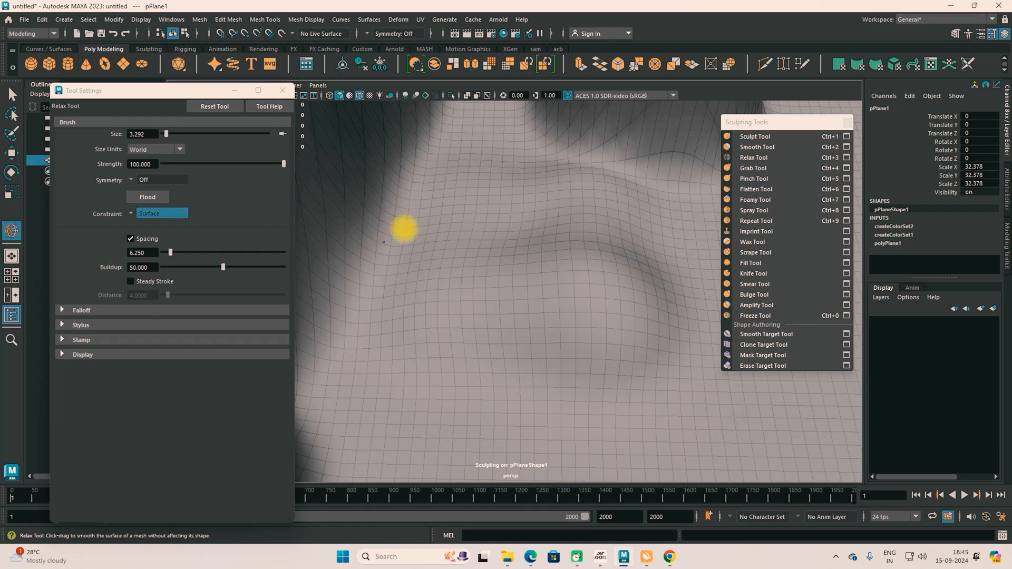
{"action": "mouse_move", "coordinate": [580, 238]}
{"action": "left_mouse_down", "text": "alt"}
{"action": "mouse_move", "coordinate": [490, 400]}
{"action": "mouse_move", "coordinate": [529, 288]}
{"action": "mouse_move", "coordinate": [625, 255]}
{"action": "mouse_move", "coordinate": [517, 303]}
{"action": "left_mouse_up", "text": "alt"}
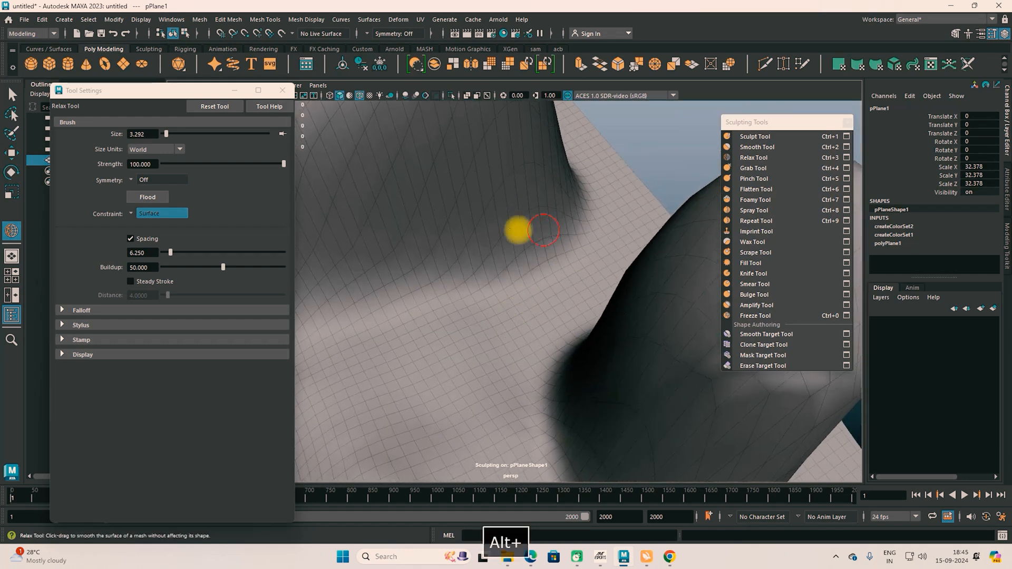
{"action": "left_click_drag", "start_coordinate": [385, 289], "coordinate": [707, 264], "text": "alt"}
{"action": "left_click_drag", "start_coordinate": [479, 260], "coordinate": [506, 194], "text": "alt"}
{"action": "left_click_drag", "start_coordinate": [499, 262], "coordinate": [620, 345], "text": "alt"}
{"action": "left_click_drag", "start_coordinate": [625, 276], "coordinate": [626, 371], "text": "alt"}
{"action": "middle_click_drag", "start_coordinate": [633, 382], "coordinate": [579, 285], "text": "alt"}
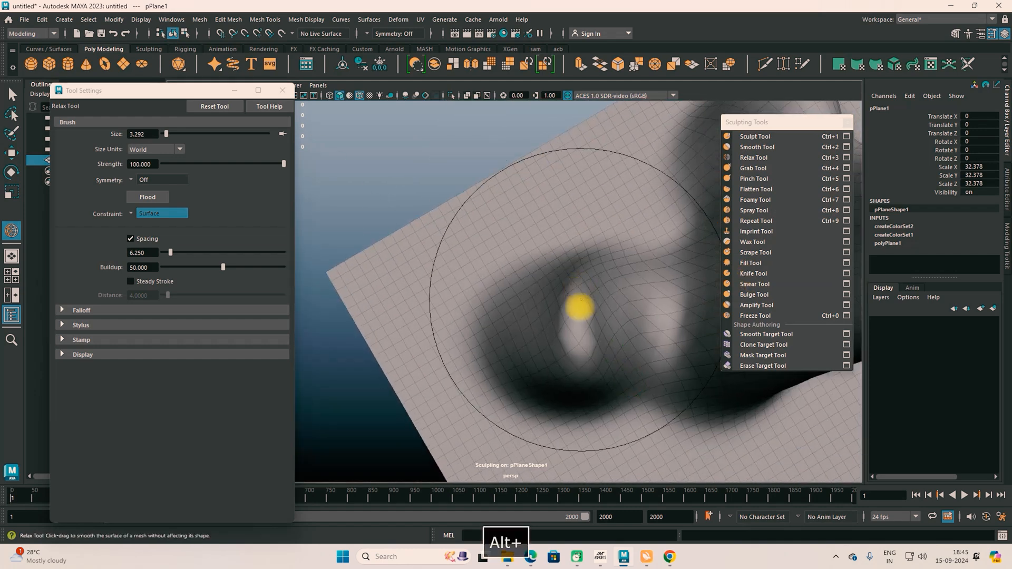
{"action": "left_click_drag", "start_coordinate": [573, 327], "coordinate": [589, 305]}
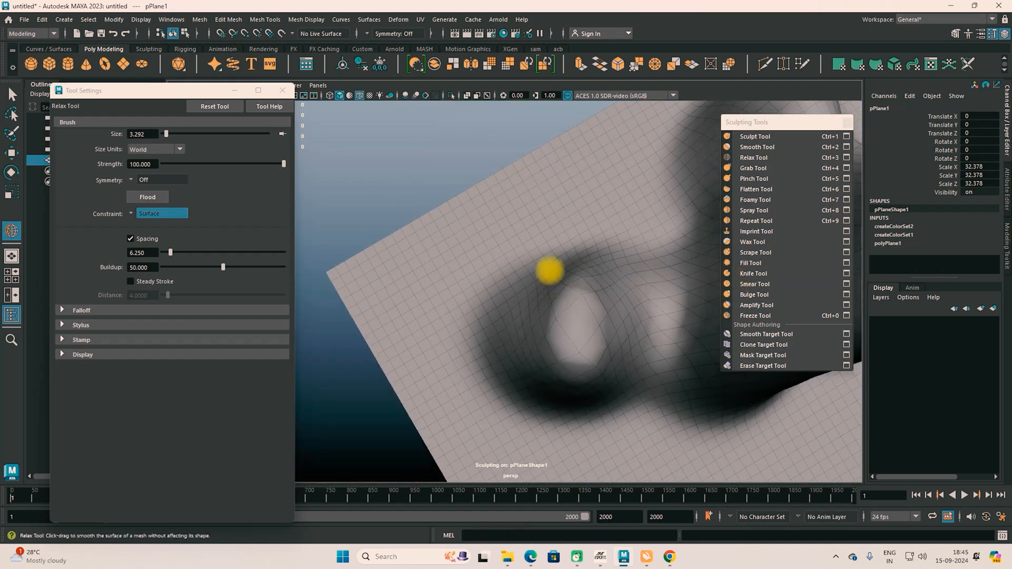
Relax the mesh over the neighbouring peaks and the slopes between them, using the Surface constraint.
{"action": "mouse_move", "coordinate": [647, 318]}
{"action": "left_mouse_down", "text": "alt"}
{"action": "mouse_move", "coordinate": [693, 301]}
{"action": "mouse_move", "coordinate": [574, 305]}
{"action": "left_mouse_up", "text": "alt"}
{"action": "middle_click_drag", "start_coordinate": [574, 305], "coordinate": [571, 279], "text": "alt"}
{"action": "mouse_move", "coordinate": [571, 279]}
{"action": "left_mouse_down", "text": "alt"}
{"action": "mouse_move", "coordinate": [576, 266]}
{"action": "mouse_move", "coordinate": [567, 289]}
{"action": "mouse_move", "coordinate": [617, 268]}
{"action": "left_mouse_up", "text": "alt"}
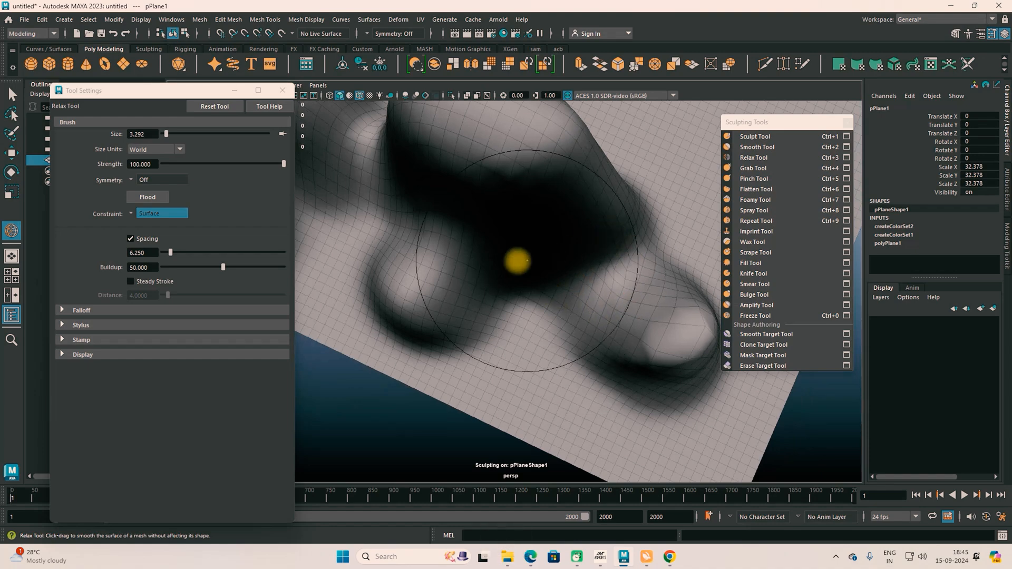
{"action": "left_click_drag", "start_coordinate": [517, 261], "coordinate": [478, 279], "text": "alt"}
{"action": "left_click_drag", "start_coordinate": [442, 250], "coordinate": [605, 255], "text": "alt"}
{"action": "mouse_move", "coordinate": [465, 267]}
{"action": "left_mouse_down", "text": "alt"}
{"action": "mouse_move", "coordinate": [527, 321]}
{"action": "mouse_move", "coordinate": [454, 286]}
{"action": "mouse_move", "coordinate": [556, 270]}
{"action": "mouse_move", "coordinate": [395, 262]}
{"action": "mouse_move", "coordinate": [542, 291]}
{"action": "mouse_move", "coordinate": [517, 252]}
{"action": "mouse_move", "coordinate": [514, 284]}
{"action": "mouse_move", "coordinate": [495, 245]}
{"action": "left_mouse_up", "text": "alt"}
{"action": "mouse_move", "coordinate": [492, 280]}
{"action": "left_mouse_down", "text": "alt"}
{"action": "mouse_move", "coordinate": [564, 278]}
{"action": "mouse_move", "coordinate": [563, 287]}
{"action": "mouse_move", "coordinate": [514, 232]}
{"action": "mouse_move", "coordinate": [548, 226]}
{"action": "mouse_move", "coordinate": [487, 321]}
{"action": "mouse_move", "coordinate": [526, 232]}
{"action": "left_mouse_up", "text": "alt"}
{"action": "left_click_drag", "start_coordinate": [568, 336], "coordinate": [510, 349], "text": "alt"}
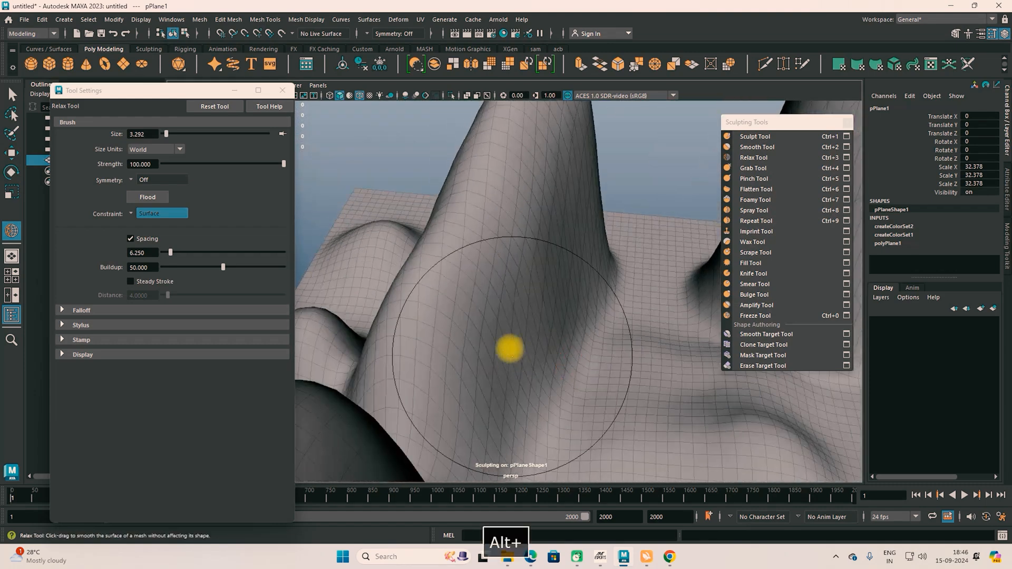
{"action": "mouse_move", "coordinate": [428, 287]}
{"action": "left_mouse_down", "text": "alt"}
{"action": "mouse_move", "coordinate": [476, 341]}
{"action": "mouse_move", "coordinate": [501, 296]}
{"action": "mouse_move", "coordinate": [449, 311]}
{"action": "left_mouse_up", "text": "alt"}
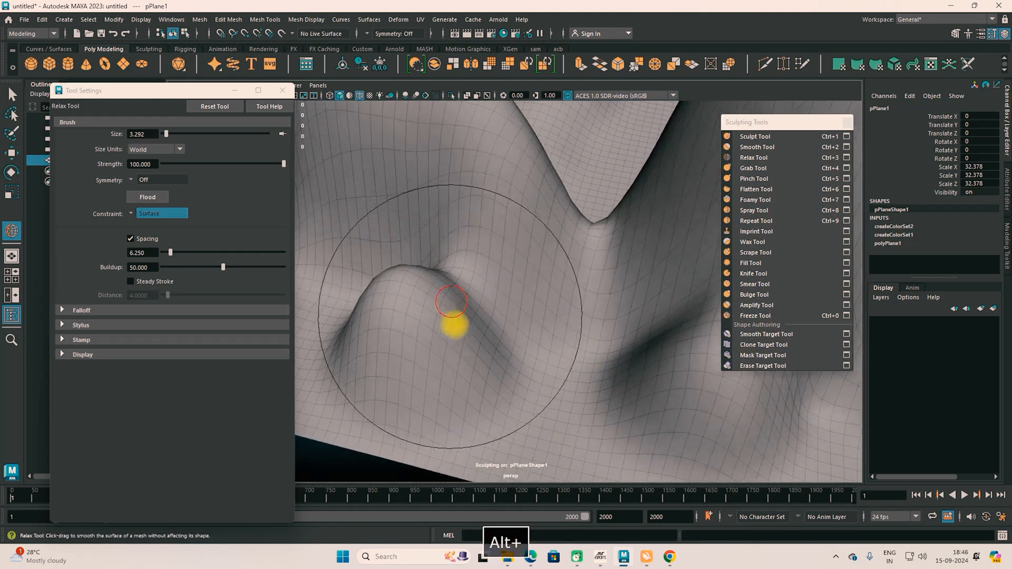
Pull a small peak up from the flat part of the plane with the Grab Tool and shift its tip sideways.
{"action": "left_click", "coordinate": [754, 168]}
{"action": "mouse_move", "coordinate": [621, 199]}
{"action": "left_mouse_down", "text": "alt"}
{"action": "mouse_move", "coordinate": [640, 223]}
{"action": "mouse_move", "coordinate": [587, 280]}
{"action": "mouse_move", "coordinate": [606, 330]}
{"action": "mouse_move", "coordinate": [592, 345]}
{"action": "mouse_move", "coordinate": [545, 350]}
{"action": "mouse_move", "coordinate": [496, 317]}
{"action": "mouse_move", "coordinate": [493, 262]}
{"action": "left_mouse_up", "text": "alt"}
{"action": "scroll", "coordinate": [579, 348], "scroll_direction": "down", "scroll_amount": 6}
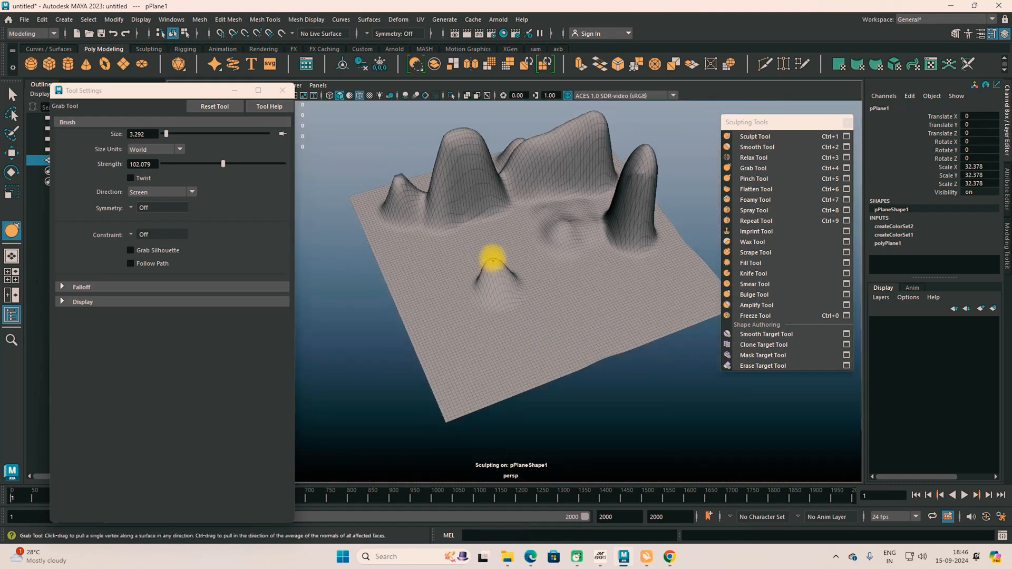
{"action": "left_click_drag", "start_coordinate": [486, 212], "coordinate": [487, 221]}
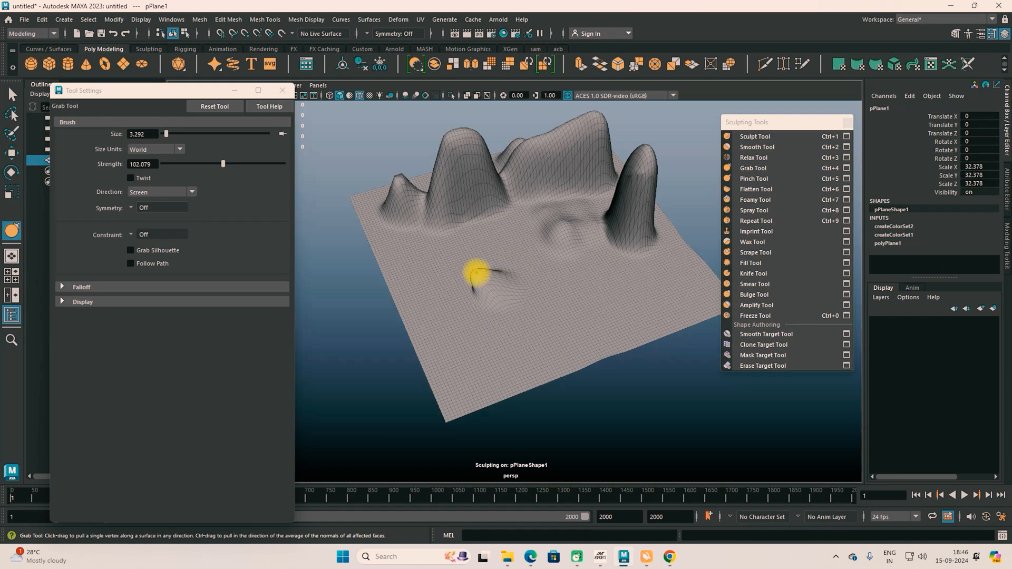
{"action": "left_click_drag", "start_coordinate": [477, 271], "coordinate": [479, 274]}
Turn on the Grab Tool's Twist option, twist the surface at and beside the small peak, and turn Twist off.
{"action": "left_click", "coordinate": [130, 178]}
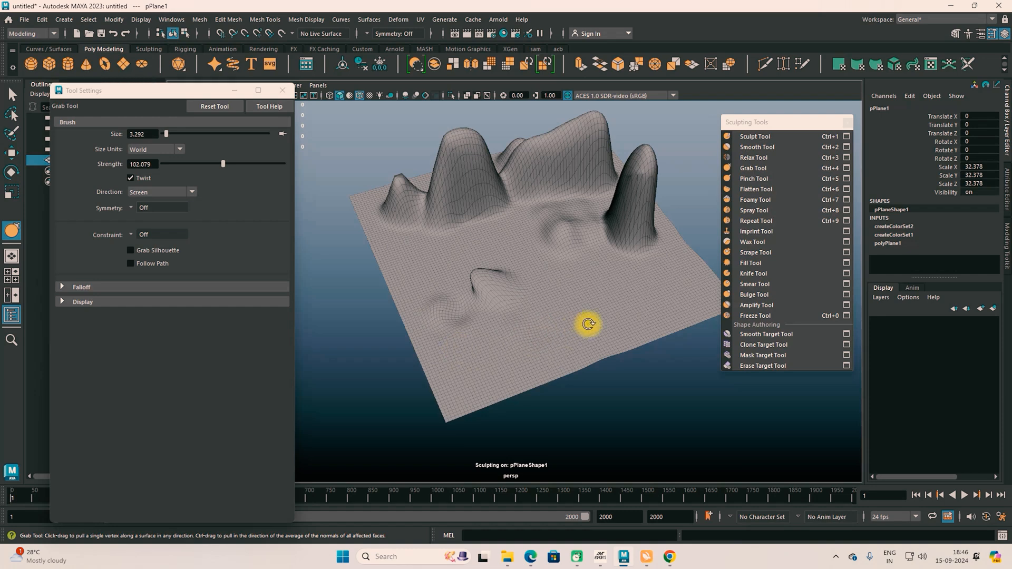
{"action": "left_click_drag", "start_coordinate": [569, 336], "coordinate": [428, 313]}
{"action": "left_click_drag", "start_coordinate": [487, 283], "coordinate": [375, 282]}
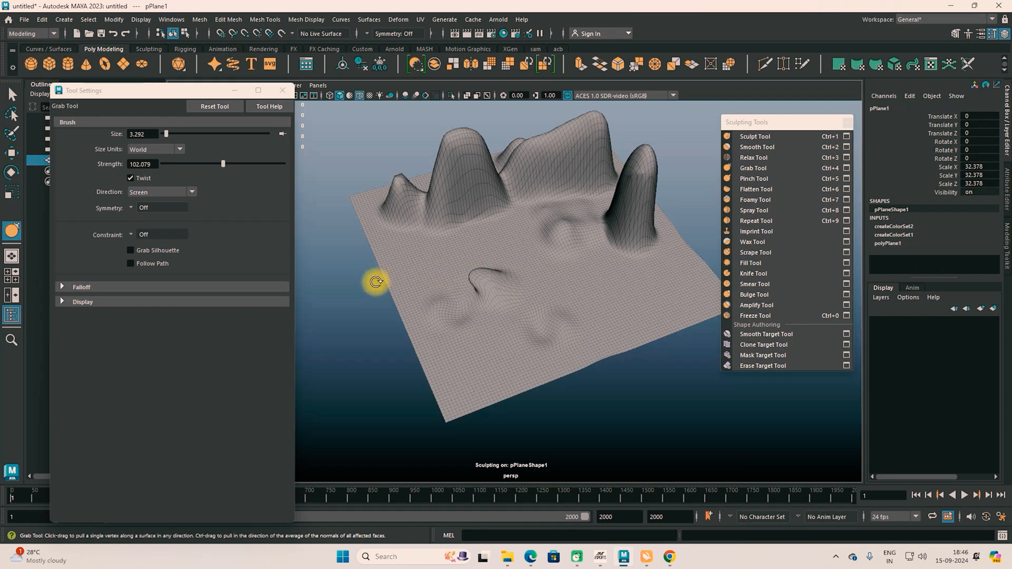
{"action": "left_click", "coordinate": [130, 178]}
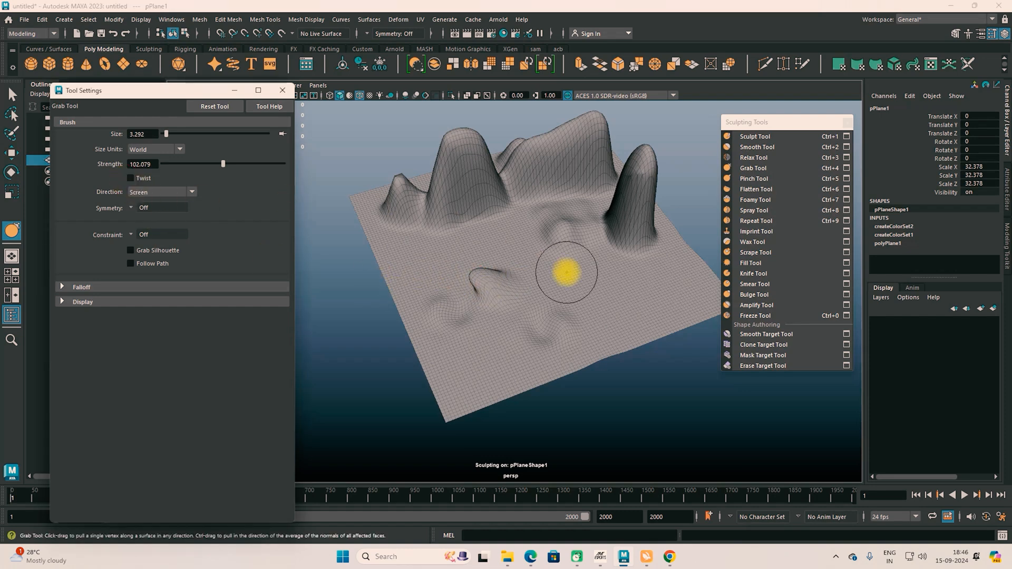
Pinch the surface near the low bumps with the Pinch Tool, first at strength 15 and again at strength 114.220.
{"action": "left_click", "coordinate": [754, 179]}
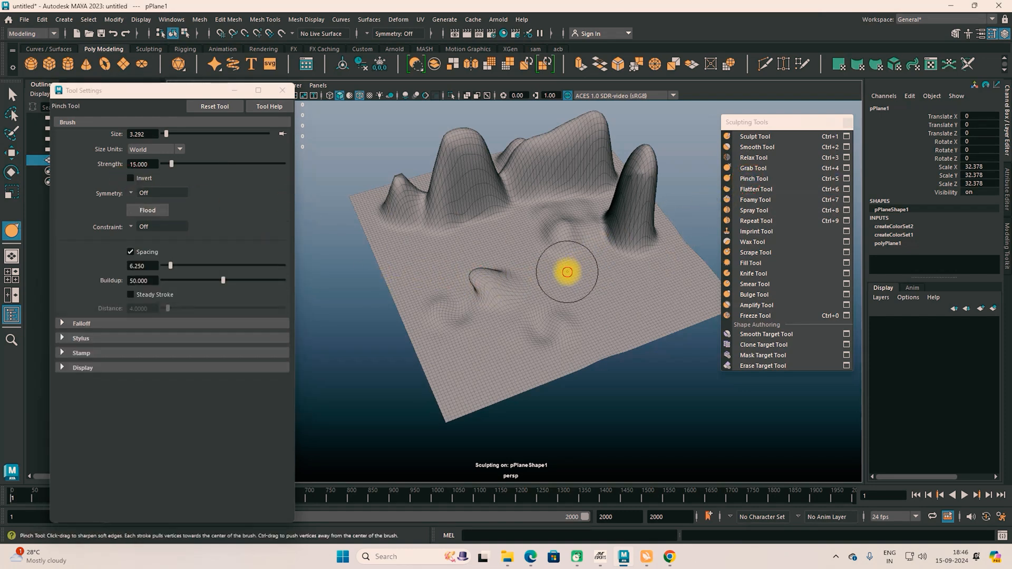
{"action": "scroll", "coordinate": [563, 268], "scroll_direction": "up", "scroll_amount": 5}
{"action": "middle_click_drag", "start_coordinate": [533, 272], "coordinate": [530, 310], "text": "alt"}
{"action": "left_click_drag", "start_coordinate": [599, 297], "coordinate": [601, 274]}
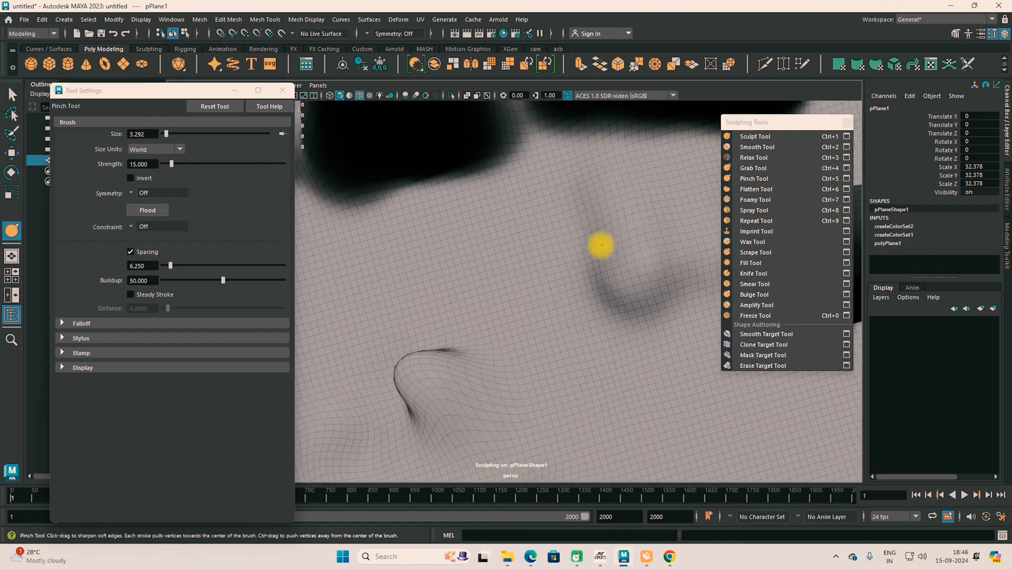
{"action": "left_click_drag", "start_coordinate": [174, 164], "coordinate": [230, 165]}
{"action": "left_click_drag", "start_coordinate": [500, 308], "coordinate": [476, 296]}
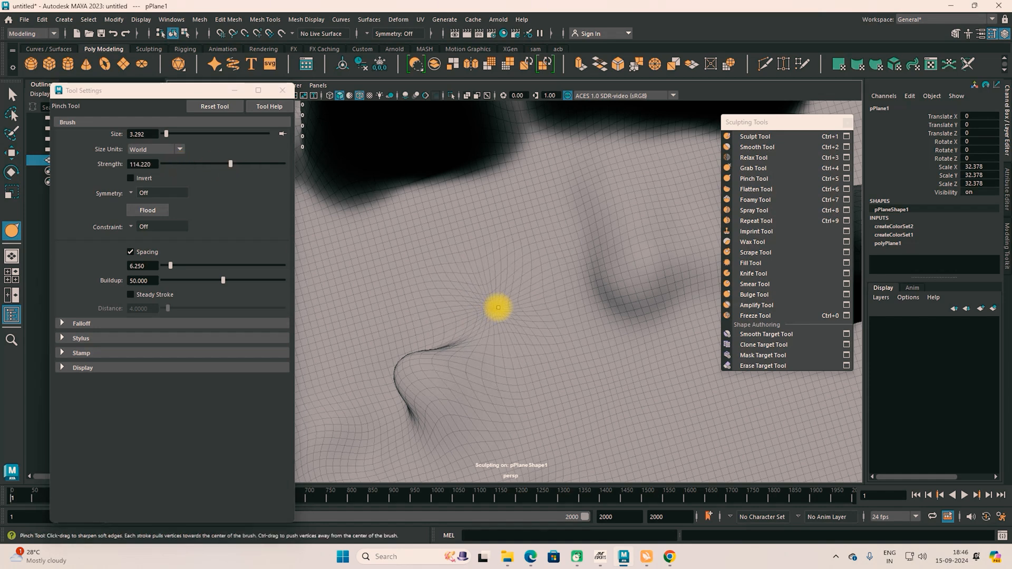
Level the long ridge and its side bumps with the Flatten Tool, and soften the rough result with the Smooth Tool.
{"action": "left_click", "coordinate": [757, 190]}
{"action": "scroll", "coordinate": [599, 276], "scroll_direction": "down", "scroll_amount": 5}
{"action": "mouse_move", "coordinate": [599, 276]}
{"action": "left_mouse_down", "text": "alt"}
{"action": "mouse_move", "coordinate": [617, 306]}
{"action": "mouse_move", "coordinate": [559, 310]}
{"action": "mouse_move", "coordinate": [523, 228]}
{"action": "left_mouse_up", "text": "alt"}
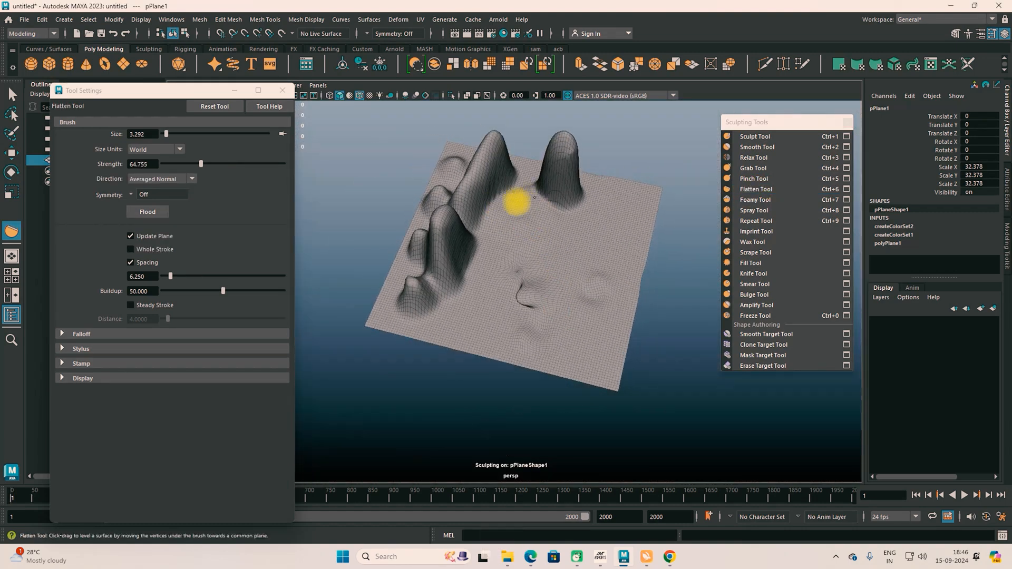
{"action": "left_click_drag", "start_coordinate": [480, 176], "coordinate": [630, 223], "text": "alt"}
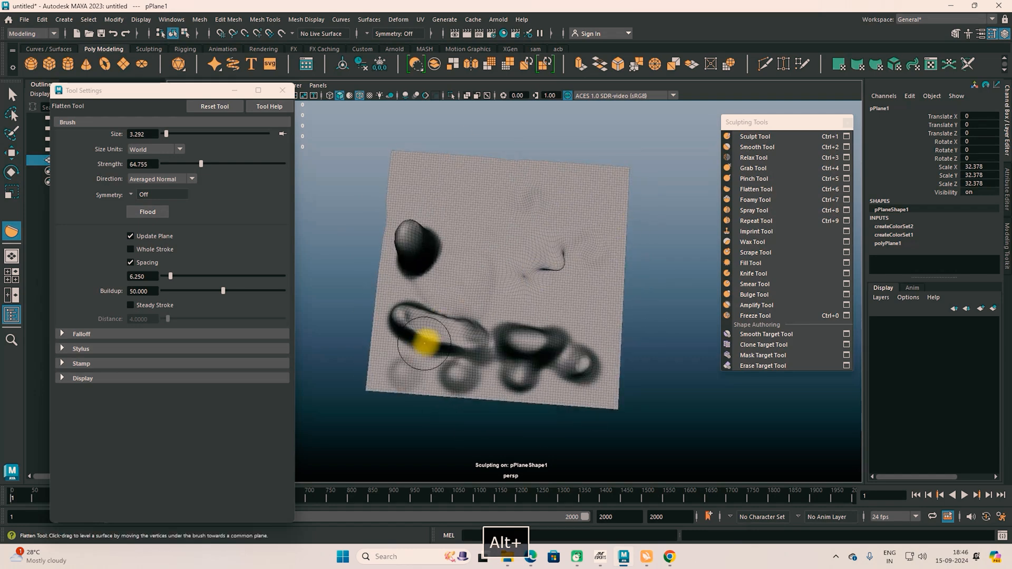
{"action": "mouse_move", "coordinate": [416, 316]}
{"action": "left_mouse_down"}
{"action": "mouse_move", "coordinate": [453, 330]}
{"action": "mouse_move", "coordinate": [375, 371]}
{"action": "left_mouse_up"}
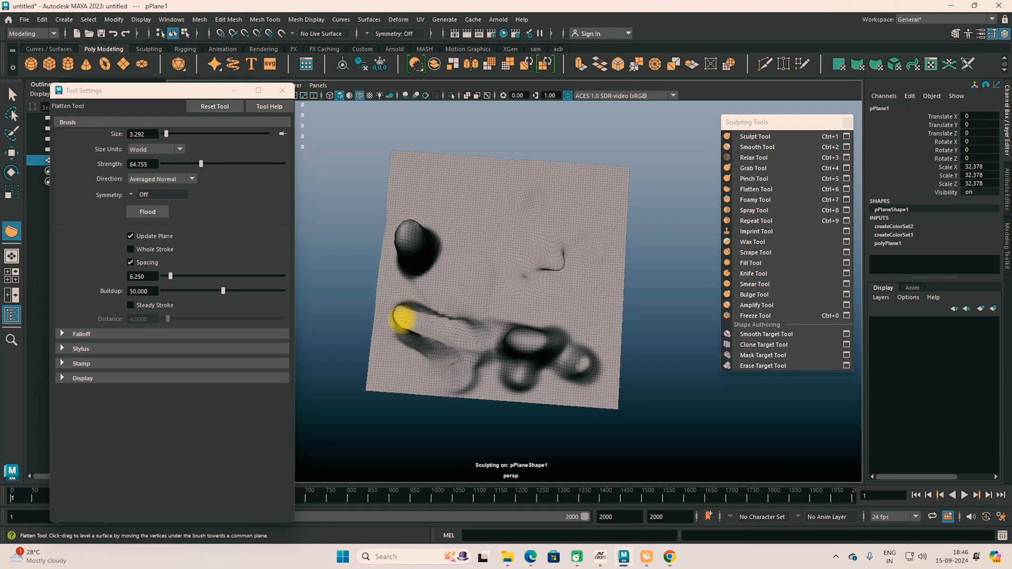
{"action": "mouse_move", "coordinate": [455, 328]}
{"action": "left_mouse_down"}
{"action": "mouse_move", "coordinate": [501, 323]}
{"action": "mouse_move", "coordinate": [508, 301]}
{"action": "left_mouse_up"}
{"action": "mouse_move", "coordinate": [466, 261]}
{"action": "left_mouse_down"}
{"action": "mouse_move", "coordinate": [466, 272]}
{"action": "mouse_move", "coordinate": [506, 255]}
{"action": "mouse_move", "coordinate": [492, 266]}
{"action": "left_mouse_up"}
{"action": "mouse_move", "coordinate": [537, 316]}
{"action": "left_mouse_down", "text": "alt"}
{"action": "mouse_move", "coordinate": [363, 320]}
{"action": "mouse_move", "coordinate": [508, 406]}
{"action": "mouse_move", "coordinate": [548, 277]}
{"action": "left_mouse_up", "text": "alt"}
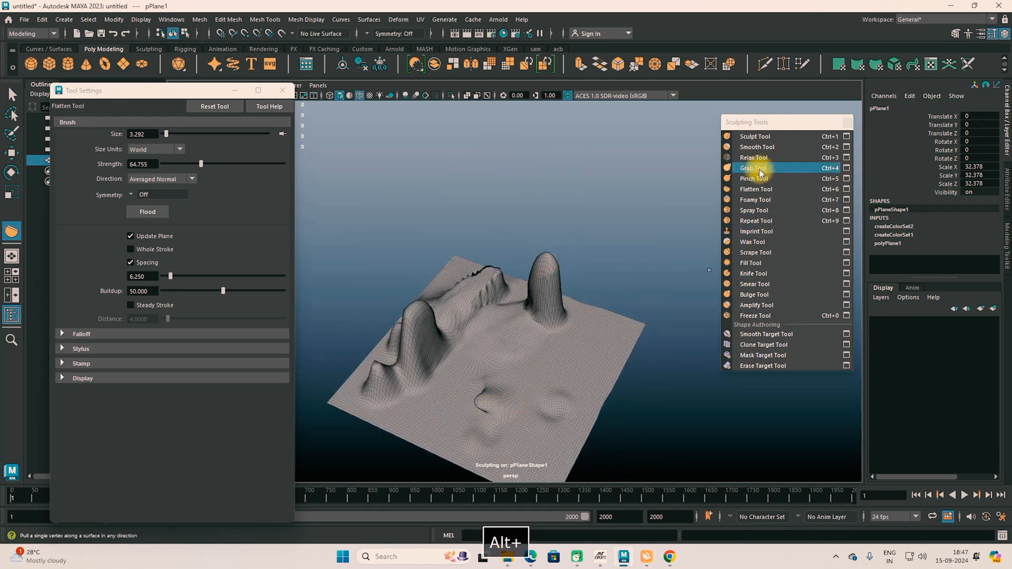
{"action": "left_click", "coordinate": [756, 148]}
{"action": "mouse_move", "coordinate": [464, 297]}
{"action": "left_mouse_down"}
{"action": "mouse_move", "coordinate": [496, 272]}
{"action": "mouse_move", "coordinate": [610, 282]}
{"action": "mouse_move", "coordinate": [549, 328]}
{"action": "left_mouse_up"}
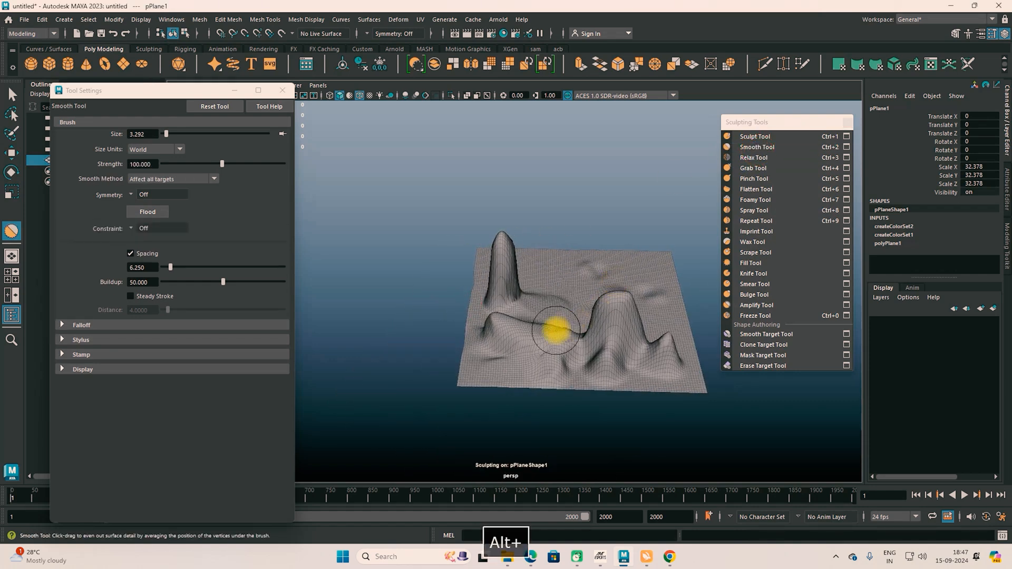
Softly lift areas of the flat surface with the Foamy Tool and depress a spot near the plane's edge.
{"action": "left_click", "coordinate": [763, 205]}
{"action": "mouse_move", "coordinate": [599, 317]}
{"action": "left_mouse_down", "text": "alt"}
{"action": "mouse_move", "coordinate": [515, 350]}
{"action": "mouse_move", "coordinate": [522, 354]}
{"action": "mouse_move", "coordinate": [541, 352]}
{"action": "mouse_move", "coordinate": [522, 303]}
{"action": "mouse_move", "coordinate": [542, 286]}
{"action": "mouse_move", "coordinate": [510, 267]}
{"action": "left_mouse_up", "text": "alt"}
{"action": "mouse_move", "coordinate": [574, 293]}
{"action": "left_mouse_down", "text": "alt"}
{"action": "mouse_move", "coordinate": [423, 298]}
{"action": "mouse_move", "coordinate": [395, 327]}
{"action": "mouse_move", "coordinate": [449, 341]}
{"action": "left_mouse_up", "text": "alt"}
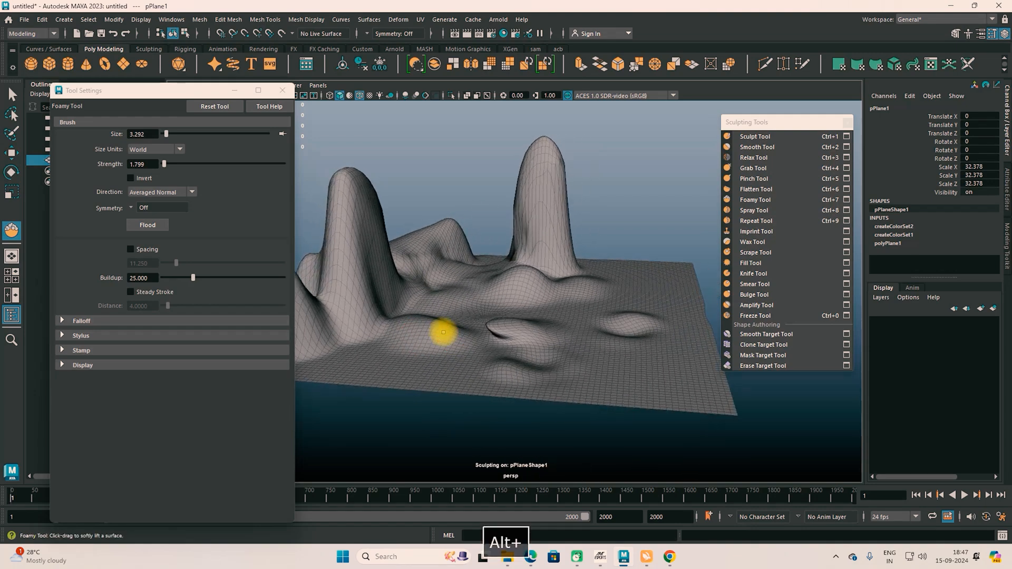
{"action": "left_click_drag", "start_coordinate": [613, 362], "coordinate": [620, 367], "text": "ctrl"}
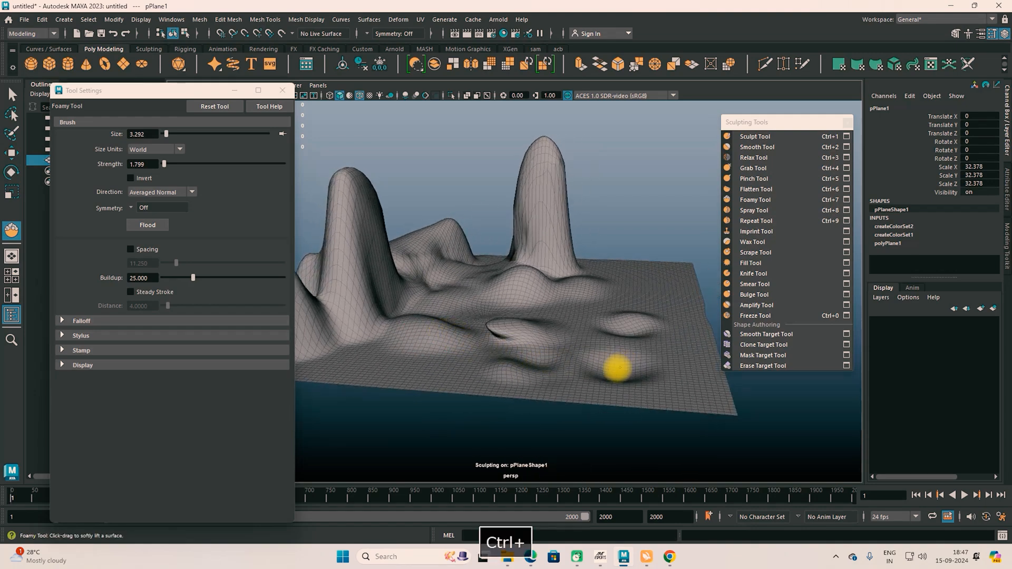
Spray clusters of rough, spiky detail at several spots on the flat surface with the Spray Tool at strength 15.
{"action": "left_click", "coordinate": [760, 215]}
{"action": "left_click_drag", "start_coordinate": [521, 355], "coordinate": [585, 364], "text": "alt"}
{"action": "mouse_move", "coordinate": [595, 318]}
{"action": "left_mouse_down"}
{"action": "mouse_move", "coordinate": [603, 352]}
{"action": "mouse_move", "coordinate": [616, 351]}
{"action": "left_mouse_up"}
{"action": "left_click_drag", "start_coordinate": [500, 348], "coordinate": [501, 351]}
{"action": "left_click_drag", "start_coordinate": [360, 318], "coordinate": [366, 316]}
{"action": "left_click_drag", "start_coordinate": [472, 378], "coordinate": [502, 379], "text": "alt"}
{"action": "left_click_drag", "start_coordinate": [451, 316], "coordinate": [462, 316]}
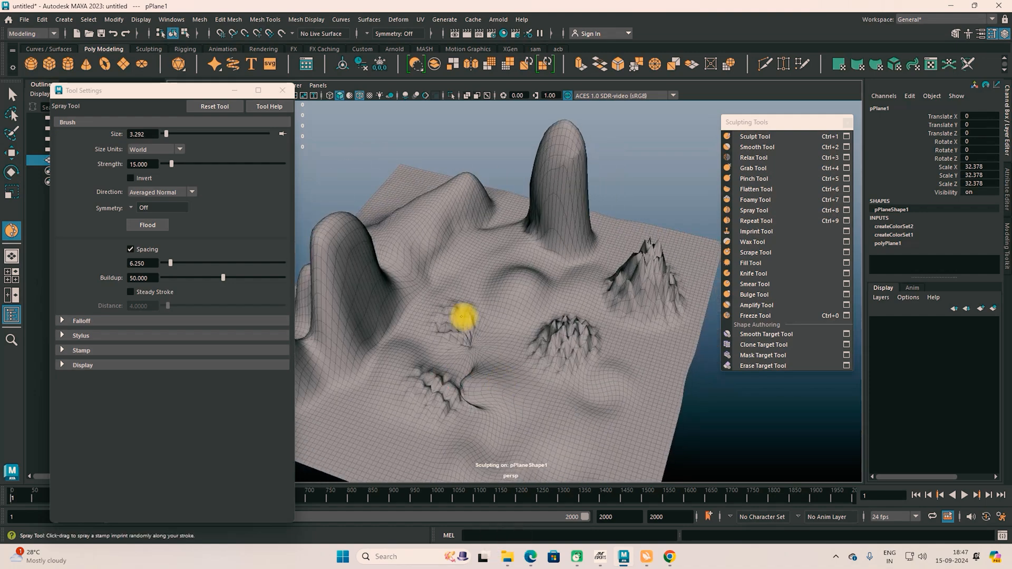
Extend the rough, spiky detail into long ridges between the tall mounds and low bumps with the Spray Tool.
{"action": "left_click_drag", "start_coordinate": [537, 373], "coordinate": [583, 357], "text": "alt"}
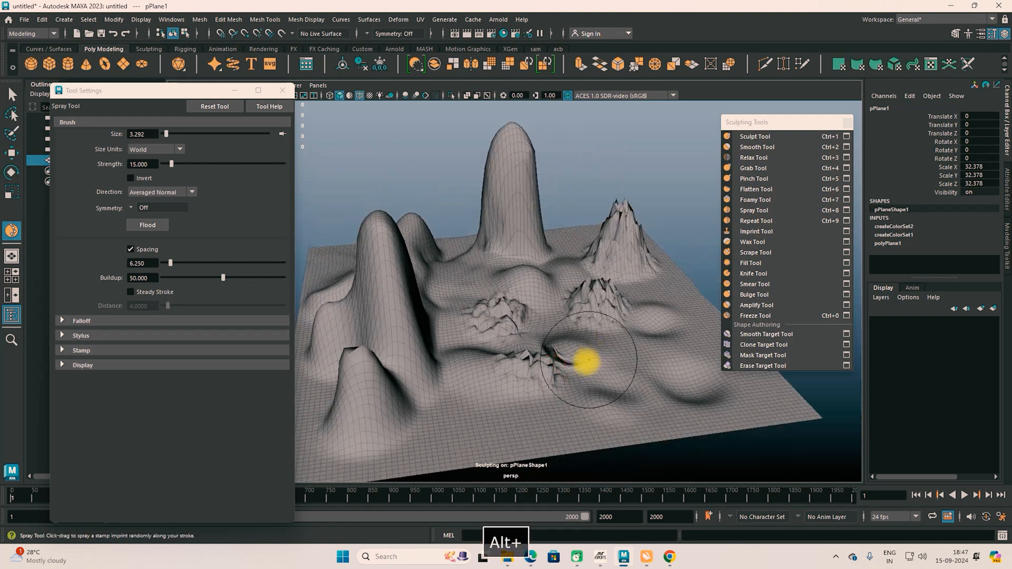
{"action": "left_click_drag", "start_coordinate": [476, 409], "coordinate": [464, 337]}
{"action": "mouse_move", "coordinate": [452, 260]}
{"action": "left_mouse_down", "text": "alt"}
{"action": "mouse_move", "coordinate": [603, 396]}
{"action": "mouse_move", "coordinate": [459, 403]}
{"action": "mouse_move", "coordinate": [628, 368]}
{"action": "mouse_move", "coordinate": [542, 330]}
{"action": "mouse_move", "coordinate": [643, 327]}
{"action": "left_mouse_up", "text": "alt"}
{"action": "left_click_drag", "start_coordinate": [524, 355], "coordinate": [628, 400], "text": "alt"}
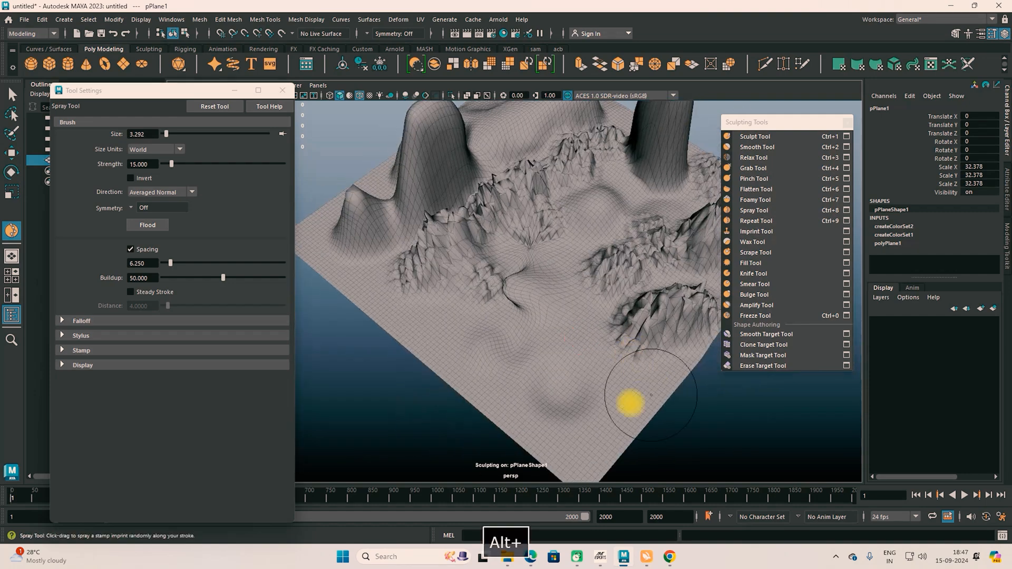
Stamp patterns along several strokes across the low bumps and flat surface with the Repeat Tool at strength 15.
{"action": "left_click", "coordinate": [764, 222]}
{"action": "mouse_move", "coordinate": [594, 311]}
{"action": "left_mouse_down"}
{"action": "mouse_move", "coordinate": [544, 343]}
{"action": "mouse_move", "coordinate": [571, 350]}
{"action": "mouse_move", "coordinate": [479, 332]}
{"action": "mouse_move", "coordinate": [544, 389]}
{"action": "left_mouse_up"}
{"action": "left_click_drag", "start_coordinate": [614, 420], "coordinate": [608, 402]}
{"action": "mouse_move", "coordinate": [581, 307]}
{"action": "left_mouse_down"}
{"action": "mouse_move", "coordinate": [574, 250]}
{"action": "mouse_move", "coordinate": [600, 231]}
{"action": "left_mouse_up"}
{"action": "mouse_move", "coordinate": [546, 254]}
{"action": "left_mouse_down", "text": "alt"}
{"action": "mouse_move", "coordinate": [536, 323]}
{"action": "mouse_move", "coordinate": [549, 323]}
{"action": "mouse_move", "coordinate": [420, 368]}
{"action": "left_mouse_up", "text": "alt"}
{"action": "left_click_drag", "start_coordinate": [517, 352], "coordinate": [455, 409]}
{"action": "mouse_move", "coordinate": [567, 373]}
{"action": "left_mouse_down", "text": "alt"}
{"action": "mouse_move", "coordinate": [506, 376]}
{"action": "mouse_move", "coordinate": [531, 343]}
{"action": "mouse_move", "coordinate": [710, 302]}
{"action": "left_mouse_up", "text": "alt"}
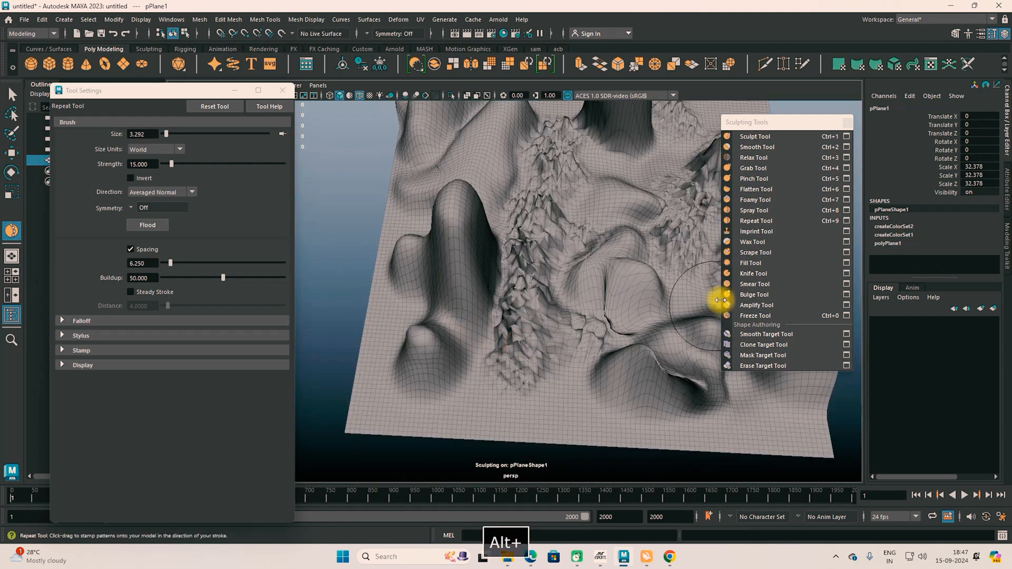
Imprint the current speckled stamp image on the flat surface beside the round bump with the Imprint Tool at strength 15.
{"action": "left_click", "coordinate": [752, 232]}
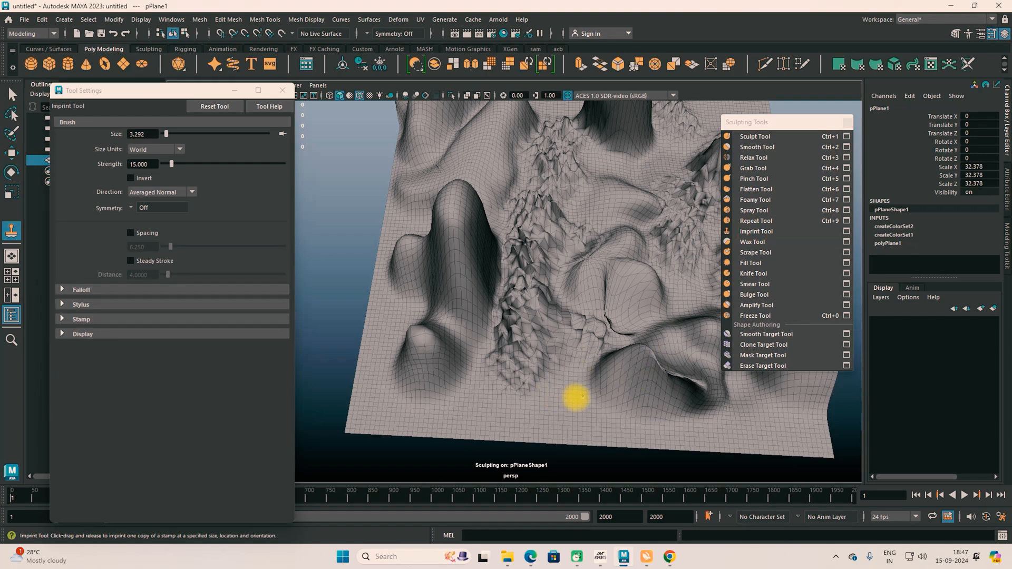
{"action": "left_click_drag", "start_coordinate": [603, 397], "coordinate": [629, 326]}
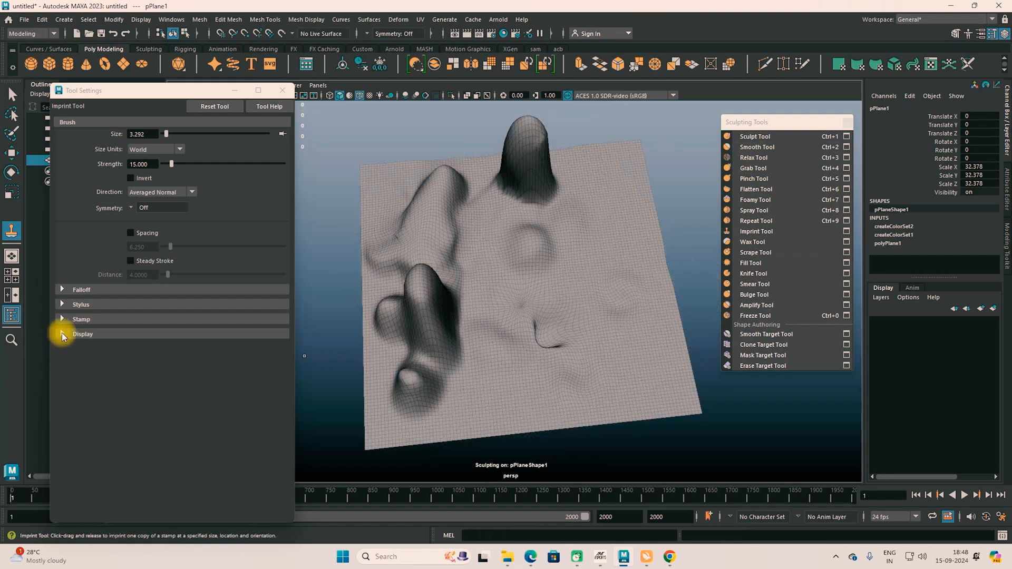
{"action": "left_click", "coordinate": [62, 333]}
{"action": "left_click", "coordinate": [63, 333]}
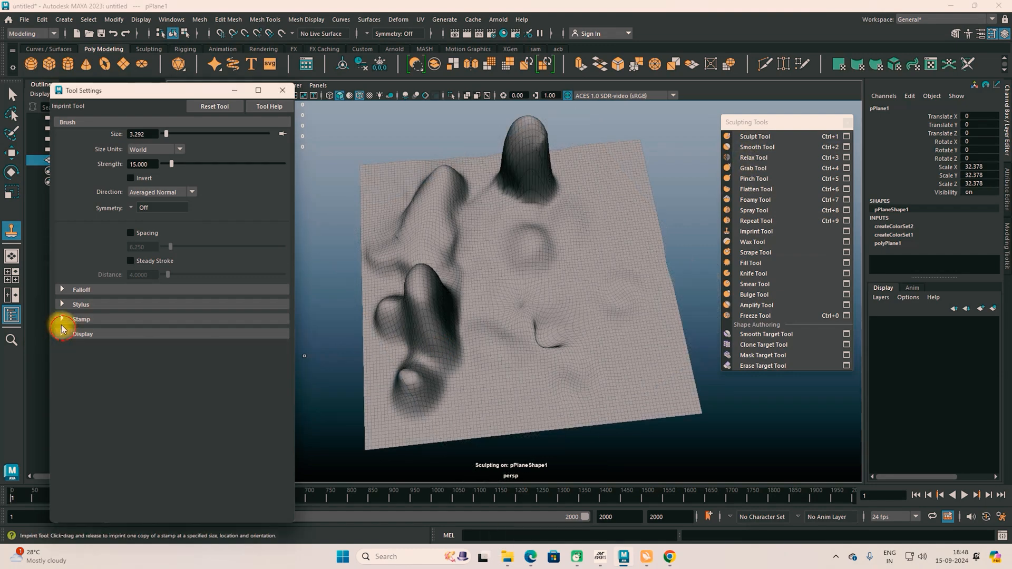
{"action": "left_click", "coordinate": [61, 320]}
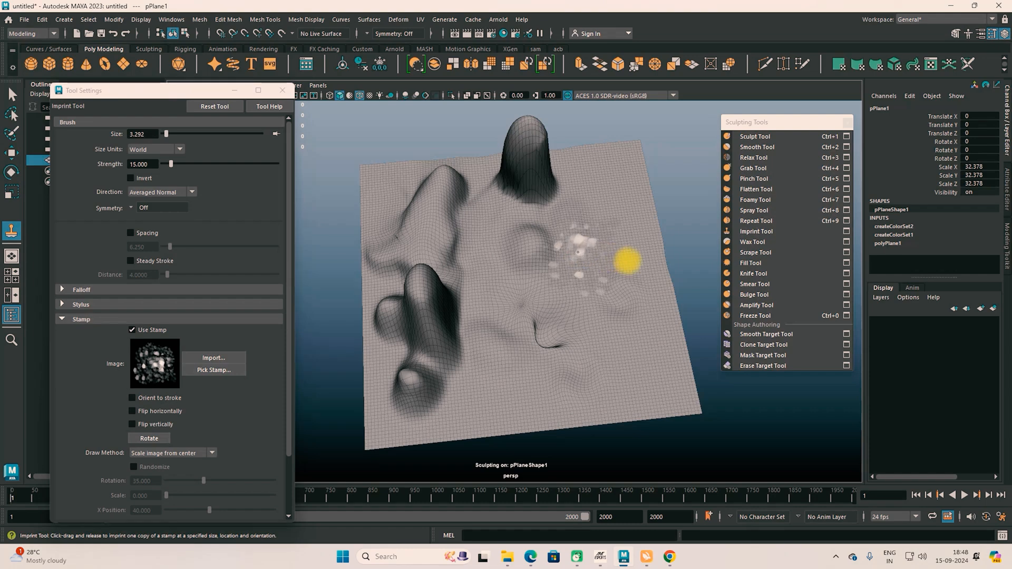
{"action": "left_click_drag", "start_coordinate": [578, 252], "coordinate": [627, 261]}
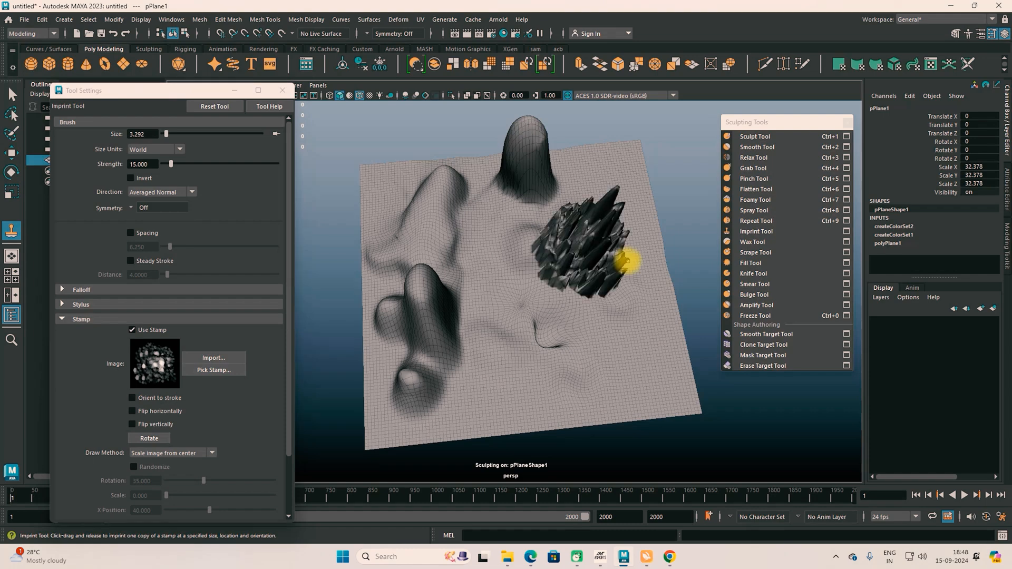
Pick the bw_brickTile.tif sculpting stamp for the Imprint Tool and imprint it on the flat surface.
{"action": "left_click", "coordinate": [199, 370]}
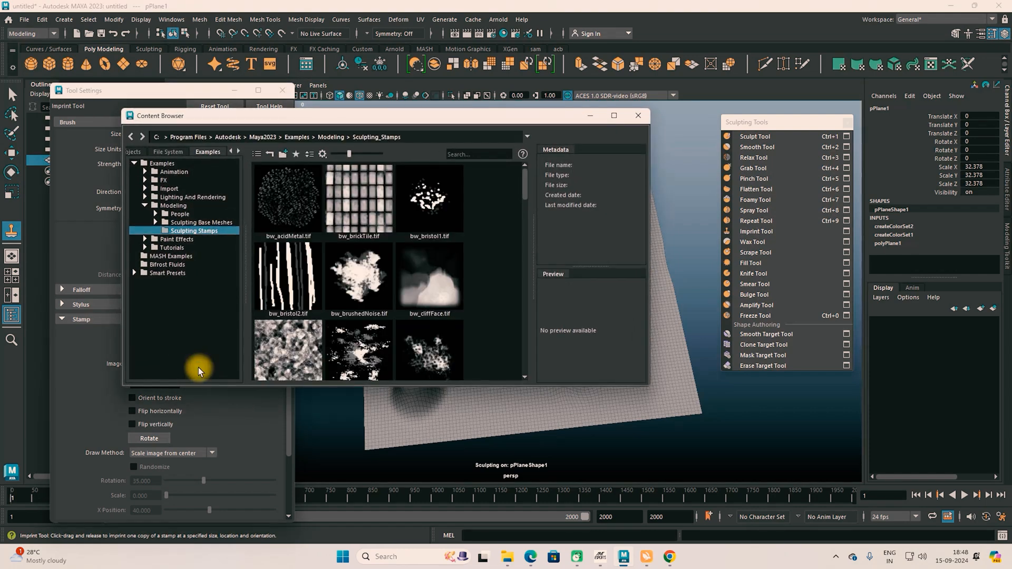
{"action": "left_click", "coordinate": [363, 208]}
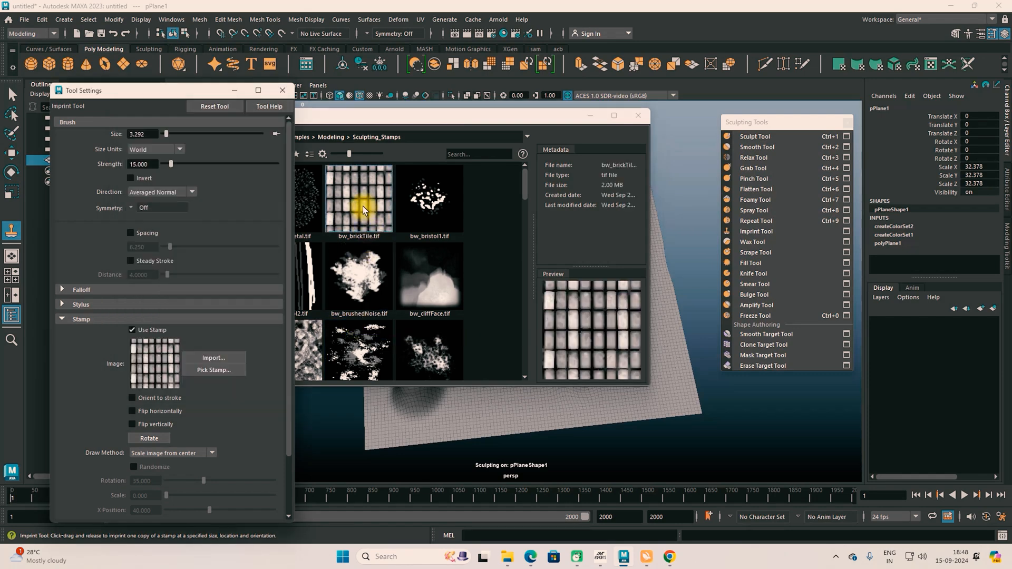
{"action": "left_click", "coordinate": [638, 116]}
{"action": "mouse_move", "coordinate": [570, 369]}
{"action": "left_mouse_down"}
{"action": "mouse_move", "coordinate": [601, 373]}
{"action": "mouse_move", "coordinate": [569, 362]}
{"action": "left_mouse_up"}
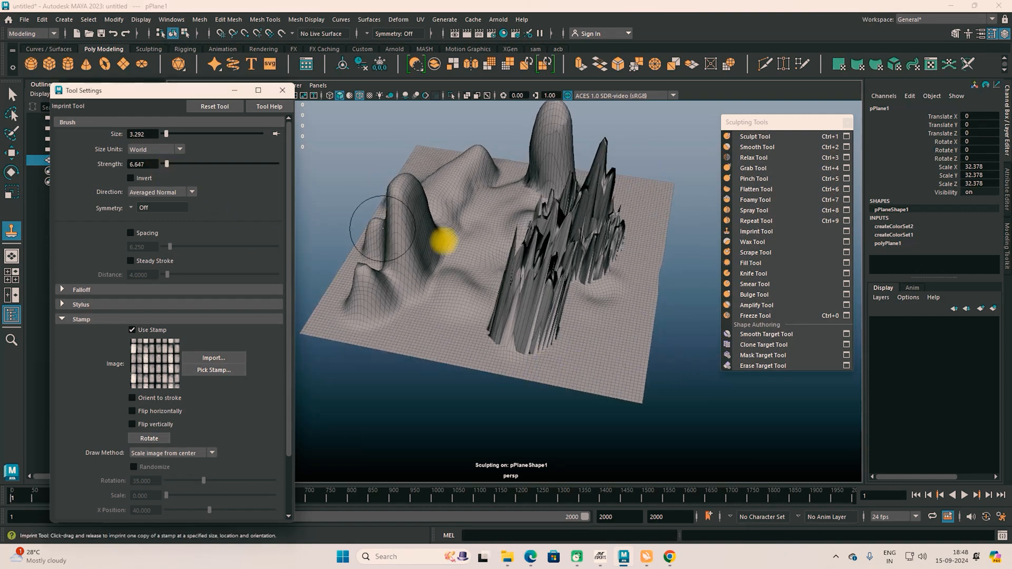
Undo the tall imprints, lower the imprint strength to 1.899, and imprint the brick-tile pattern on the flat surface.
{"action": "key", "text": "ctrl+z"}
{"action": "key", "text": "ctrl+z"}
{"action": "mouse_move", "coordinate": [494, 276]}
{"action": "left_mouse_down"}
{"action": "mouse_move", "coordinate": [508, 266]}
{"action": "mouse_move", "coordinate": [508, 278]}
{"action": "left_mouse_up"}
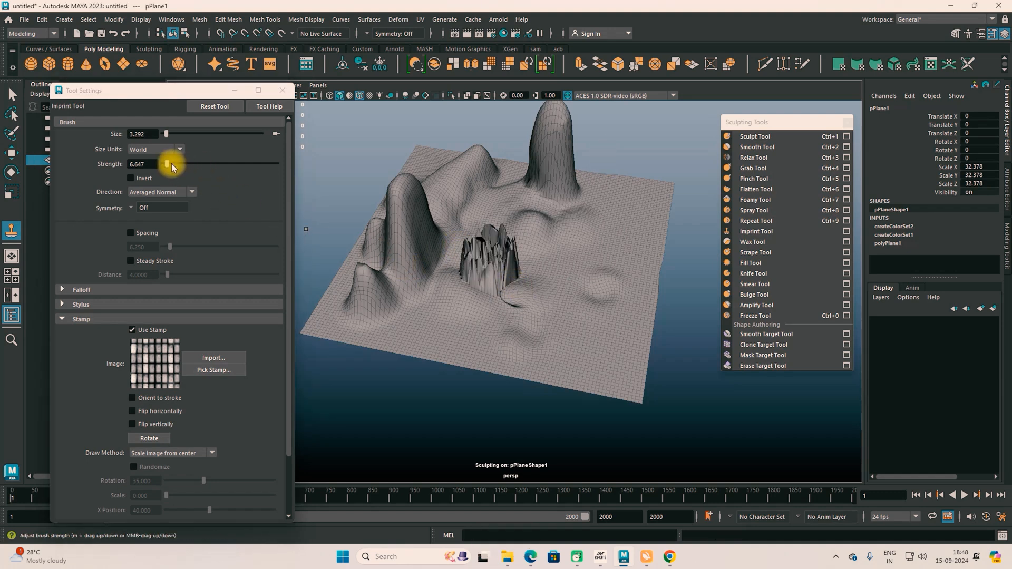
{"action": "key", "text": "ctrl+z"}
{"action": "left_click_drag", "start_coordinate": [172, 164], "coordinate": [164, 164]}
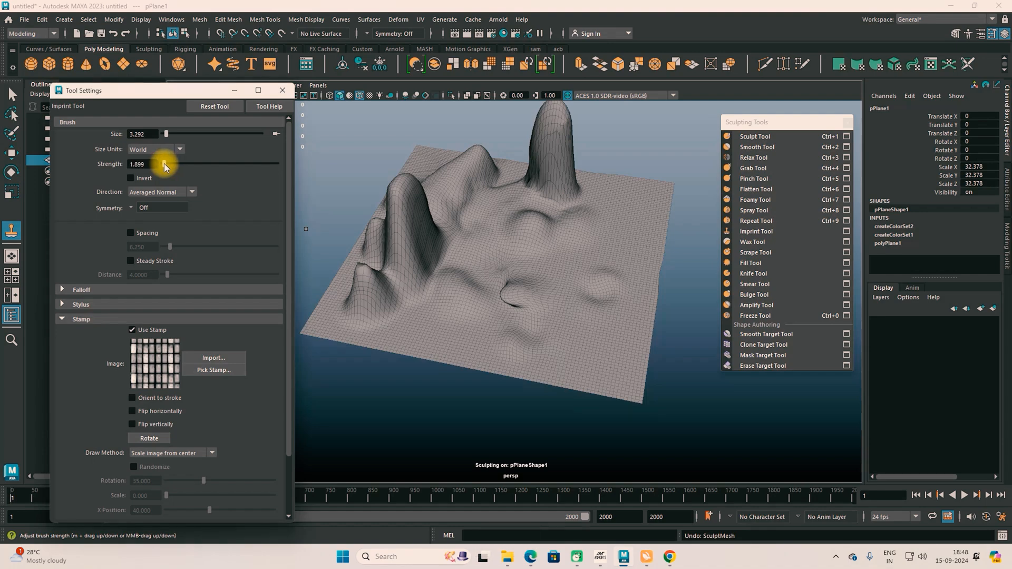
{"action": "left_click_drag", "start_coordinate": [576, 273], "coordinate": [614, 298]}
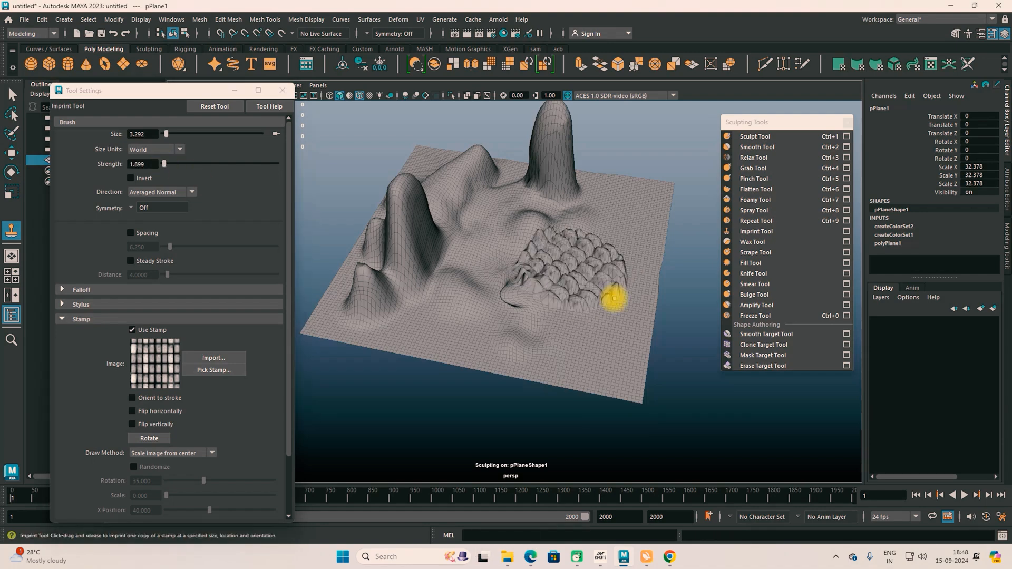
{"action": "left_click_drag", "start_coordinate": [606, 354], "coordinate": [543, 372], "text": "alt"}
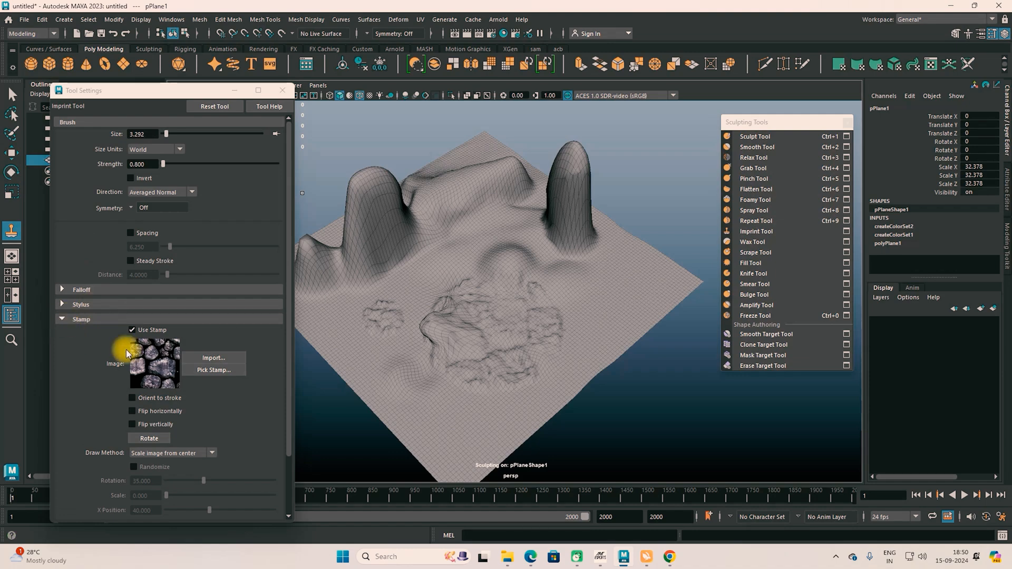
Build up a rounded ridge along the near side of the rough imprinted area with the Wax Tool at strength 15.
{"action": "left_click", "coordinate": [61, 319]}
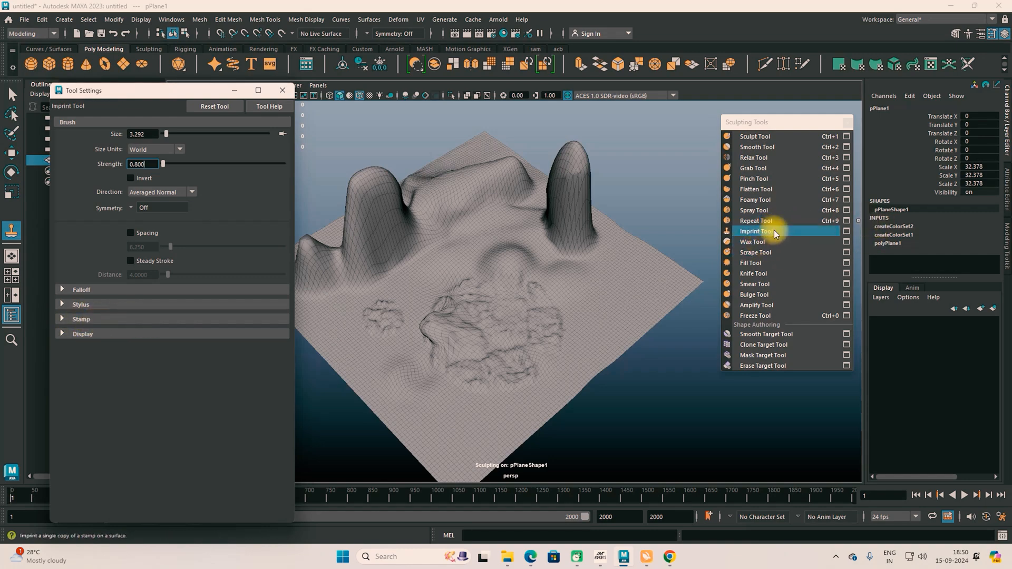
{"action": "left_click", "coordinate": [759, 242]}
{"action": "mouse_move", "coordinate": [452, 384]}
{"action": "left_mouse_down"}
{"action": "mouse_move", "coordinate": [475, 390]}
{"action": "mouse_move", "coordinate": [506, 357]}
{"action": "mouse_move", "coordinate": [605, 305]}
{"action": "left_mouse_up"}
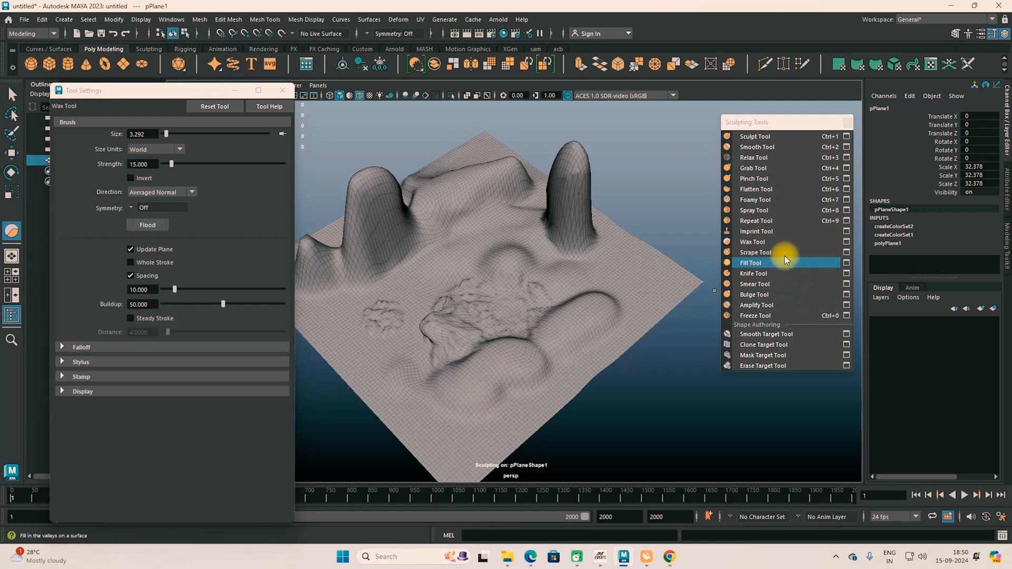
Scrape down the raised detail in the rough imprinted area with the Scrape Tool at strength 15.
{"action": "left_click", "coordinate": [759, 252]}
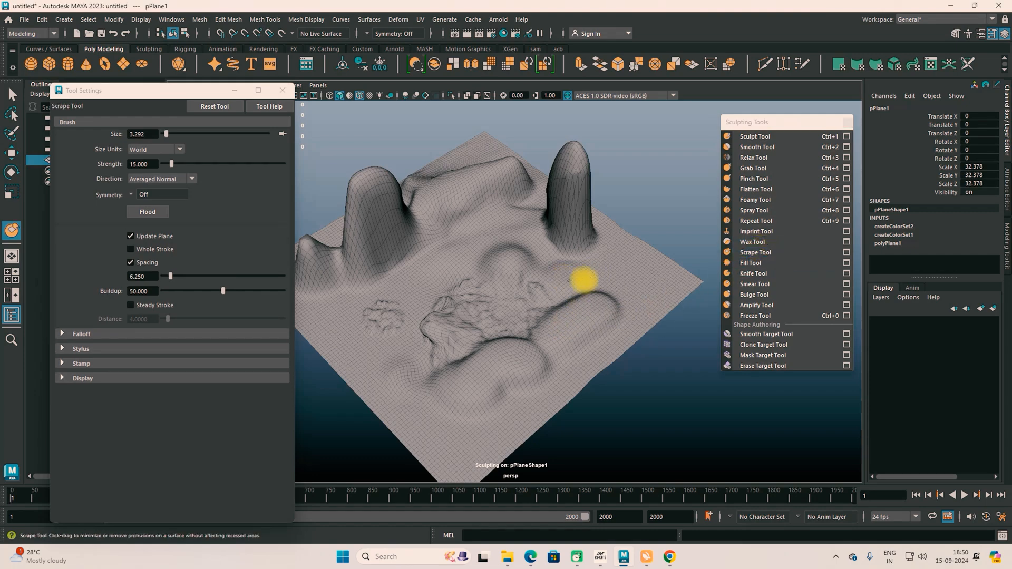
{"action": "left_click_drag", "start_coordinate": [455, 316], "coordinate": [538, 327], "text": "alt"}
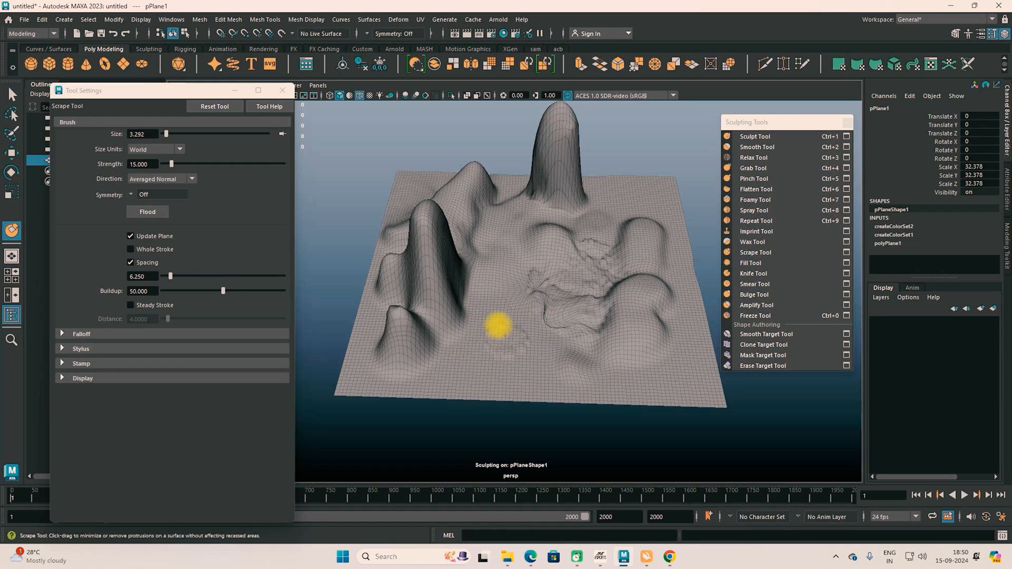
{"action": "left_click_drag", "start_coordinate": [590, 319], "coordinate": [598, 269]}
Fill the recesses around the rough imprinted area and between the tall mounds with the Fill Tool at strength 15.
{"action": "left_click", "coordinate": [751, 263]}
{"action": "left_click_drag", "start_coordinate": [512, 332], "coordinate": [540, 338]}
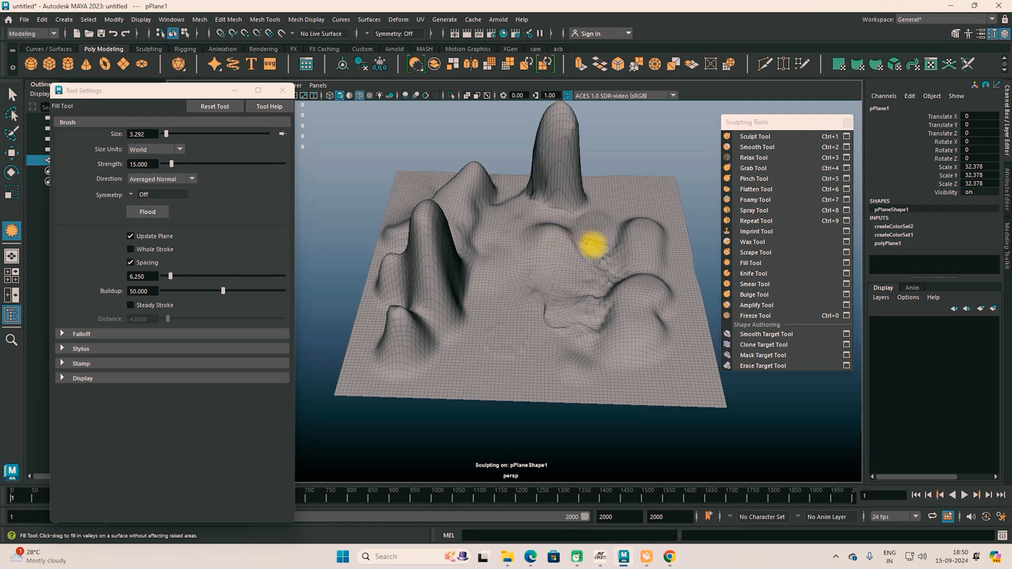
{"action": "left_click_drag", "start_coordinate": [594, 249], "coordinate": [585, 314]}
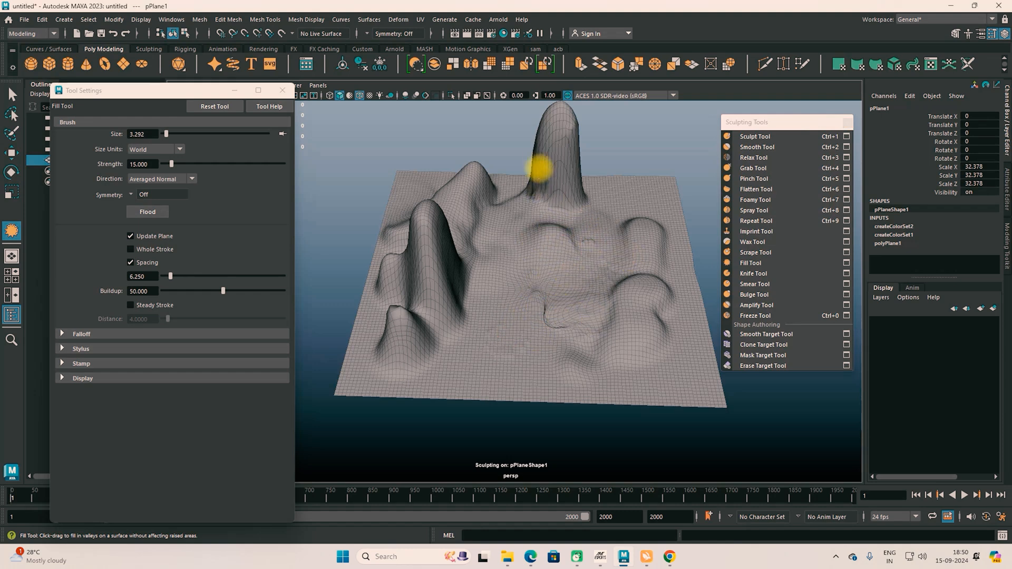
{"action": "mouse_move", "coordinate": [492, 199]}
{"action": "left_mouse_down"}
{"action": "mouse_move", "coordinate": [451, 316]}
{"action": "mouse_move", "coordinate": [420, 316]}
{"action": "left_mouse_up"}
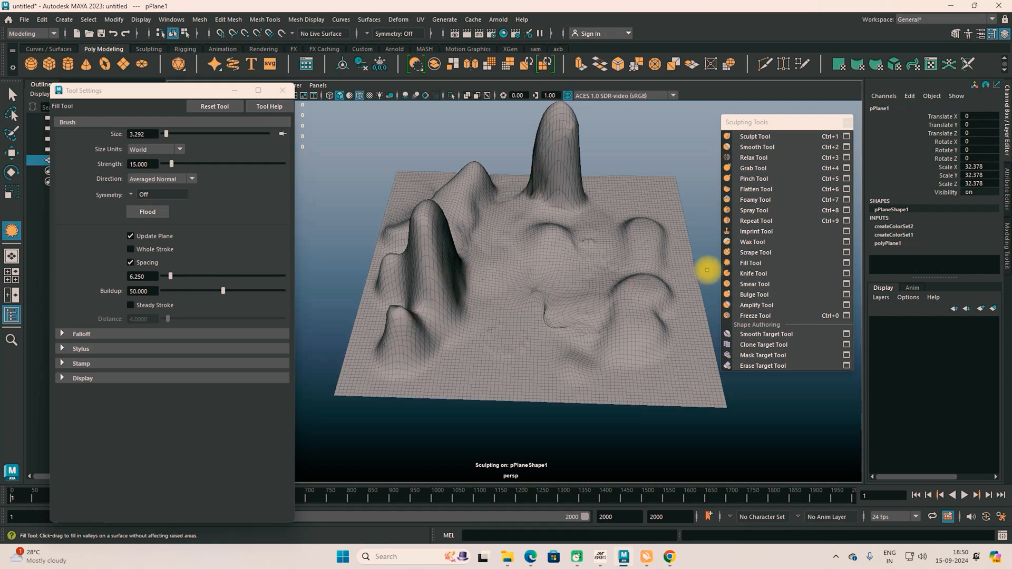
Cut two long grooves across the flat surface with the Knife Tool, and a finer cut near the far bump at strength 3.597.
{"action": "left_click", "coordinate": [748, 273]}
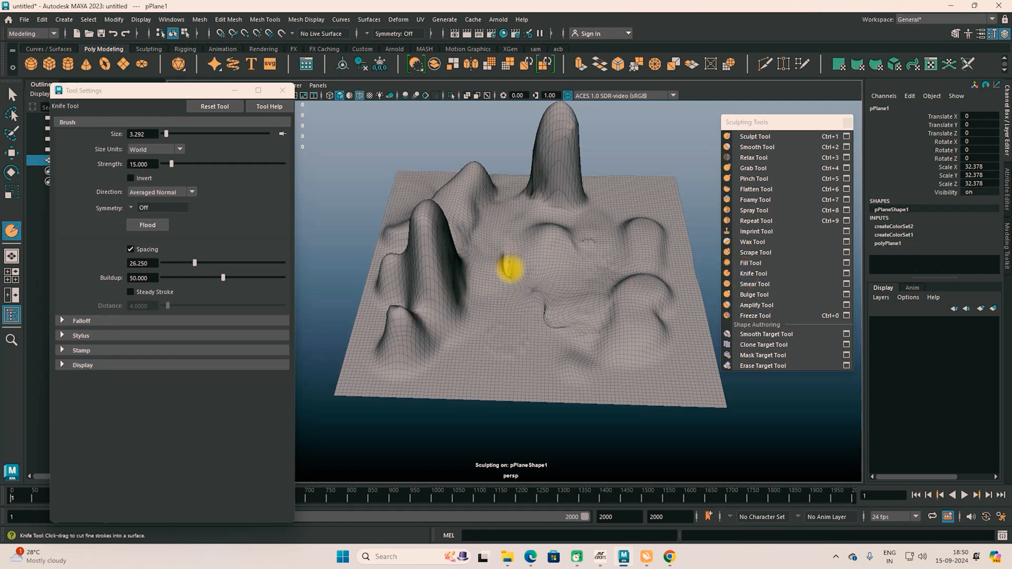
{"action": "mouse_move", "coordinate": [517, 376]}
{"action": "left_mouse_down", "text": "alt"}
{"action": "mouse_move", "coordinate": [546, 388]}
{"action": "mouse_move", "coordinate": [626, 374]}
{"action": "mouse_move", "coordinate": [538, 375]}
{"action": "left_mouse_up", "text": "alt"}
{"action": "left_click_drag", "start_coordinate": [565, 267], "coordinate": [533, 325]}
{"action": "left_click_drag", "start_coordinate": [514, 367], "coordinate": [496, 391]}
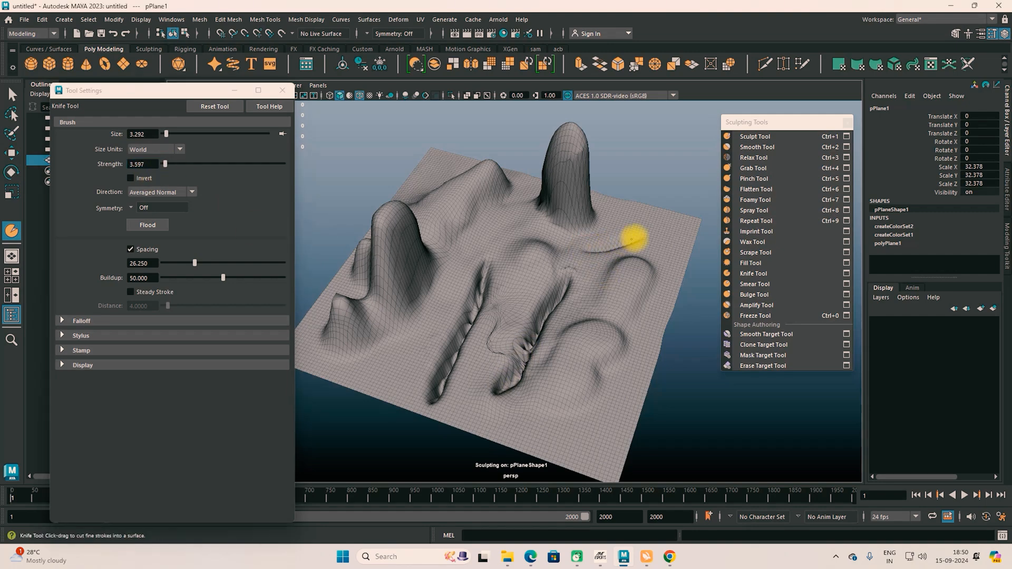
{"action": "mouse_move", "coordinate": [671, 231]}
{"action": "left_mouse_down", "text": "alt"}
{"action": "mouse_move", "coordinate": [542, 327]}
{"action": "mouse_move", "coordinate": [508, 300]}
{"action": "mouse_move", "coordinate": [536, 289]}
{"action": "mouse_move", "coordinate": [448, 337]}
{"action": "mouse_move", "coordinate": [608, 337]}
{"action": "left_mouse_up", "text": "alt"}
{"action": "scroll", "coordinate": [512, 310], "scroll_direction": "up", "scroll_amount": 5}
{"action": "scroll", "coordinate": [501, 316], "scroll_direction": "down", "scroll_amount": 5}
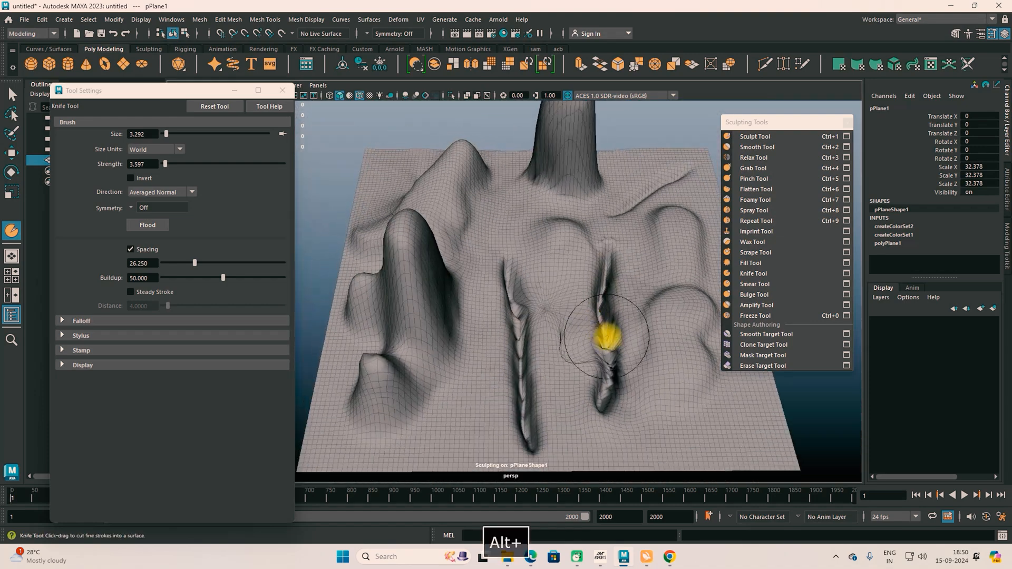
{"action": "middle_click_drag", "start_coordinate": [608, 337], "coordinate": [538, 293], "text": "alt"}
Pull the surface around both knife grooves in several directions with the Smear Tool at strength 1.799.
{"action": "left_click", "coordinate": [754, 283]}
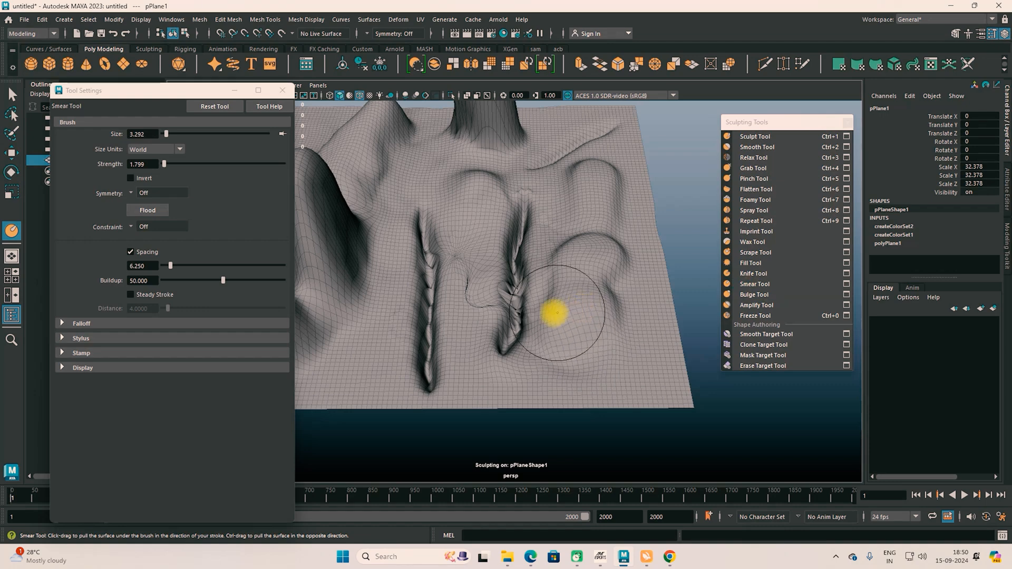
{"action": "left_click_drag", "start_coordinate": [514, 309], "coordinate": [535, 232]}
{"action": "left_click_drag", "start_coordinate": [421, 248], "coordinate": [423, 265]}
{"action": "mouse_move", "coordinate": [436, 319]}
{"action": "left_mouse_down"}
{"action": "mouse_move", "coordinate": [418, 332]}
{"action": "mouse_move", "coordinate": [429, 305]}
{"action": "mouse_move", "coordinate": [454, 300]}
{"action": "mouse_move", "coordinate": [424, 305]}
{"action": "mouse_move", "coordinate": [404, 332]}
{"action": "mouse_move", "coordinate": [437, 319]}
{"action": "mouse_move", "coordinate": [452, 295]}
{"action": "mouse_move", "coordinate": [390, 264]}
{"action": "mouse_move", "coordinate": [422, 228]}
{"action": "mouse_move", "coordinate": [479, 214]}
{"action": "left_mouse_up"}
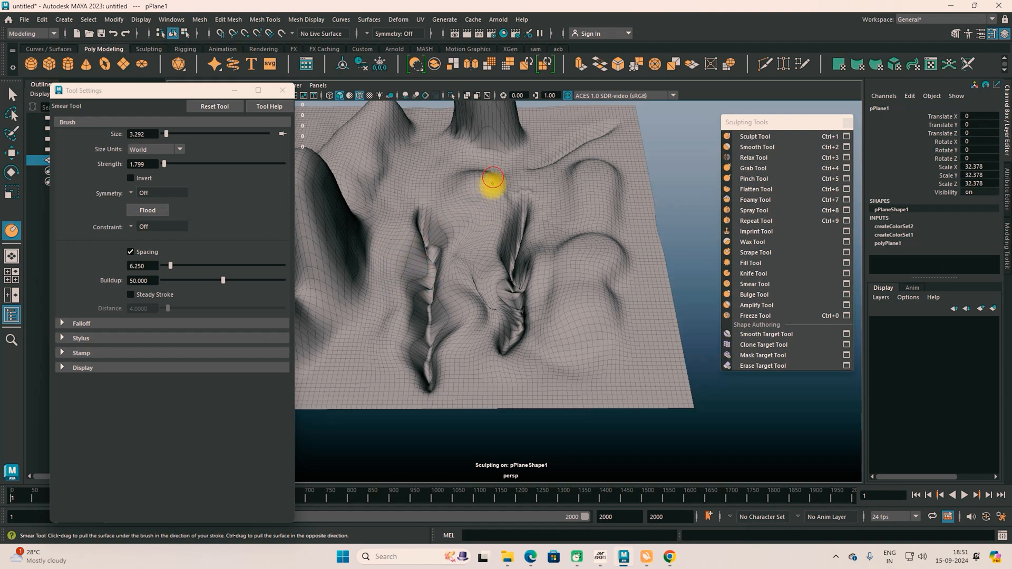
{"action": "right_click_drag", "start_coordinate": [493, 177], "coordinate": [488, 243], "text": "alt"}
{"action": "mouse_move", "coordinate": [469, 242]}
{"action": "left_mouse_down"}
{"action": "mouse_move", "coordinate": [435, 296]}
{"action": "mouse_move", "coordinate": [434, 285]}
{"action": "mouse_move", "coordinate": [441, 332]}
{"action": "mouse_move", "coordinate": [474, 322]}
{"action": "left_mouse_up"}
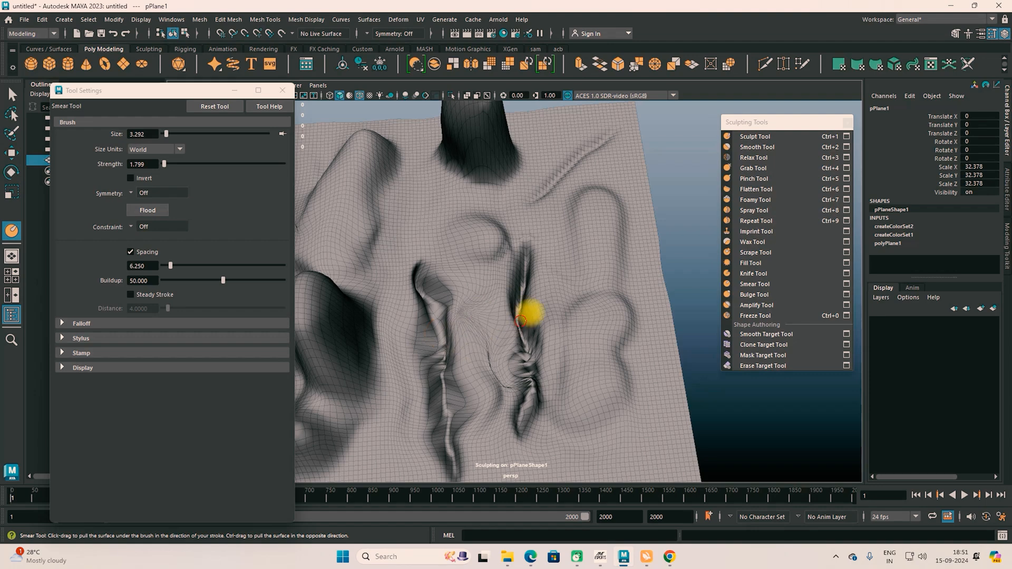
{"action": "mouse_move", "coordinate": [533, 279]}
{"action": "left_mouse_down"}
{"action": "mouse_move", "coordinate": [520, 321]}
{"action": "mouse_move", "coordinate": [534, 404]}
{"action": "mouse_move", "coordinate": [548, 318]}
{"action": "mouse_move", "coordinate": [506, 334]}
{"action": "left_mouse_up"}
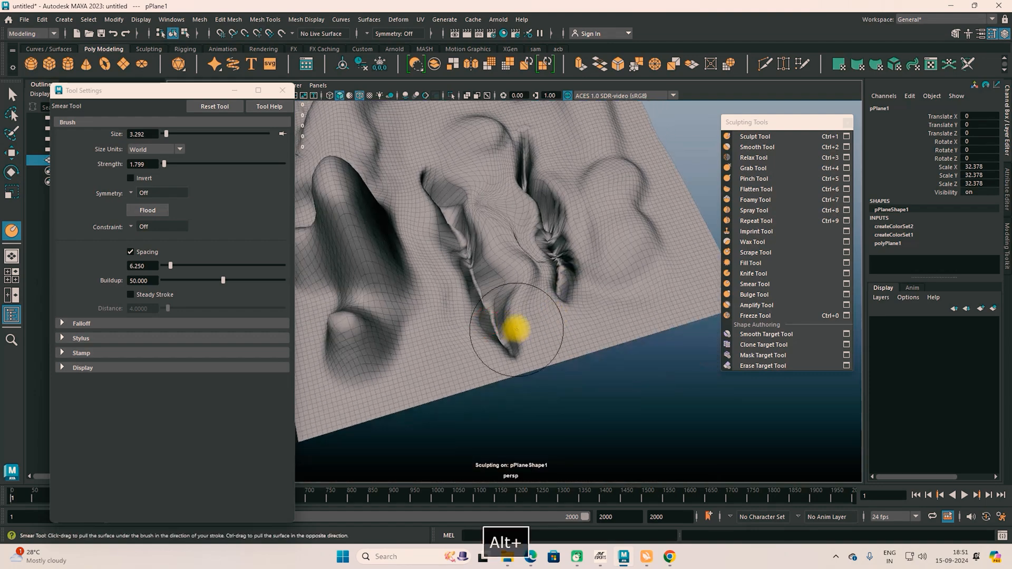
Inflate areas around the grooves and beside the tall column with the Bulge Tool at strength 15.
{"action": "left_click", "coordinate": [755, 295]}
{"action": "mouse_move", "coordinate": [659, 316]}
{"action": "left_mouse_down", "text": "alt"}
{"action": "mouse_move", "coordinate": [543, 295]}
{"action": "mouse_move", "coordinate": [594, 402]}
{"action": "mouse_move", "coordinate": [481, 361]}
{"action": "left_mouse_up", "text": "alt"}
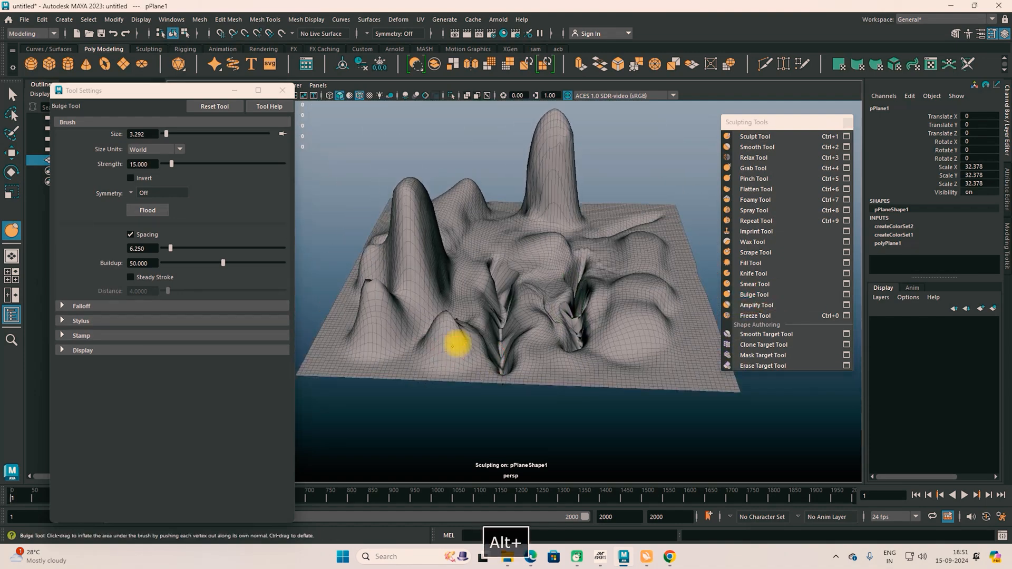
{"action": "left_click_drag", "start_coordinate": [623, 337], "coordinate": [633, 316], "text": "alt"}
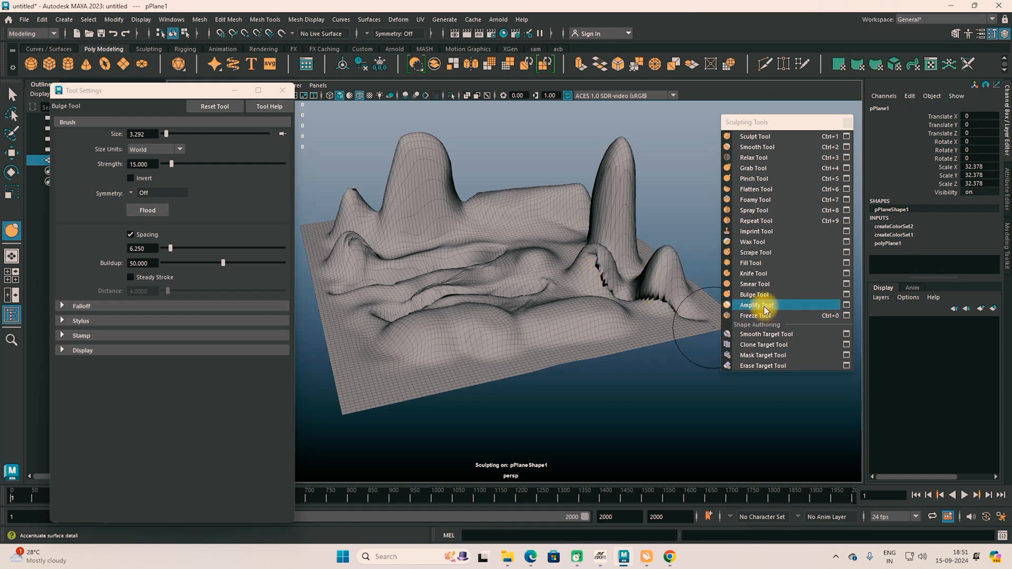
Undo the bulge, smear, knife, fill, scrape and wax strokes back to the rough imprinted surface.
{"action": "key", "text": "ctrl+z"}
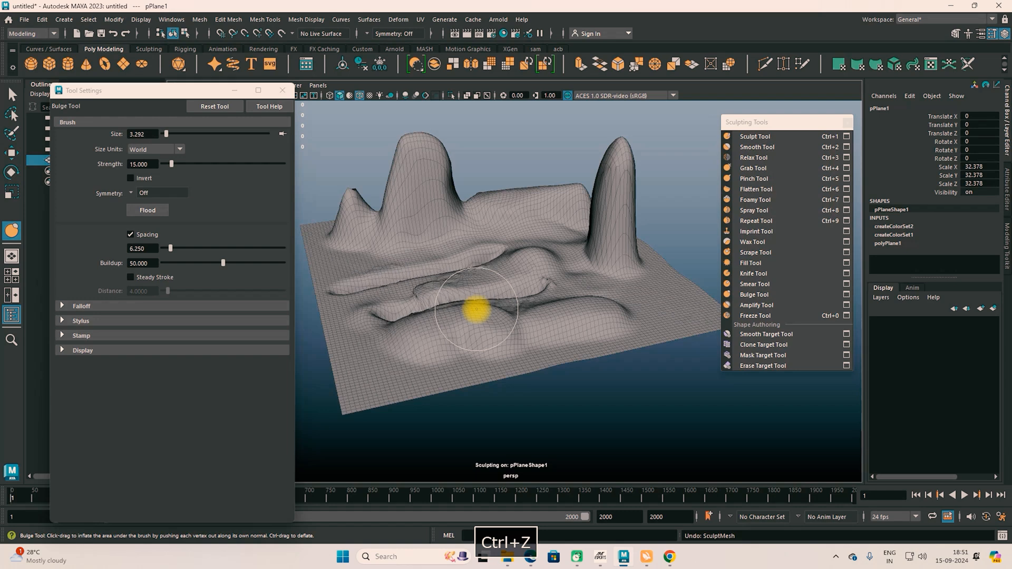
{"action": "key", "text": "ctrl+z"}
{"action": "key", "text": "ctrl+z"}
{"action": "key", "text": "ctrl+z"}
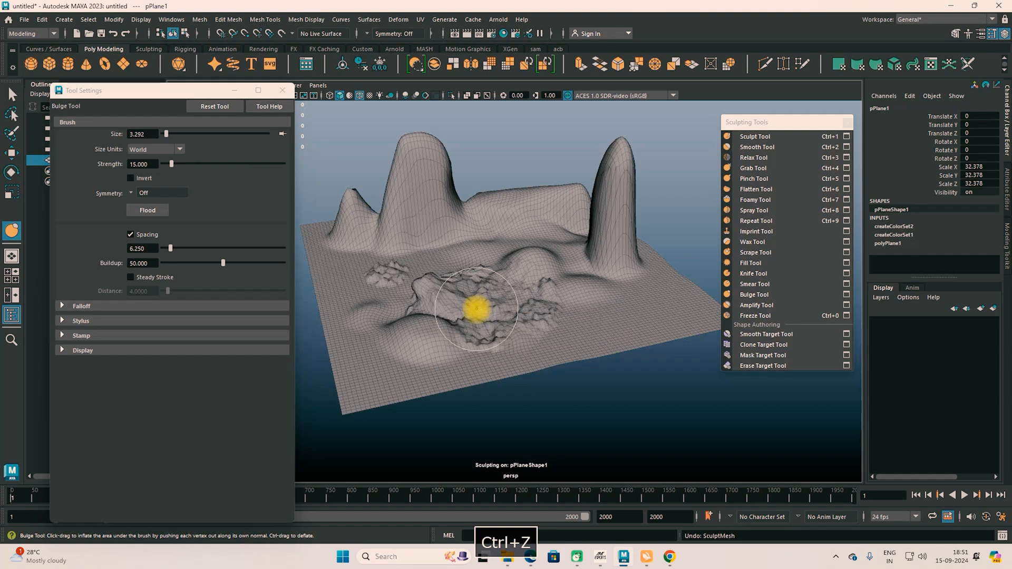
{"action": "left_click_drag", "start_coordinate": [469, 334], "coordinate": [515, 355], "text": "alt"}
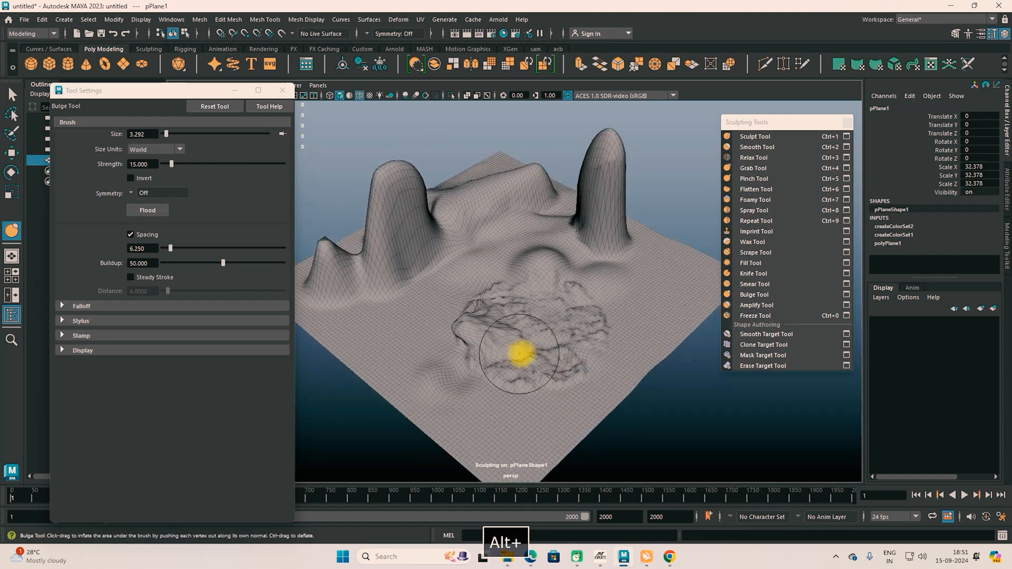
Accentuate the raised and recessed detail of the rough patch with the Amplify Tool at strength 15.
{"action": "left_click", "coordinate": [756, 304]}
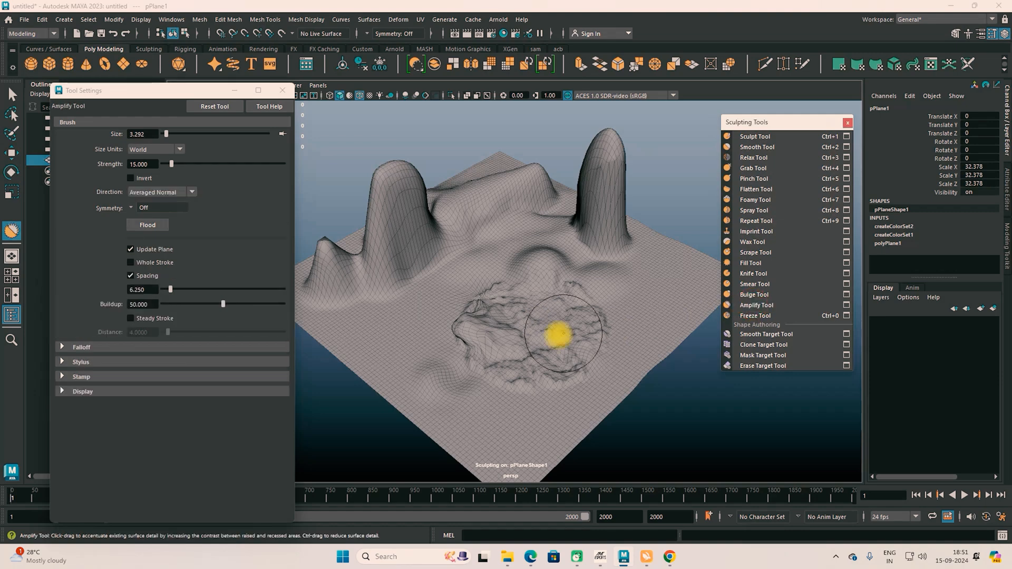
{"action": "scroll", "coordinate": [540, 318], "scroll_direction": "up", "scroll_amount": 5}
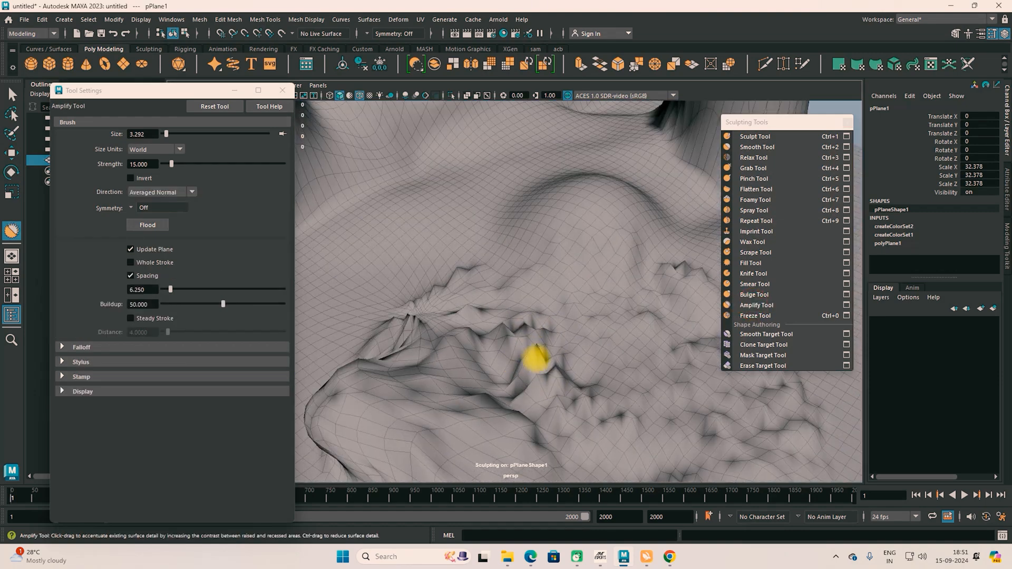
{"action": "mouse_move", "coordinate": [572, 398]}
{"action": "left_mouse_down", "text": "alt"}
{"action": "mouse_move", "coordinate": [517, 339]}
{"action": "mouse_move", "coordinate": [561, 323]}
{"action": "mouse_move", "coordinate": [488, 328]}
{"action": "mouse_move", "coordinate": [540, 359]}
{"action": "left_mouse_up", "text": "alt"}
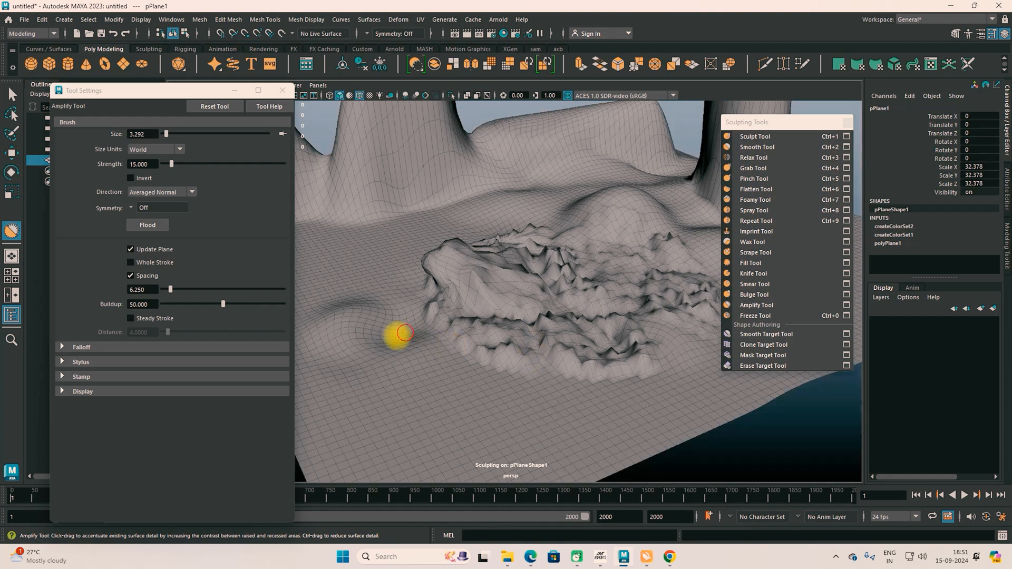
{"action": "mouse_move", "coordinate": [389, 330]}
{"action": "left_mouse_down", "text": "alt"}
{"action": "mouse_move", "coordinate": [495, 314]}
{"action": "mouse_move", "coordinate": [555, 424]}
{"action": "left_mouse_up", "text": "alt"}
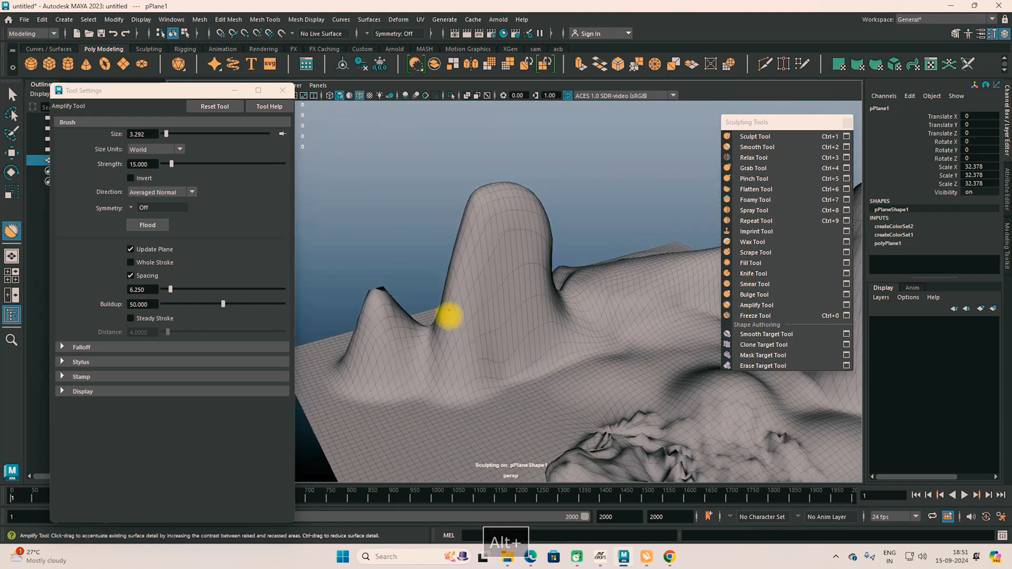
{"action": "mouse_move", "coordinate": [571, 365]}
{"action": "left_mouse_down", "text": "alt"}
{"action": "mouse_move", "coordinate": [474, 369]}
{"action": "mouse_move", "coordinate": [567, 376]}
{"action": "left_mouse_up", "text": "alt"}
{"action": "mouse_move", "coordinate": [494, 409]}
{"action": "left_mouse_down", "text": "alt"}
{"action": "mouse_move", "coordinate": [513, 414]}
{"action": "mouse_move", "coordinate": [551, 348]}
{"action": "left_mouse_up", "text": "alt"}
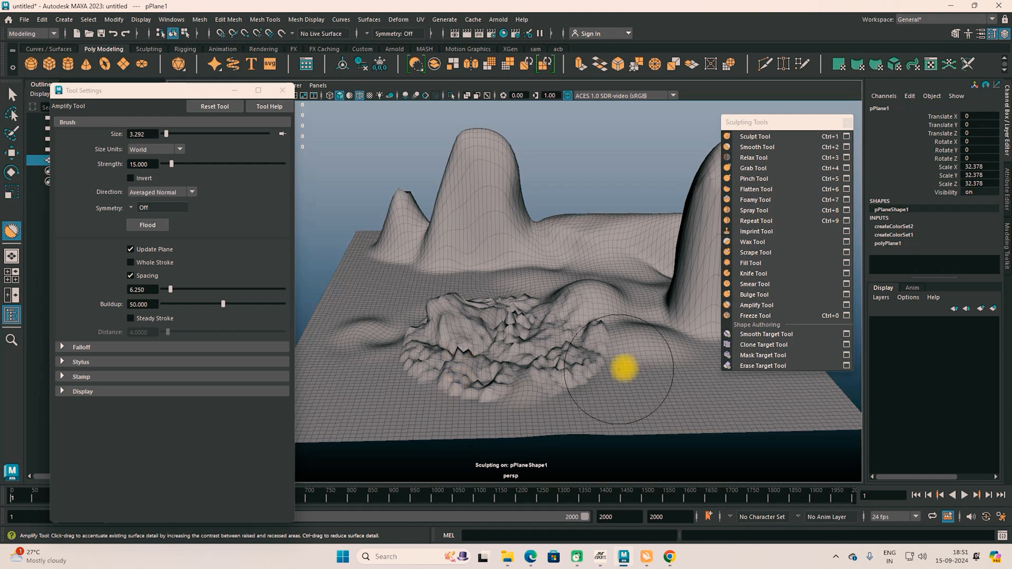
Lock the whole rough patch against sculpting by painting over it with the Freeze Tool at strength 100.
{"action": "left_click", "coordinate": [757, 316]}
{"action": "mouse_move", "coordinate": [481, 366]}
{"action": "left_mouse_down", "text": "alt"}
{"action": "mouse_move", "coordinate": [492, 372]}
{"action": "mouse_move", "coordinate": [482, 354]}
{"action": "mouse_move", "coordinate": [579, 401]}
{"action": "mouse_move", "coordinate": [510, 330]}
{"action": "mouse_move", "coordinate": [596, 402]}
{"action": "mouse_move", "coordinate": [513, 329]}
{"action": "left_mouse_up", "text": "alt"}
{"action": "left_click_drag", "start_coordinate": [524, 406], "coordinate": [536, 389], "text": "alt"}
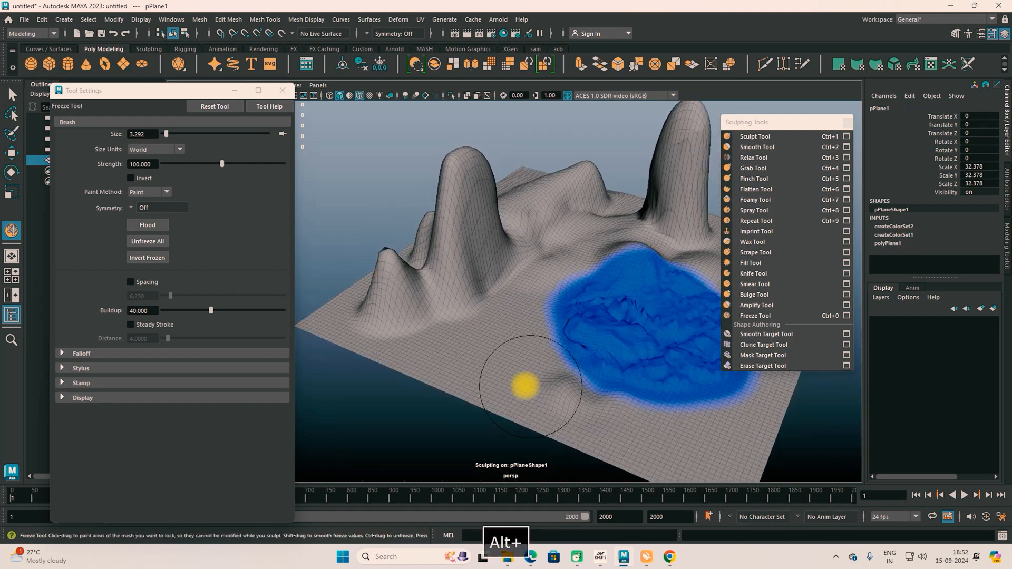
Raise hills and a rim all around the frozen patch with the Sculpt Tool at strength 10.132.
{"action": "left_click", "coordinate": [755, 147]}
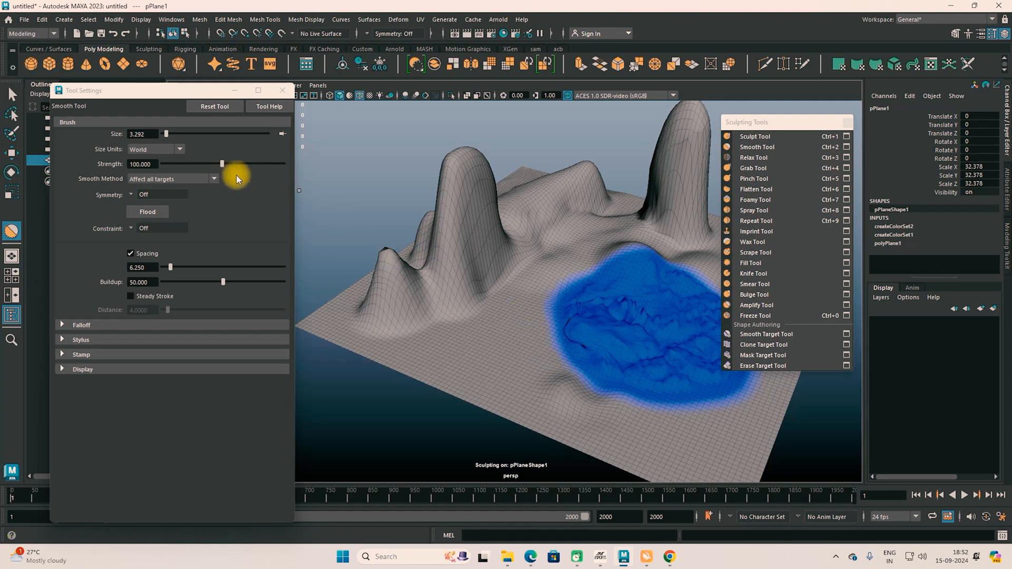
{"action": "left_click", "coordinate": [753, 136]}
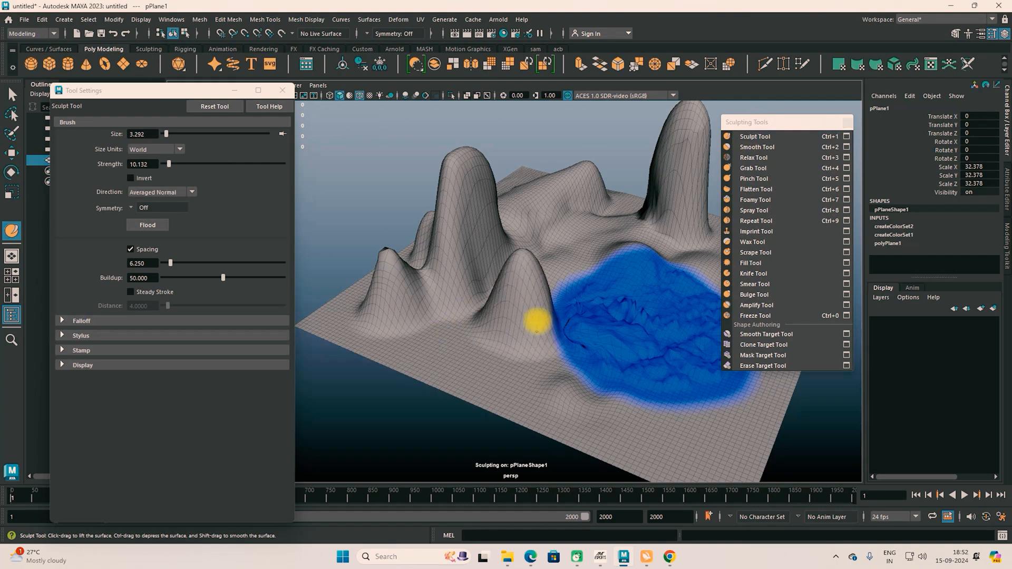
{"action": "mouse_move", "coordinate": [633, 384]}
{"action": "left_mouse_down", "text": "alt"}
{"action": "mouse_move", "coordinate": [321, 352]}
{"action": "mouse_move", "coordinate": [383, 405]}
{"action": "mouse_move", "coordinate": [510, 397]}
{"action": "mouse_move", "coordinate": [528, 374]}
{"action": "left_mouse_up", "text": "alt"}
{"action": "left_click_drag", "start_coordinate": [528, 358], "coordinate": [524, 402], "text": "alt"}
{"action": "mouse_move", "coordinate": [527, 447]}
{"action": "left_mouse_down"}
{"action": "mouse_move", "coordinate": [517, 343]}
{"action": "mouse_move", "coordinate": [456, 310]}
{"action": "left_mouse_up"}
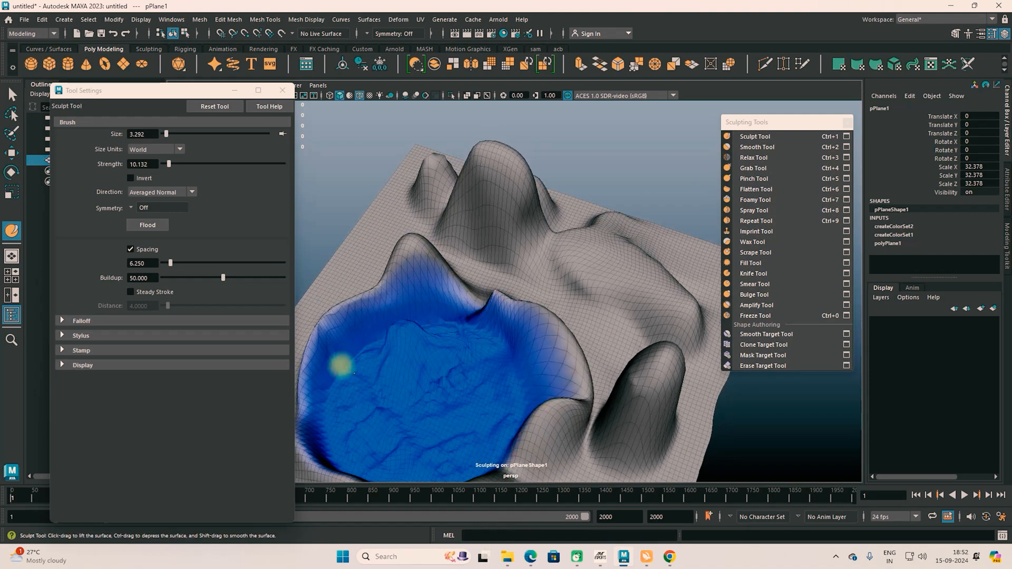
{"action": "mouse_move", "coordinate": [526, 370]}
{"action": "left_mouse_down", "text": "alt"}
{"action": "mouse_move", "coordinate": [537, 450]}
{"action": "mouse_move", "coordinate": [657, 369]}
{"action": "mouse_move", "coordinate": [536, 352]}
{"action": "left_mouse_up", "text": "alt"}
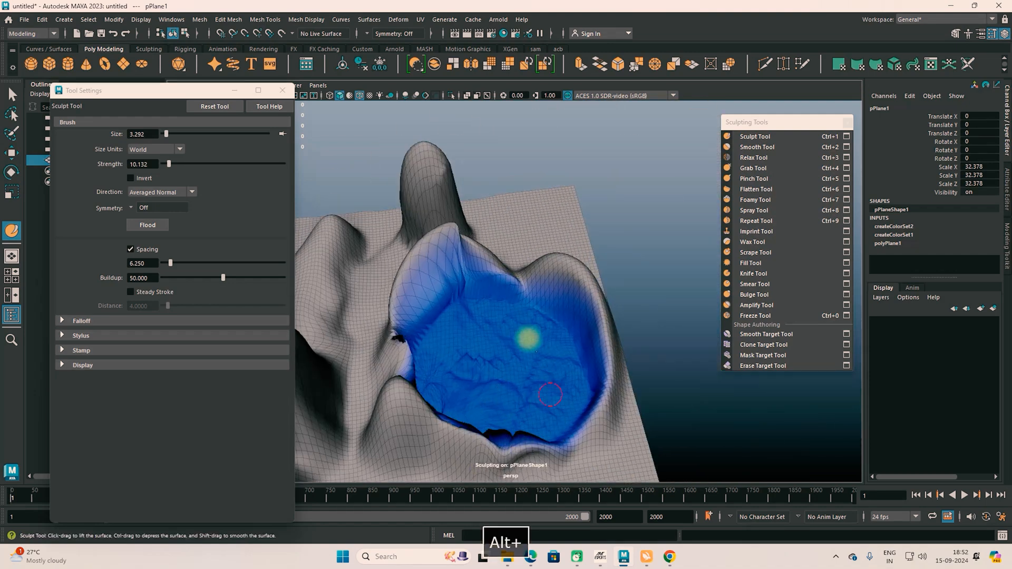
{"action": "mouse_move", "coordinate": [533, 411]}
{"action": "left_mouse_down", "text": "alt"}
{"action": "mouse_move", "coordinate": [490, 422]}
{"action": "mouse_move", "coordinate": [496, 401]}
{"action": "mouse_move", "coordinate": [452, 343]}
{"action": "left_mouse_up", "text": "alt"}
{"action": "mouse_move", "coordinate": [515, 395]}
{"action": "left_mouse_down", "text": "alt"}
{"action": "mouse_move", "coordinate": [463, 407]}
{"action": "mouse_move", "coordinate": [409, 397]}
{"action": "mouse_move", "coordinate": [444, 381]}
{"action": "mouse_move", "coordinate": [583, 363]}
{"action": "mouse_move", "coordinate": [397, 460]}
{"action": "left_mouse_up", "text": "alt"}
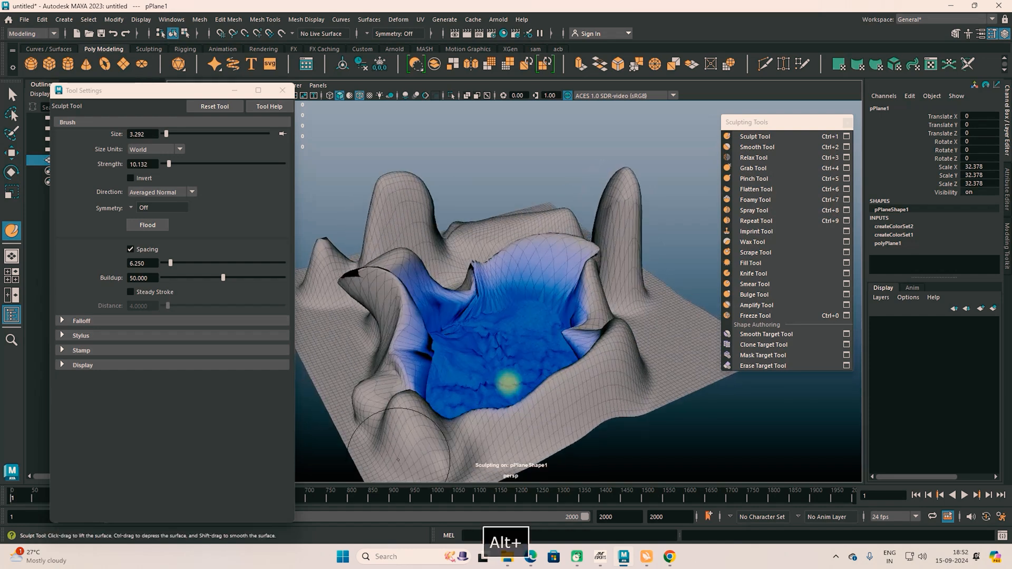
Unfreeze the locked basin and its rim by erasing the painted area with the Freeze Tool.
{"action": "left_click", "coordinate": [754, 315]}
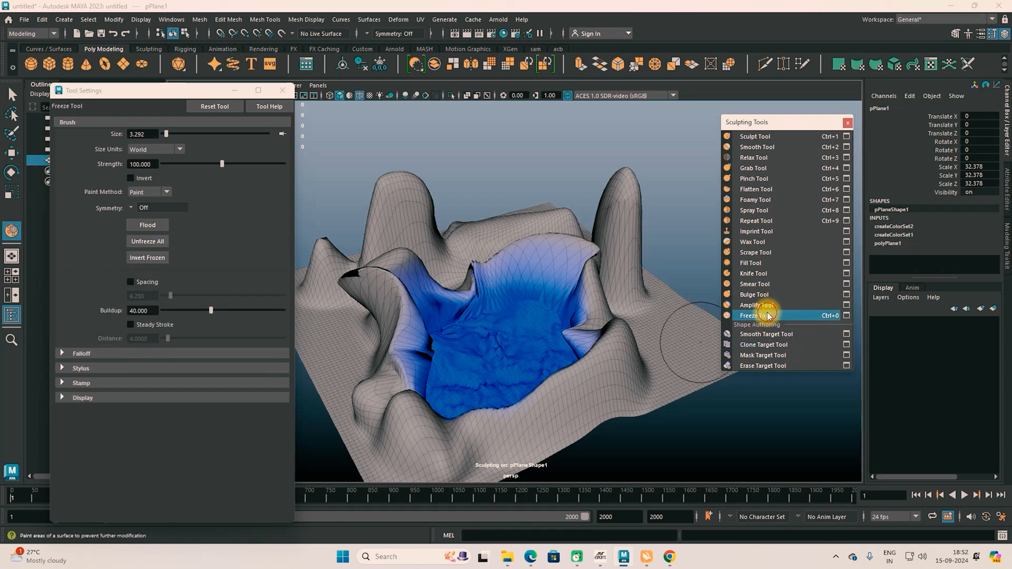
{"action": "mouse_move", "coordinate": [444, 293]}
{"action": "left_mouse_down", "text": "ctrl"}
{"action": "mouse_move", "coordinate": [508, 324]}
{"action": "mouse_move", "coordinate": [429, 294]}
{"action": "mouse_move", "coordinate": [549, 281]}
{"action": "left_mouse_up", "text": "ctrl"}
{"action": "mouse_move", "coordinate": [486, 269]}
{"action": "left_mouse_down", "text": "ctrl"}
{"action": "mouse_move", "coordinate": [519, 332]}
{"action": "mouse_move", "coordinate": [429, 323]}
{"action": "mouse_move", "coordinate": [592, 334]}
{"action": "mouse_move", "coordinate": [493, 401]}
{"action": "mouse_move", "coordinate": [501, 388]}
{"action": "mouse_move", "coordinate": [513, 416]}
{"action": "left_mouse_up", "text": "ctrl"}
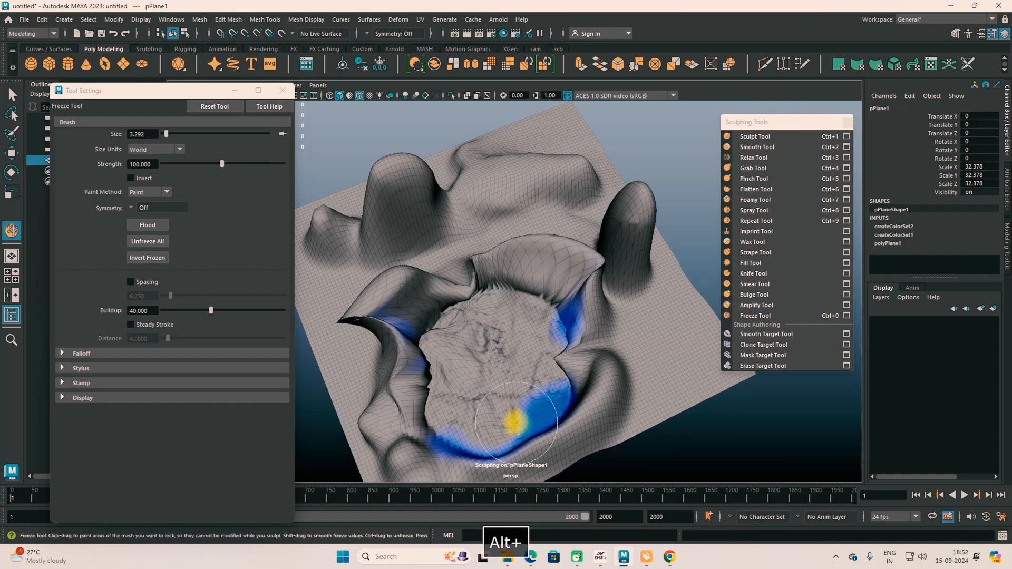
{"action": "left_click_drag", "start_coordinate": [560, 378], "coordinate": [517, 340], "text": "ctrl"}
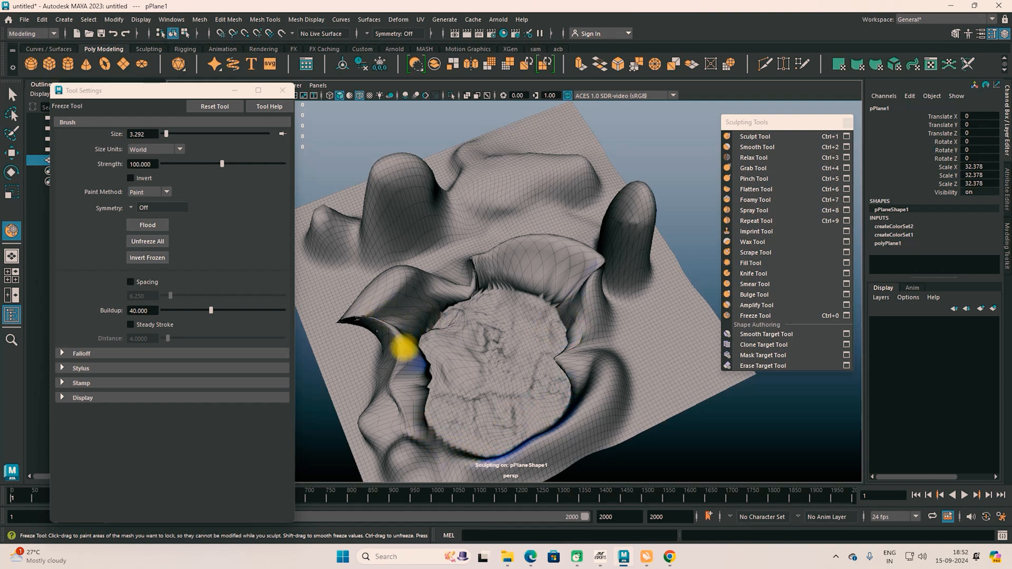
{"action": "mouse_move", "coordinate": [484, 411]}
{"action": "left_mouse_down", "text": "alt"}
{"action": "mouse_move", "coordinate": [598, 406]}
{"action": "mouse_move", "coordinate": [632, 376]}
{"action": "mouse_move", "coordinate": [481, 388]}
{"action": "mouse_move", "coordinate": [673, 334]}
{"action": "left_mouse_up", "text": "alt"}
Amplify the rough detail on the basin floor at strength 15 and close the tool settings.
{"action": "left_click", "coordinate": [752, 307]}
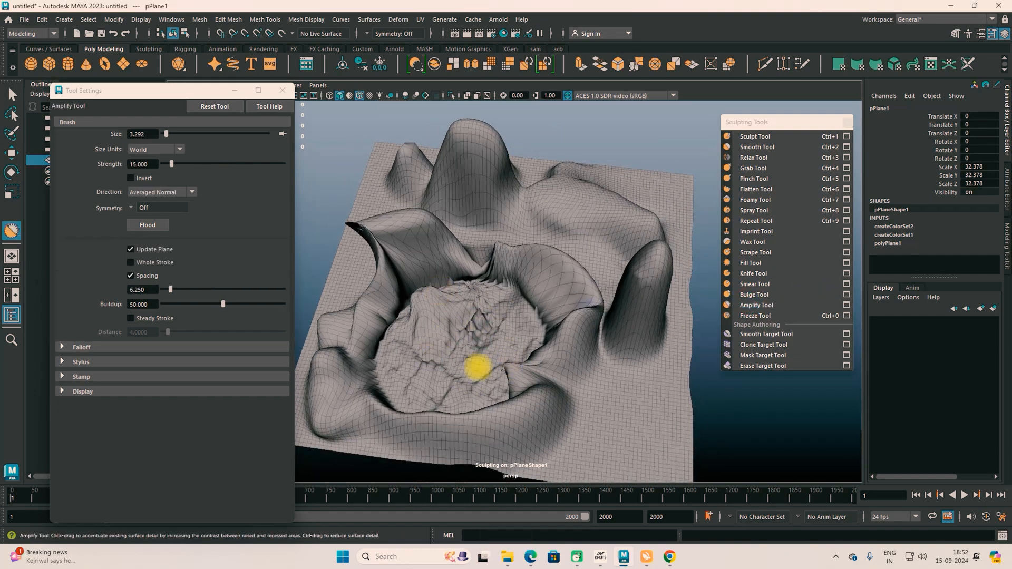
{"action": "left_click_drag", "start_coordinate": [496, 356], "coordinate": [540, 365]}
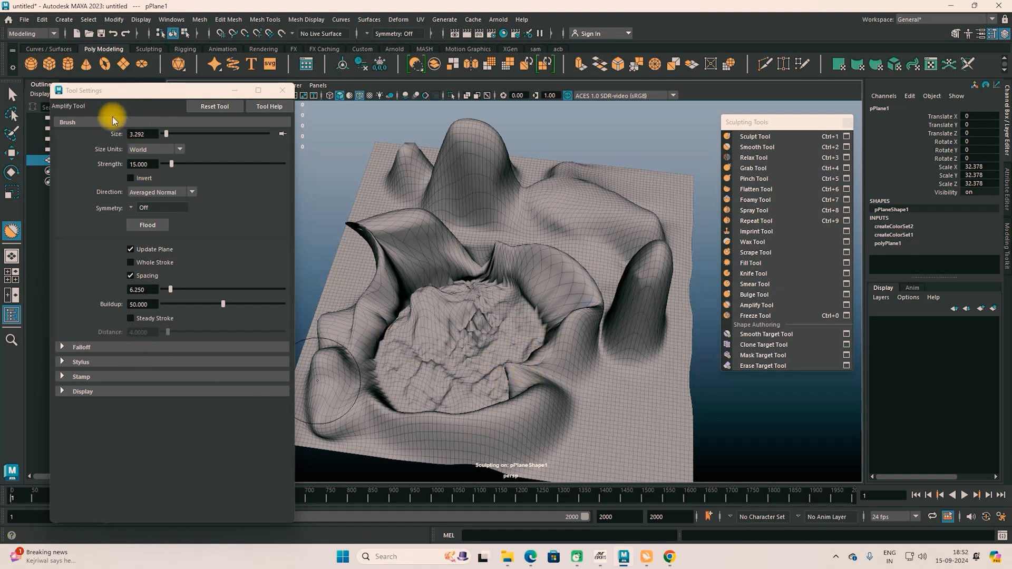
{"action": "left_click_drag", "start_coordinate": [140, 94], "coordinate": [157, 70]}
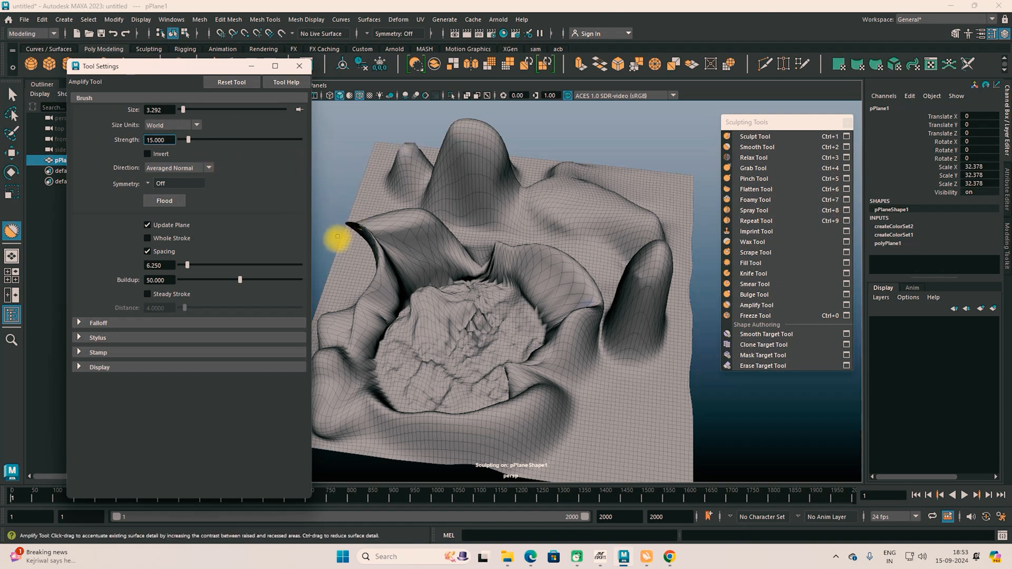
{"action": "mouse_move", "coordinate": [477, 375]}
{"action": "left_mouse_down", "text": "alt"}
{"action": "mouse_move", "coordinate": [527, 334]}
{"action": "mouse_move", "coordinate": [584, 332]}
{"action": "mouse_move", "coordinate": [413, 339]}
{"action": "mouse_move", "coordinate": [537, 352]}
{"action": "mouse_move", "coordinate": [456, 339]}
{"action": "mouse_move", "coordinate": [488, 330]}
{"action": "mouse_move", "coordinate": [544, 337]}
{"action": "mouse_move", "coordinate": [427, 319]}
{"action": "left_mouse_up", "text": "alt"}
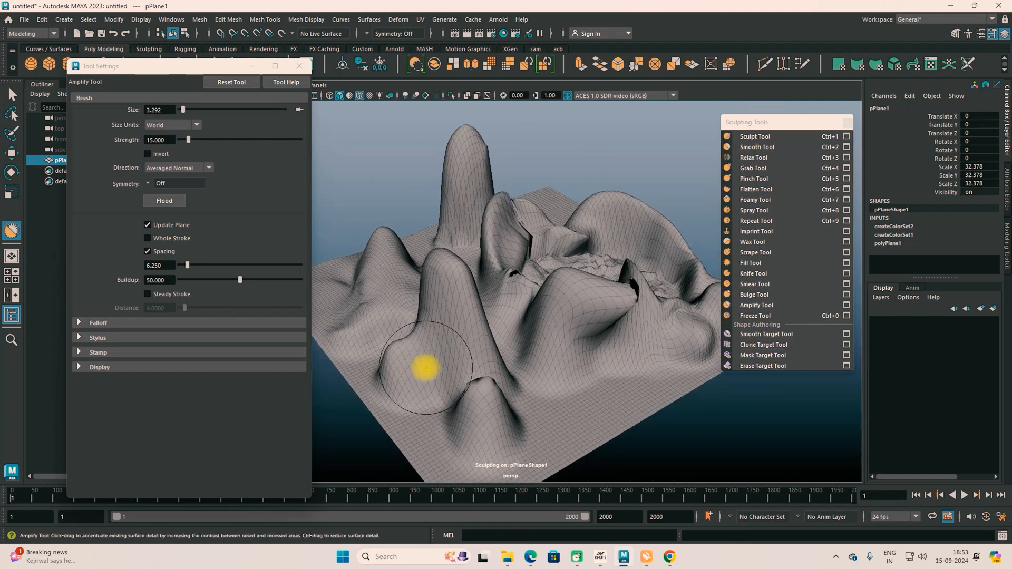
{"action": "left_click", "coordinate": [299, 66]}
{"action": "mouse_move", "coordinate": [457, 350]}
{"action": "left_mouse_down", "text": "alt"}
{"action": "mouse_move", "coordinate": [418, 354]}
{"action": "mouse_move", "coordinate": [547, 345]}
{"action": "mouse_move", "coordinate": [447, 353]}
{"action": "mouse_move", "coordinate": [520, 368]}
{"action": "mouse_move", "coordinate": [614, 350]}
{"action": "mouse_move", "coordinate": [508, 323]}
{"action": "left_mouse_up", "text": "alt"}
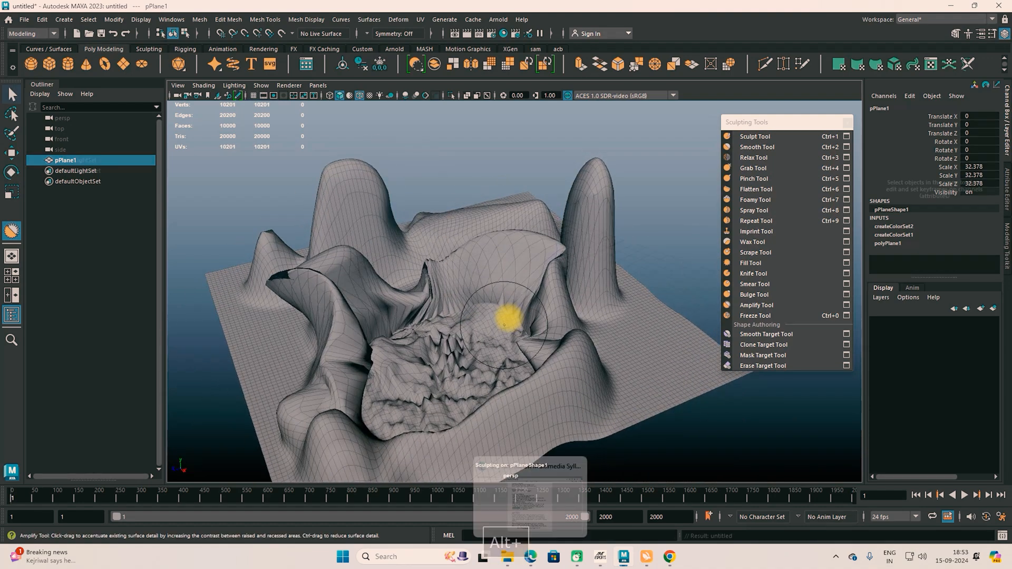
Check the smooth topic in the syllabus PDF, and return to Maya to set up a polygon cube in place of the plane.
{"action": "key", "text": "alt+Tab"}
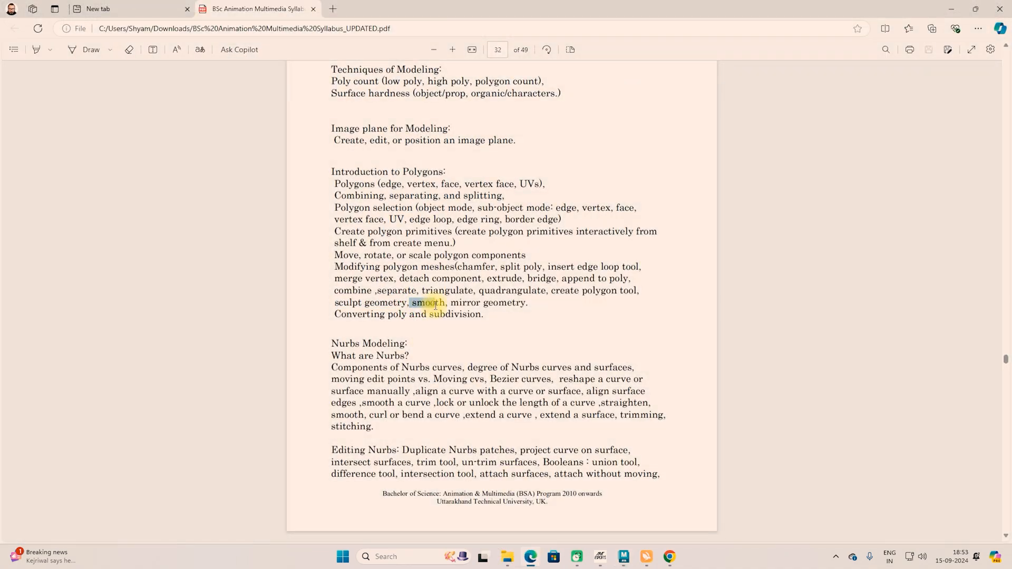
{"action": "left_click", "coordinate": [623, 557]}
{"action": "left_click", "coordinate": [141, 64]}
{"action": "left_click_drag", "start_coordinate": [576, 356], "coordinate": [498, 368], "text": "alt"}
{"action": "left_click", "coordinate": [177, 33]}
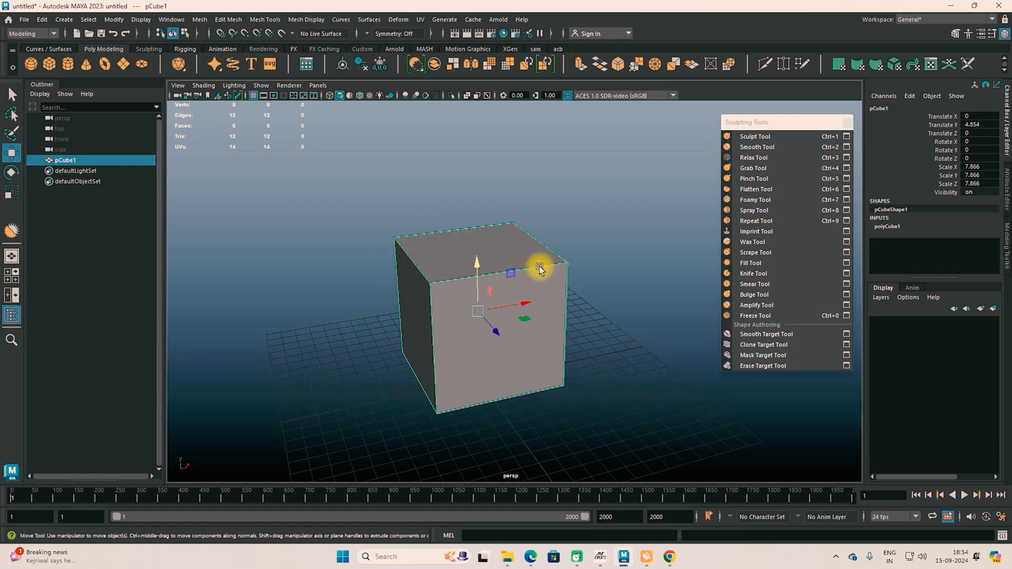
Apply Smooth to the cube with one division.
{"action": "left_click", "coordinate": [203, 21]}
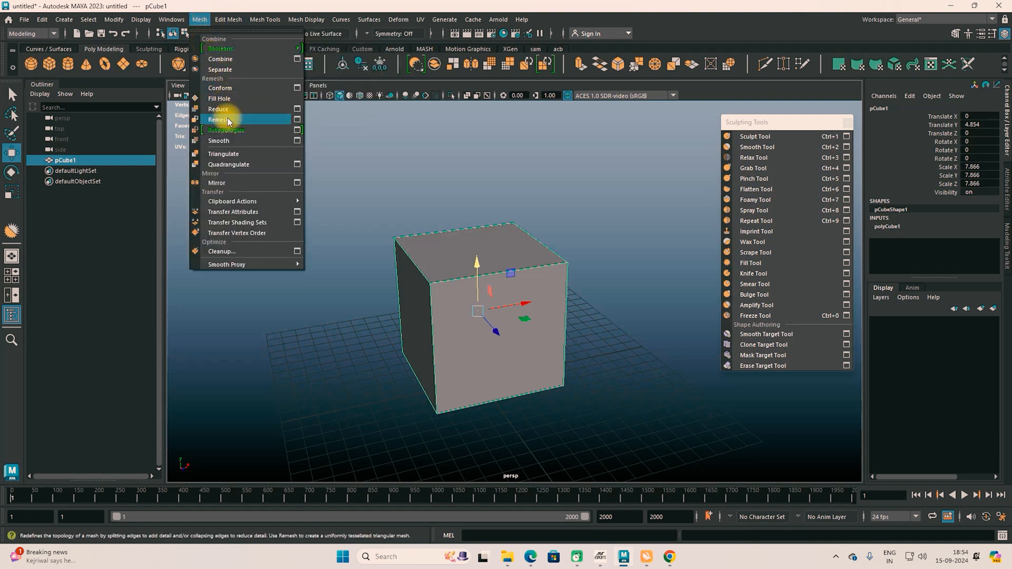
{"action": "left_click", "coordinate": [228, 146]}
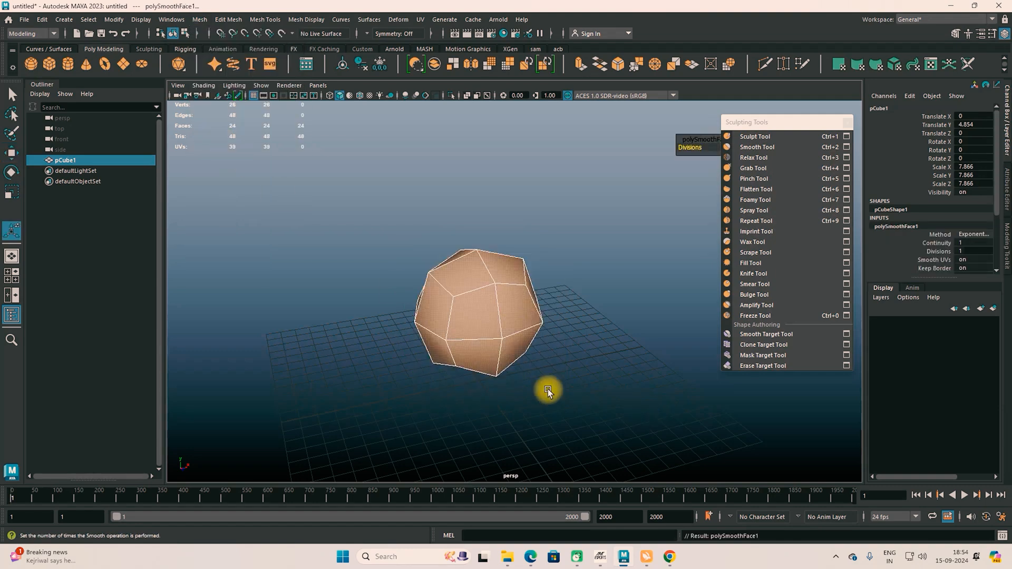
{"action": "left_click_drag", "start_coordinate": [471, 363], "coordinate": [593, 279], "text": "alt"}
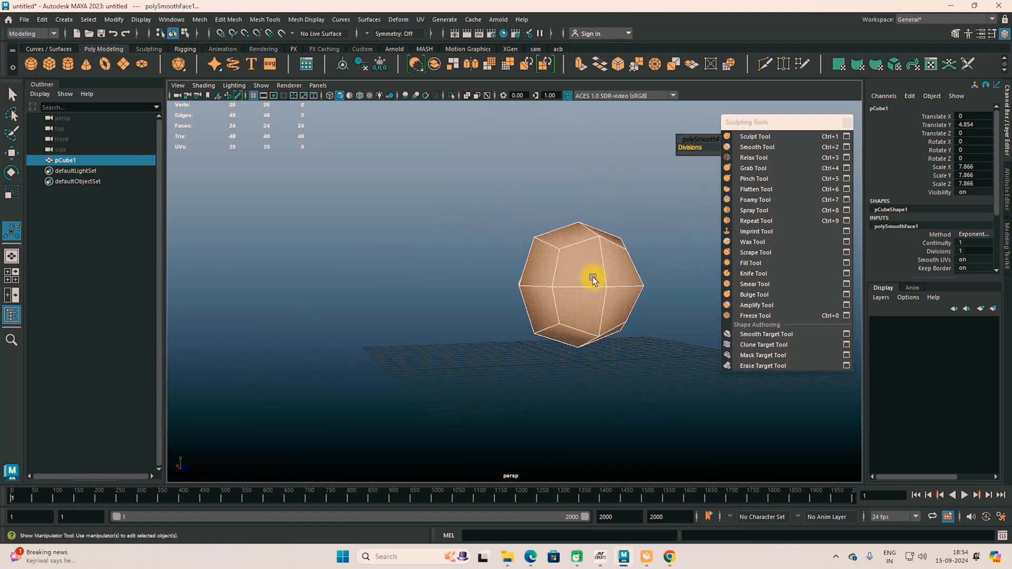
{"action": "middle_click_drag", "start_coordinate": [634, 296], "coordinate": [501, 296], "text": "alt"}
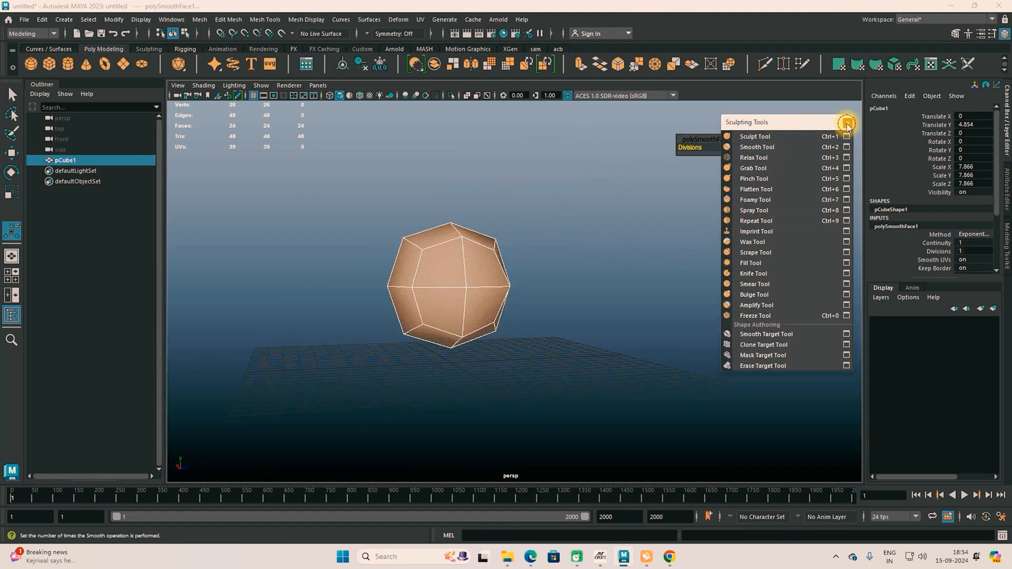
Close the floating sculpting tools palette and set the cube's smooth divisions to 0.
{"action": "left_click", "coordinate": [847, 125]}
{"action": "mouse_move", "coordinate": [706, 142]}
{"action": "mouse_move", "coordinate": [711, 143]}
{"action": "left_mouse_down"}
{"action": "mouse_move", "coordinate": [726, 143]}
{"action": "mouse_move", "coordinate": [704, 144]}
{"action": "left_mouse_up"}
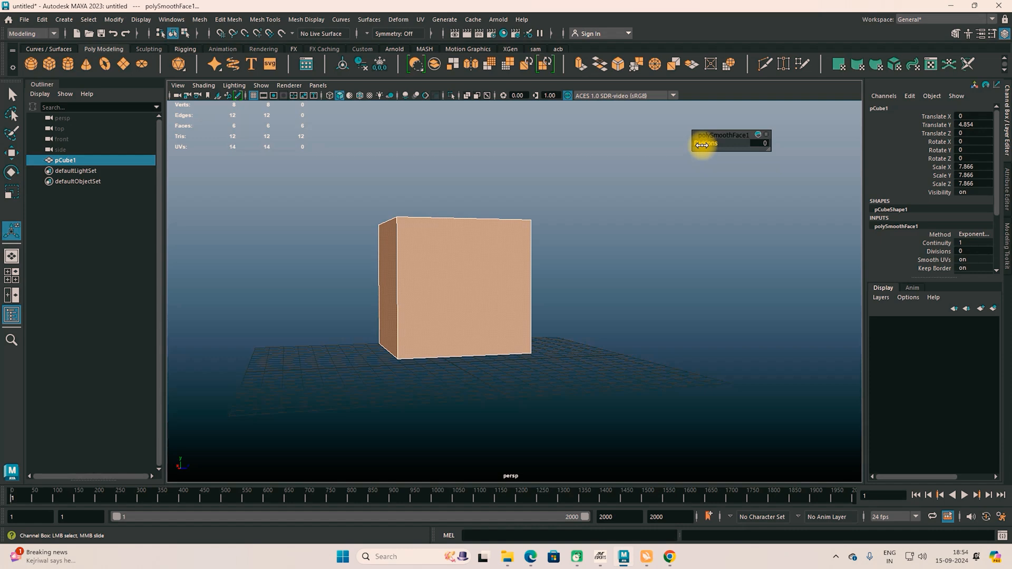
{"action": "left_click_drag", "start_coordinate": [704, 145], "coordinate": [680, 146]}
Set the cube's smooth divisions back to 1 and return to object mode.
{"action": "left_click_drag", "start_coordinate": [410, 308], "coordinate": [464, 321], "text": "alt"}
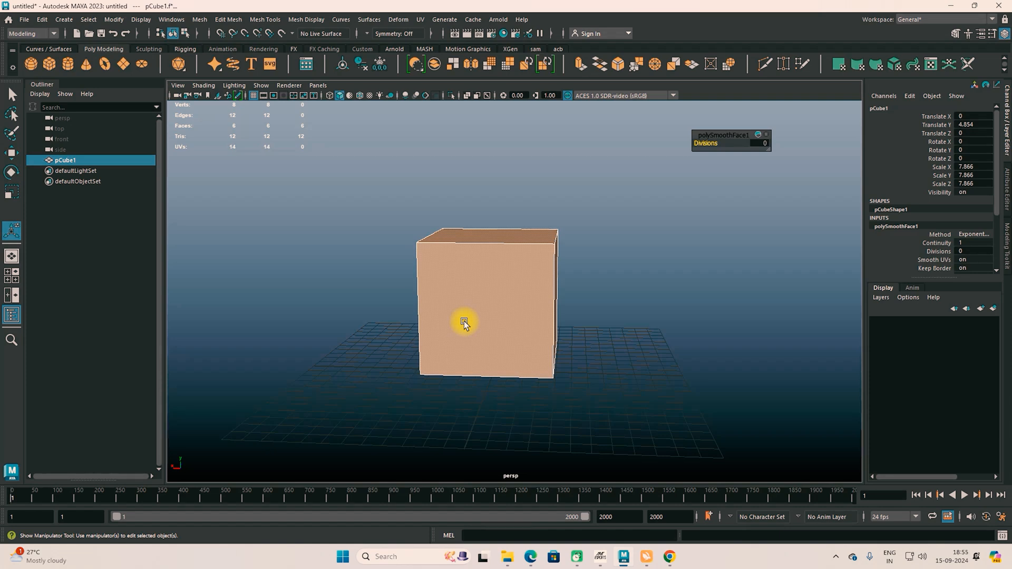
{"action": "left_click_drag", "start_coordinate": [451, 325], "coordinate": [600, 327], "text": "alt"}
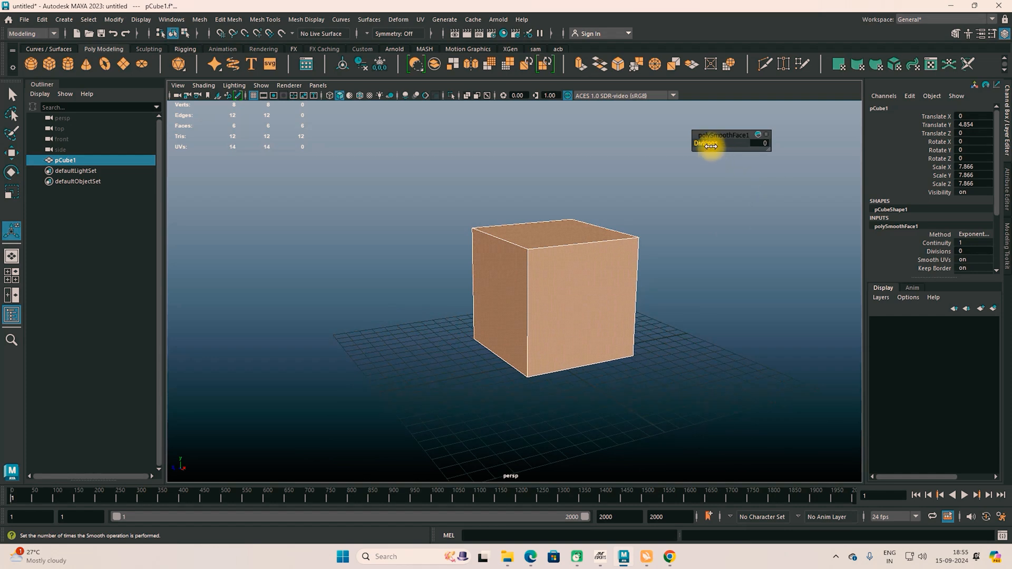
{"action": "left_click_drag", "start_coordinate": [710, 145], "coordinate": [711, 145]}
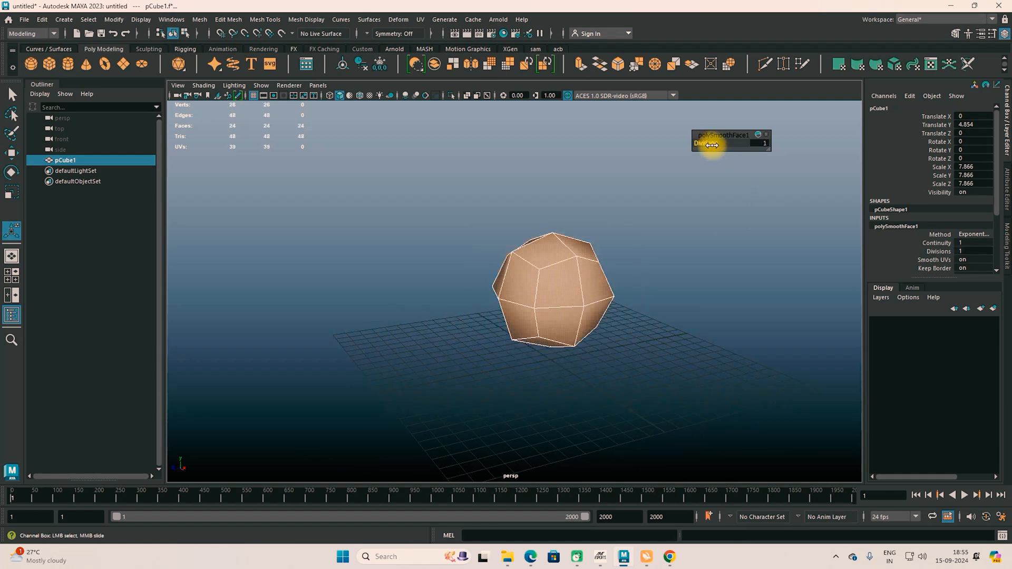
{"action": "right_click_drag", "start_coordinate": [536, 252], "coordinate": [595, 229]}
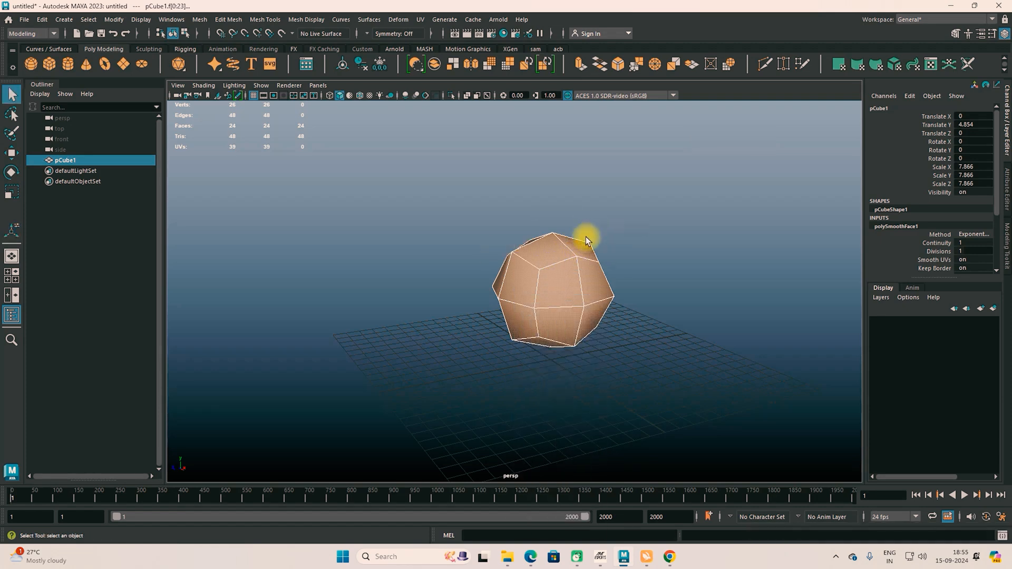
{"action": "left_click_drag", "start_coordinate": [605, 314], "coordinate": [528, 257], "text": "alt"}
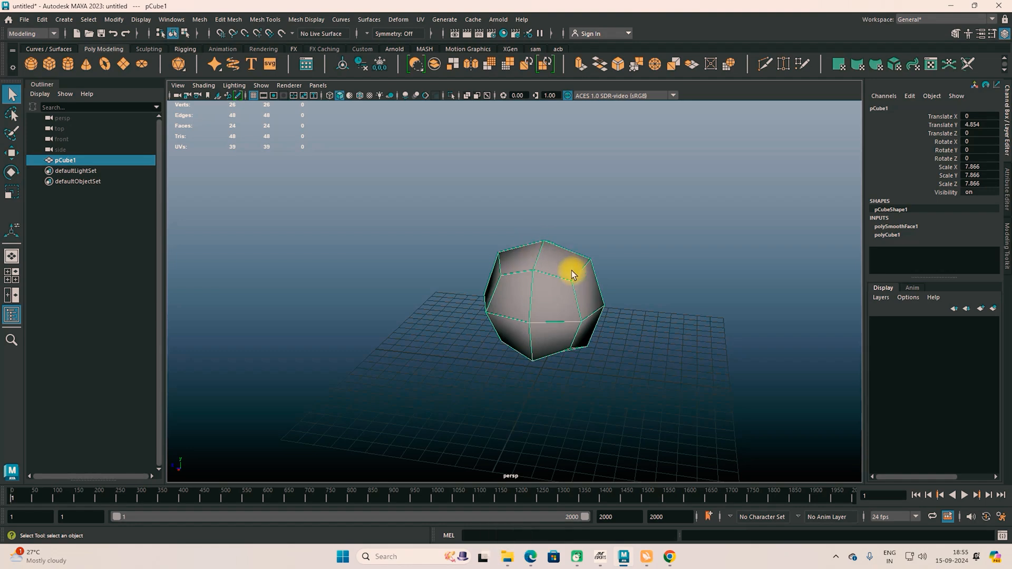
Check the mirror geometry topic in the syllabus PDF, and switch the smoothed cube to face selection in Maya.
{"action": "left_click_drag", "start_coordinate": [523, 311], "coordinate": [666, 288], "text": "alt"}
{"action": "left_click_drag", "start_coordinate": [537, 311], "coordinate": [604, 290], "text": "alt"}
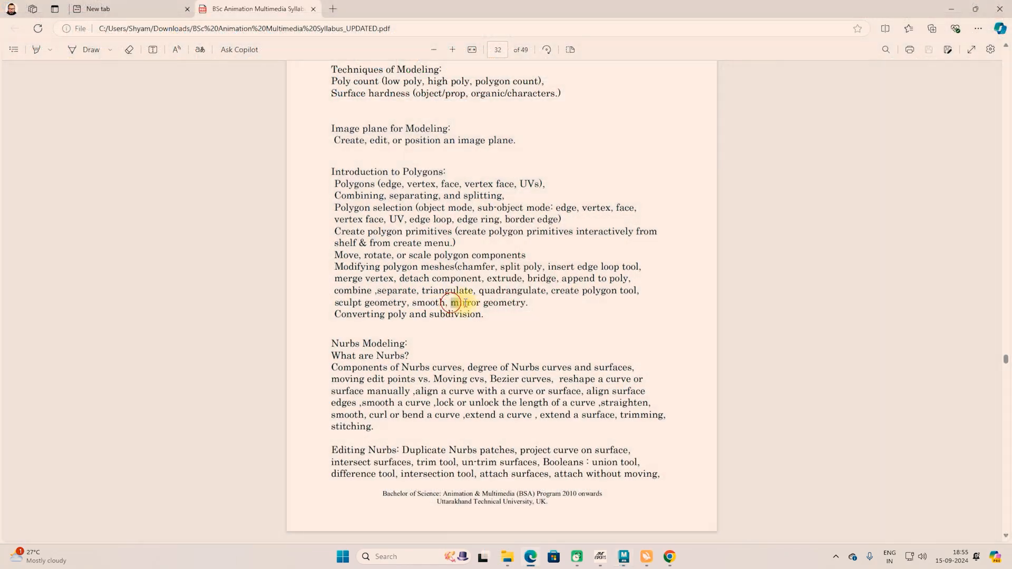
{"action": "left_click", "coordinate": [951, 11]}
{"action": "left_click_drag", "start_coordinate": [567, 330], "coordinate": [553, 278], "text": "alt"}
{"action": "right_click_drag", "start_coordinate": [545, 301], "coordinate": [545, 281]}
{"action": "left_click", "coordinate": [527, 300]}
{"action": "left_click", "coordinate": [581, 302], "text": "shift"}
{"action": "key", "text": "r"}
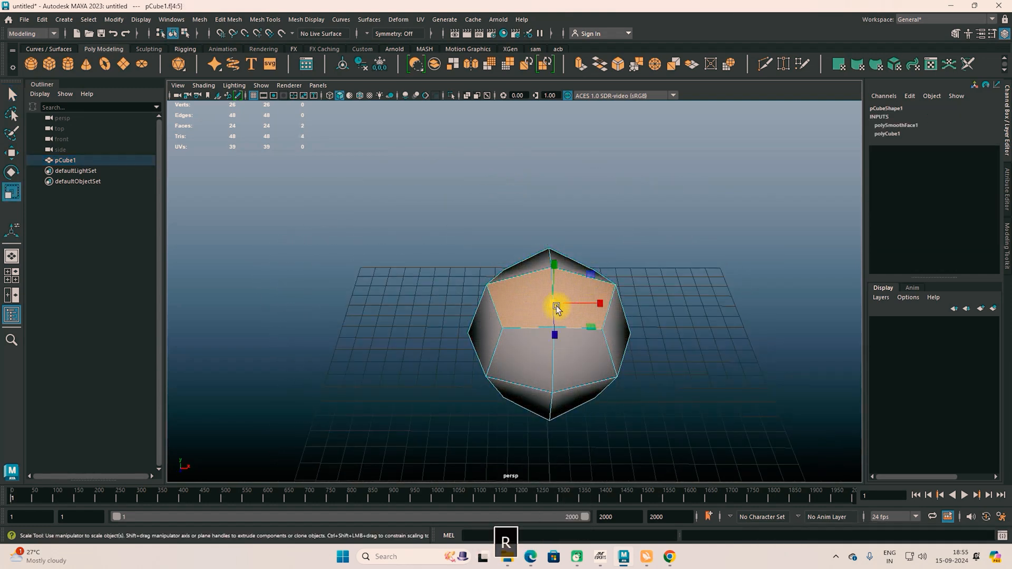
{"action": "left_click_drag", "start_coordinate": [552, 304], "coordinate": [533, 303], "text": "shift"}
{"action": "key", "text": "w"}
{"action": "left_click_drag", "start_coordinate": [603, 303], "coordinate": [608, 303]}
{"action": "key", "text": "ctrl+z"}
{"action": "key", "text": "ctrl+z"}
{"action": "key", "text": "ctrl+z"}
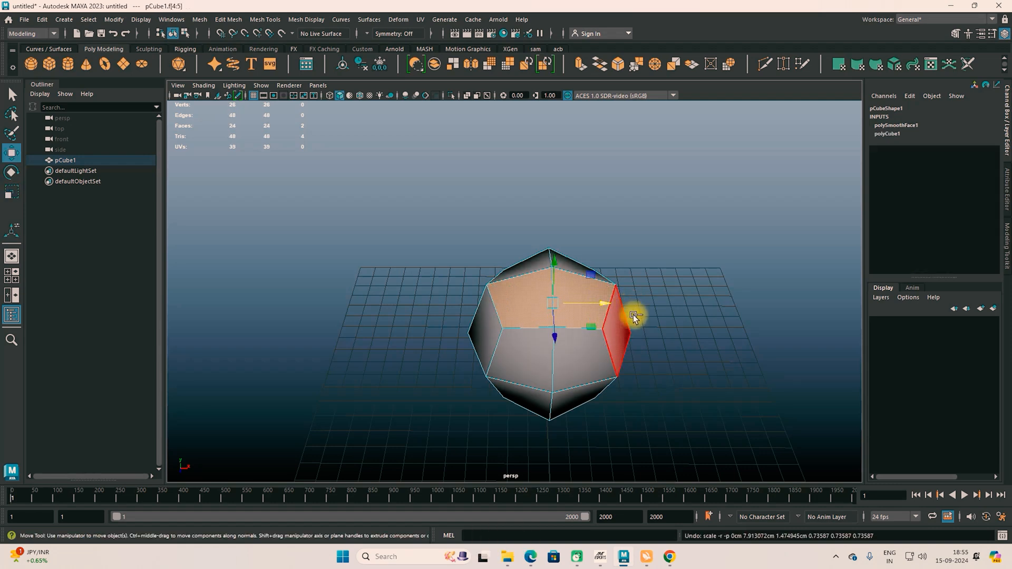
Extrude the smoothed cube's four front faces four times in succession with Keep Faces Together off to form stepped blocks.
{"action": "left_click", "coordinate": [527, 352]}
{"action": "left_click", "coordinate": [579, 352], "text": "shift"}
{"action": "left_click", "coordinate": [585, 307], "text": "shift"}
{"action": "left_click", "coordinate": [529, 304], "text": "shift"}
{"action": "left_click", "coordinate": [537, 49]}
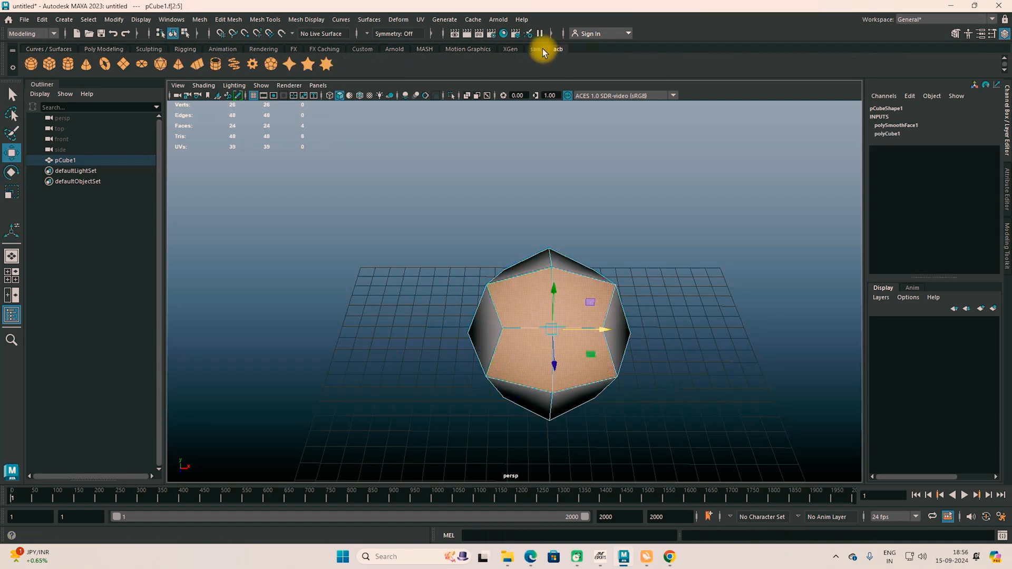
{"action": "left_click", "coordinate": [85, 65]}
{"action": "left_click_drag", "start_coordinate": [707, 161], "coordinate": [736, 145]}
{"action": "left_click", "coordinate": [737, 177]}
{"action": "left_click", "coordinate": [85, 67]}
{"action": "left_click", "coordinate": [84, 66]}
{"action": "left_click", "coordinate": [83, 69]}
{"action": "left_click_drag", "start_coordinate": [554, 317], "coordinate": [605, 295], "text": "alt"}
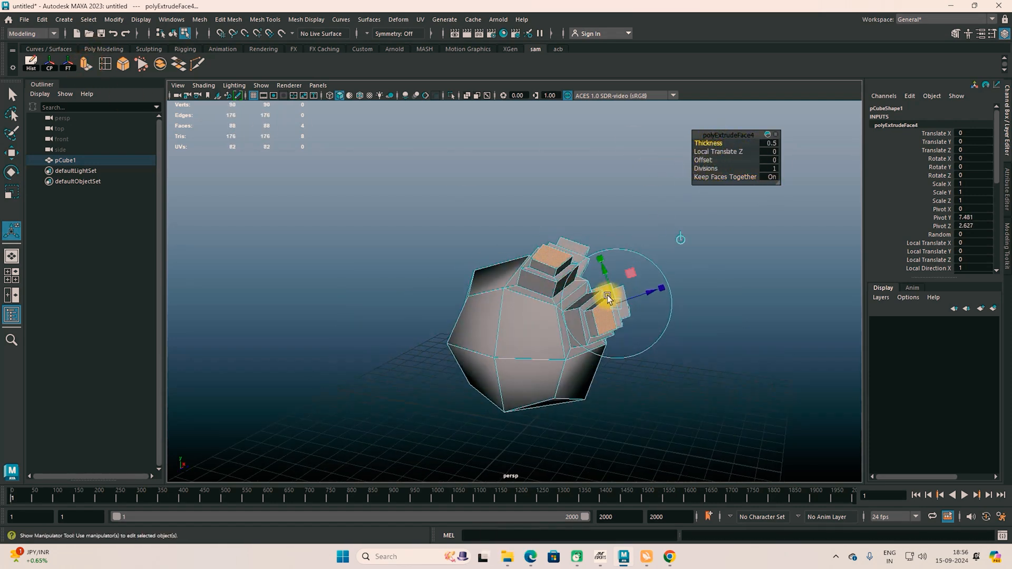
Return the mesh to object mode, go to the front view, and delete all faces on its positive X half.
{"action": "right_click_drag", "start_coordinate": [606, 296], "coordinate": [630, 271]}
{"action": "key", "text": "w"}
{"action": "left_click_drag", "start_coordinate": [622, 295], "coordinate": [571, 290], "text": "alt"}
{"action": "key", "text": "space"}
{"action": "key", "text": "space"}
{"action": "middle_click_drag", "start_coordinate": [503, 268], "coordinate": [501, 323], "text": "alt"}
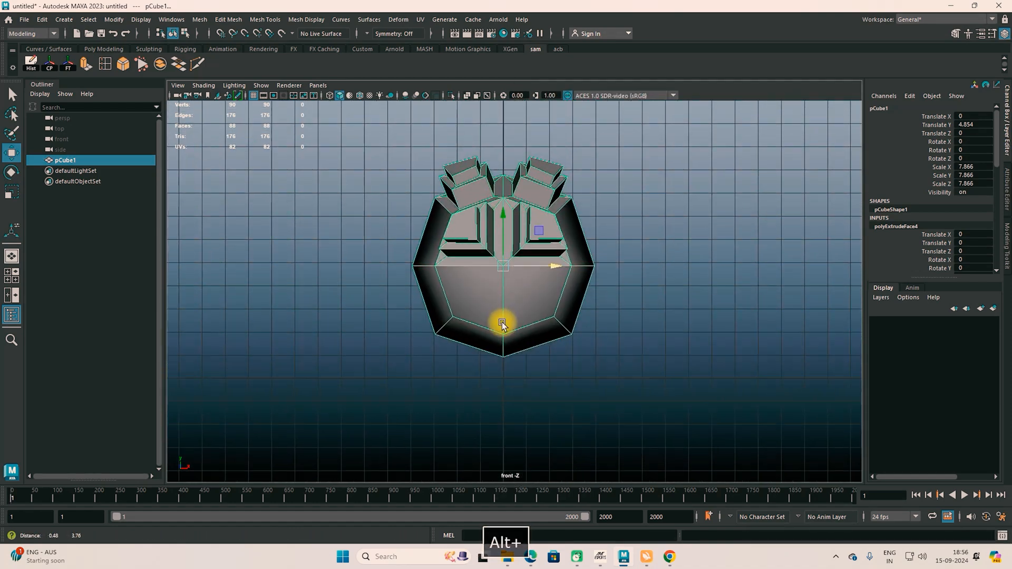
{"action": "right_click_drag", "start_coordinate": [541, 204], "coordinate": [540, 233]}
{"action": "left_click_drag", "start_coordinate": [510, 435], "coordinate": [508, 435]}
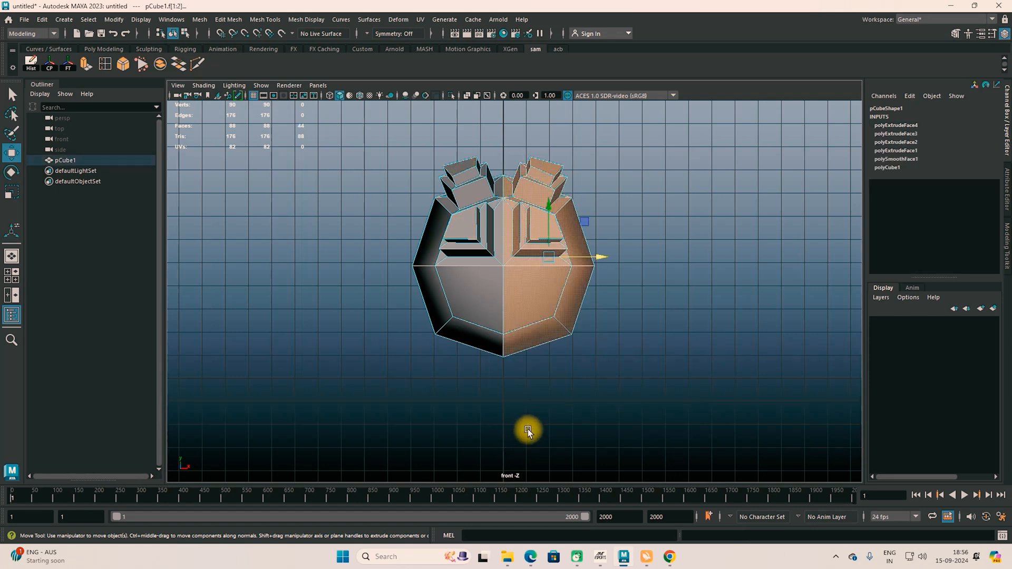
{"action": "key", "text": "Delete"}
{"action": "key", "text": "space"}
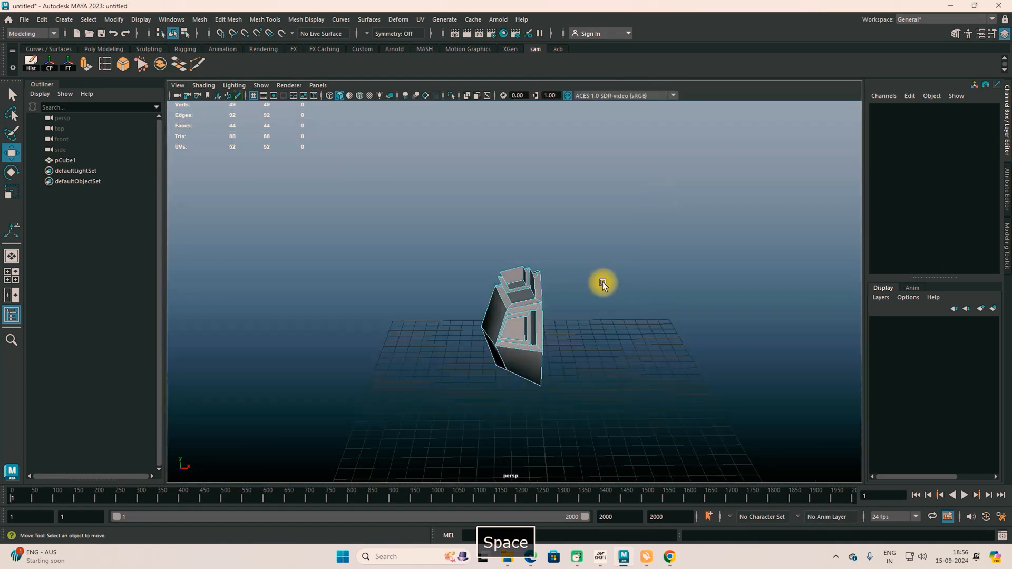
Select the remaining half as an object, duplicate it in the front view, and set the copy's Scale X to -7.866.
{"action": "left_click_drag", "start_coordinate": [604, 328], "coordinate": [564, 319], "text": "alt"}
{"action": "left_click_drag", "start_coordinate": [629, 330], "coordinate": [544, 293], "text": "alt"}
{"action": "right_click_drag", "start_coordinate": [525, 242], "coordinate": [568, 229]}
{"action": "left_click_drag", "start_coordinate": [573, 306], "coordinate": [622, 384], "text": "alt"}
{"action": "key", "text": "space"}
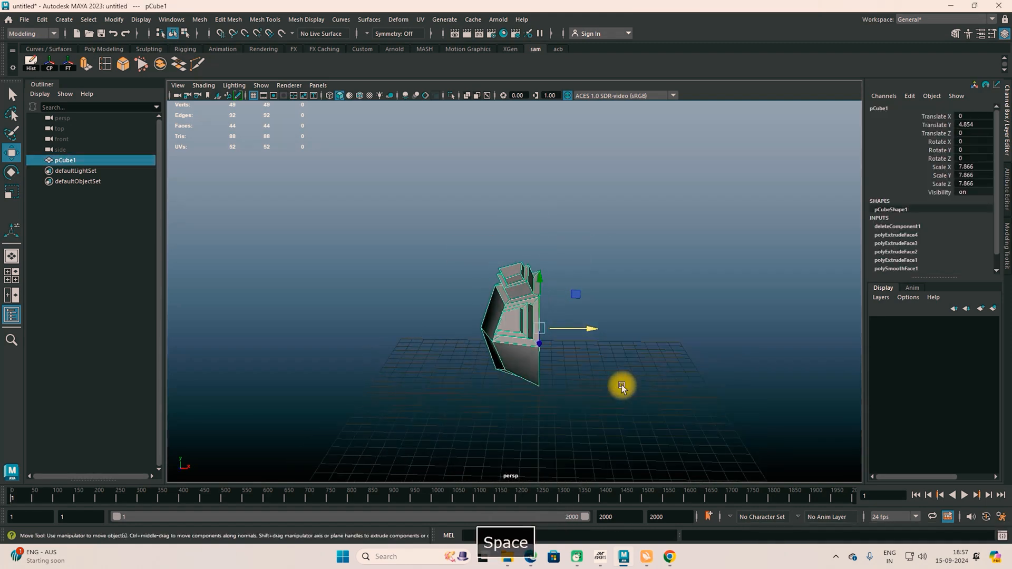
{"action": "key", "text": "space"}
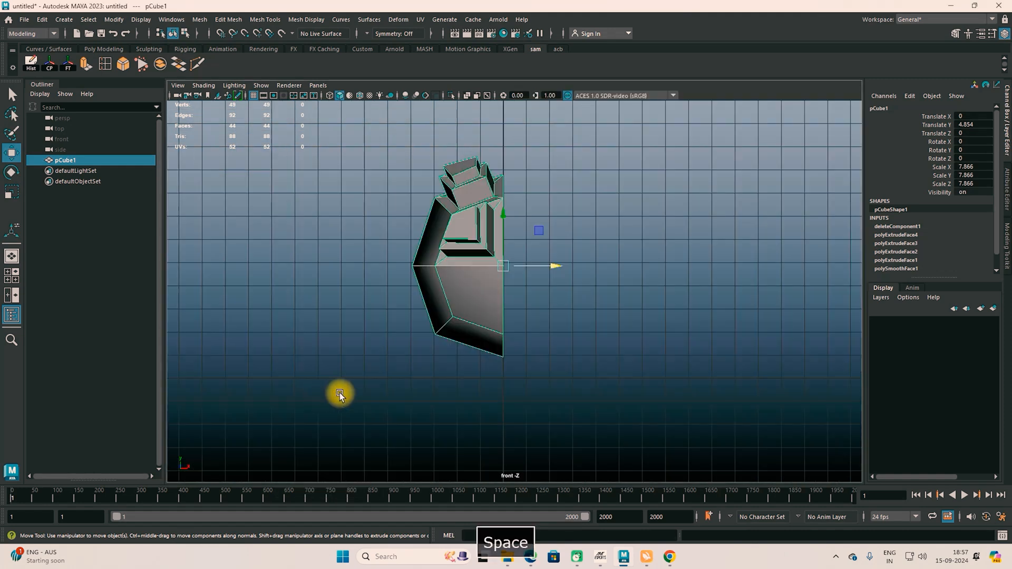
{"action": "key", "text": "ctrl+d"}
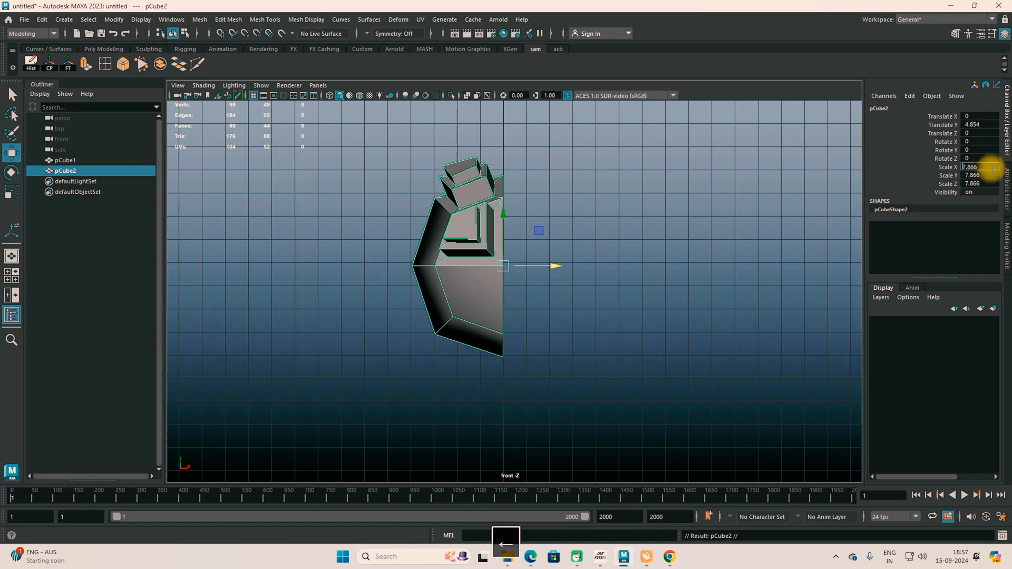
{"action": "key", "text": "Return"}
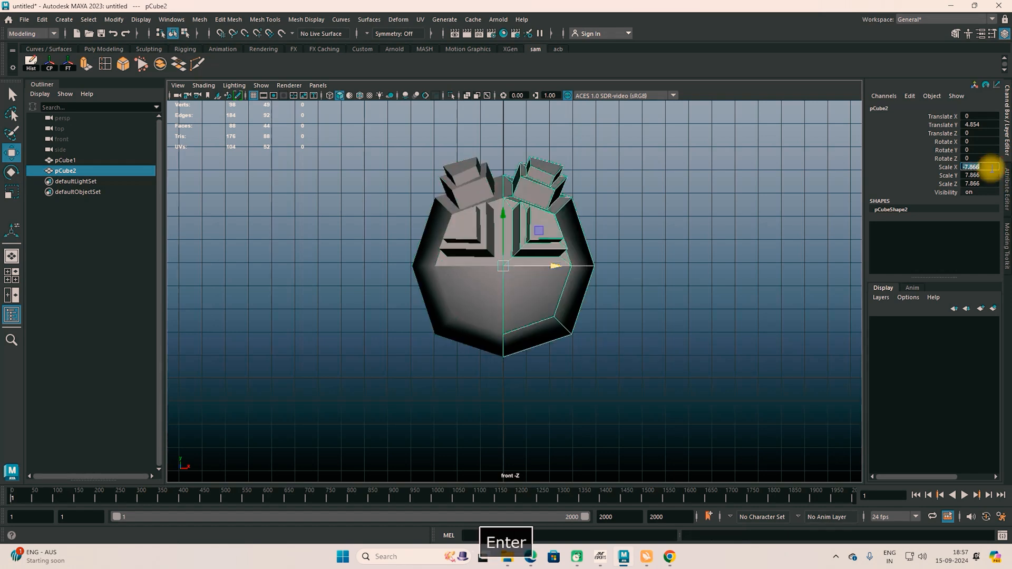
Move the mirrored copy about 0.57 units along X away from the original half and delete the copy.
{"action": "left_click", "coordinate": [635, 214]}
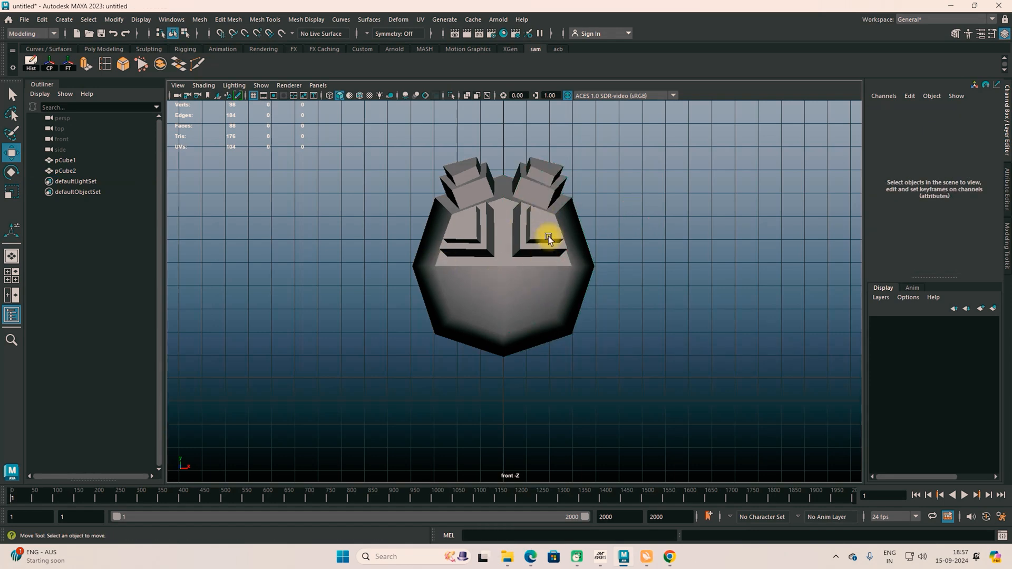
{"action": "left_click", "coordinate": [543, 210]}
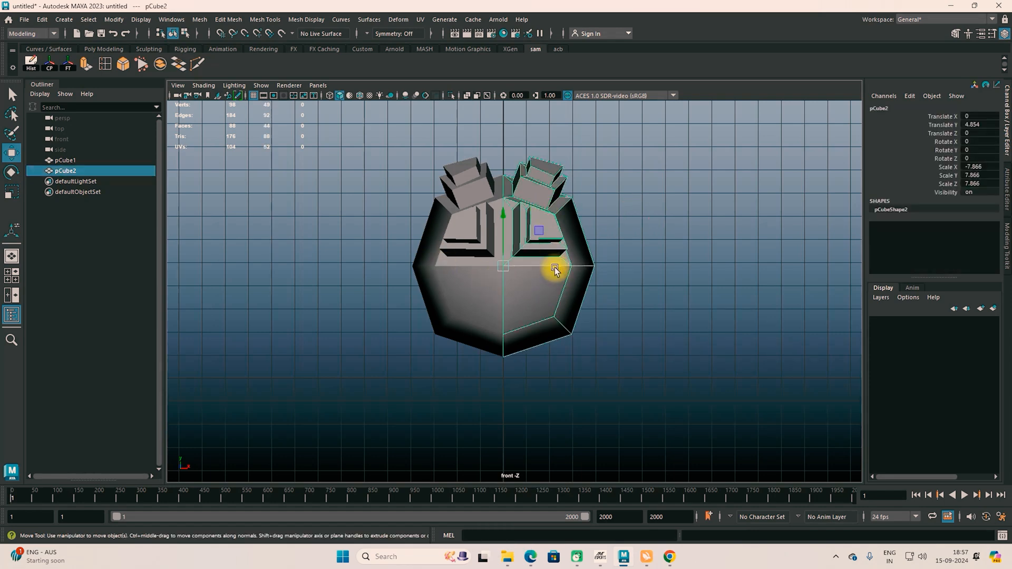
{"action": "left_click_drag", "start_coordinate": [555, 268], "coordinate": [567, 267]}
{"action": "left_click_drag", "start_coordinate": [398, 144], "coordinate": [577, 248]}
{"action": "left_click", "coordinate": [642, 249]}
{"action": "left_click", "coordinate": [574, 237]}
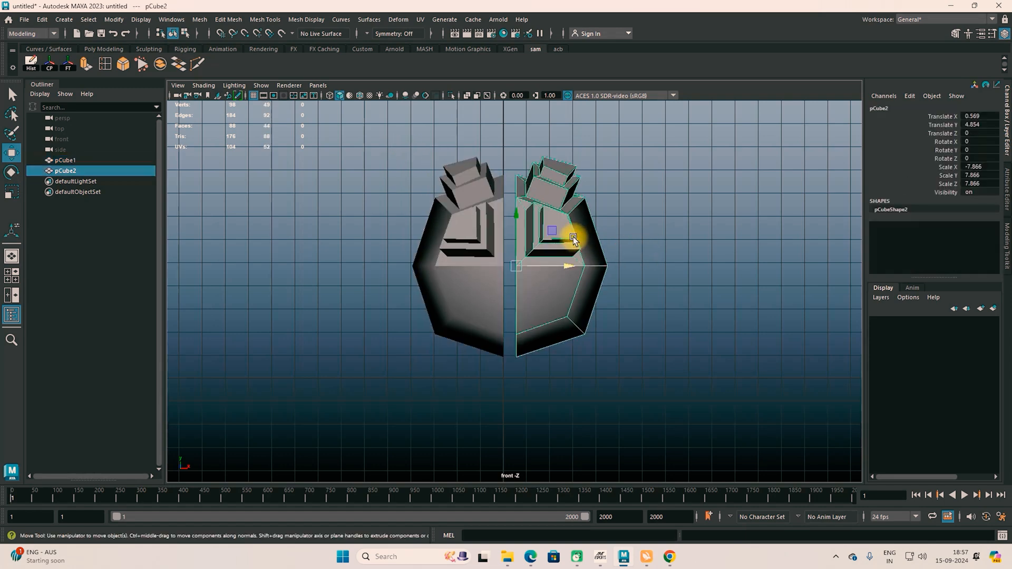
{"action": "key", "text": "Delete"}
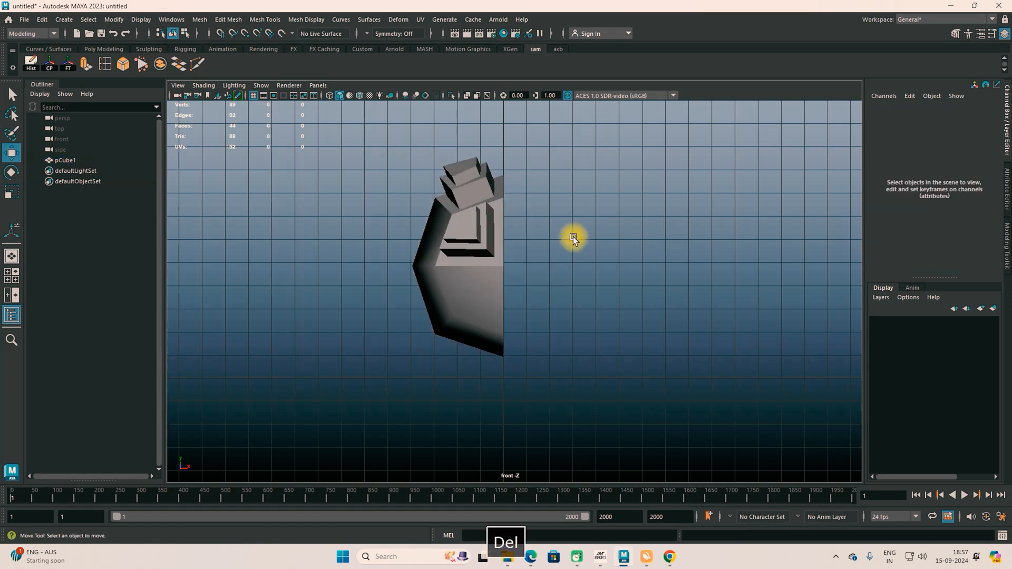
Mirror the remaining half with reset Mirror settings, world axis position, X axis and + direction.
{"action": "left_click", "coordinate": [492, 277]}
{"action": "left_click", "coordinate": [199, 20]}
{"action": "mouse_move", "coordinate": [234, 21]}
{"action": "mouse_move", "coordinate": [200, 21]}
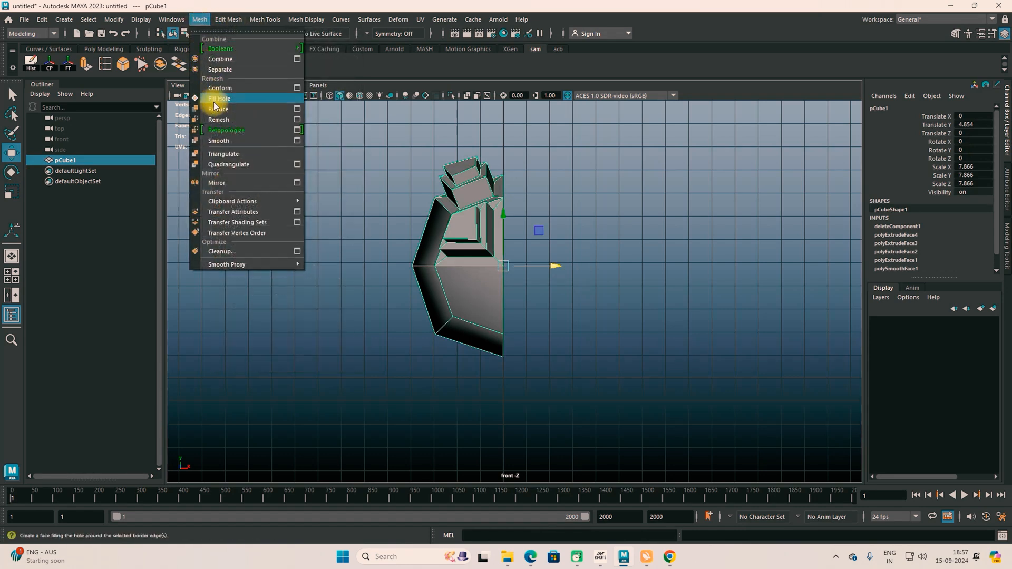
{"action": "left_click", "coordinate": [295, 184]}
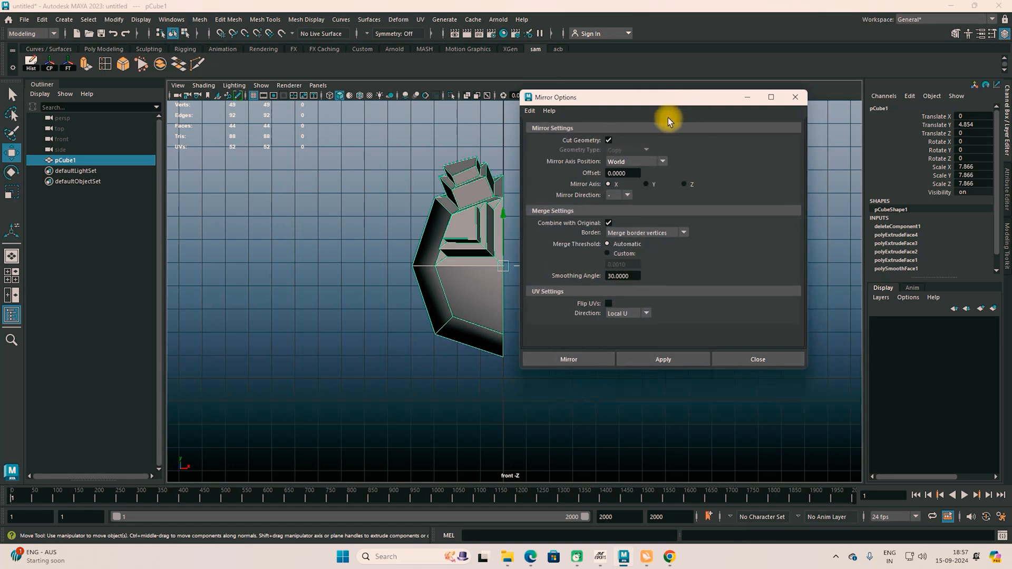
{"action": "left_click", "coordinate": [529, 110]}
{"action": "left_click", "coordinate": [555, 132]}
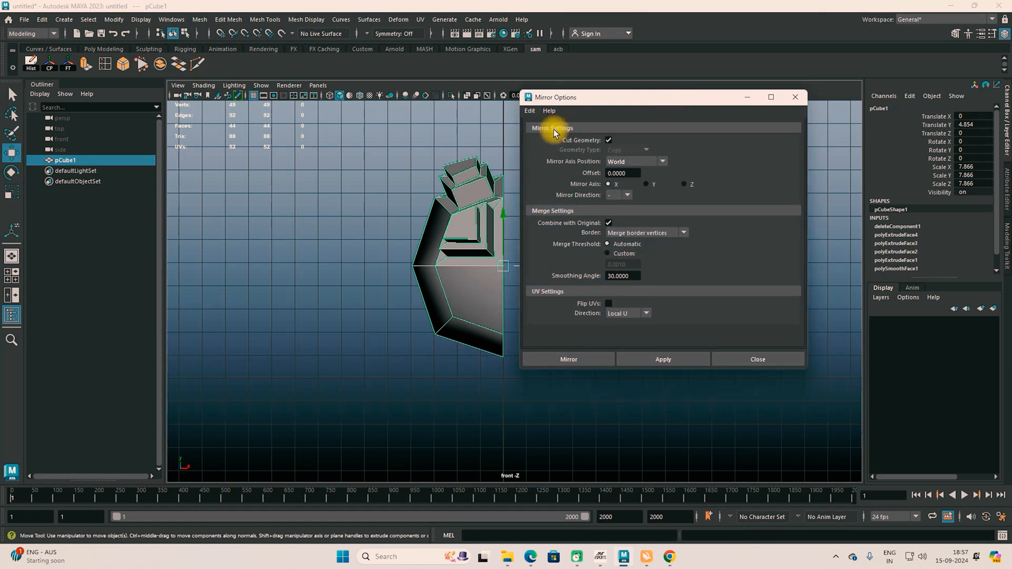
{"action": "left_click_drag", "start_coordinate": [608, 101], "coordinate": [716, 52]}
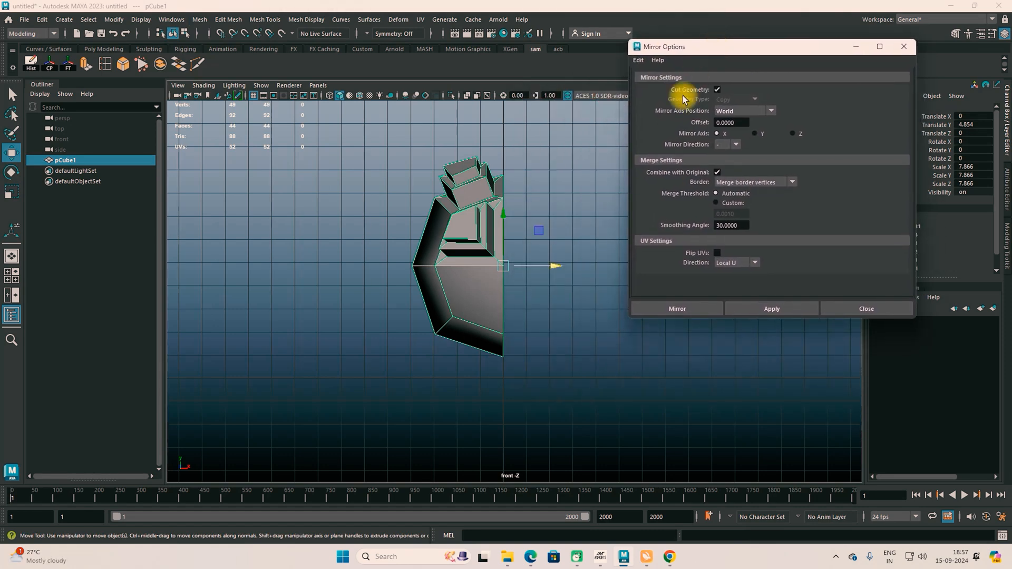
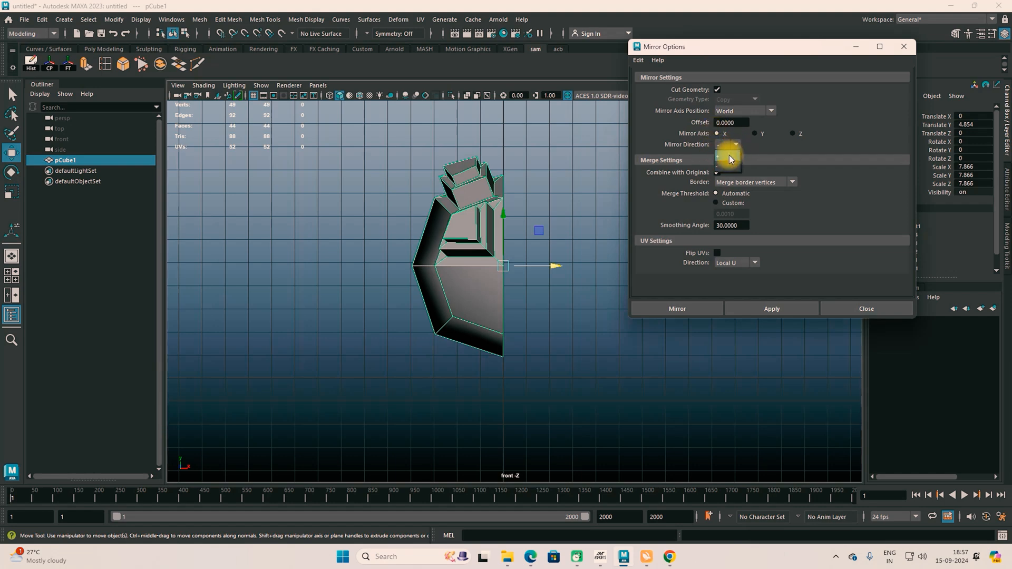
{"action": "left_click", "coordinate": [728, 157]}
{"action": "left_click", "coordinate": [682, 309]}
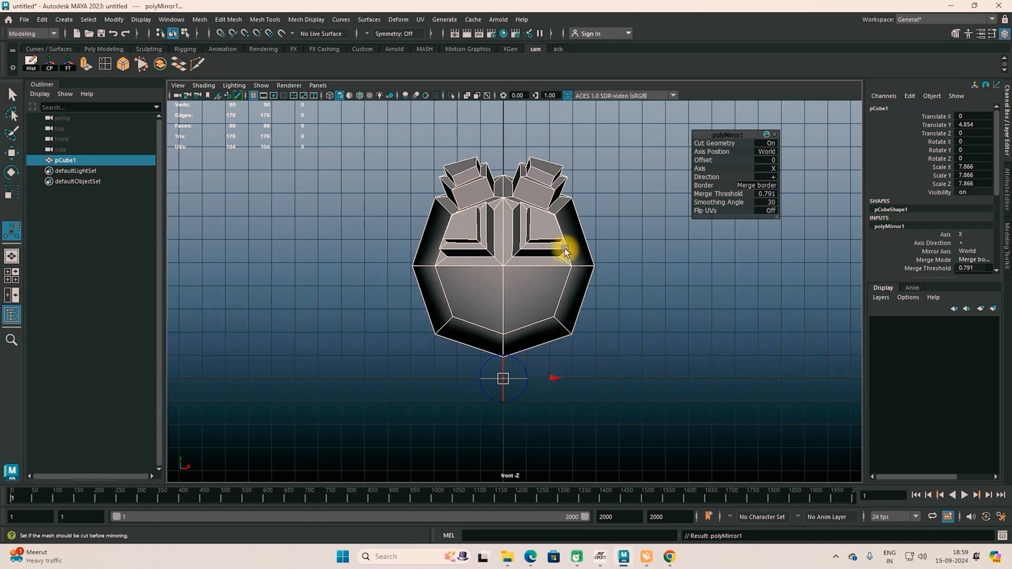
Test the mirrored mesh by moving it about 1.07 units along X, and undo the move.
{"action": "left_click", "coordinate": [18, 158]}
{"action": "left_click", "coordinate": [351, 242]}
{"action": "left_click", "coordinate": [553, 276]}
{"action": "left_click_drag", "start_coordinate": [557, 268], "coordinate": [582, 272]}
{"action": "key", "text": "ctrl+z"}
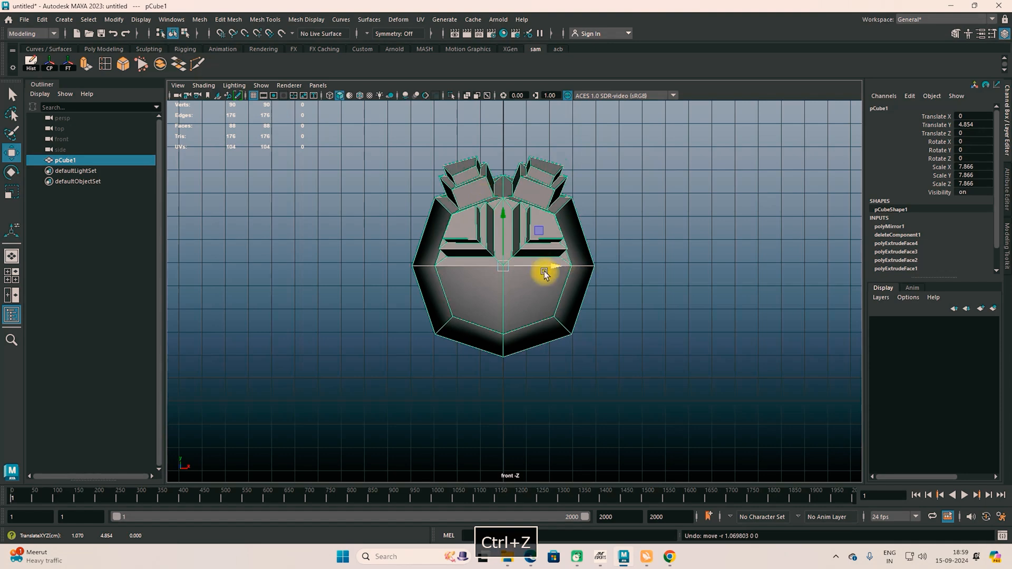
Examine the mirrored mesh from several sides in the perspective view, and switch to the other open window.
{"action": "key", "text": "space"}
{"action": "key", "text": "space"}
{"action": "key", "text": "space"}
{"action": "scroll", "coordinate": [615, 276], "scroll_direction": "up", "scroll_amount": 3}
{"action": "left_click_drag", "start_coordinate": [624, 284], "coordinate": [413, 303], "text": "alt"}
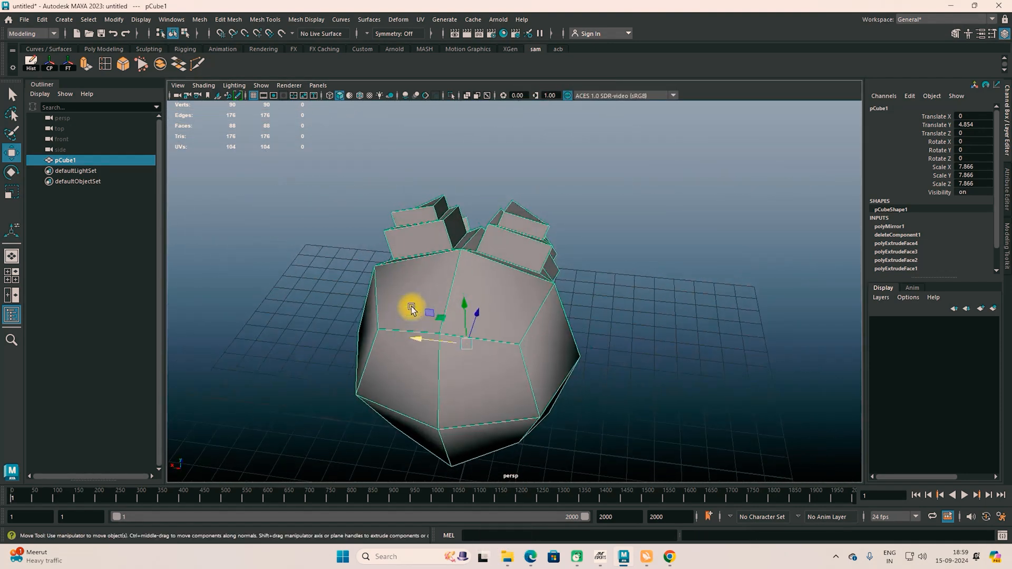
{"action": "left_click_drag", "start_coordinate": [497, 219], "coordinate": [576, 357], "text": "alt"}
{"action": "right_click", "coordinate": [578, 363]}
{"action": "key", "text": "alt+Tab"}
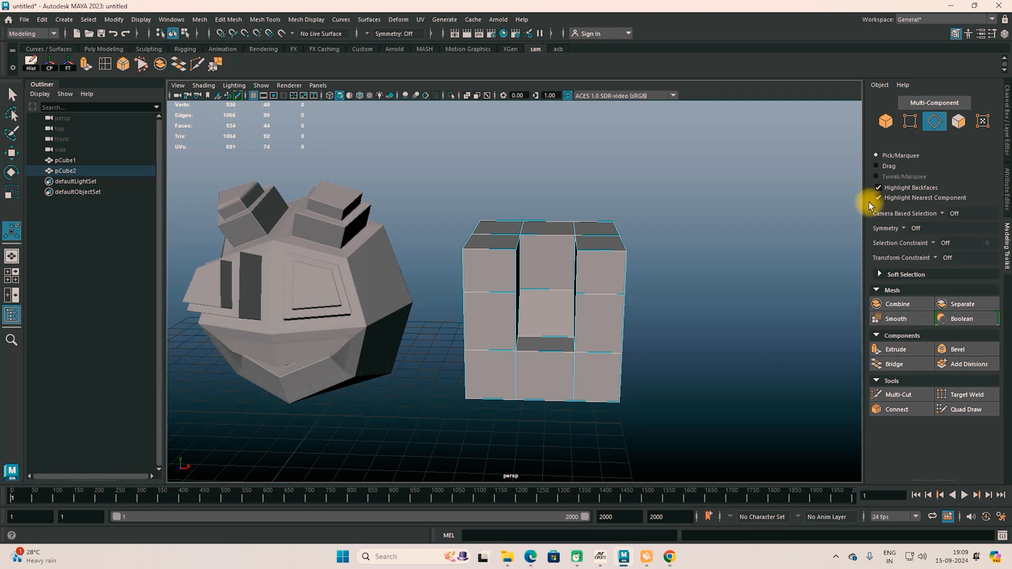
Show the channel box and set the notched cube's bevel to a fraction of 1 and 8 segments.
{"action": "key", "text": "ctrl+a"}
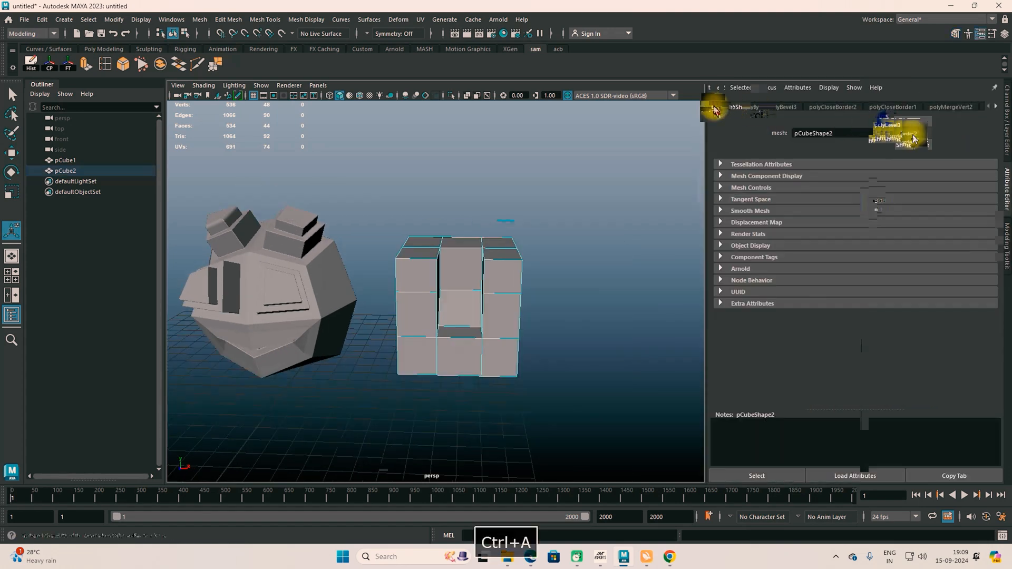
{"action": "key", "text": "ctrl+a"}
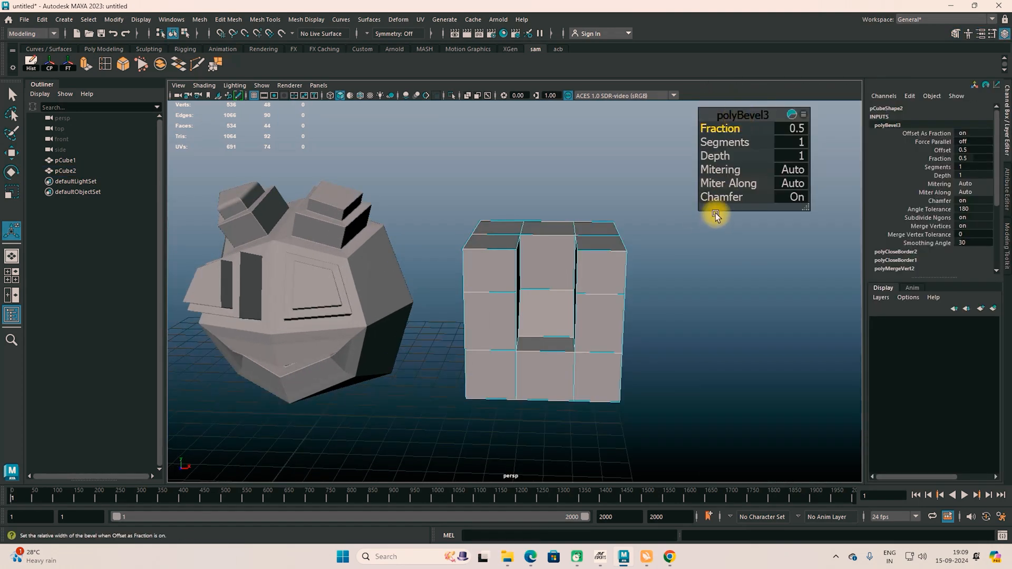
{"action": "left_click_drag", "start_coordinate": [729, 142], "coordinate": [740, 141]}
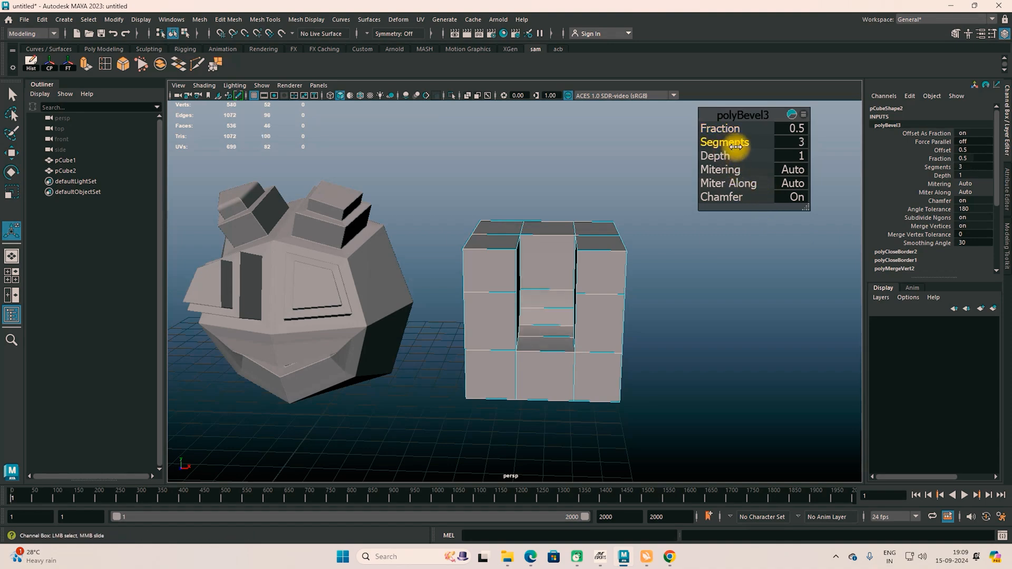
{"action": "left_click_drag", "start_coordinate": [548, 274], "coordinate": [645, 295], "text": "alt"}
{"action": "left_click_drag", "start_coordinate": [717, 129], "coordinate": [732, 143]}
{"action": "left_click_drag", "start_coordinate": [659, 290], "coordinate": [717, 207], "text": "alt"}
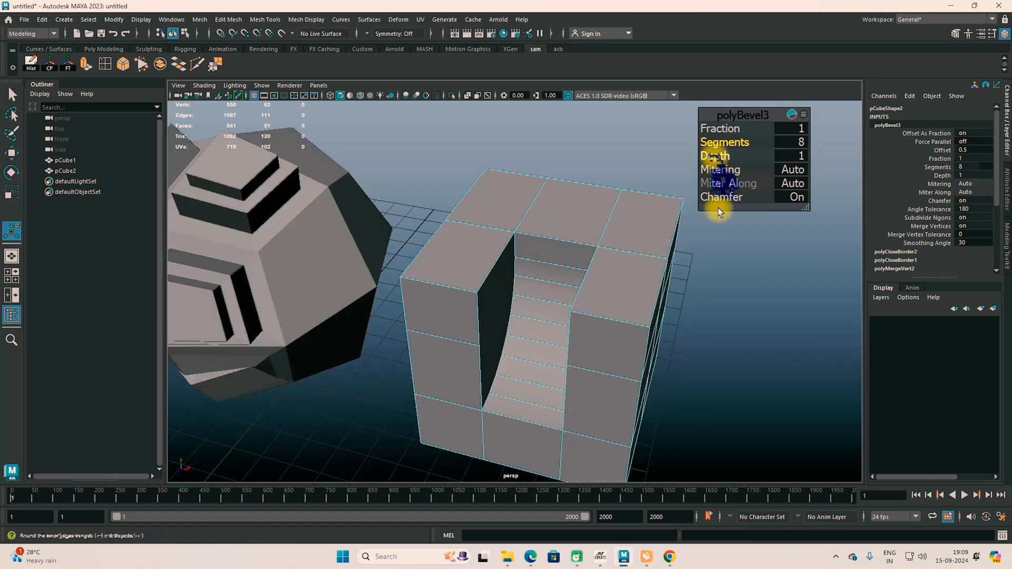
Try a bevel depth of -1 in the notch, reduce the segments to 5, and set the depth back to 1.
{"action": "left_click_drag", "start_coordinate": [715, 155], "coordinate": [695, 153]}
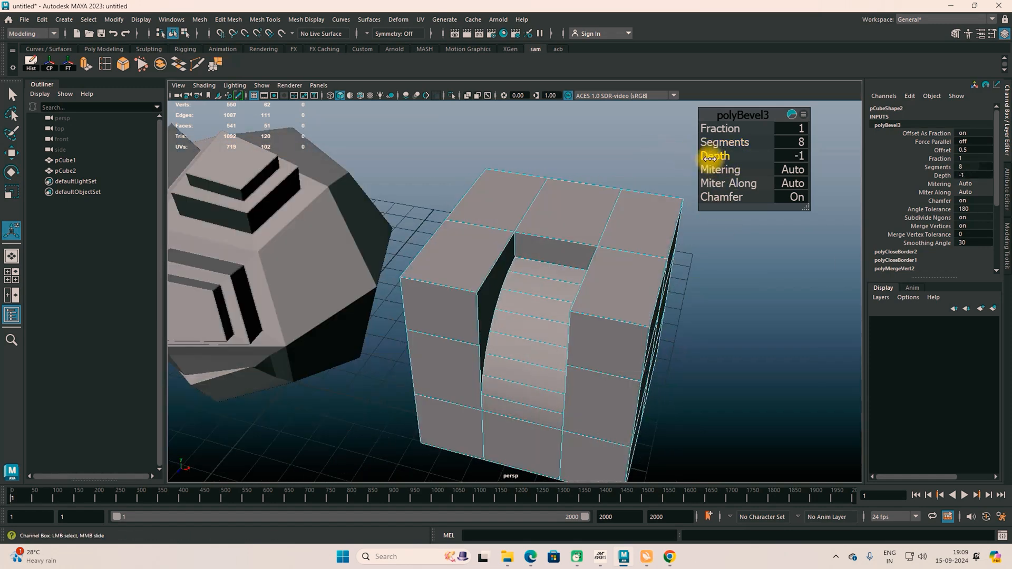
{"action": "mouse_move", "coordinate": [722, 142]}
{"action": "left_mouse_down"}
{"action": "mouse_move", "coordinate": [698, 143]}
{"action": "mouse_move", "coordinate": [720, 142]}
{"action": "left_mouse_up"}
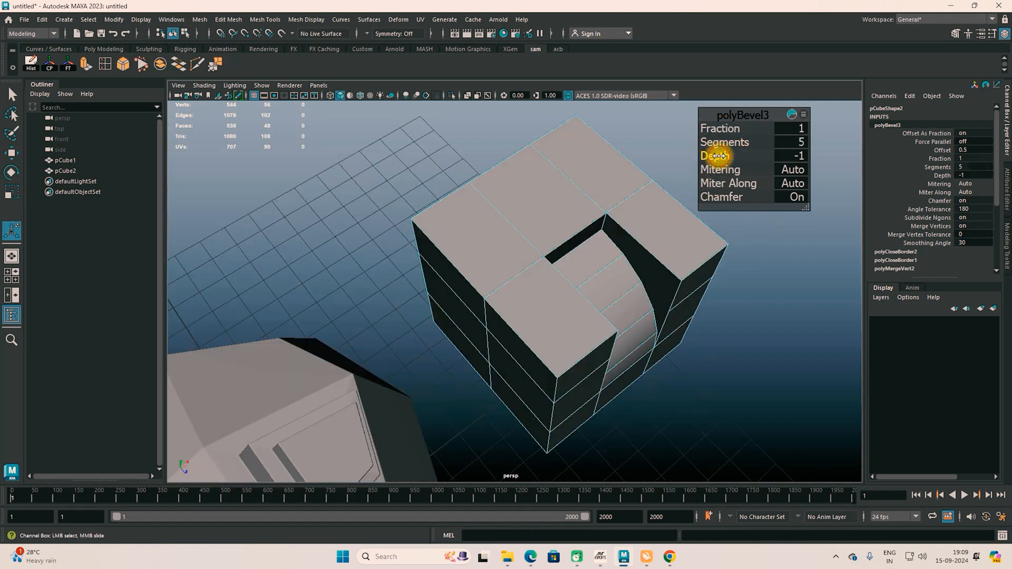
{"action": "left_click_drag", "start_coordinate": [705, 156], "coordinate": [651, 164]}
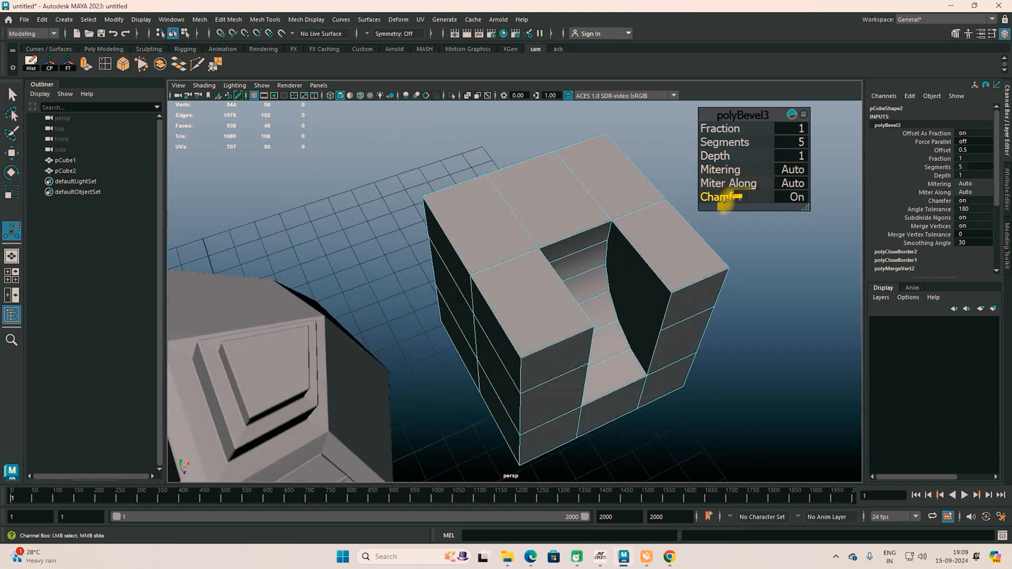
Turn the bevel's chamfer off, set segments to 6 and fraction to 0.5, and turn the chamfer back on.
{"action": "mouse_move", "coordinate": [724, 199]}
{"action": "left_mouse_down"}
{"action": "mouse_move", "coordinate": [757, 197]}
{"action": "mouse_move", "coordinate": [737, 200]}
{"action": "mouse_move", "coordinate": [677, 300]}
{"action": "mouse_move", "coordinate": [623, 283]}
{"action": "mouse_move", "coordinate": [610, 244]}
{"action": "mouse_move", "coordinate": [617, 258]}
{"action": "mouse_move", "coordinate": [590, 264]}
{"action": "mouse_move", "coordinate": [655, 248]}
{"action": "left_mouse_up"}
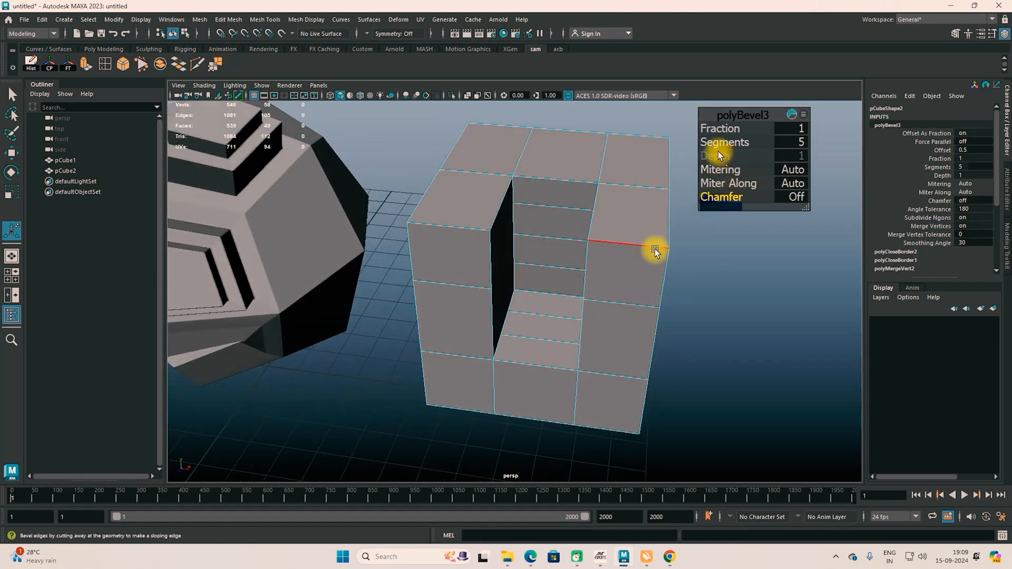
{"action": "mouse_move", "coordinate": [714, 140]}
{"action": "left_mouse_down"}
{"action": "mouse_move", "coordinate": [705, 142]}
{"action": "mouse_move", "coordinate": [717, 143]}
{"action": "left_mouse_up"}
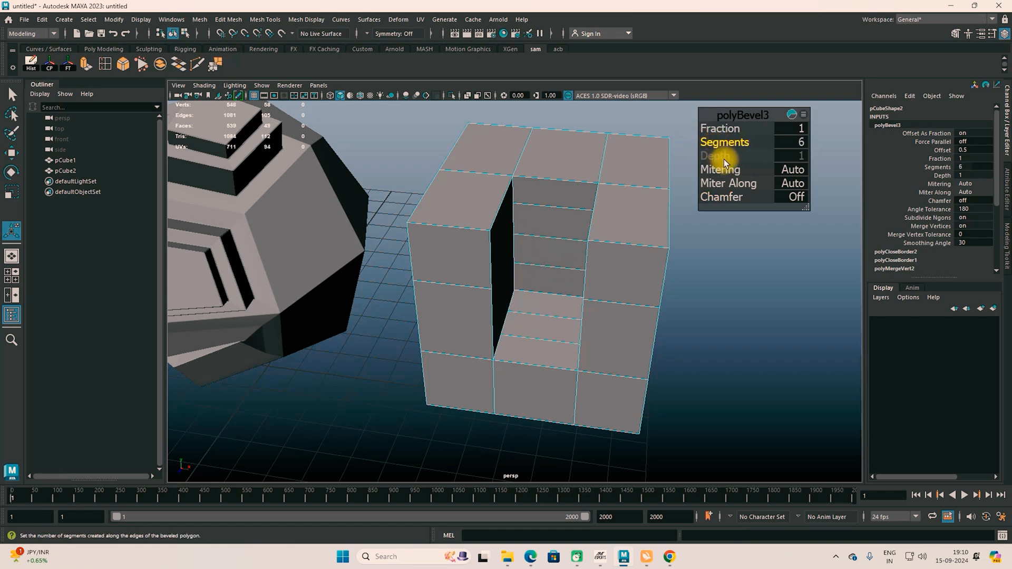
{"action": "left_click_drag", "start_coordinate": [730, 128], "coordinate": [725, 128]}
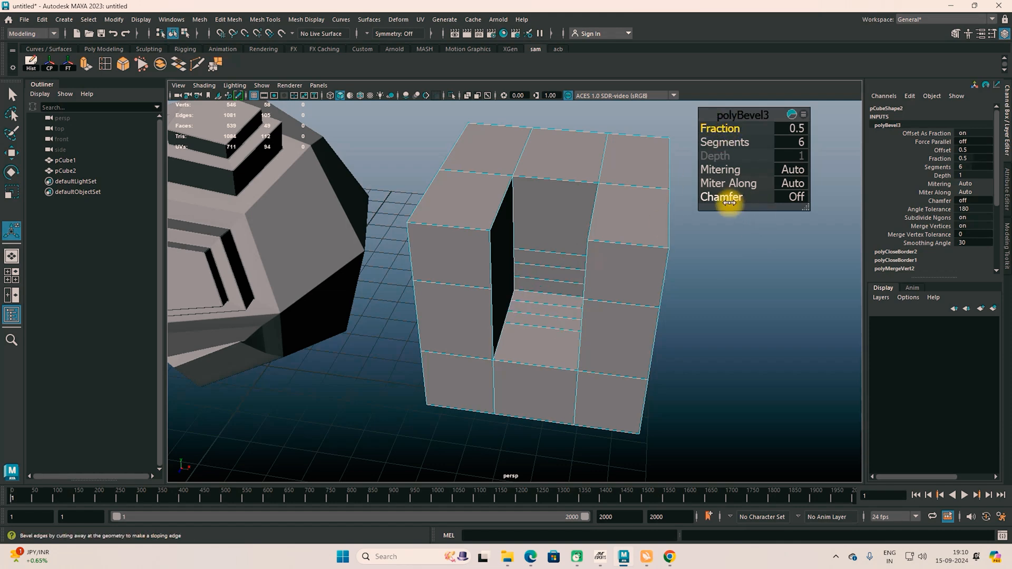
{"action": "left_click", "coordinate": [729, 199]}
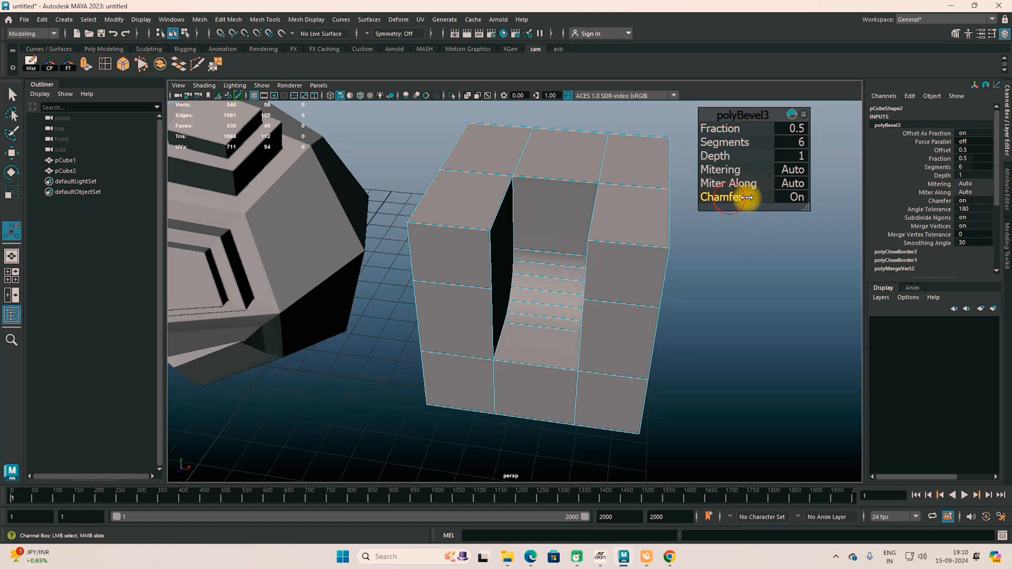
Bevel the cube's upper front edges on both sides of the notch and show the new bevel's attributes.
{"action": "left_click_drag", "start_coordinate": [526, 367], "coordinate": [543, 368], "text": "alt"}
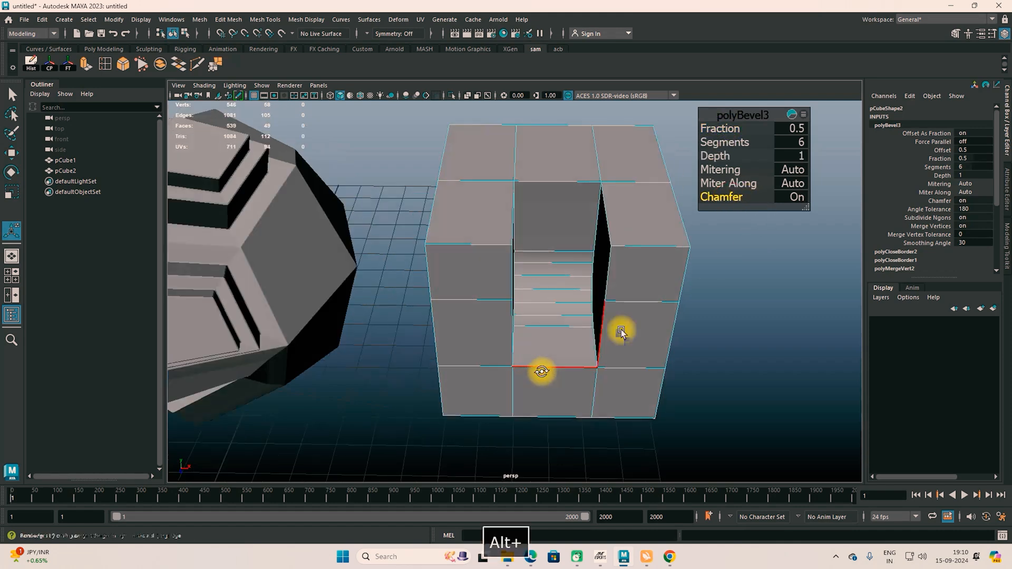
{"action": "left_click", "coordinate": [639, 248]}
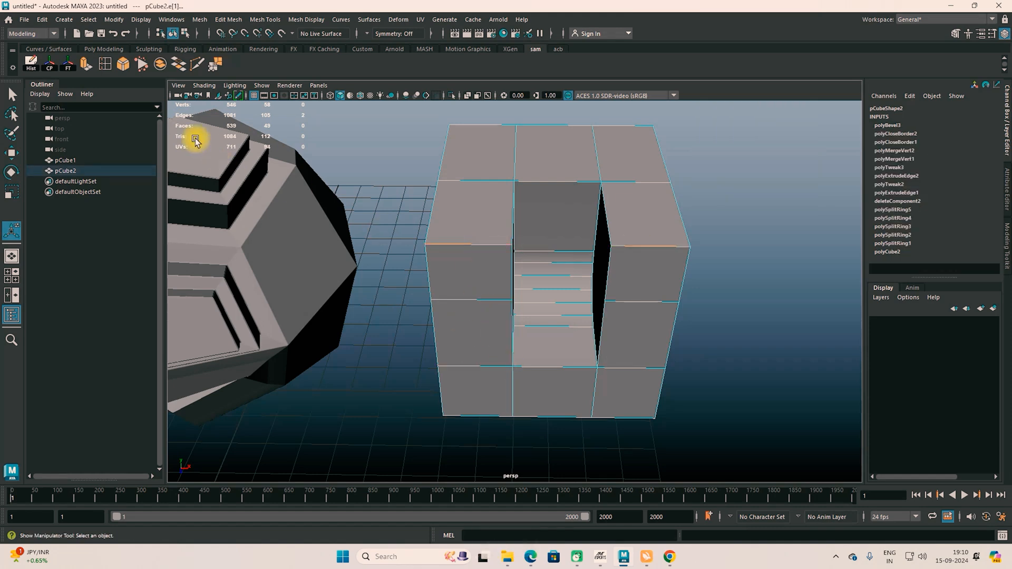
{"action": "left_click", "coordinate": [126, 66]}
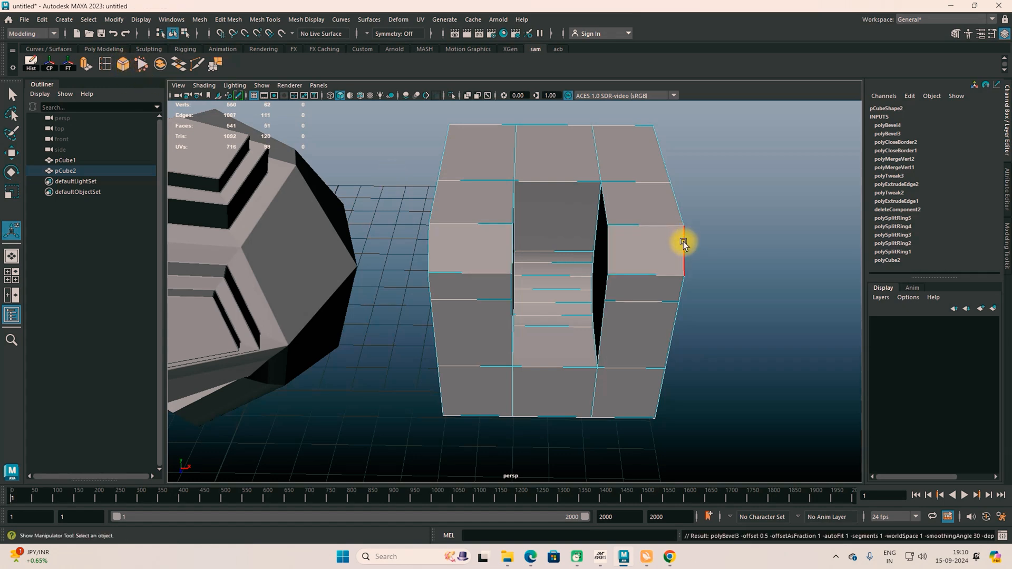
{"action": "left_click", "coordinate": [894, 125]}
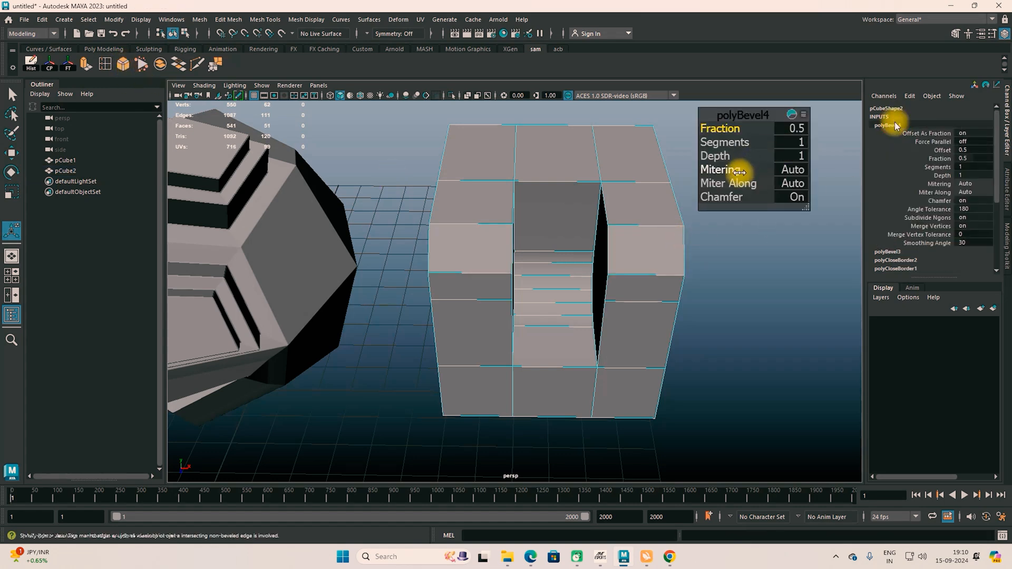
Set the front-edge bevel to 4 segments and depth -1, and toggle its chamfer off and back on.
{"action": "left_click_drag", "start_coordinate": [726, 144], "coordinate": [696, 232]}
{"action": "left_click", "coordinate": [689, 197]}
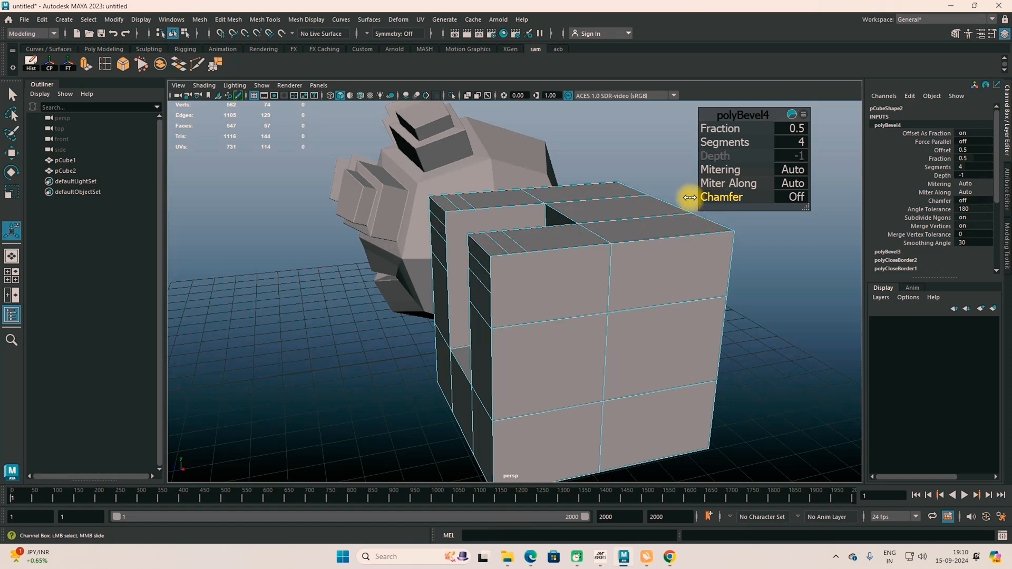
{"action": "left_click_drag", "start_coordinate": [702, 197], "coordinate": [753, 202]}
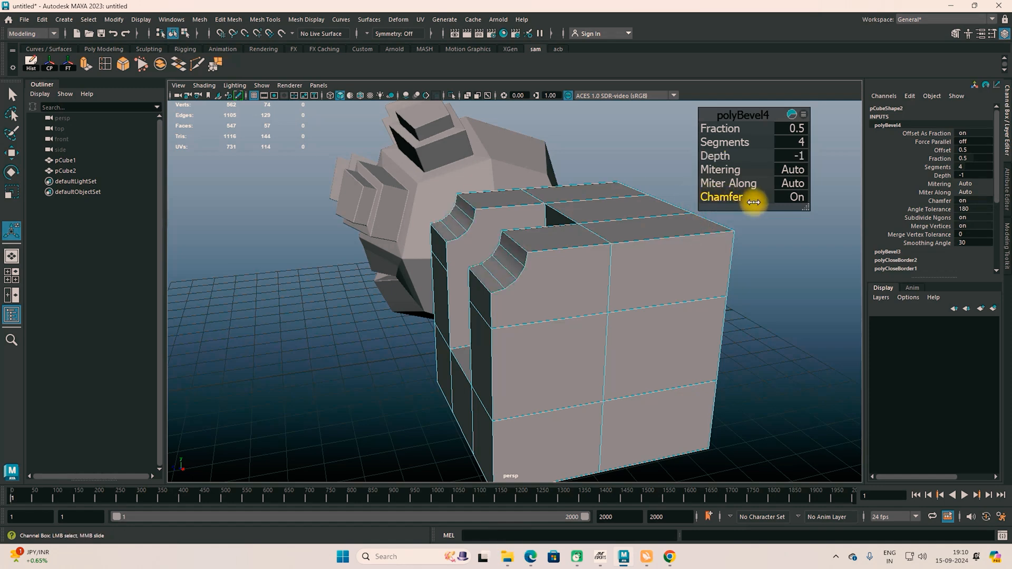
Bevel the full border of edges around the cube face opposite the notch and show the bevel's attributes.
{"action": "left_click_drag", "start_coordinate": [754, 202], "coordinate": [583, 271], "text": "alt"}
{"action": "left_click", "coordinate": [544, 216]}
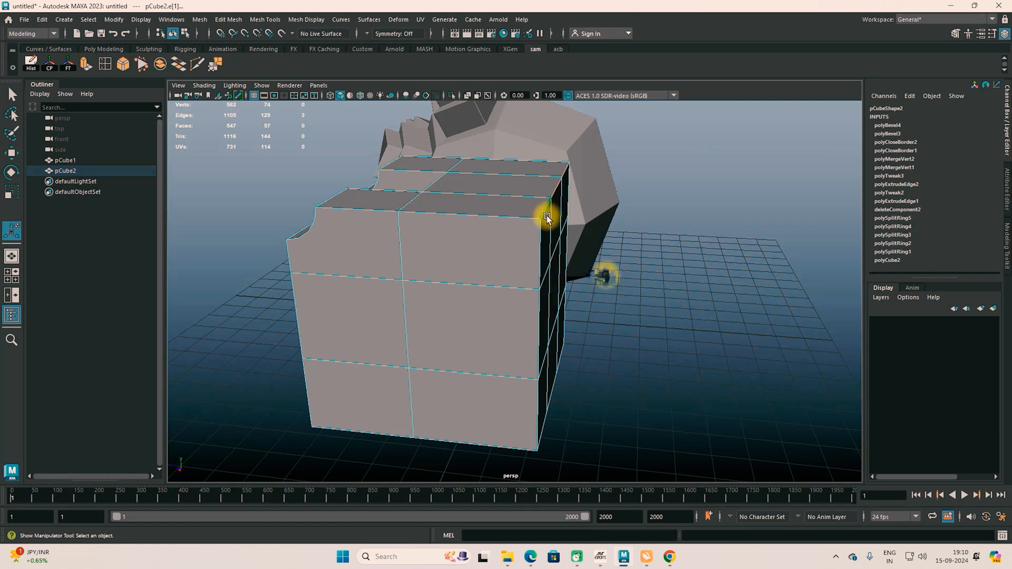
{"action": "double_click", "coordinate": [541, 270], "text": "shift"}
{"action": "left_click_drag", "start_coordinate": [607, 307], "coordinate": [520, 381], "text": "alt"}
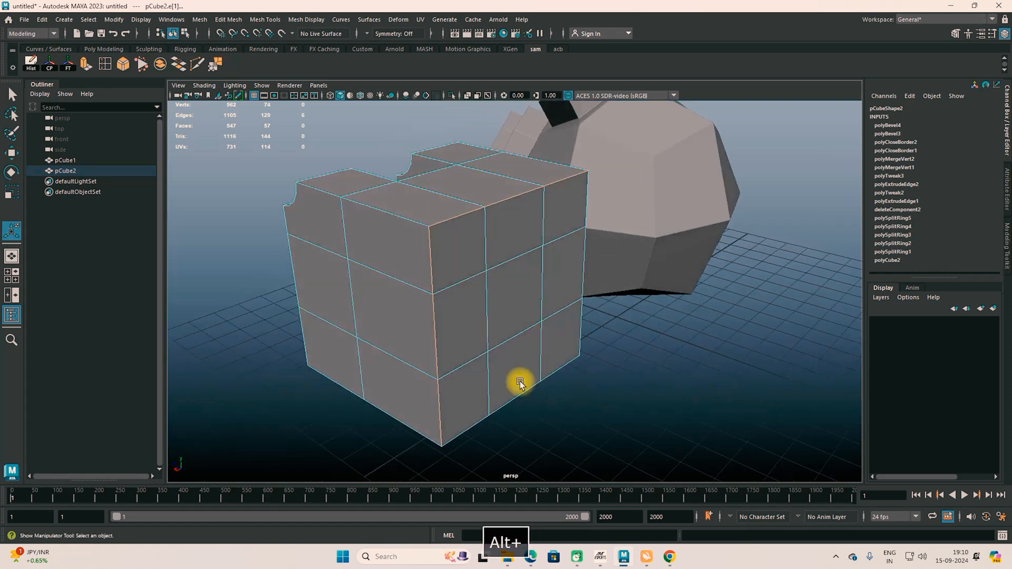
{"action": "double_click", "coordinate": [470, 427], "text": "shift"}
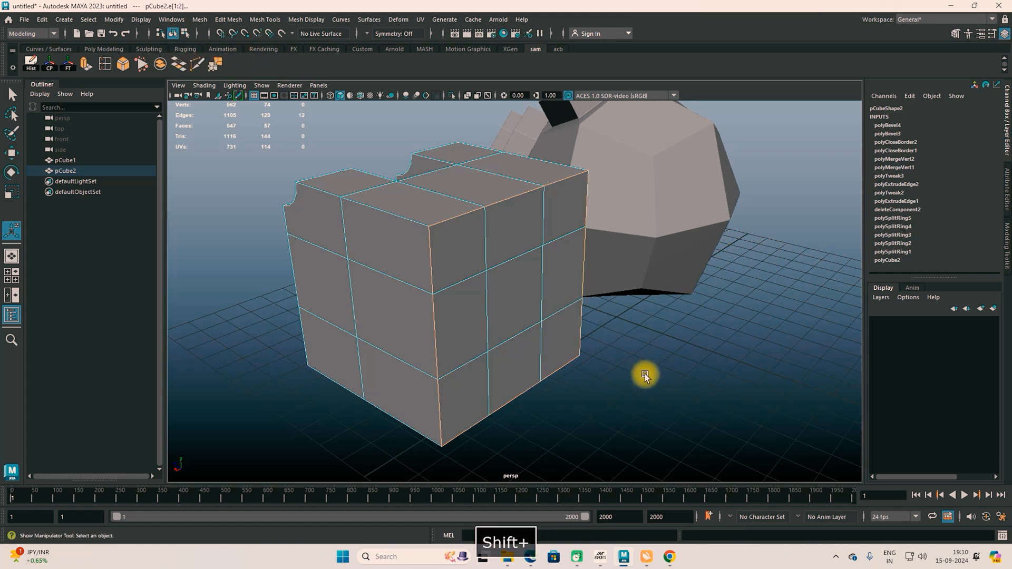
{"action": "left_click", "coordinate": [122, 67]}
{"action": "left_click_drag", "start_coordinate": [553, 320], "coordinate": [646, 337], "text": "alt"}
{"action": "left_click", "coordinate": [889, 125]}
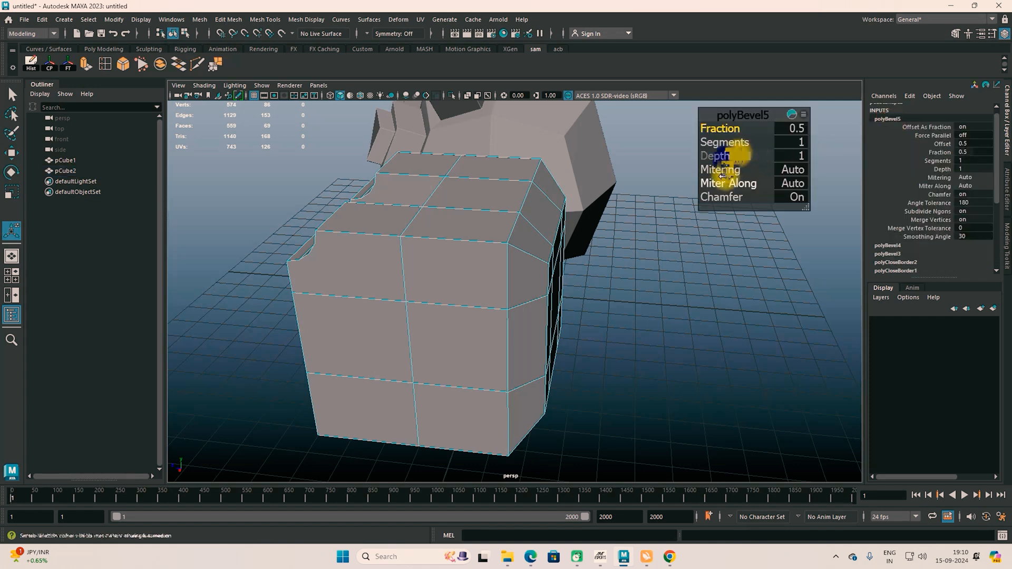
Set the border bevel to fraction 1, 5 segments and depth -1, and return the cube to object mode.
{"action": "left_click", "coordinate": [743, 156]}
{"action": "left_click_drag", "start_coordinate": [710, 149], "coordinate": [748, 132]}
{"action": "left_click_drag", "start_coordinate": [758, 197], "coordinate": [744, 158]}
{"action": "left_click_drag", "start_coordinate": [712, 262], "coordinate": [672, 273], "text": "alt"}
{"action": "left_click_drag", "start_coordinate": [721, 156], "coordinate": [706, 154]}
{"action": "left_click_drag", "start_coordinate": [527, 268], "coordinate": [502, 235], "text": "alt"}
{"action": "key", "text": "w"}
{"action": "right_click_drag", "start_coordinate": [502, 235], "coordinate": [546, 220]}
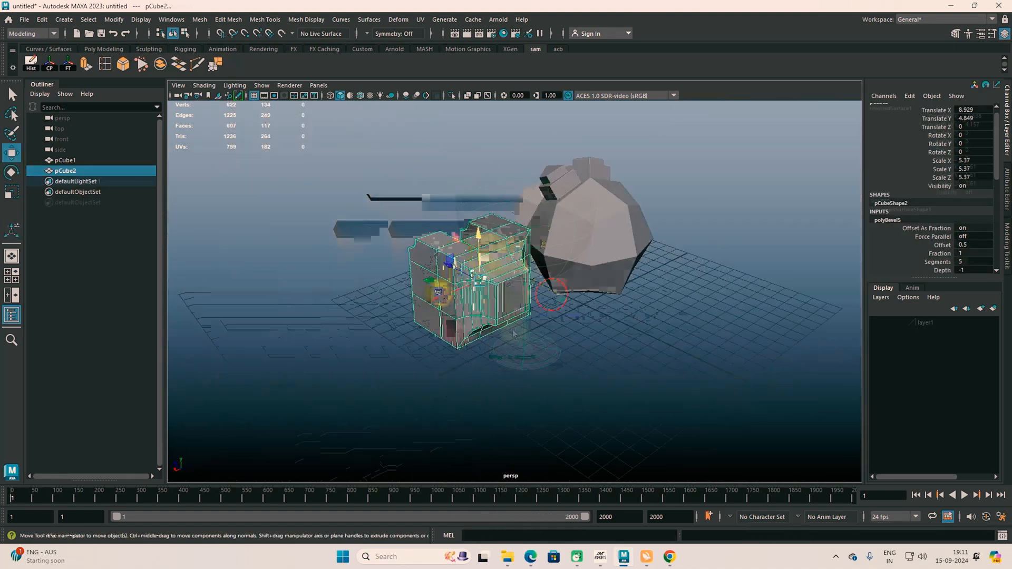
Switch to the syllabus PDF in the browser, check the line on converting poly and subdivision, and return to Maya.
{"action": "key", "text": "alt+Tab"}
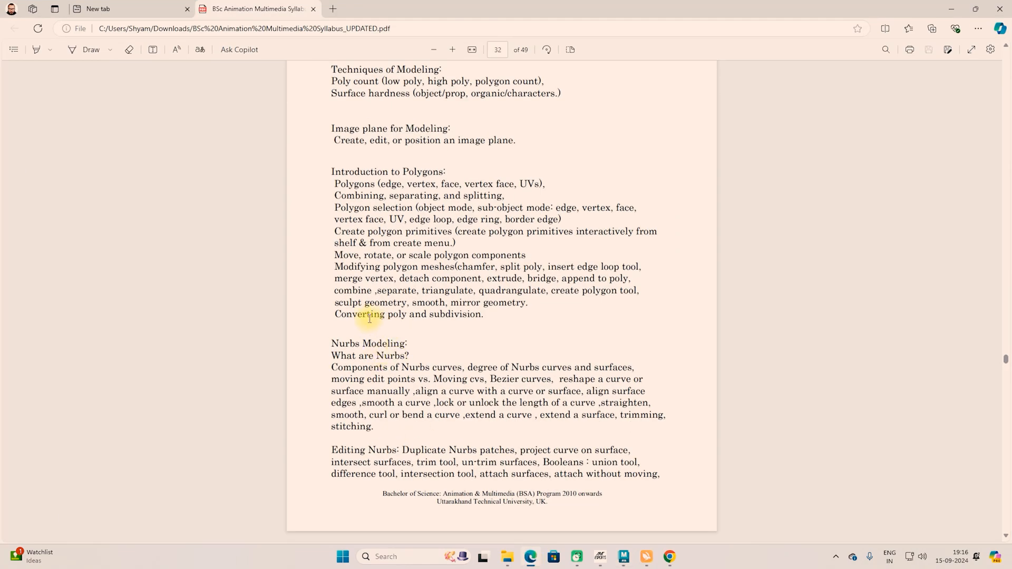
{"action": "left_click_drag", "start_coordinate": [331, 320], "coordinate": [506, 323]}
{"action": "left_click", "coordinate": [894, 105]}
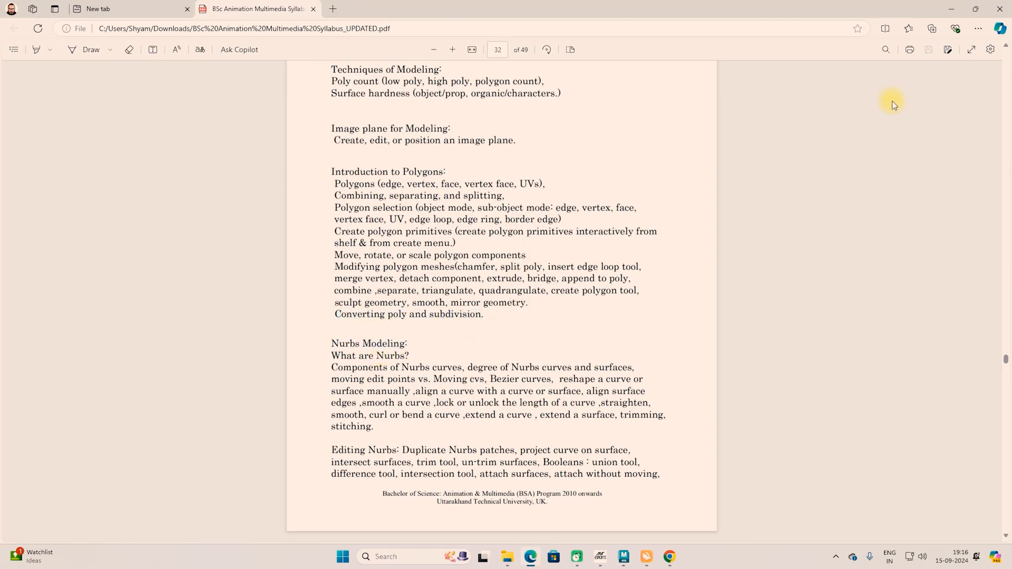
{"action": "left_click", "coordinate": [951, 10]}
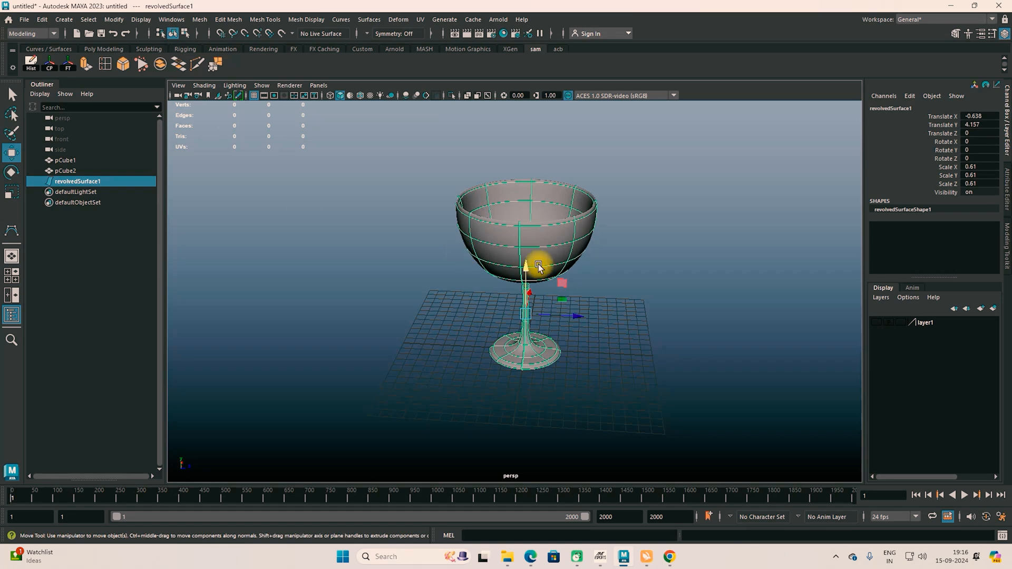
Detach the list of Convert commands, open the NURBS to Polygons options and reset their settings.
{"action": "left_click_drag", "start_coordinate": [540, 283], "coordinate": [481, 312], "text": "alt"}
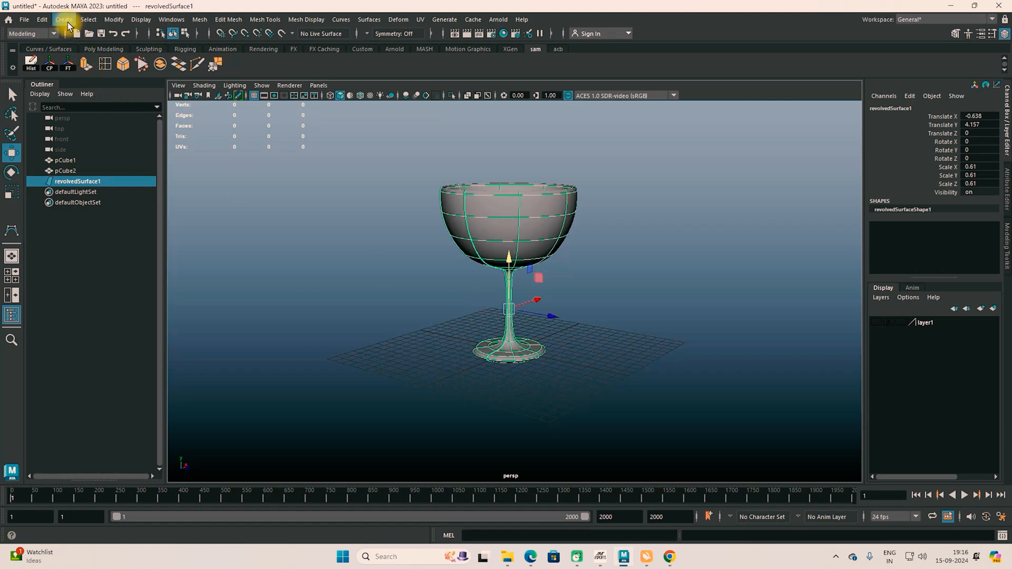
{"action": "left_click", "coordinate": [113, 20]}
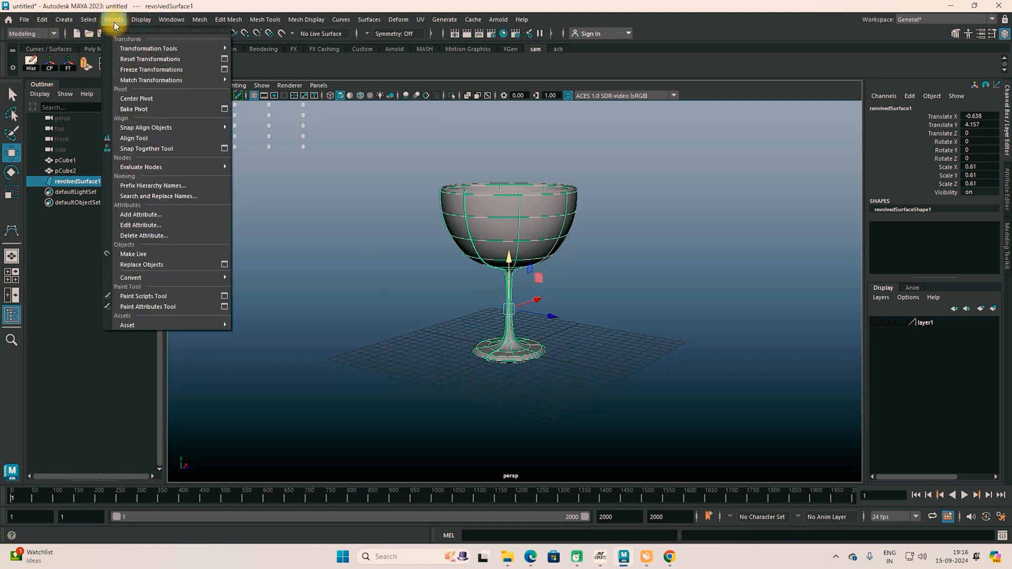
{"action": "mouse_move", "coordinate": [153, 276]}
{"action": "left_click", "coordinate": [255, 265]}
{"action": "left_click_drag", "start_coordinate": [331, 255], "coordinate": [775, 105]}
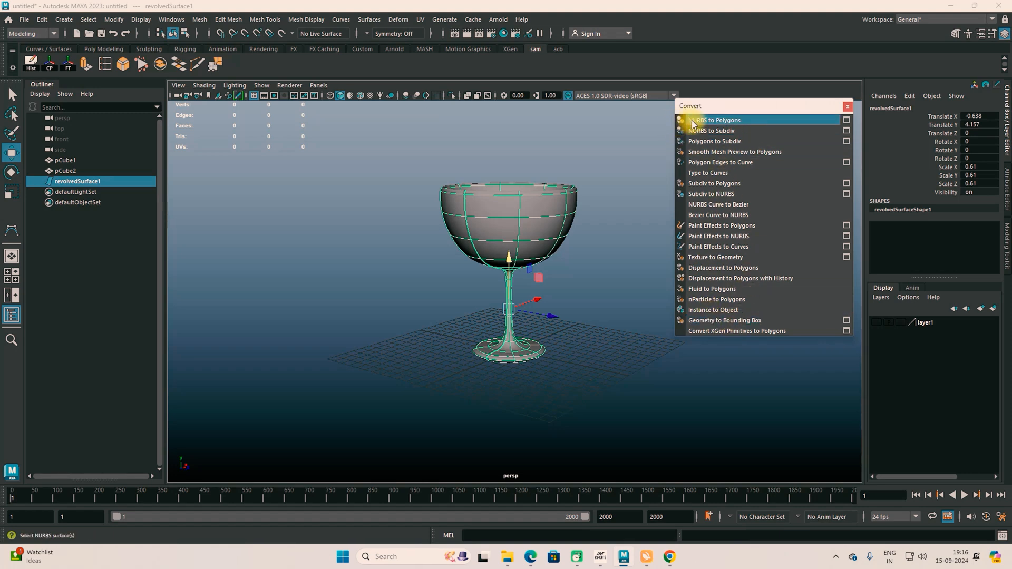
{"action": "left_click", "coordinate": [846, 124]}
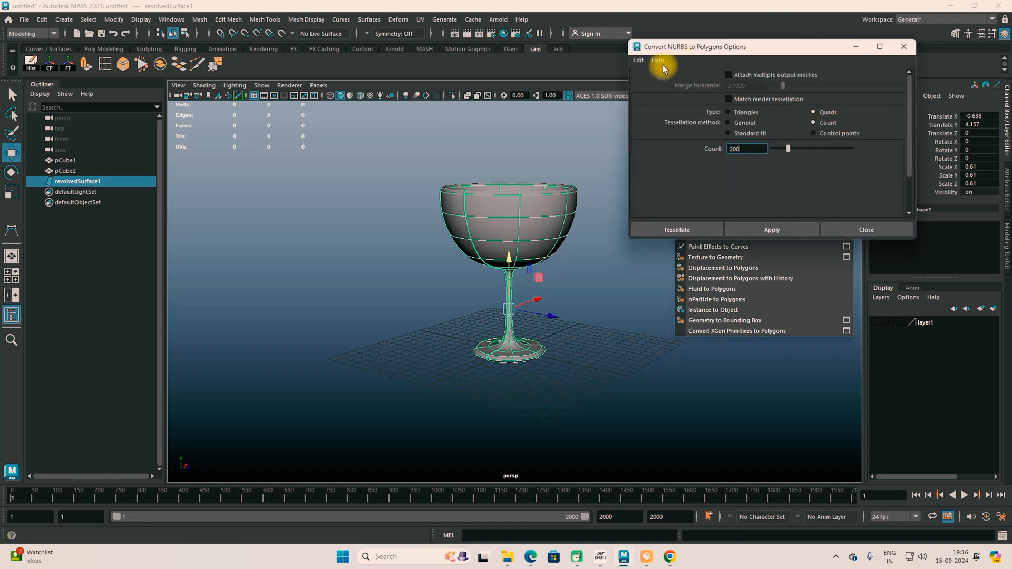
{"action": "left_click", "coordinate": [643, 64]}
{"action": "left_click", "coordinate": [661, 79]}
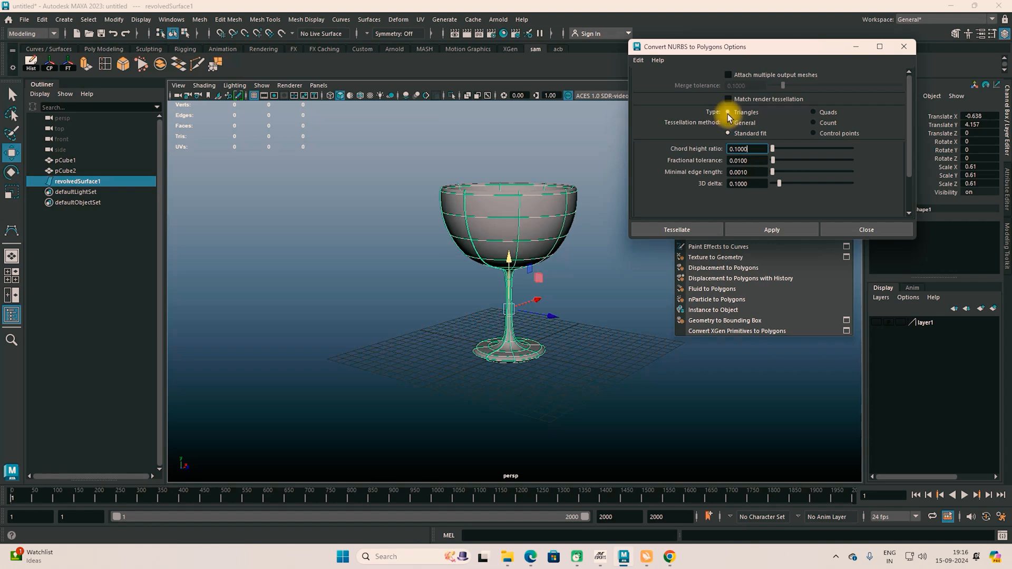
Try converting the NURBS goblet to triangles with Standard fit, pulling the copy clear of the original, and delete the copy.
{"action": "left_click", "coordinate": [752, 230]}
{"action": "left_click_drag", "start_coordinate": [550, 358], "coordinate": [397, 328]}
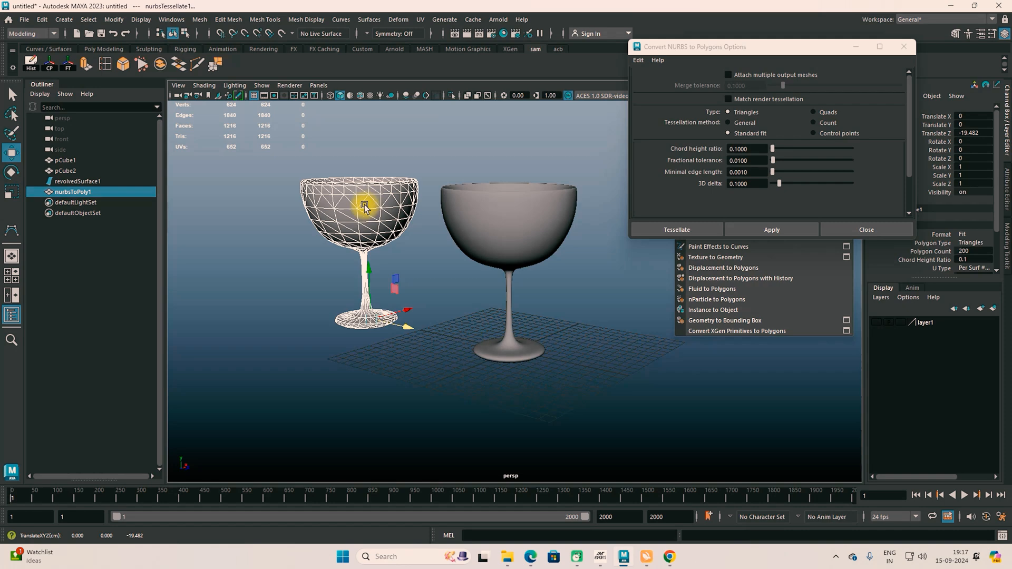
{"action": "key", "text": "Delete"}
Change the type to Quads, try the conversion on the goblet with the copy beside the original, and delete the copy.
{"action": "left_click", "coordinate": [509, 224]}
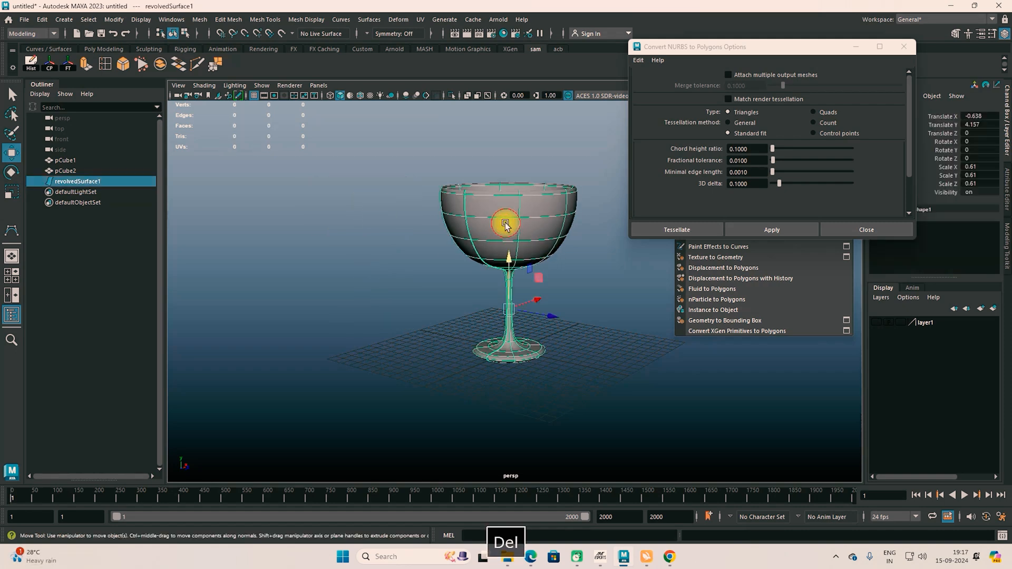
{"action": "left_click", "coordinate": [813, 113]}
{"action": "left_click", "coordinate": [774, 228]}
{"action": "left_click_drag", "start_coordinate": [559, 365], "coordinate": [421, 331]}
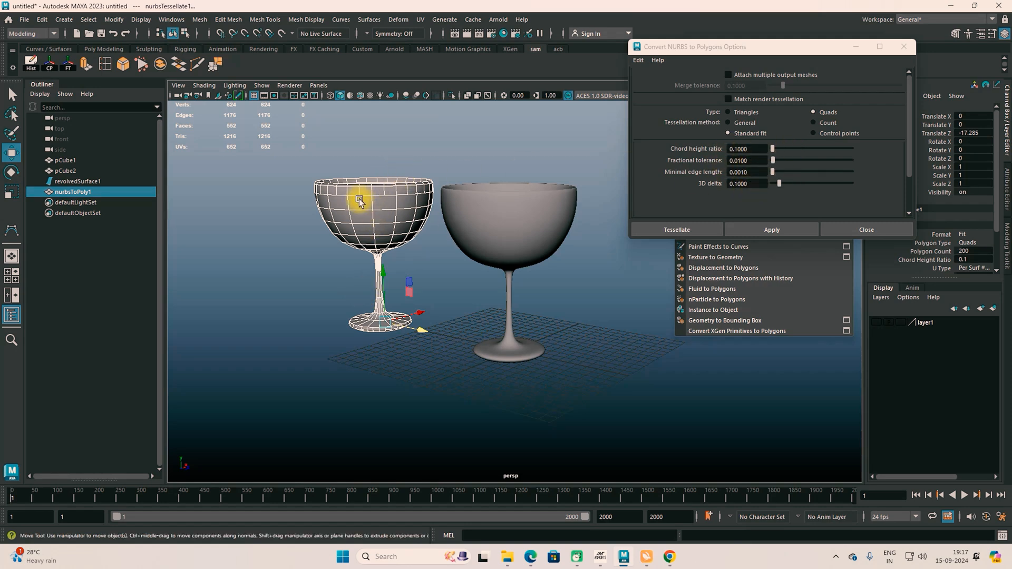
{"action": "left_click_drag", "start_coordinate": [368, 279], "coordinate": [369, 233], "text": "alt"}
{"action": "left_click_drag", "start_coordinate": [395, 267], "coordinate": [363, 212], "text": "alt"}
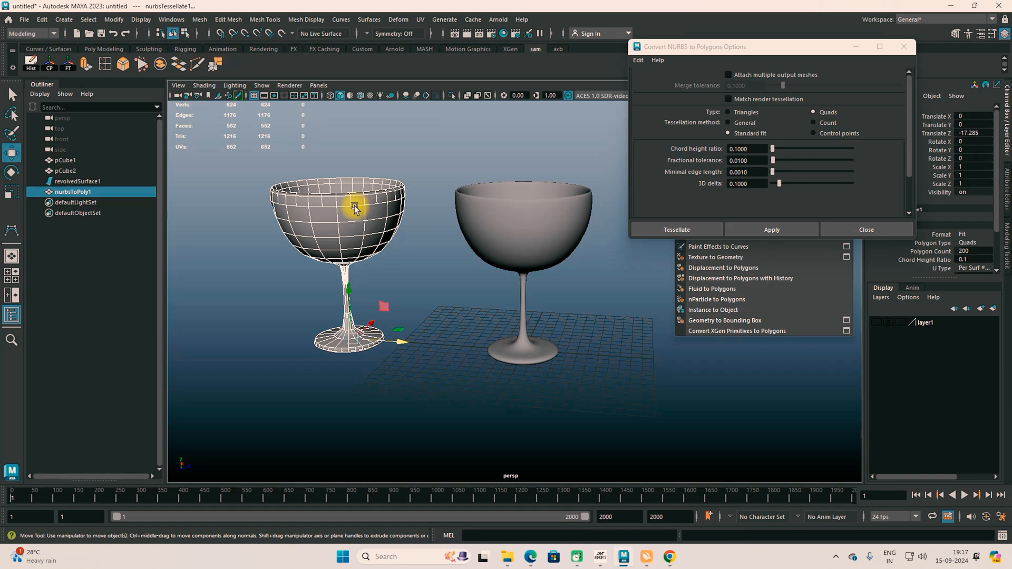
{"action": "key", "text": "Delete"}
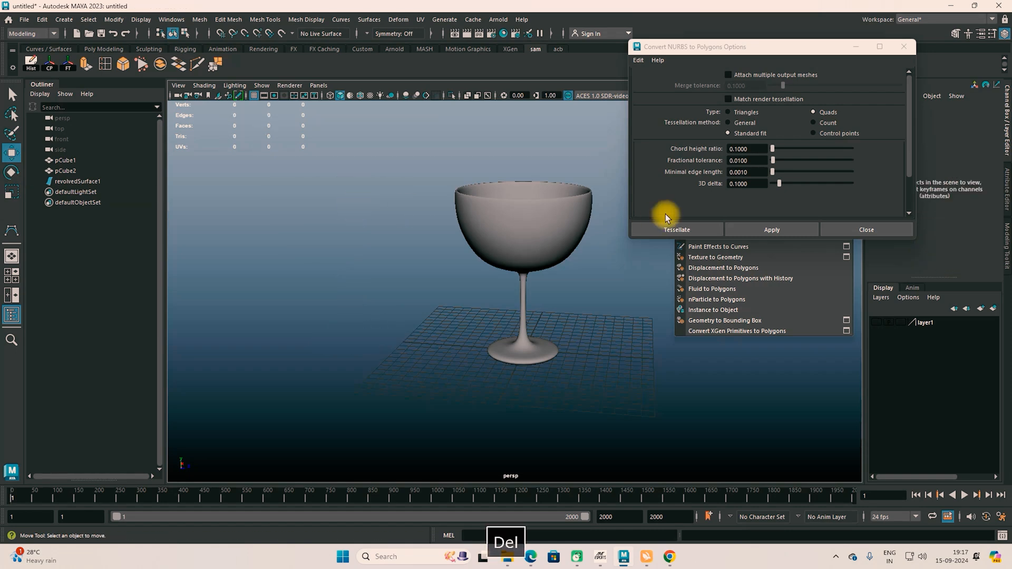
Try converting the goblet with the General tessellation method, pull the resulting mesh aside, and delete it.
{"action": "left_click", "coordinate": [730, 123]}
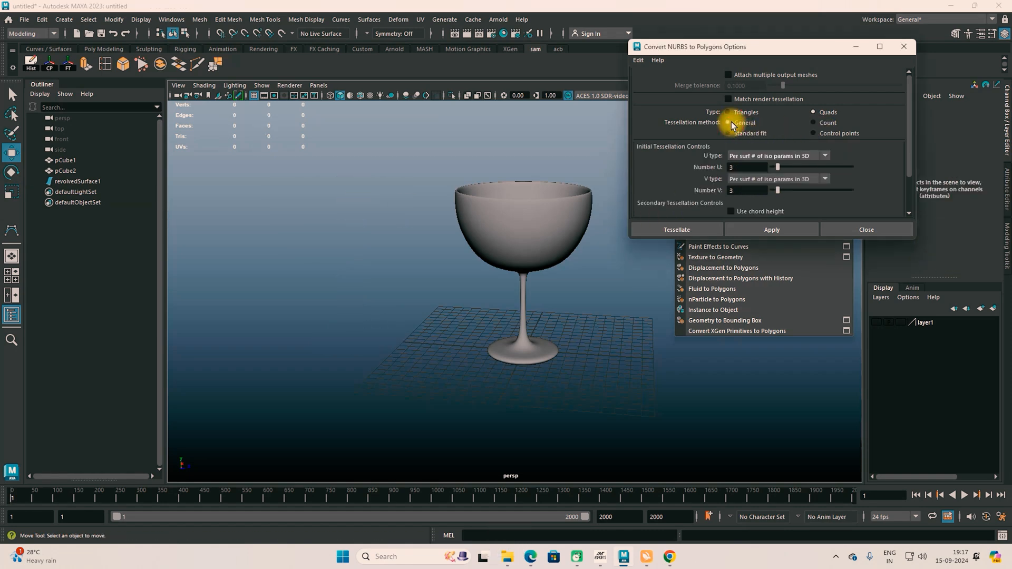
{"action": "left_click", "coordinate": [783, 230]}
{"action": "left_click", "coordinate": [542, 242]}
{"action": "left_click", "coordinate": [774, 228]}
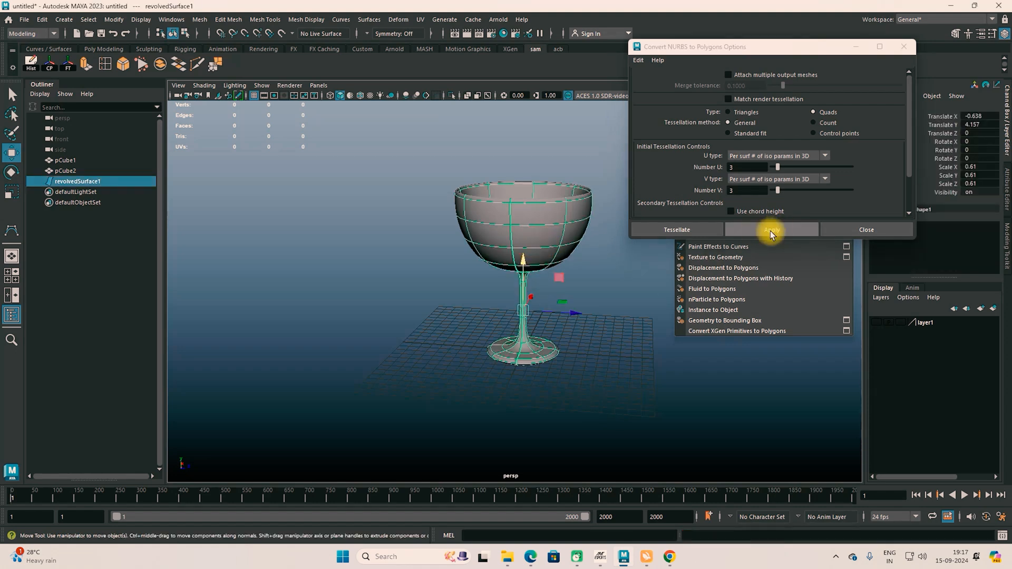
{"action": "left_click_drag", "start_coordinate": [585, 349], "coordinate": [424, 343]}
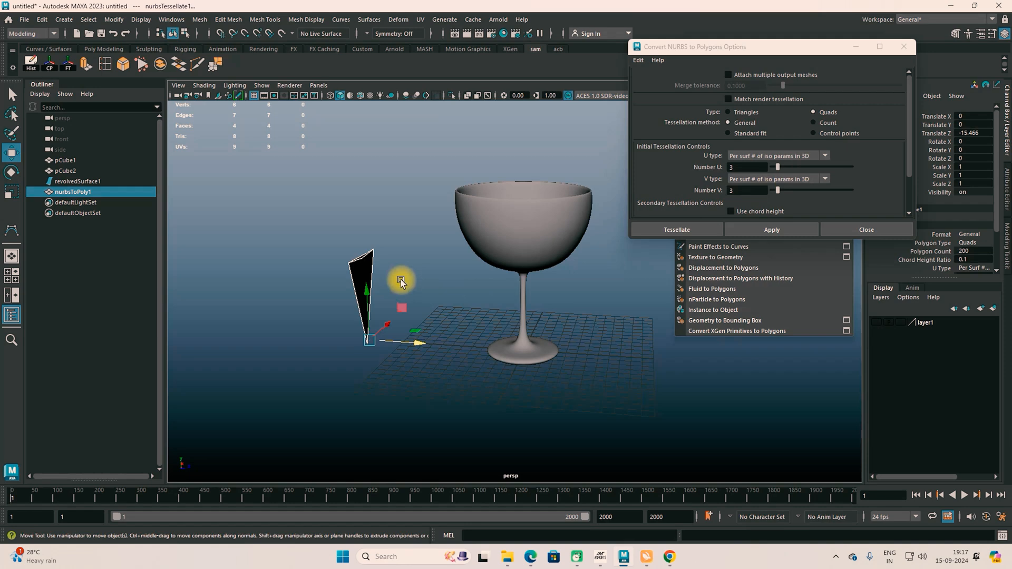
{"action": "key", "text": "Delete"}
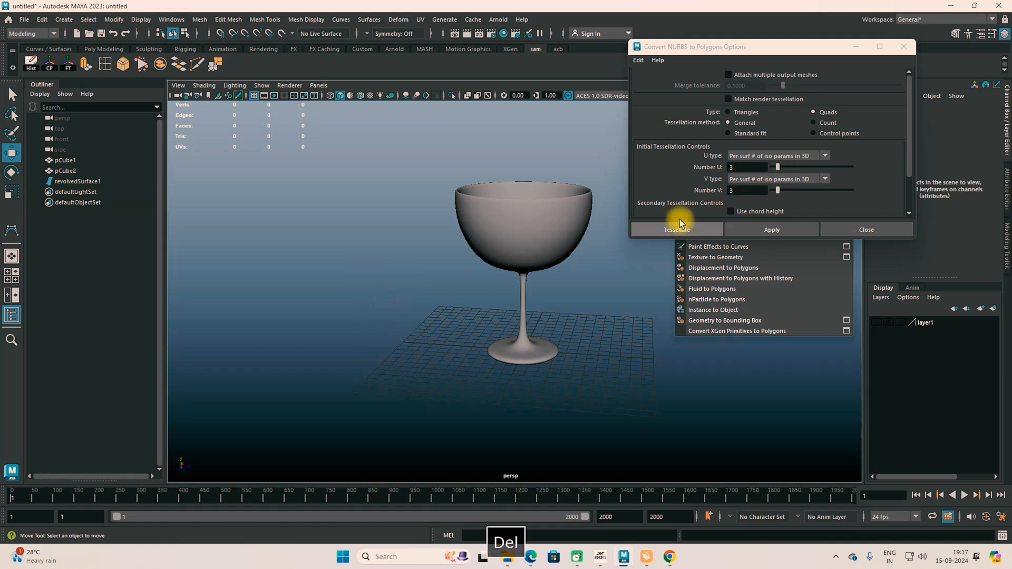
Set the tessellation method back to Standard fit and shift the original goblet to about -2.64 in Z.
{"action": "left_click", "coordinate": [815, 124]}
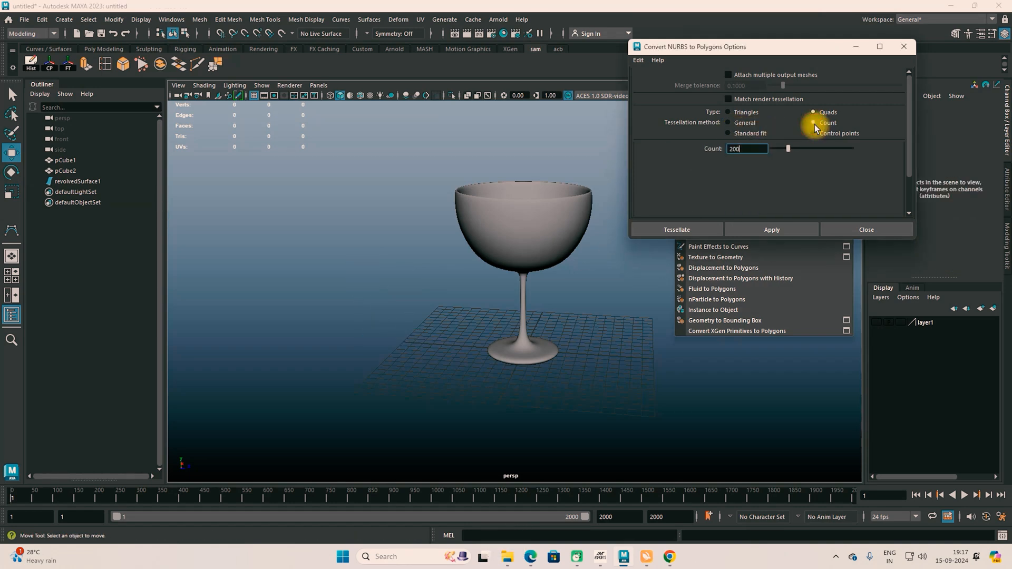
{"action": "left_click", "coordinate": [760, 137]}
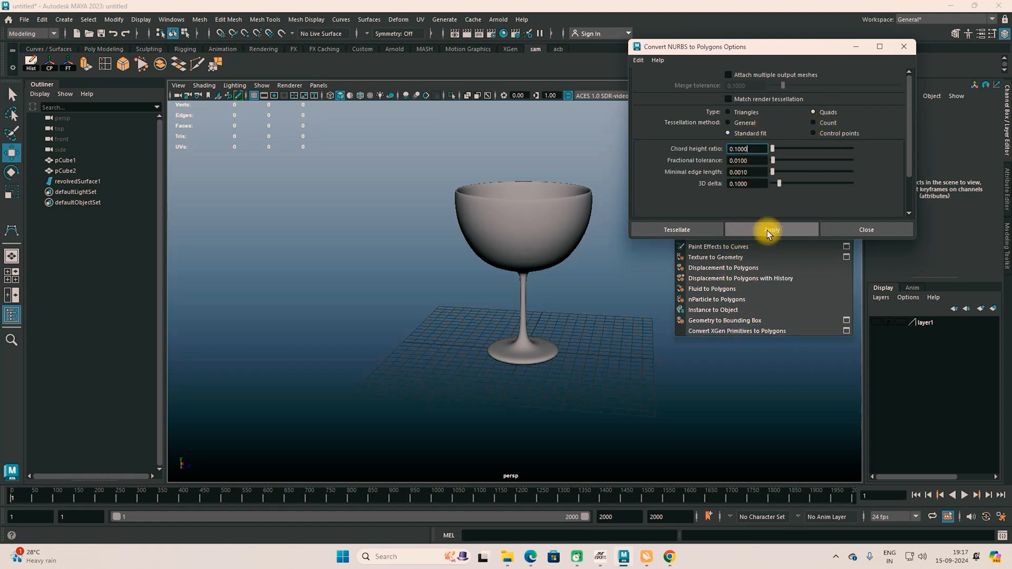
{"action": "left_click", "coordinate": [560, 220]}
{"action": "mouse_move", "coordinate": [582, 327]}
{"action": "left_mouse_down"}
{"action": "mouse_move", "coordinate": [574, 309]}
{"action": "mouse_move", "coordinate": [425, 309]}
{"action": "mouse_move", "coordinate": [556, 317]}
{"action": "left_mouse_up"}
Try a quad Standard fit conversion of the shifted goblet, place the copy beside it, and delete the copy.
{"action": "left_click", "coordinate": [776, 229]}
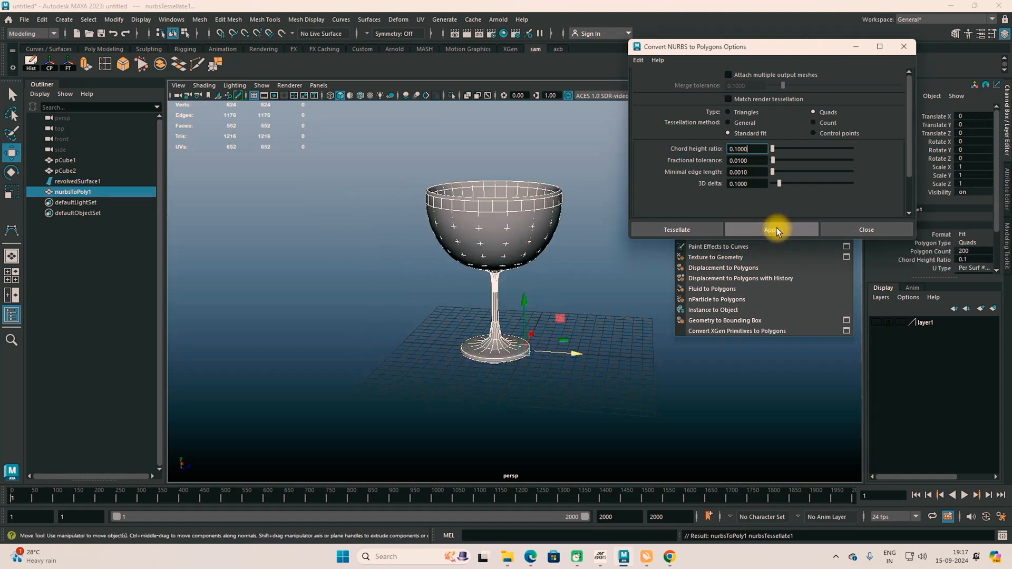
{"action": "left_click_drag", "start_coordinate": [574, 356], "coordinate": [410, 342]}
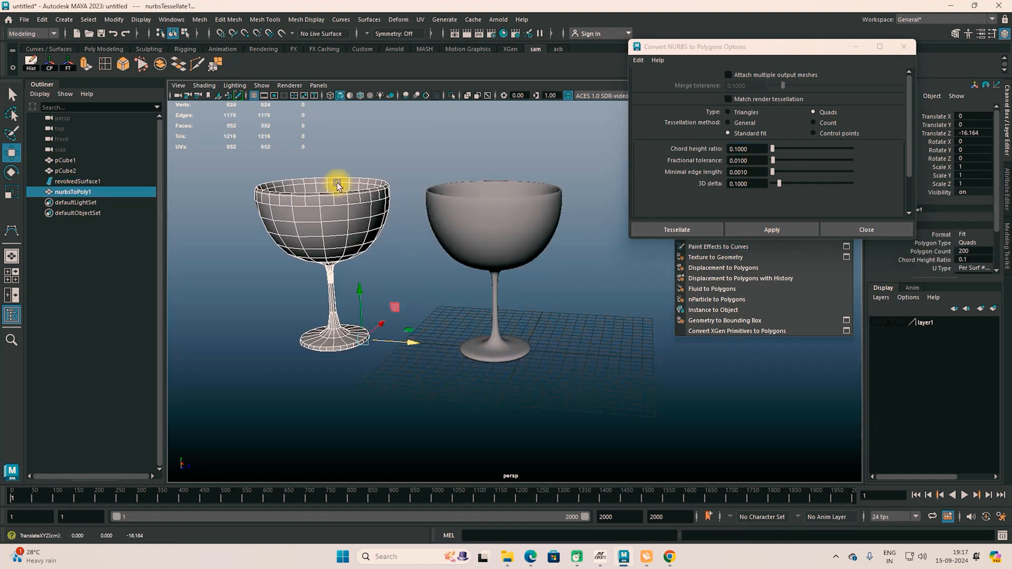
{"action": "key", "text": "Delete"}
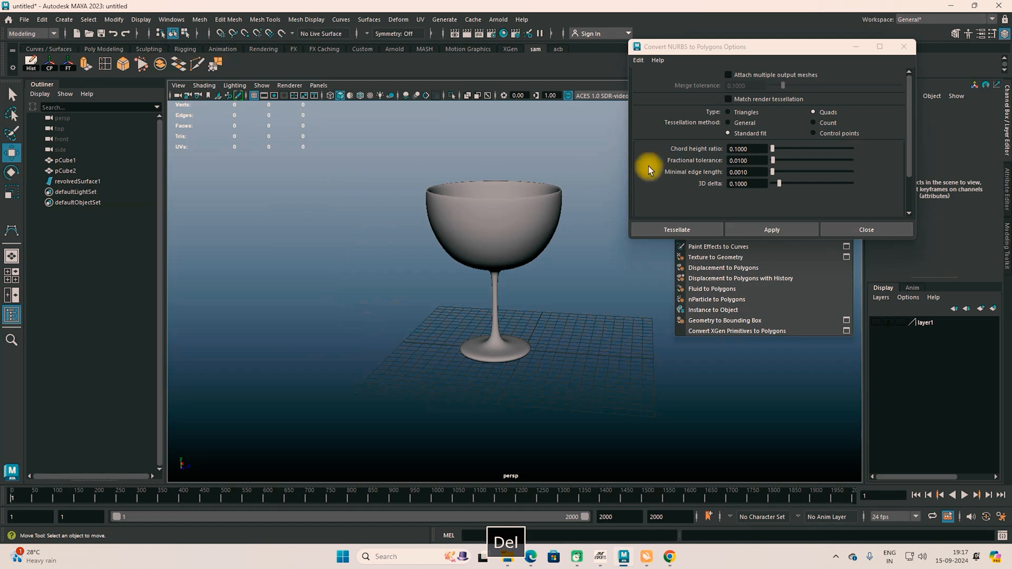
Convert the NURBS goblet with the Control points method and move the polygon copy aside to about -19.8 in Z.
{"action": "left_click", "coordinate": [813, 133]}
{"action": "left_click", "coordinate": [480, 231]}
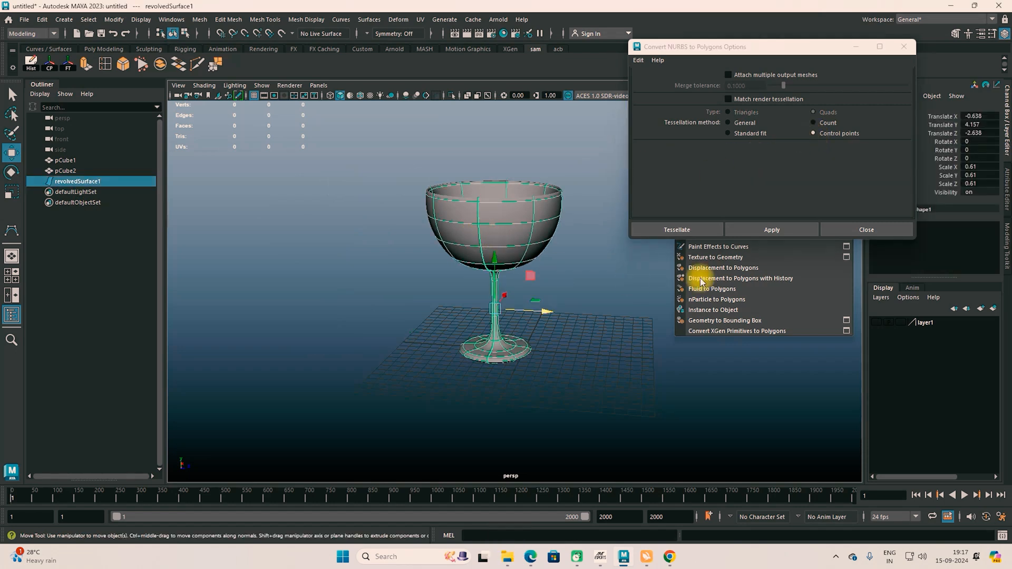
{"action": "left_click", "coordinate": [788, 228]}
{"action": "left_click_drag", "start_coordinate": [560, 353], "coordinate": [374, 352]}
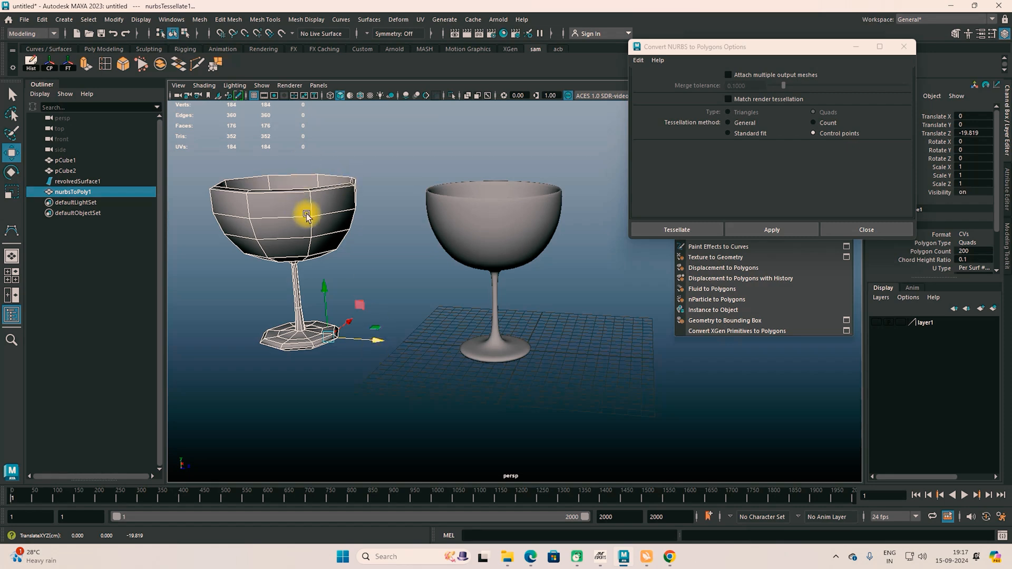
Replace the Control points copy with a quad conversion of the NURBS goblet using Count 200, placed beside the original.
{"action": "key", "text": "Delete"}
{"action": "left_click", "coordinate": [505, 236]}
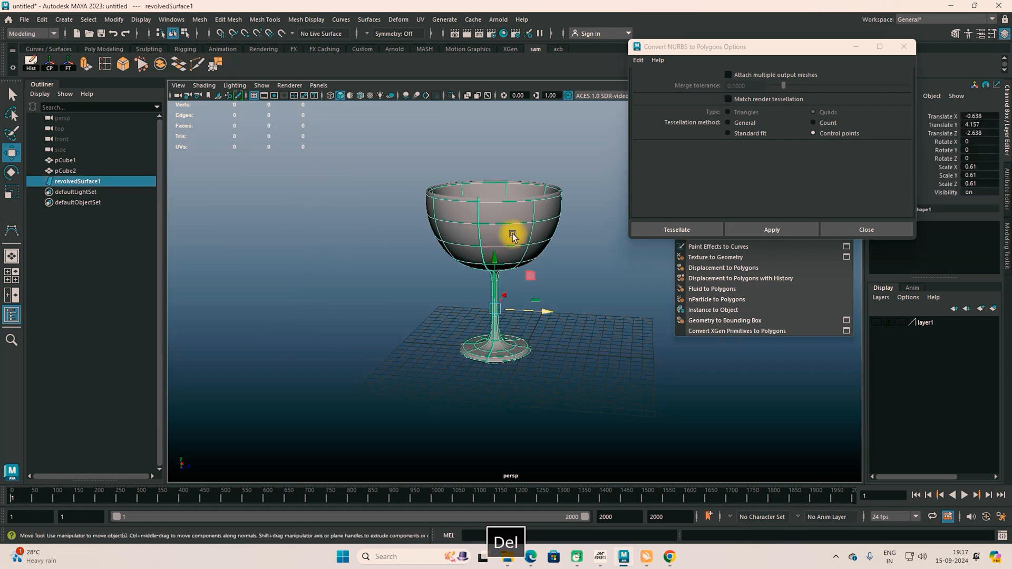
{"action": "left_click", "coordinate": [814, 123]}
{"action": "left_click", "coordinate": [814, 123]}
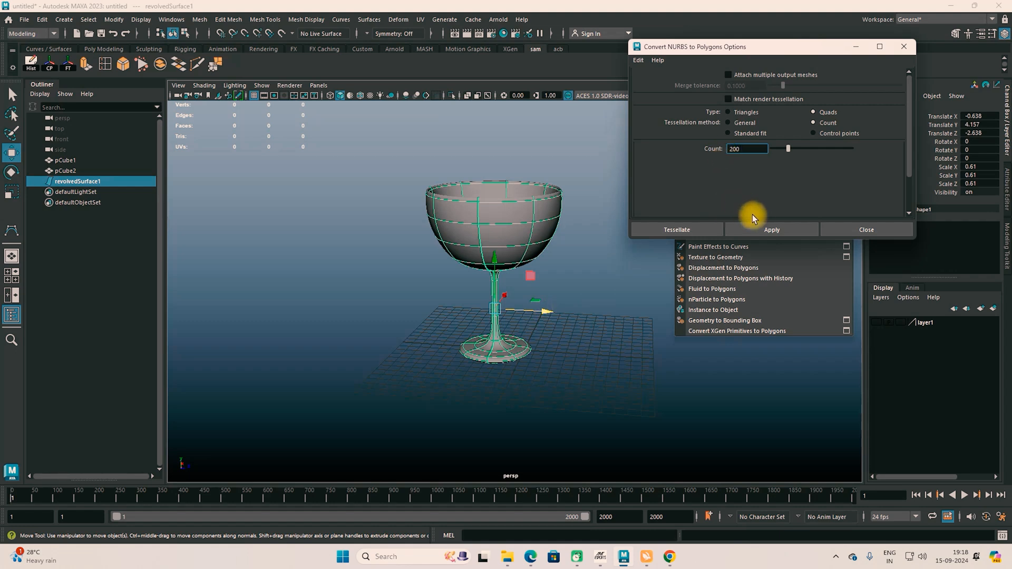
{"action": "left_click", "coordinate": [760, 227]}
{"action": "left_click_drag", "start_coordinate": [576, 353], "coordinate": [359, 354]}
Convert the original goblet again with the Count set to 2000 and move this copy to its opposite side.
{"action": "left_click", "coordinate": [496, 240]}
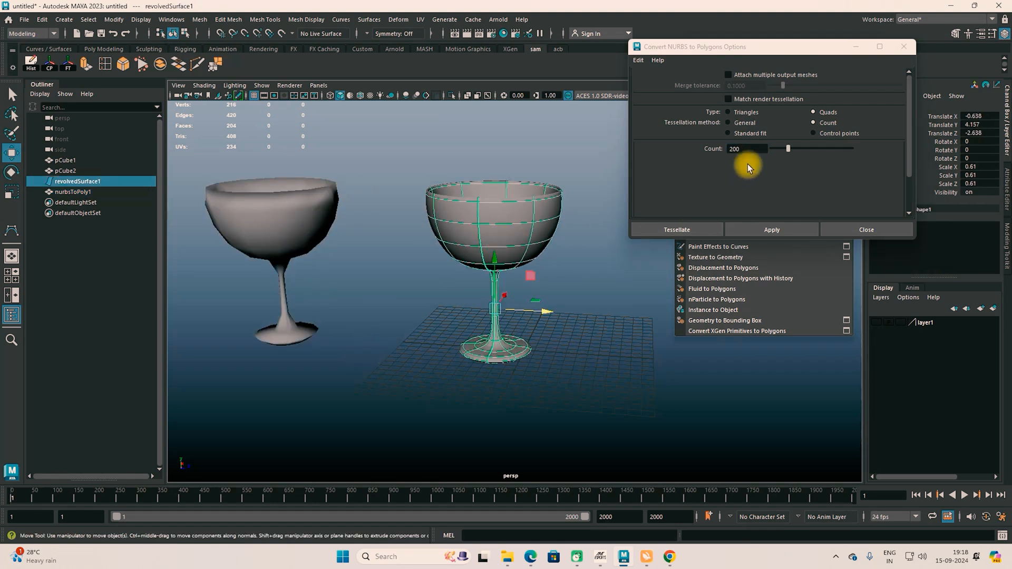
{"action": "left_click", "coordinate": [748, 150]}
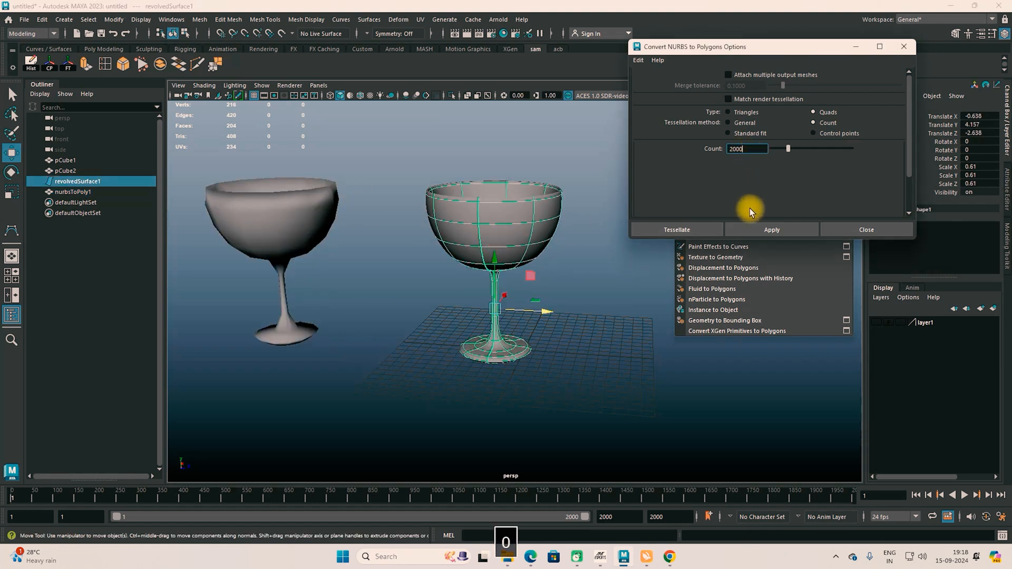
{"action": "left_click", "coordinate": [760, 229]}
{"action": "left_click_drag", "start_coordinate": [580, 354], "coordinate": [760, 397]}
Move the two polygon copies closer to the original goblet, to about -13.5 and 13.7 in Z.
{"action": "left_click_drag", "start_coordinate": [667, 393], "coordinate": [445, 269], "text": "alt"}
{"action": "left_click", "coordinate": [445, 268]}
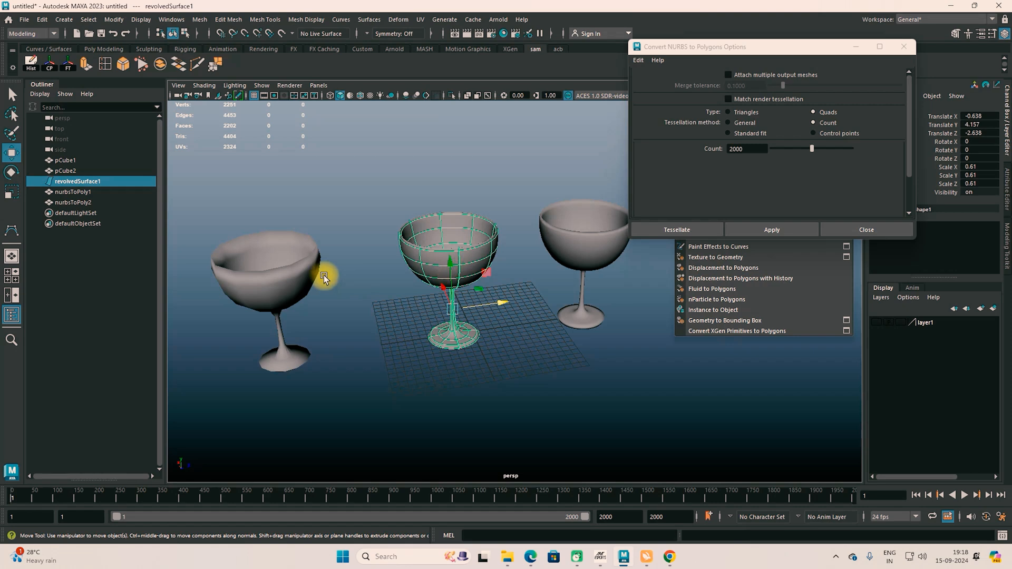
{"action": "left_click", "coordinate": [282, 274]}
{"action": "left_click_drag", "start_coordinate": [361, 346], "coordinate": [422, 357]}
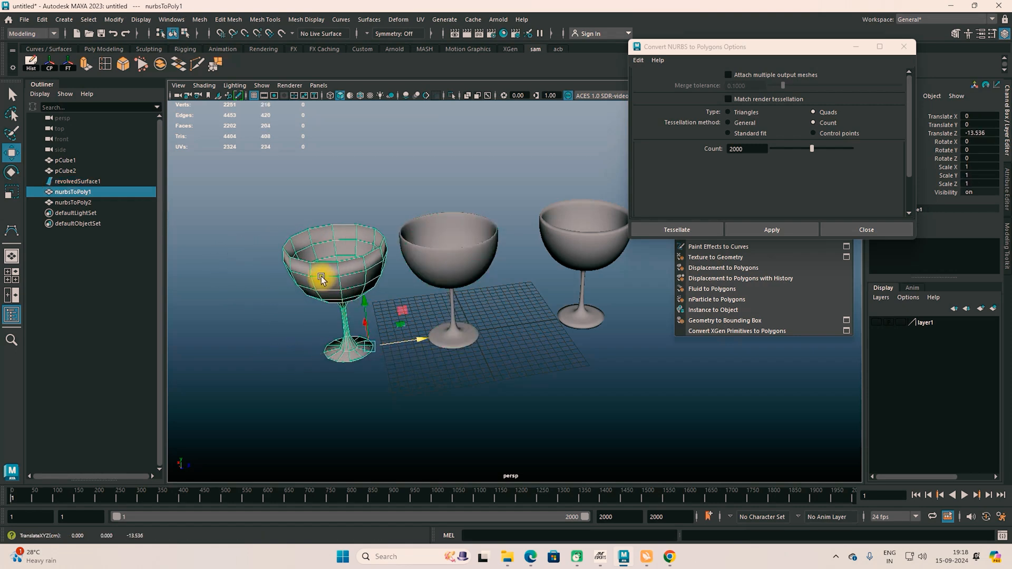
{"action": "left_click", "coordinate": [582, 327]}
{"action": "left_click_drag", "start_coordinate": [655, 312], "coordinate": [611, 299]}
Compare the mesh density and roundness of the 200-count and 2000-count goblet copies from the front and above.
{"action": "left_click", "coordinate": [339, 291]}
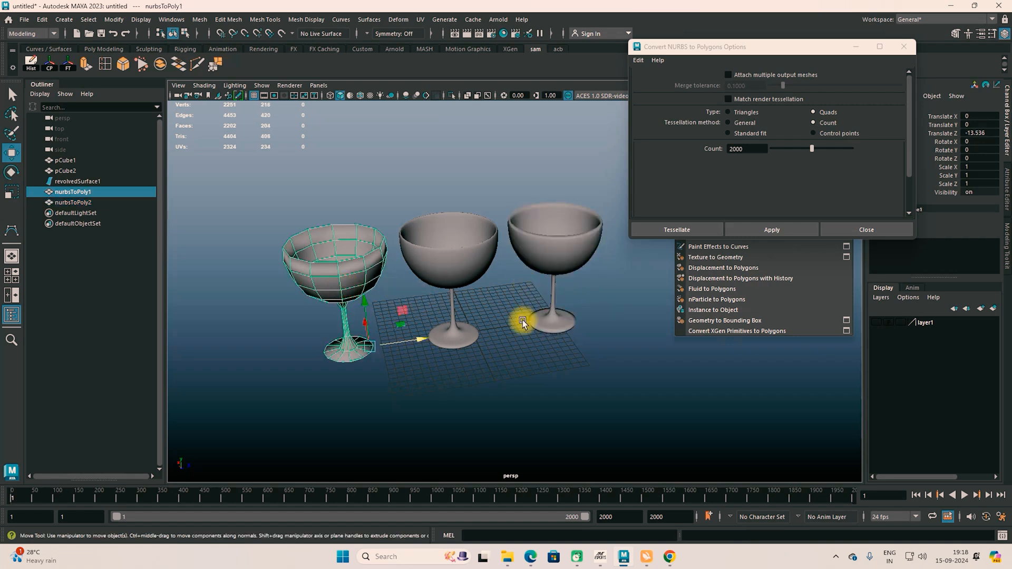
{"action": "left_click_drag", "start_coordinate": [517, 336], "coordinate": [499, 314], "text": "alt"}
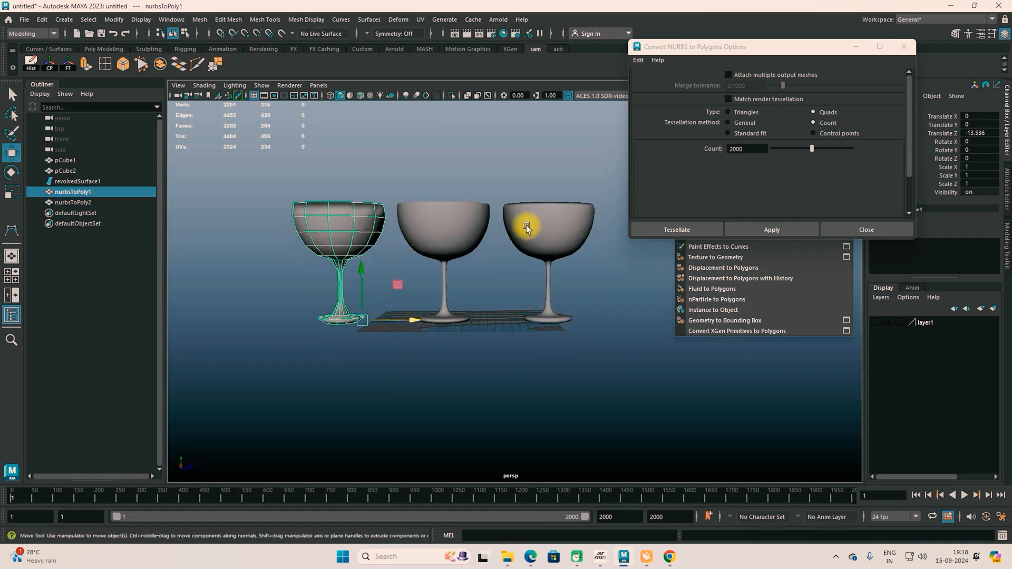
{"action": "left_click", "coordinate": [560, 228]}
{"action": "left_click_drag", "start_coordinate": [580, 316], "coordinate": [518, 294], "text": "alt"}
{"action": "mouse_move", "coordinate": [545, 350]}
{"action": "left_mouse_down", "text": "alt"}
{"action": "mouse_move", "coordinate": [500, 327]}
{"action": "mouse_move", "coordinate": [538, 352]}
{"action": "left_mouse_up", "text": "alt"}
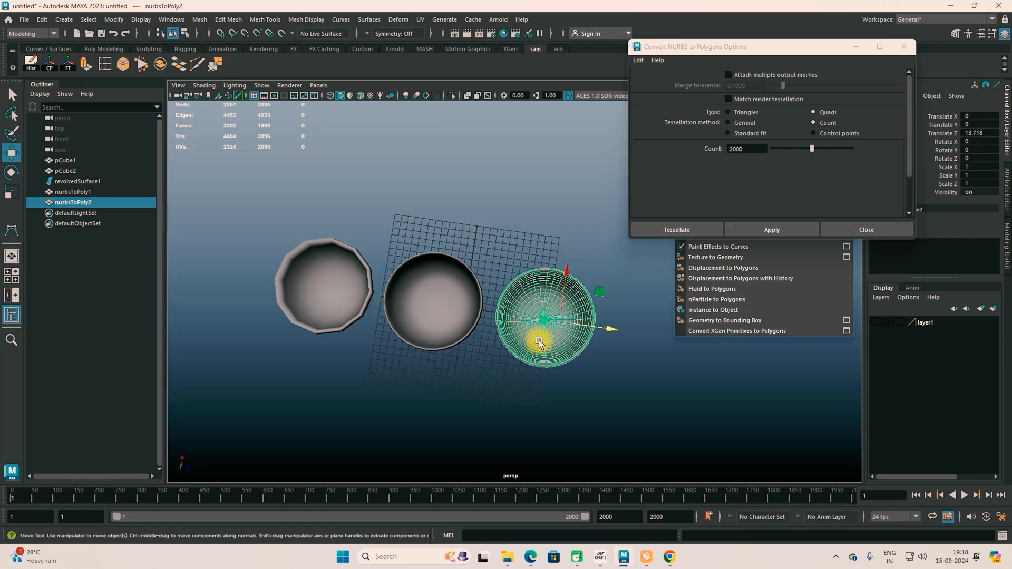
{"action": "left_click_drag", "start_coordinate": [454, 379], "coordinate": [467, 321], "text": "alt"}
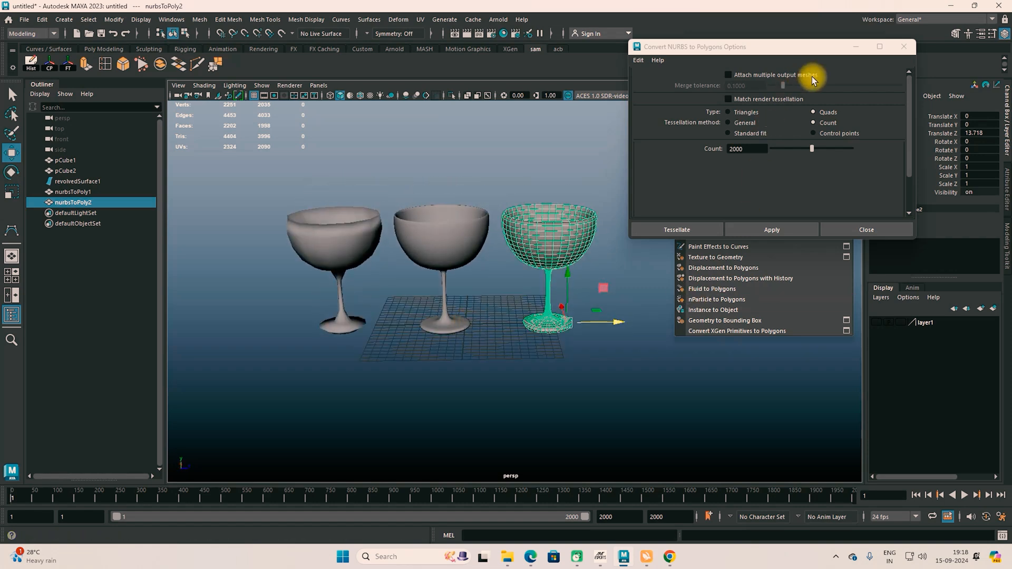
Close the NURBS to Polygons options and the floating Convert menu, and switch to the syllabus PDF in Microsoft Edge.
{"action": "left_click", "coordinate": [904, 47]}
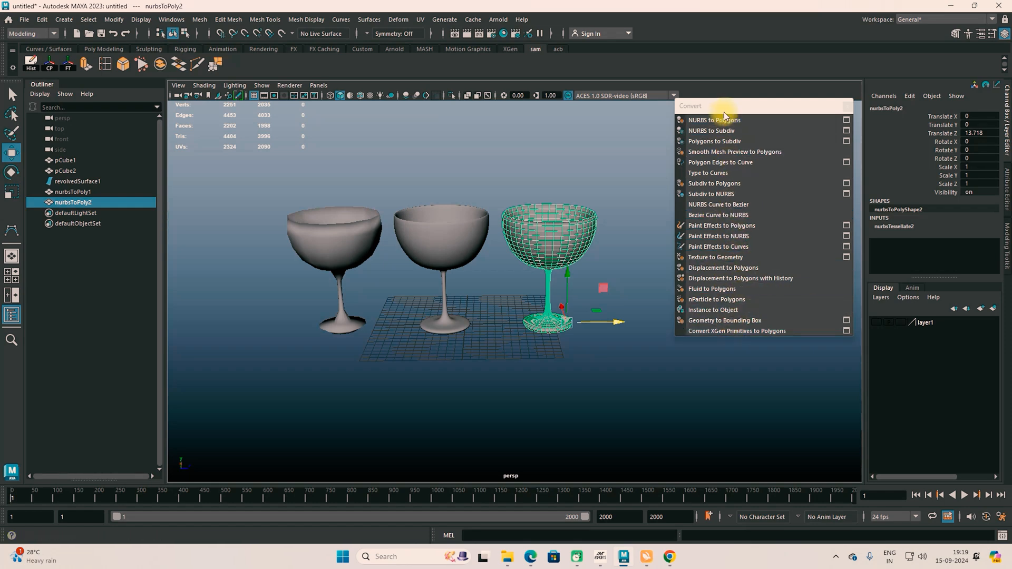
{"action": "left_click", "coordinate": [848, 110]}
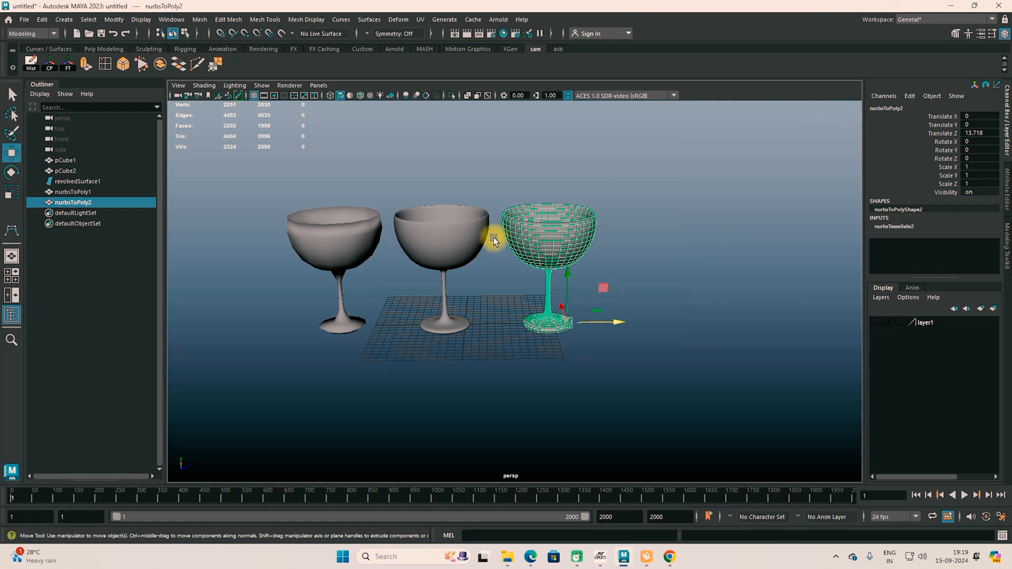
{"action": "left_click_drag", "start_coordinate": [456, 248], "coordinate": [462, 248], "text": "alt"}
{"action": "left_click", "coordinate": [338, 246]}
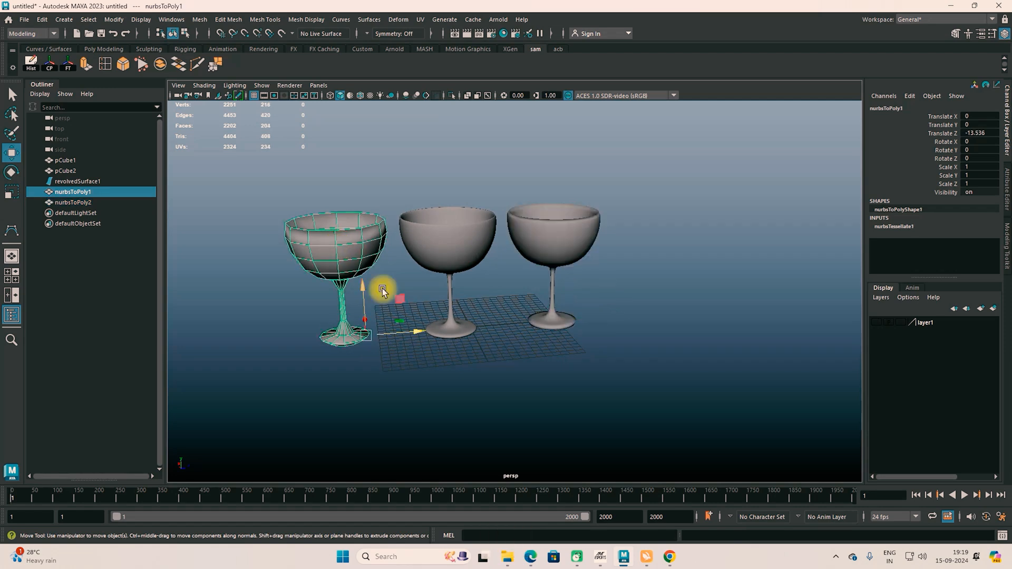
{"action": "left_click", "coordinate": [532, 557]}
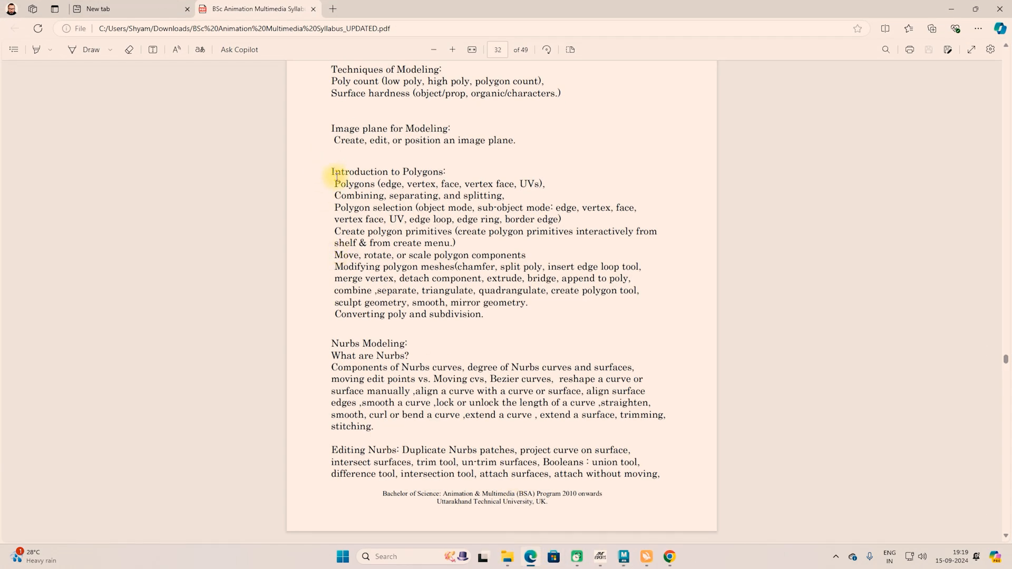